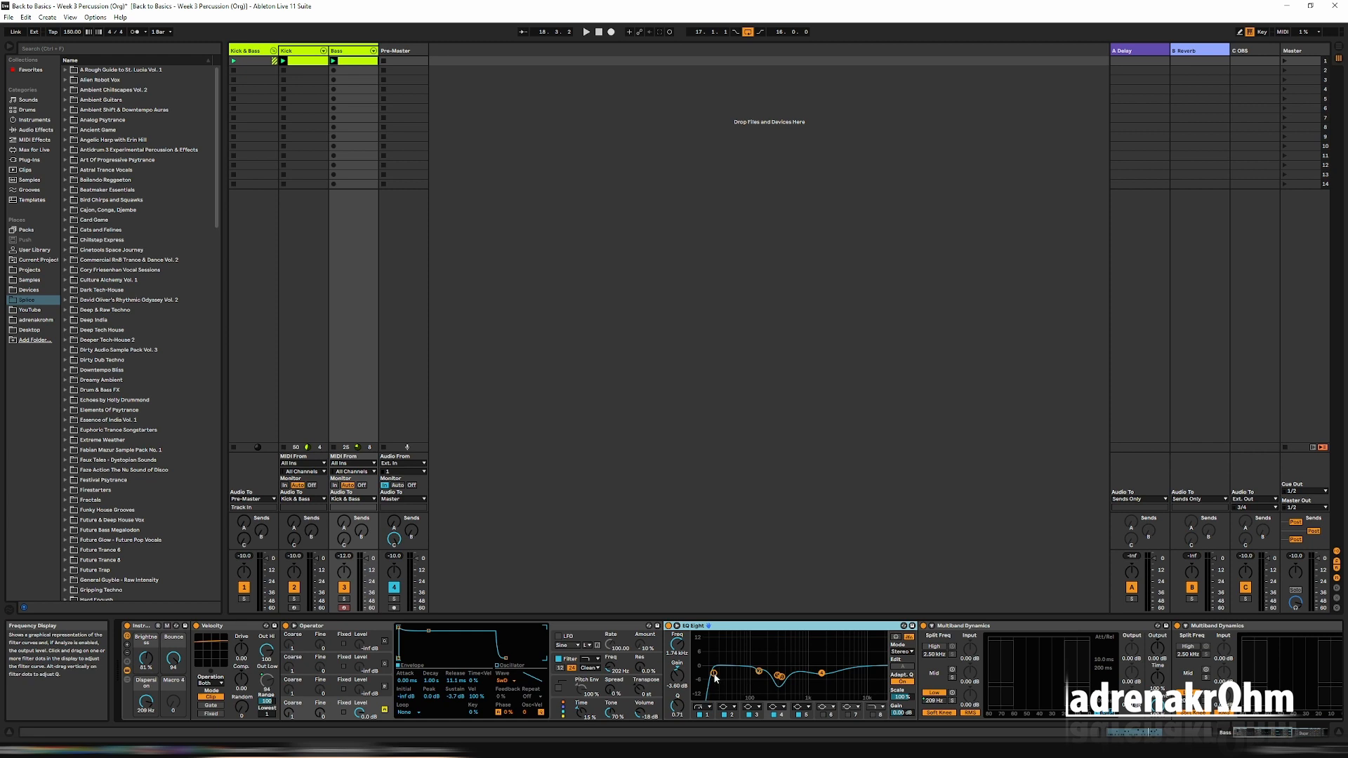
Inspect the EQ Eight curve on the Bass track and compare the playing loop with the EQ bypassed and enabled.
click(783, 679)
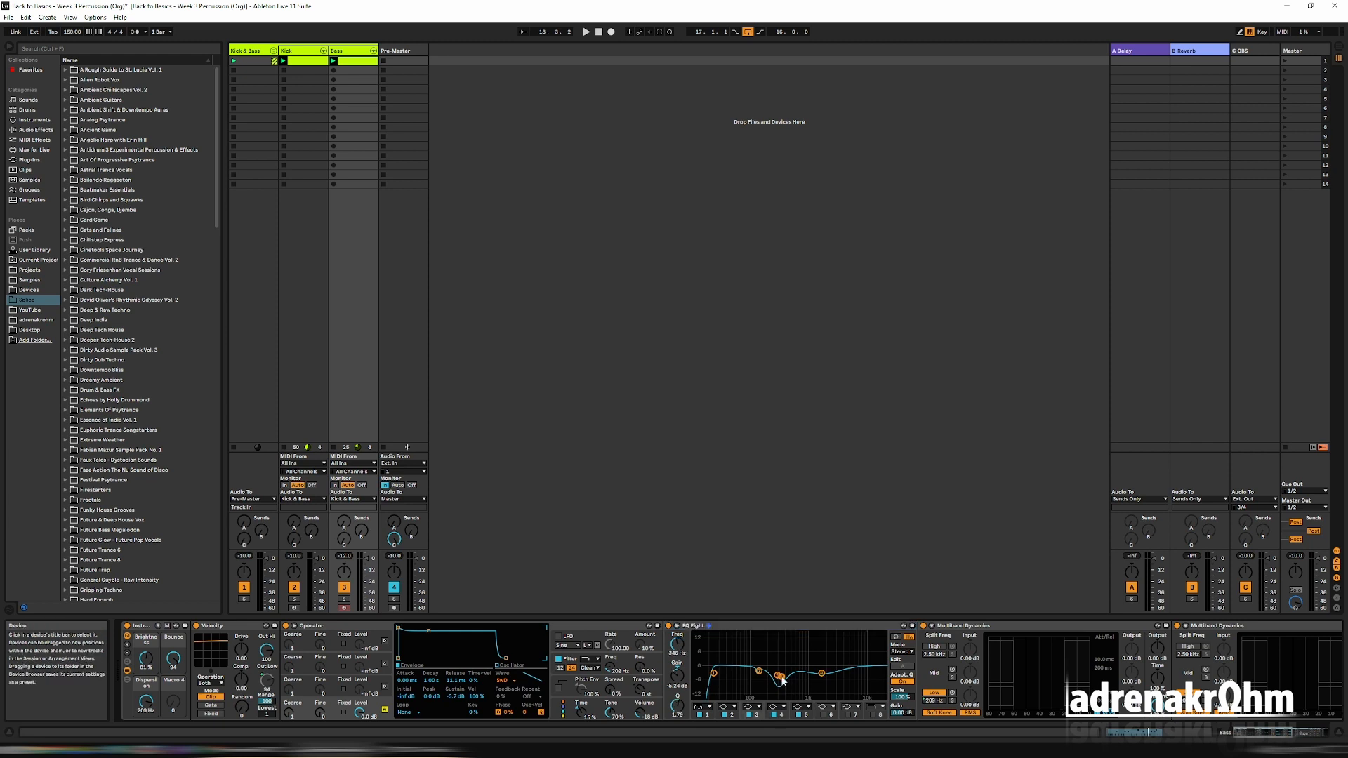
click(823, 674)
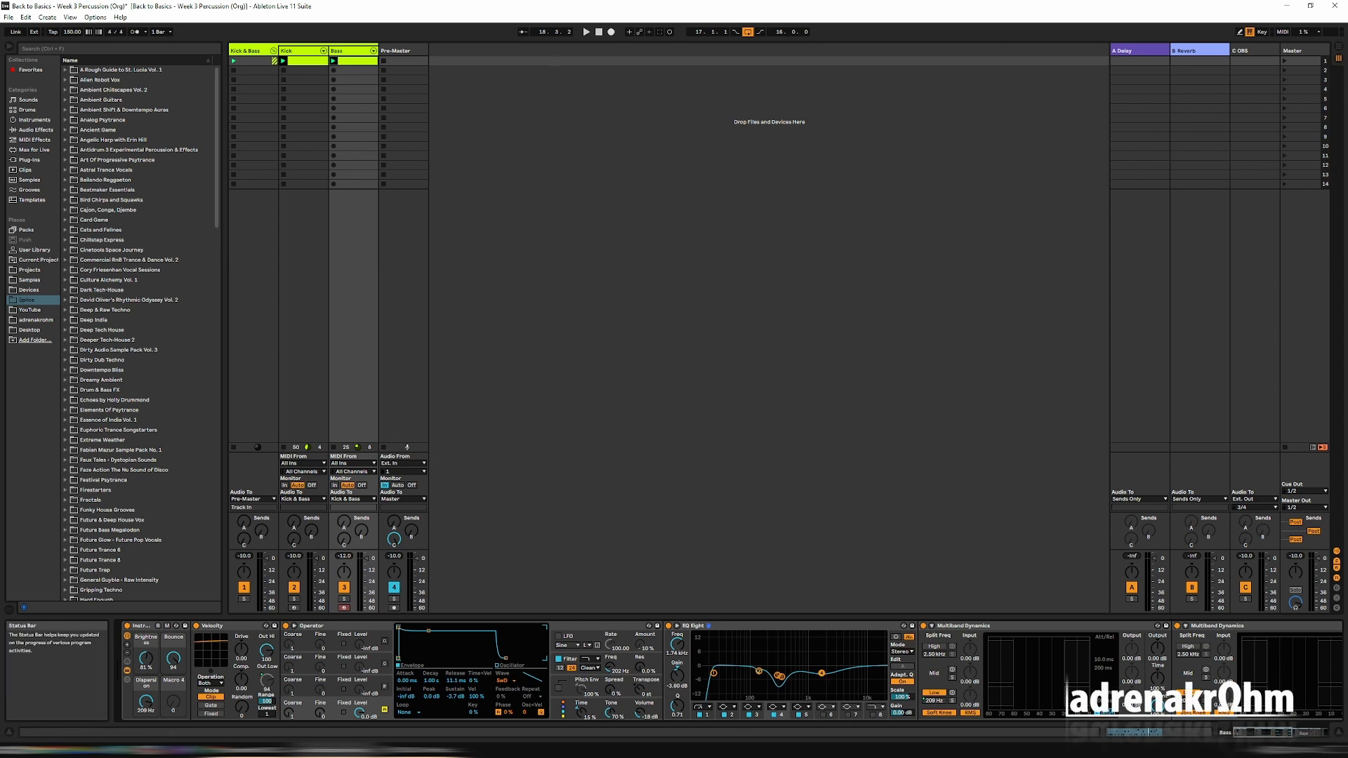
click(713, 641)
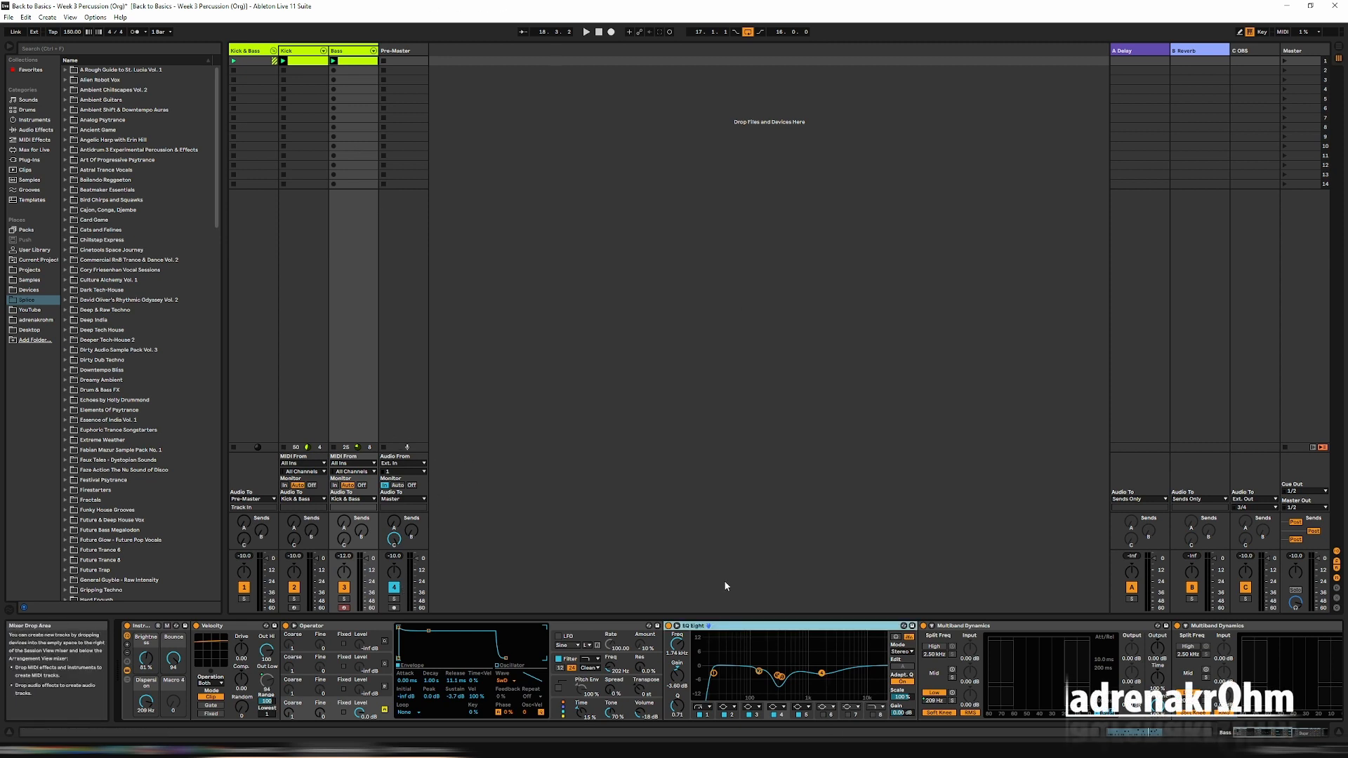
key(space)
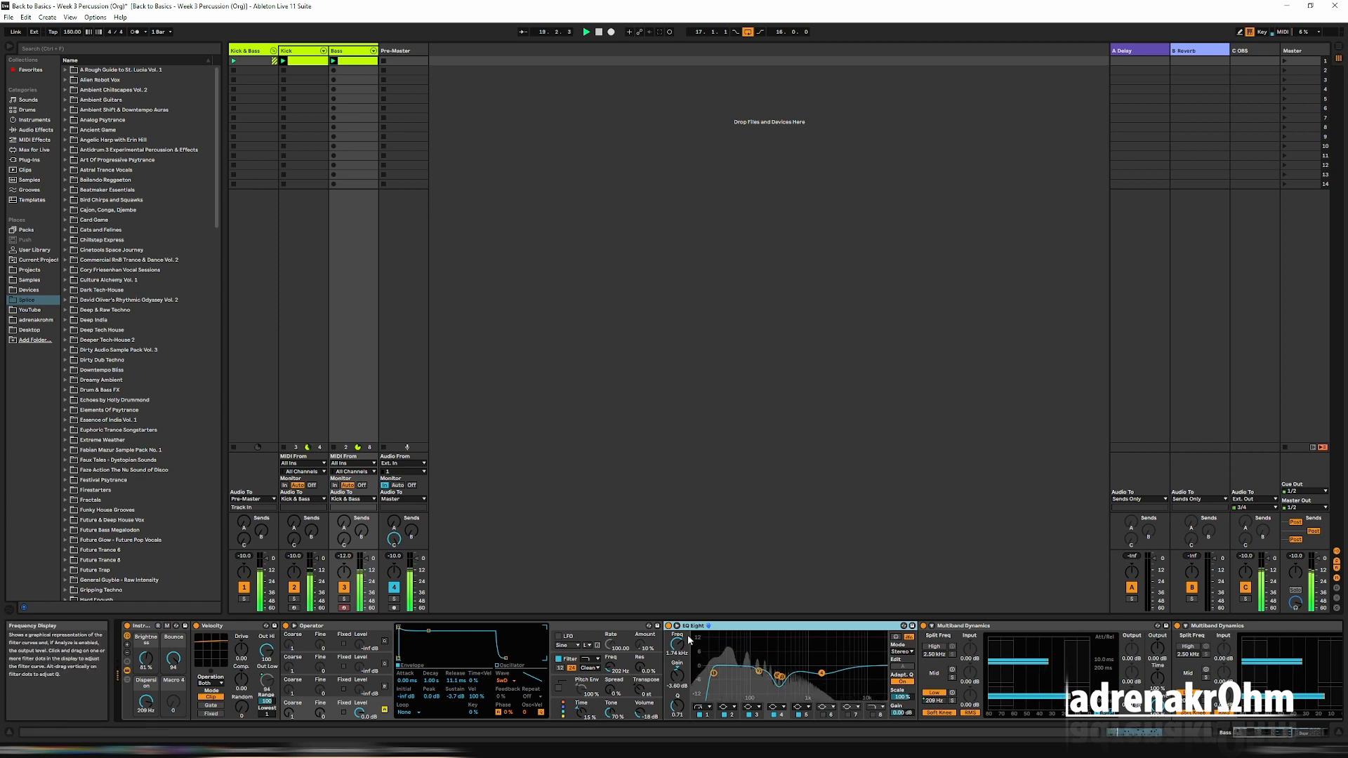
click(669, 625)
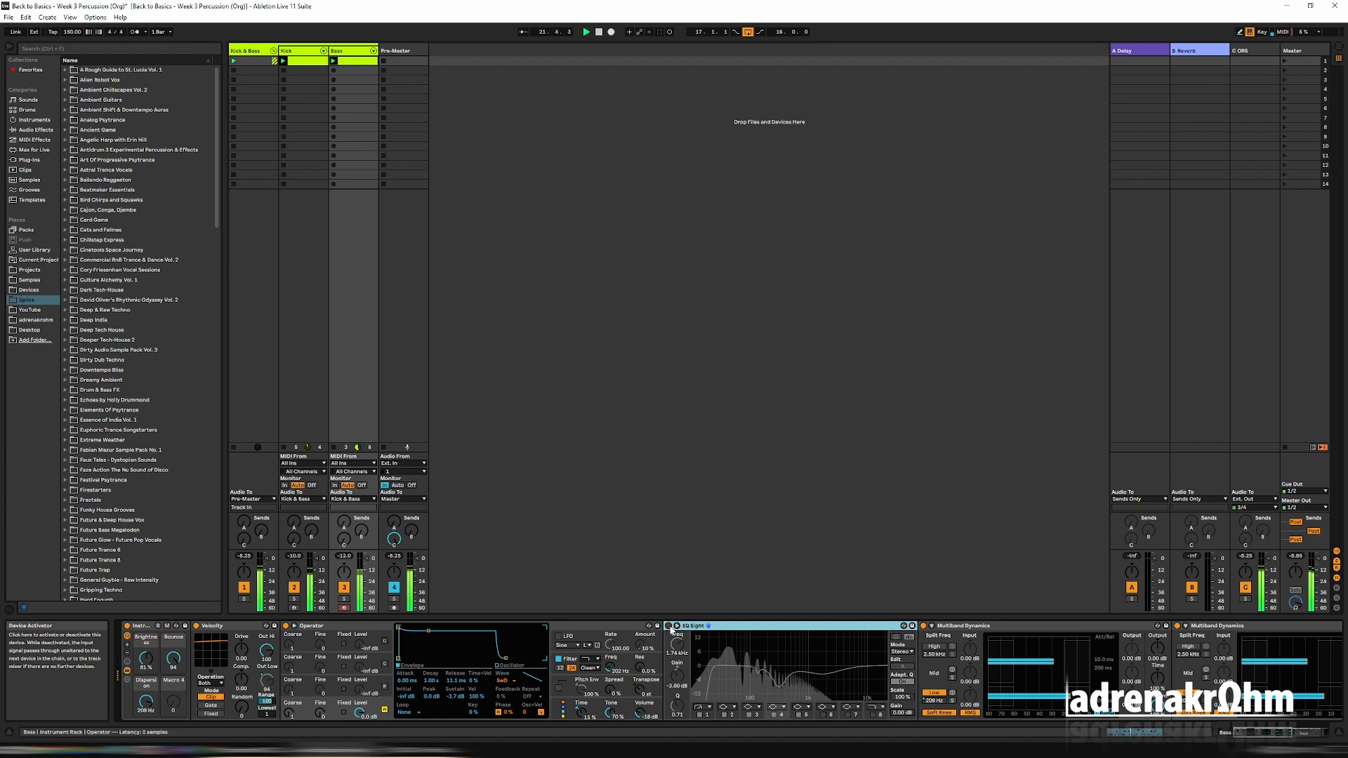
click(669, 626)
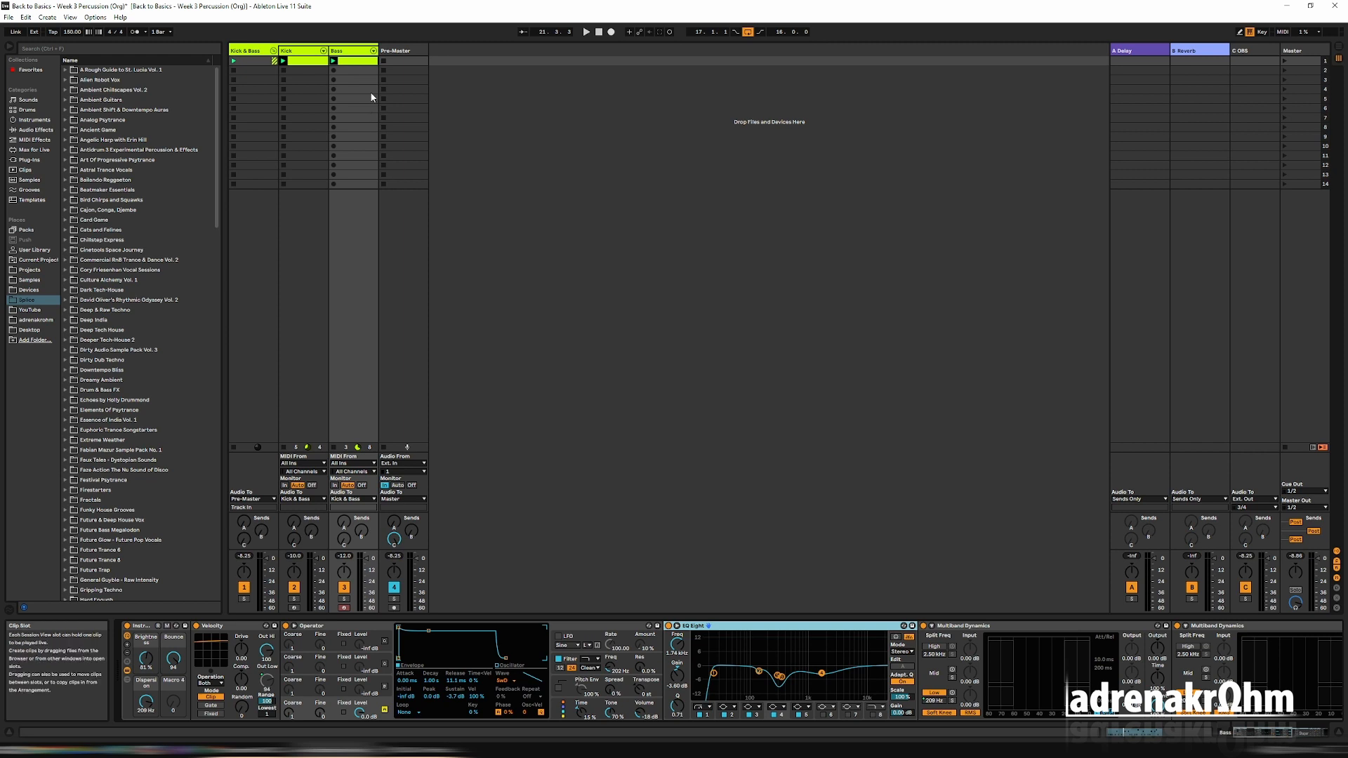
Insert a new MIDI track after Pre-Master and name it Closed HH.
click(357, 51)
right_click(450, 59)
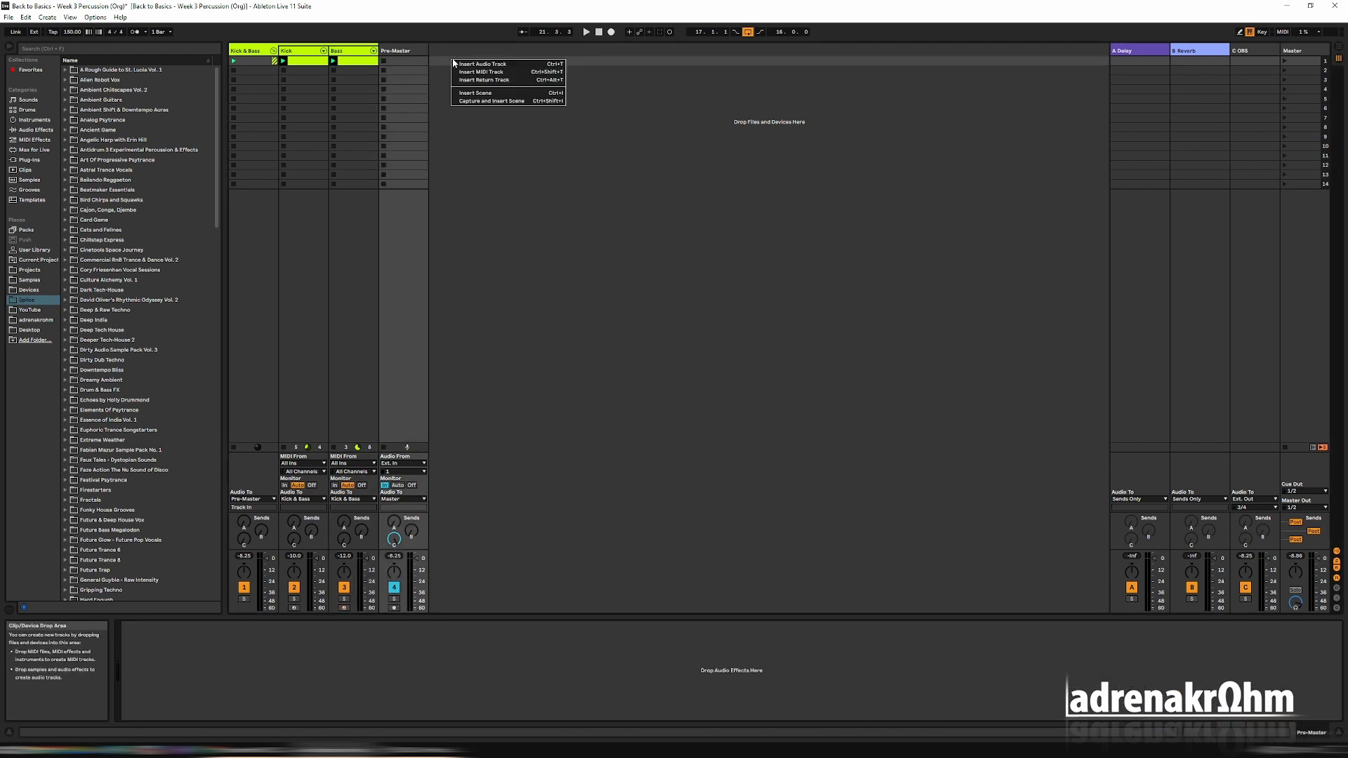
click(511, 72)
right_click(451, 49)
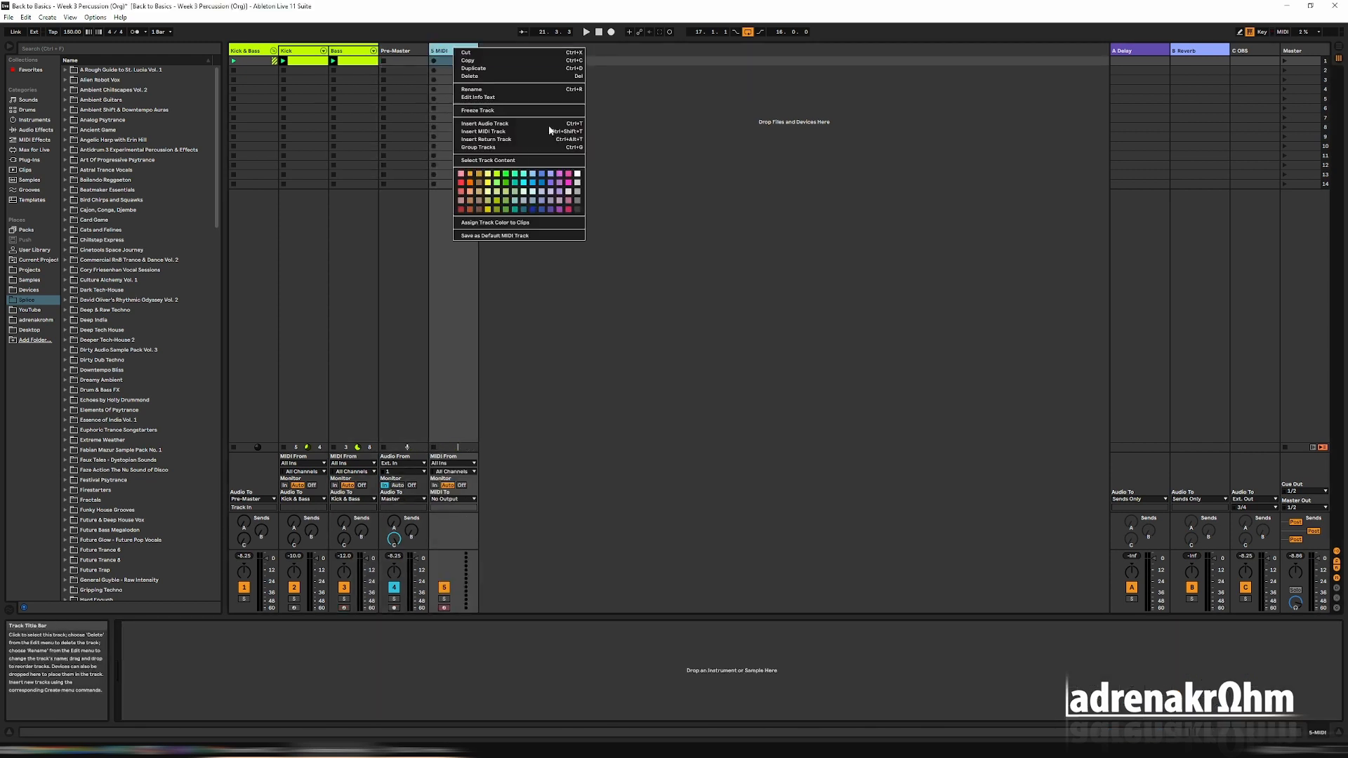
click(513, 92)
text(Closed HH)
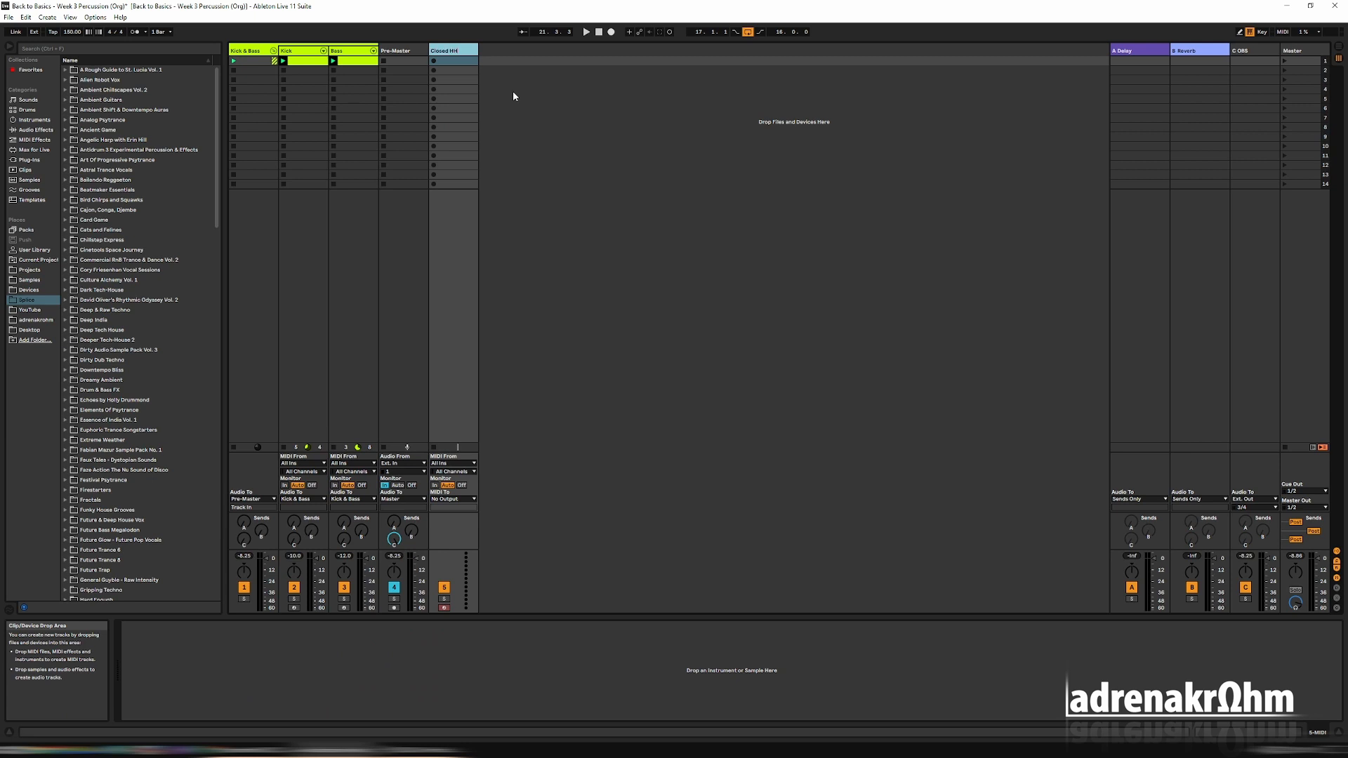
key(Return)
Put the Closed HH track in a group named Percussion, placed before the Pre-Master track.
right_click(449, 51)
click(501, 151)
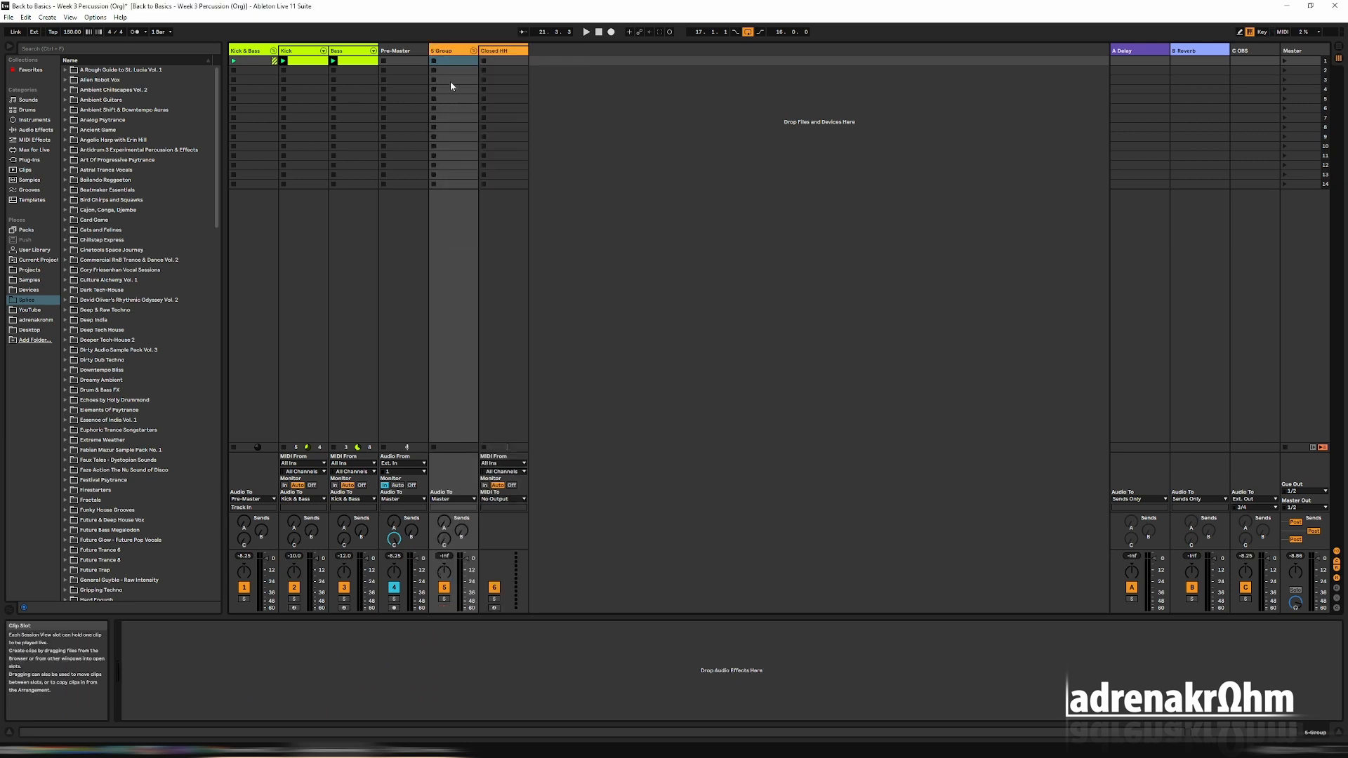
drag(453, 50, 391, 50)
right_click(397, 51)
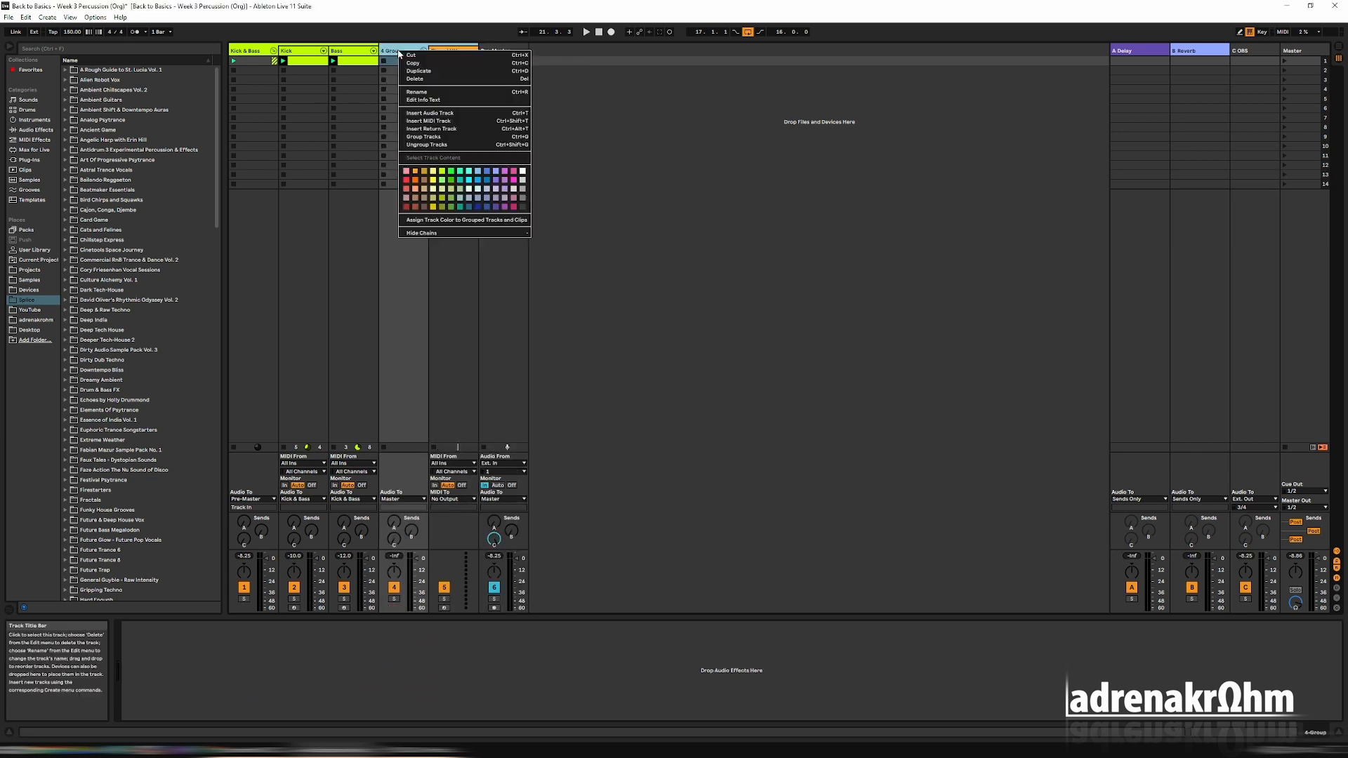
click(432, 92)
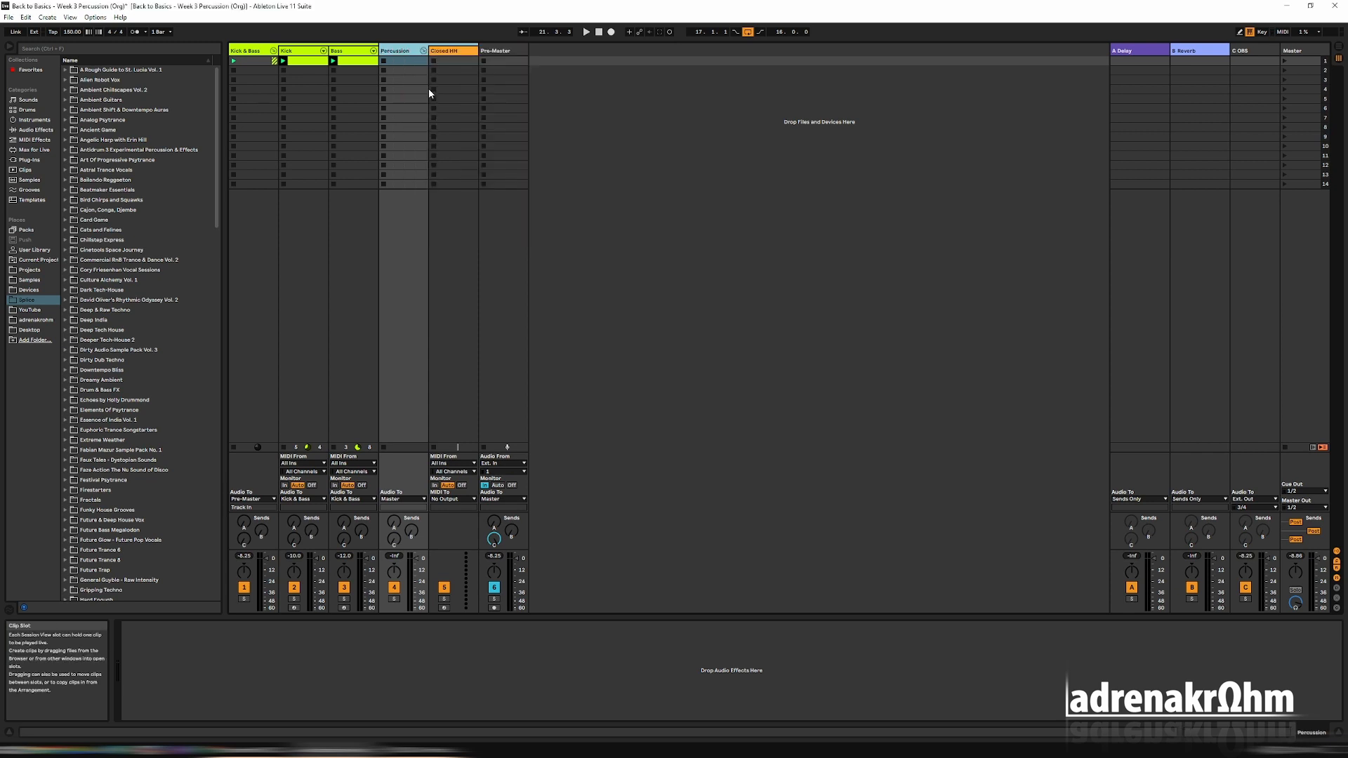
Load an empty Simpler instrument onto the Closed HH track.
key(Right)
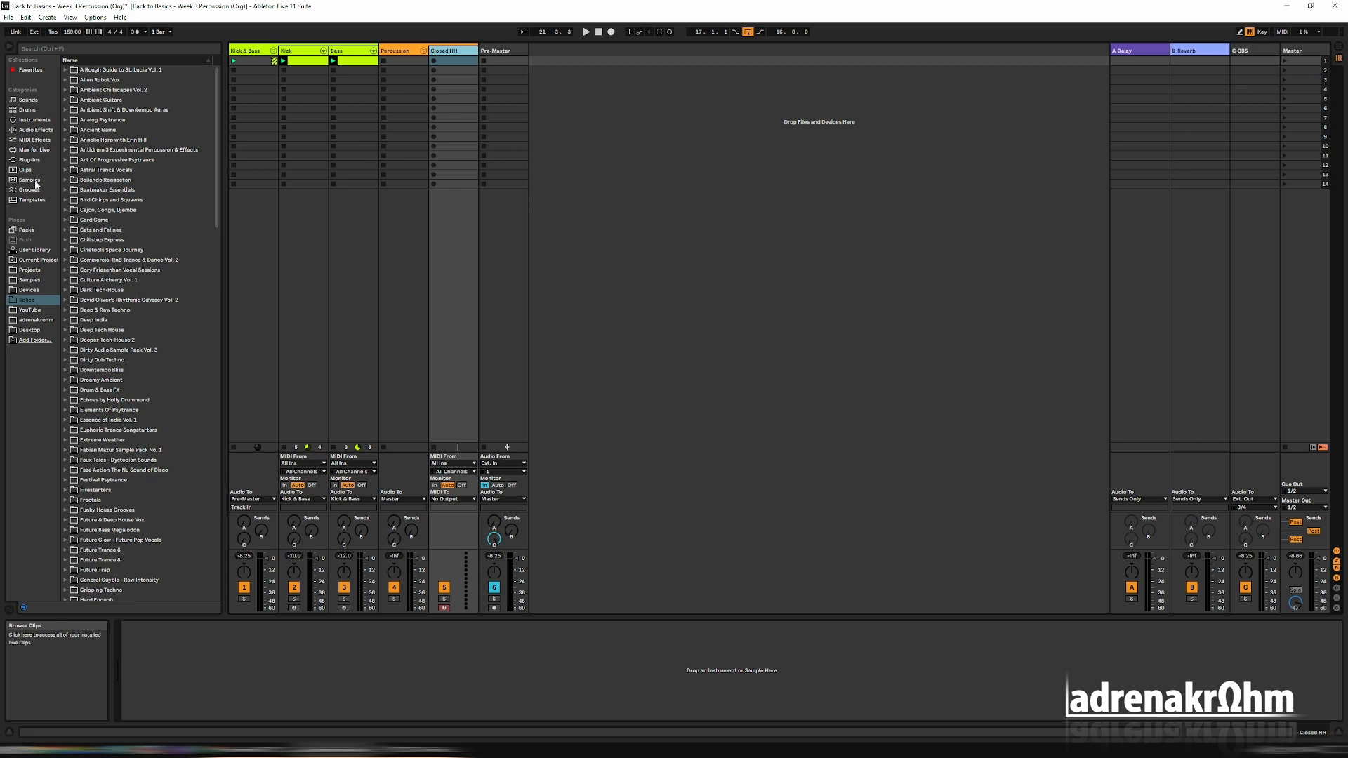
click(34, 119)
double_click(99, 181)
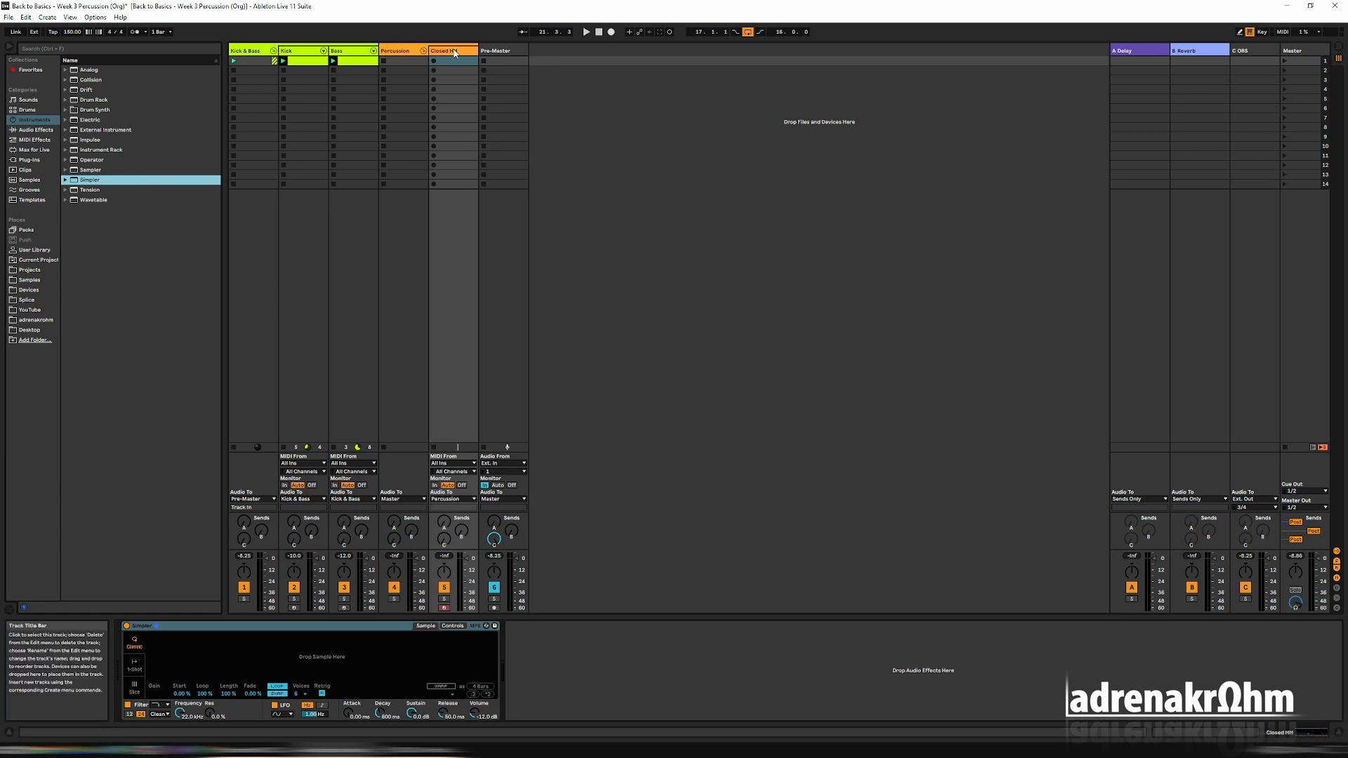
Route the Percussion group's audio output to Pre-Master.
click(405, 52)
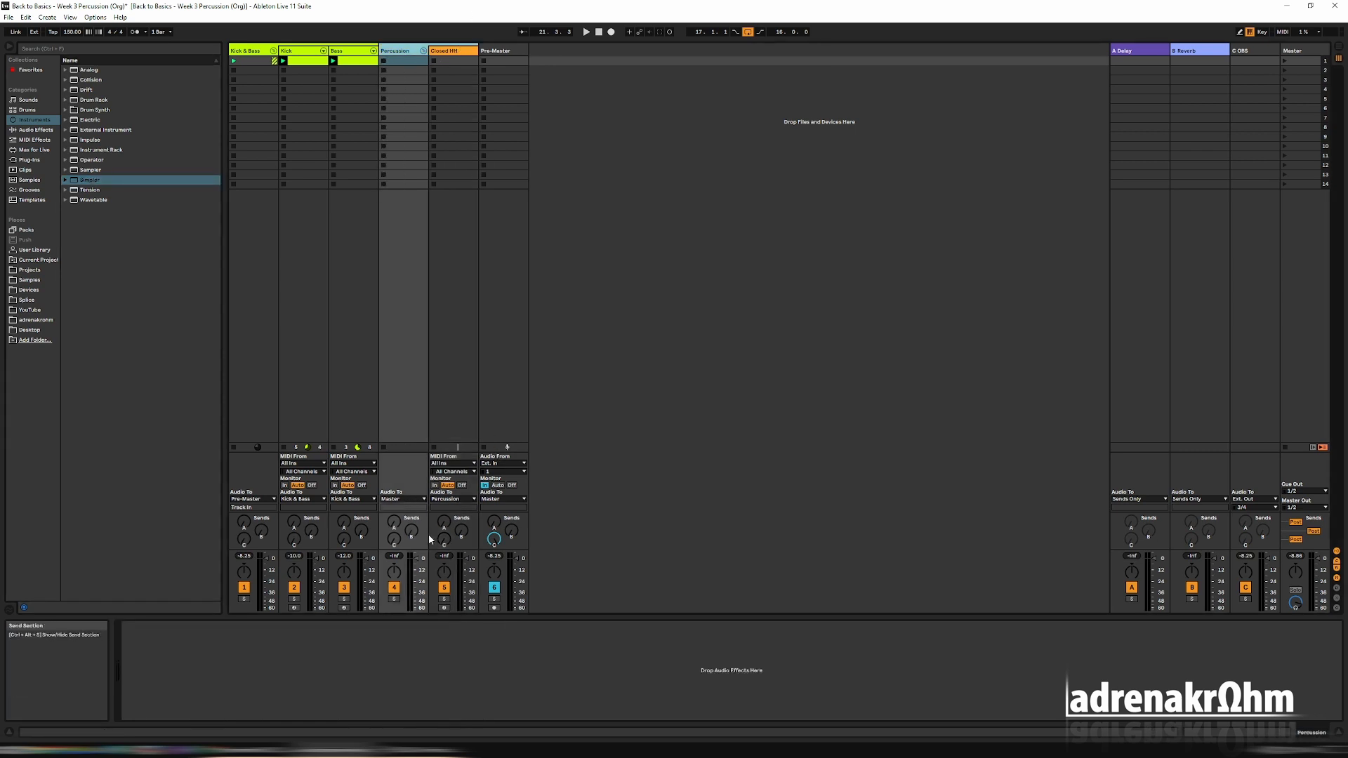
click(413, 499)
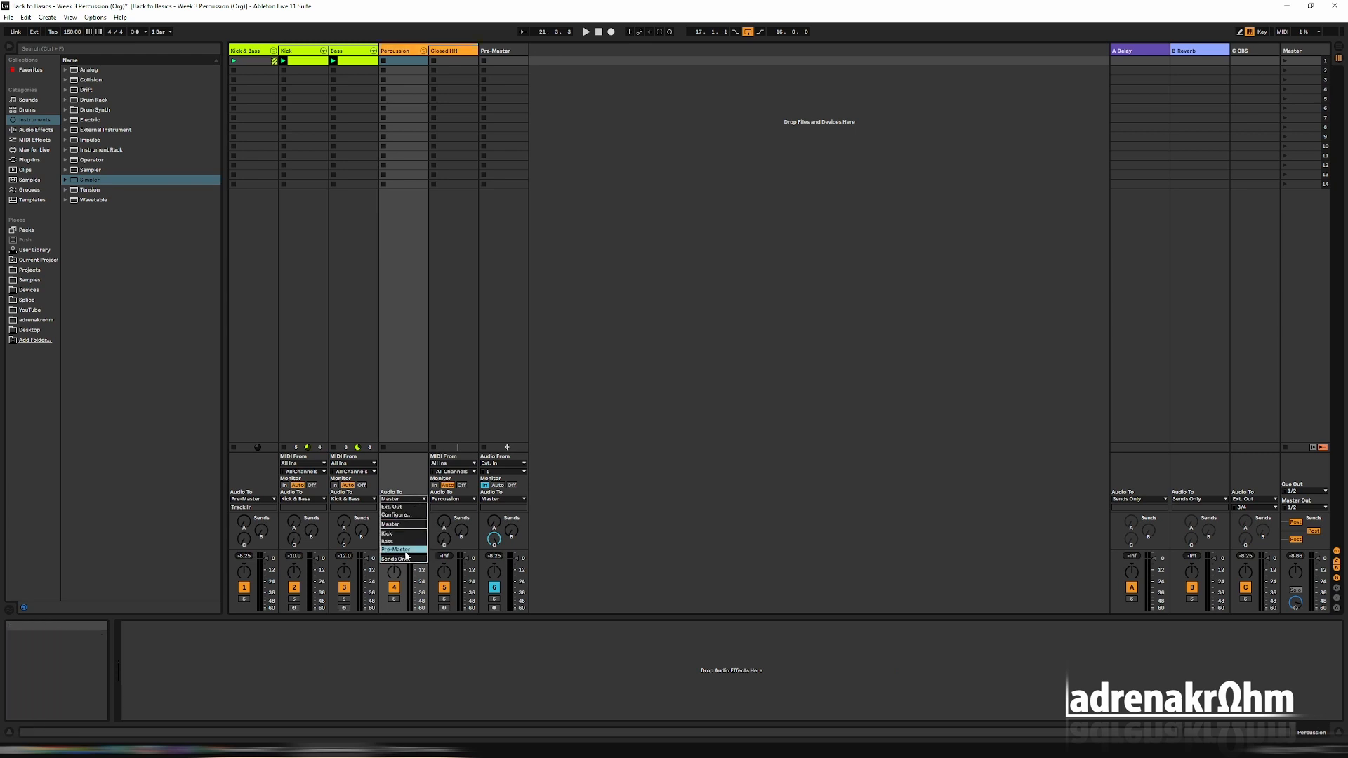
click(405, 551)
Create a MIDI clip in the first slot of Closed HH and fill its first beat with four 1/16 notes on C3.
double_click(453, 61)
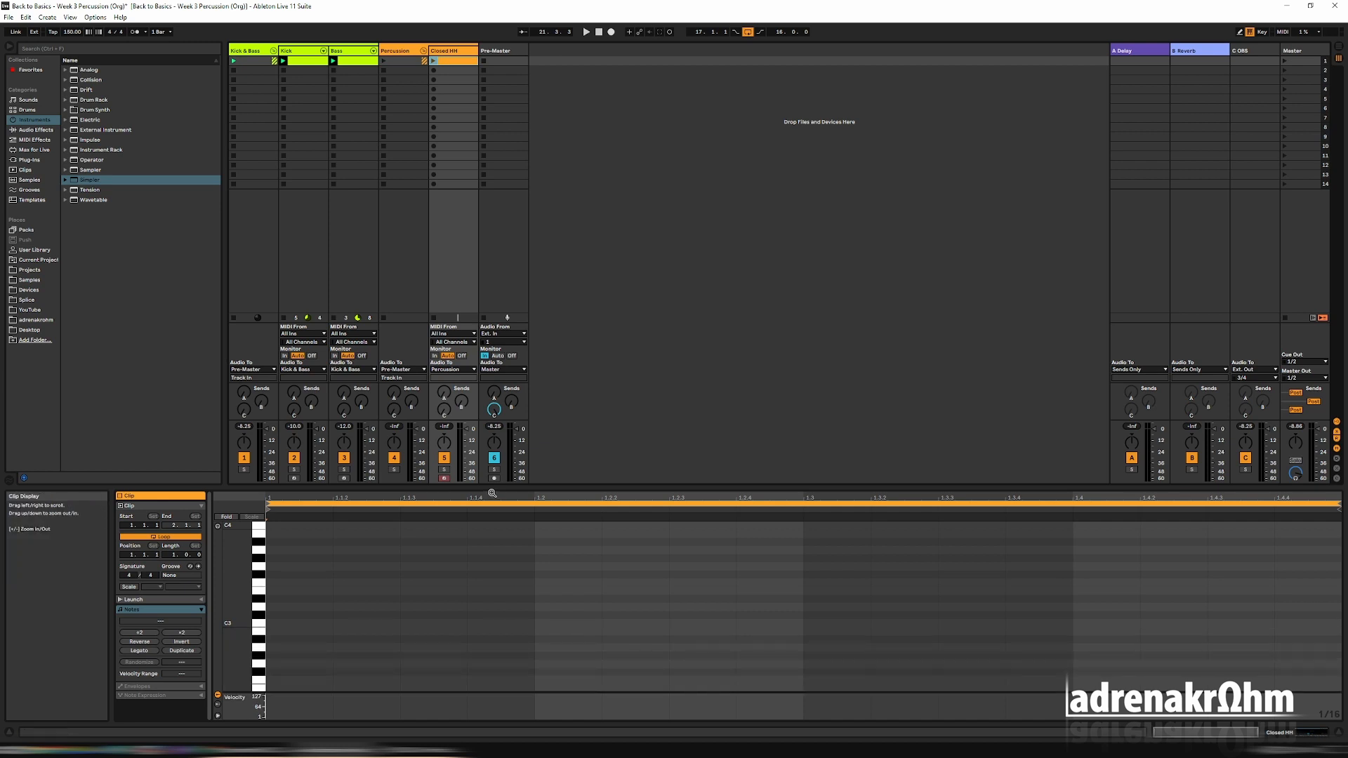
drag(491, 488, 495, 383)
key(b)
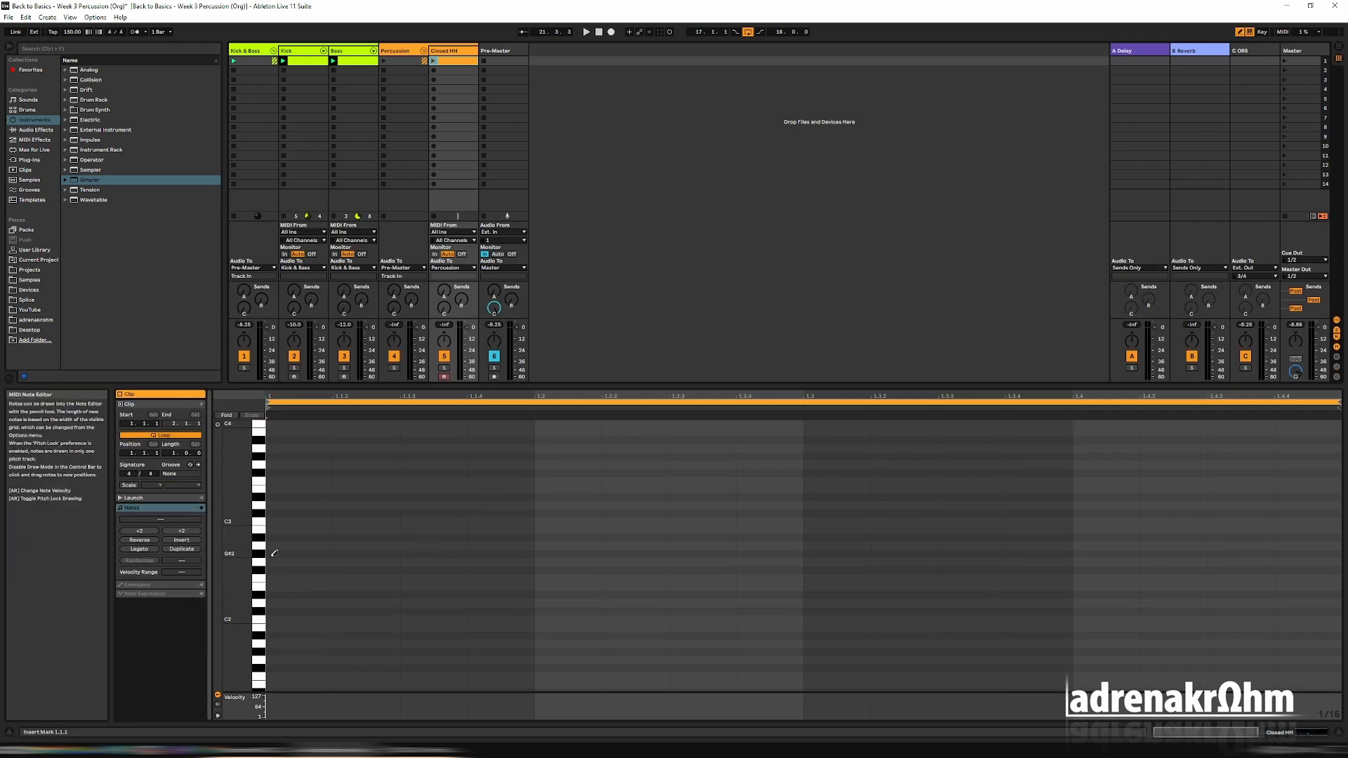
click(287, 521)
key(ctrl+d)
key(ctrl+d)
key(ctrl+d)
Duplicate the four C3 notes across the remaining beats of the bar and launch the Closed HH clip.
key(ctrl+a)
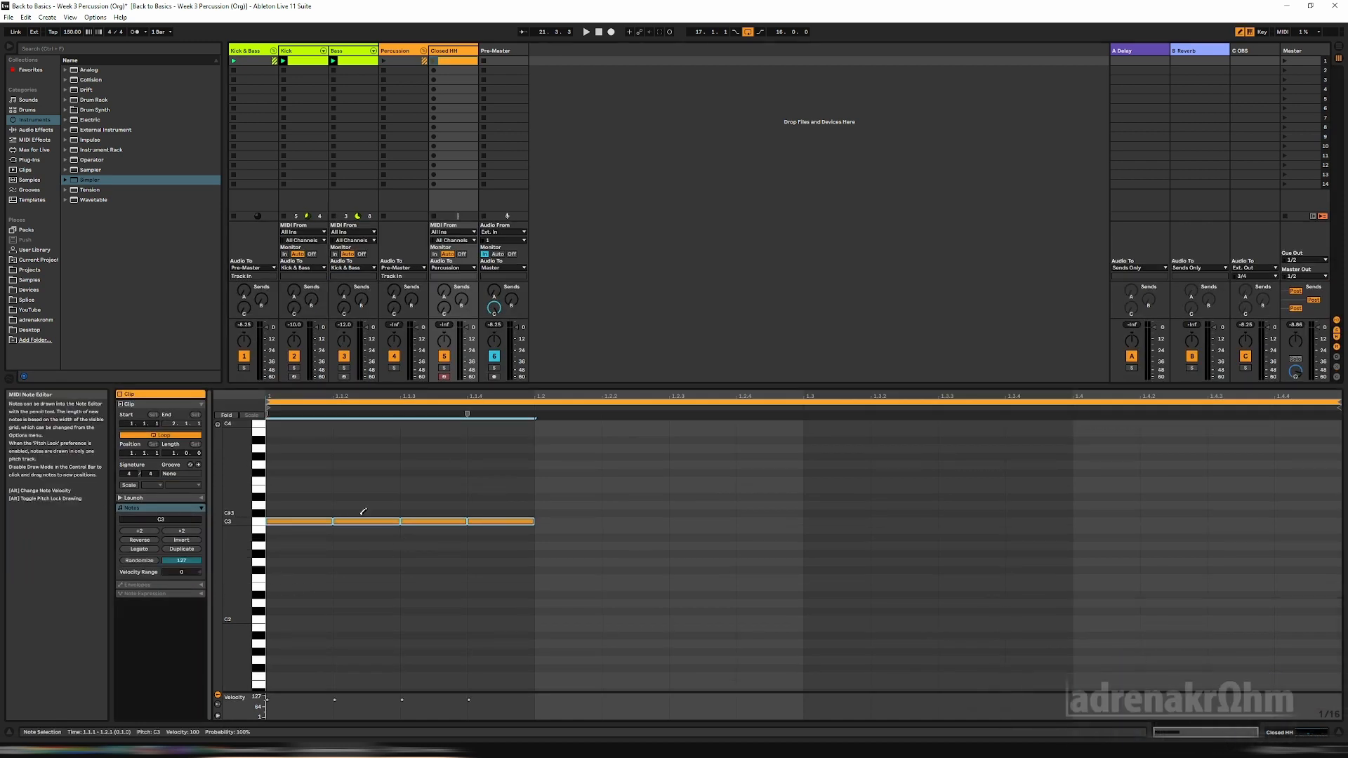
key(ctrl+d)
key(ctrl+d)
key(ctrl+d)
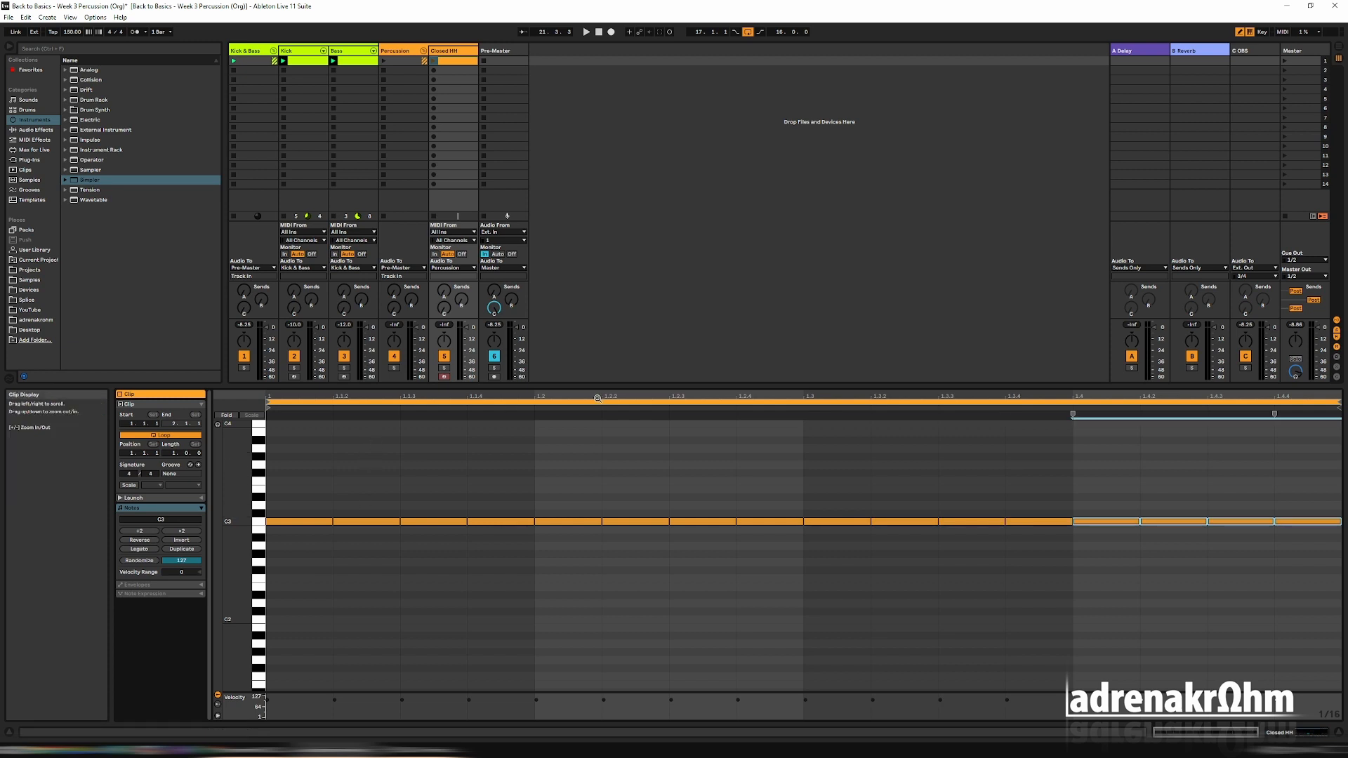
drag(554, 385, 554, 489)
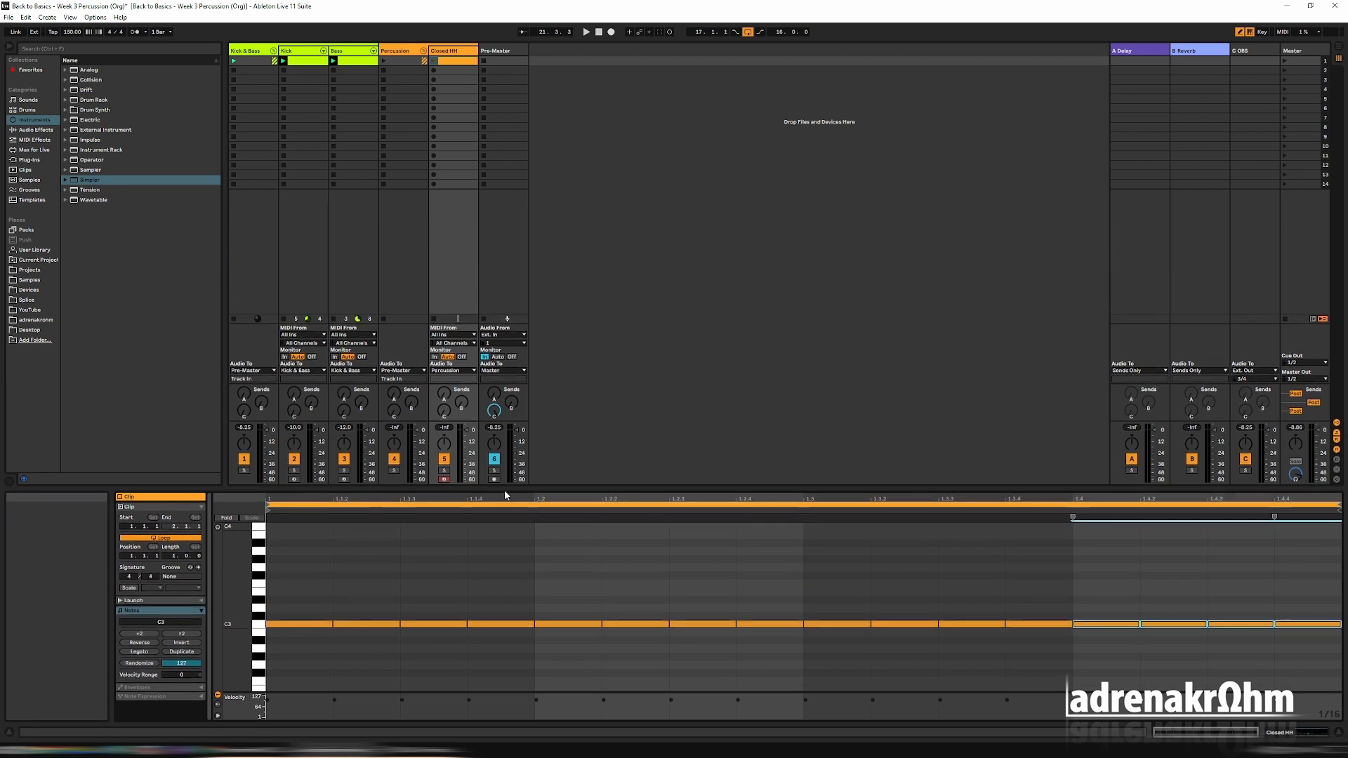
click(433, 61)
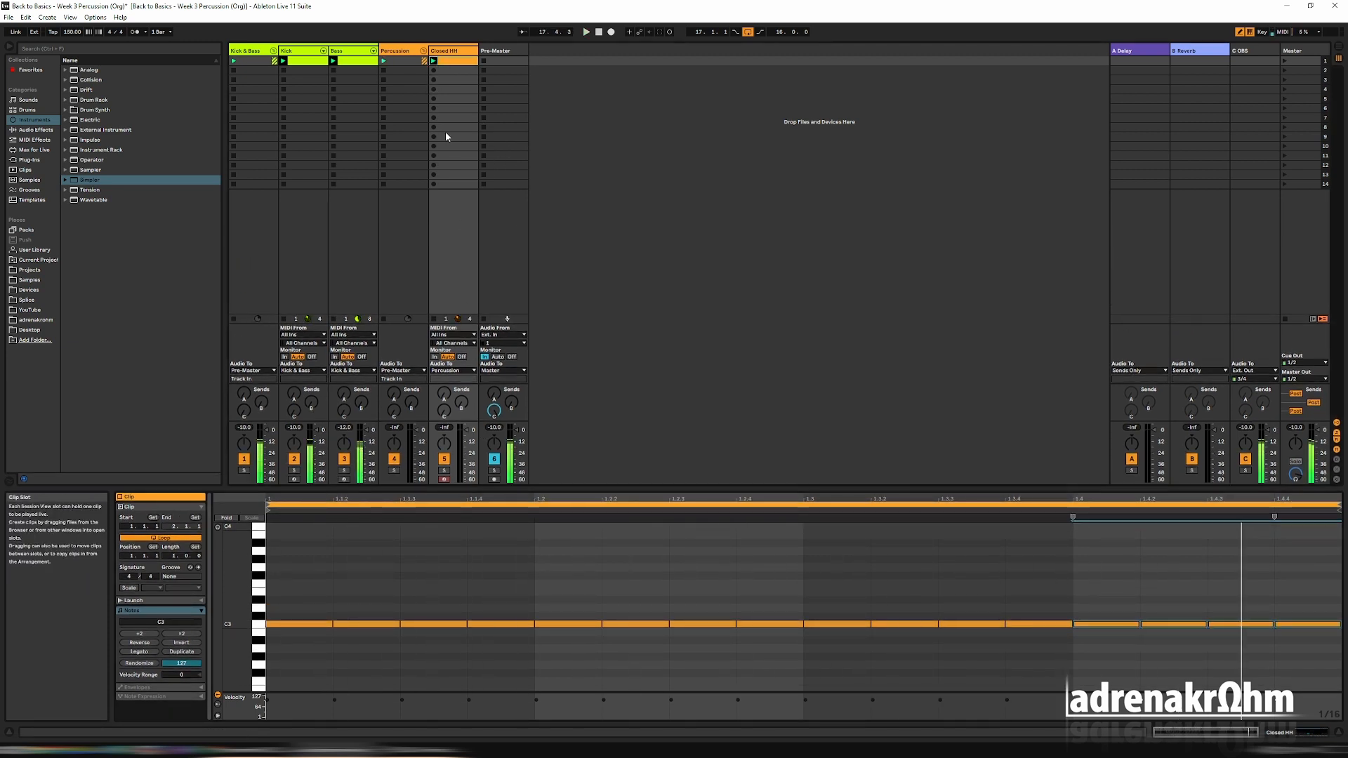
Search the sample library for "closed".
click(32, 180)
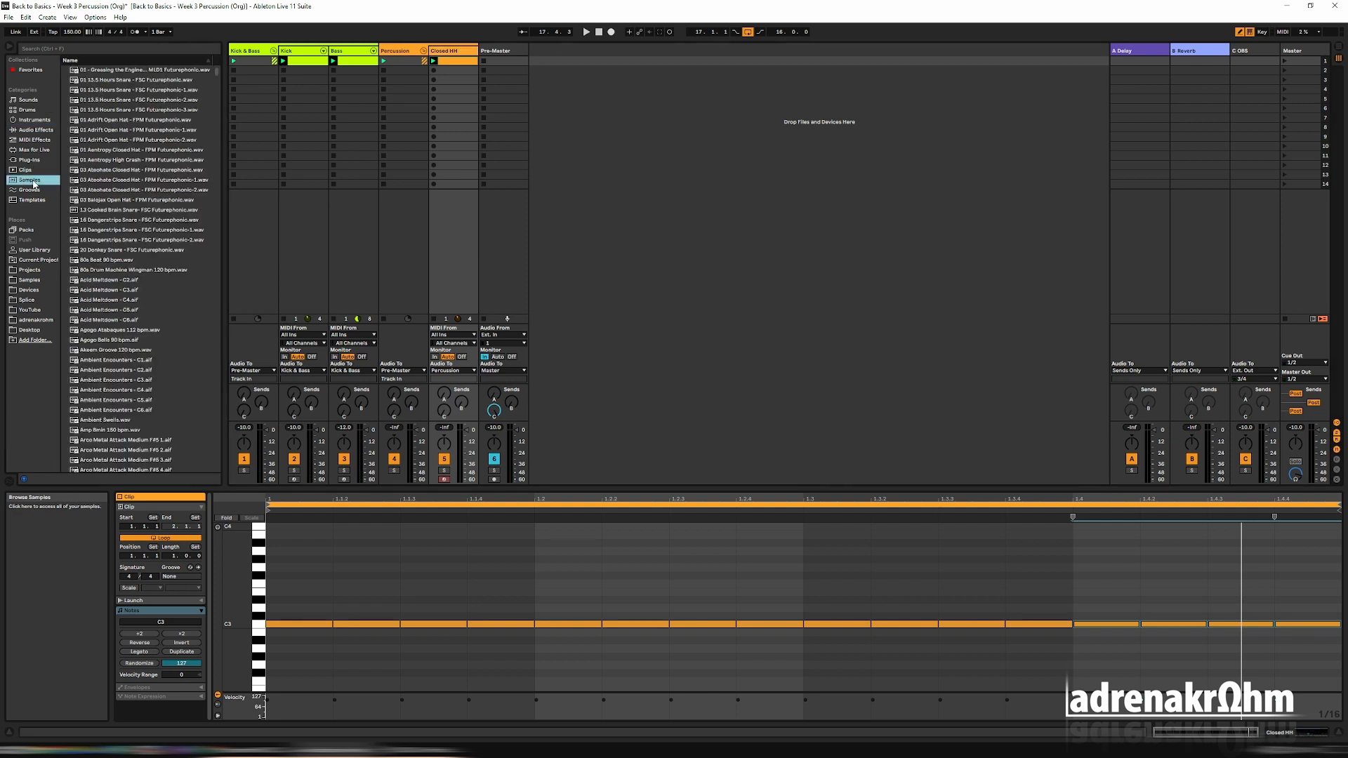
click(77, 49)
text(closed)
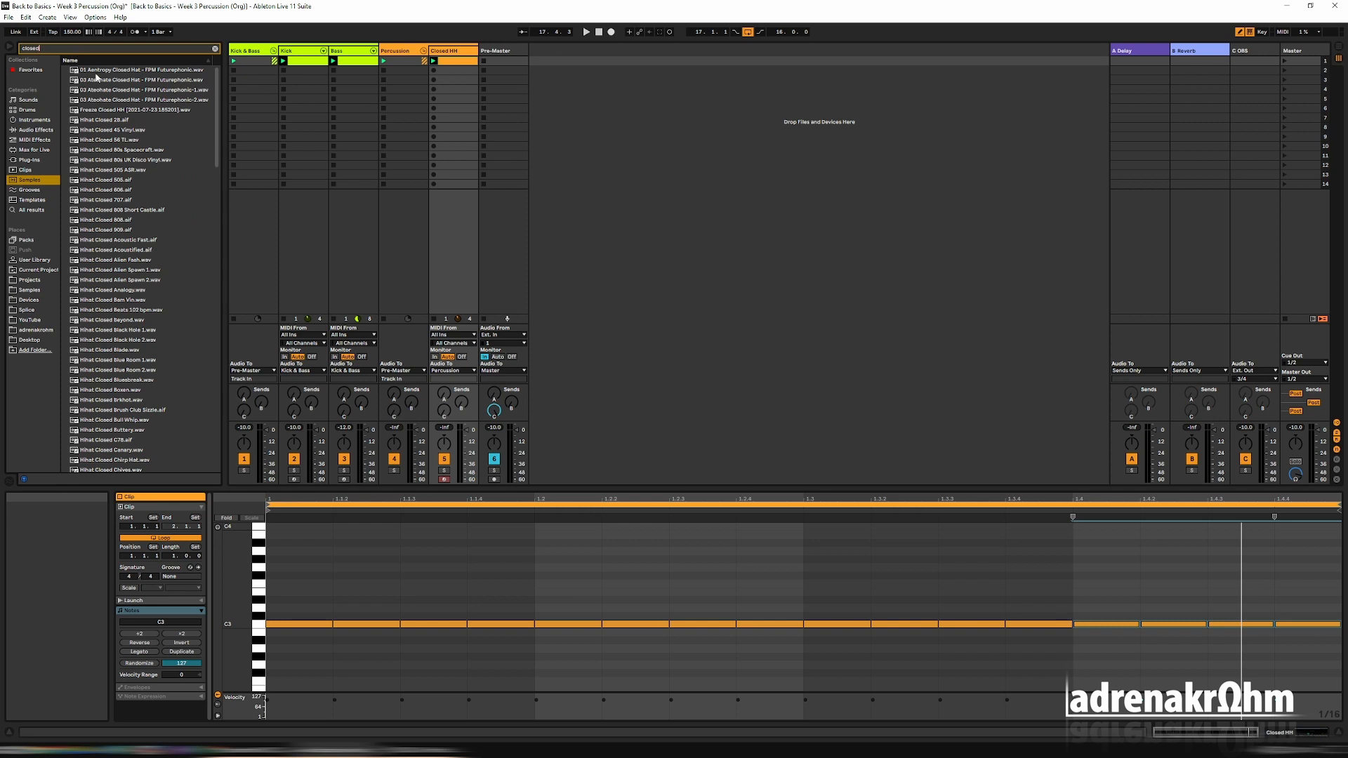
Audition several closed hi-hat samples from the search results, ending on Hihat Closed Sliver.wav.
scroll(116, 220, down, 10)
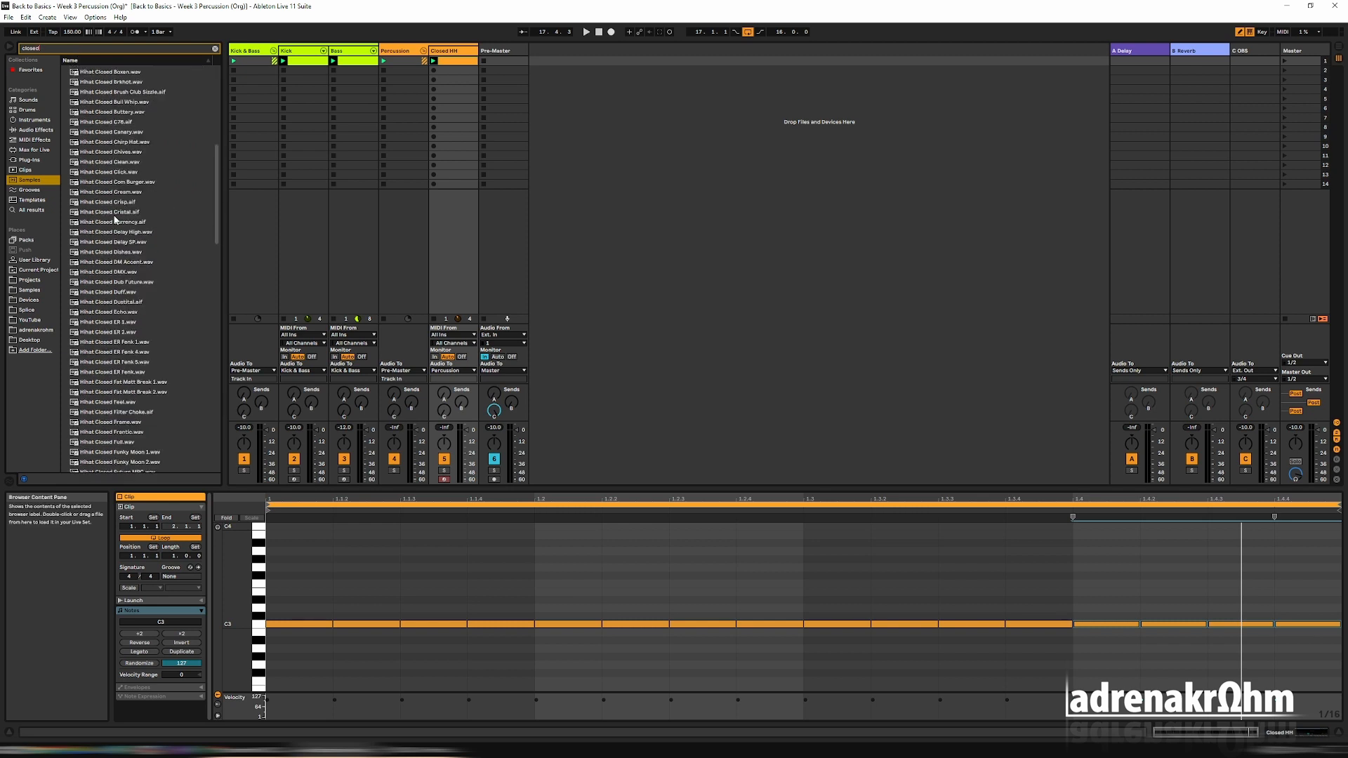
scroll(115, 220, down, 10)
click(120, 250)
scroll(123, 281, down, 14)
click(124, 313)
scroll(123, 304, up, 13)
click(116, 237)
scroll(119, 237, down, 1)
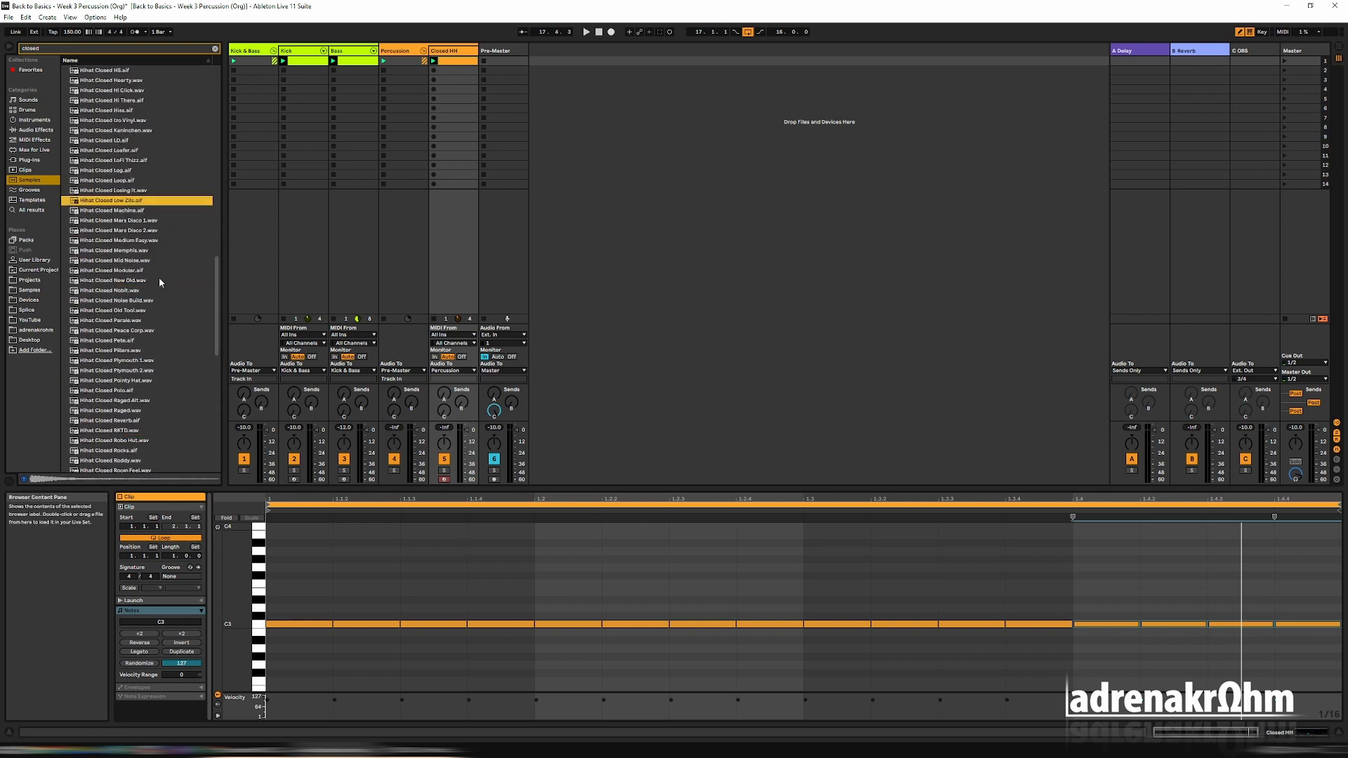
click(112, 381)
scroll(105, 379, down, 7)
click(94, 352)
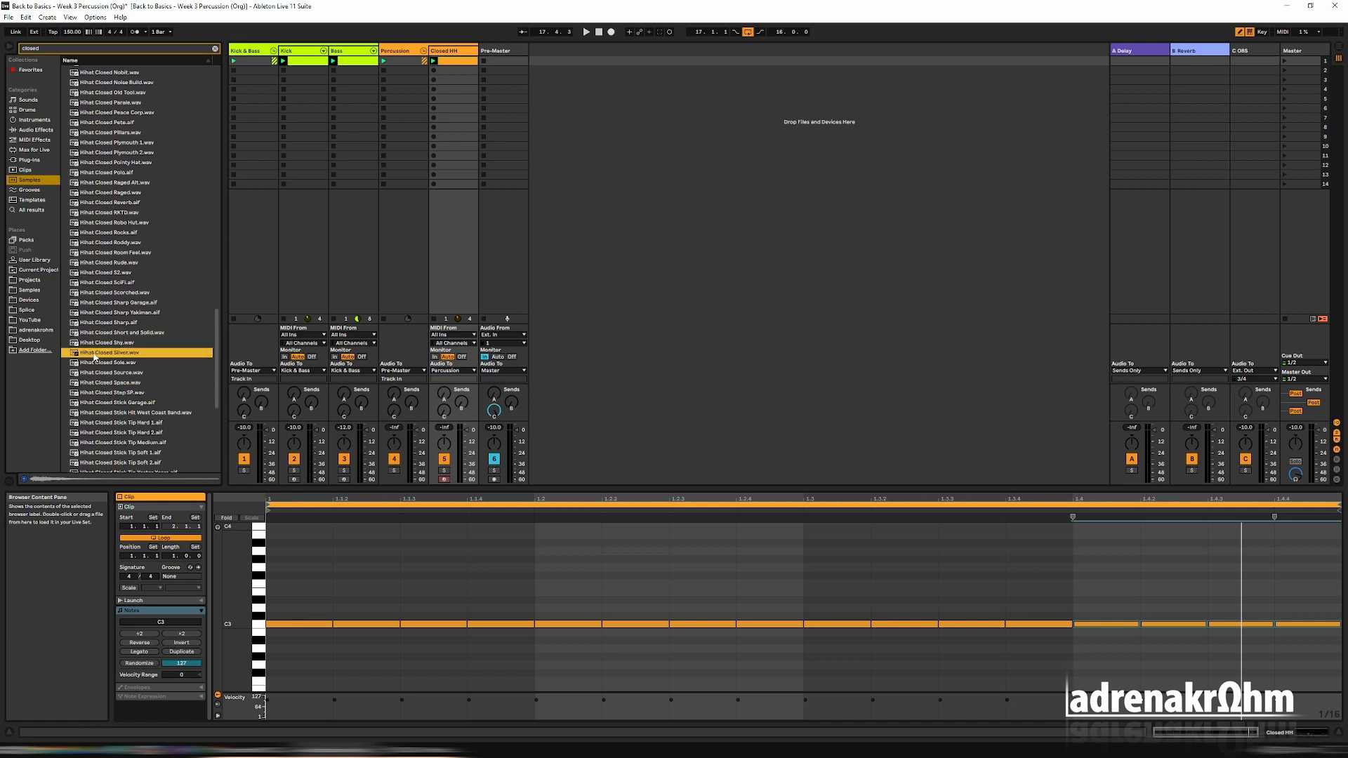
Load Hihat Closed Sliver.wav into the Simpler on the Closed HH track and play the loop.
double_click(461, 51)
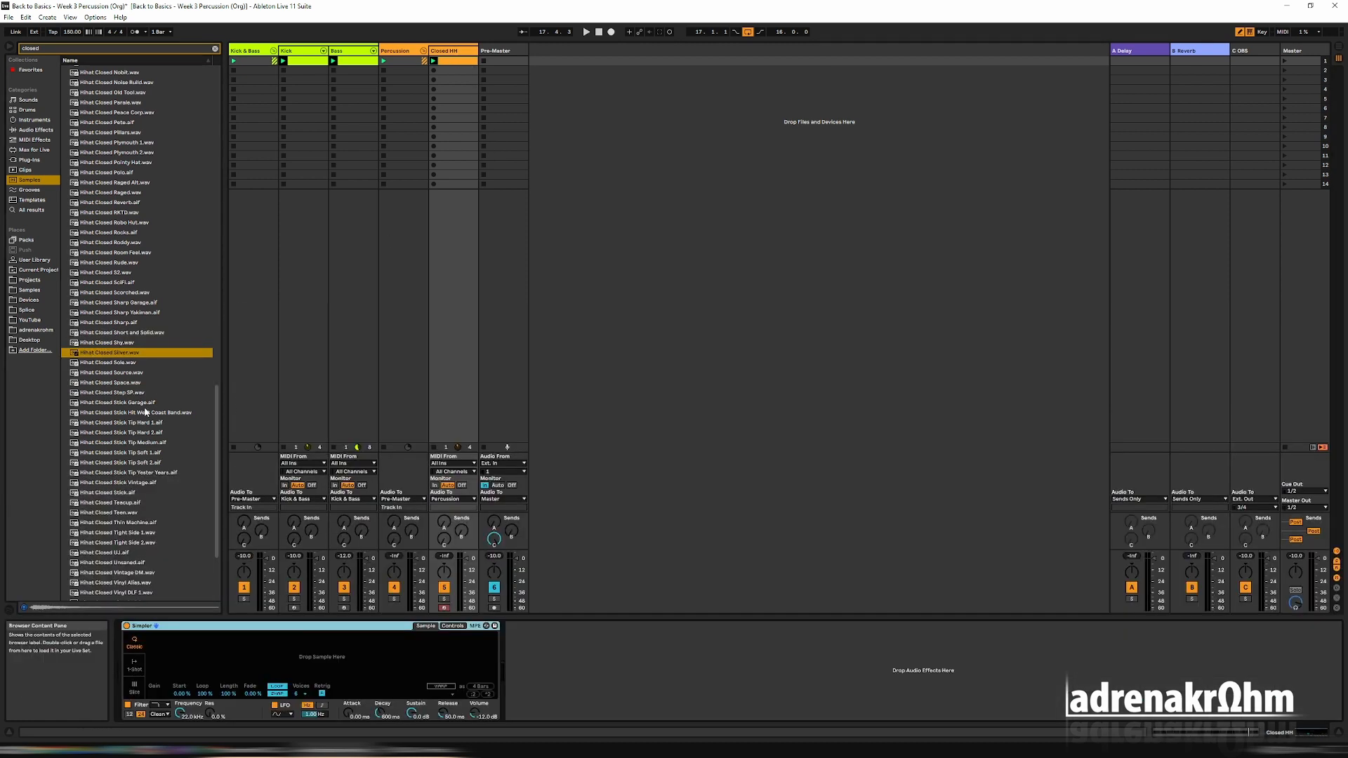
drag(90, 356, 316, 574)
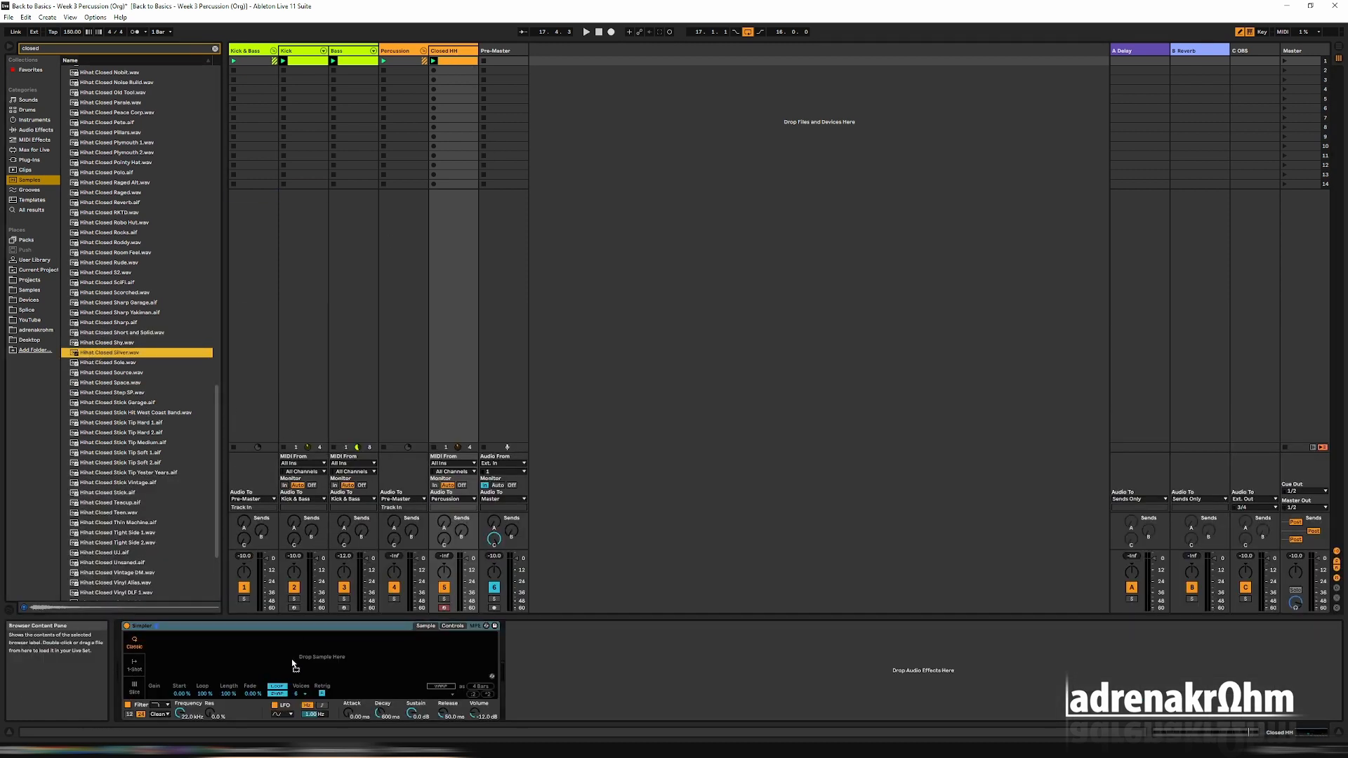
drag(295, 663, 295, 663)
key(space)
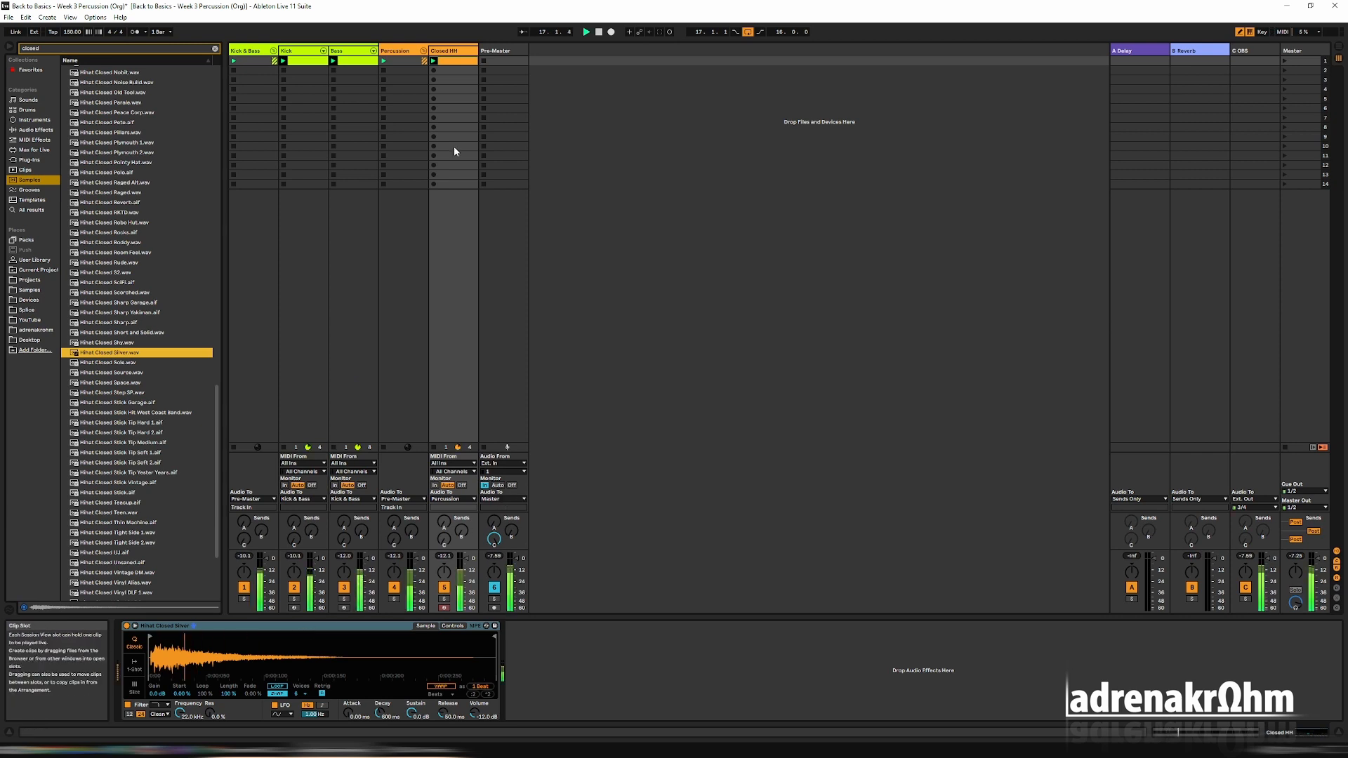
Move the hi-hat sample's start marker in Simpler slightly later, to where the waveform's sound begins, and play the loop.
drag(319, 652, 195, 673)
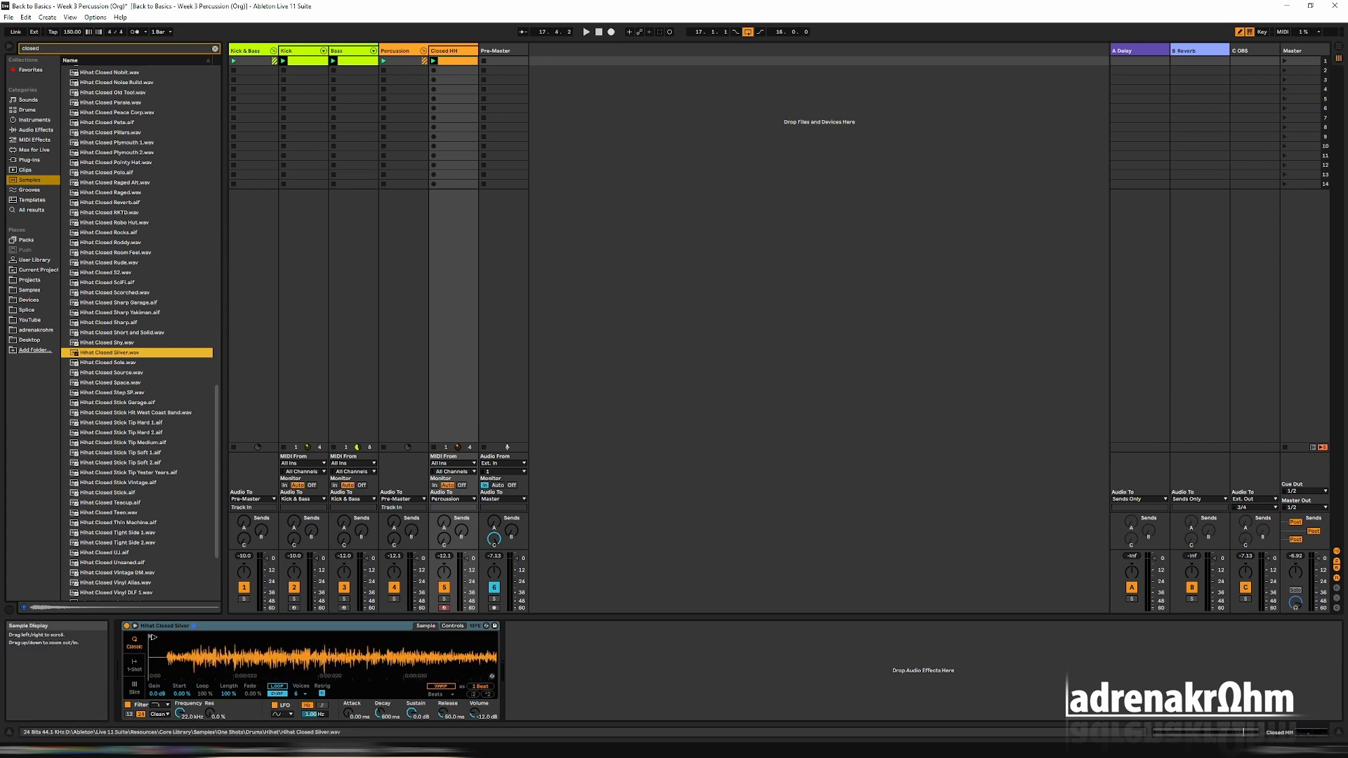
drag(152, 636, 271, 678)
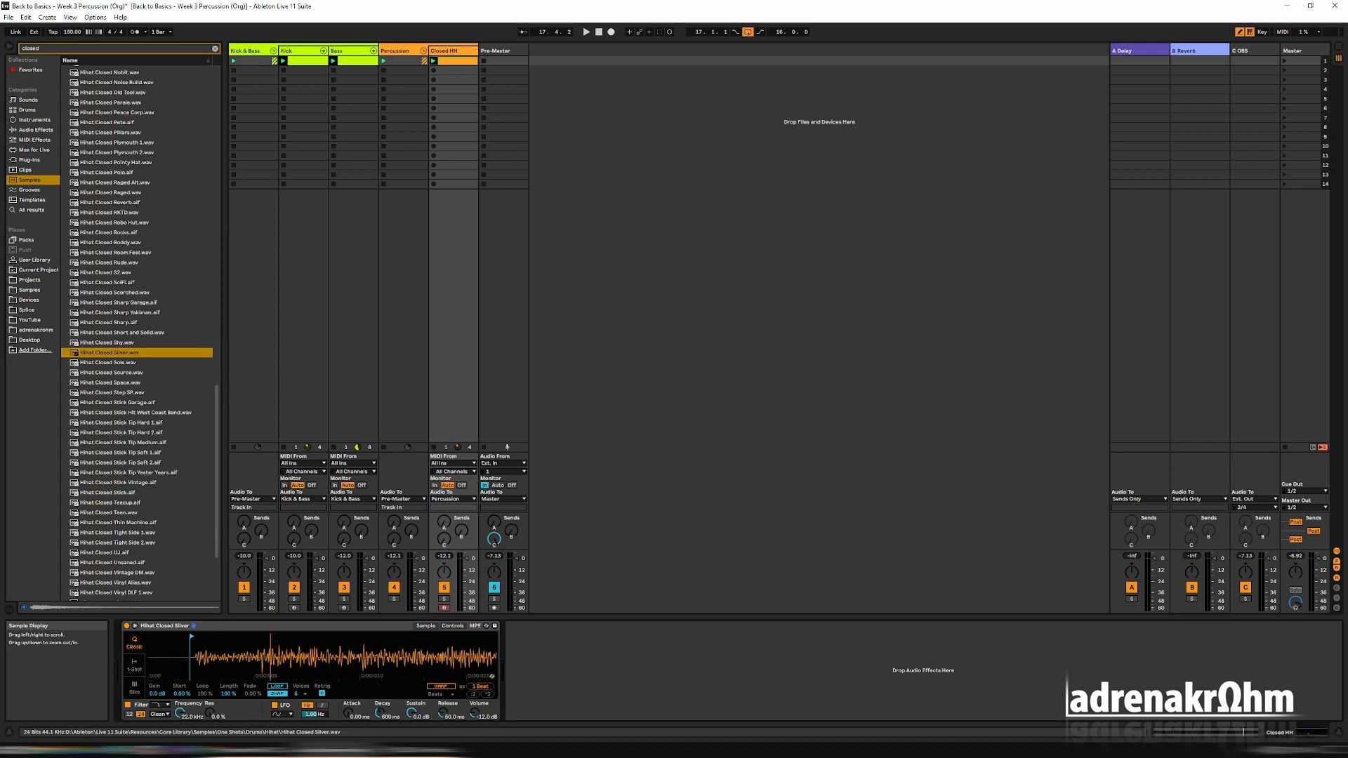
drag(194, 636, 196, 635)
key(space)
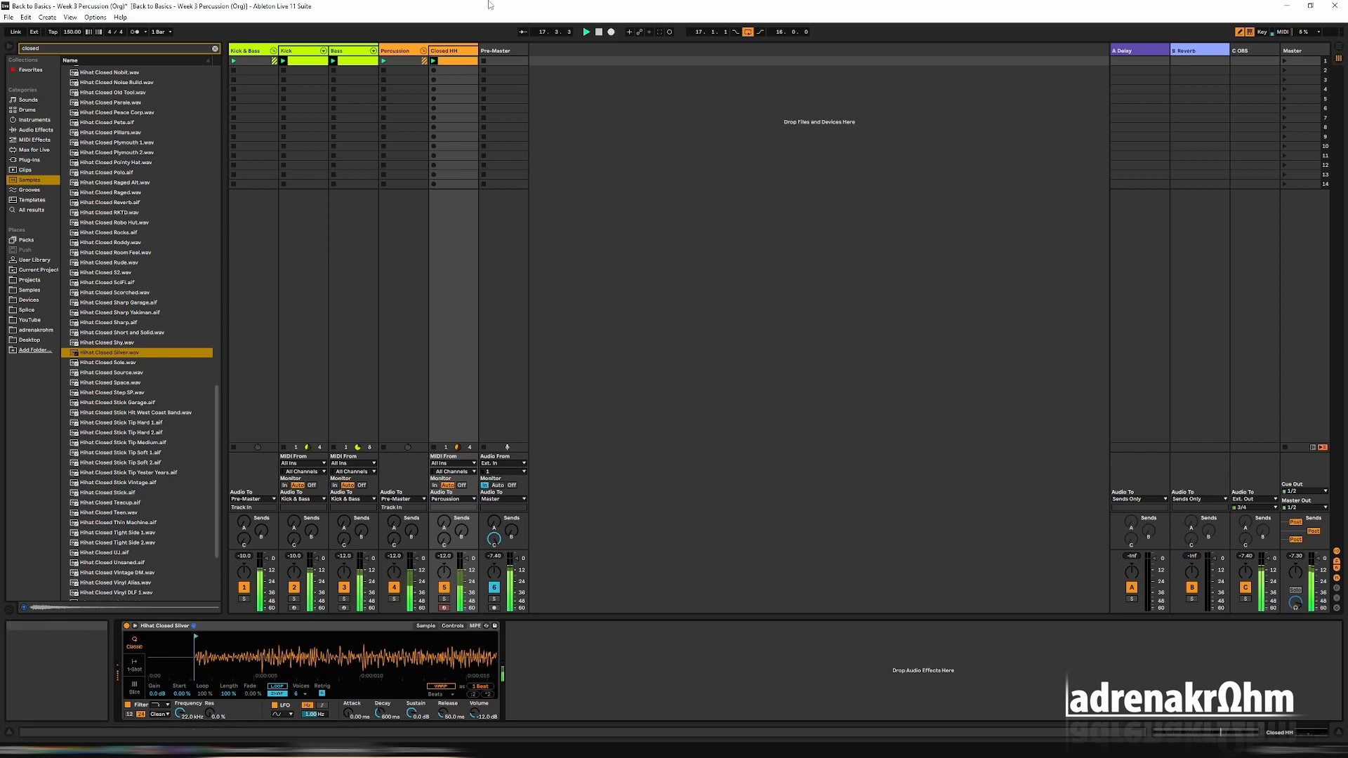
Clear the sample search and add EQ Eight from the EQ & Filters audio effects after the Closed HH Simpler.
click(35, 130)
click(214, 49)
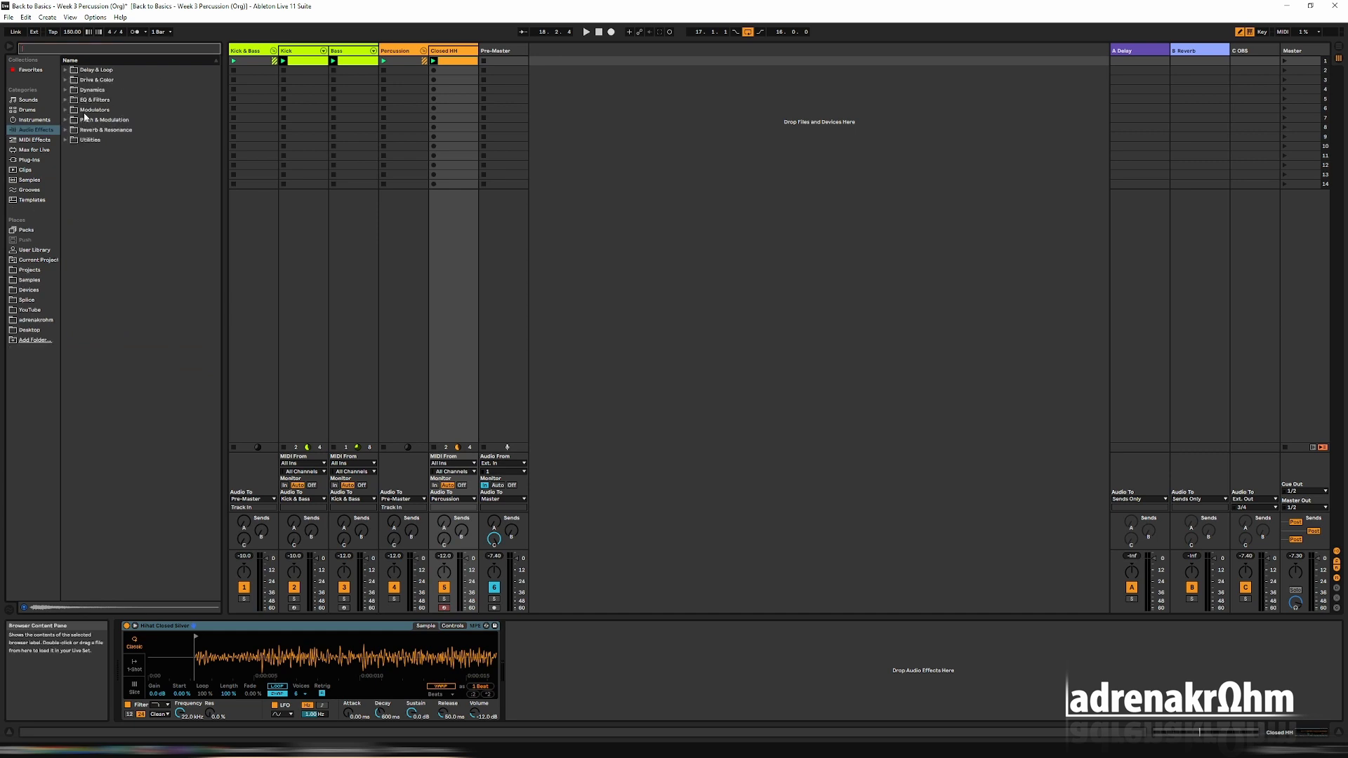
click(67, 100)
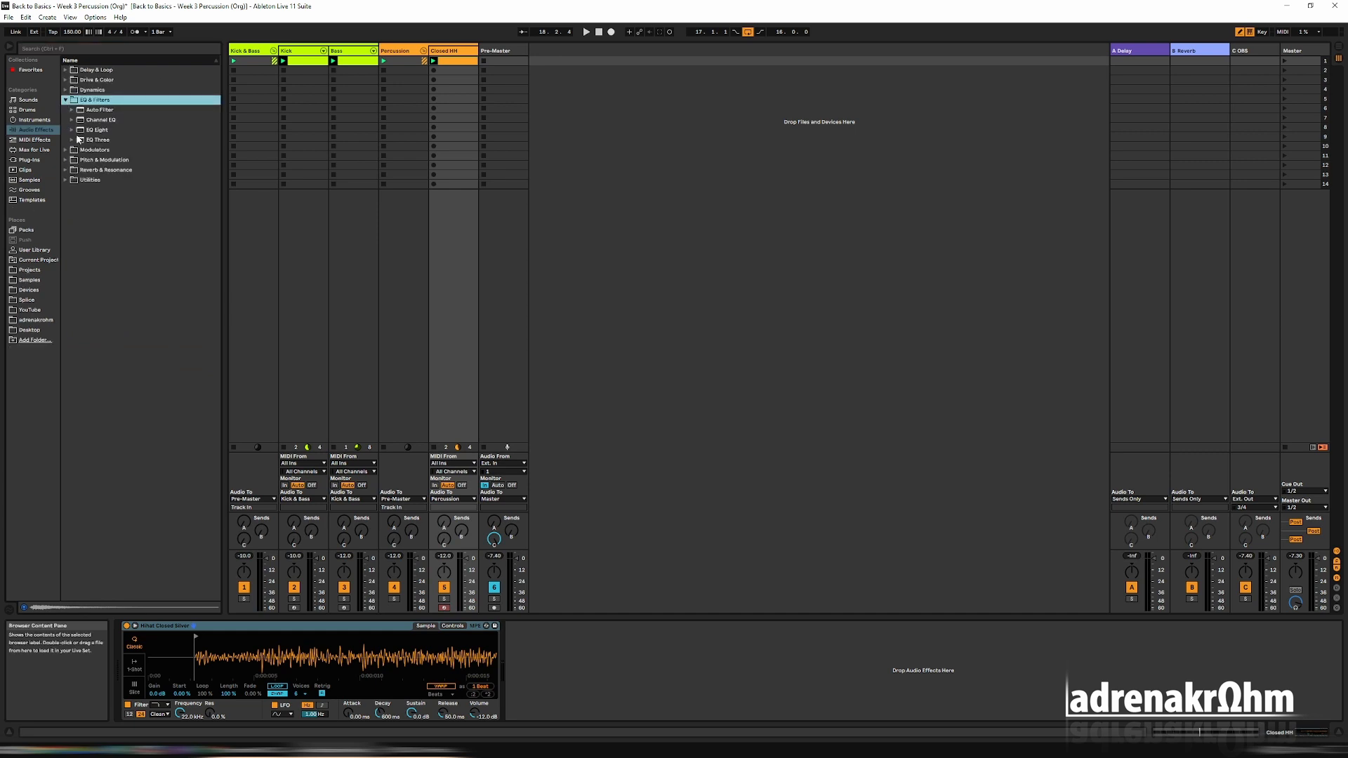
double_click(78, 131)
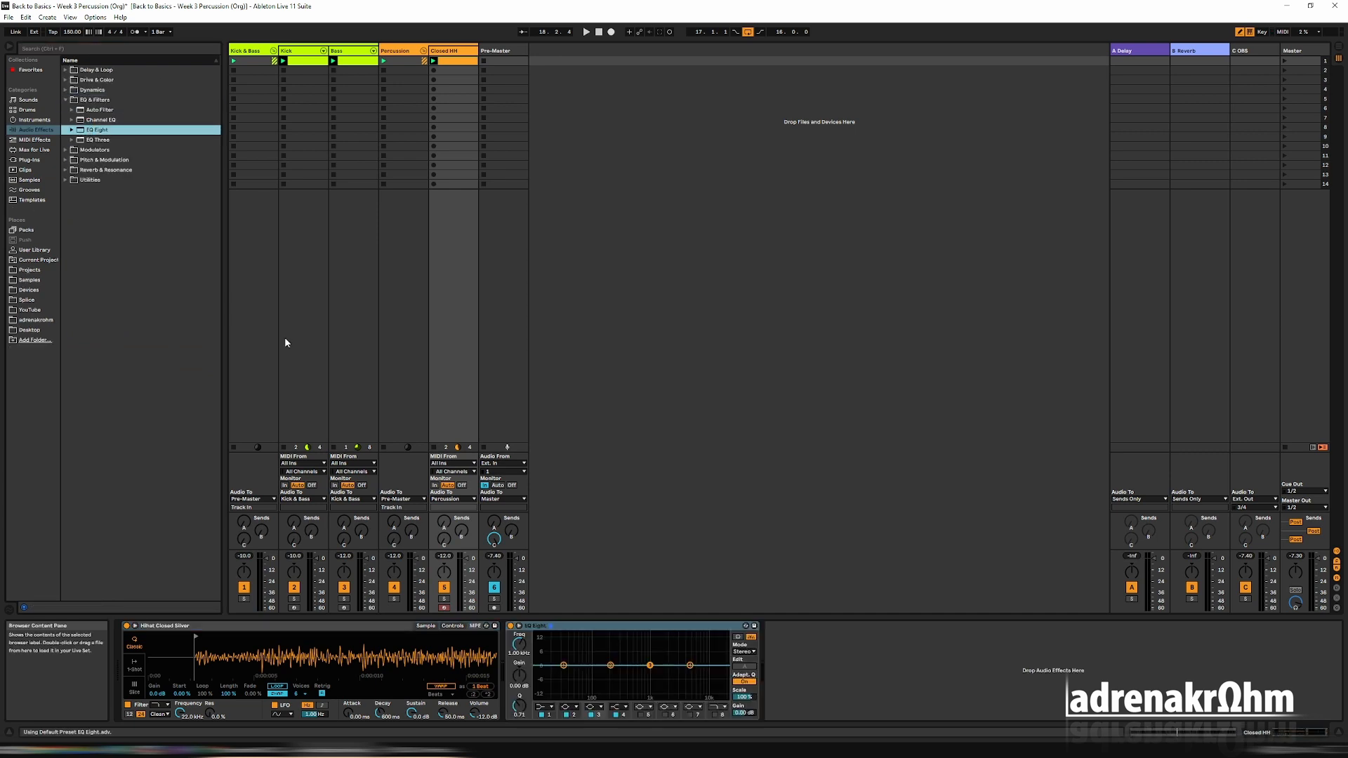
Set EQ Eight's first band to a low-cut filter and raise its frequency to about 1 kHz while the loop plays.
click(542, 706)
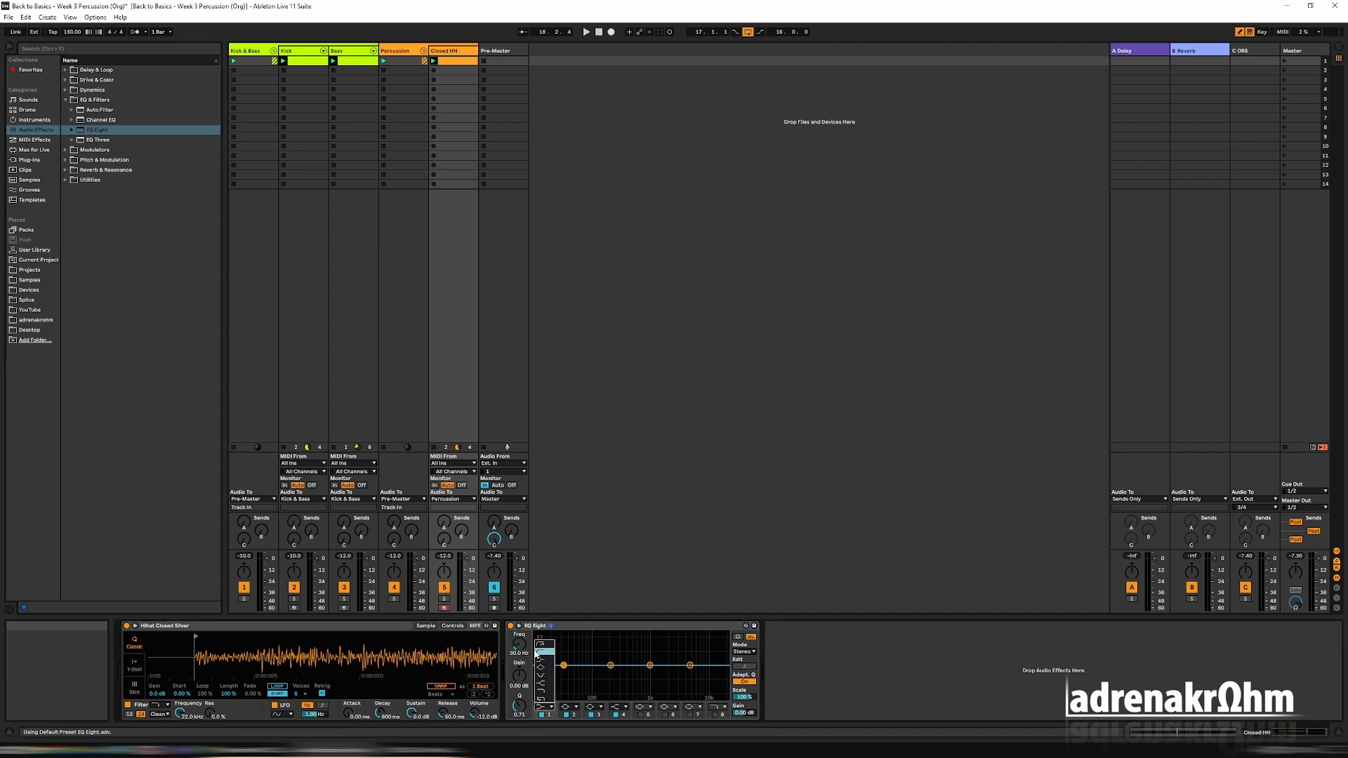
click(539, 651)
key(space)
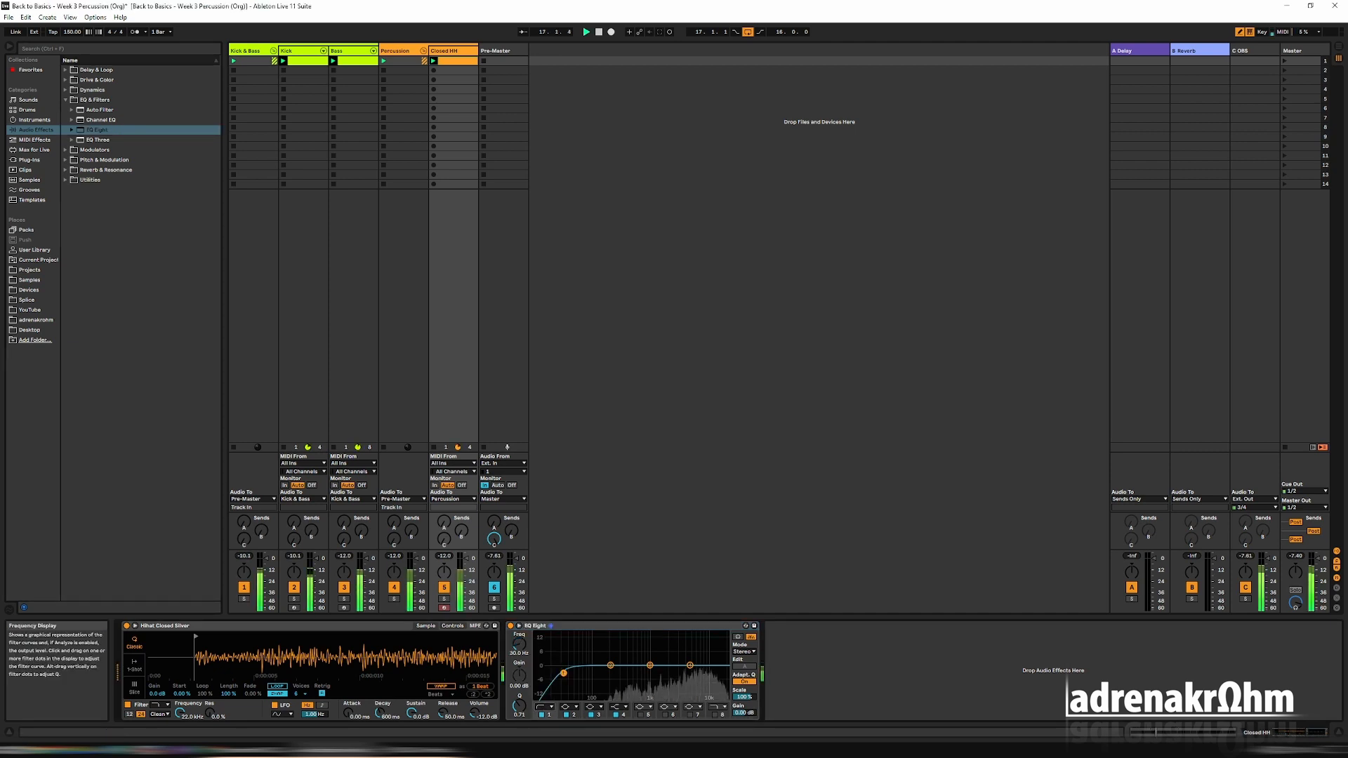
drag(561, 671, 651, 675)
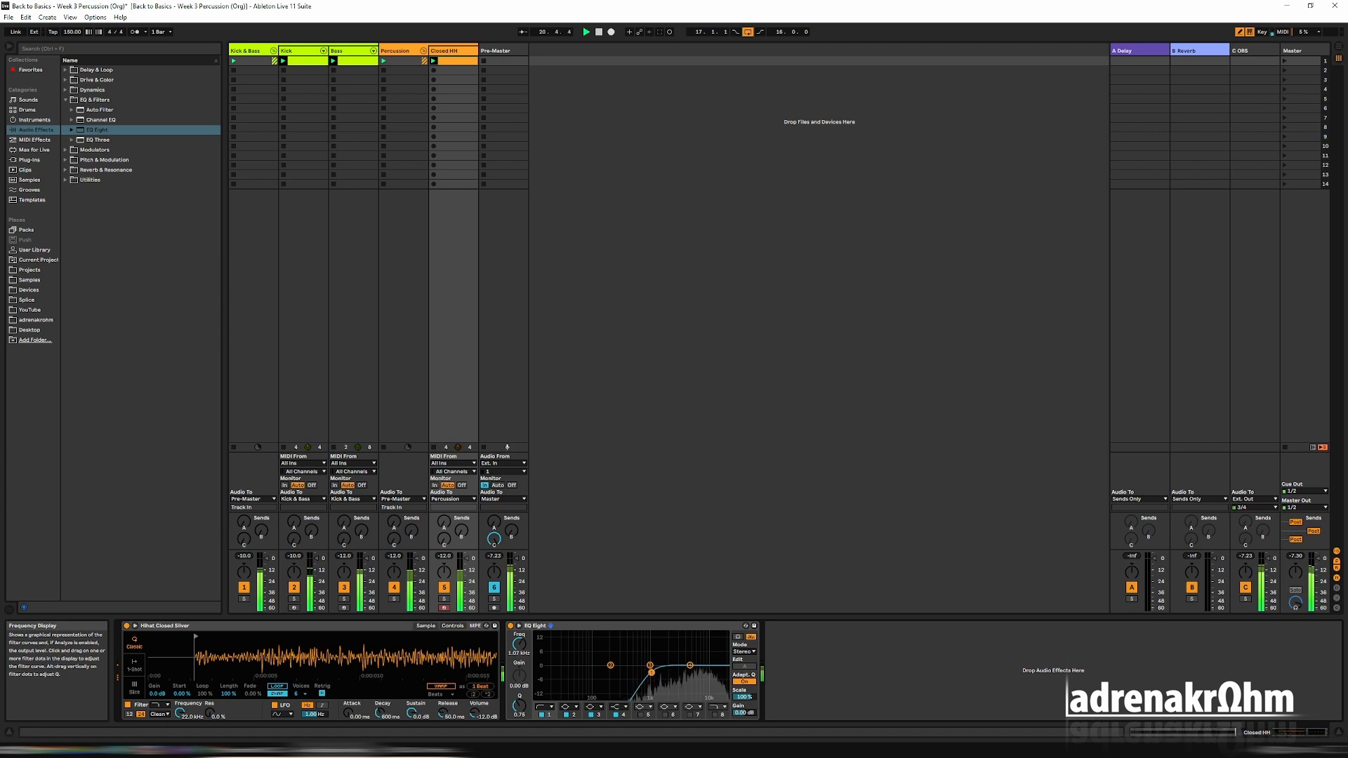
Open the Closed HH clip with a taller velocity lane and select the third 1/16 note of each beat in turn.
double_click(455, 64)
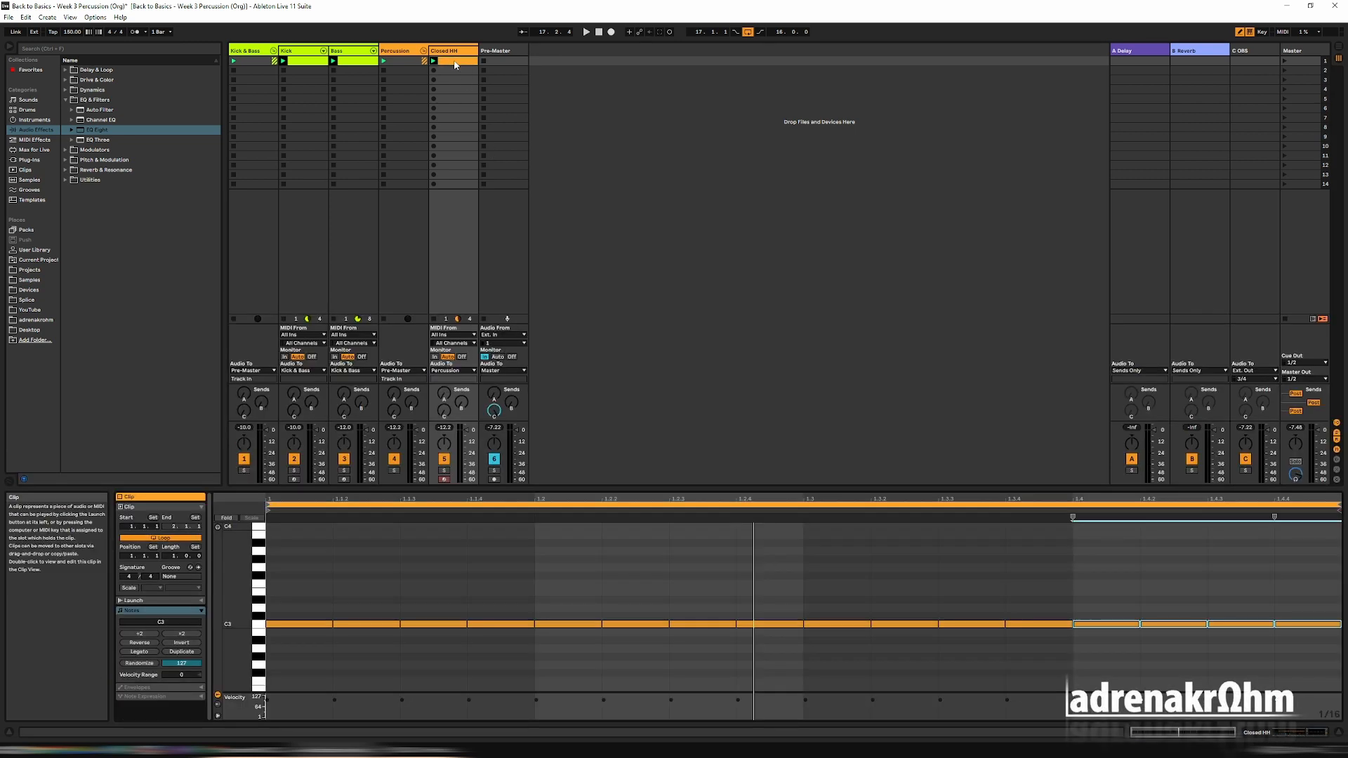
drag(287, 692, 287, 639)
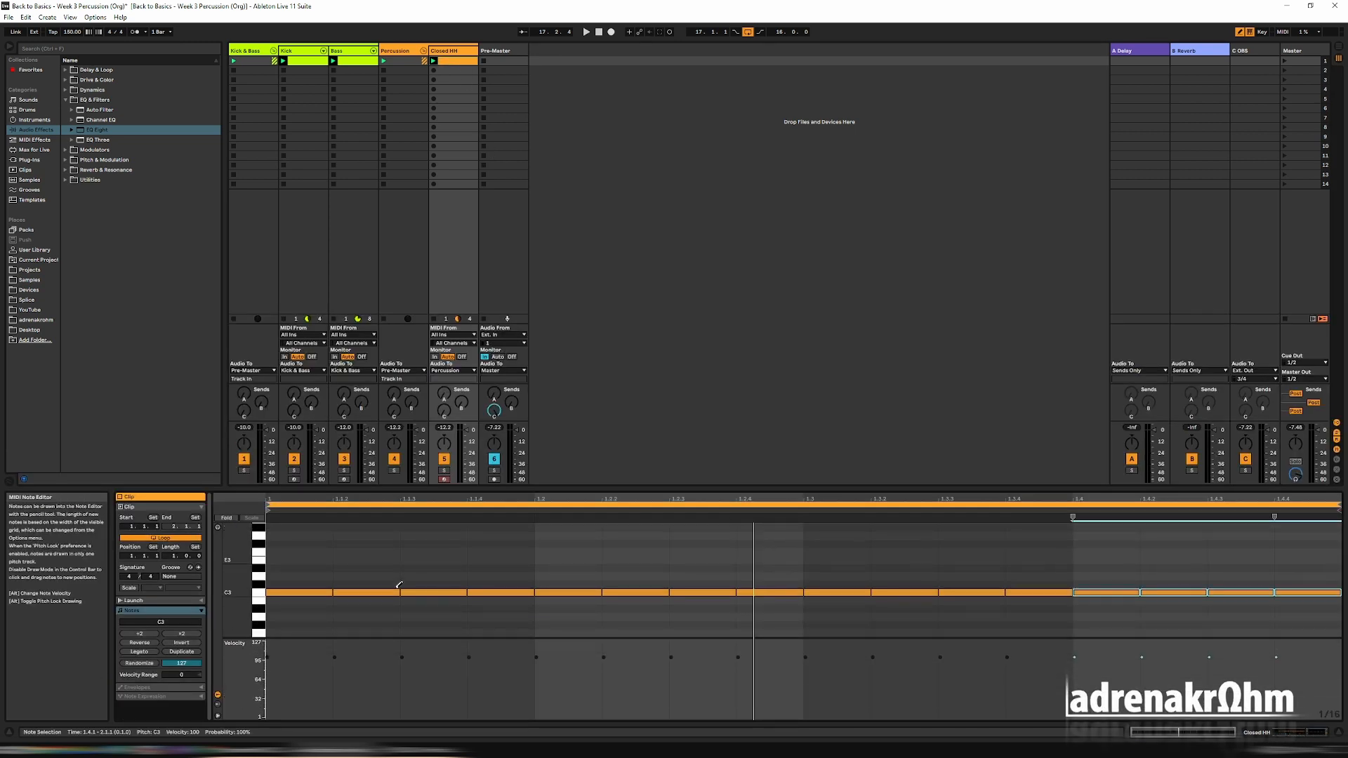
click(428, 593)
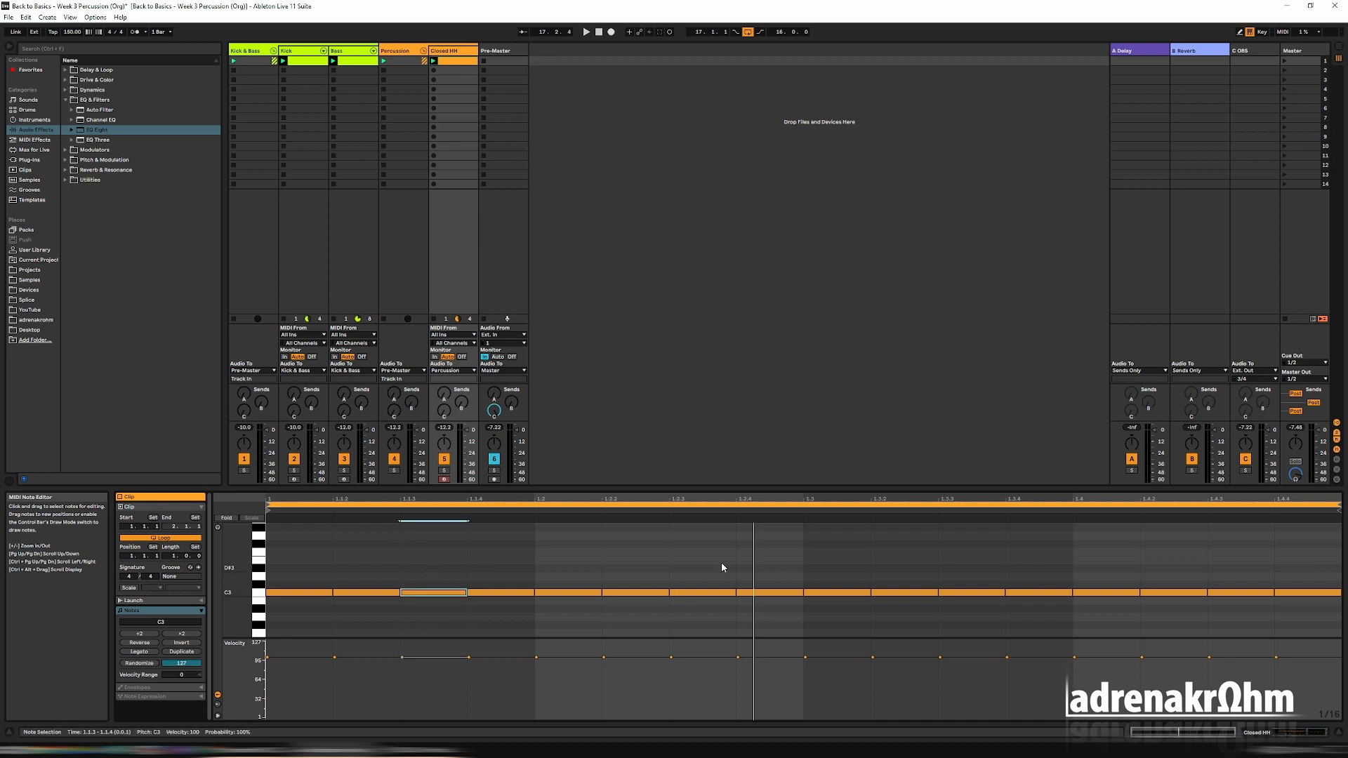
click(697, 593)
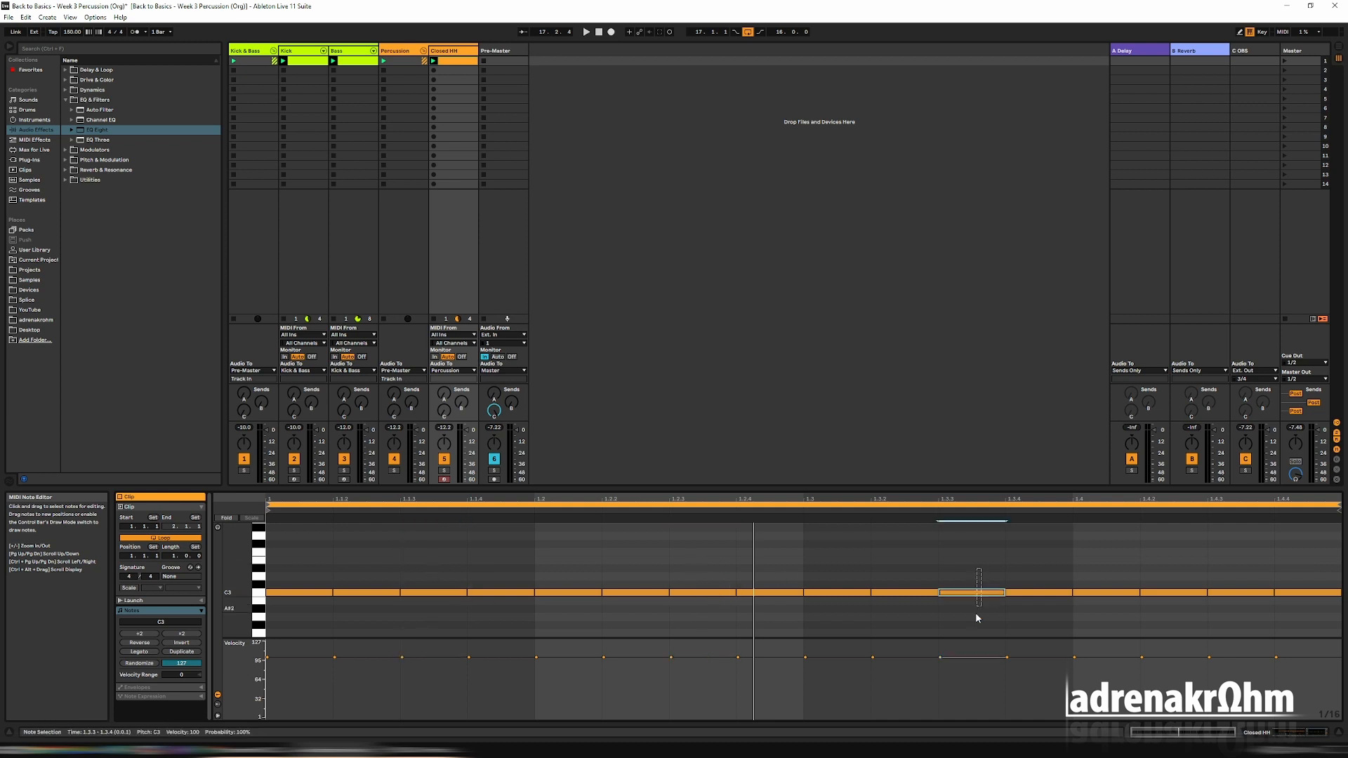
click(975, 593)
click(1239, 593)
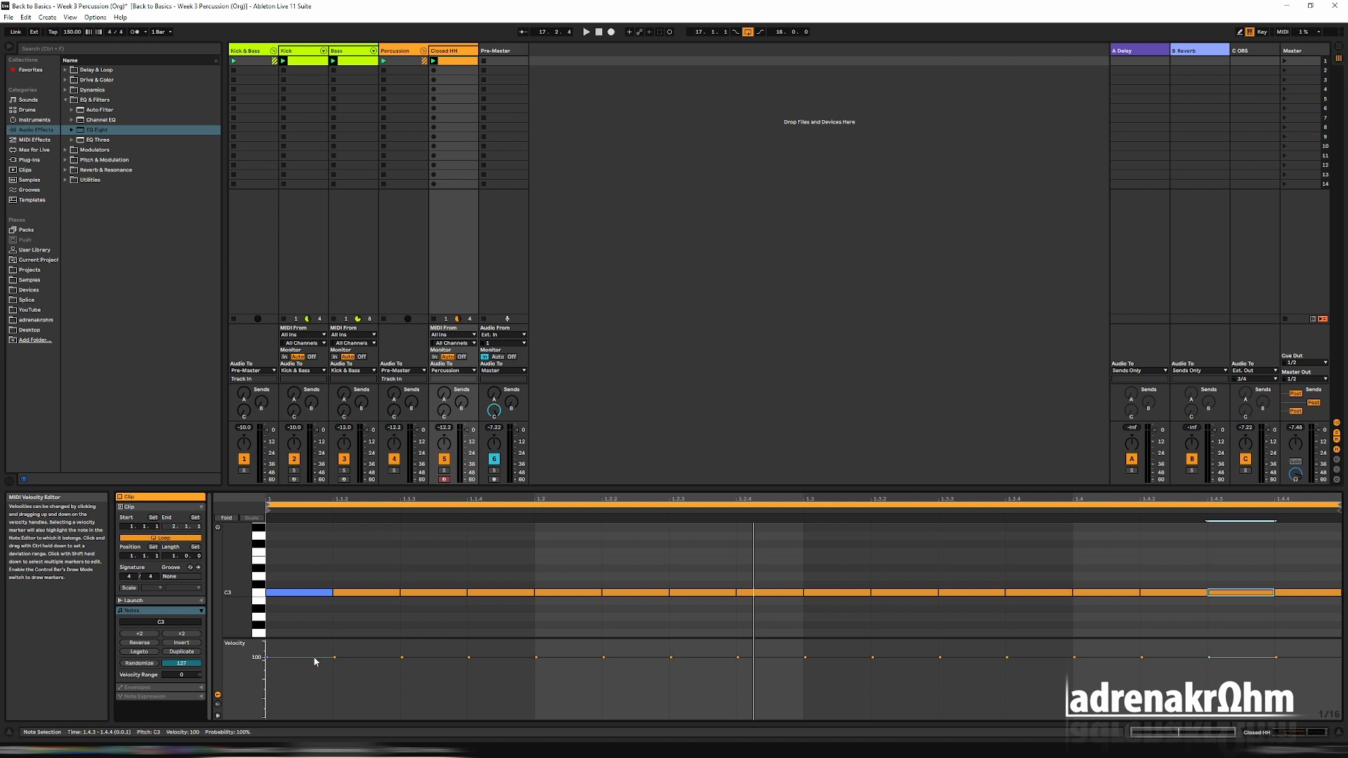
Play the clip looped over its first beat and set the first, second and fourth notes' velocities to about 63, 88 and 72.
key(space)
drag(314, 658, 351, 668)
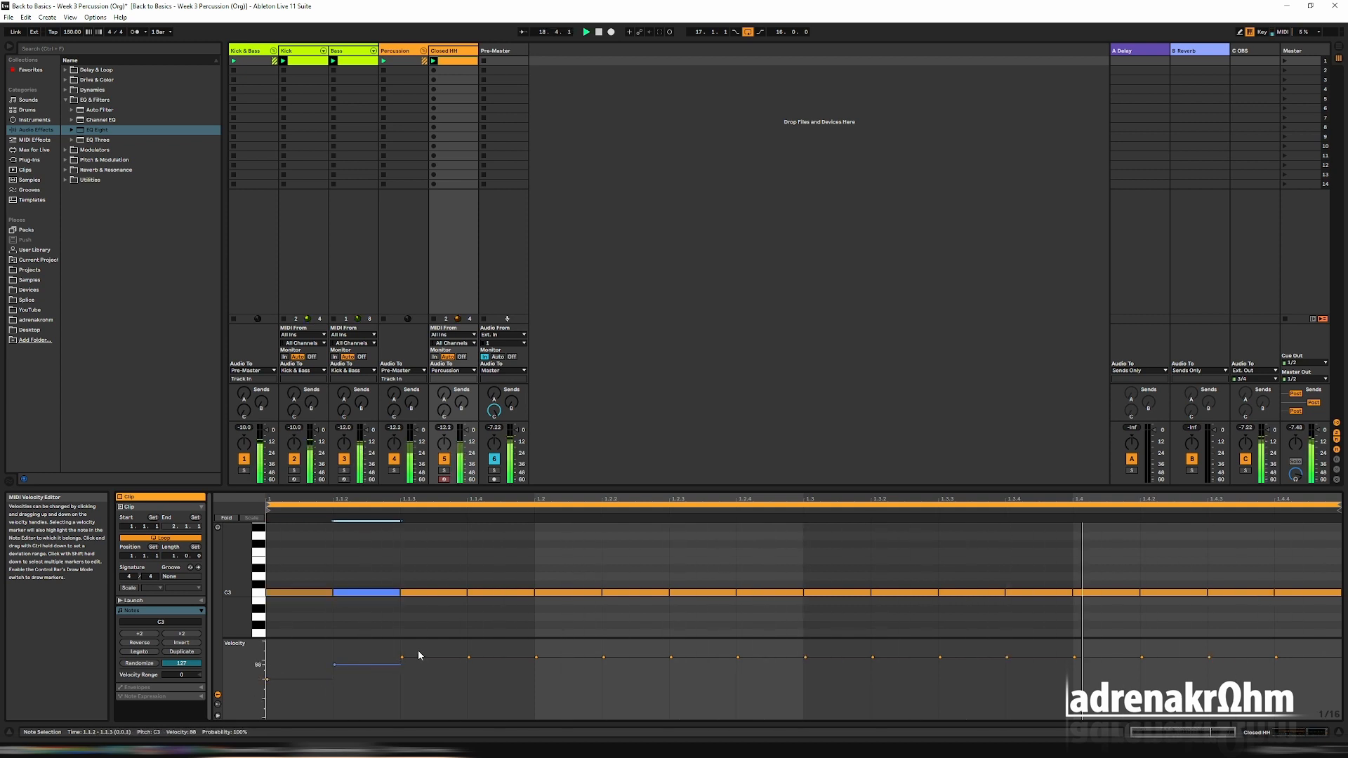
drag(1338, 505, 534, 504)
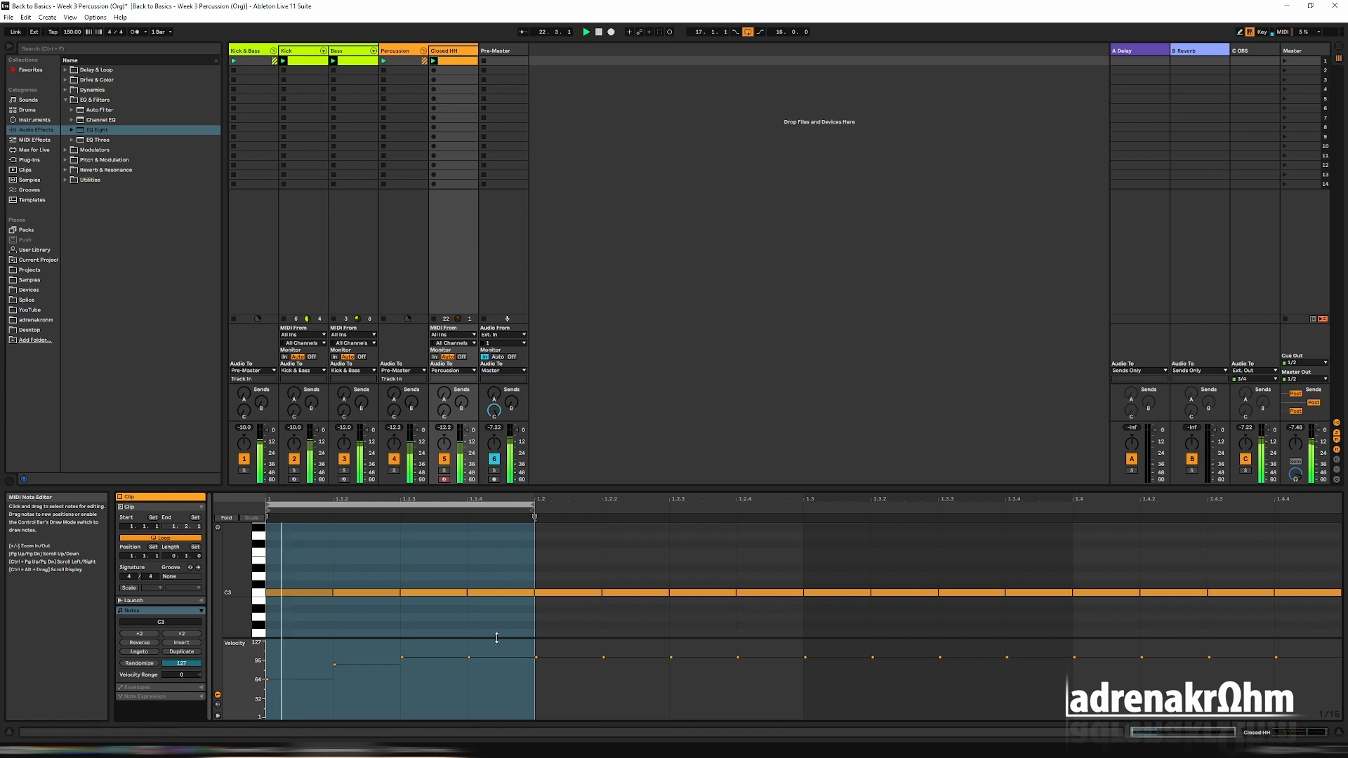
drag(469, 657, 469, 675)
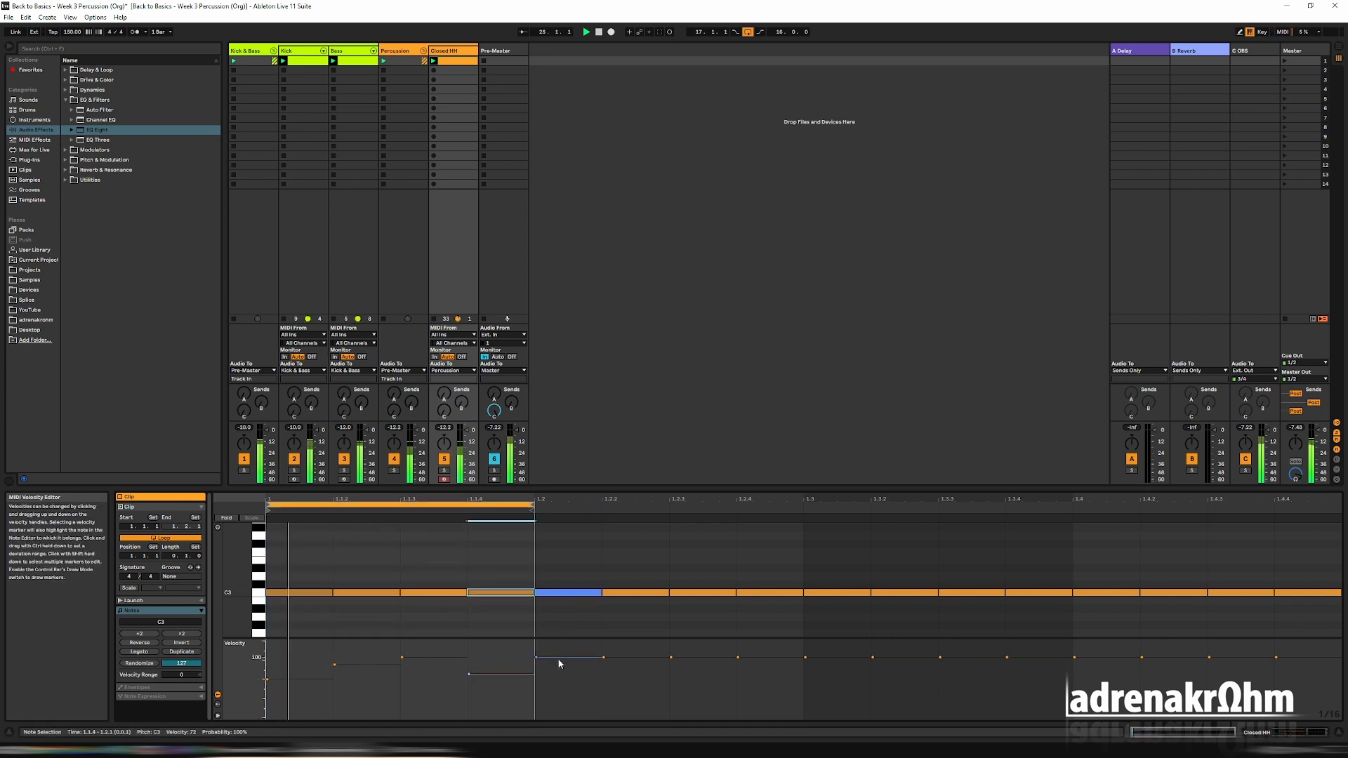
Lower the velocities of the second beat's first, second and fourth notes below its third note, looping only that beat.
drag(536, 657, 604, 665)
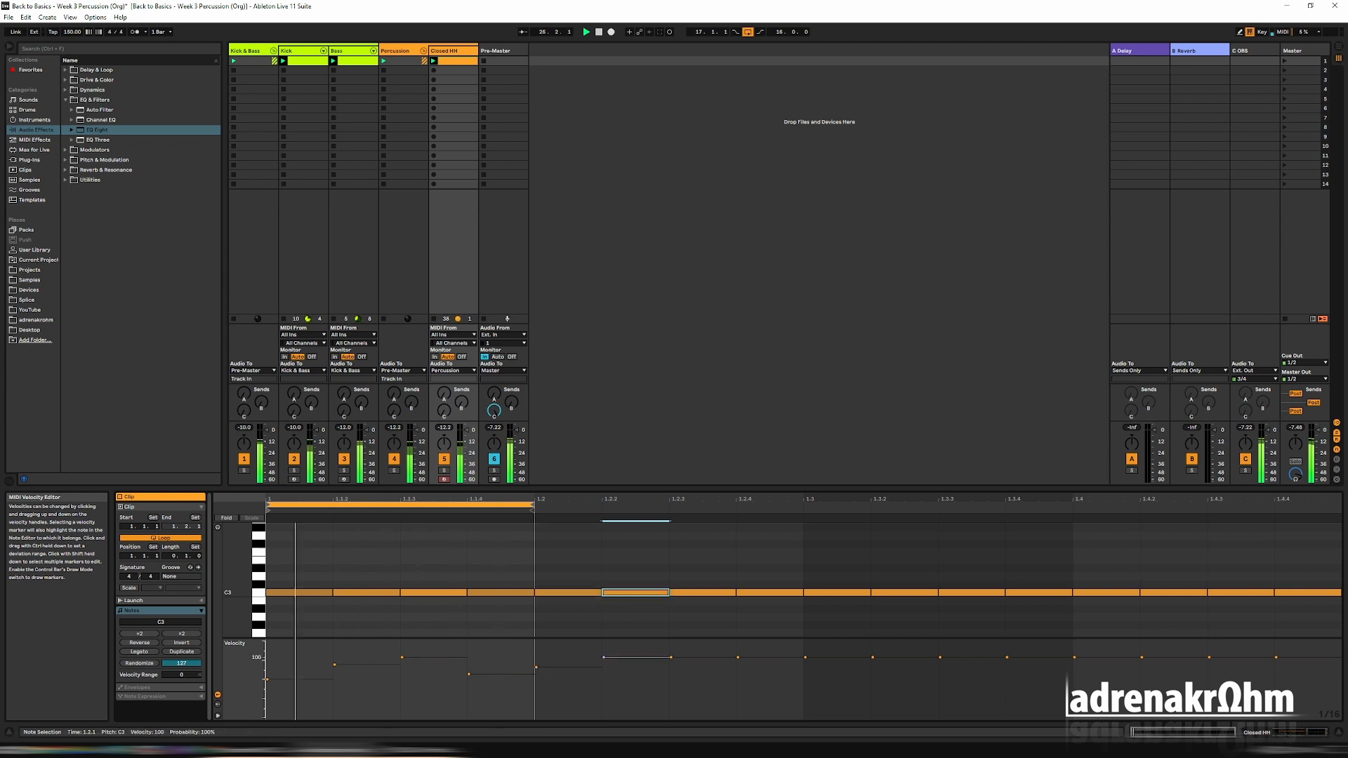
click(764, 682)
drag(769, 658, 769, 675)
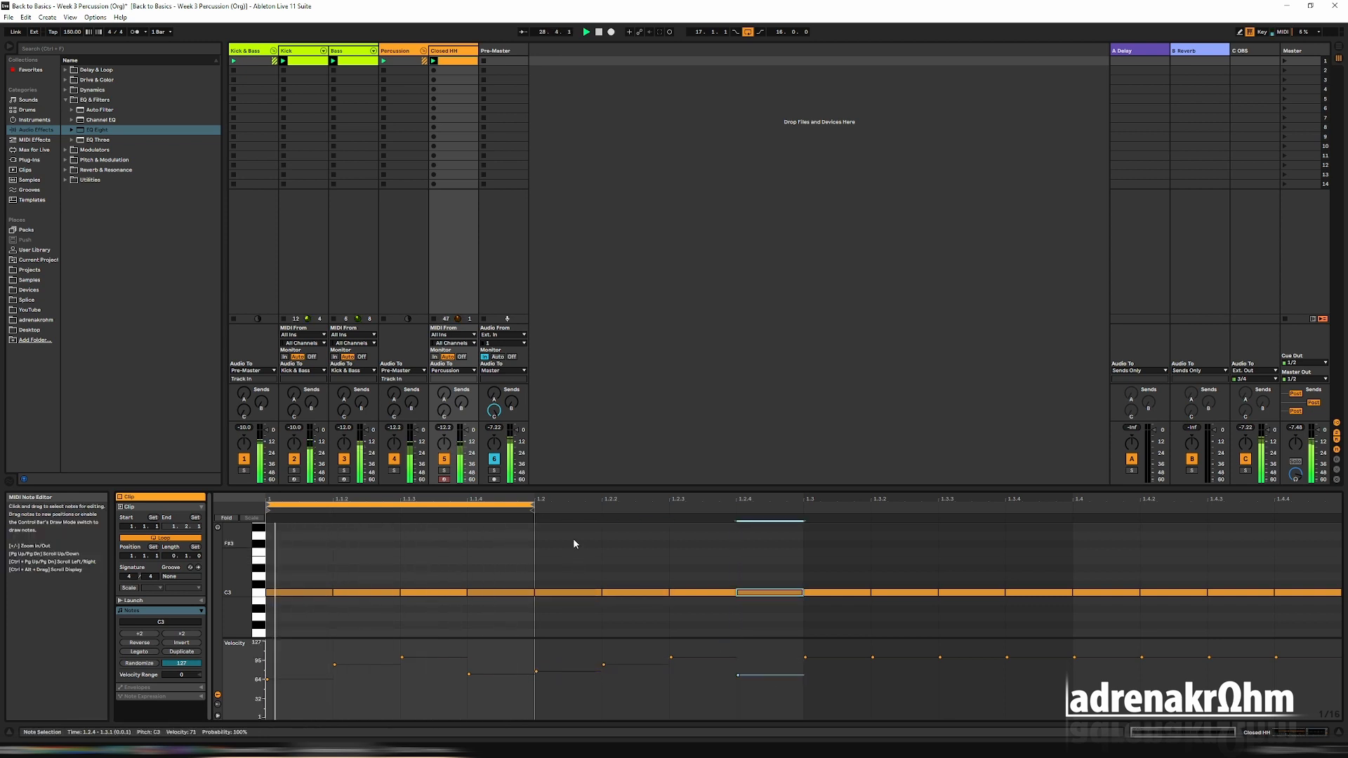
drag(471, 503, 737, 502)
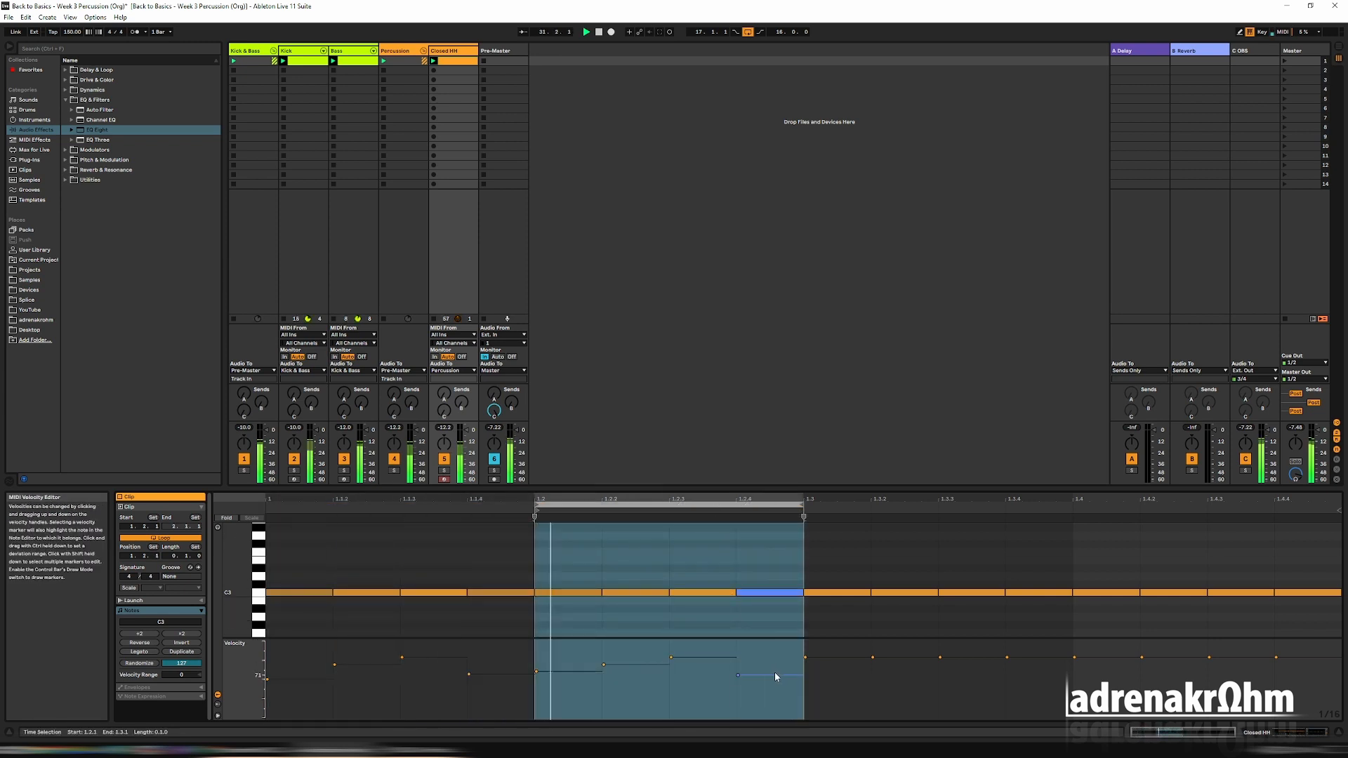
drag(774, 674, 833, 676)
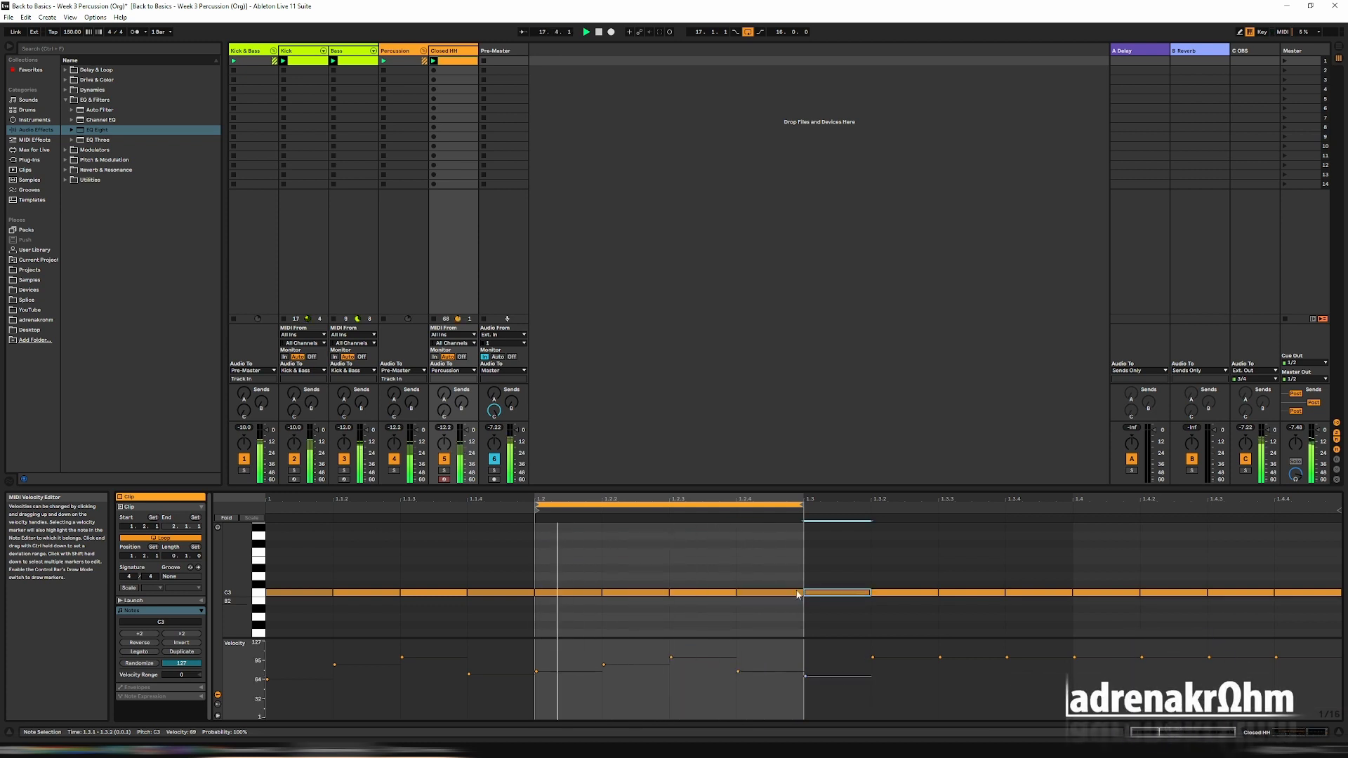
Replace the notes in beats three and four with a copy of the first two beats, and loop the full bar.
drag(756, 502, 1293, 622)
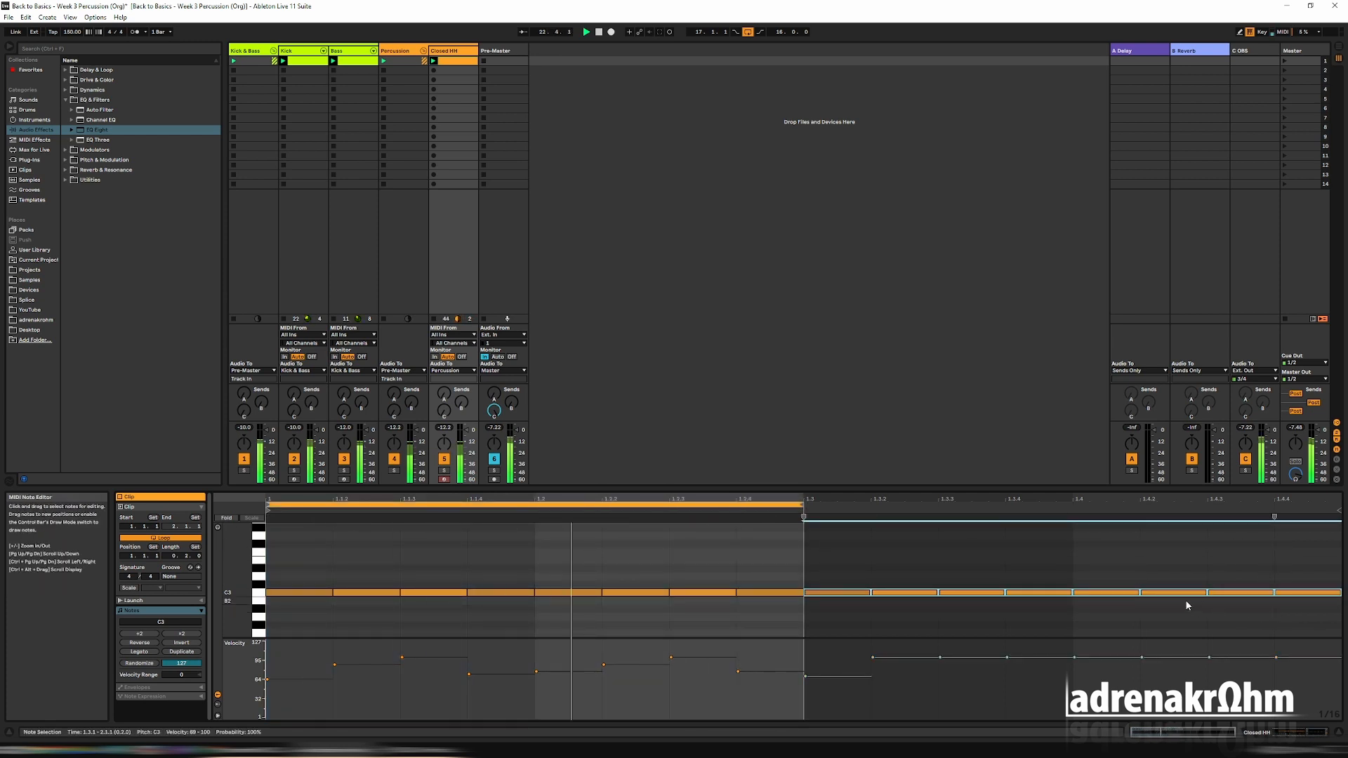
key(Delete)
drag(846, 615, 504, 562)
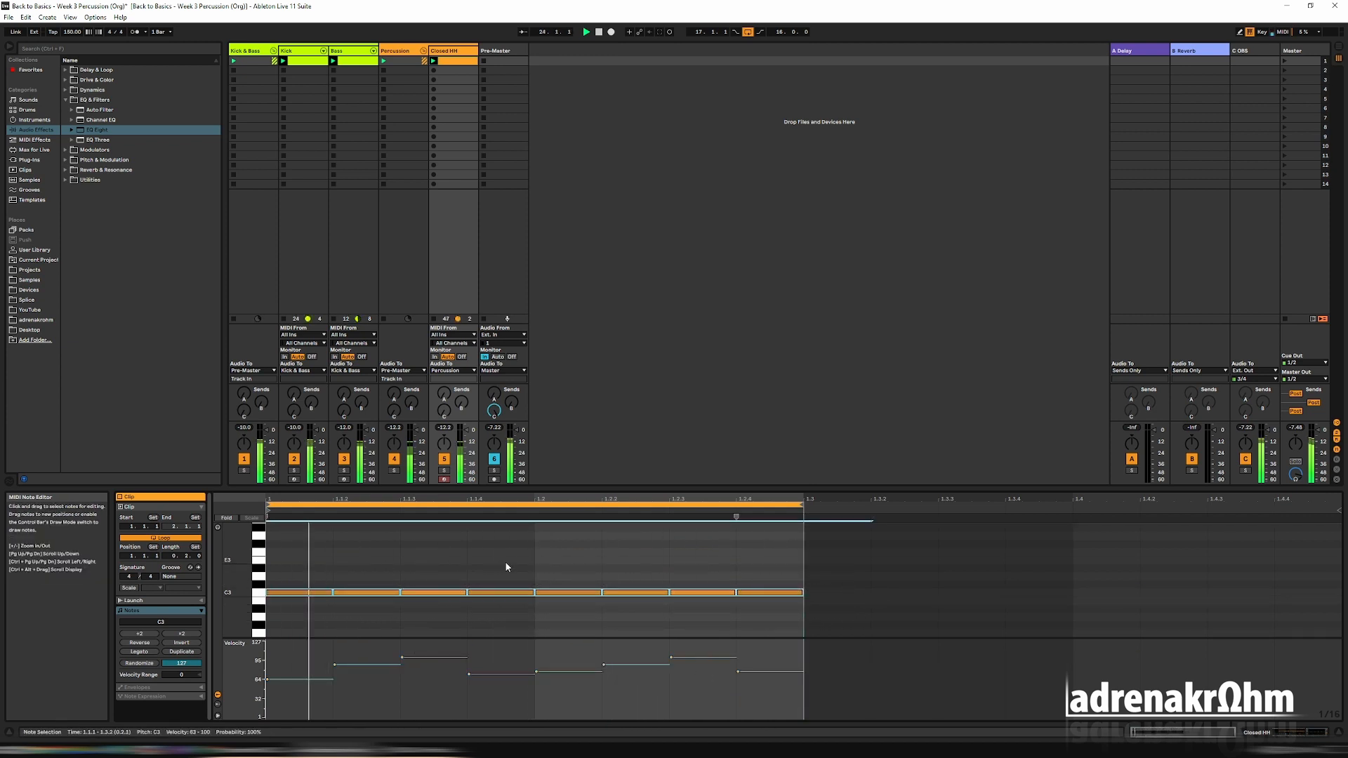
key(ctrl+d)
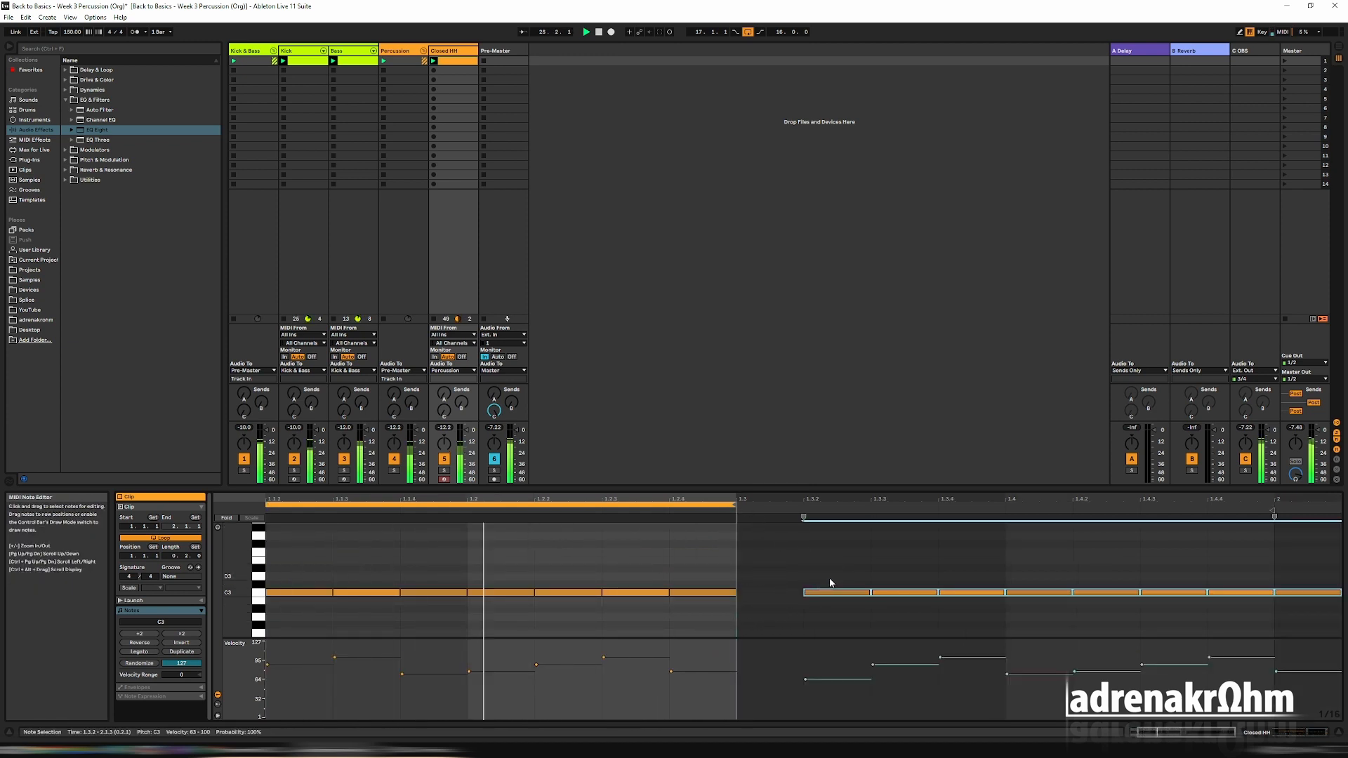
key(Left)
drag(734, 505, 1263, 516)
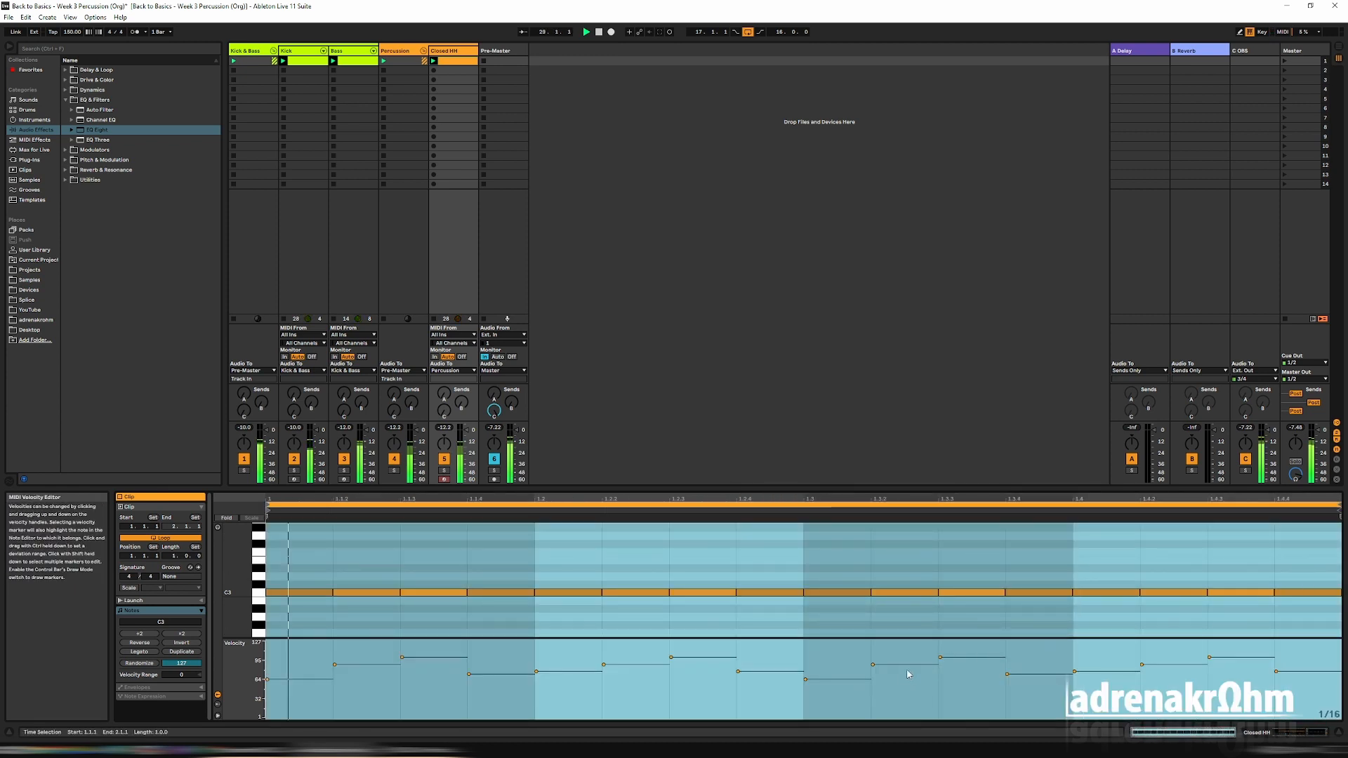
Slightly vary the velocities of the unaccented hi-hat notes in beats three and four, leaving the third 1/16 notes loudest.
click(858, 681)
drag(858, 681, 858, 678)
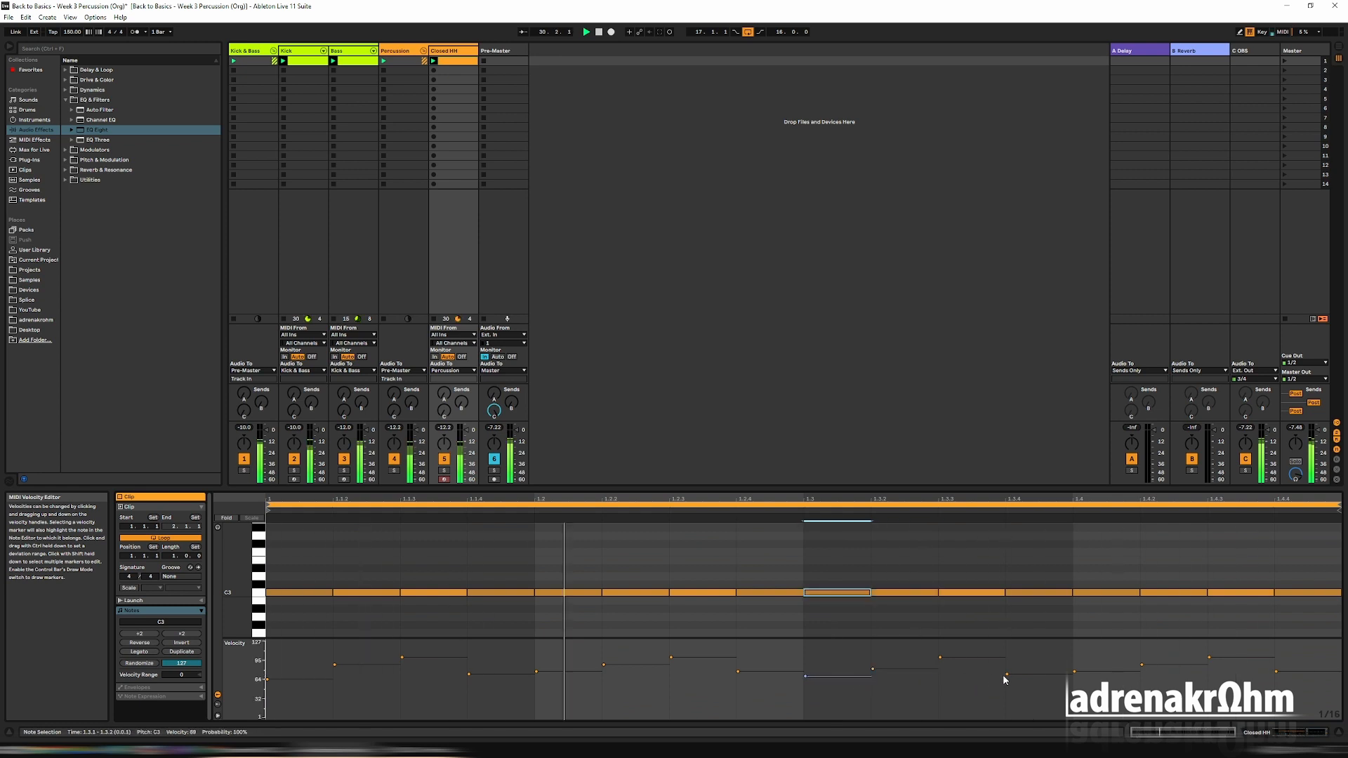
drag(1007, 674, 1007, 671)
drag(1098, 671, 1099, 665)
drag(1276, 671, 1275, 668)
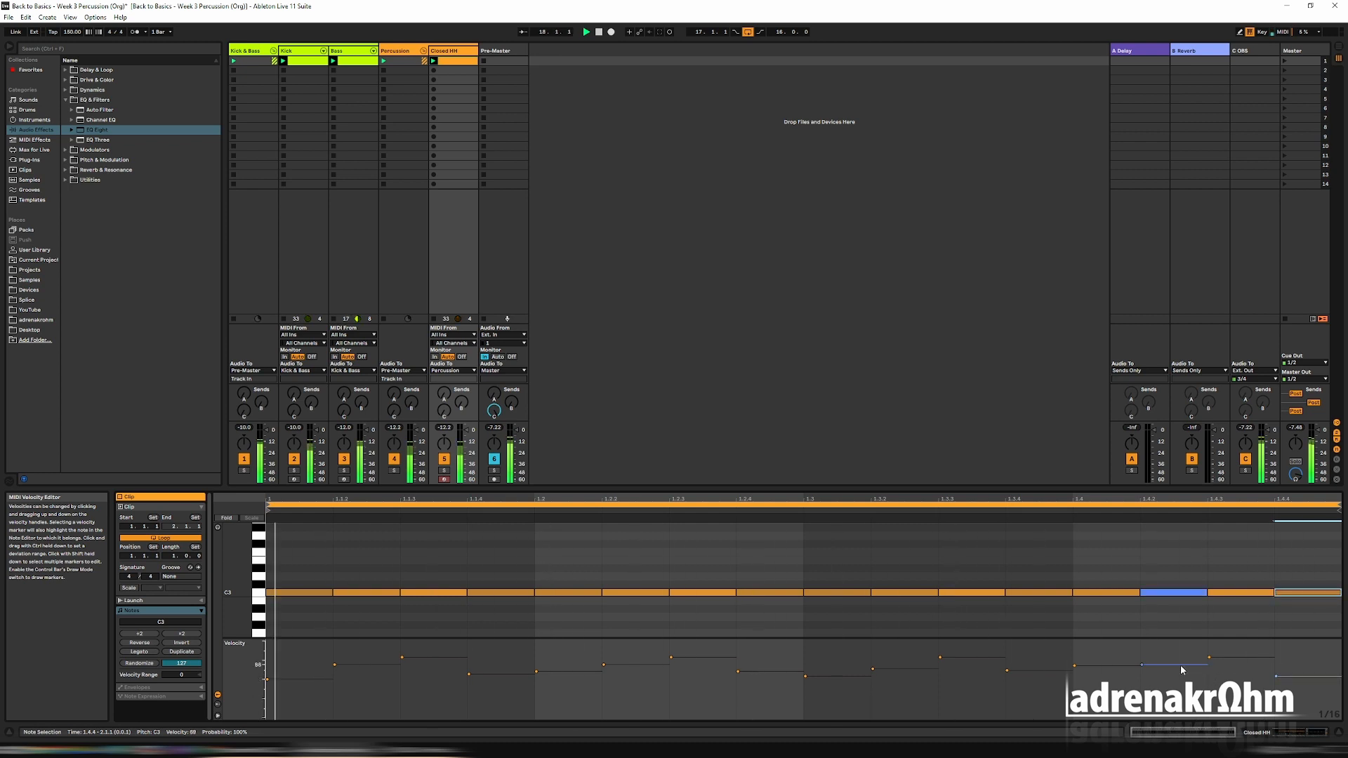
mouse_move(1181, 670)
mouse_down()
mouse_move(1106, 674)
mouse_move(1164, 671)
mouse_up()
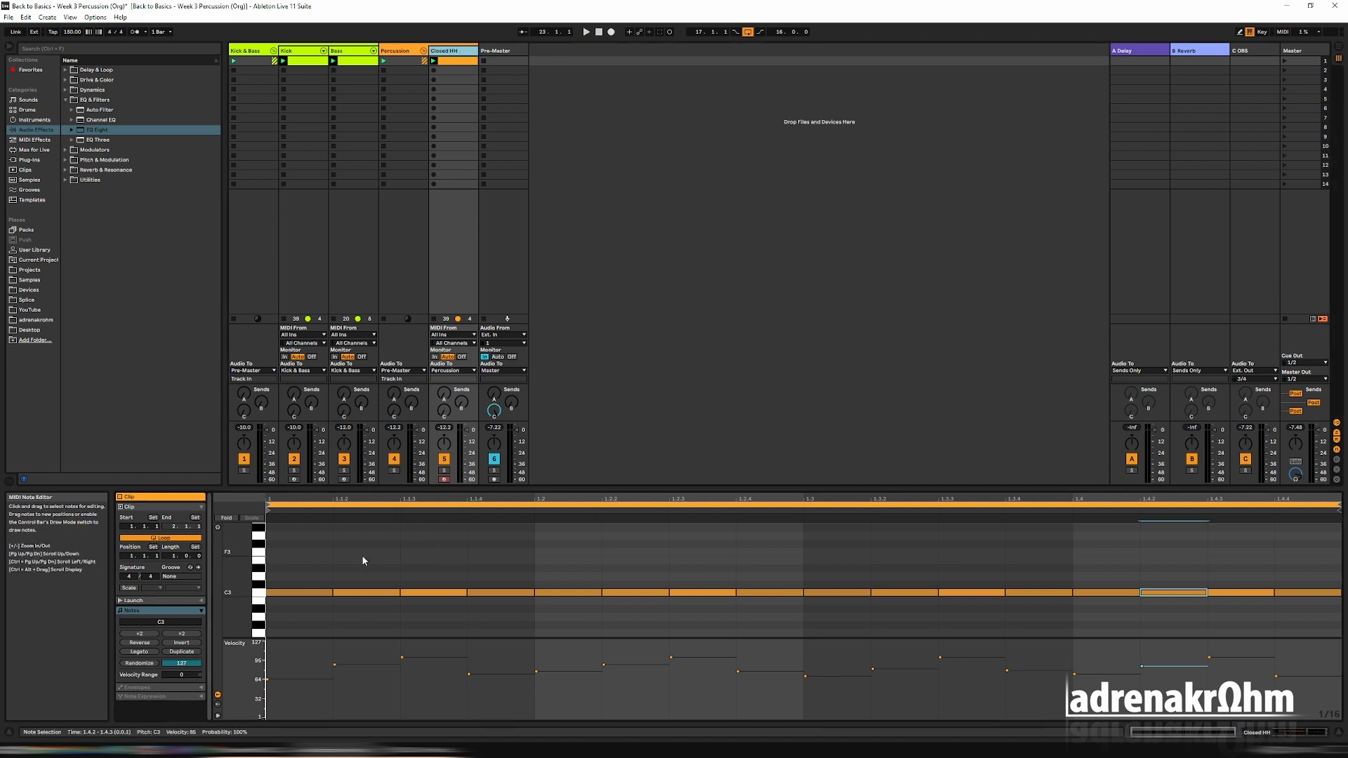
drag(311, 566, 483, 603)
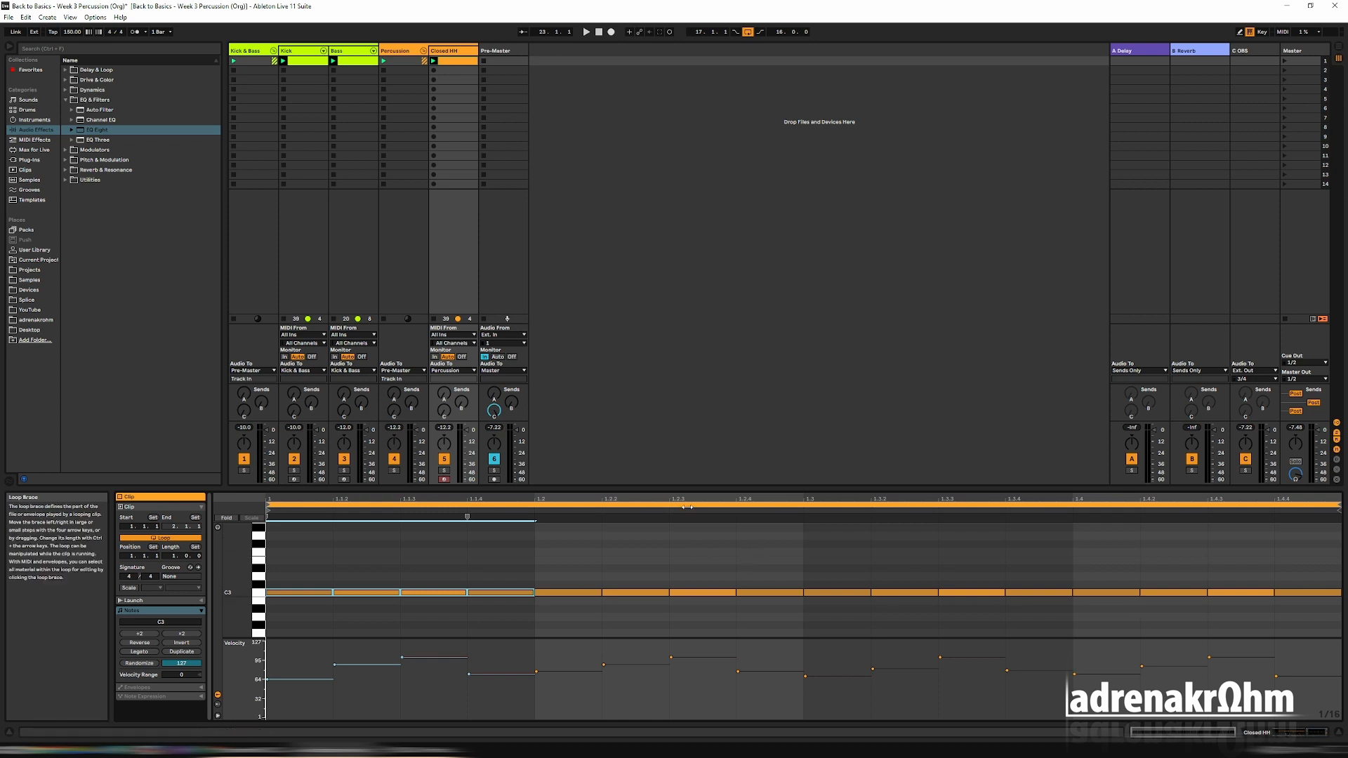
click(840, 548)
Duplicate the Closed HH track and rename the copy "Open HH".
right_click(455, 51)
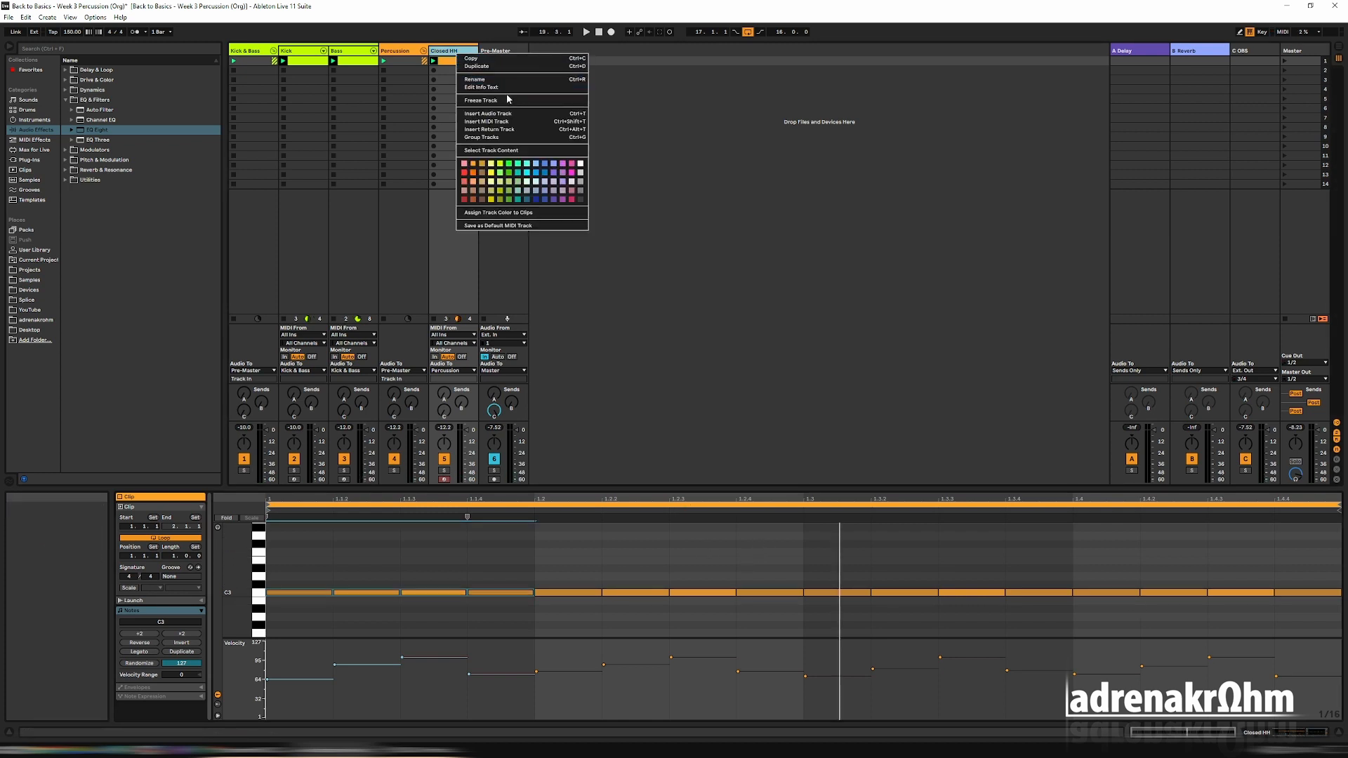
click(471, 66)
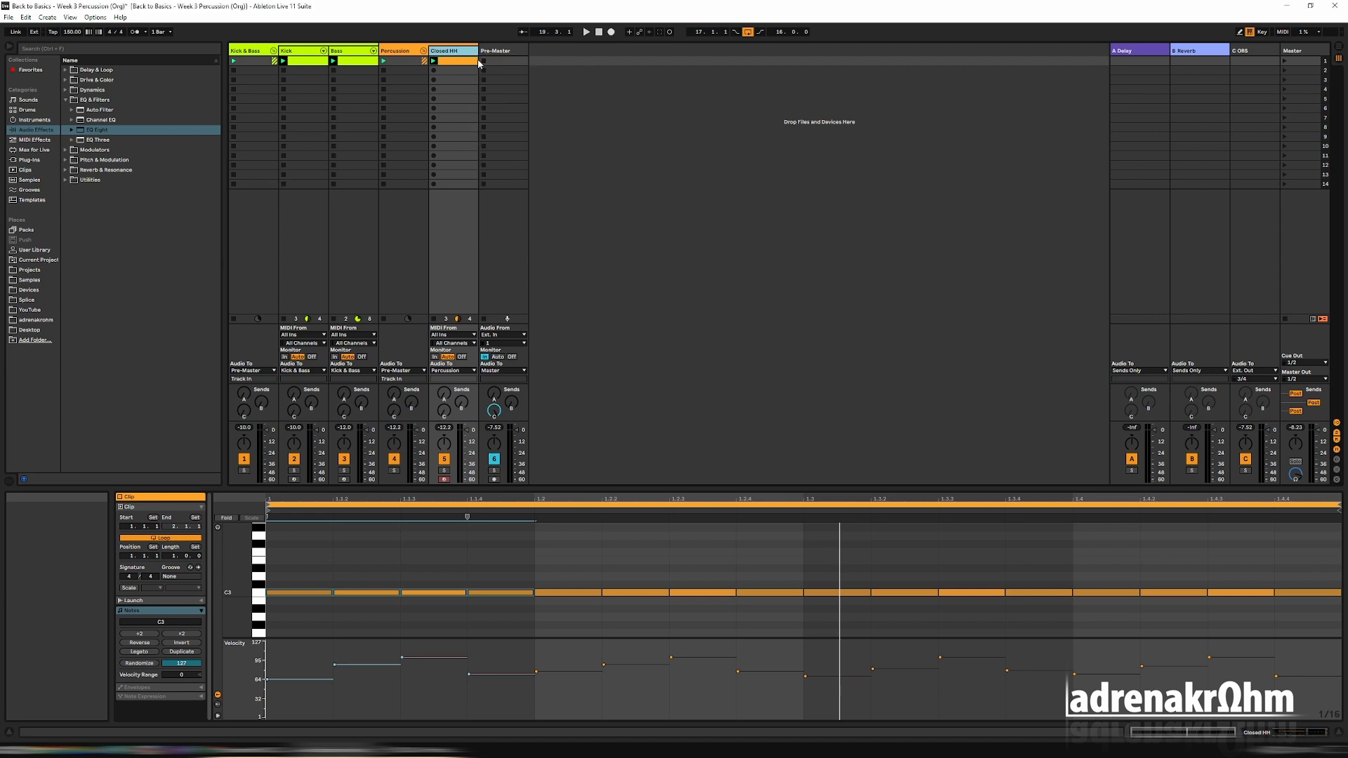
right_click(493, 51)
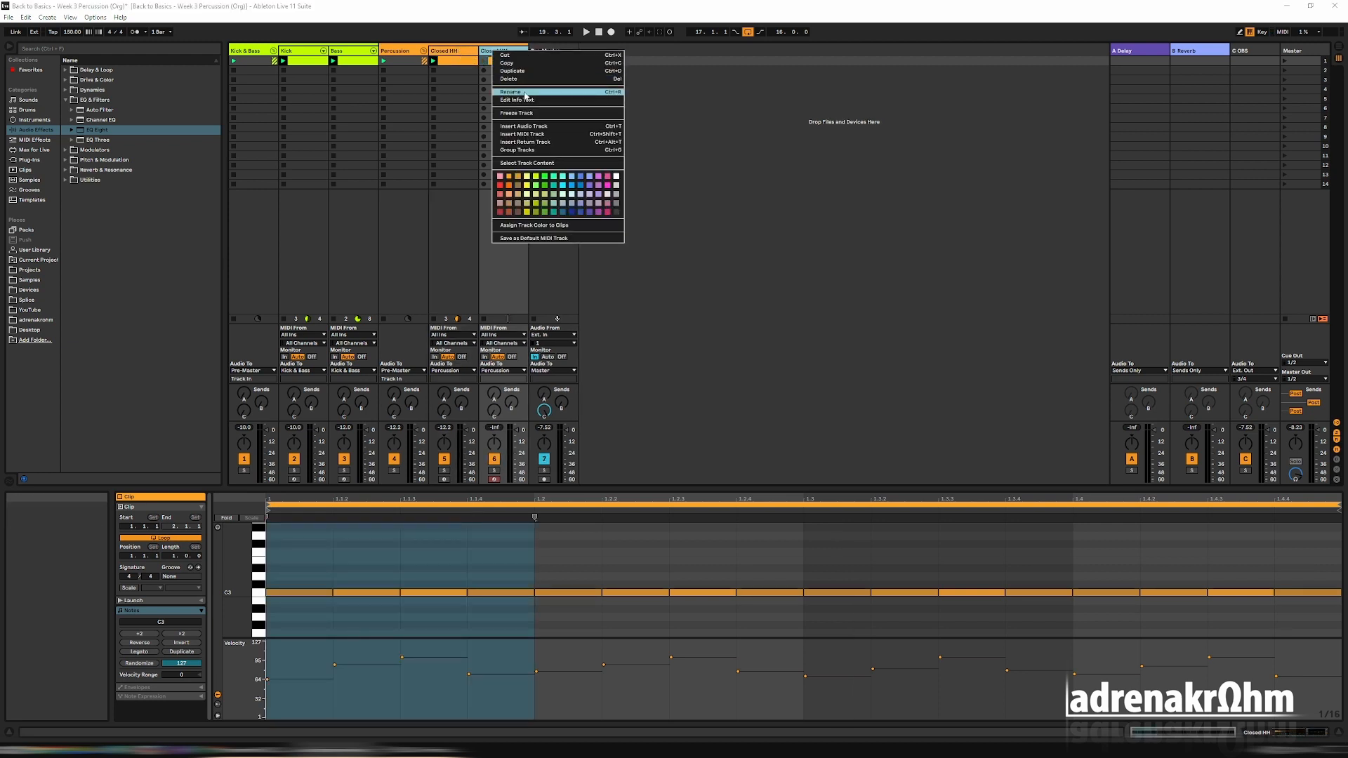
click(525, 92)
text(O)
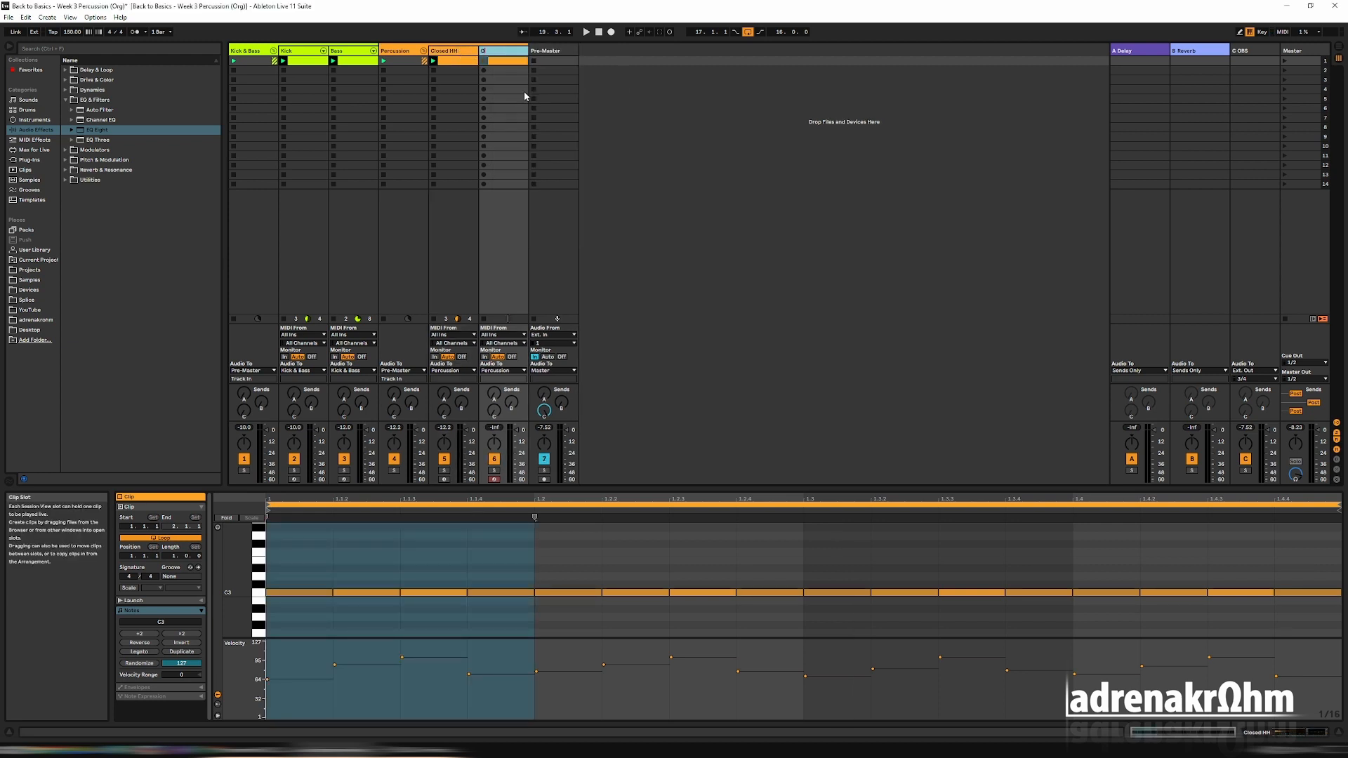
text(pen HH)
Delete every Open HH note except the third 1/16 of each beat, and move the track ahead of Closed HH.
drag(310, 565, 352, 598)
key(Delete)
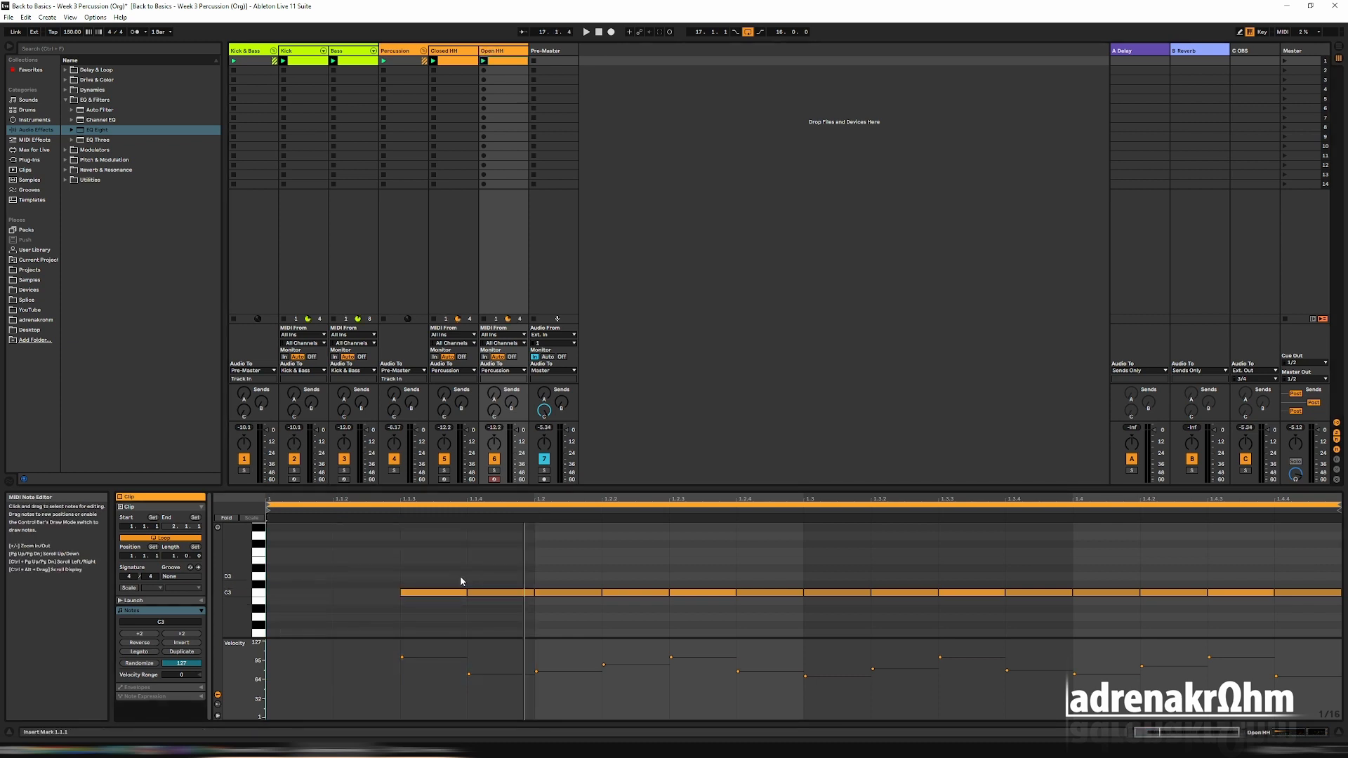
drag(497, 576, 652, 612)
key(Delete)
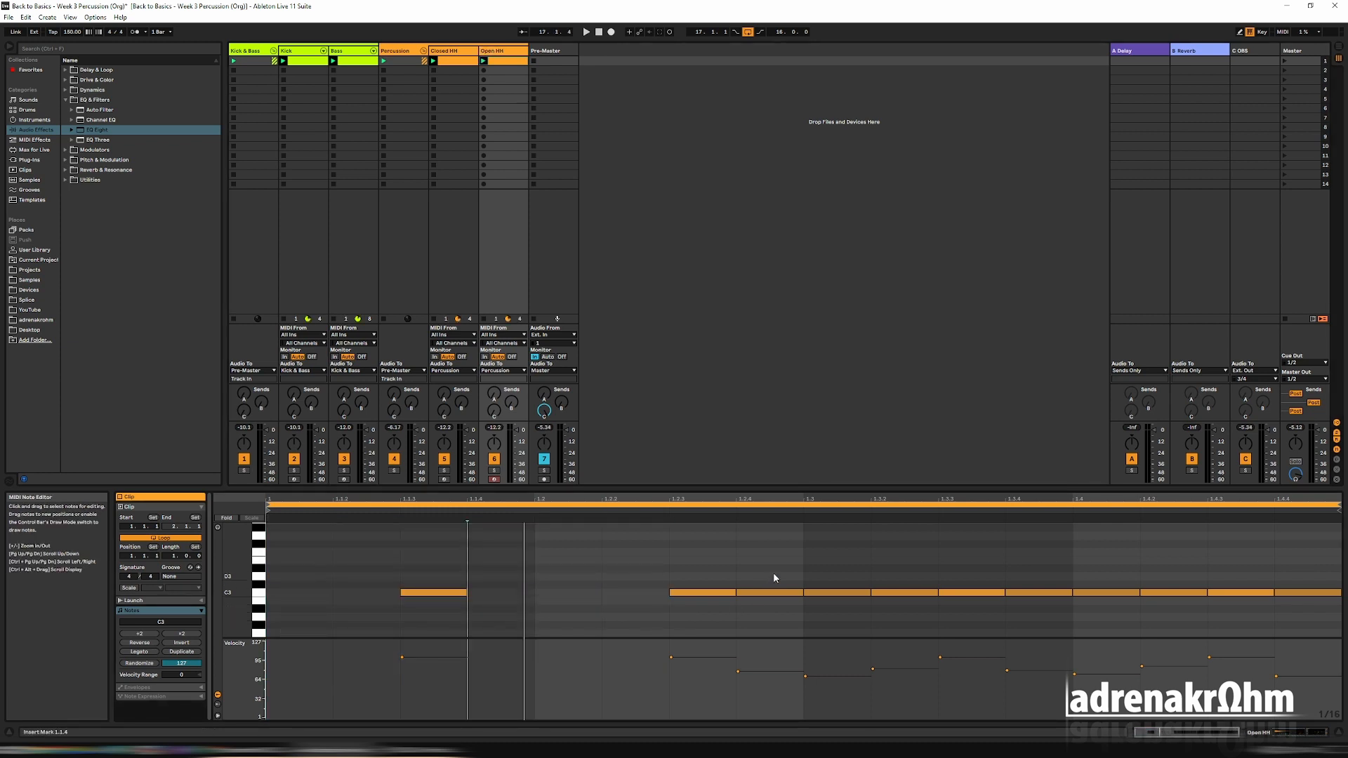
drag(772, 571, 904, 605)
key(Delete)
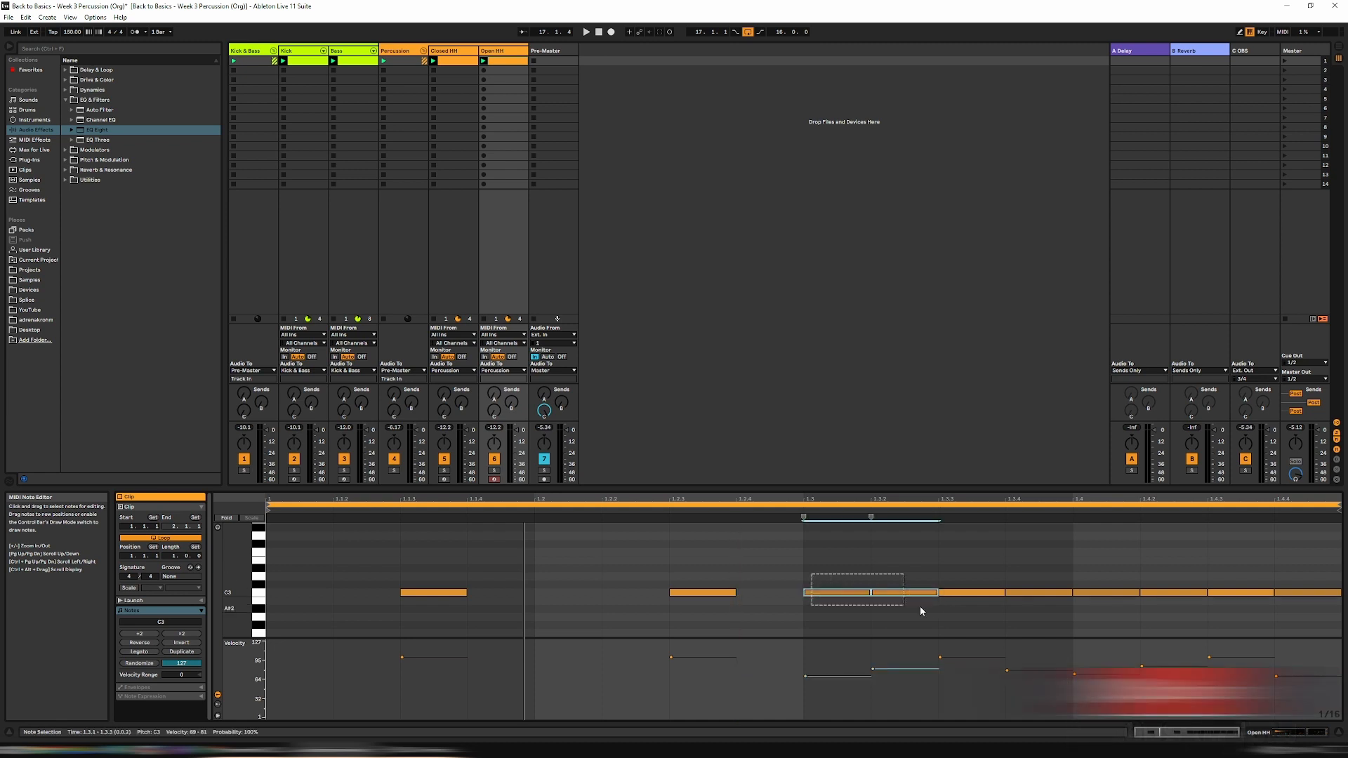
key(Delete)
click(1046, 611)
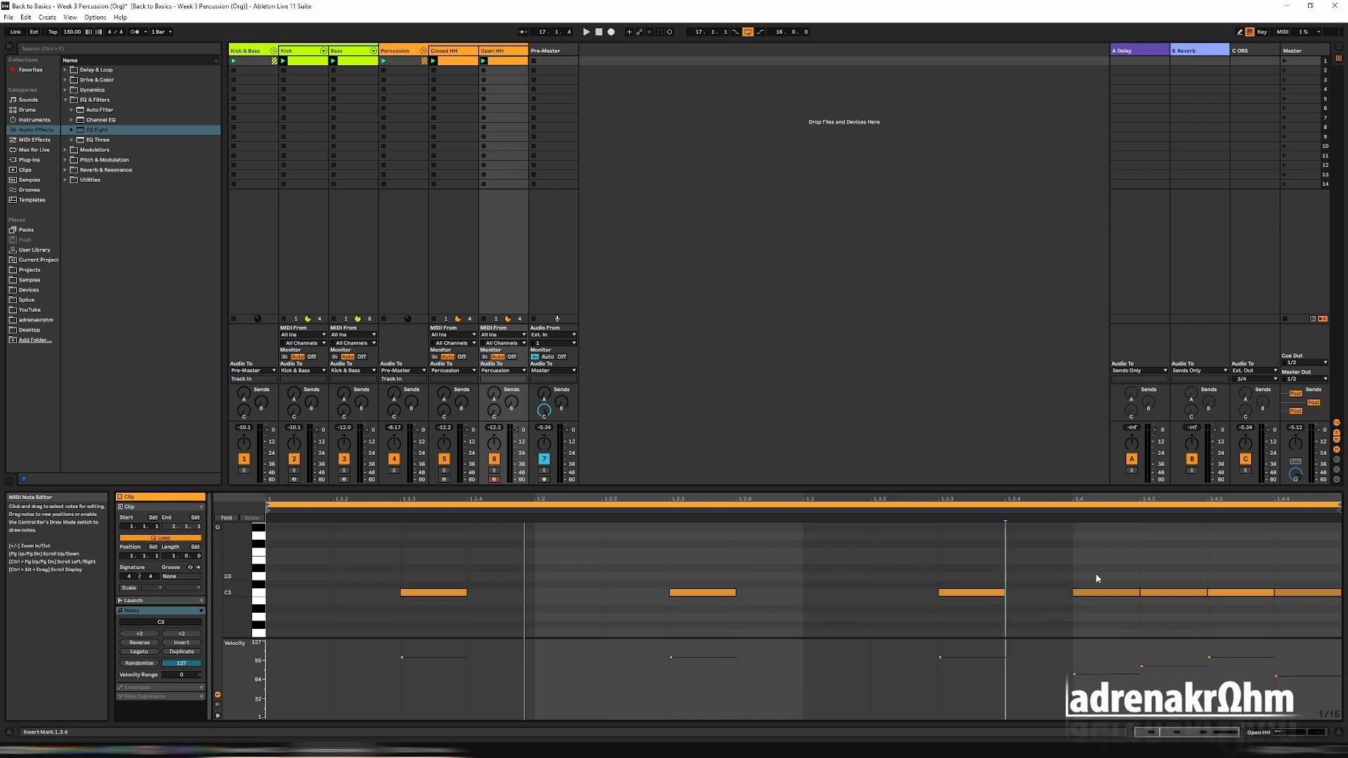
drag(494, 51, 451, 59)
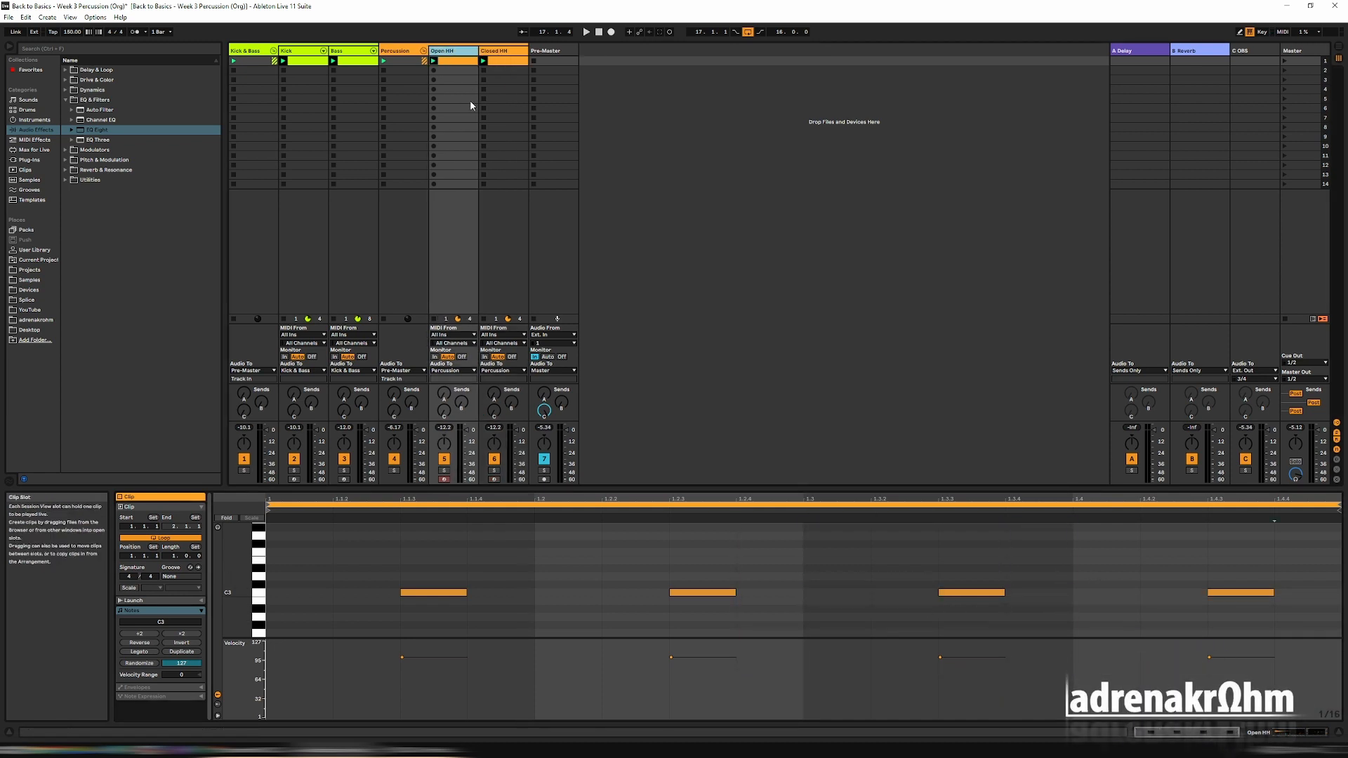
Delete the third 1/16 note of every beat in the Closed HH clip and play the pattern.
click(515, 250)
click(422, 593)
key(Delete)
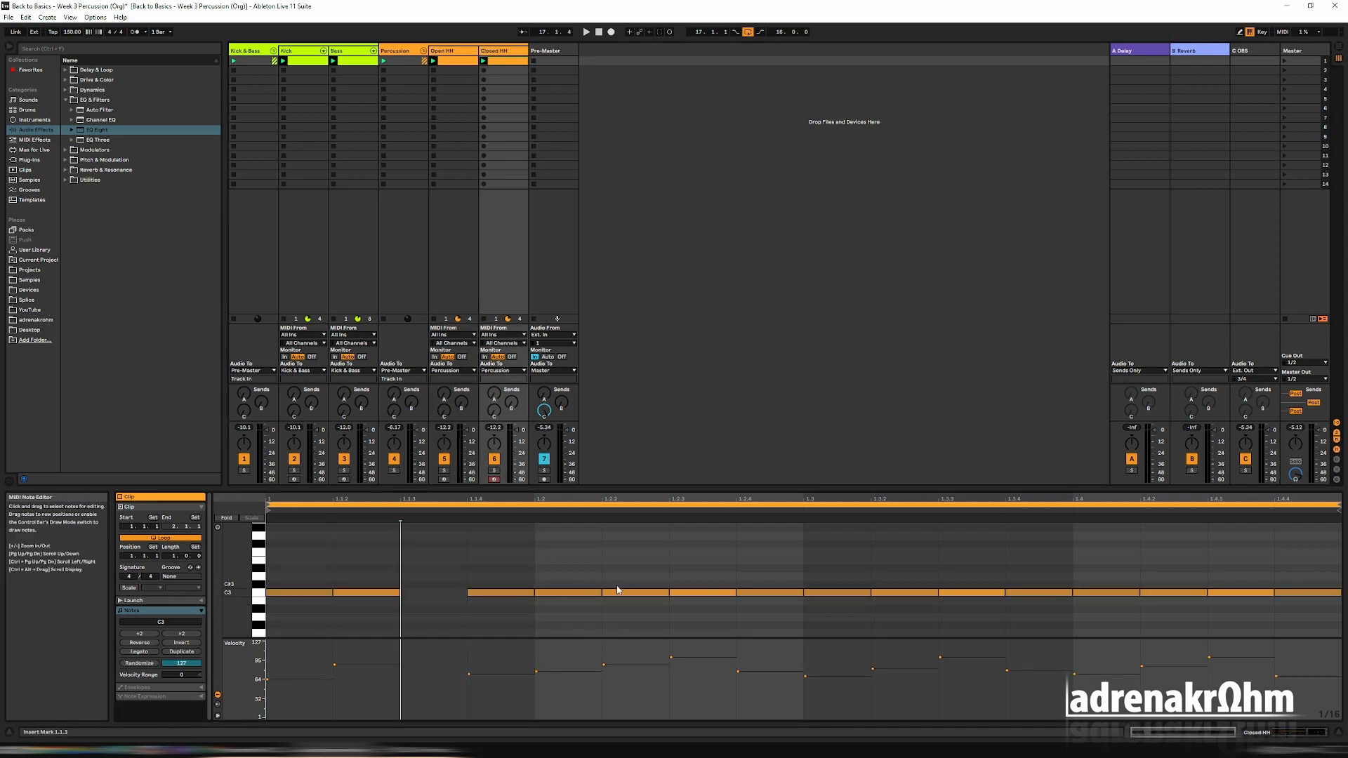
click(702, 593)
key(Delete)
click(972, 593)
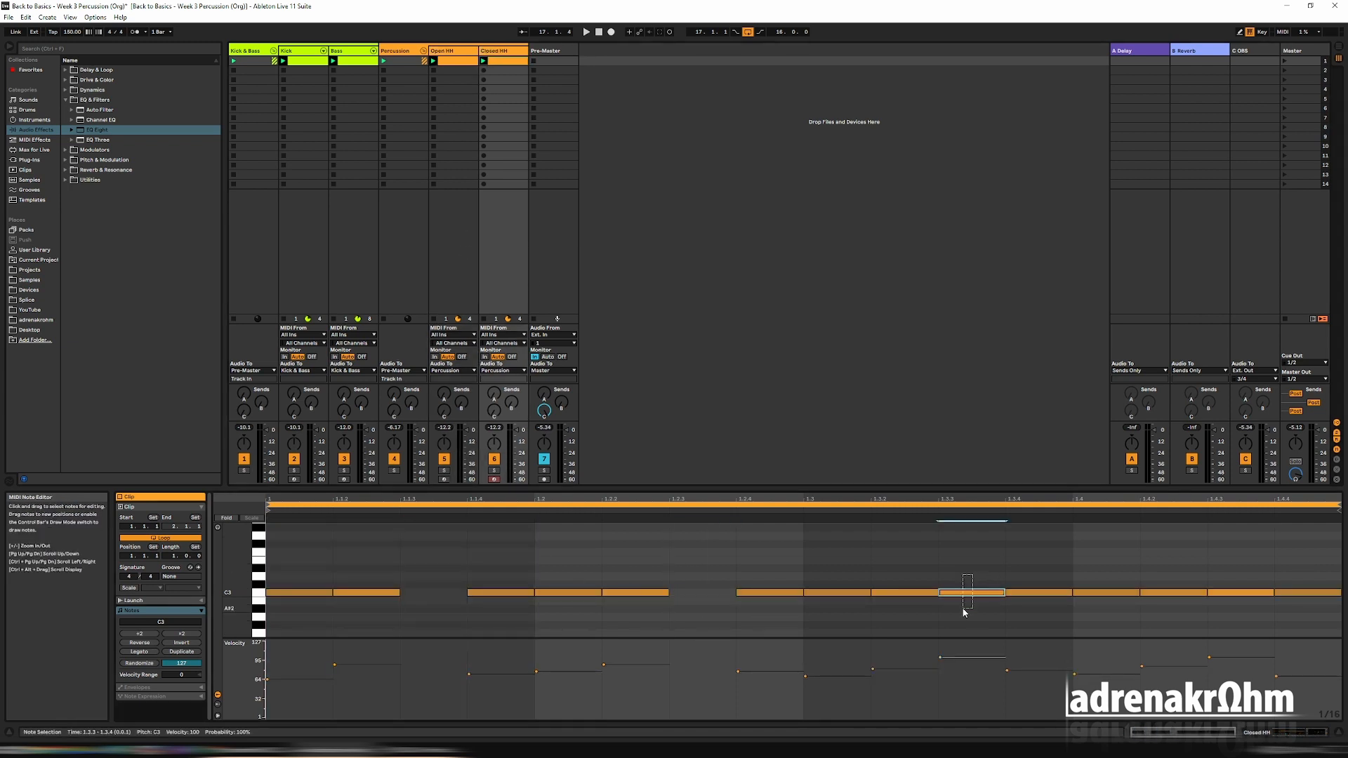
key(Delete)
click(1241, 592)
key(Delete)
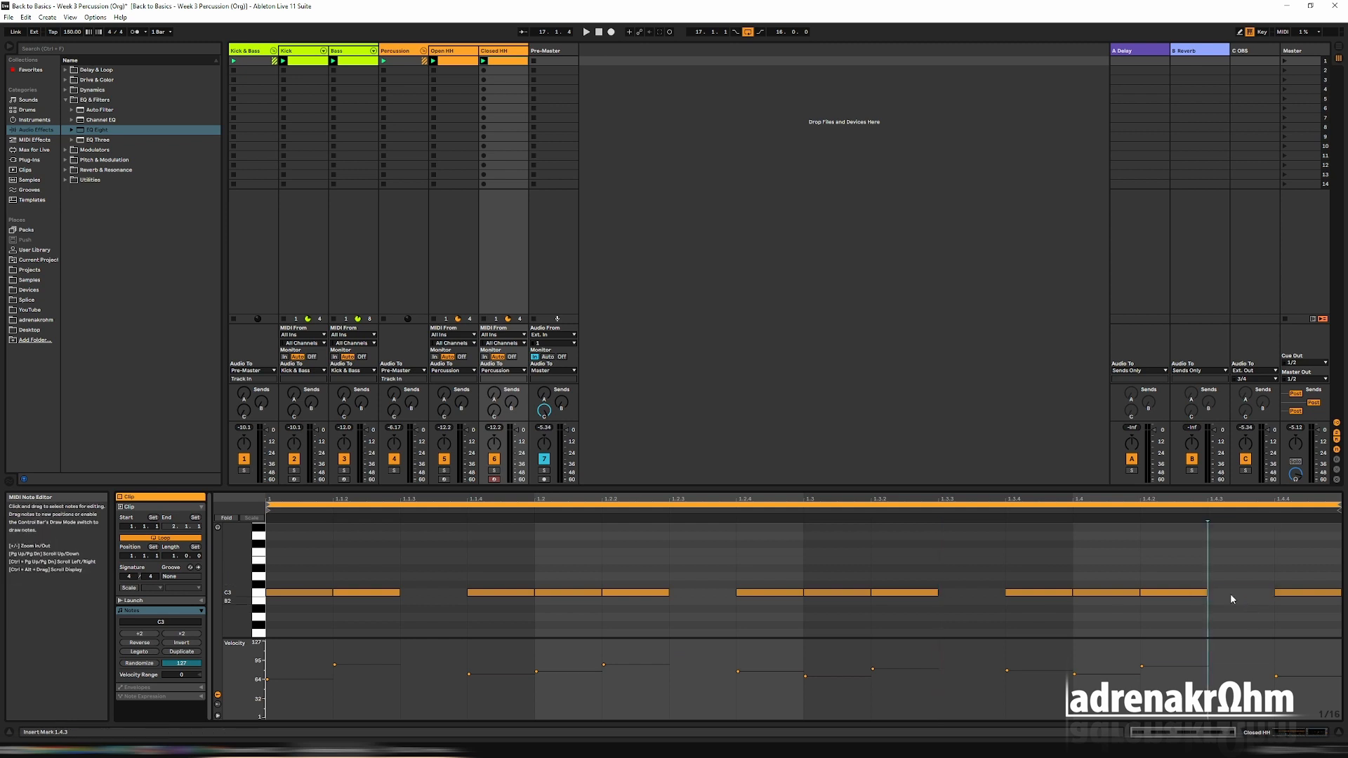
key(space)
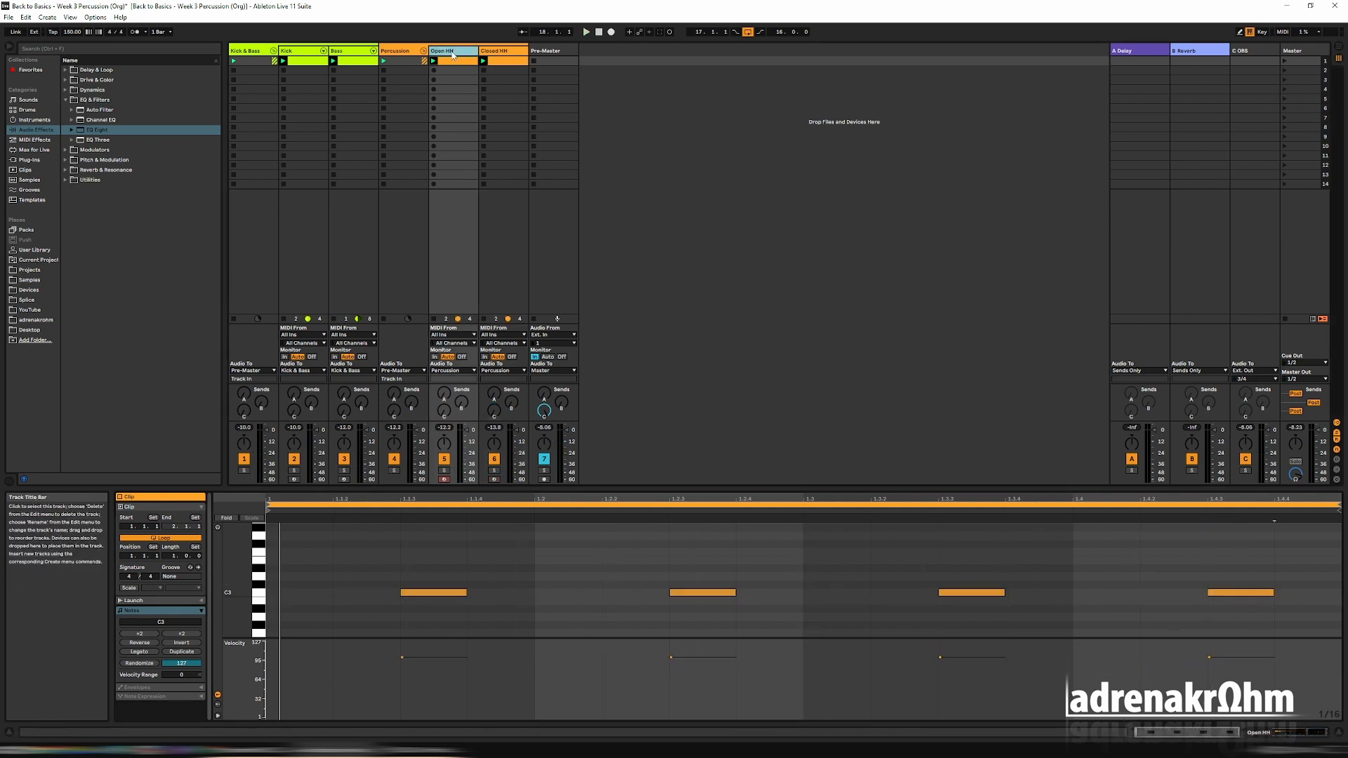
Search the samples for "open", load Hihat Open Silver.wav into the Open HH track's Simpler in place of its current sample, and play it.
double_click(453, 52)
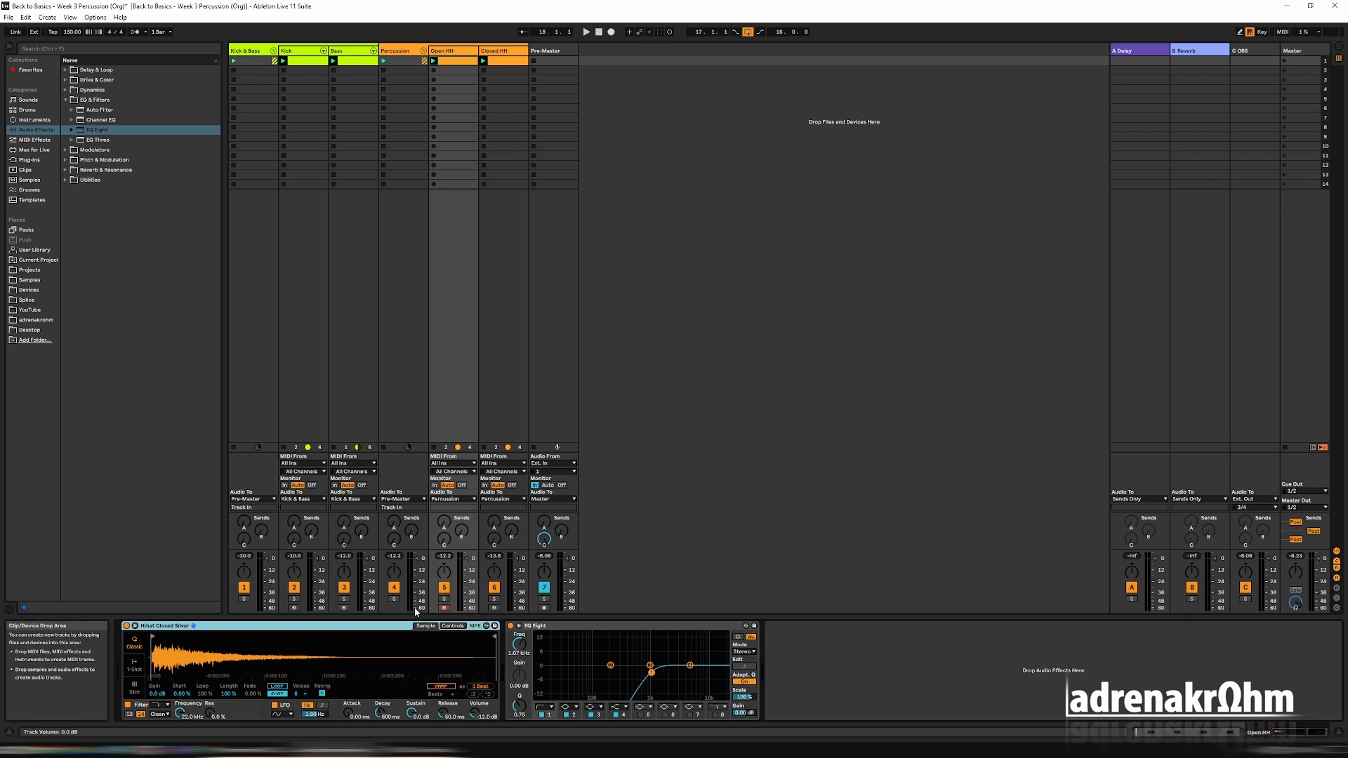
click(450, 55)
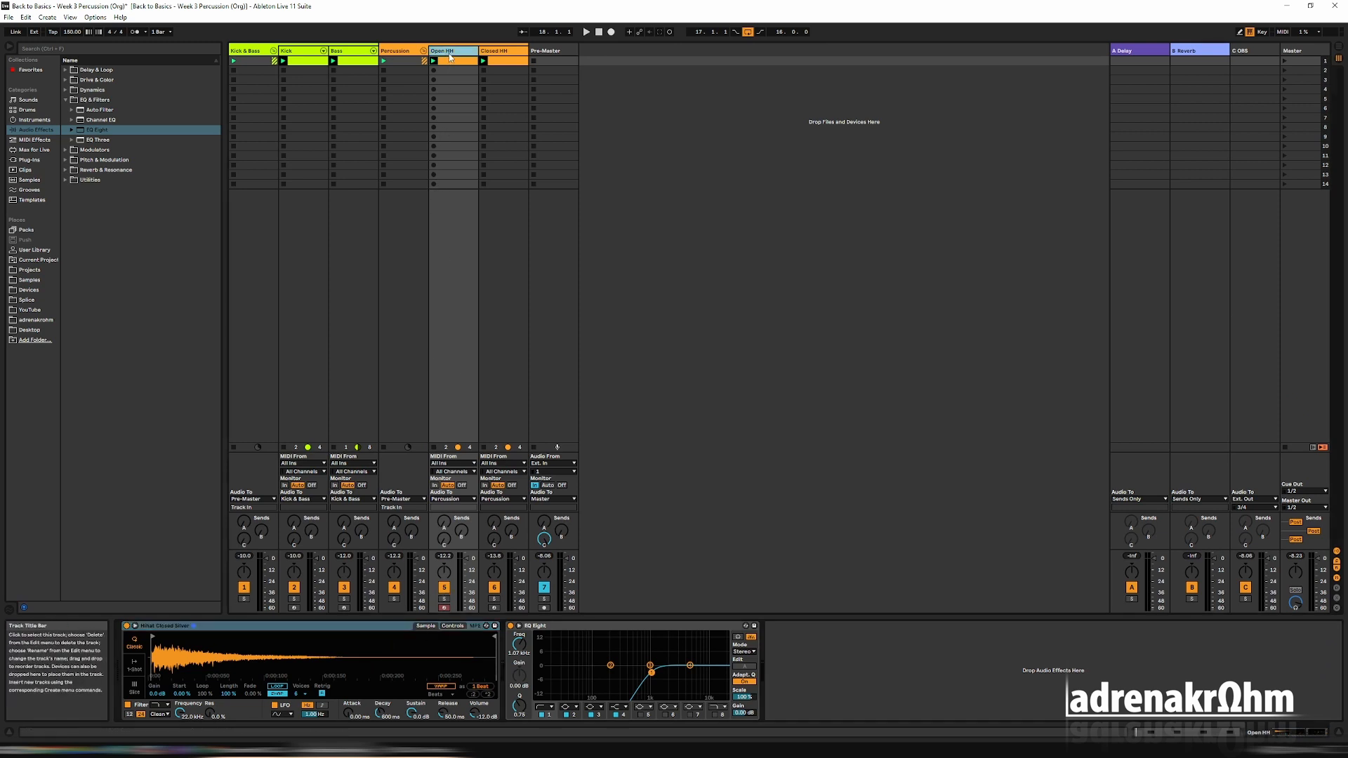
click(30, 180)
scroll(136, 239, down, 3)
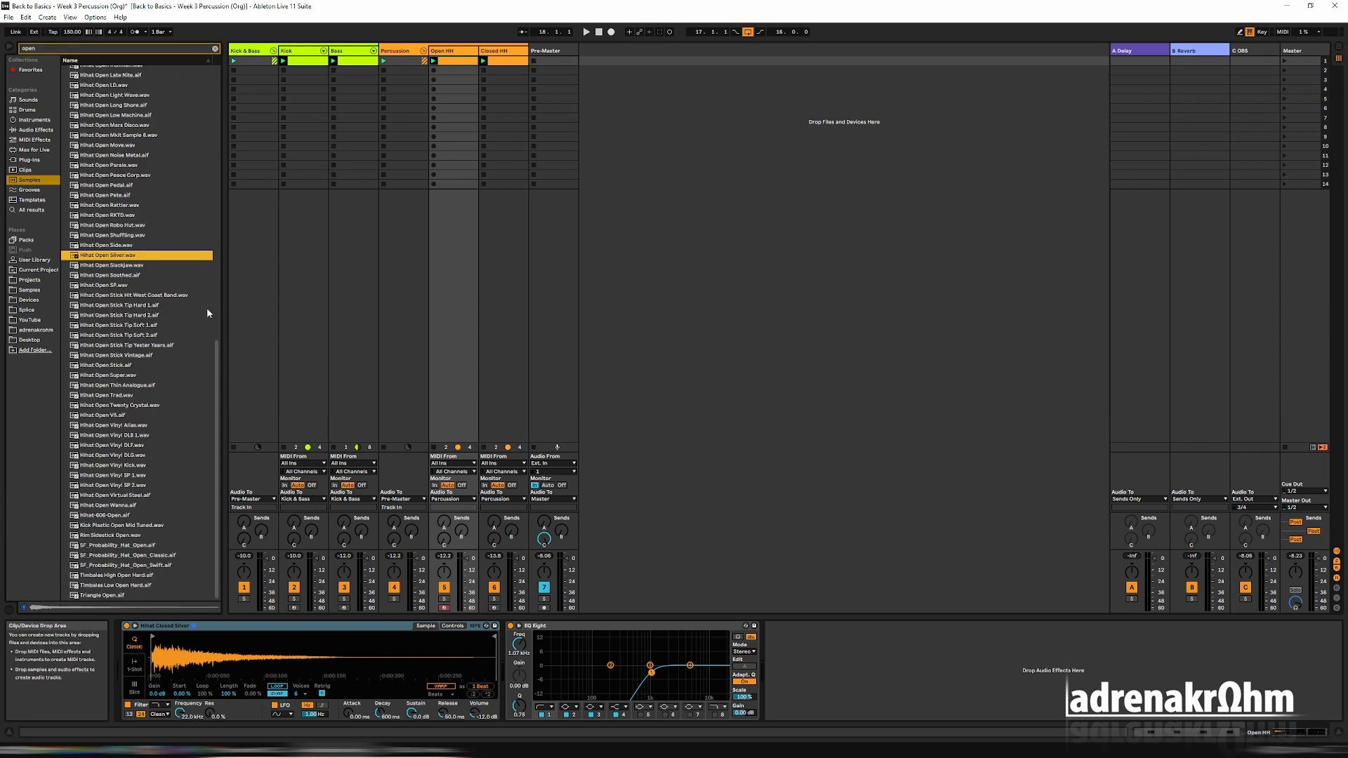
key(space)
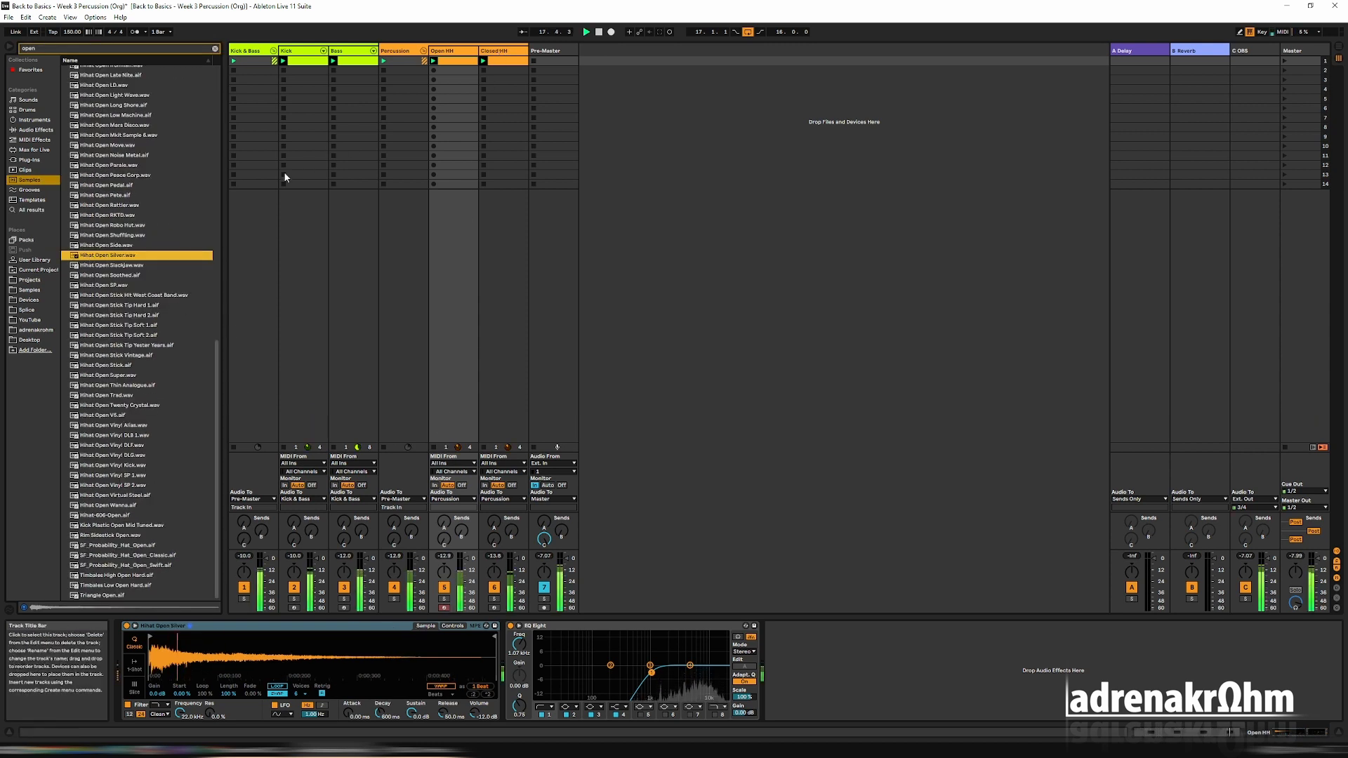
Compare the Closed HH and Open HH sample waveforms, examining the start and tail of the open hi-hat sample.
click(503, 52)
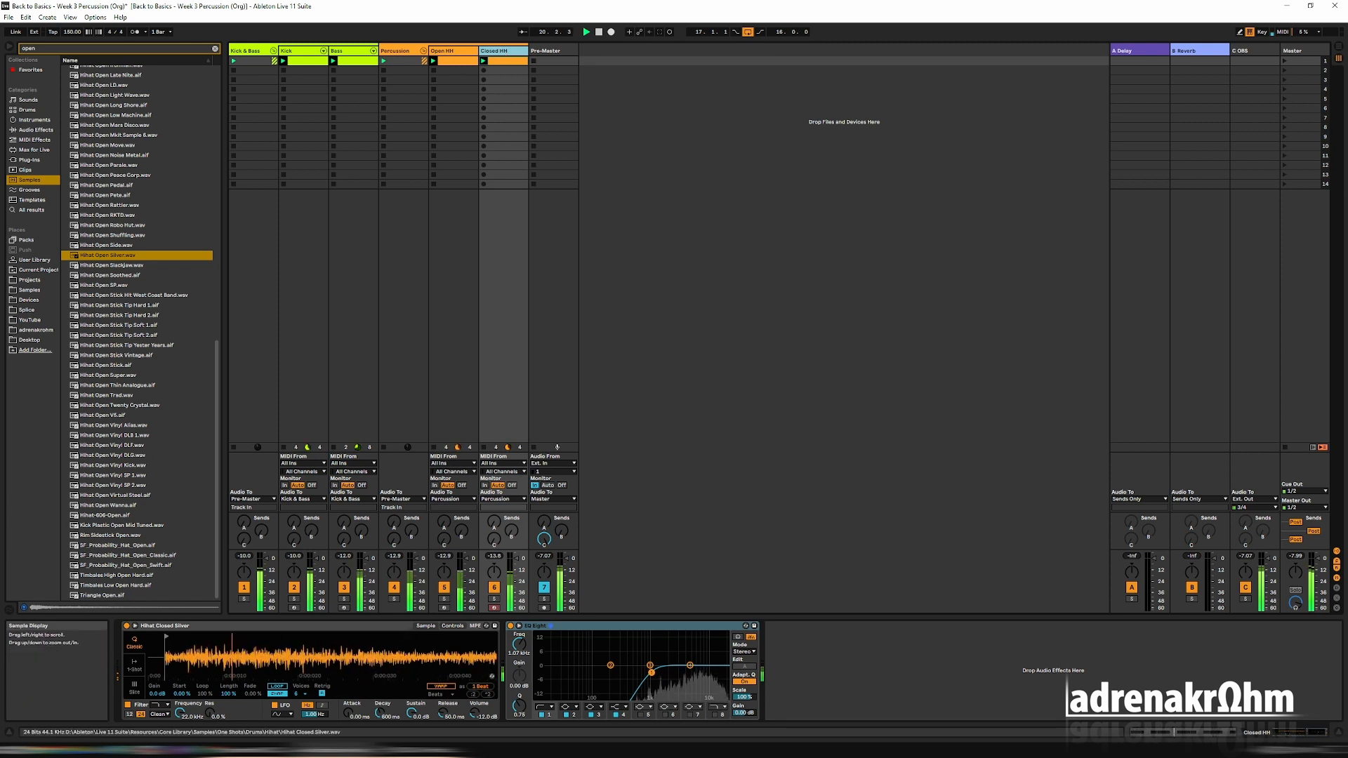
drag(239, 660, 203, 629)
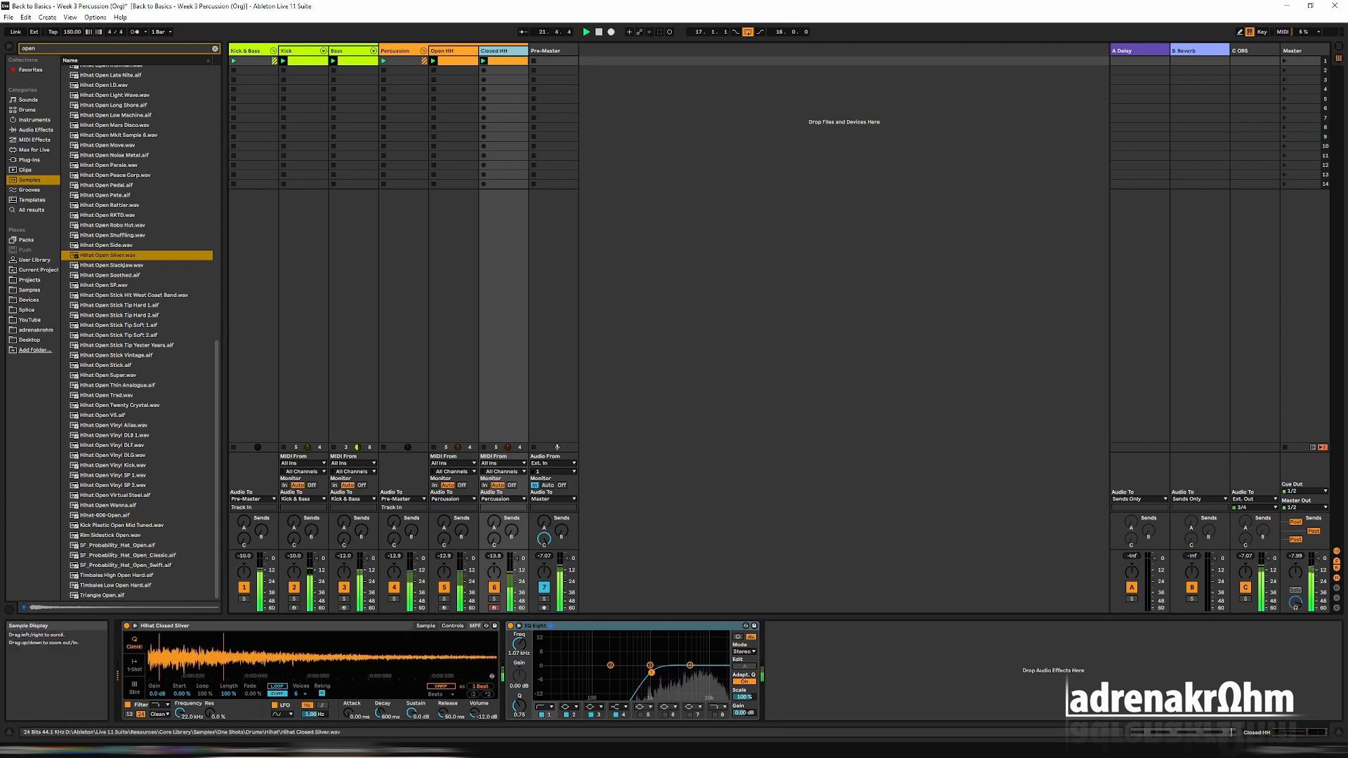
click(452, 54)
key(space)
drag(367, 654, 367, 691)
drag(244, 677, 496, 639)
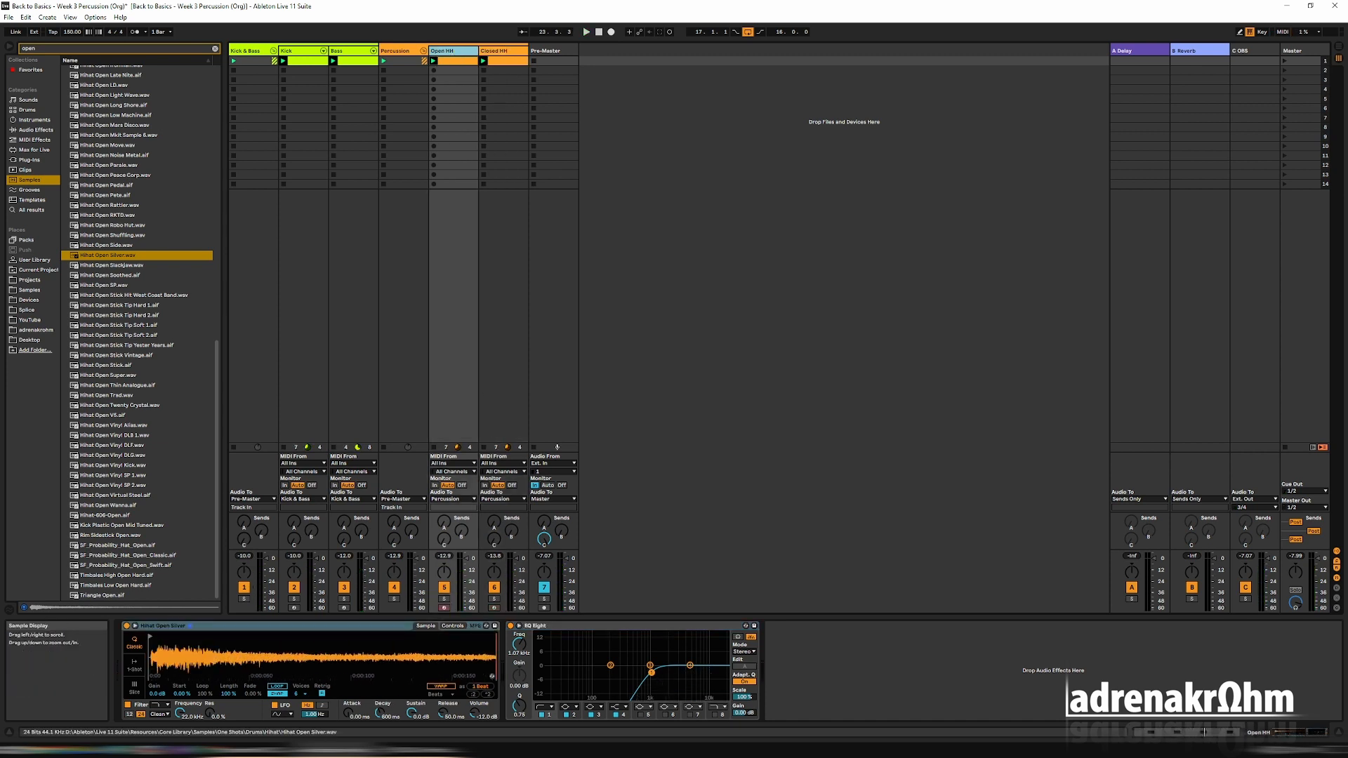
drag(274, 653, 446, 639)
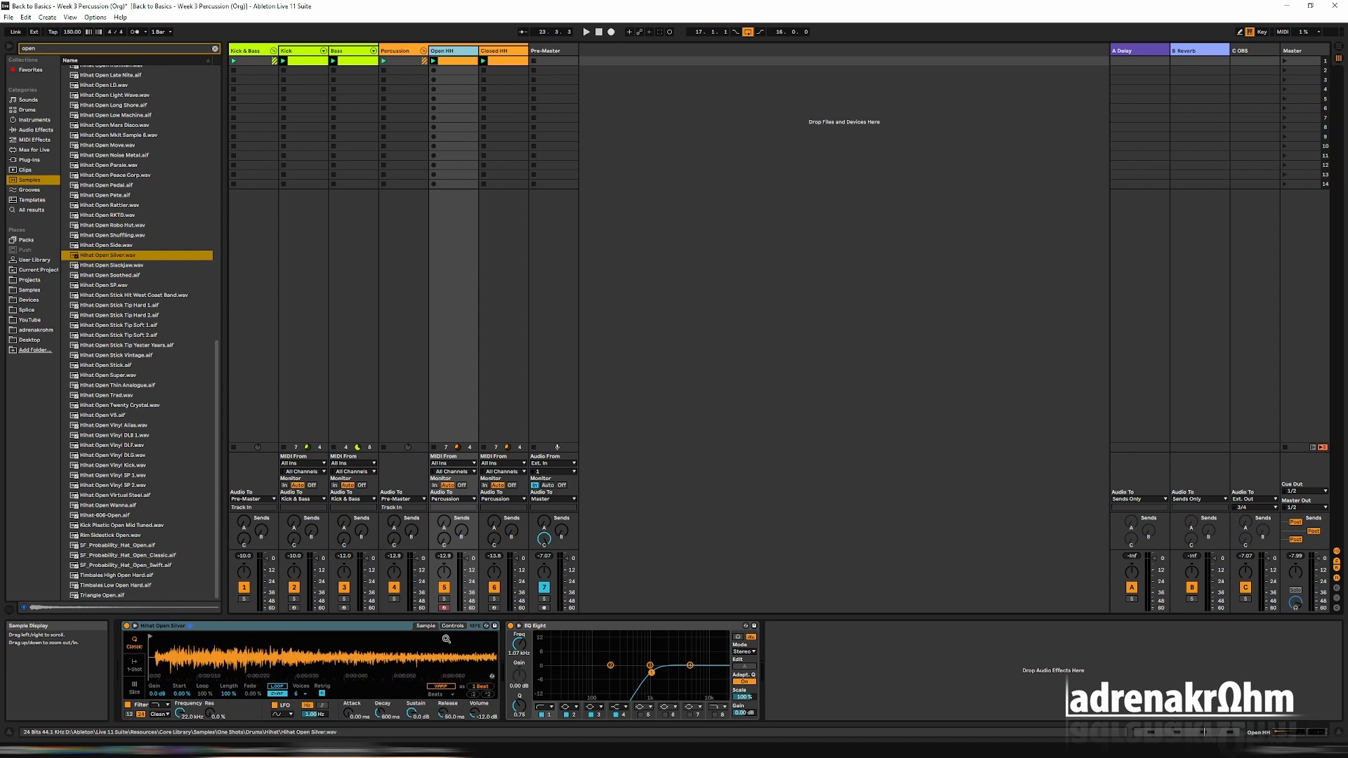
mouse_move(195, 653)
mouse_down()
mouse_move(196, 668)
mouse_move(159, 636)
mouse_move(180, 668)
mouse_move(232, 673)
mouse_move(309, 638)
mouse_up()
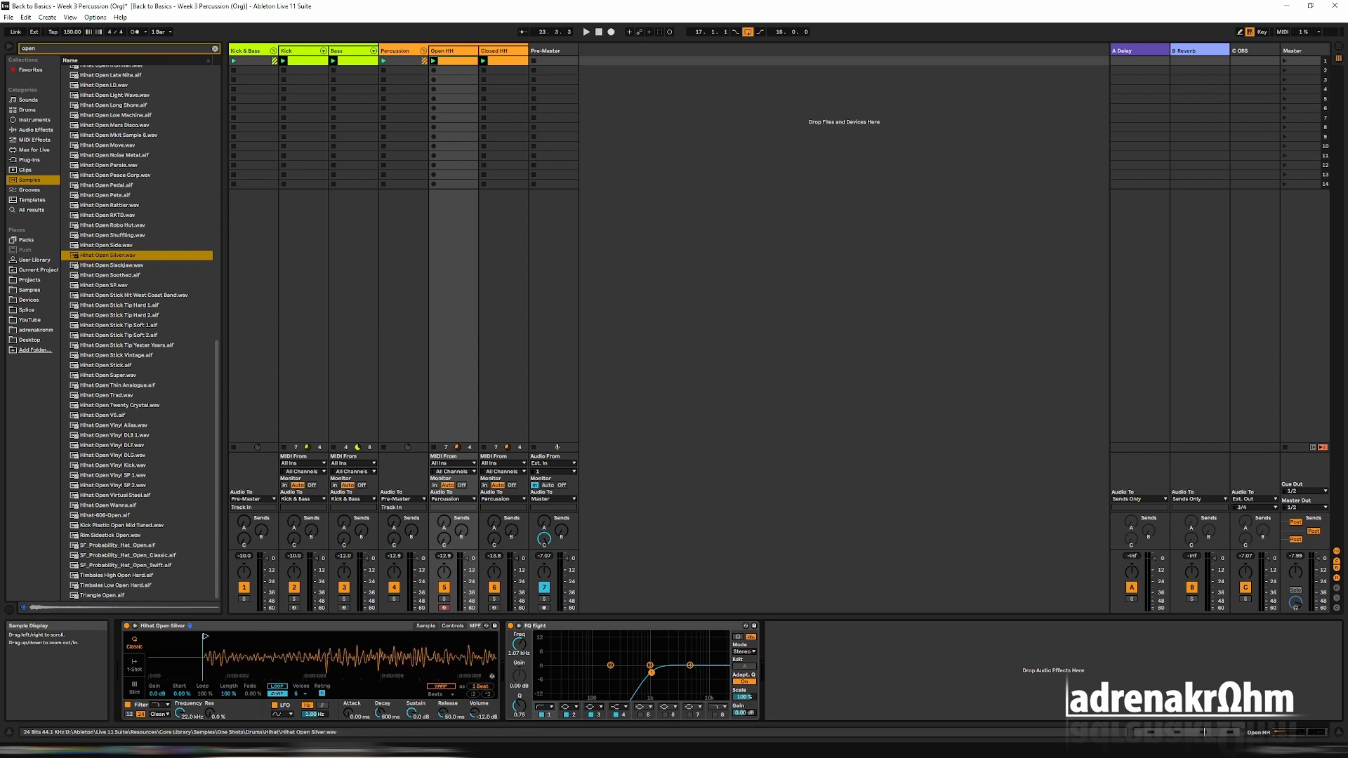
drag(204, 663, 203, 635)
key(space)
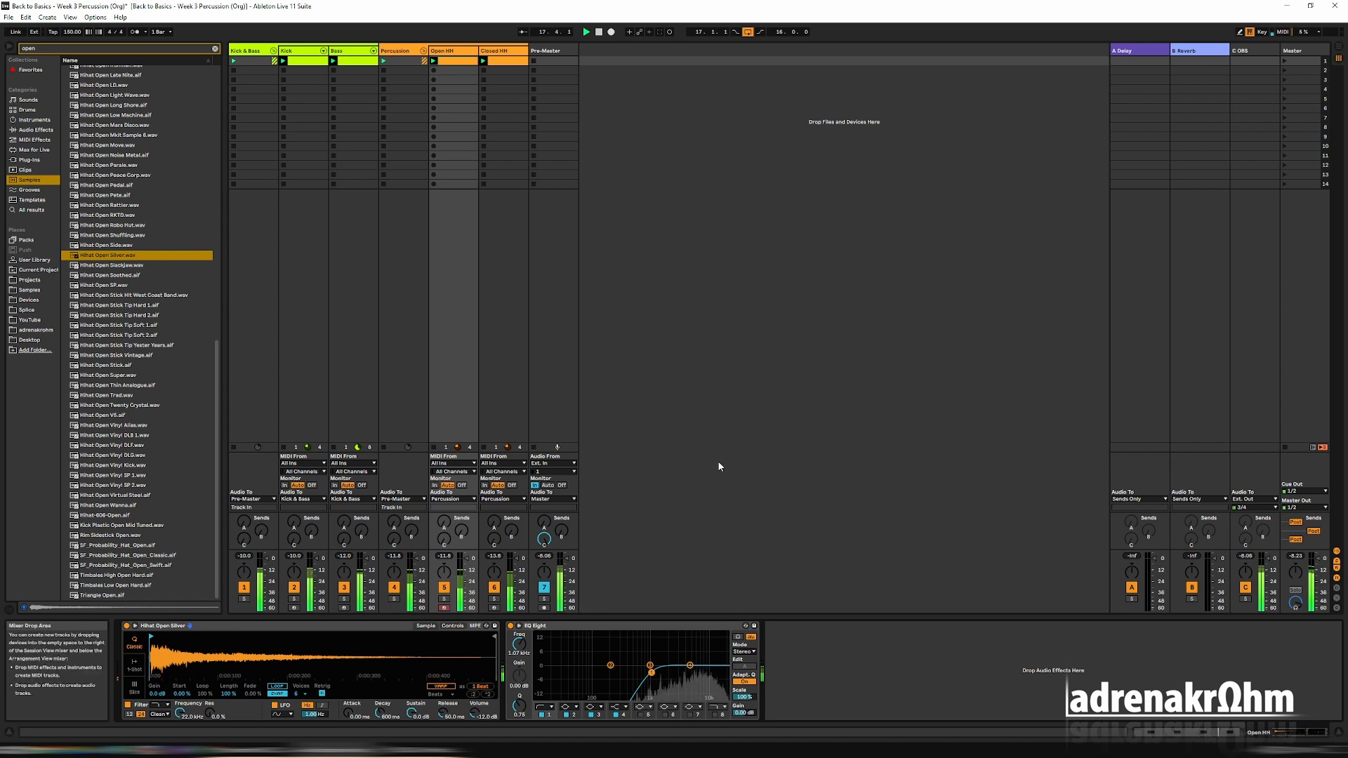
Lower the sustain and adjust the decay of the Simpler amp envelope on Closed HH and on Open HH.
click(511, 54)
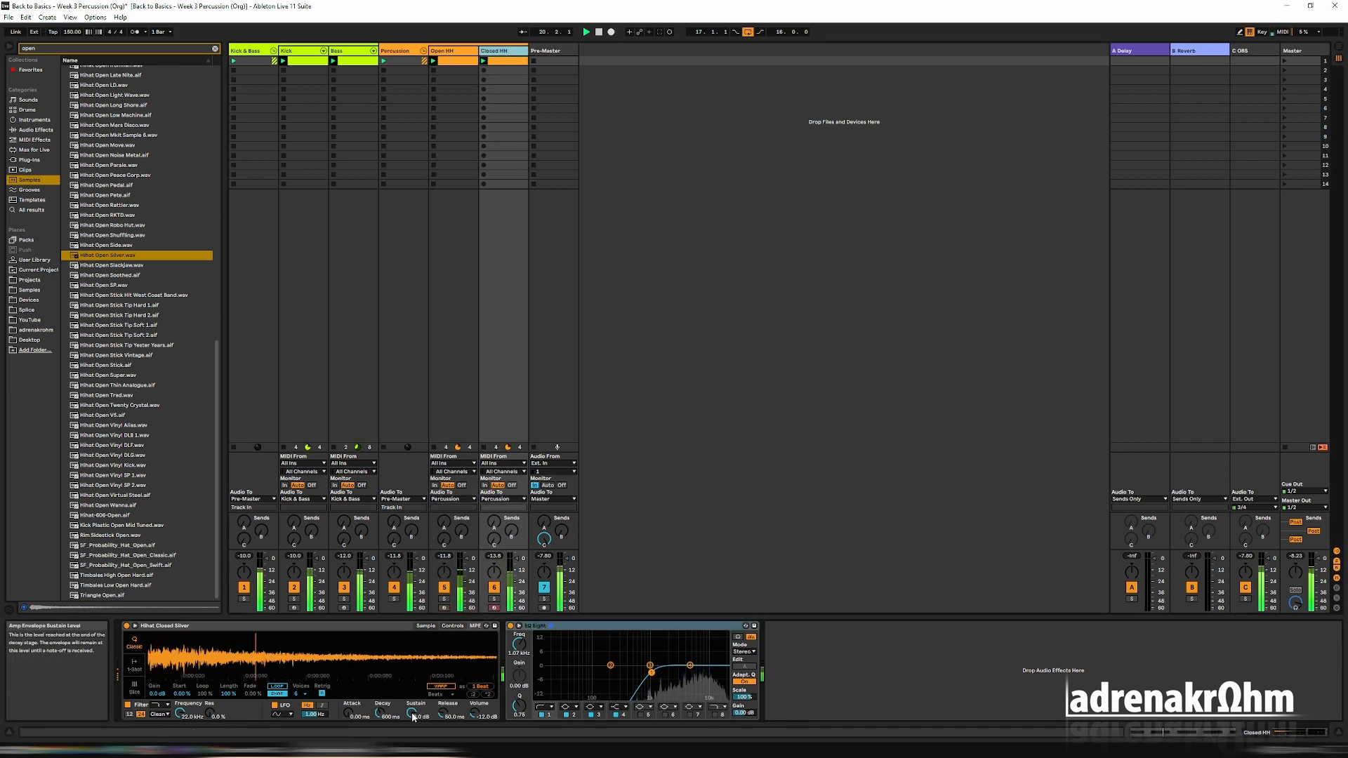
drag(413, 714, 413, 728)
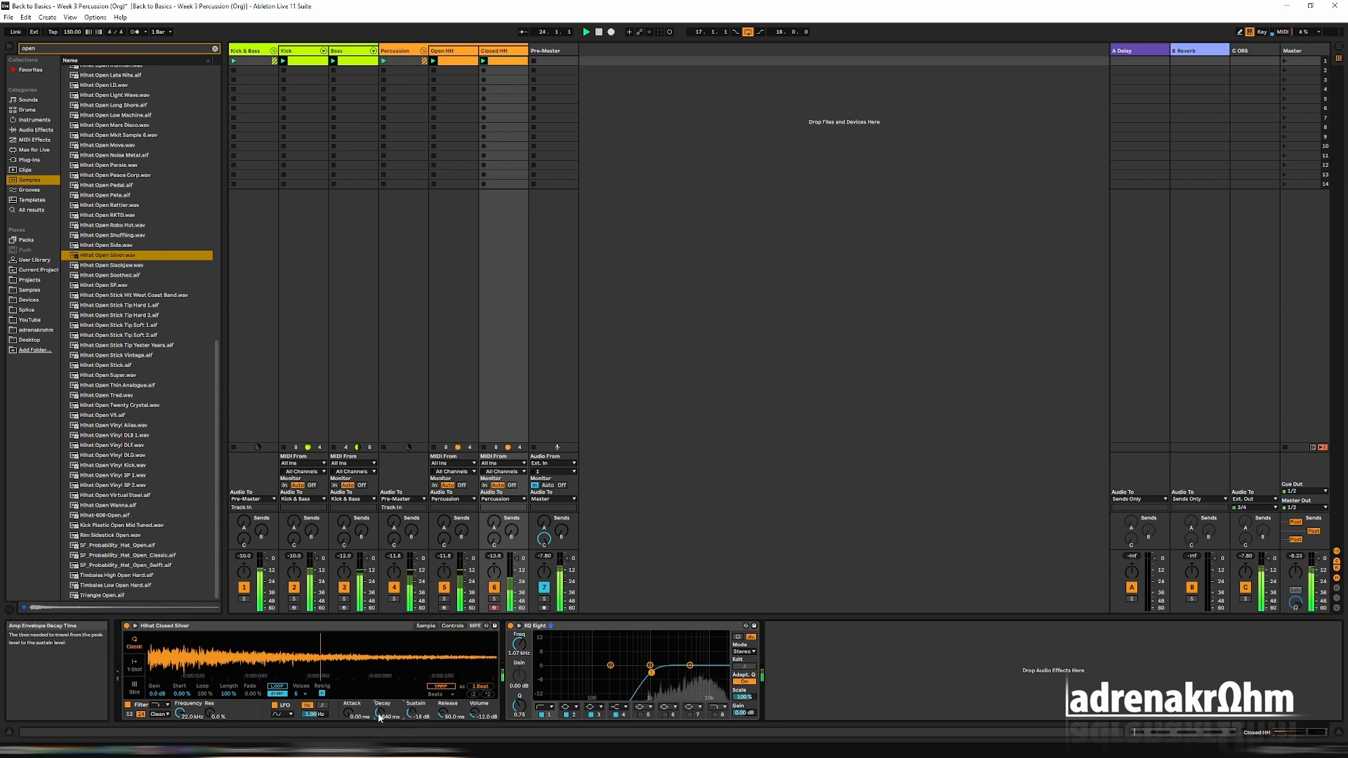
click(457, 388)
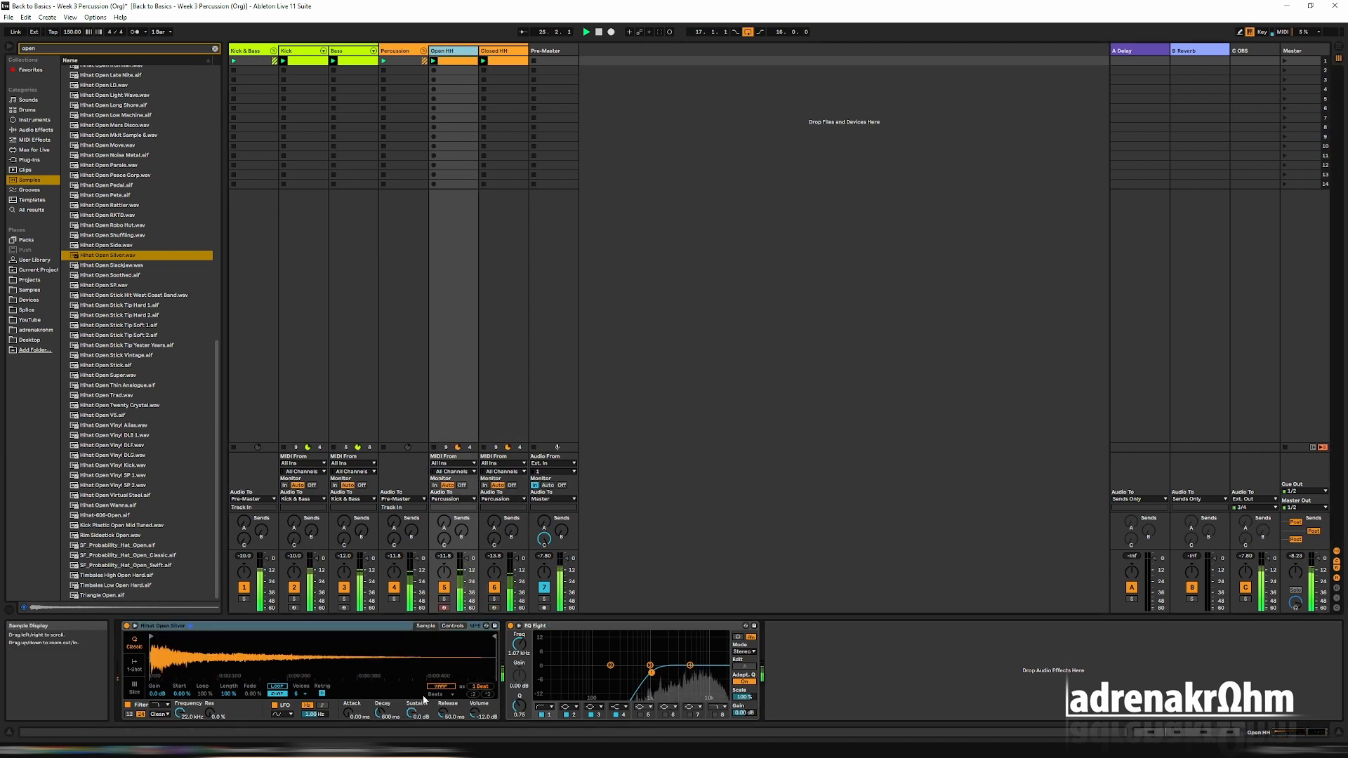
drag(413, 711, 413, 720)
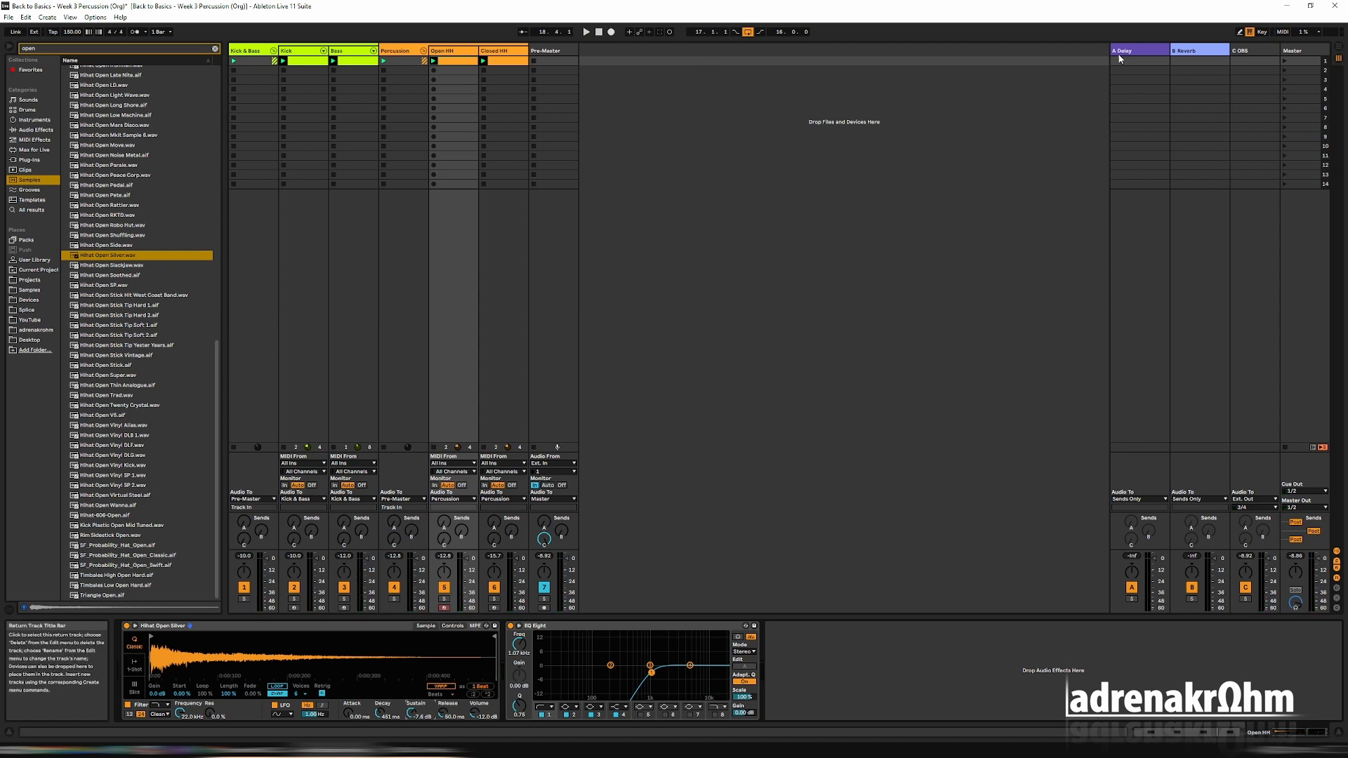
Duplicate the first scene, and delete the Open HH clip from the first scene.
right_click(1293, 59)
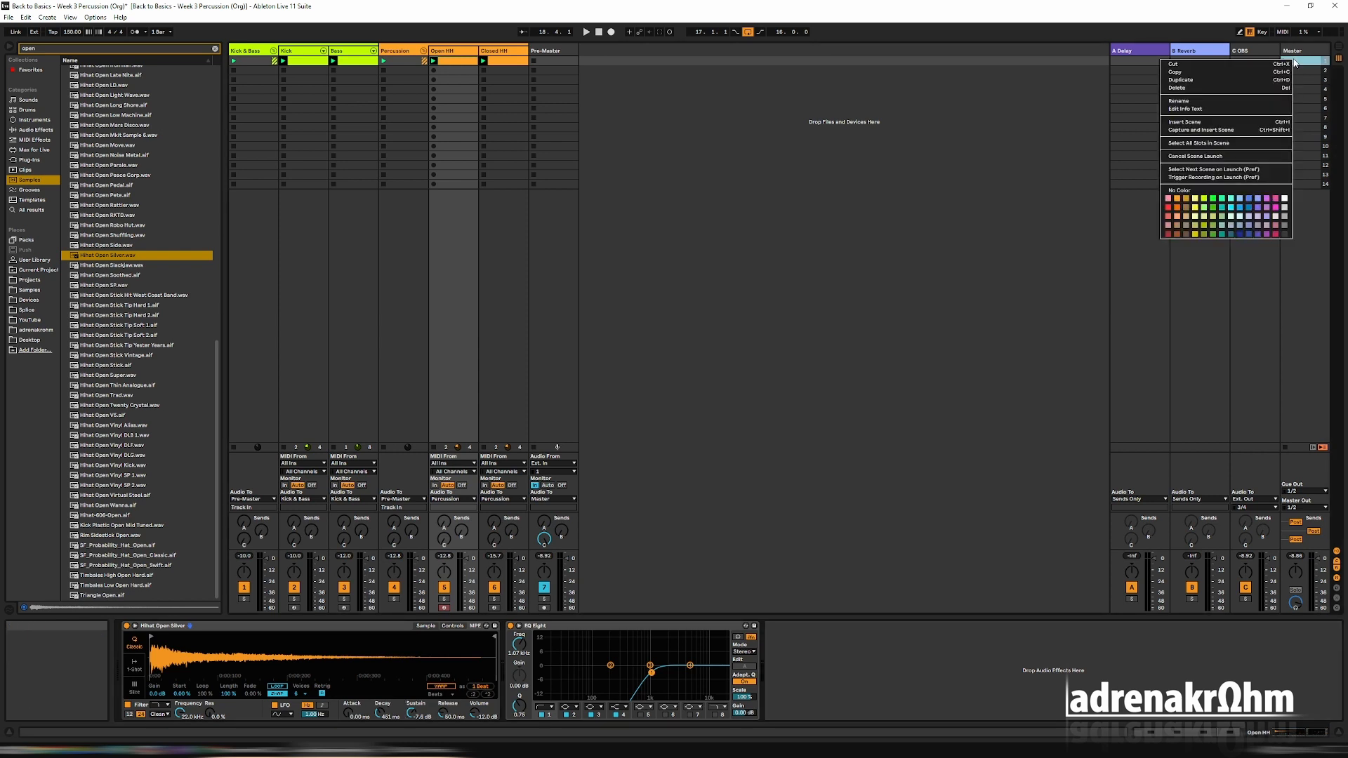
click(1201, 81)
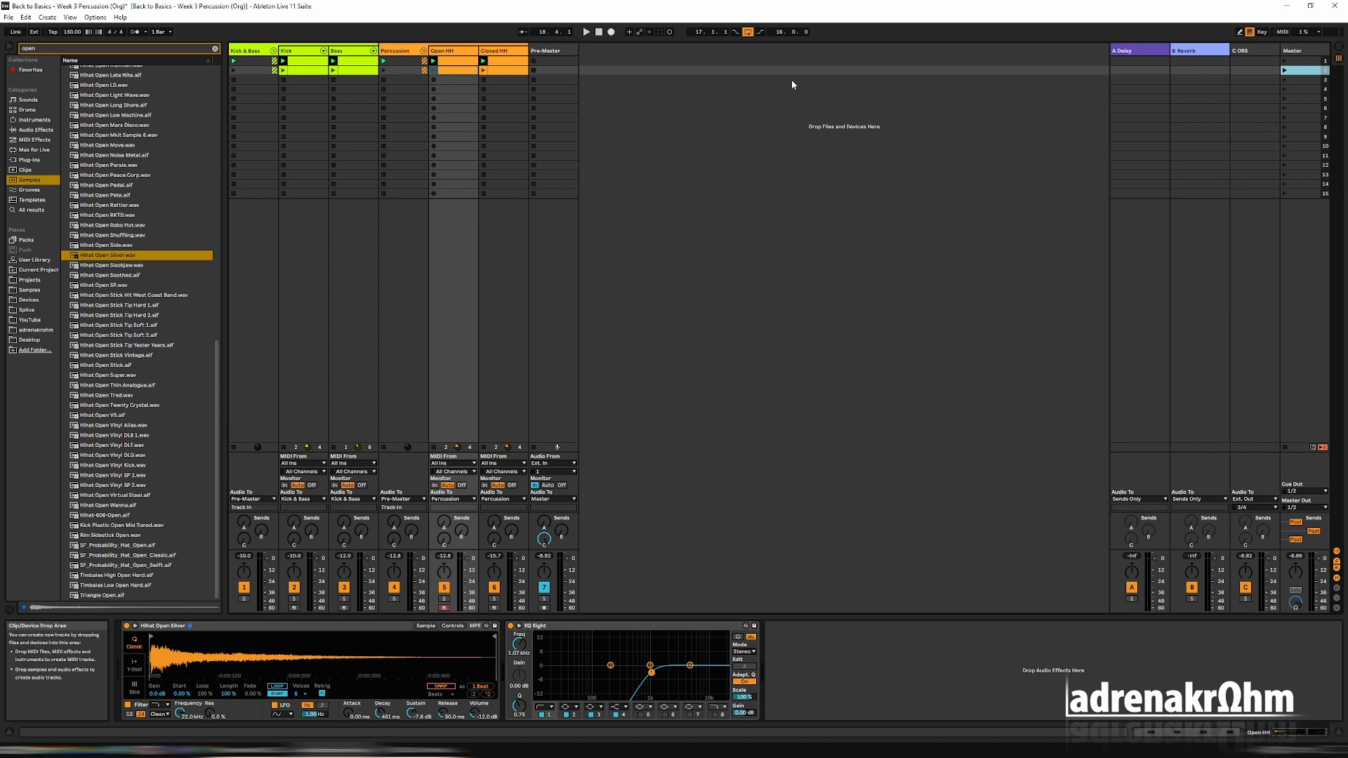
click(462, 63)
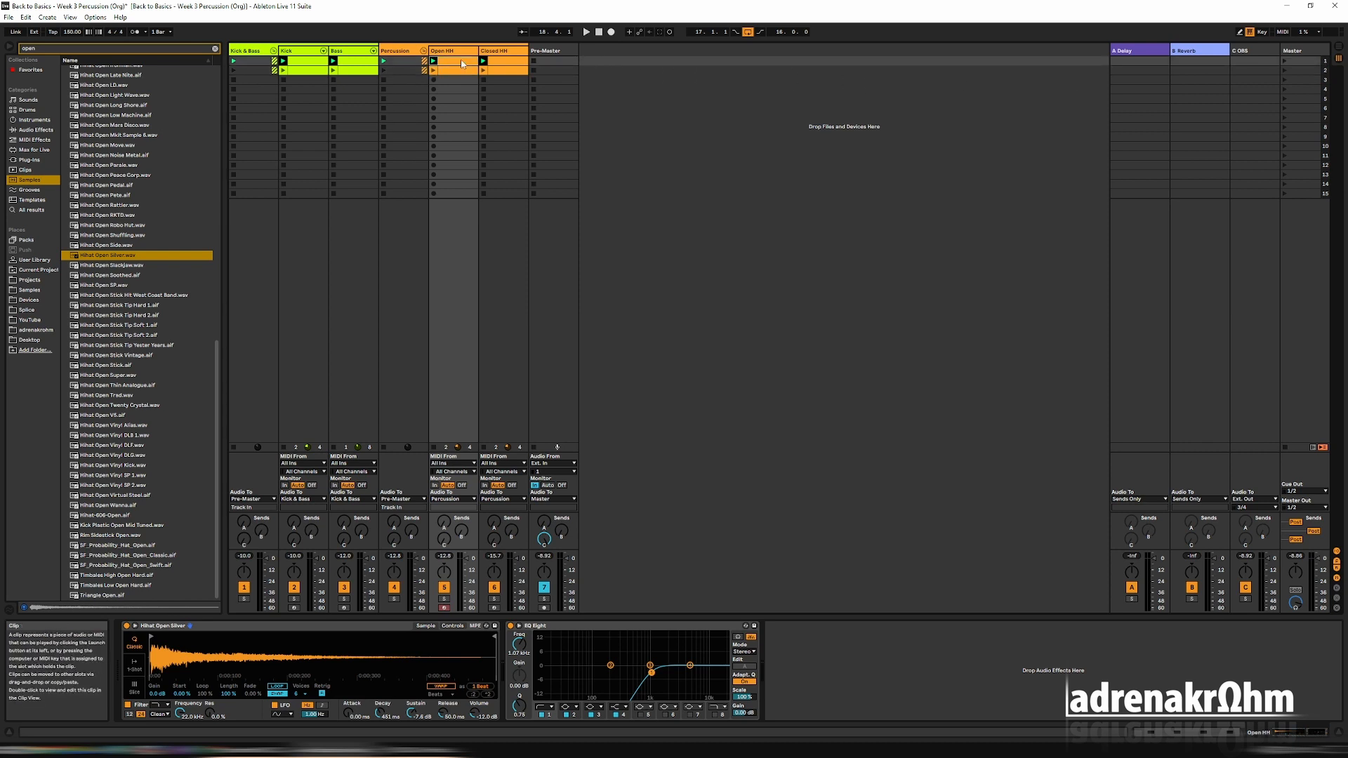
key(Delete)
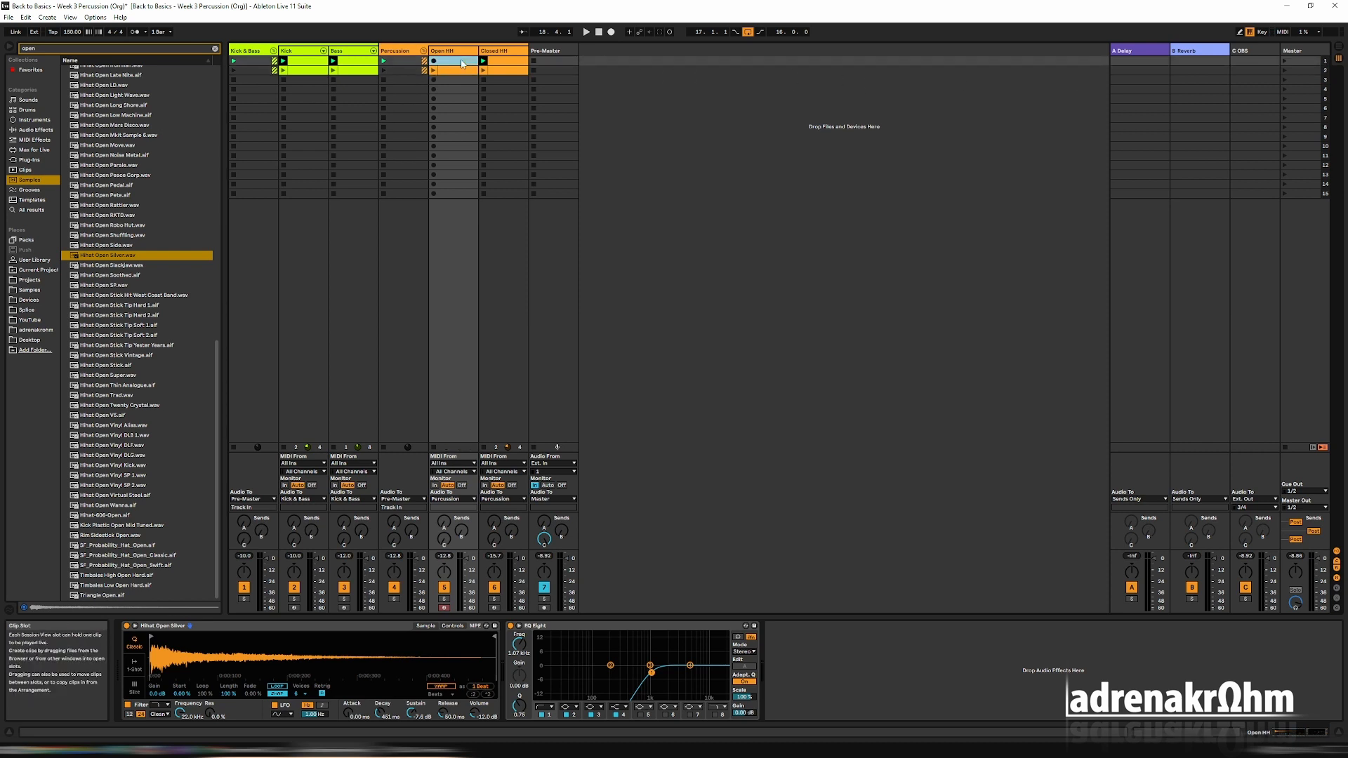
Launch the first scene and thin out its Closed HH clip by deleting the notes at 1.1.4, 1.3.2 and 1.4.4.
click(504, 62)
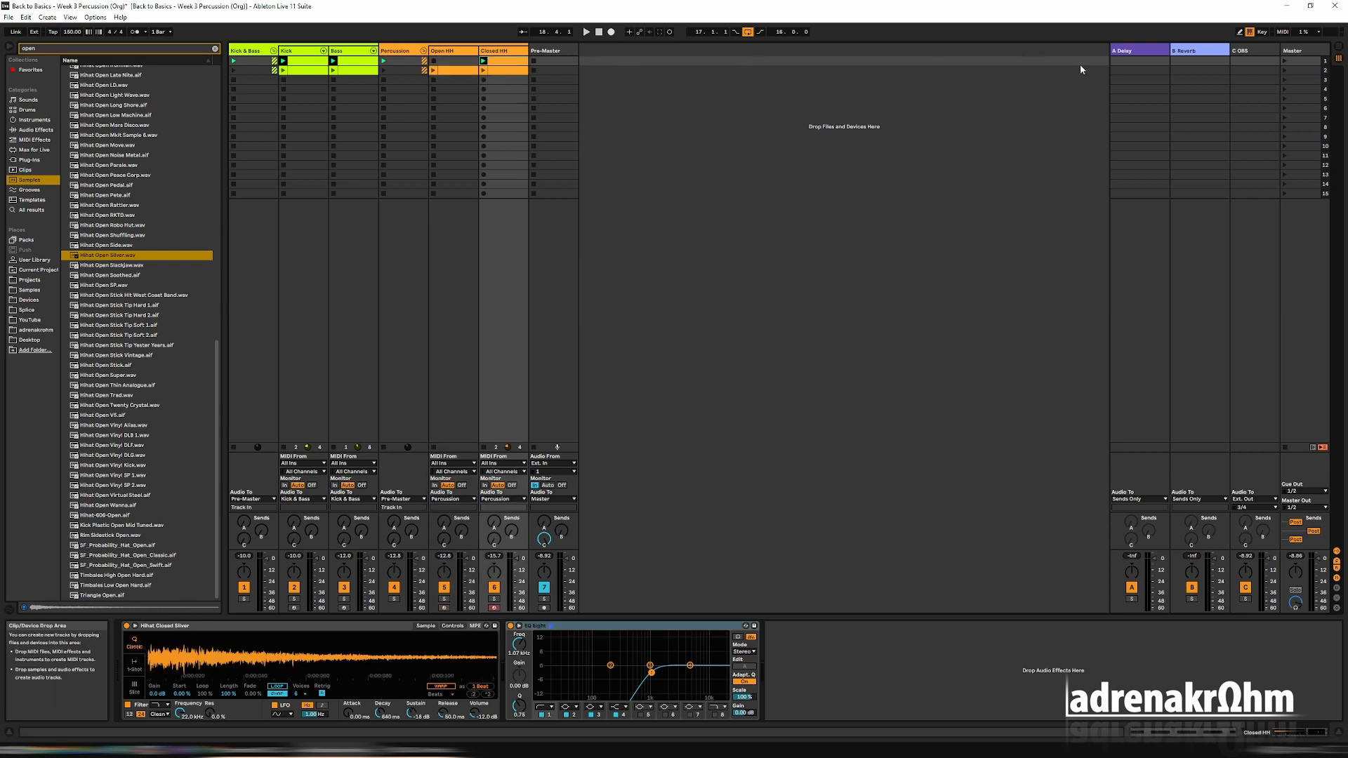
click(1283, 61)
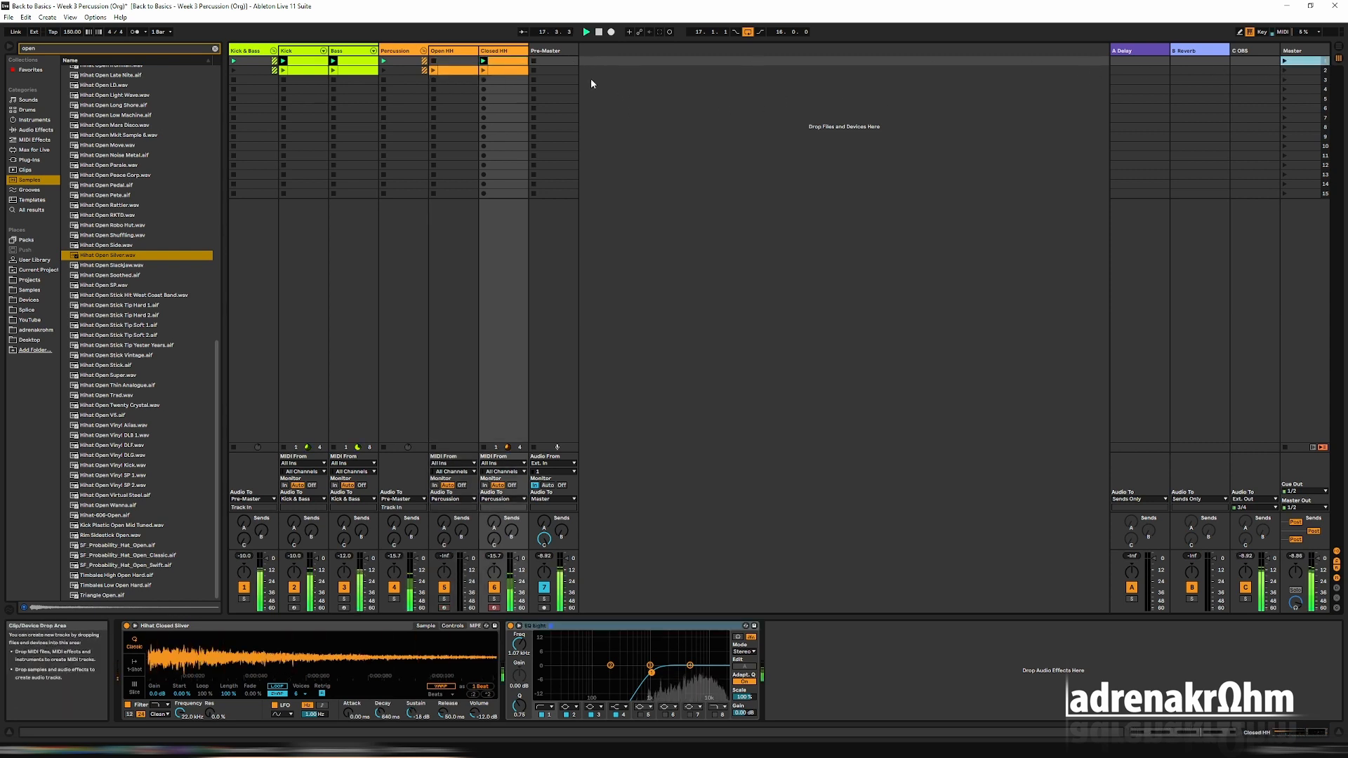
key(shift+Tab)
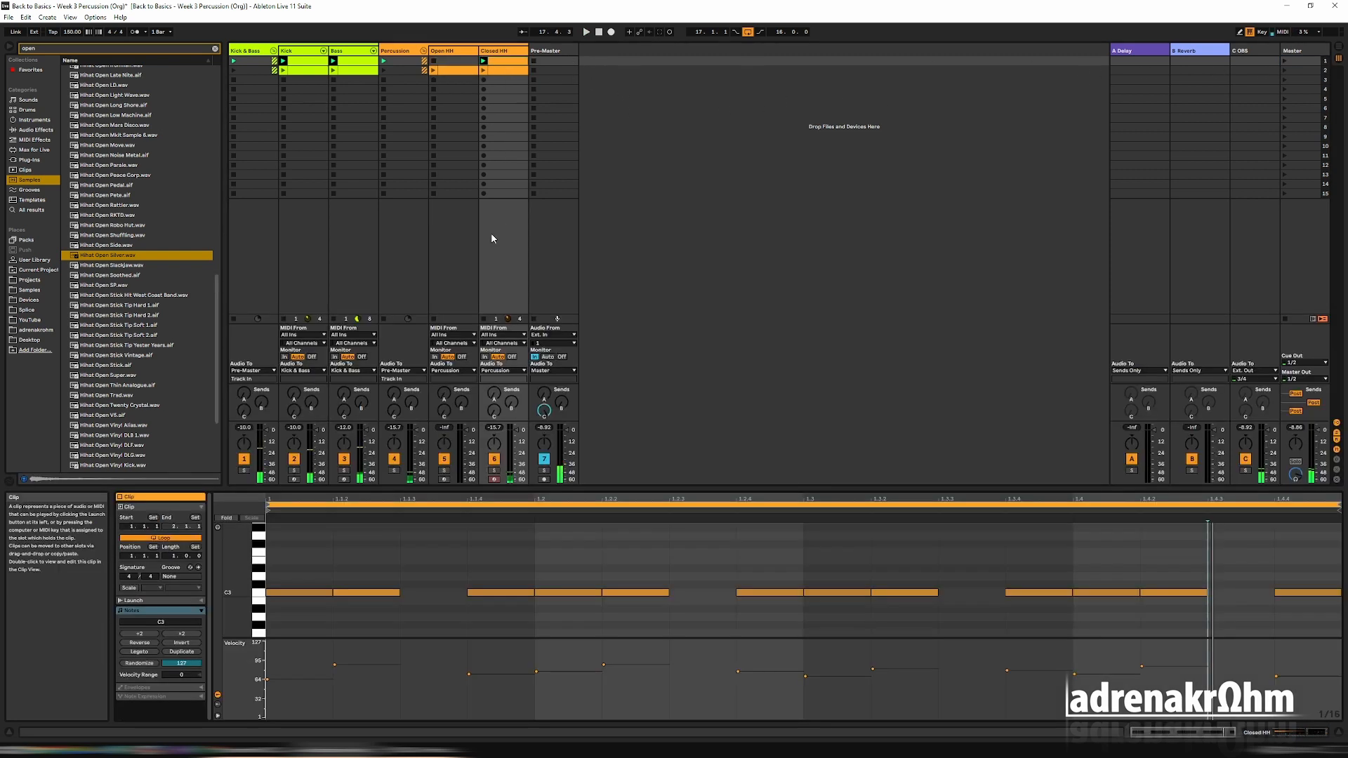
drag(495, 489, 500, 394)
click(497, 494)
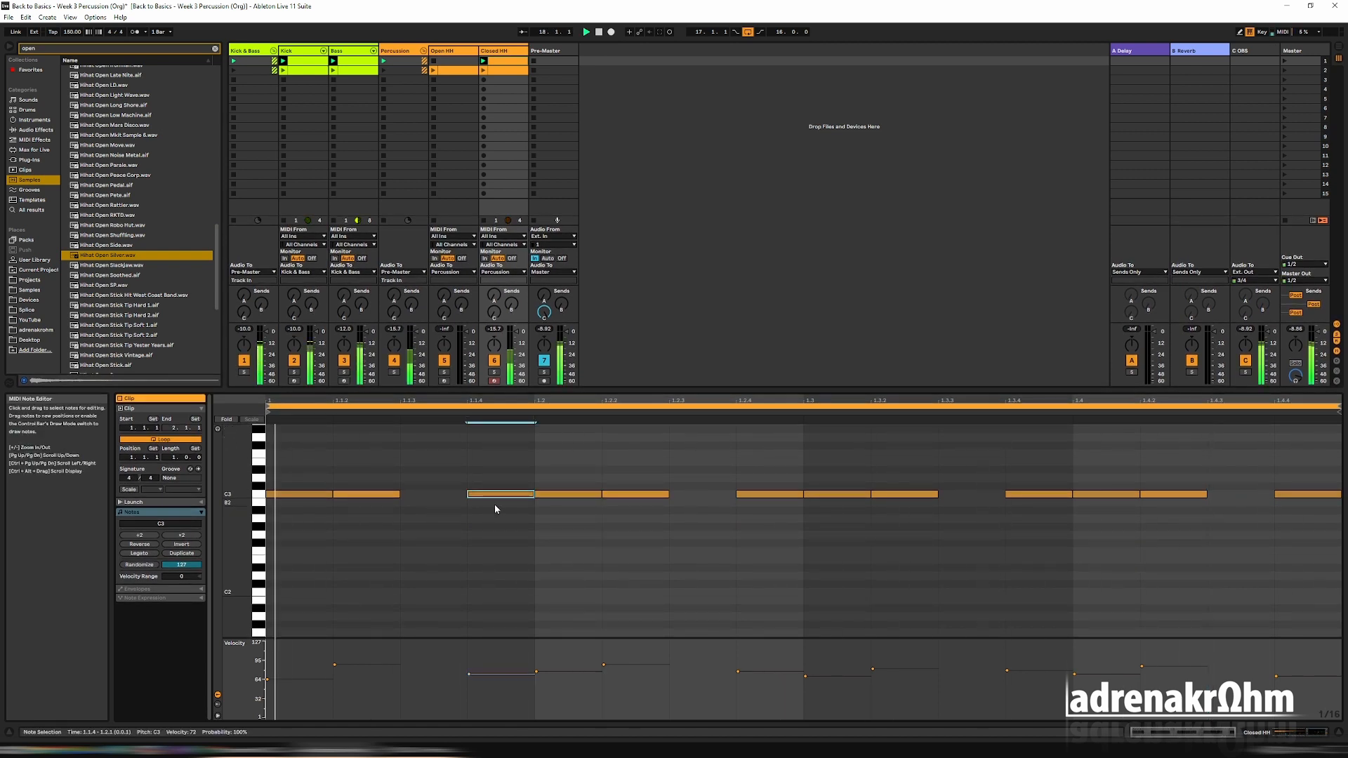
key(Delete)
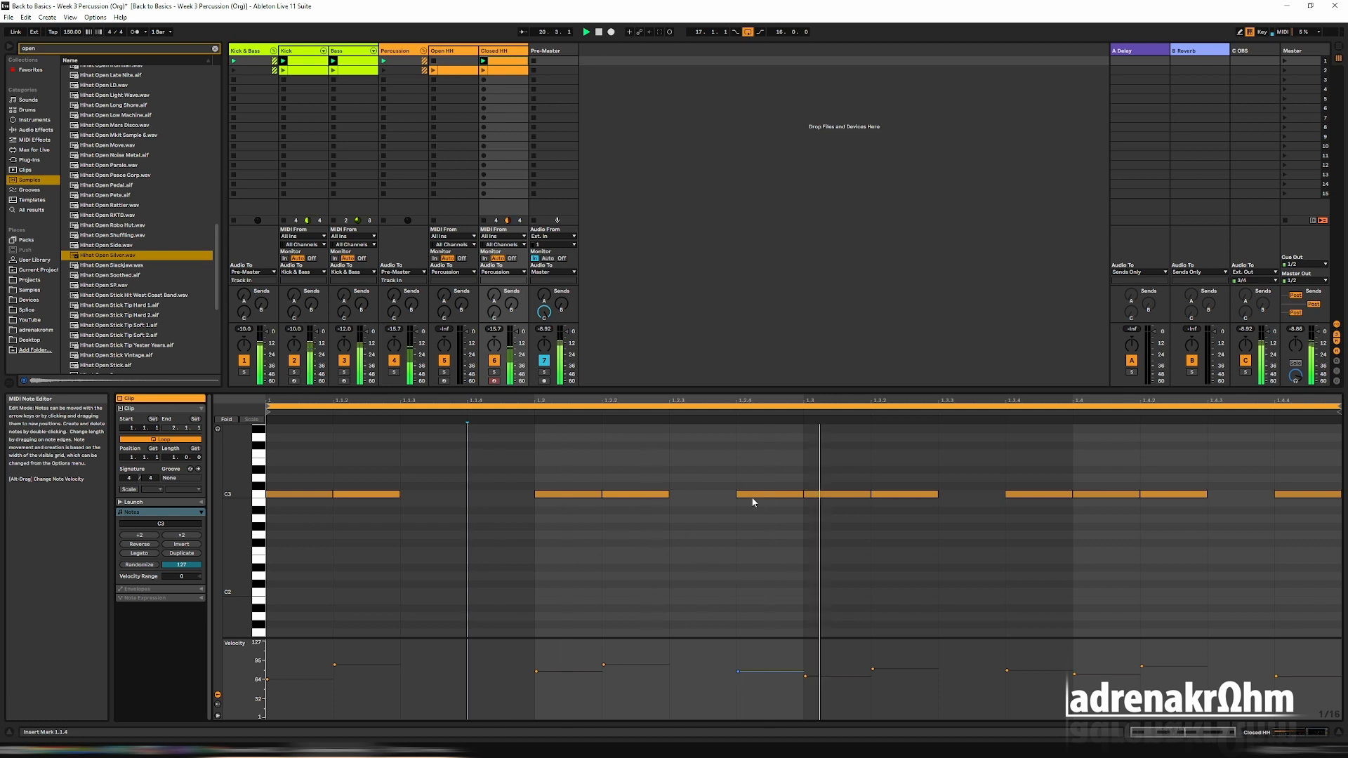
click(904, 495)
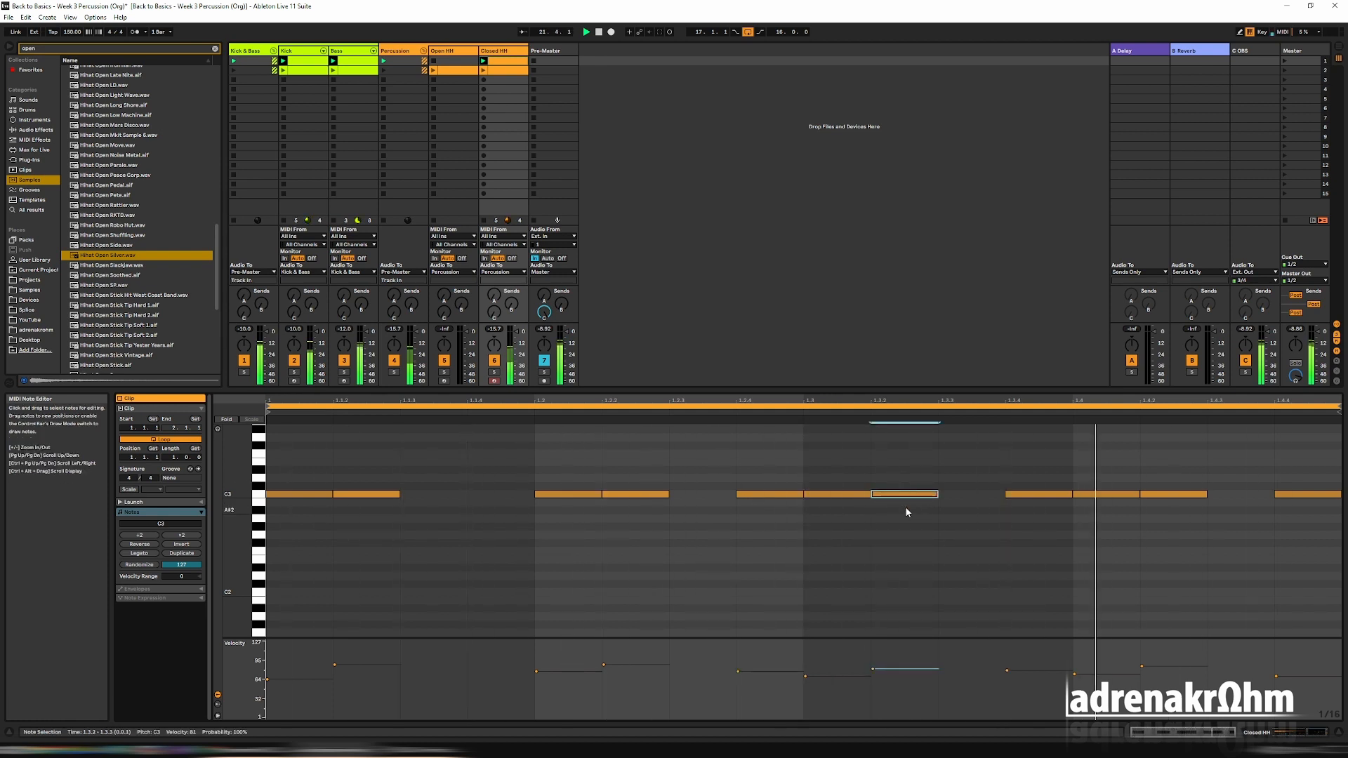
key(Delete)
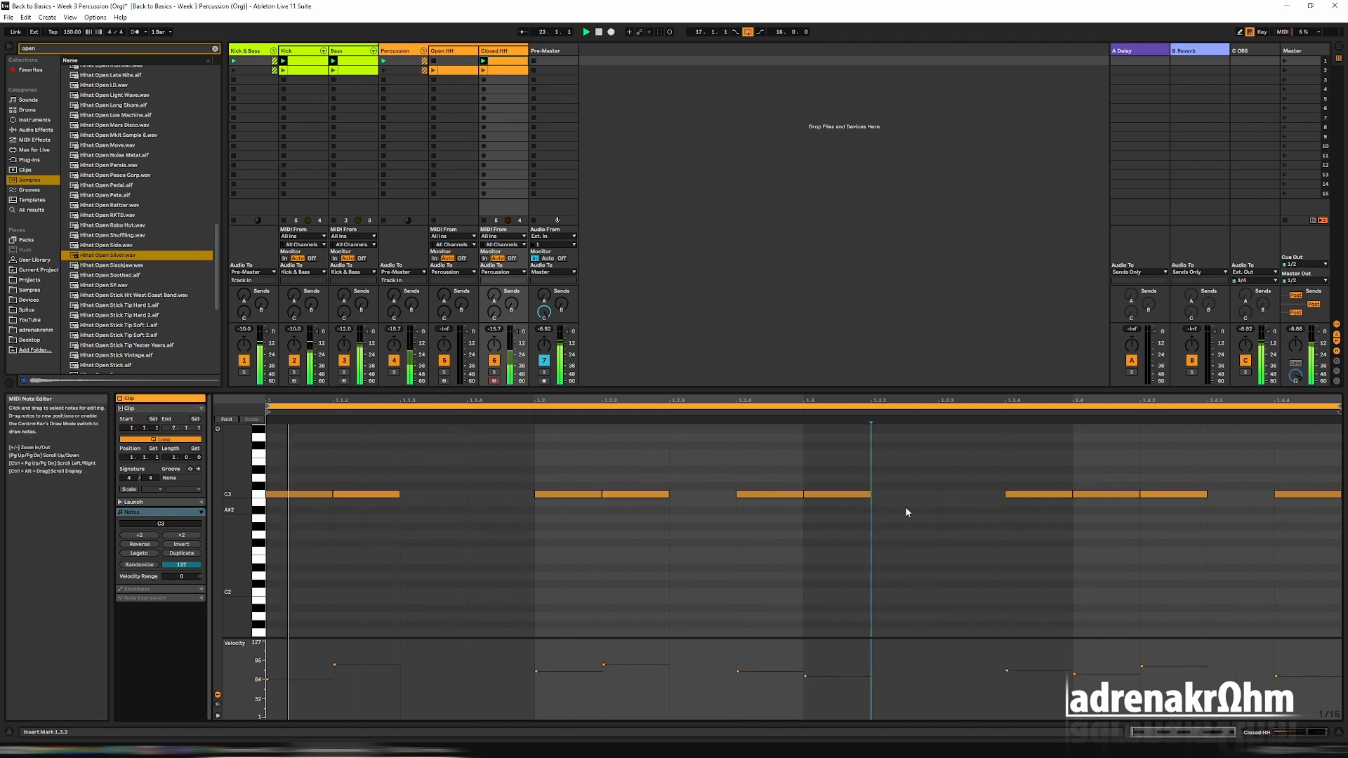
click(1302, 494)
key(Delete)
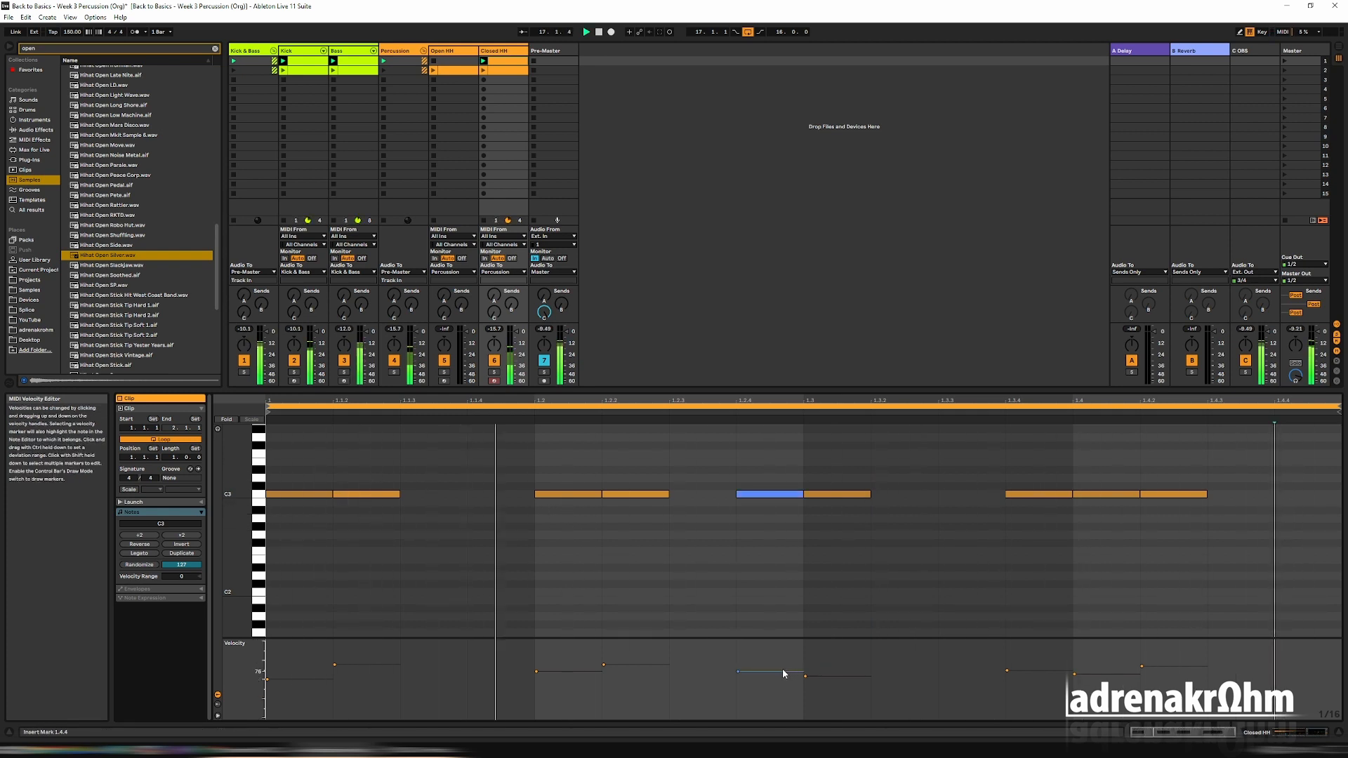
Raise the Closed HH velocities to 87 at 1.2.4, 90 at 1.4.2 and 84 at 1.3.4, and stop playback.
drag(782, 671, 783, 663)
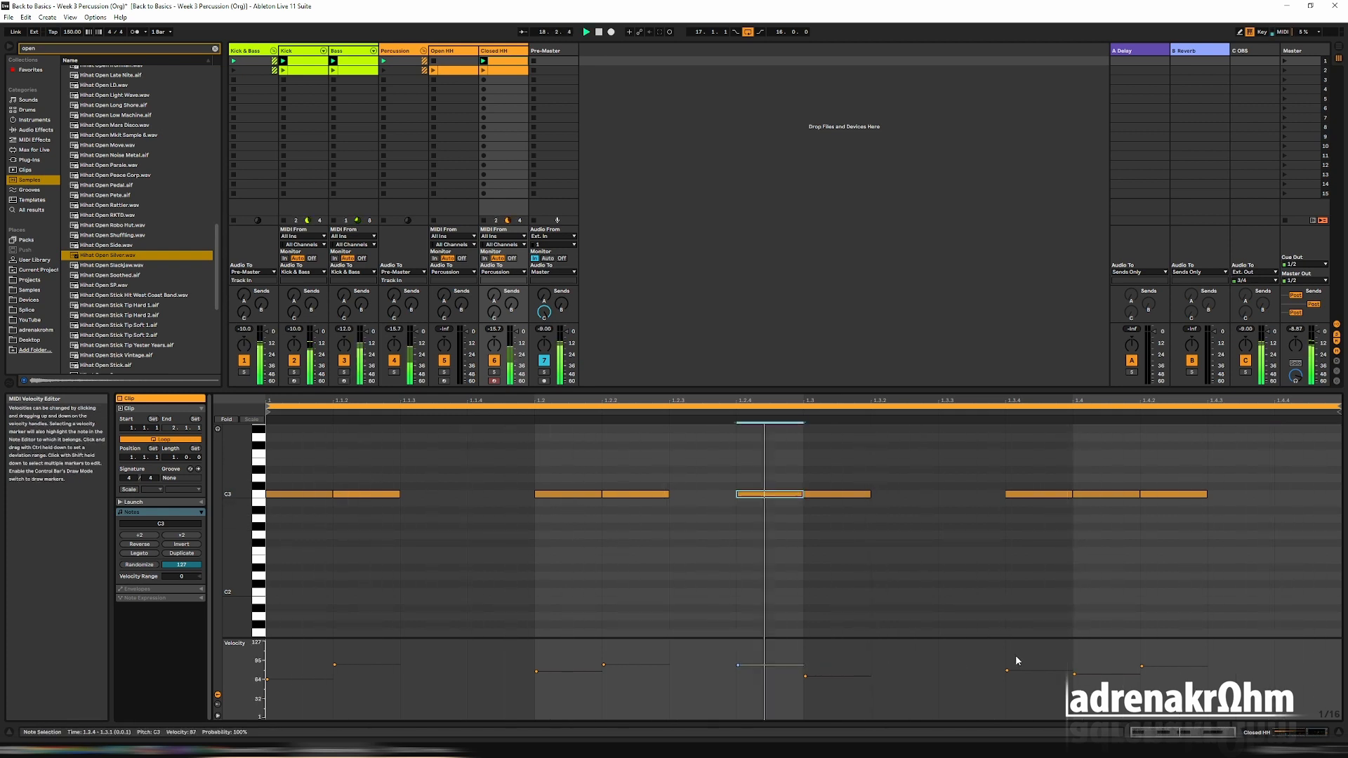
click(1141, 666)
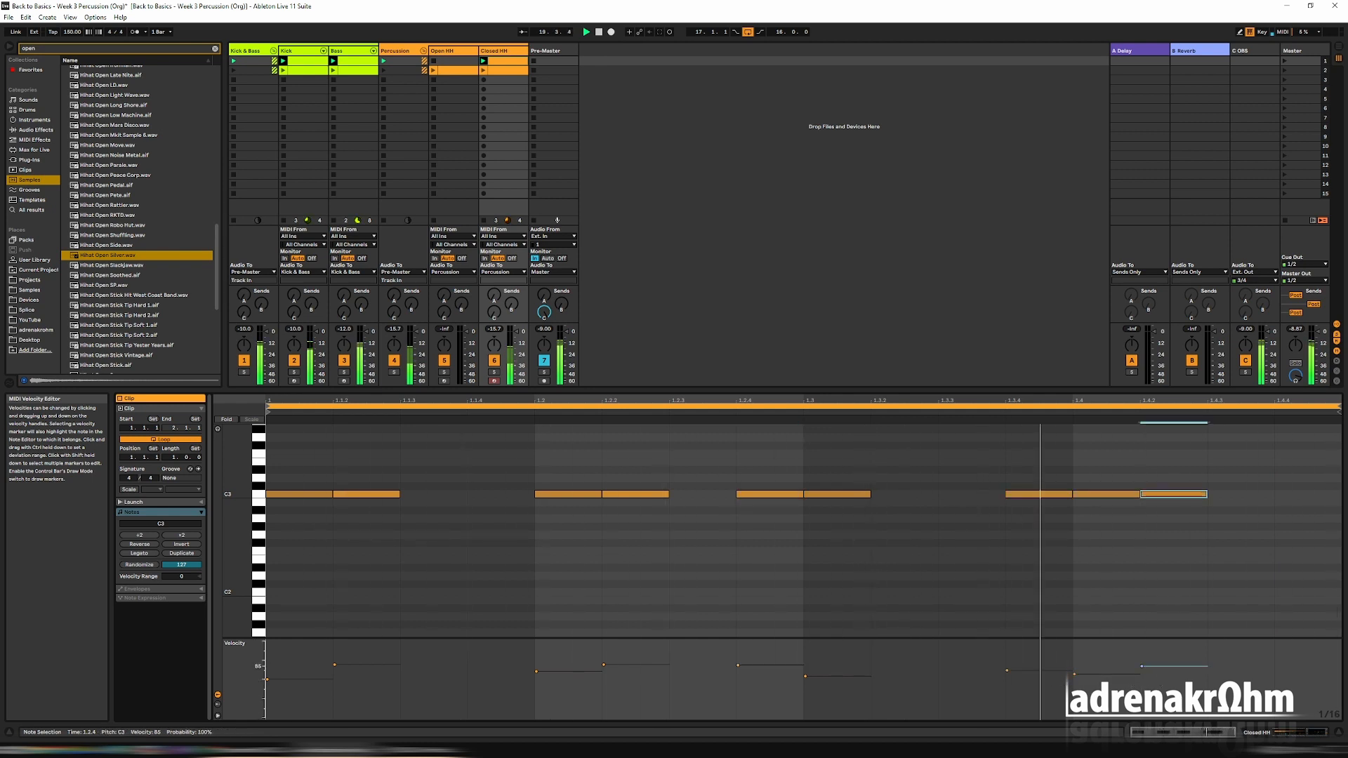
drag(1141, 665, 1142, 663)
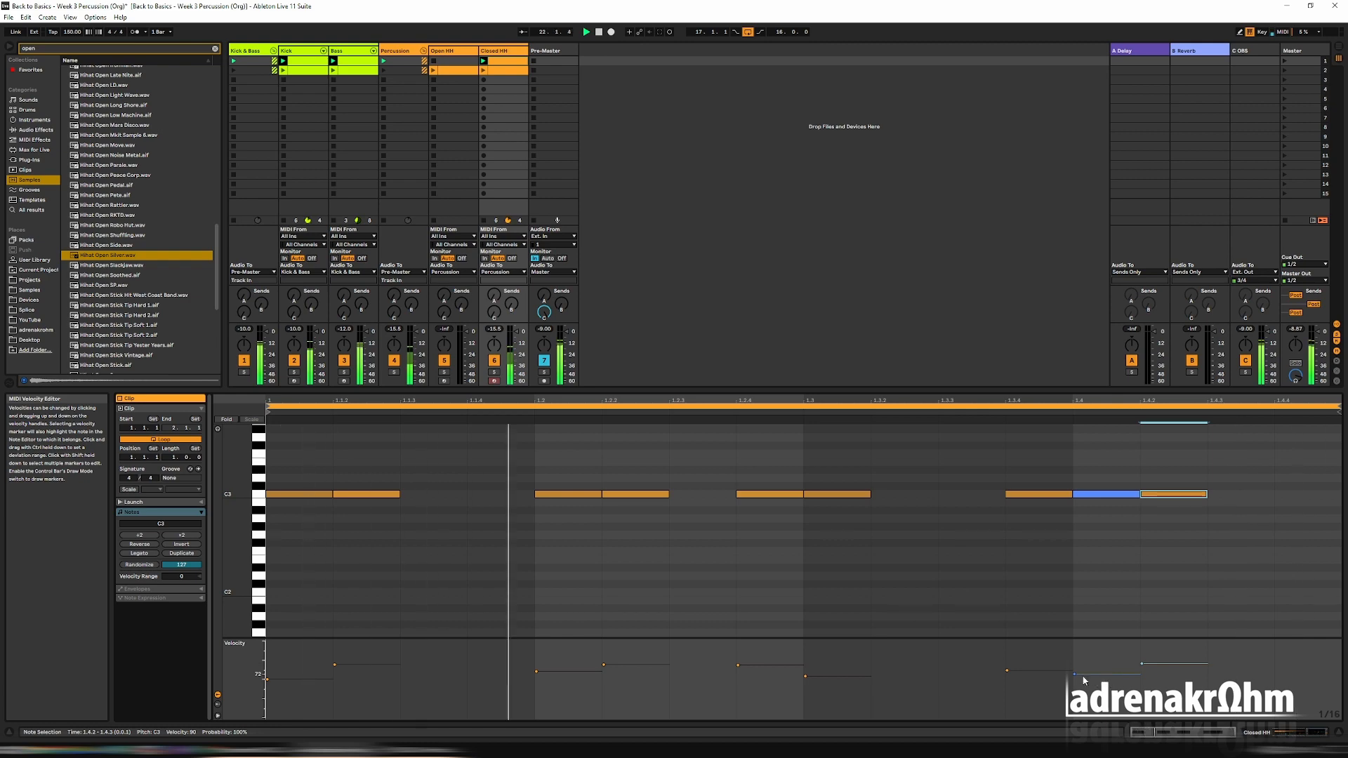
drag(1045, 671, 1046, 666)
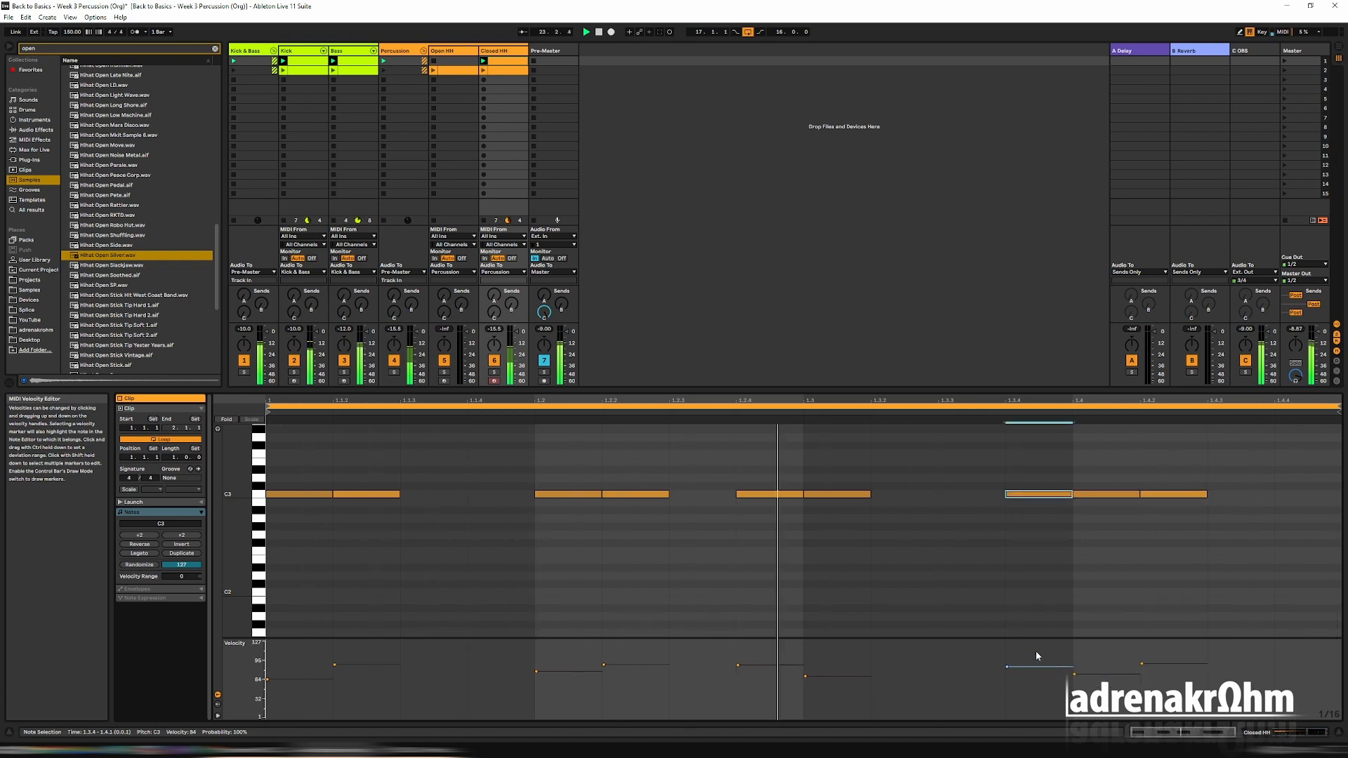
key(space)
drag(702, 390, 681, 475)
click(497, 51)
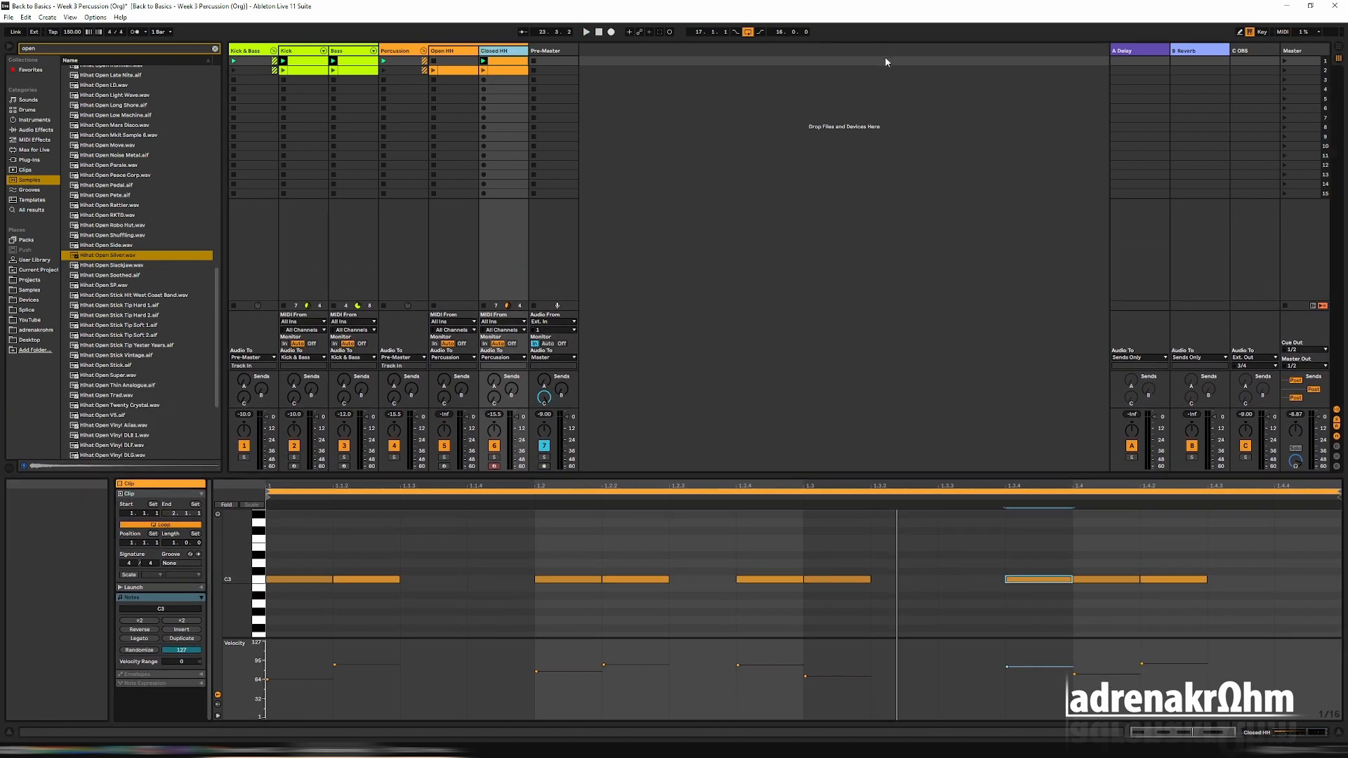
Copy the Delay from the A Delay return onto the Closed HH track, placing it between Simpler and EQ Eight.
click(1133, 50)
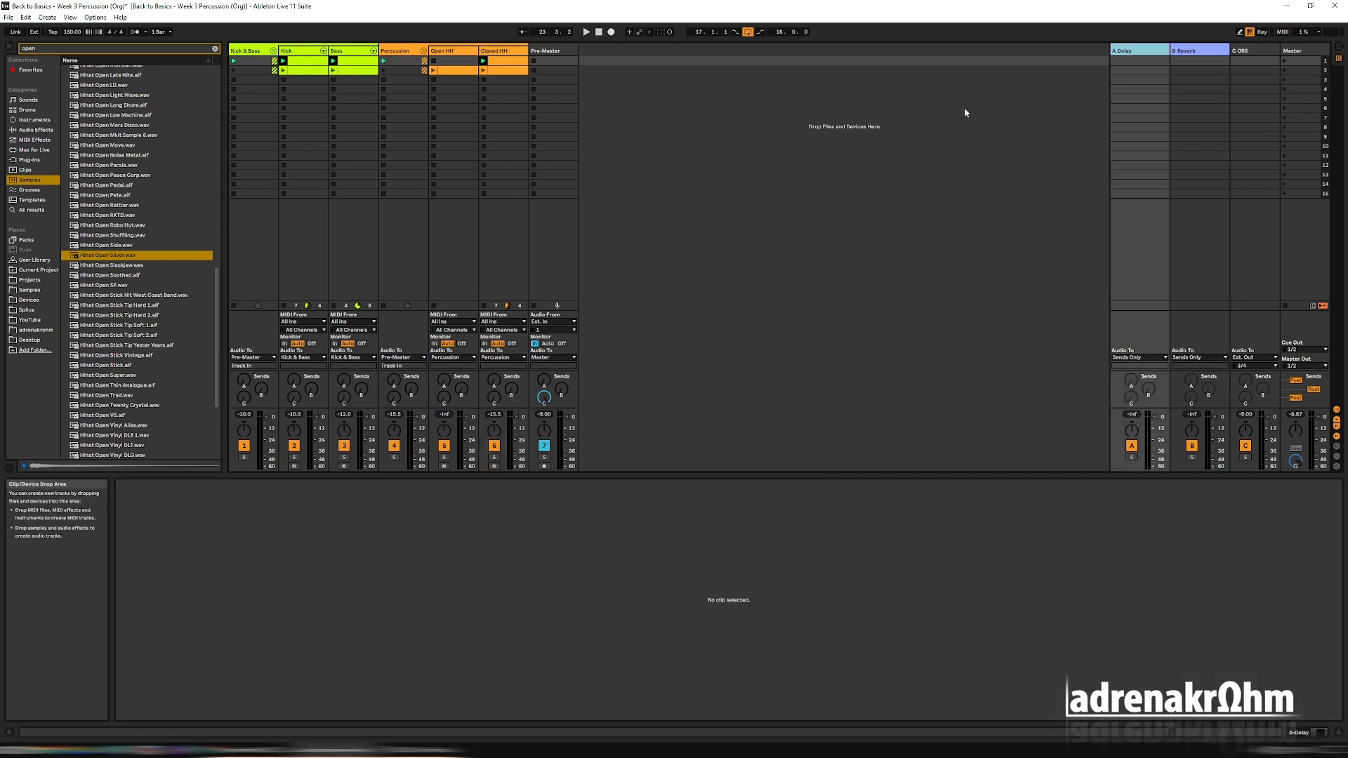
key(shift+Tab)
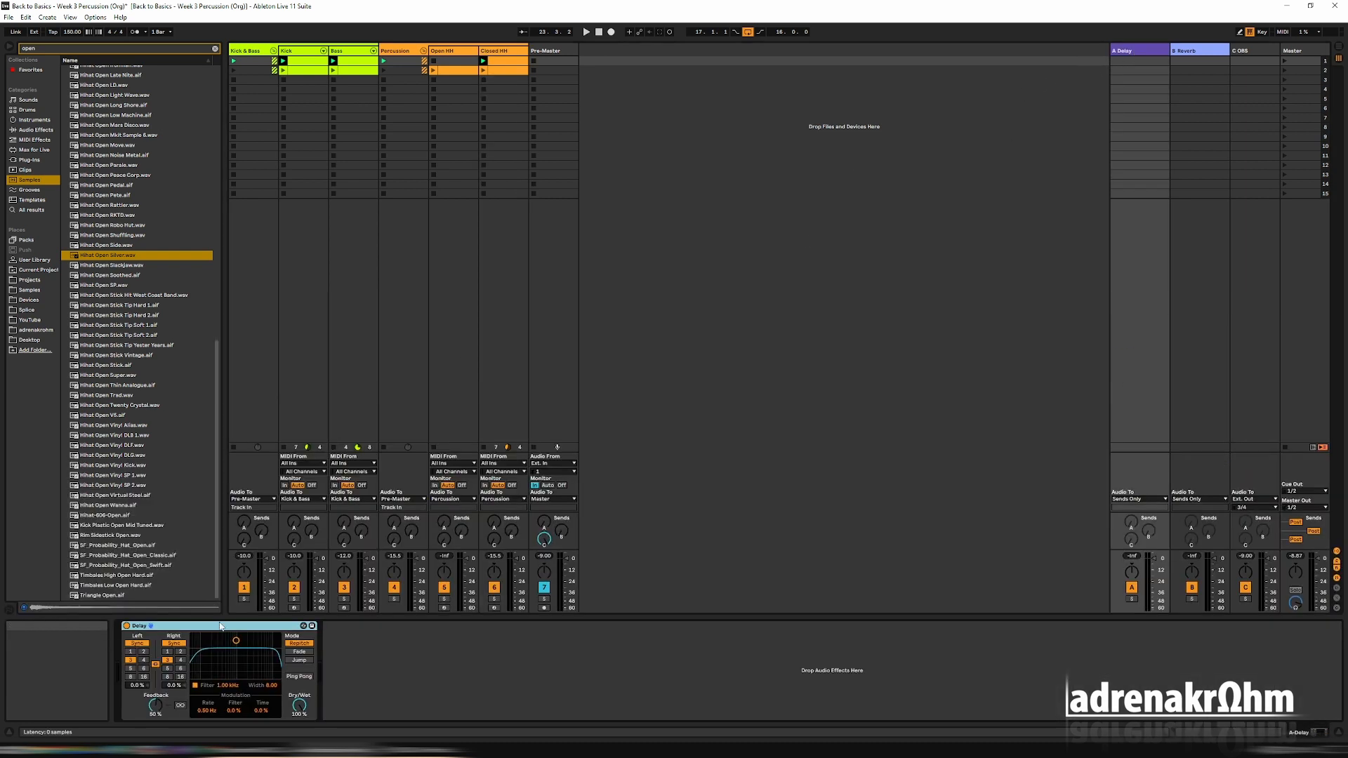
key(ctrl+d)
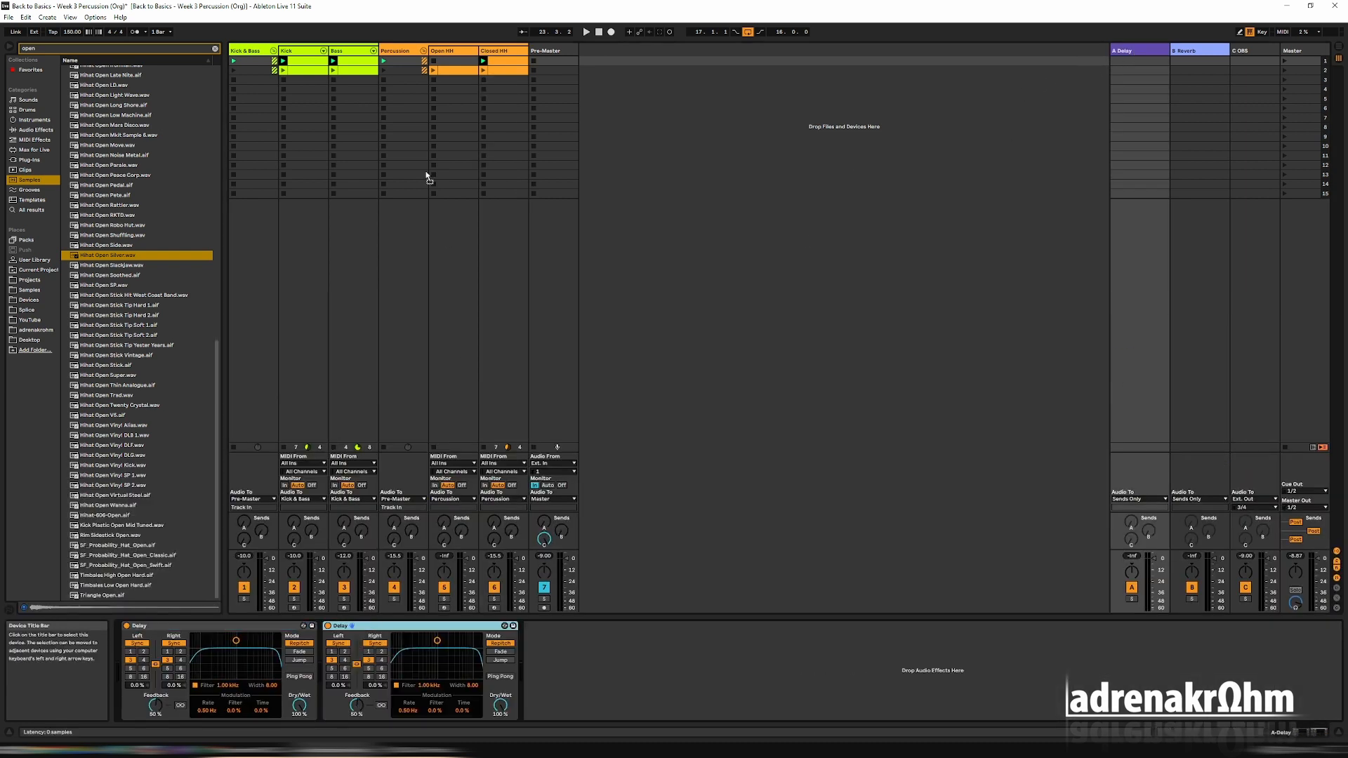
click(439, 68)
click(502, 52)
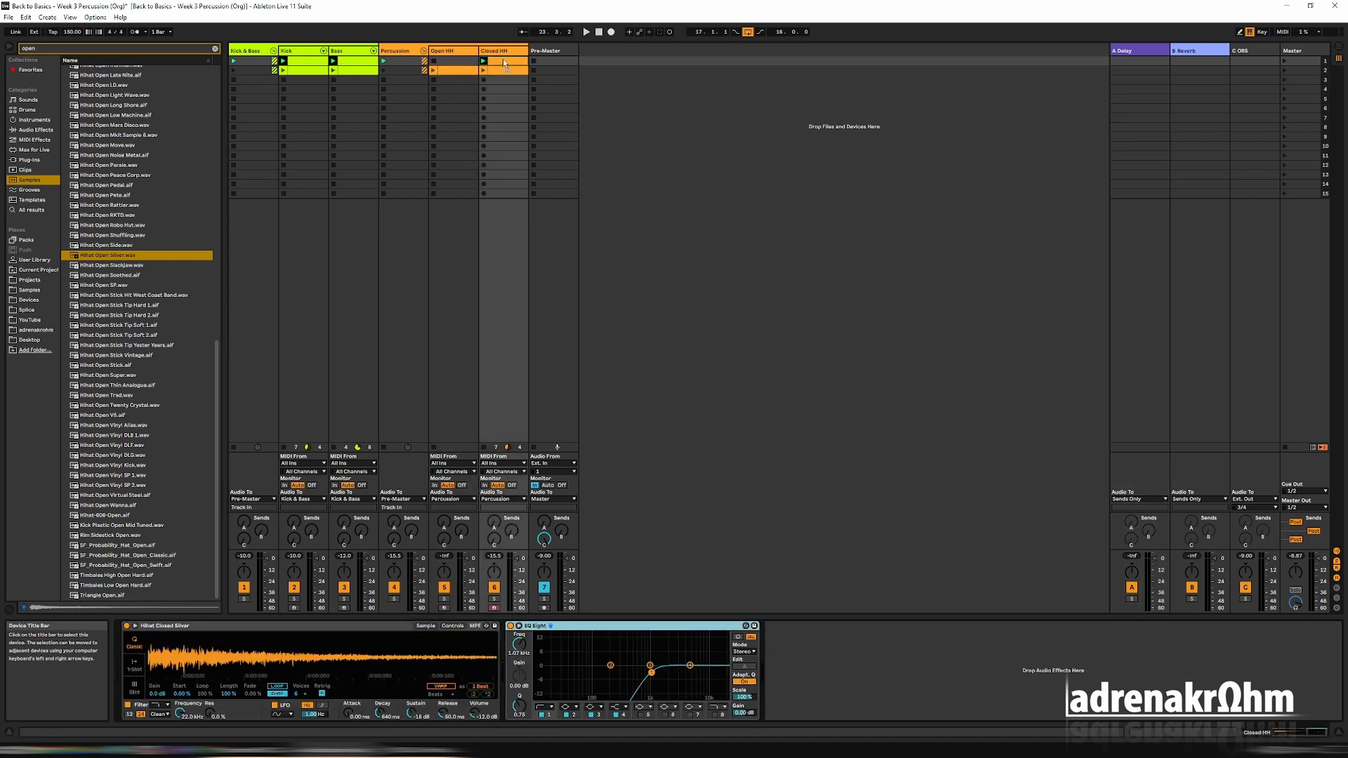
drag(550, 462, 509, 655)
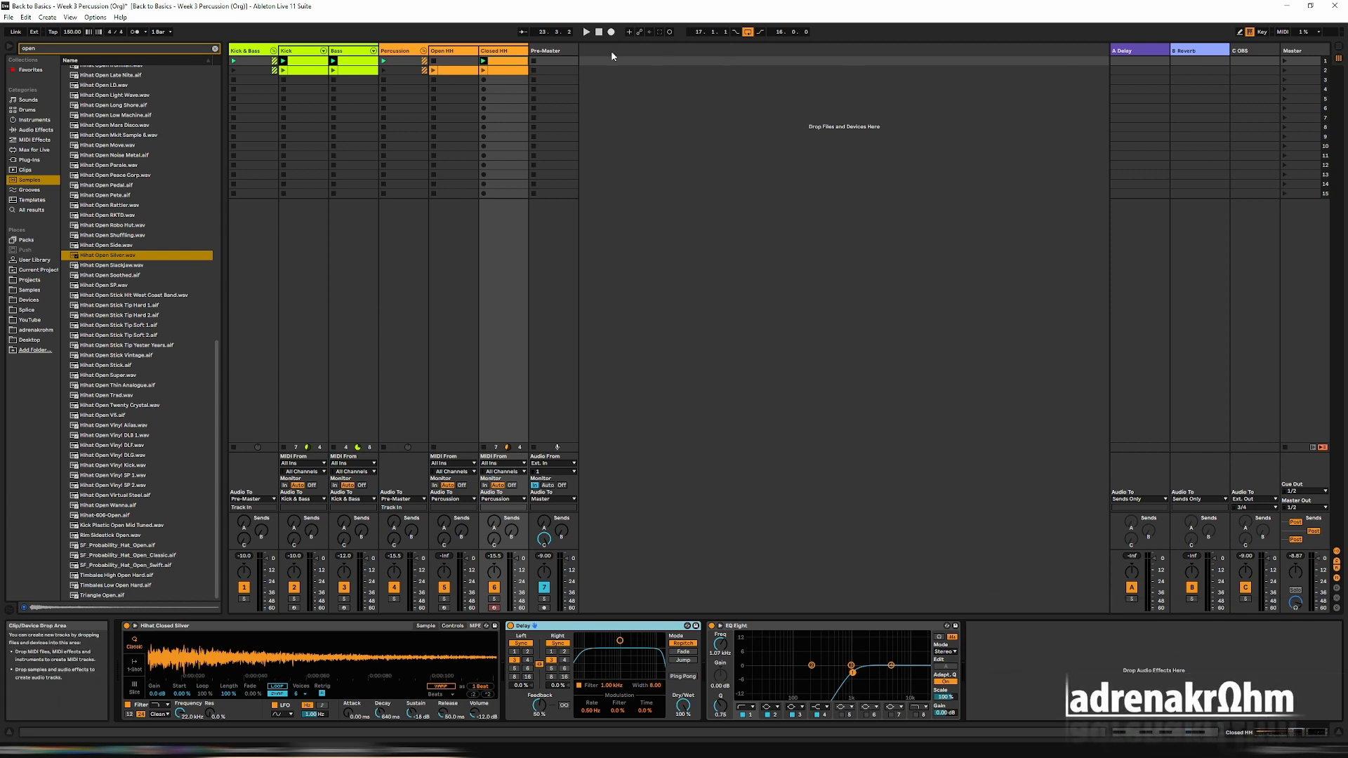
Launch the second scene, stop playback and lower the Closed HH Delay's Dry/Wet to 21 %.
click(1285, 71)
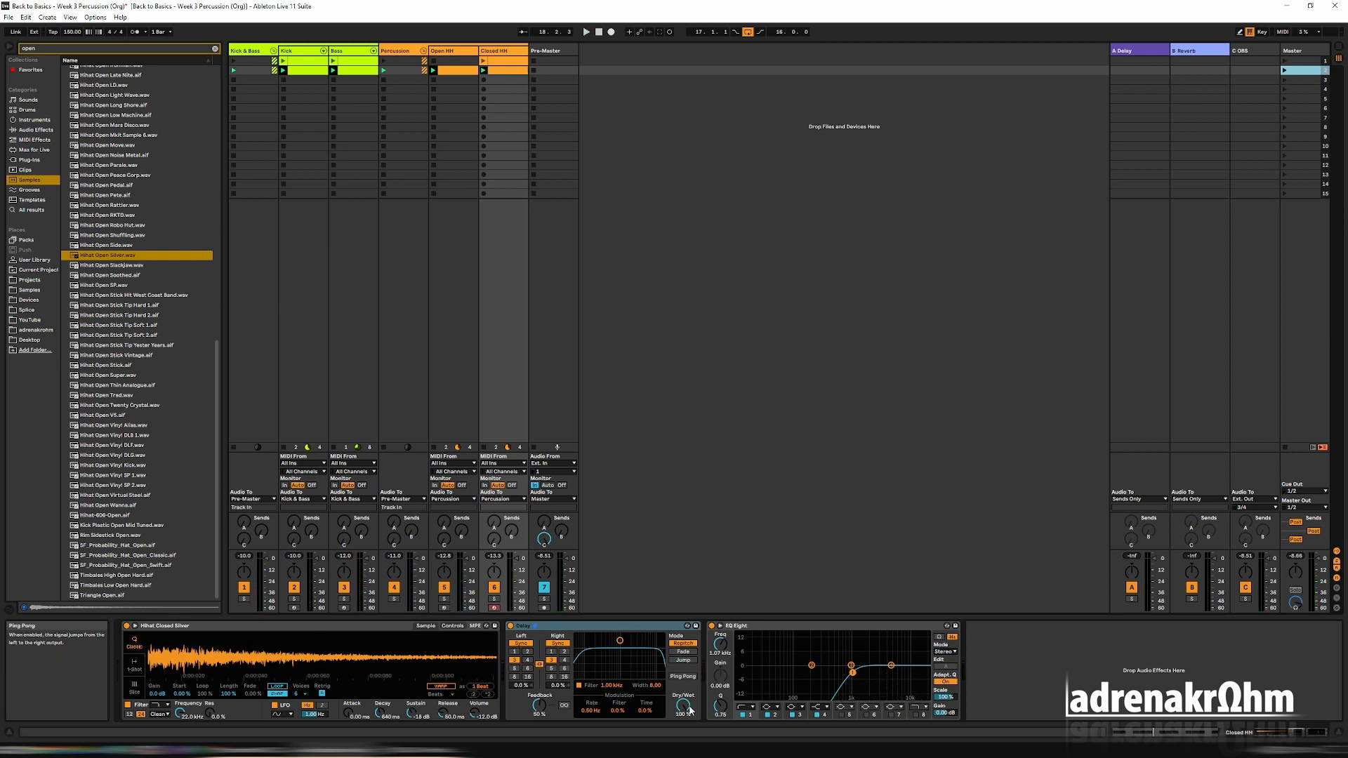
key(space)
drag(686, 709, 686, 755)
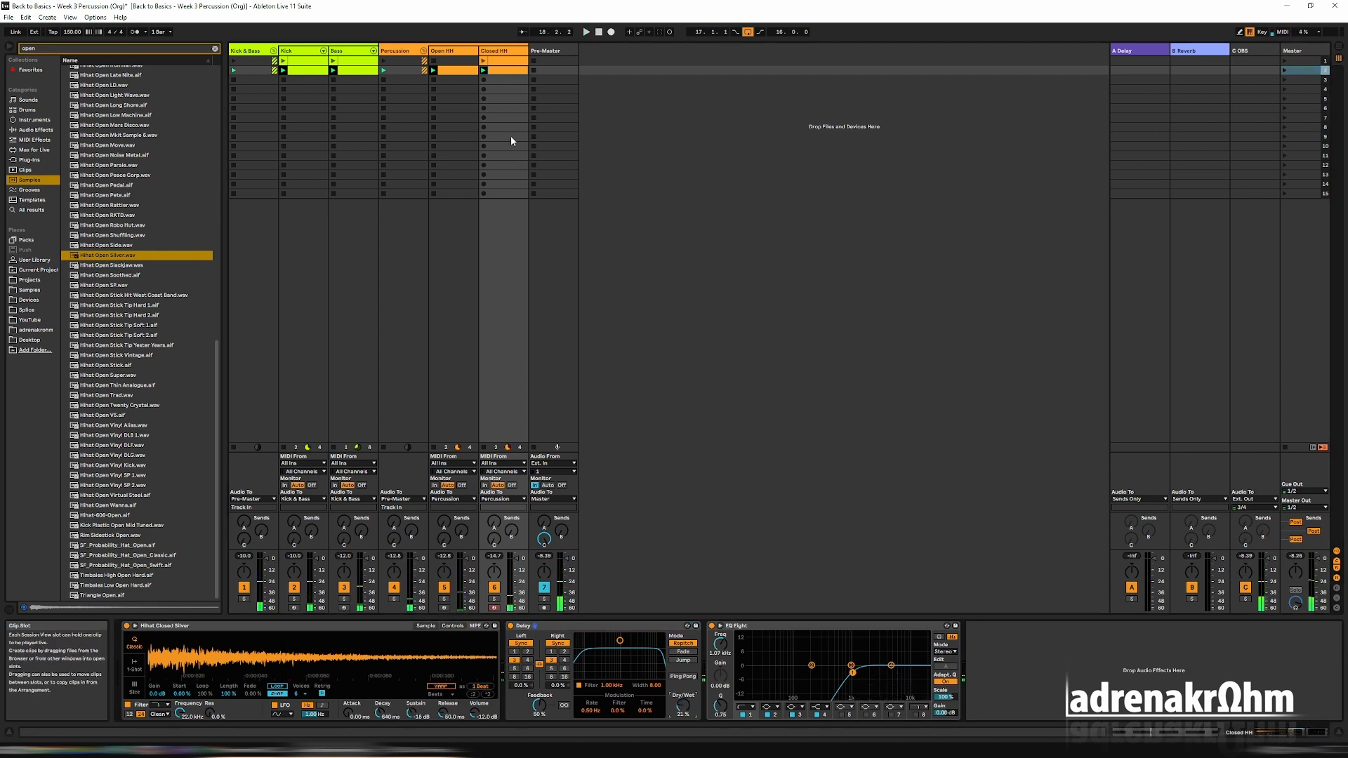
Show the Delay's Device On envelope in the Closed HH clip of the first scene.
click(503, 61)
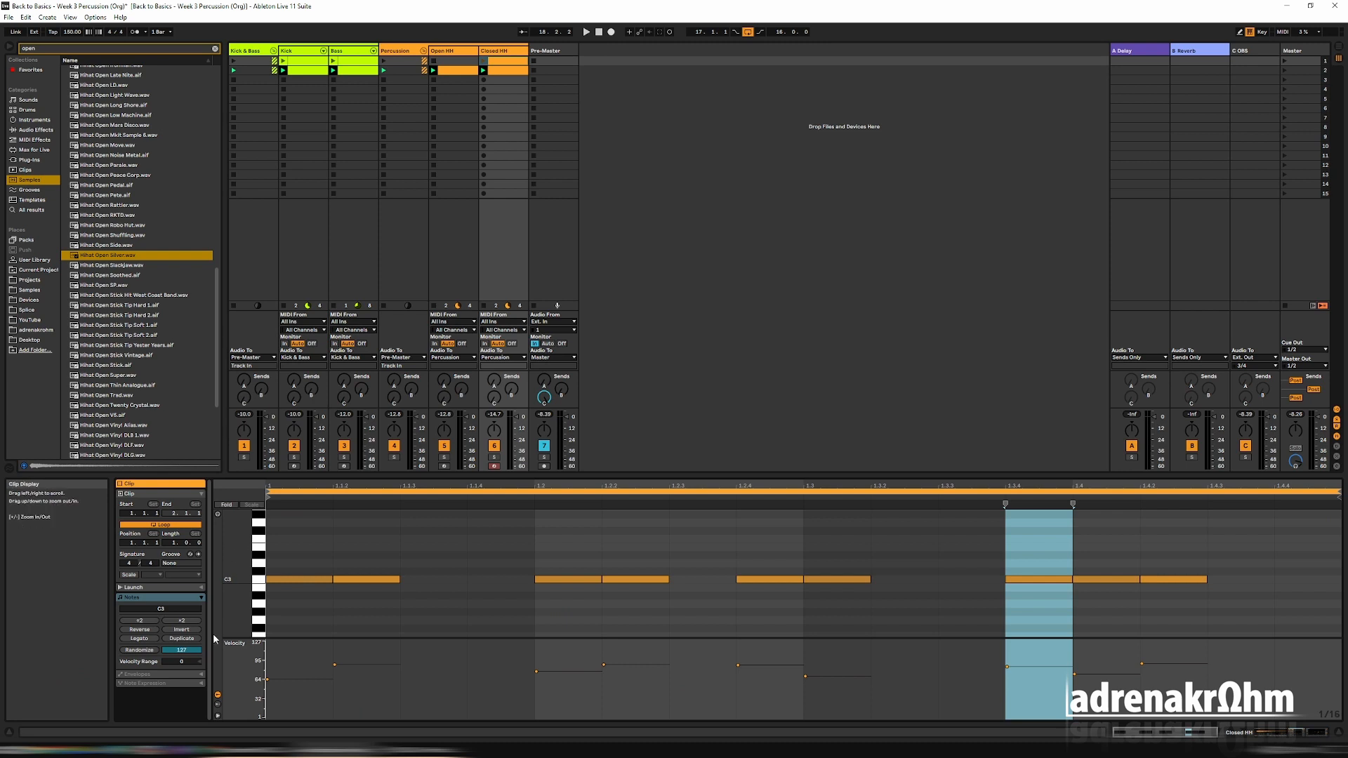
click(200, 675)
click(155, 655)
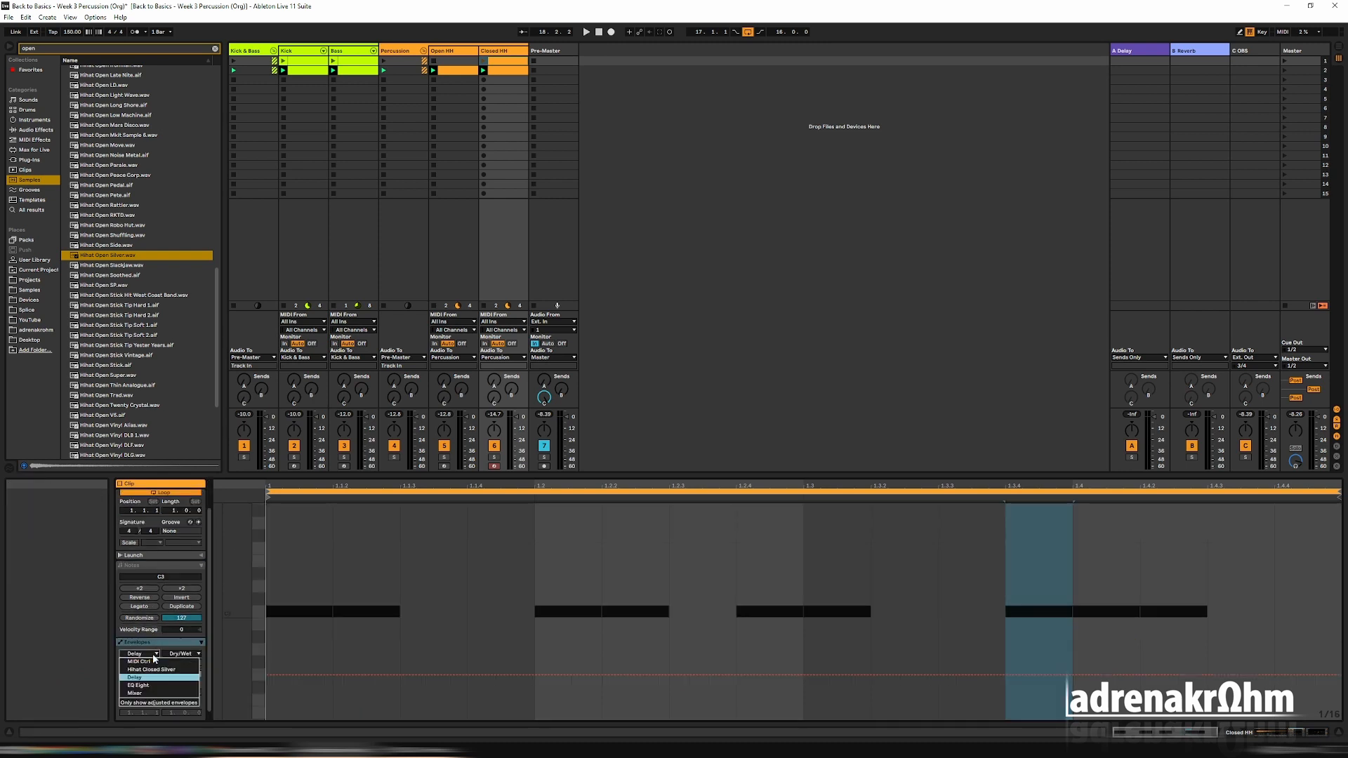
click(134, 678)
click(184, 654)
click(211, 488)
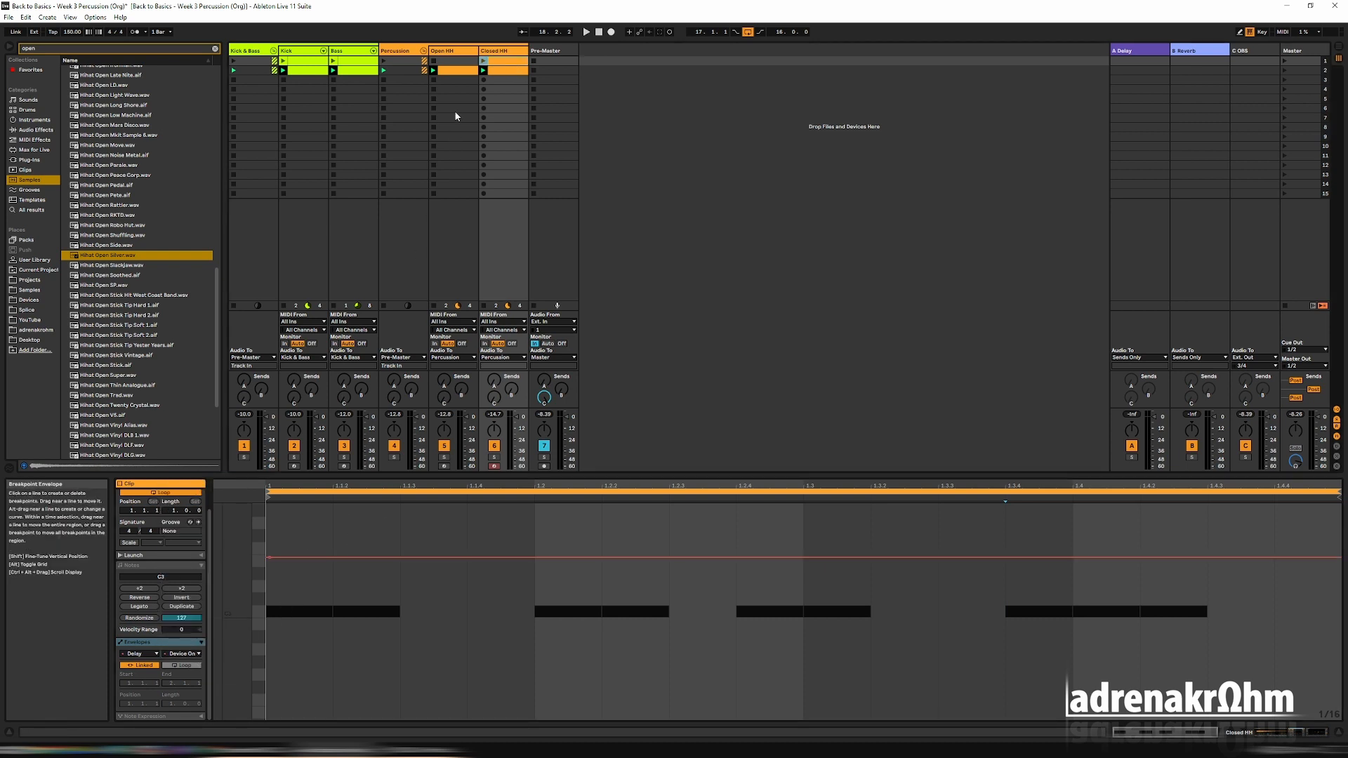
Set the Delay's Device On envelope to off in the second scene's Closed HH clip.
click(500, 73)
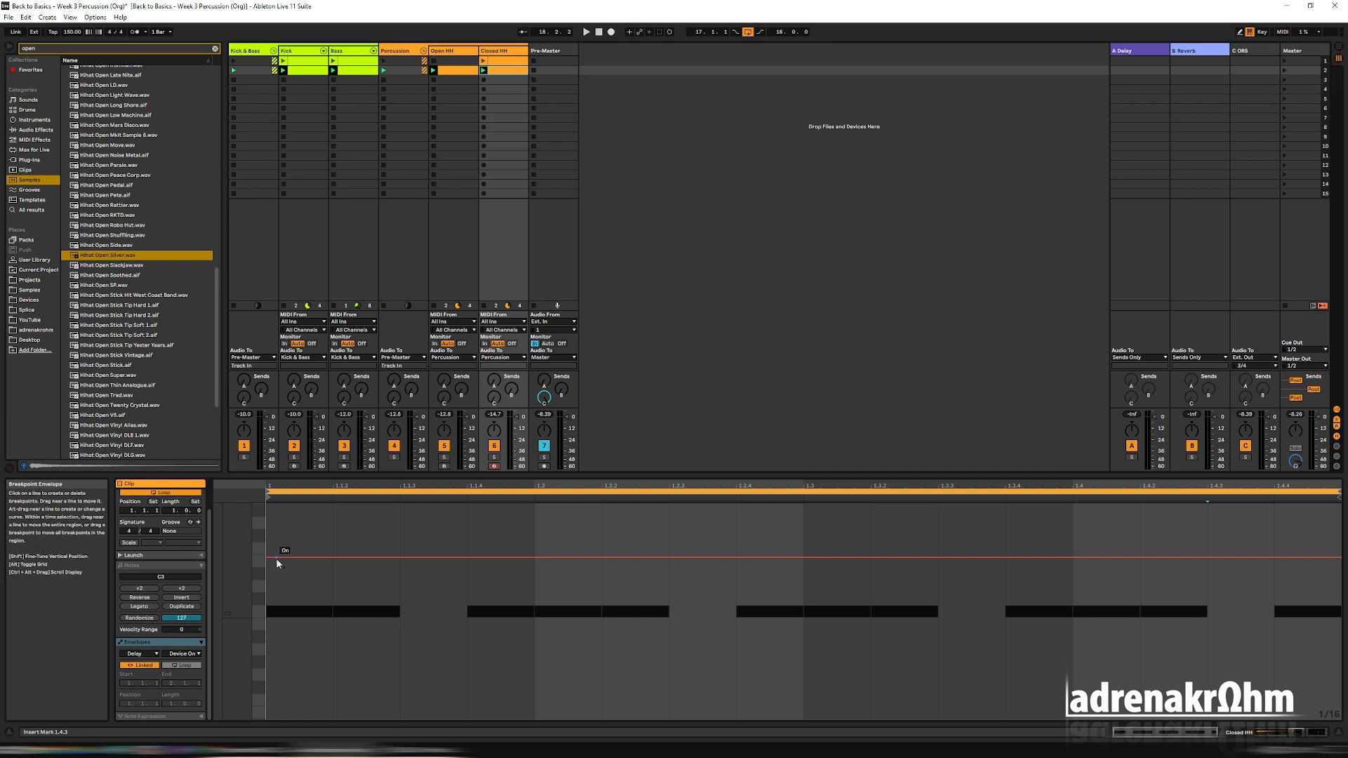
drag(276, 558, 276, 666)
click(522, 60)
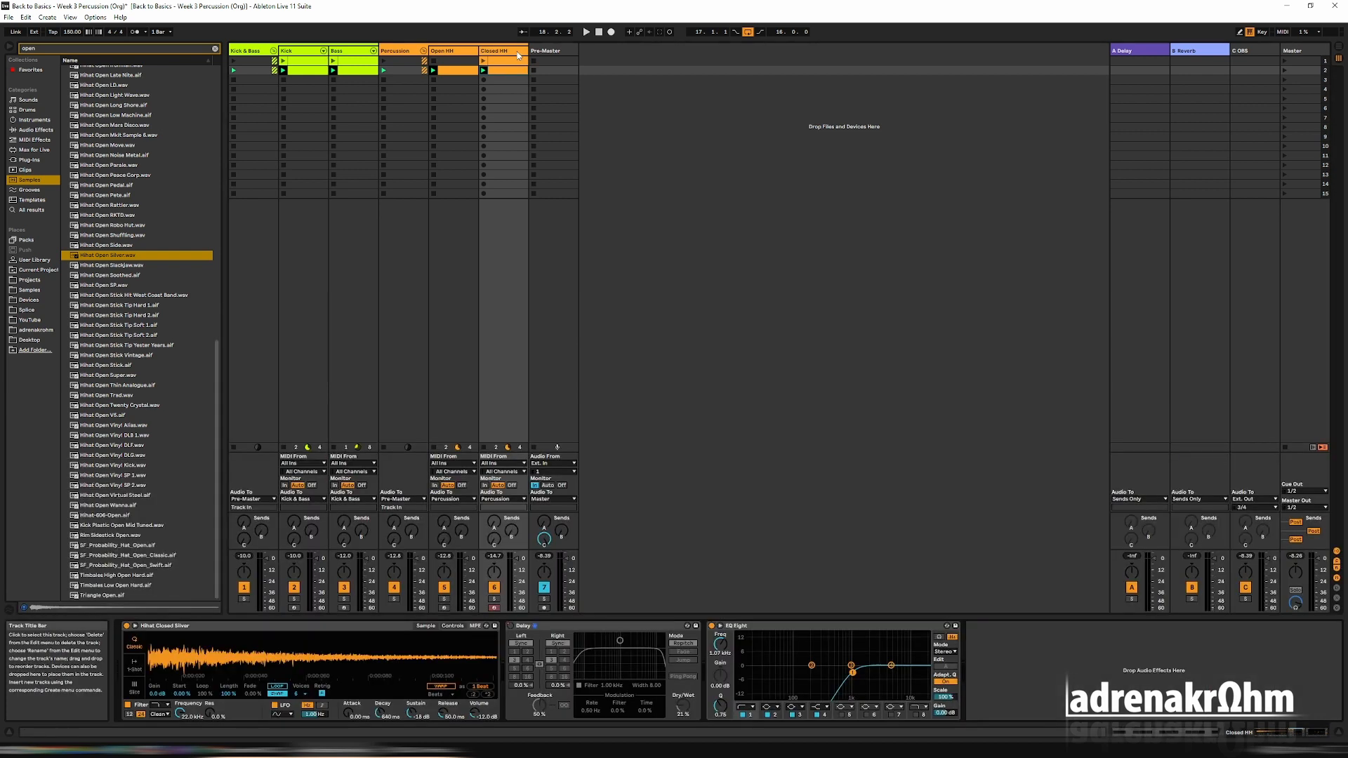
Play the first and second scenes alternately to compare the closed hi-hat with and without the delay.
click(1285, 60)
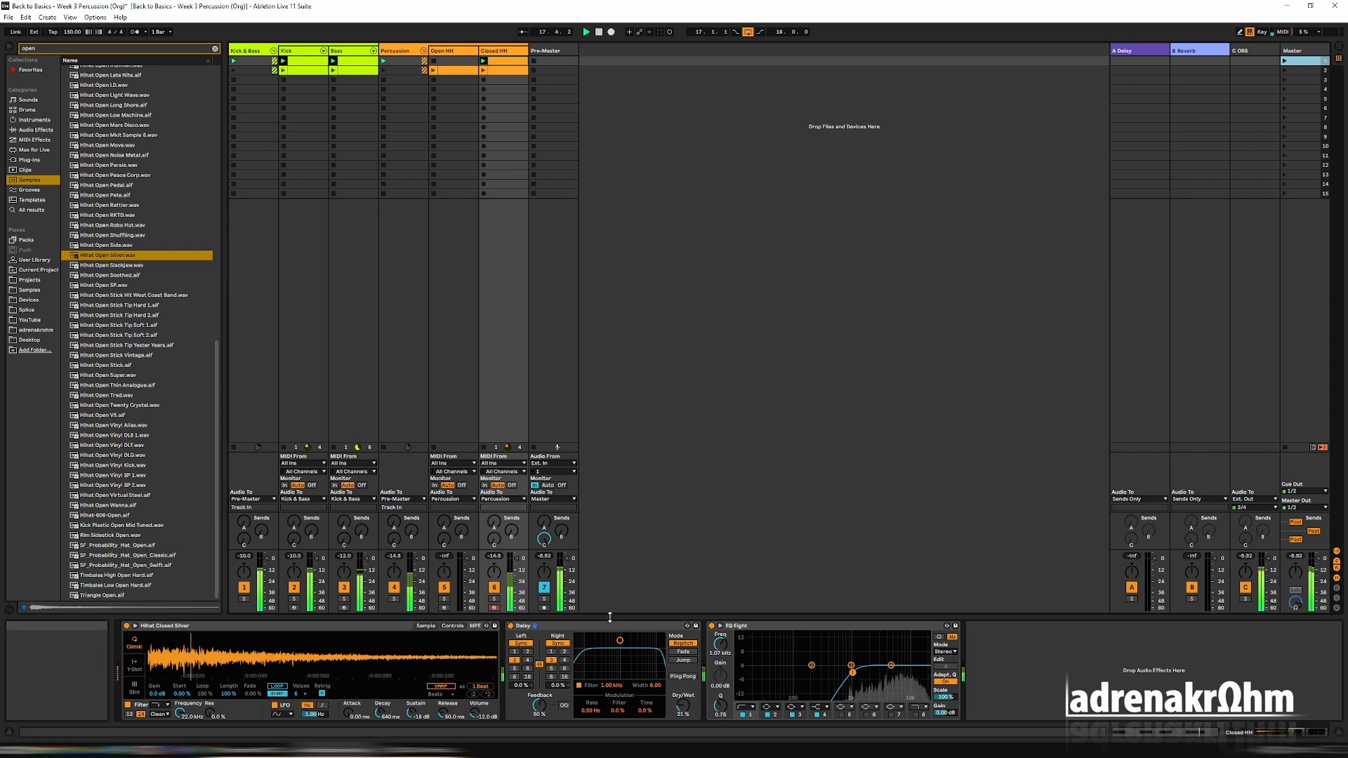
click(1285, 71)
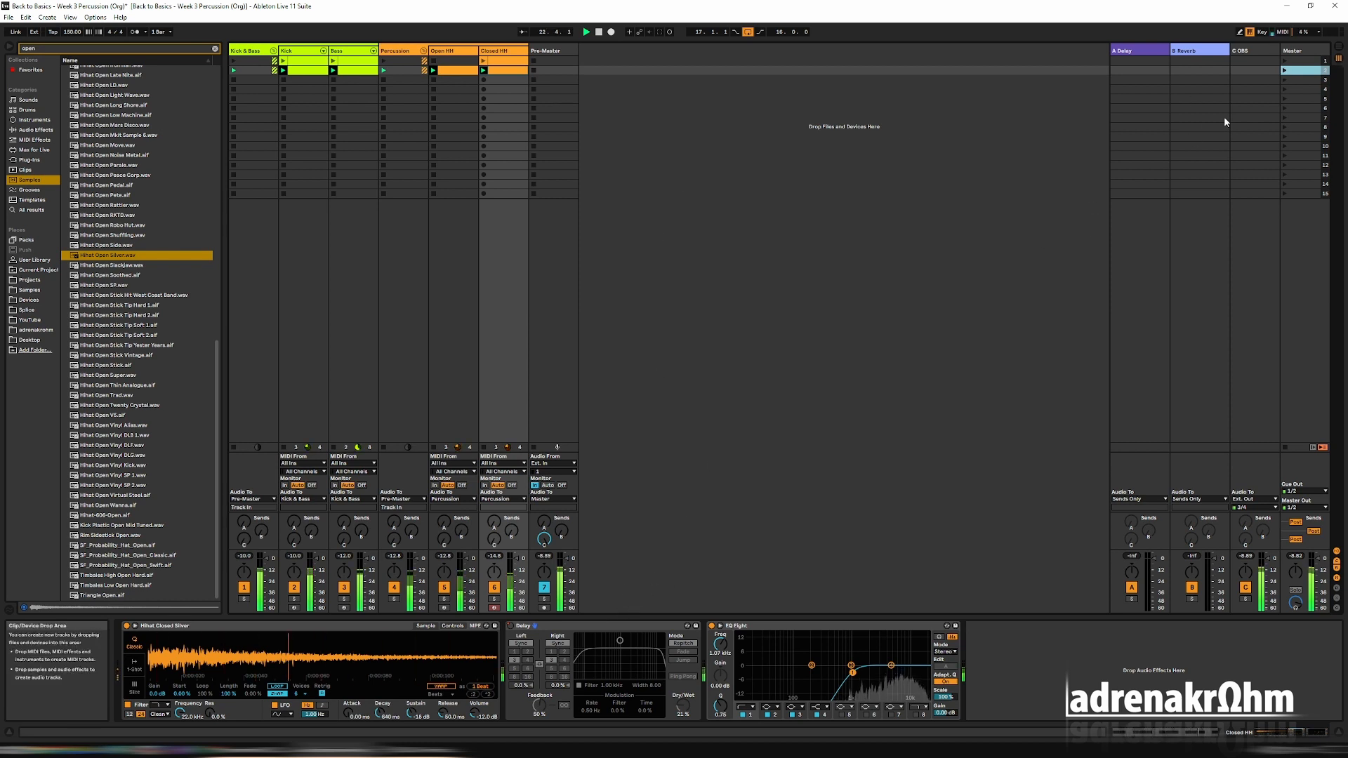
click(1284, 62)
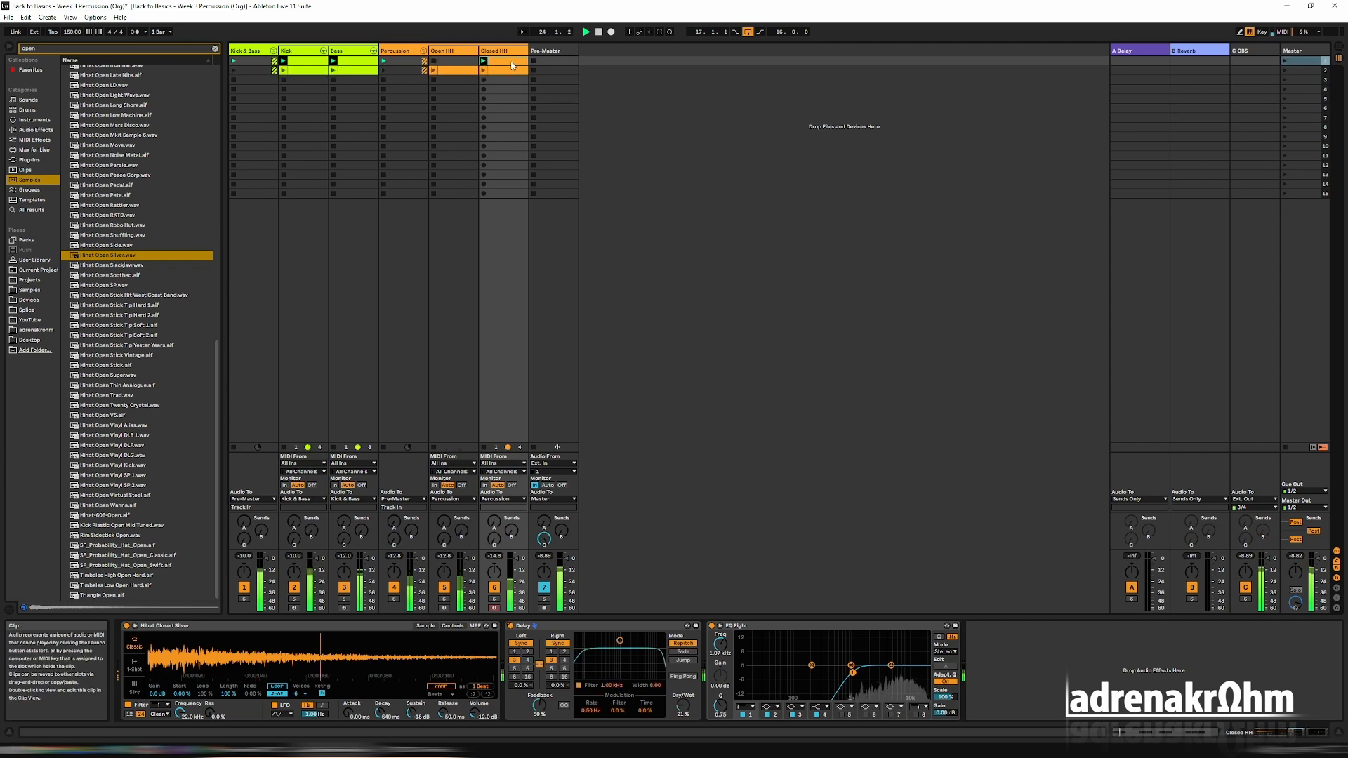
Raise the Closed HH Delay's Dry/Wet slightly and turn on Ping Pong.
double_click(510, 61)
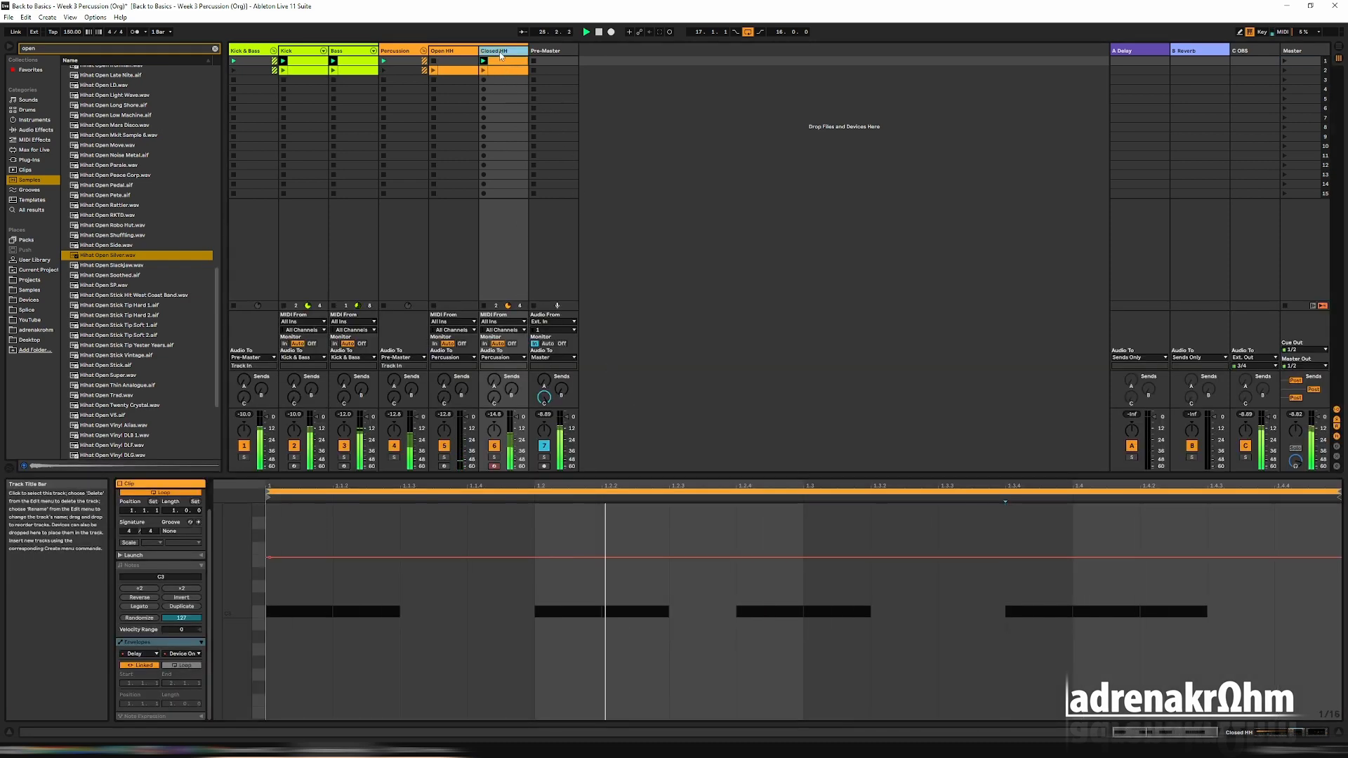
click(502, 278)
drag(682, 705, 682, 697)
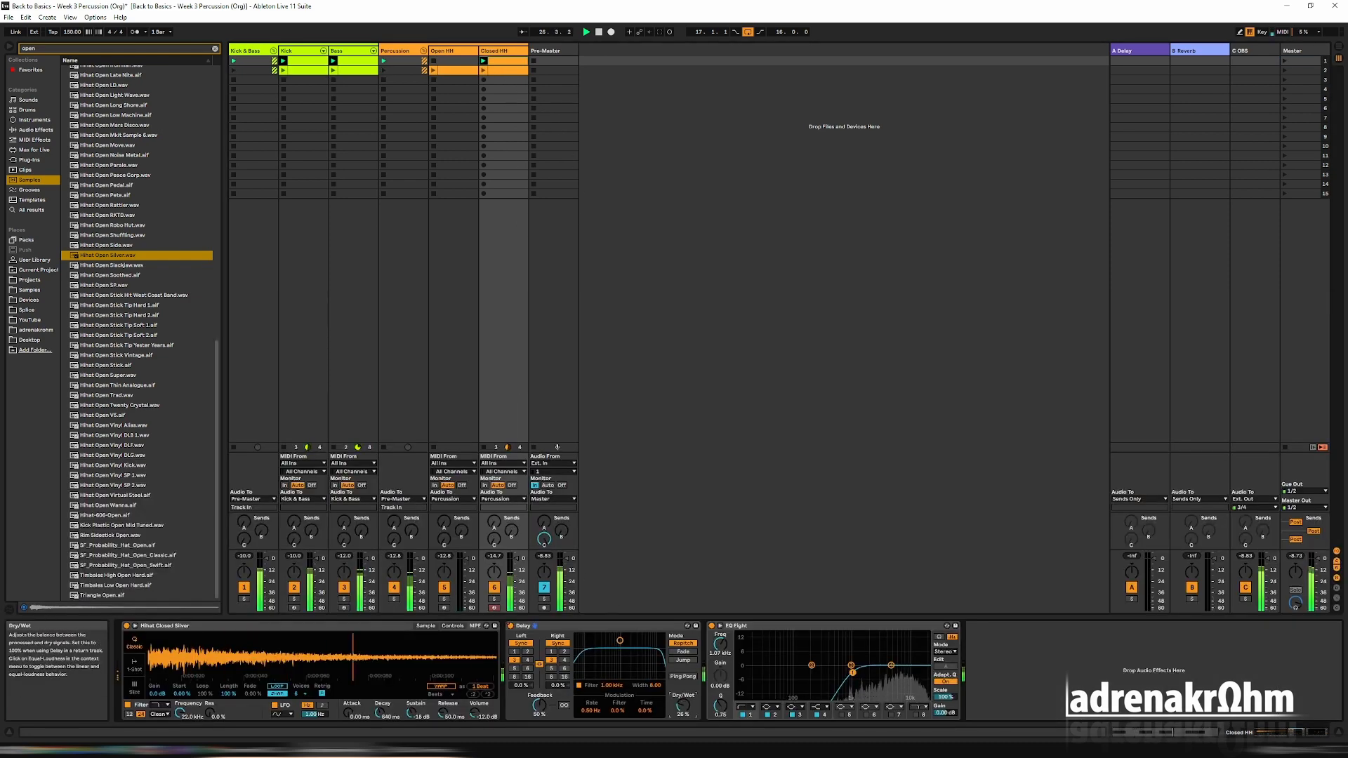
click(683, 676)
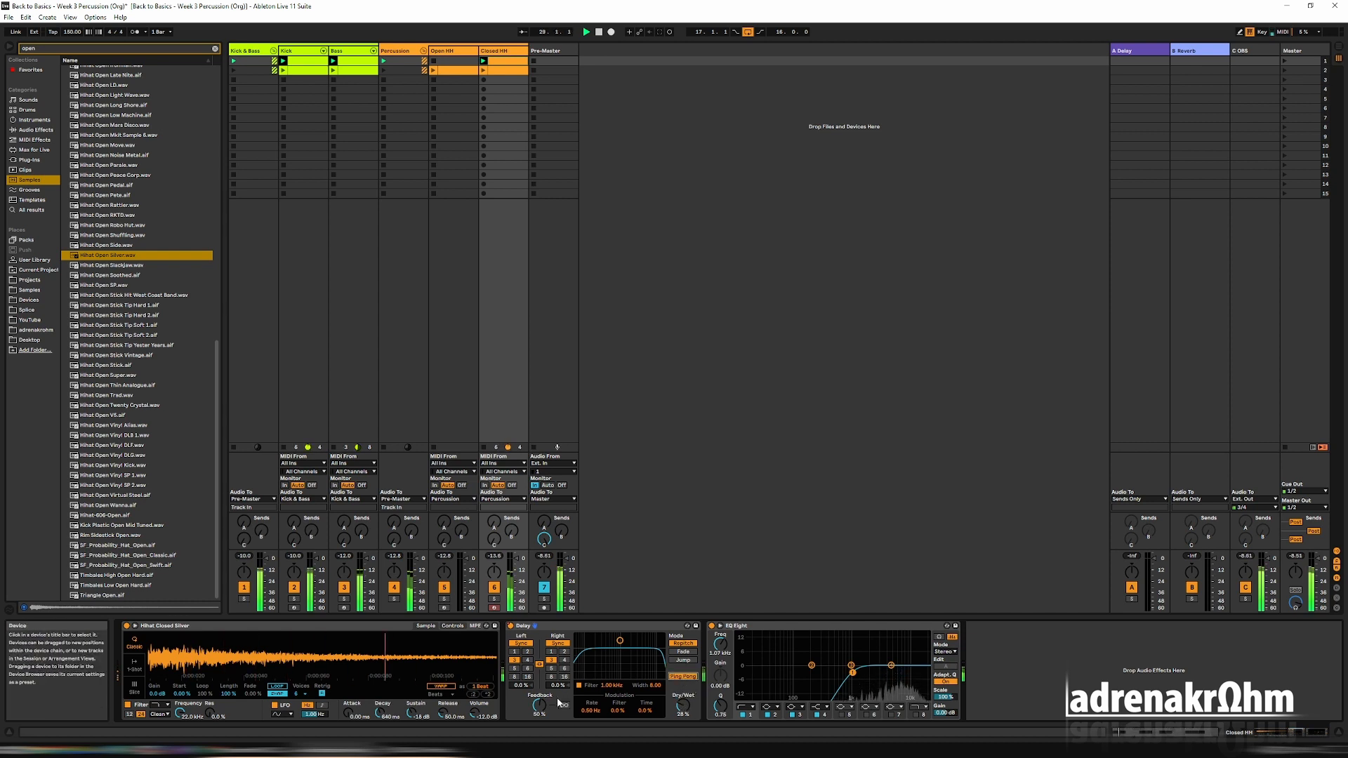
Lower the Delay's feedback to 37 %, raise its filter frequency while narrowing the band, and turn Ping Pong off.
drag(539, 705, 539, 713)
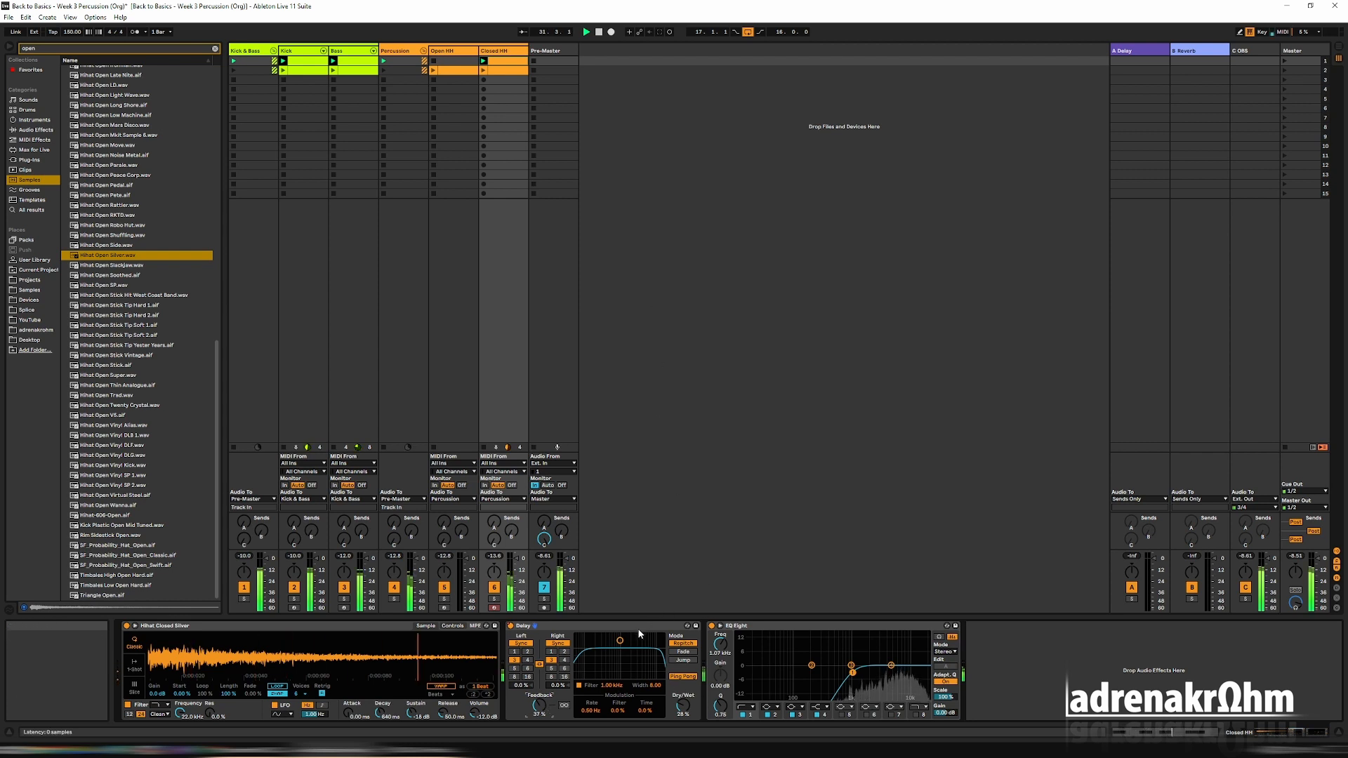
drag(620, 640, 637, 655)
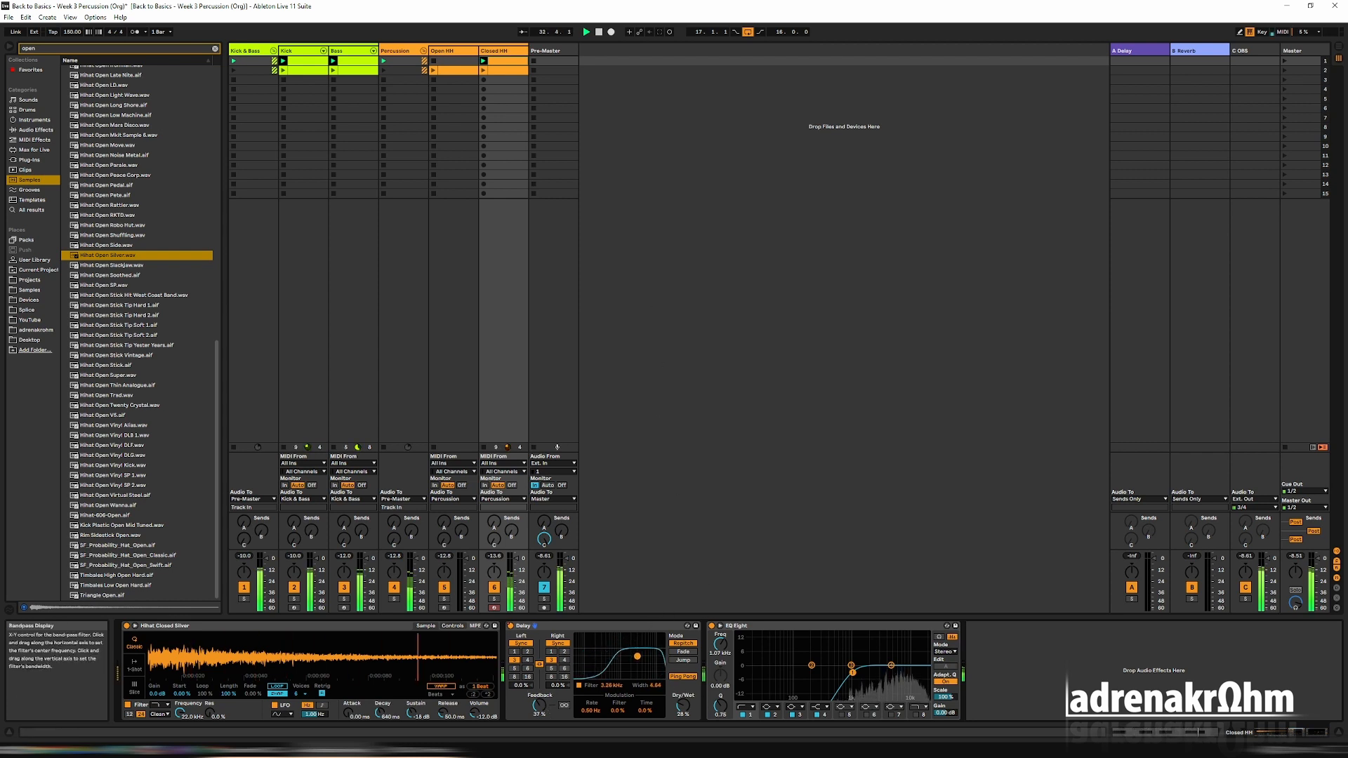
click(683, 677)
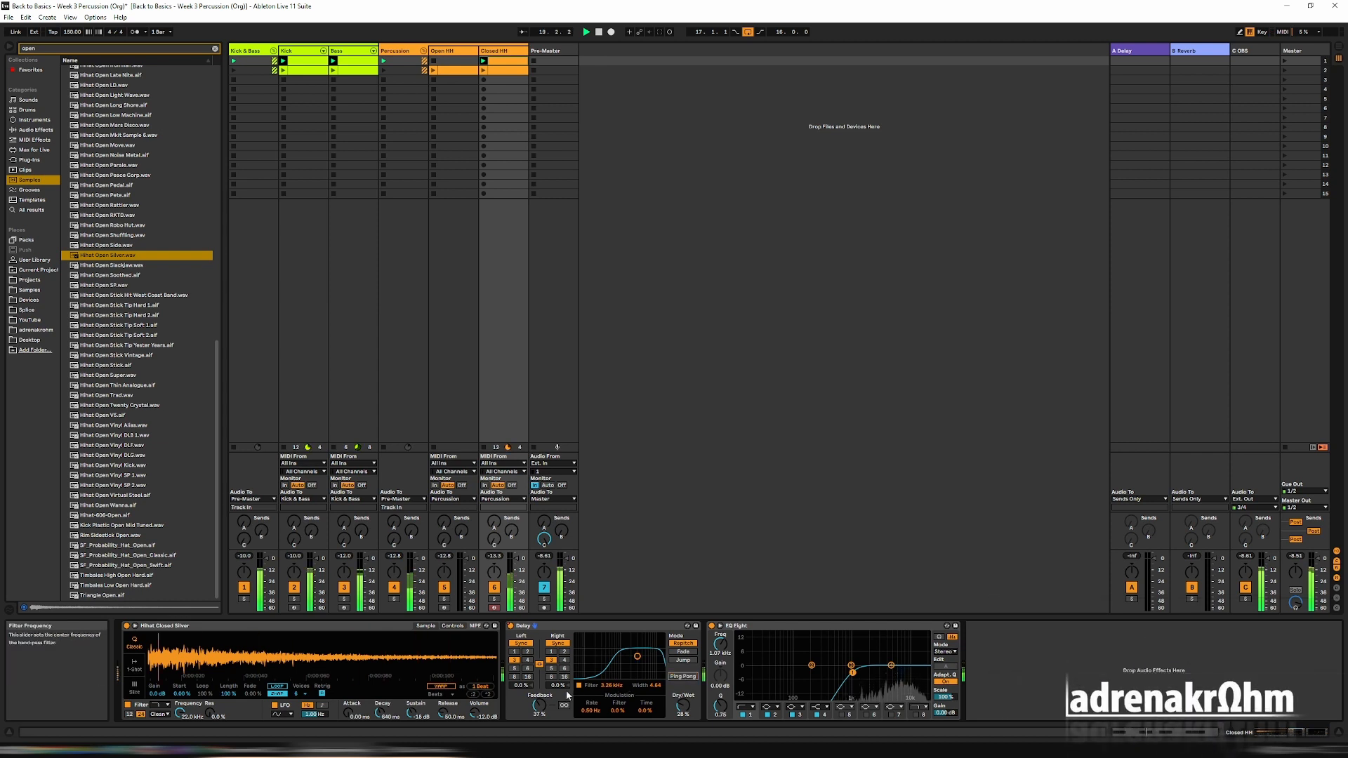
Raise the Delay's feedback to 53 % and fine-tune its Dry/Wet balance.
drag(540, 705, 539, 701)
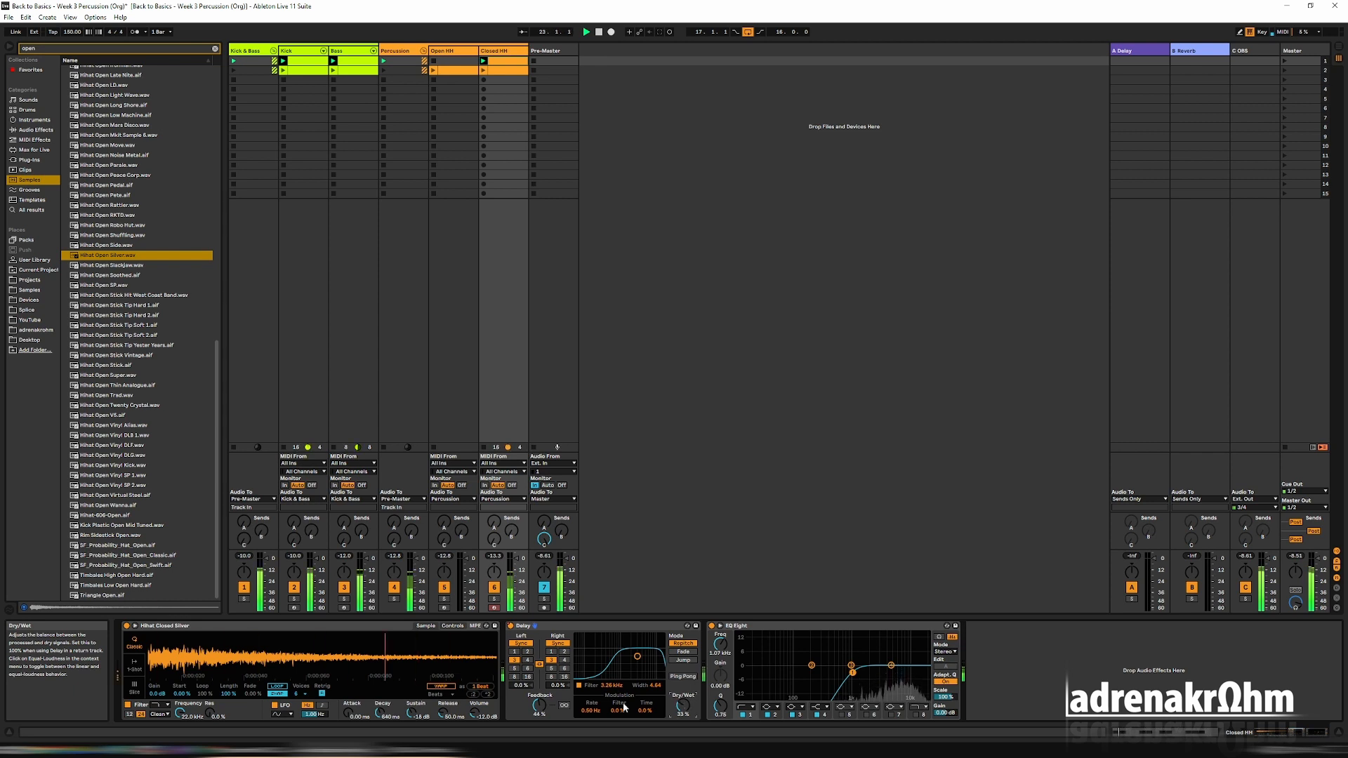
drag(539, 704, 539, 698)
drag(683, 705, 682, 709)
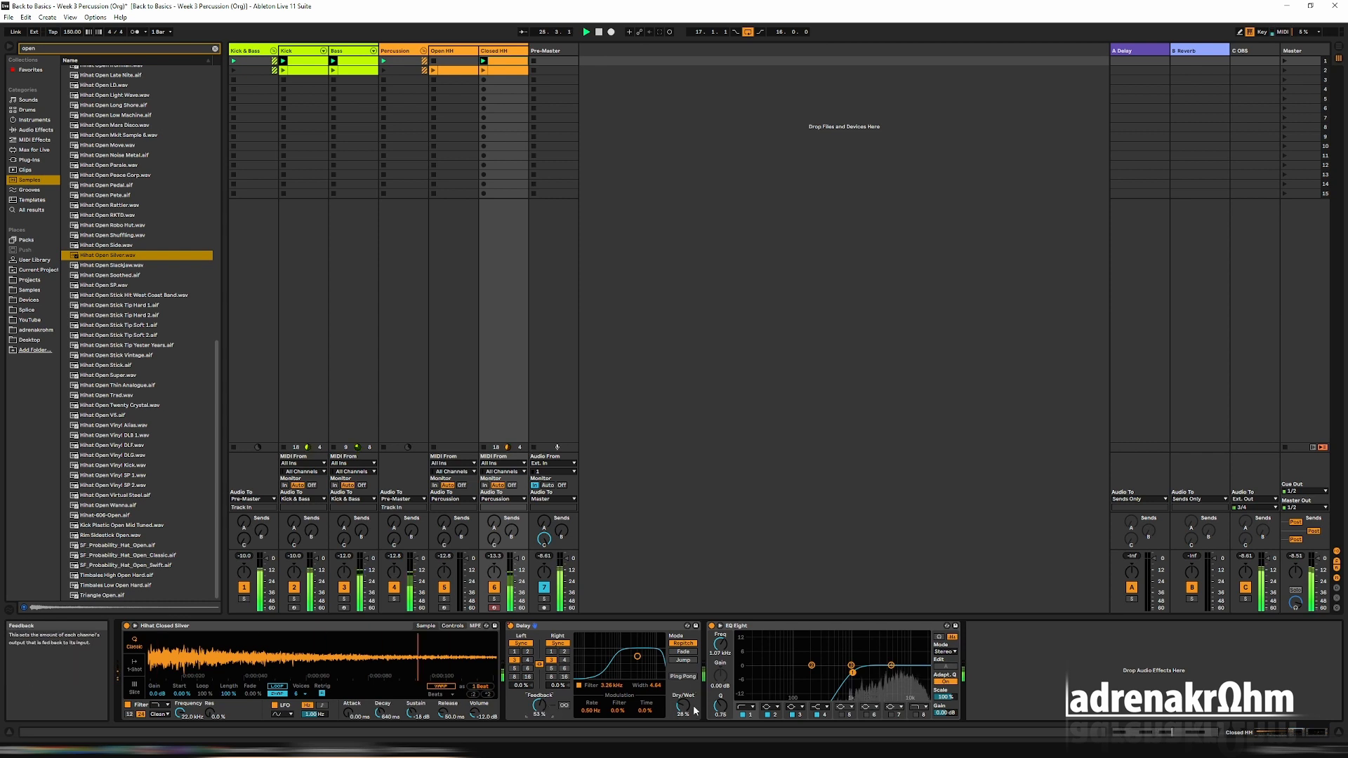
Extend the first scene's Closed HH clip to four bars and duplicate its one-bar note pattern to fill them.
key(shift+Tab)
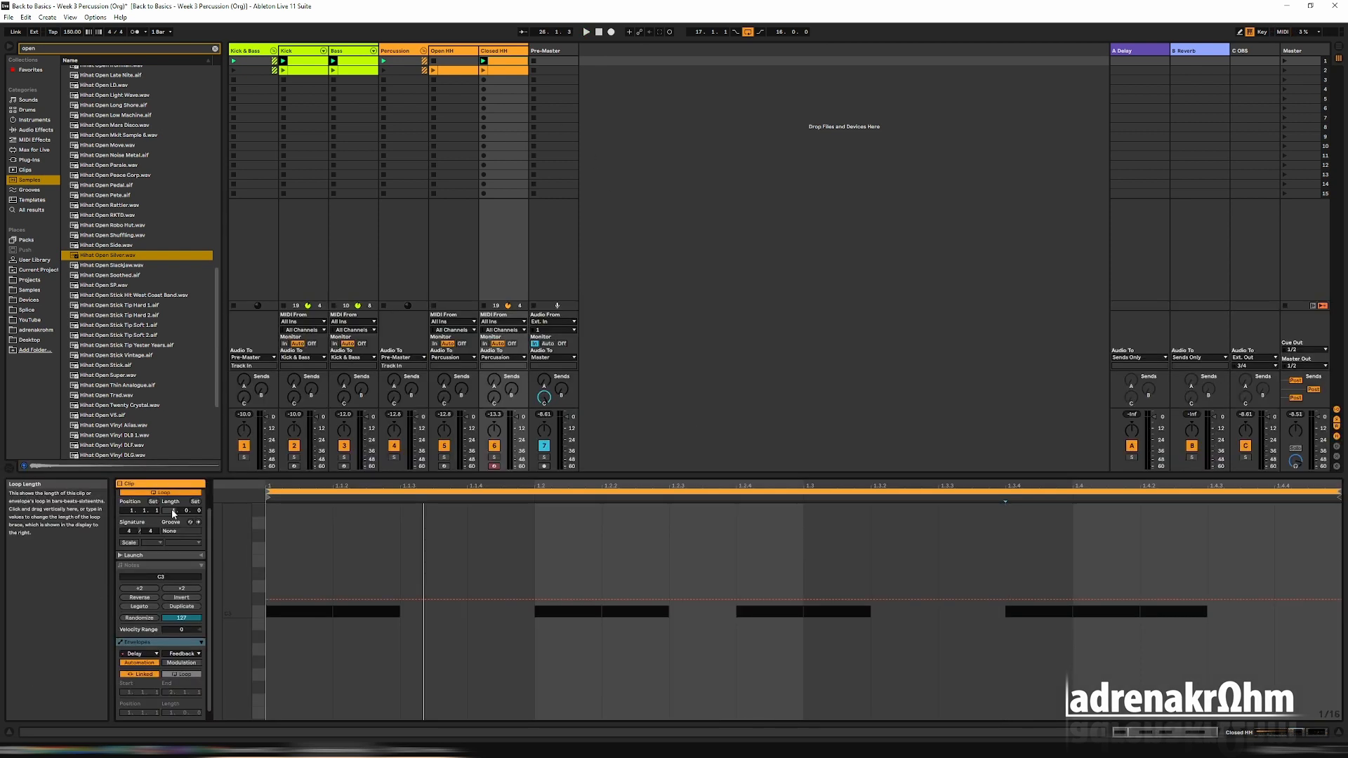
drag(174, 513, 174, 508)
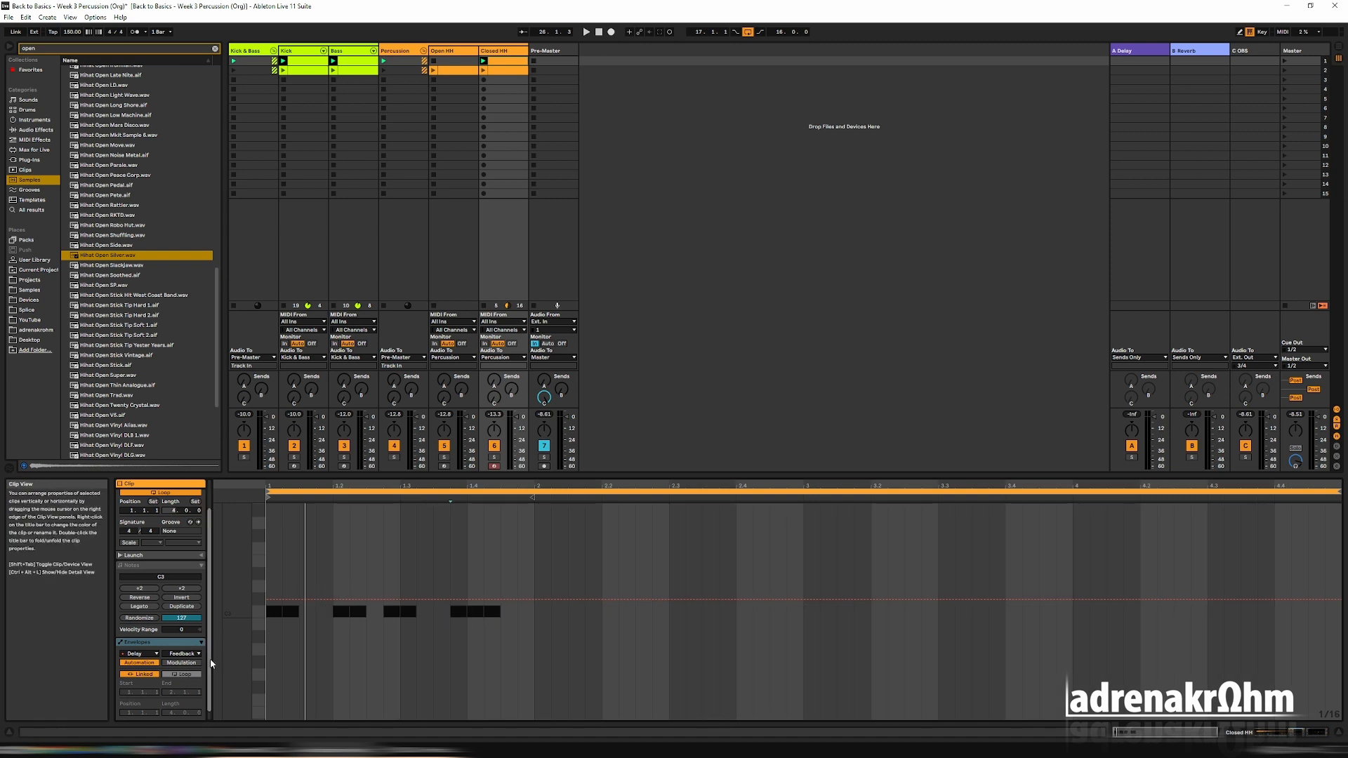
click(155, 555)
click(152, 597)
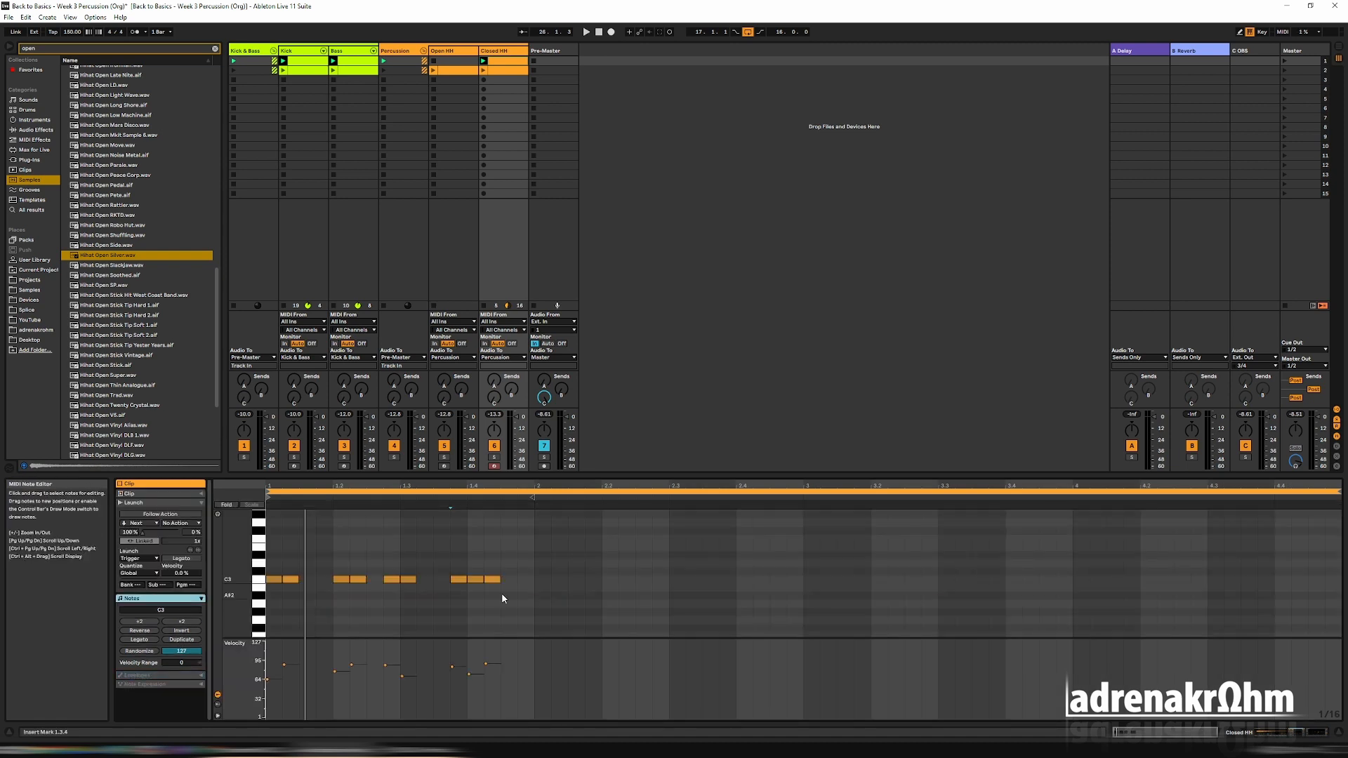
drag(525, 603, 265, 582)
key(ctrl+d)
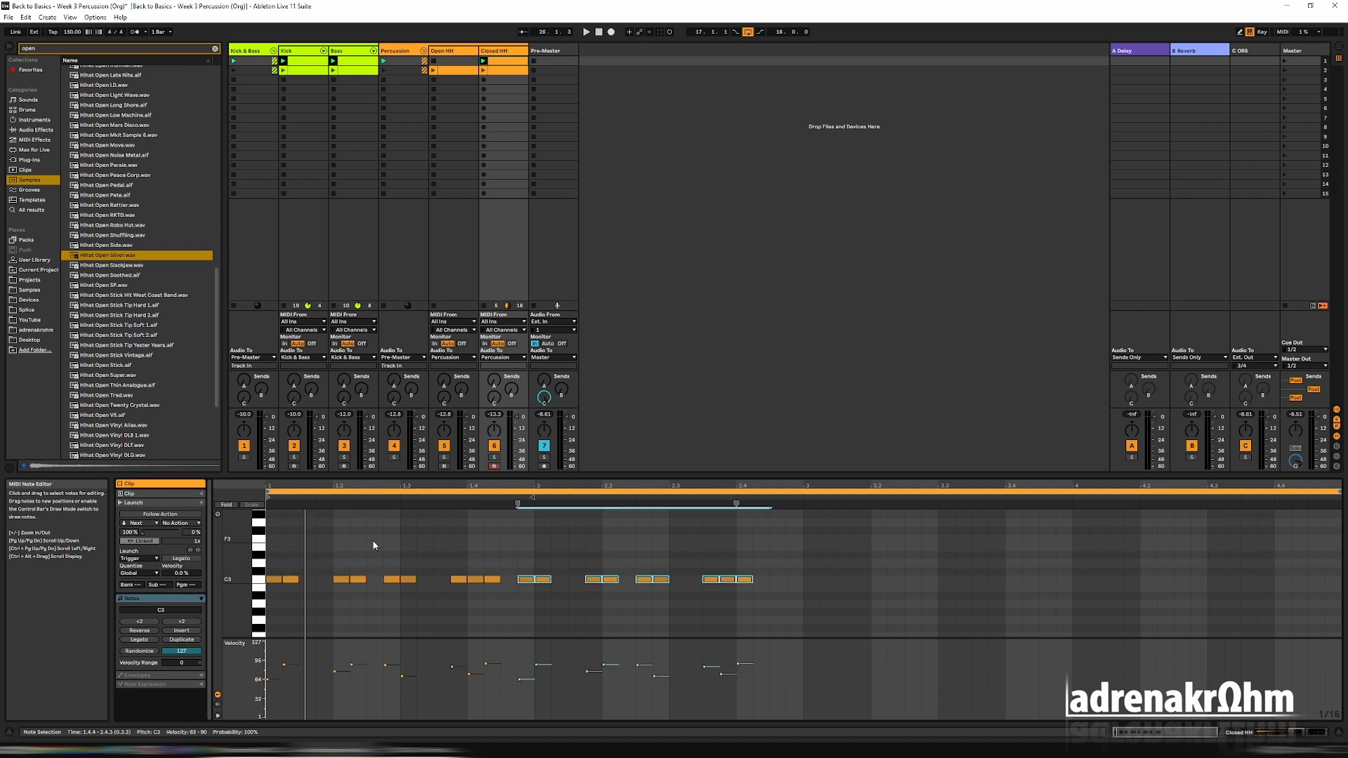
key(ctrl+d)
key(ctrl+d)
Play the Closed HH clip, delete the note at 2.4.1 and shorten the loop to bar 2.
key(space)
click(744, 580)
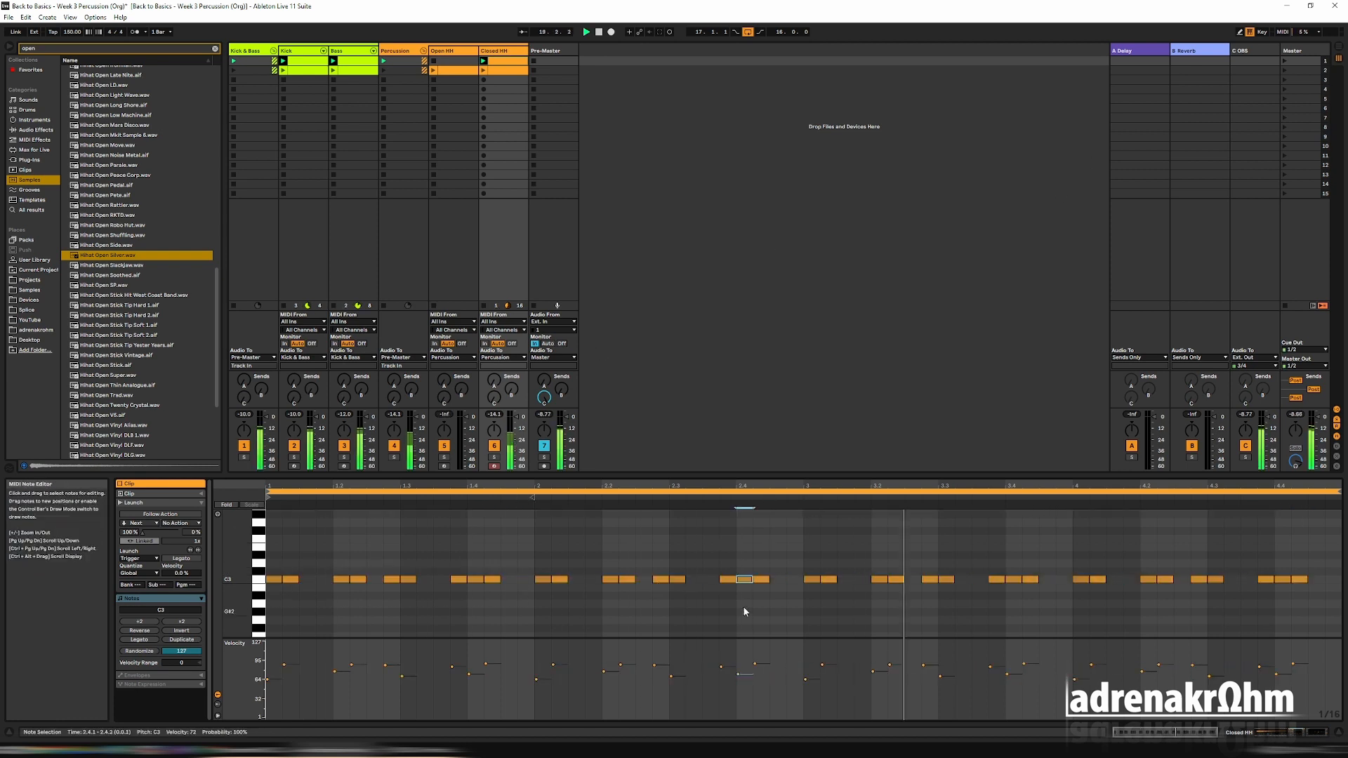
key(Delete)
drag(268, 492, 542, 523)
drag(1339, 492, 814, 491)
In bar 2, add a note at 2.1.4, delete the one at 2.2.1, and re-add a note at 2.4.1 with a raised velocity.
click(685, 491)
drag(662, 665, 593, 670)
double_click(600, 580)
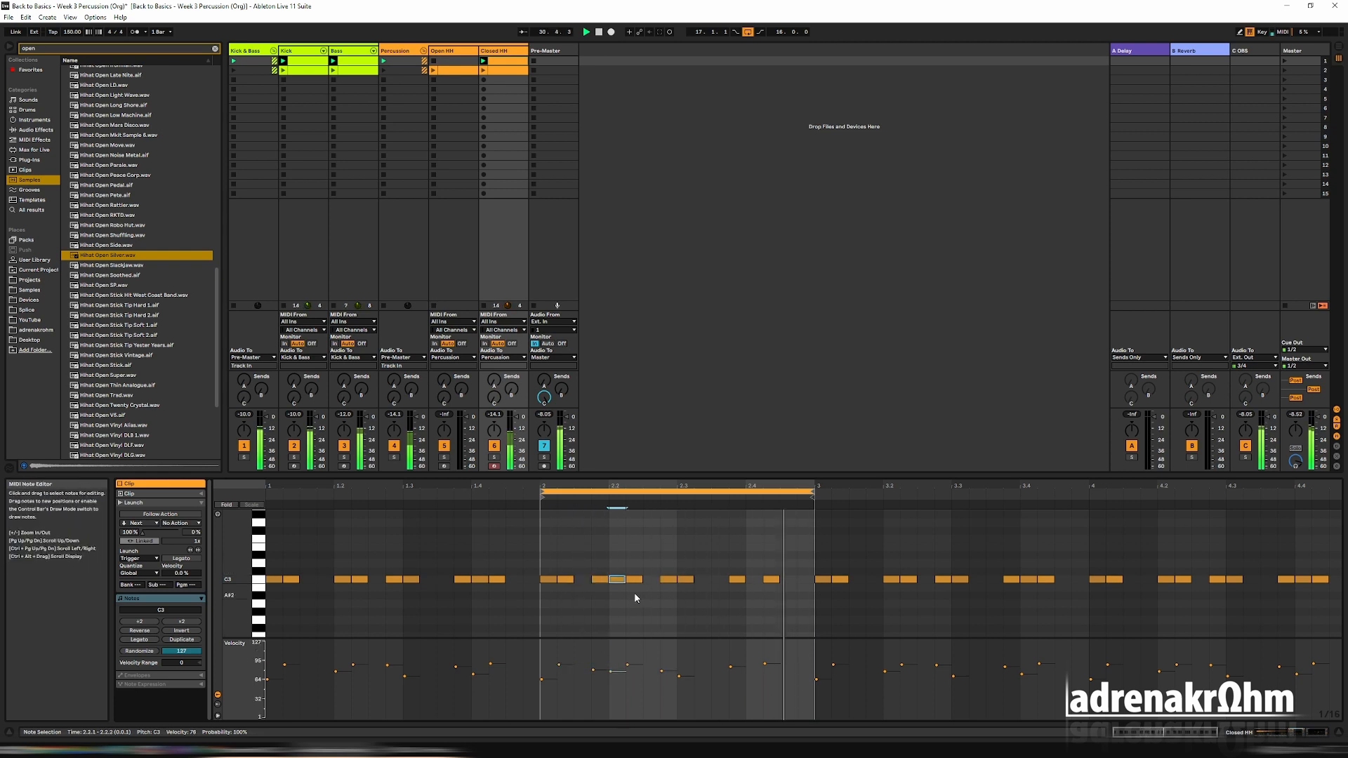
double_click(618, 580)
double_click(754, 580)
drag(748, 677, 749, 668)
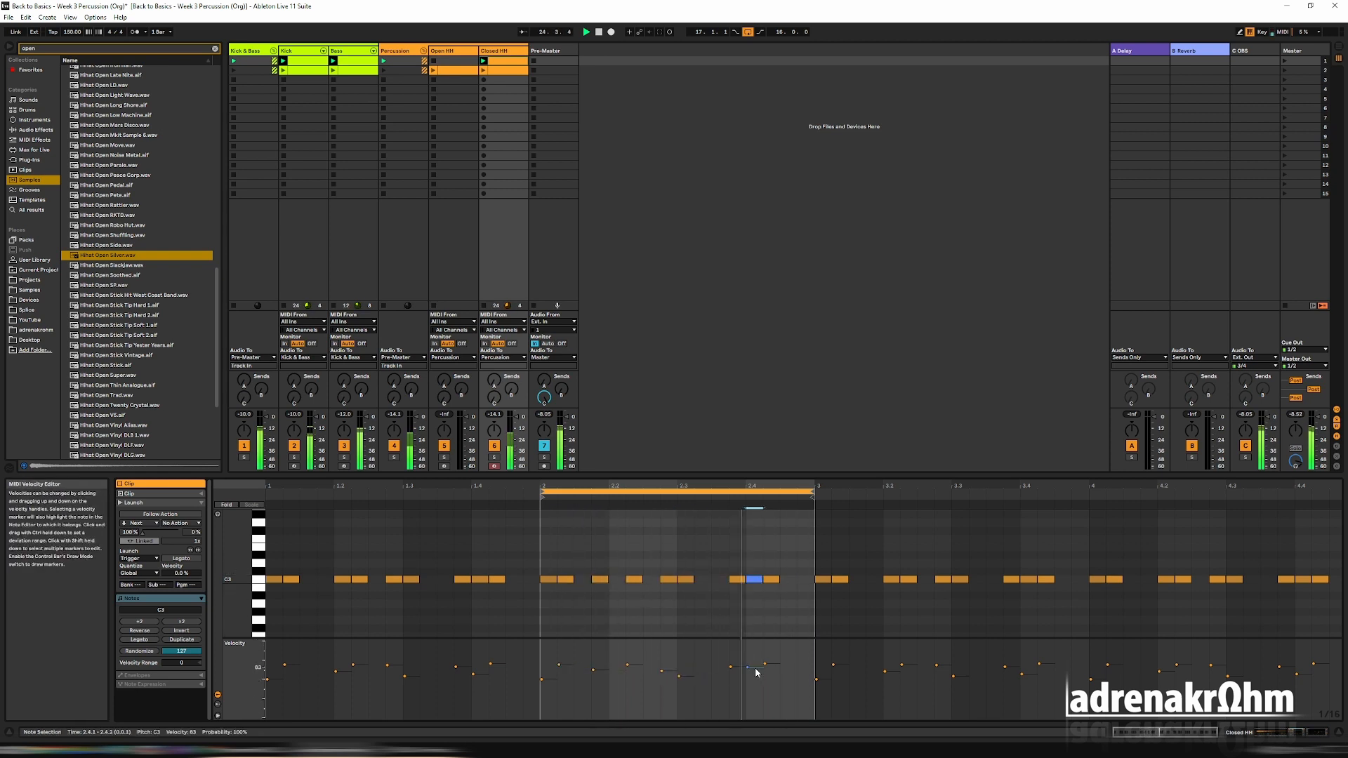
Loop bar 3 and vary its pattern by adding notes at 3.1.4 and 3.3.2 and deleting those at 3.2.2 and 3.3.4.
drag(608, 491, 880, 492)
double_click(873, 581)
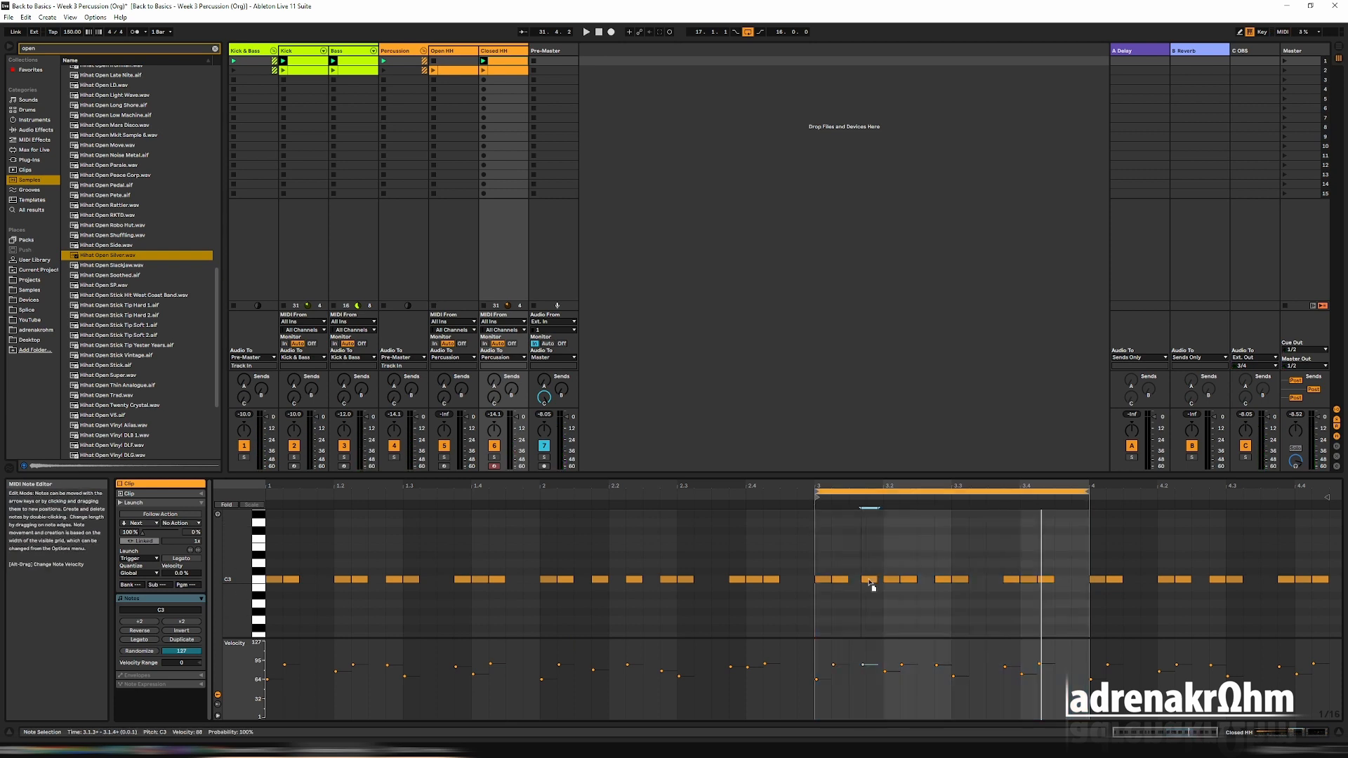
key(space)
double_click(909, 581)
double_click(976, 580)
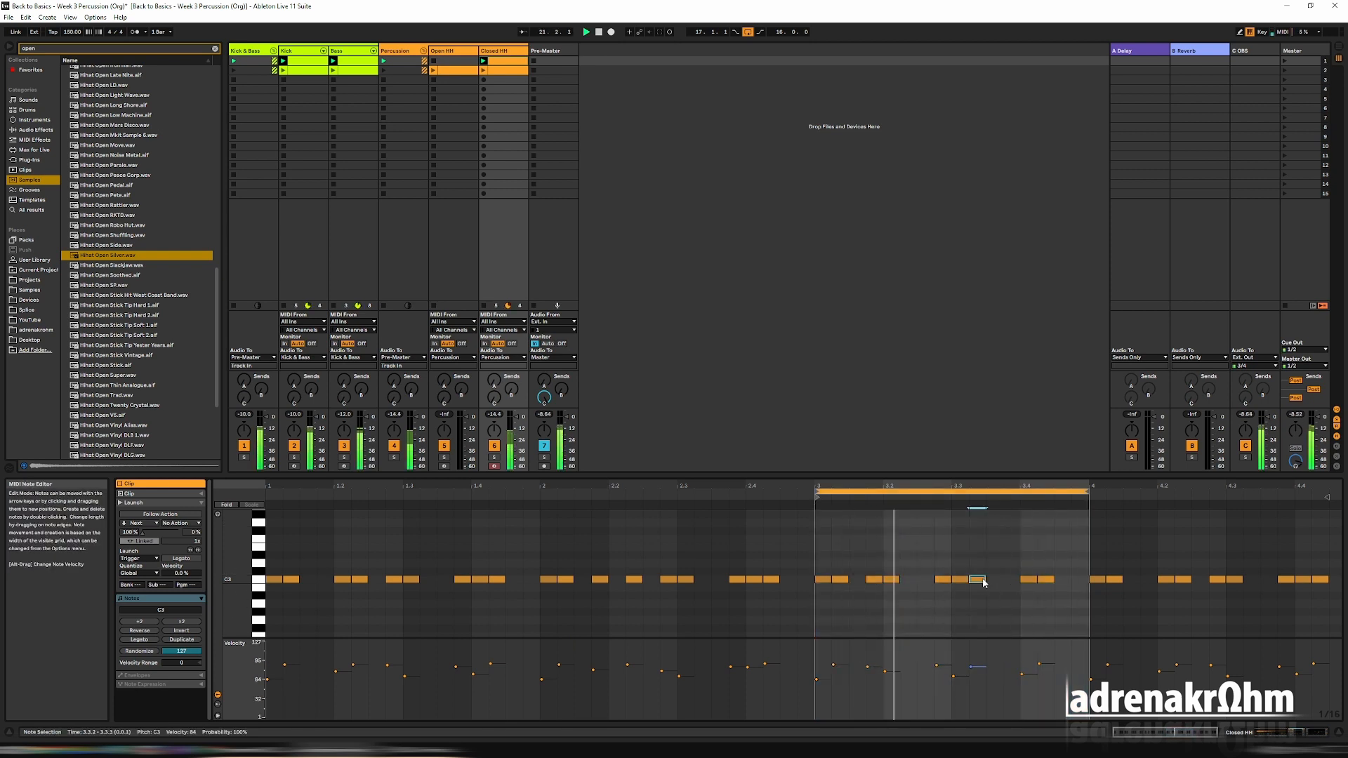
double_click(1012, 580)
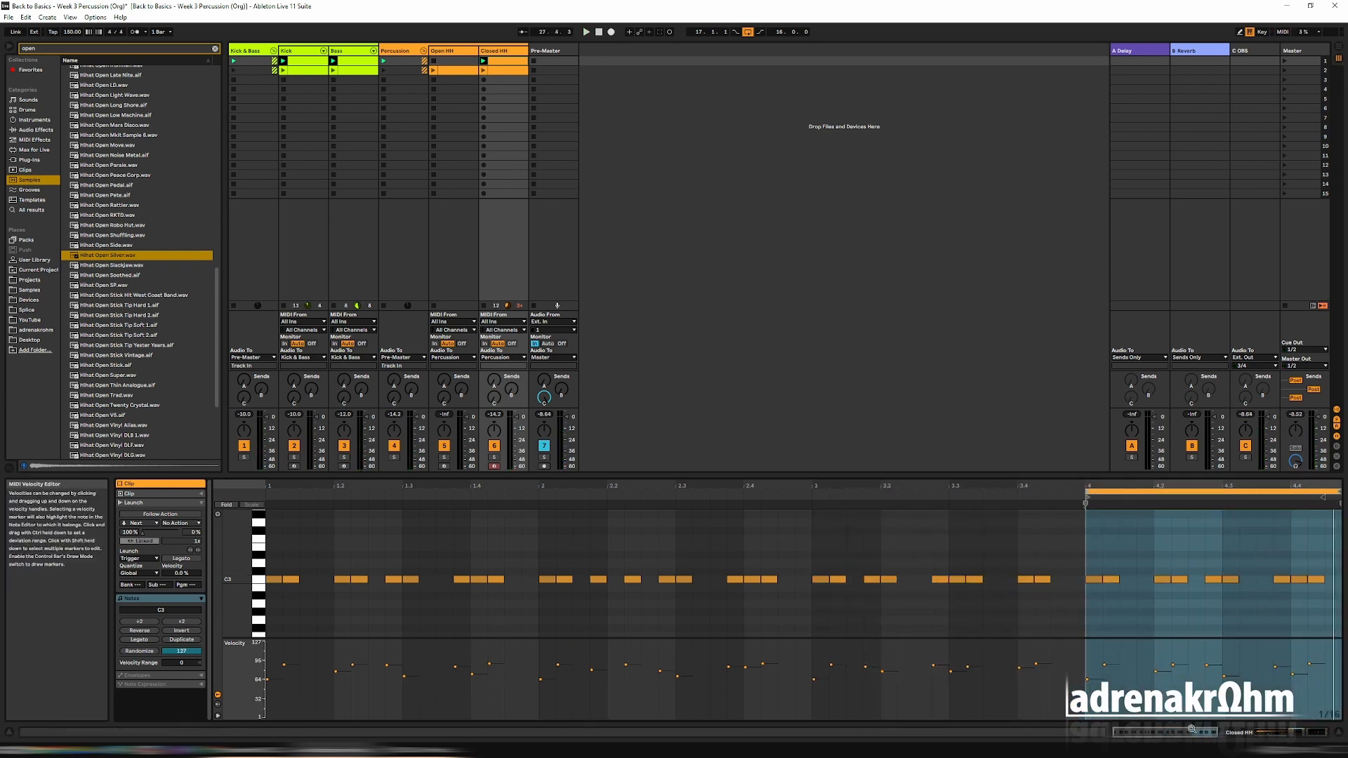
Vary bar 4 by adding notes at 4.1.4 and 4.3.2 and deleting 4.2.1, and extend the loop back over all four bars.
key(space)
click(1145, 579)
double_click(1162, 579)
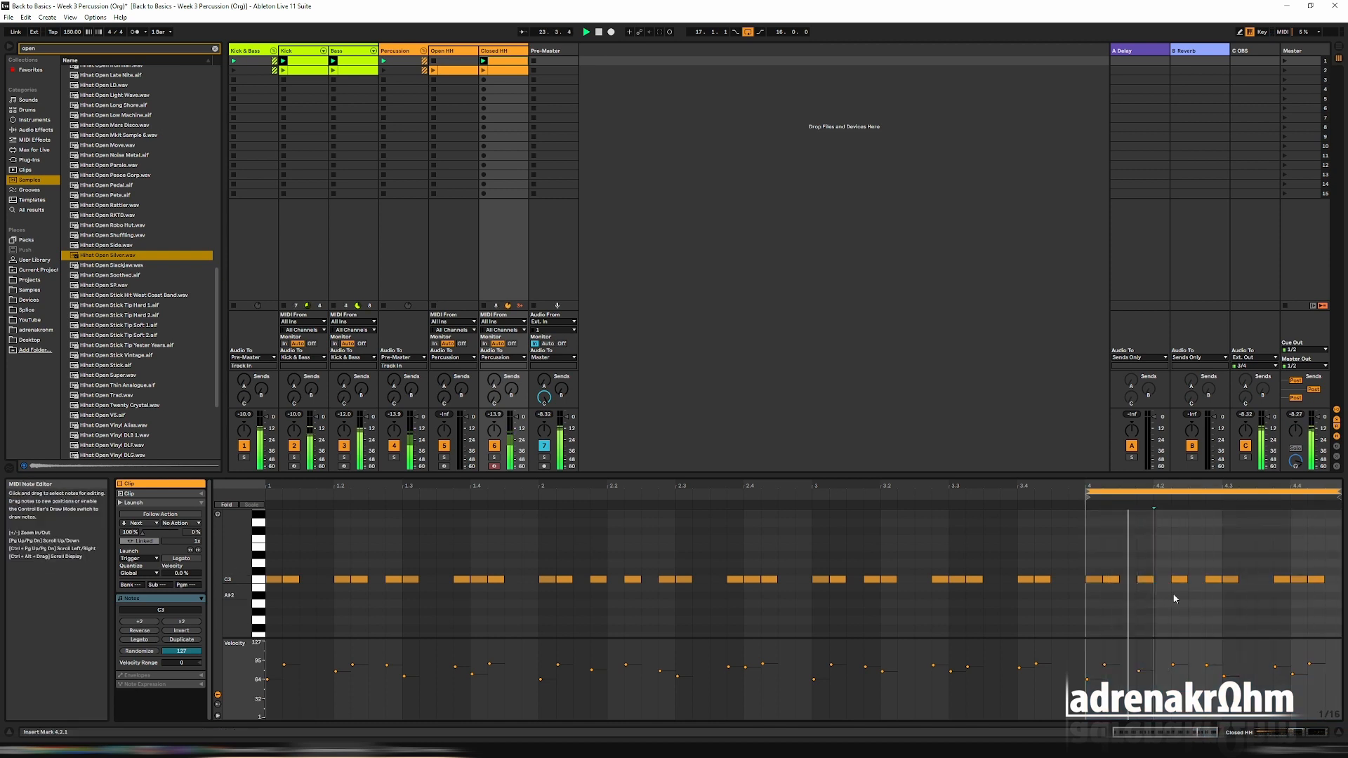
double_click(1248, 579)
drag(1240, 677, 1275, 671)
key(space)
drag(1088, 493, 267, 492)
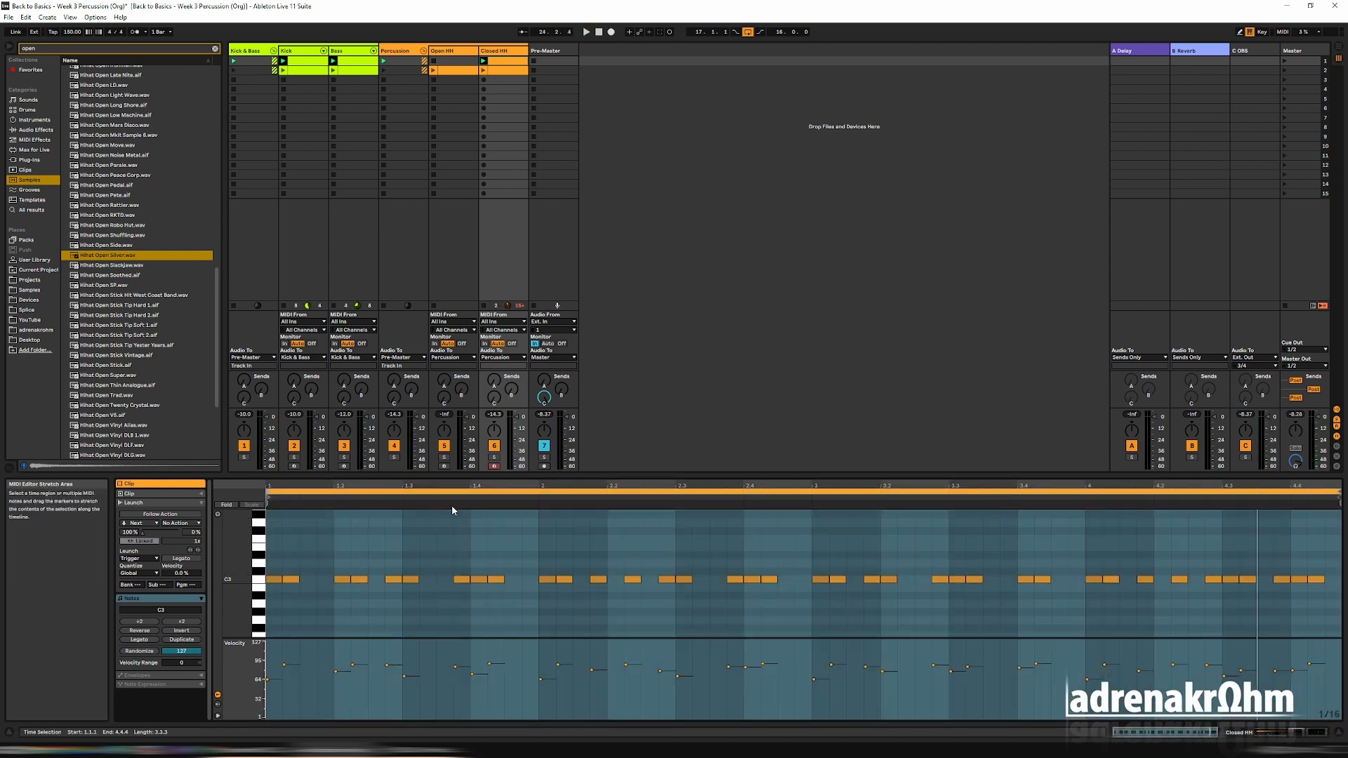
Play the Closed HH clip and adjust its Delay's dry/wet and feedback, trying Ping Pong mode and switching it back off.
key(space)
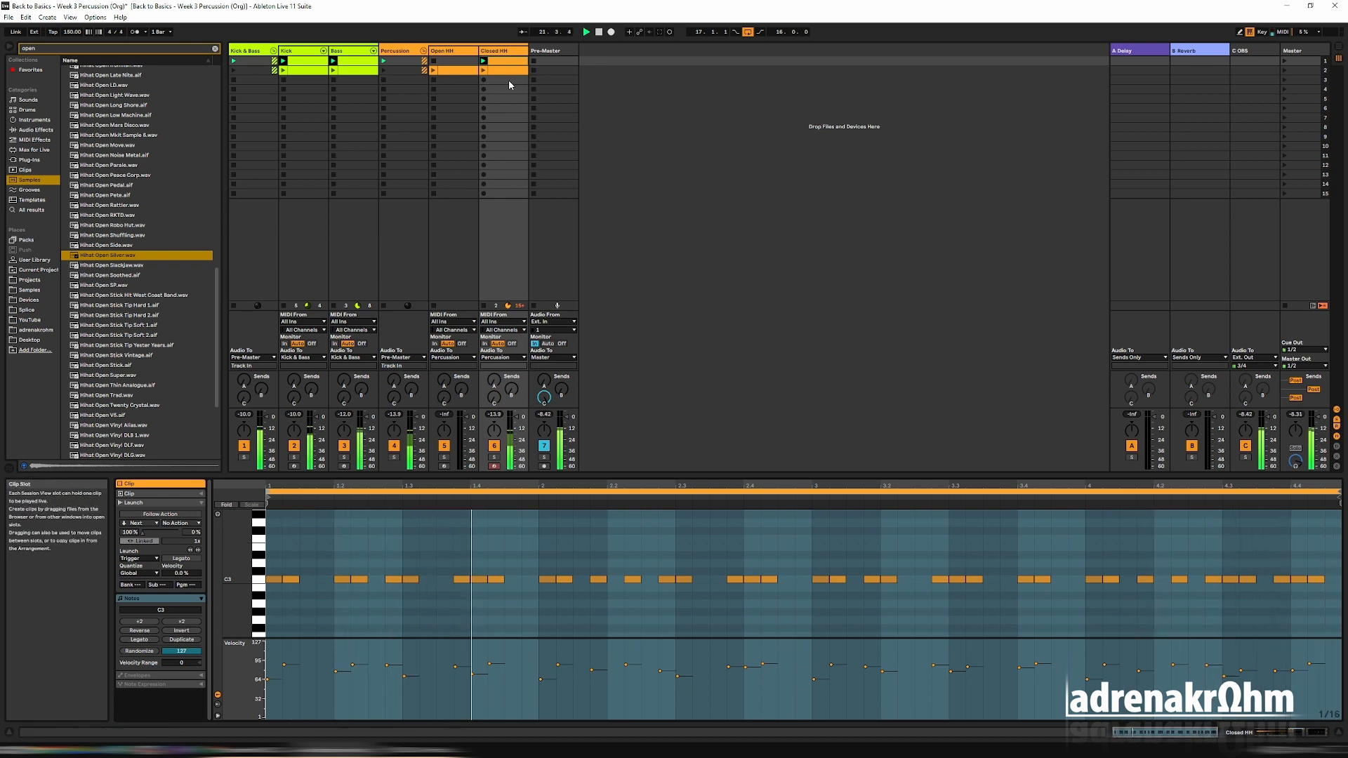
key(shift+Tab)
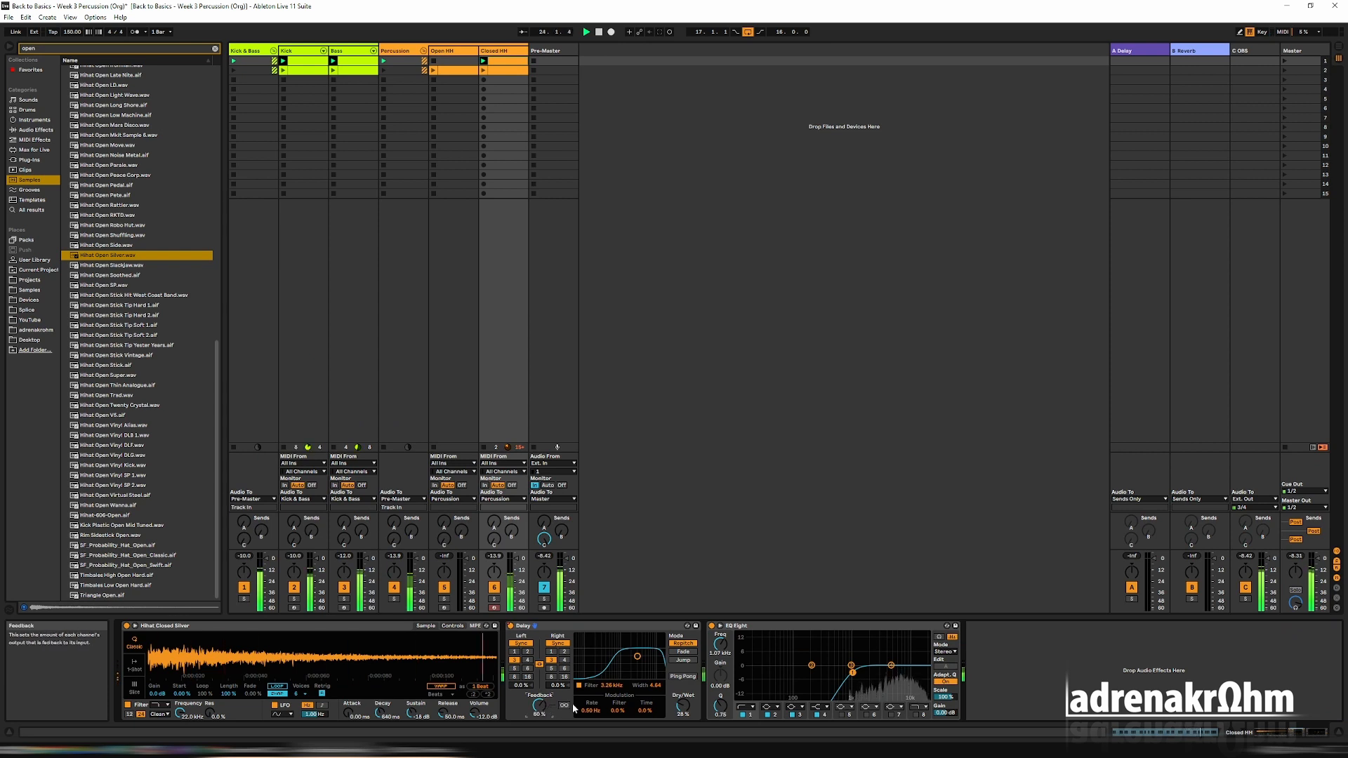
drag(684, 716, 683, 709)
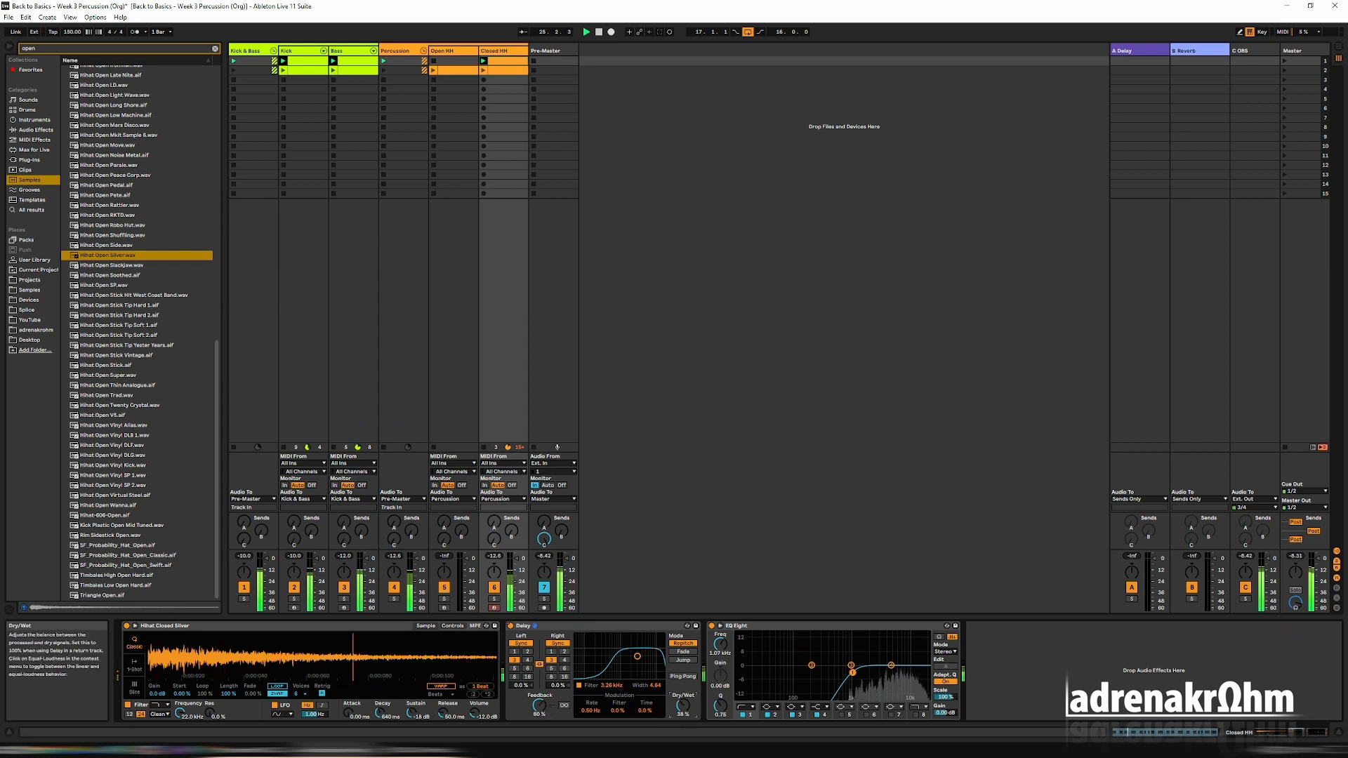
click(688, 677)
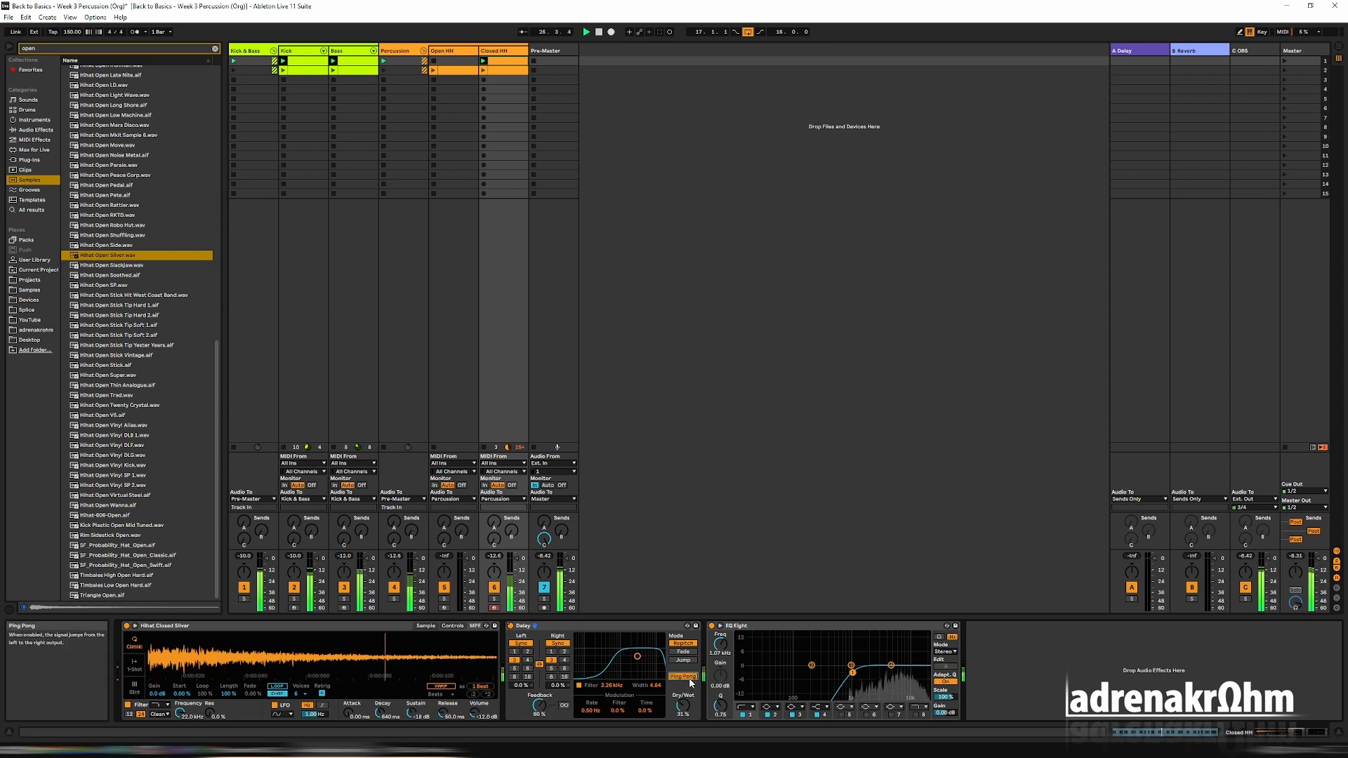
drag(539, 705, 538, 723)
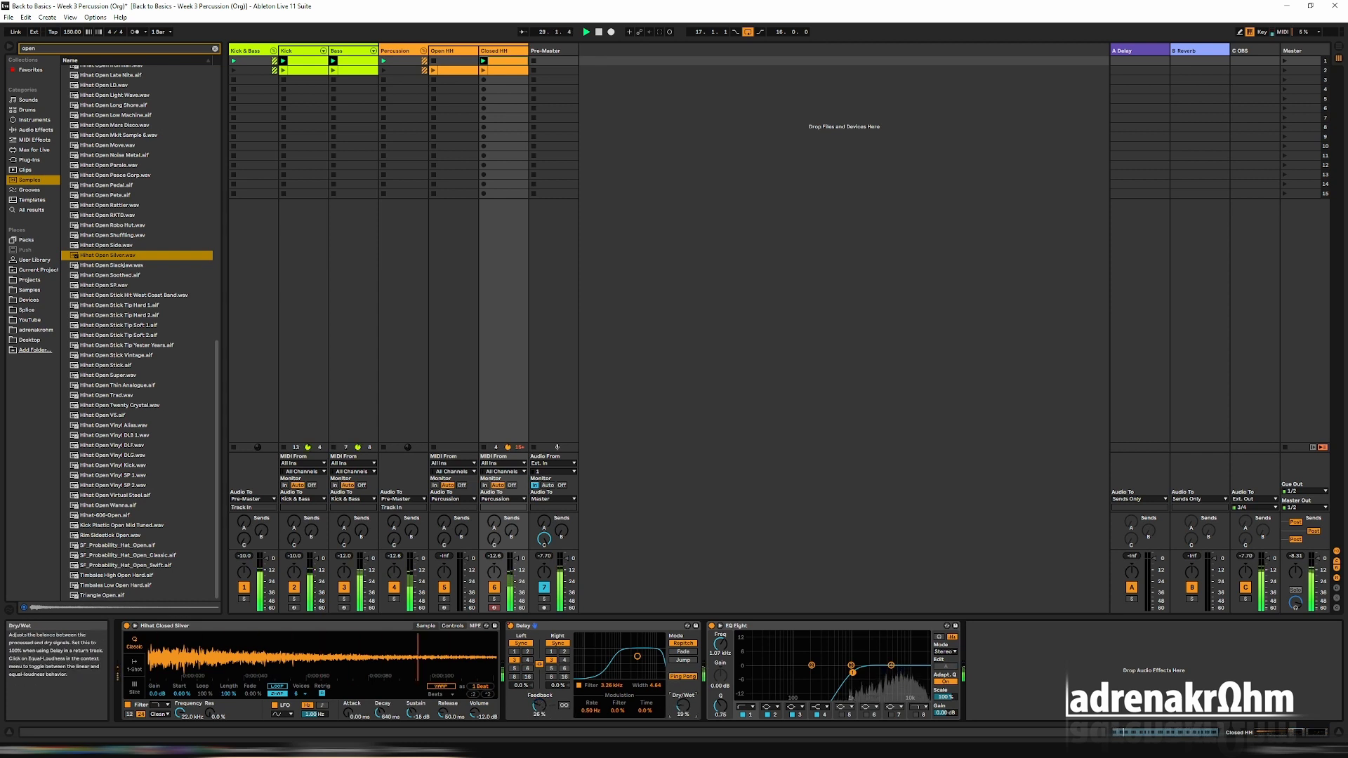
click(691, 678)
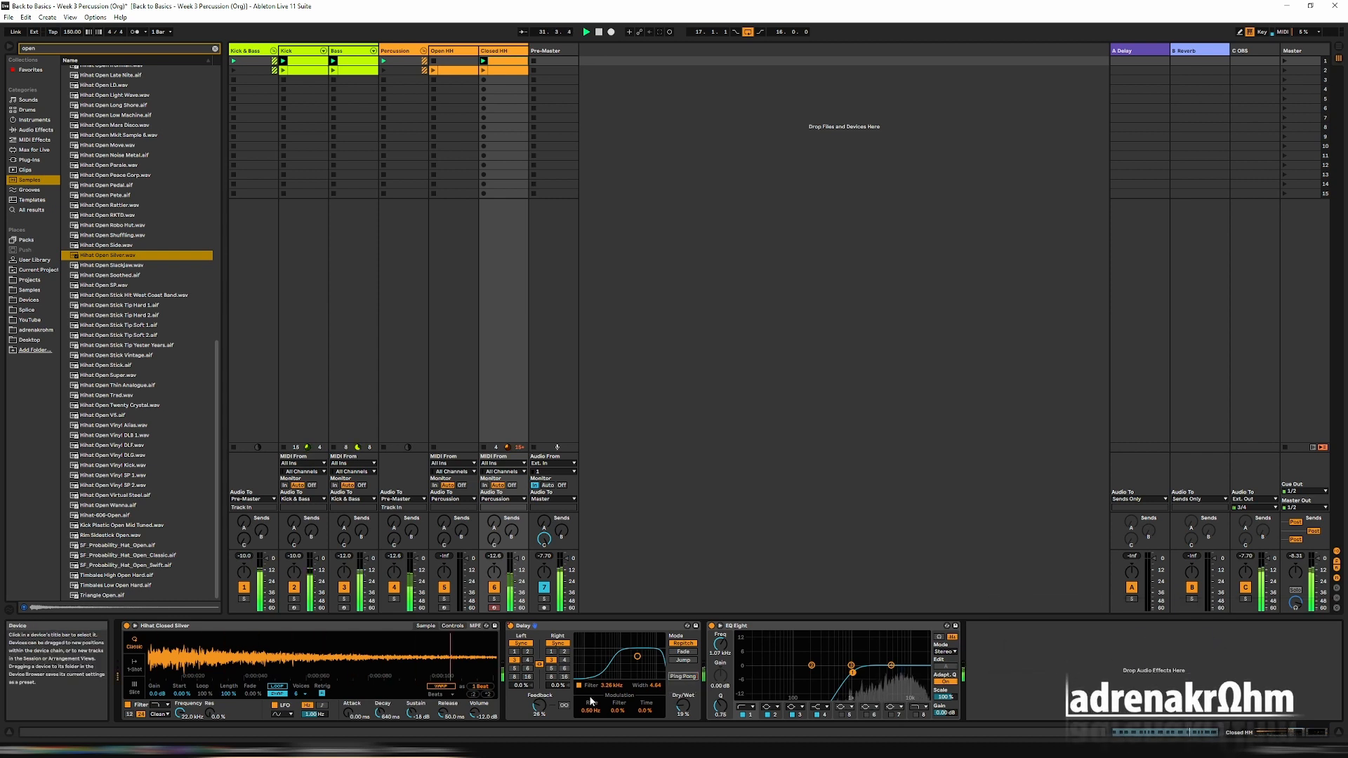
drag(539, 705, 539, 695)
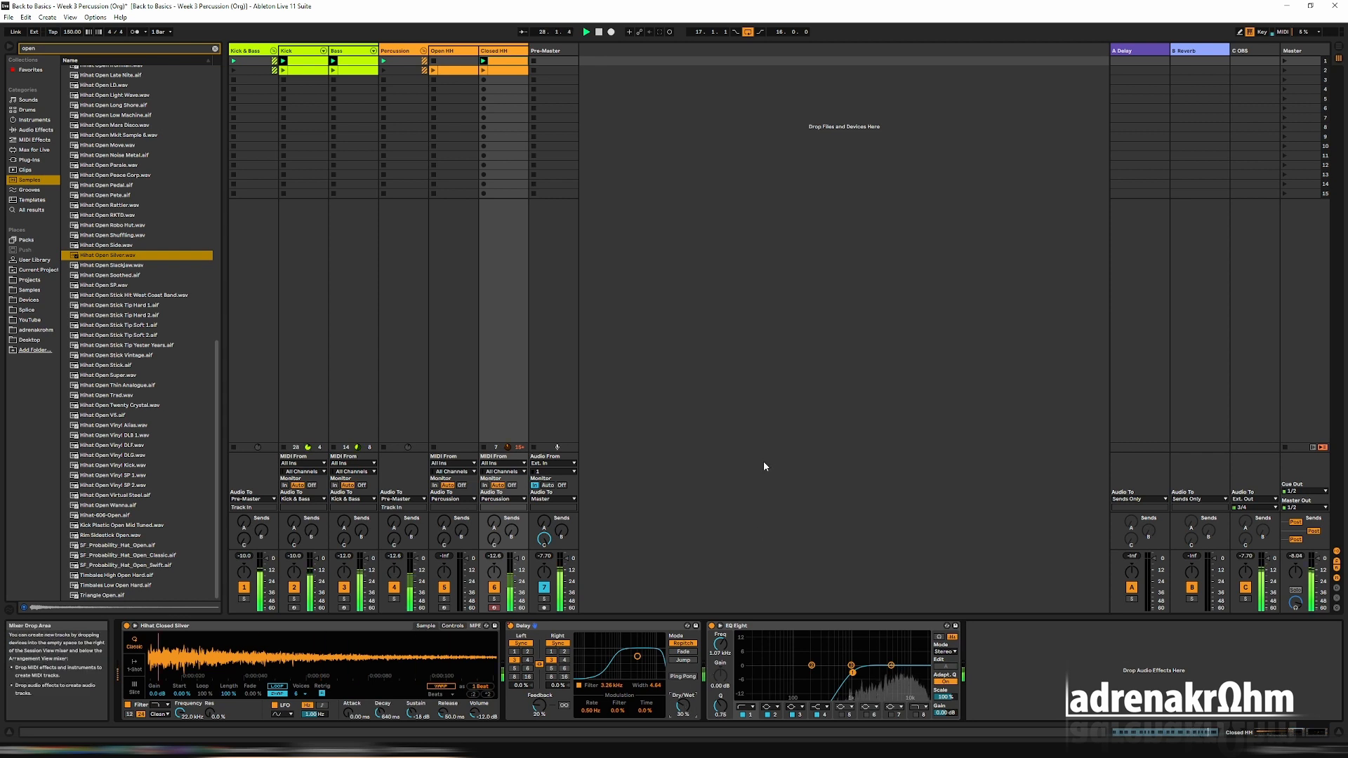
Launch scene 2, reduce the decay and sustain of the Open HH sampler, and launch scene 1 again.
click(1284, 70)
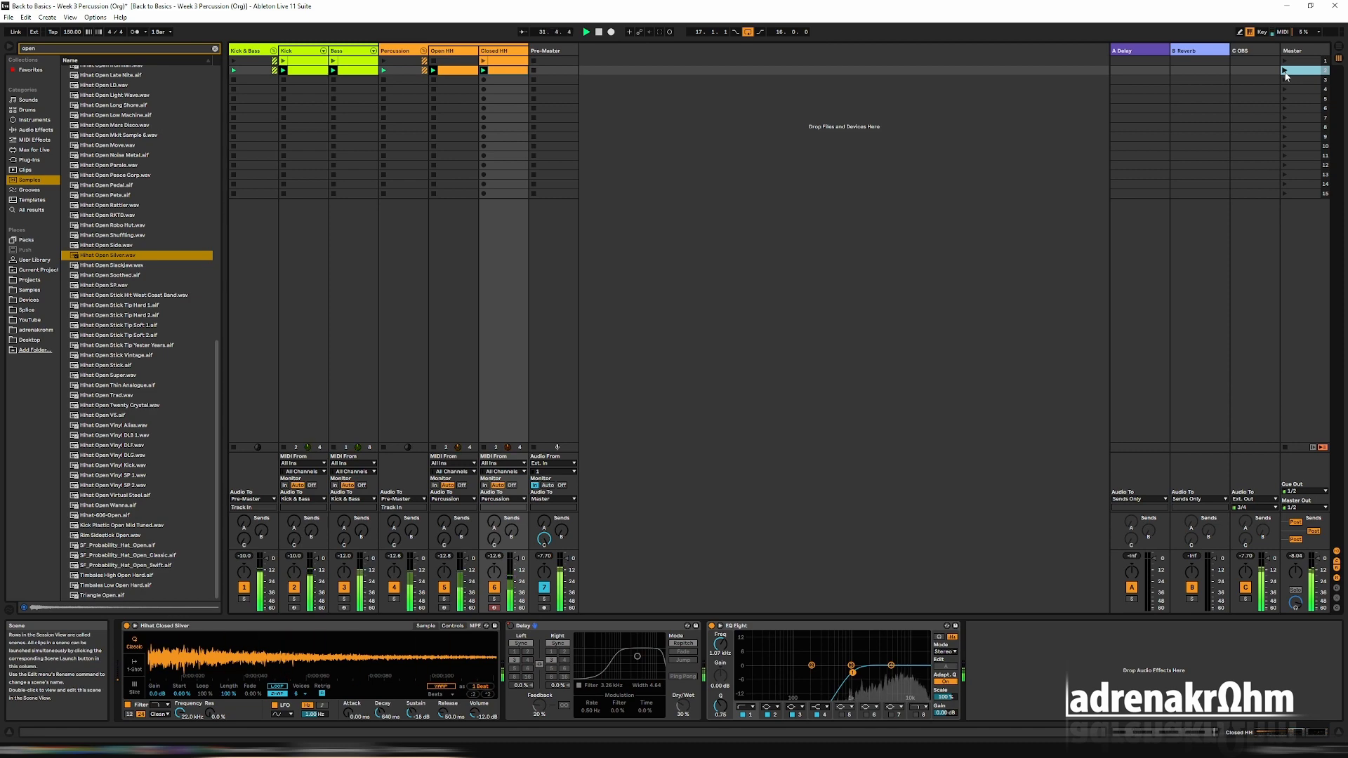
double_click(460, 71)
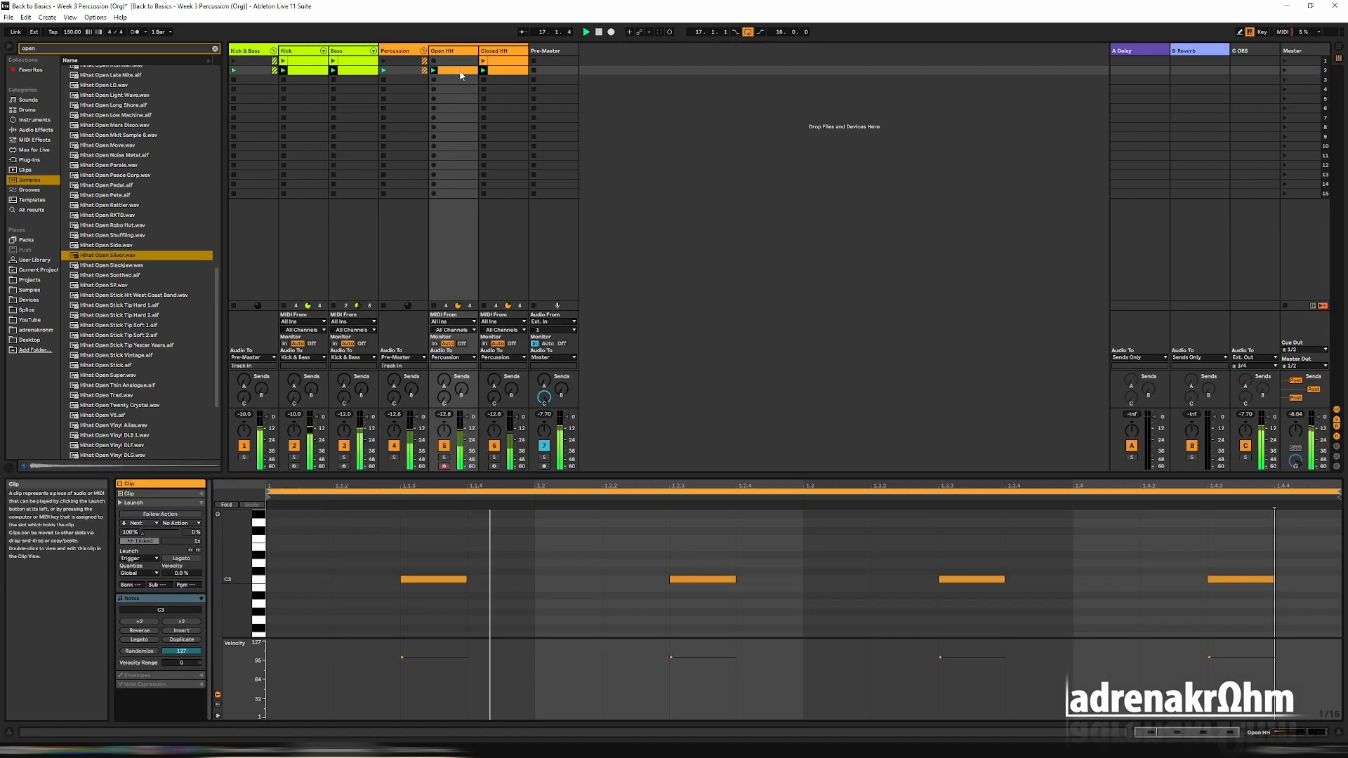
double_click(453, 52)
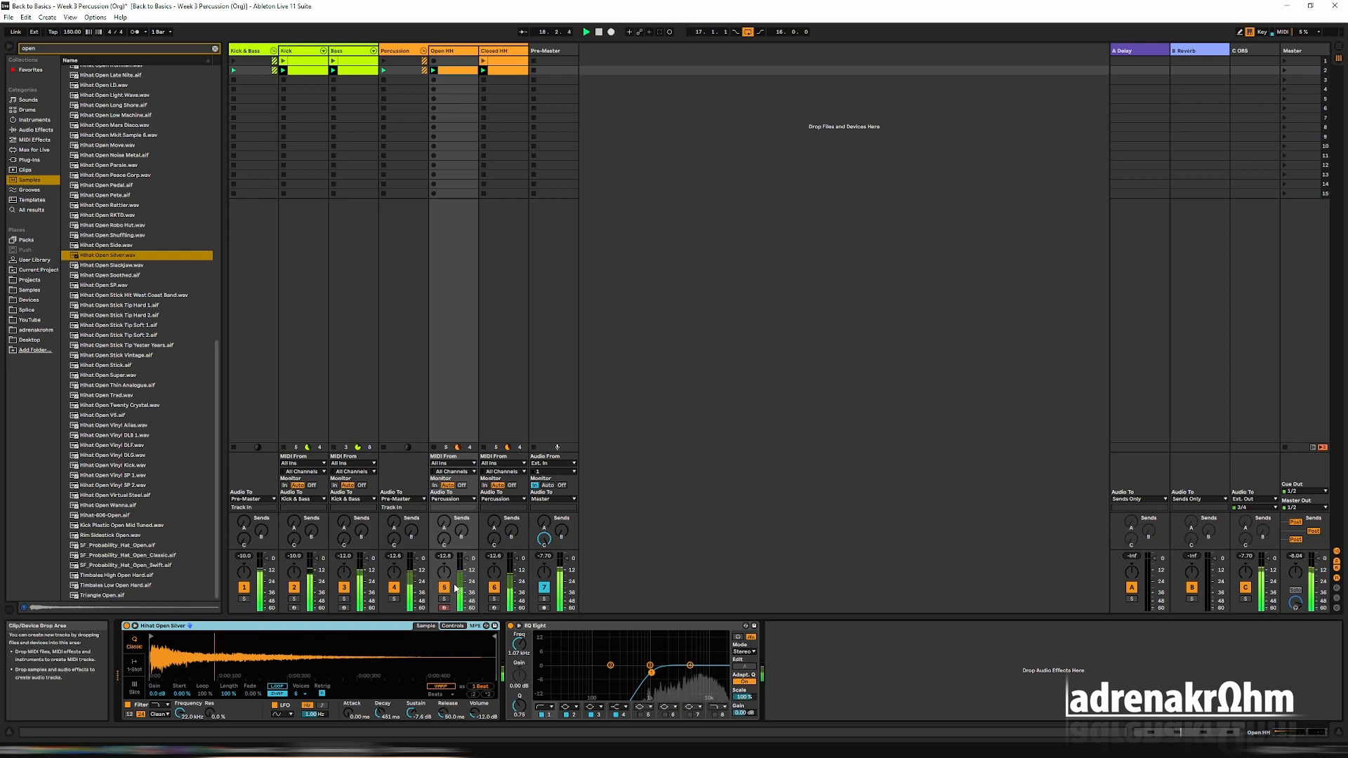
drag(411, 714, 378, 718)
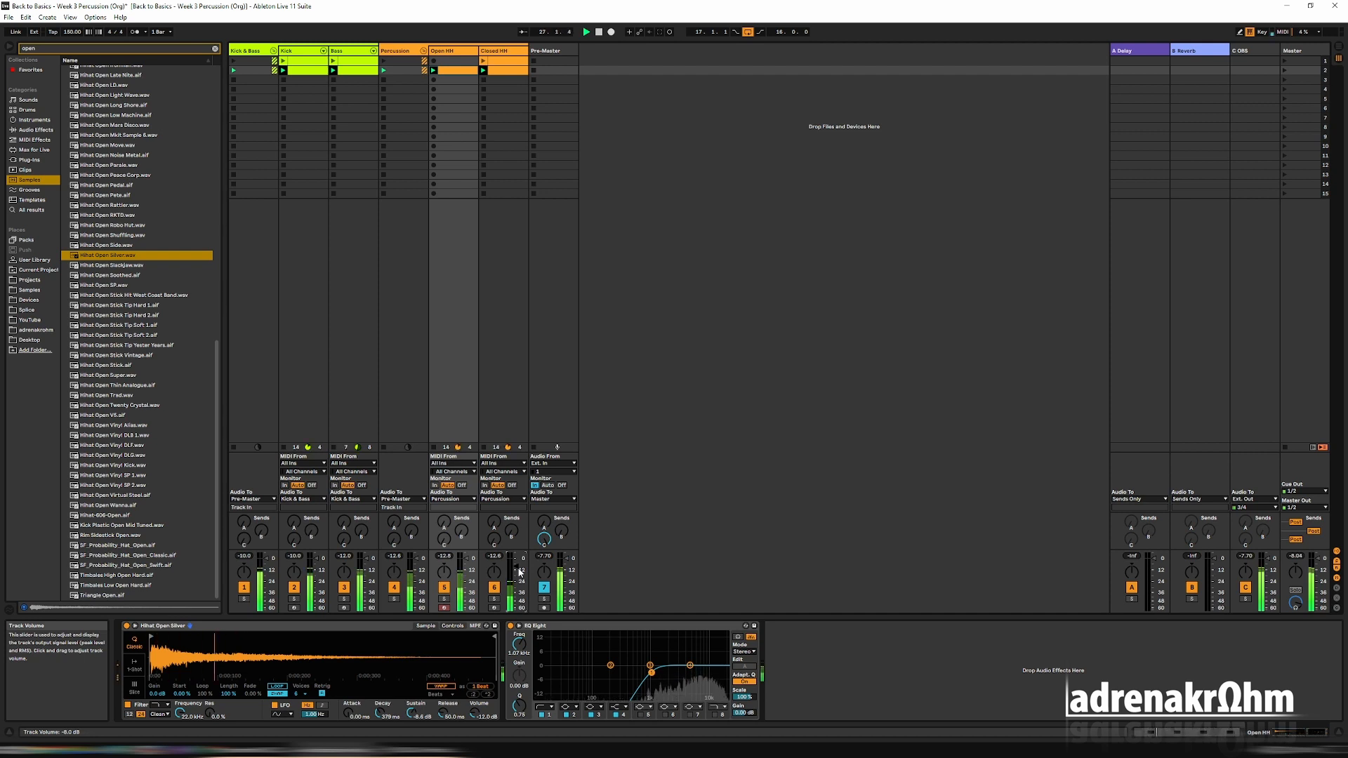
click(1284, 60)
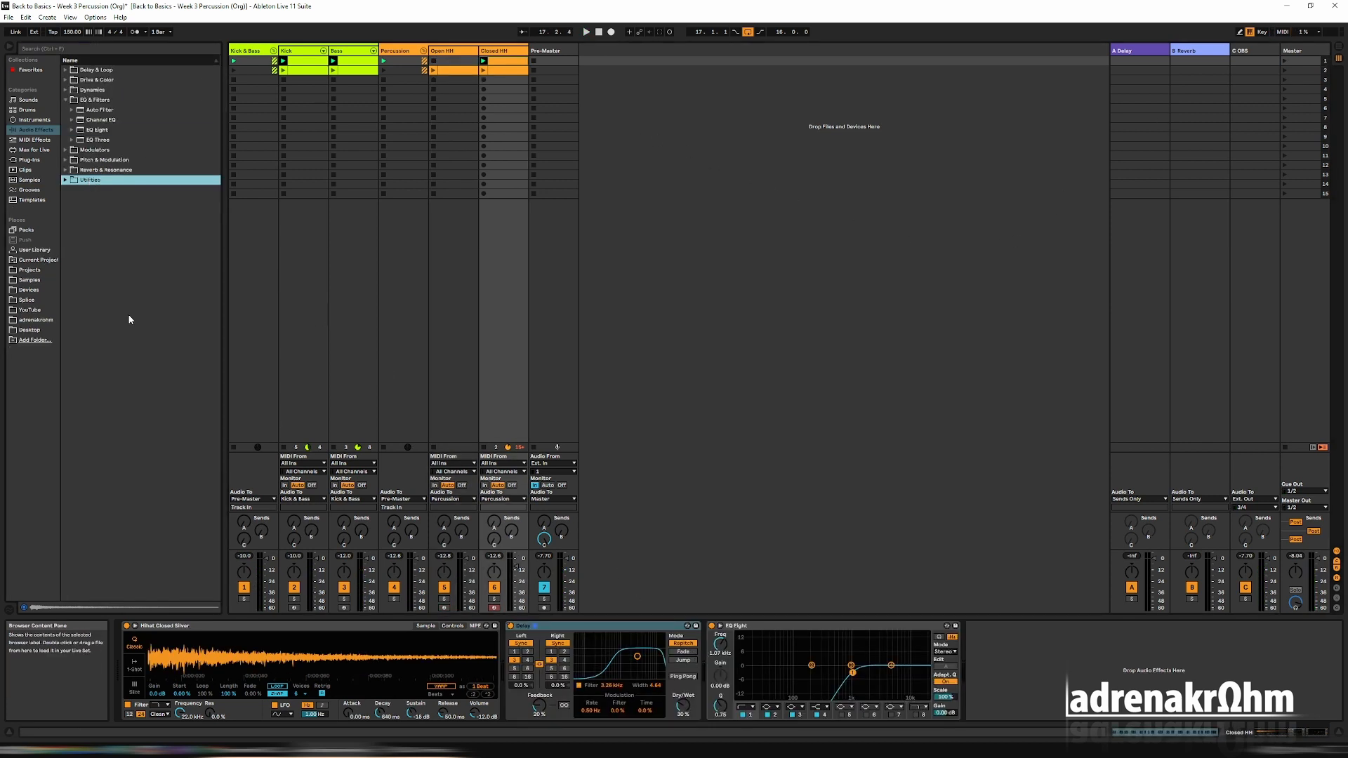
Insert a Utility after the Delay on the Closed HH track and group the two into an Audio Effect Rack.
click(64, 180)
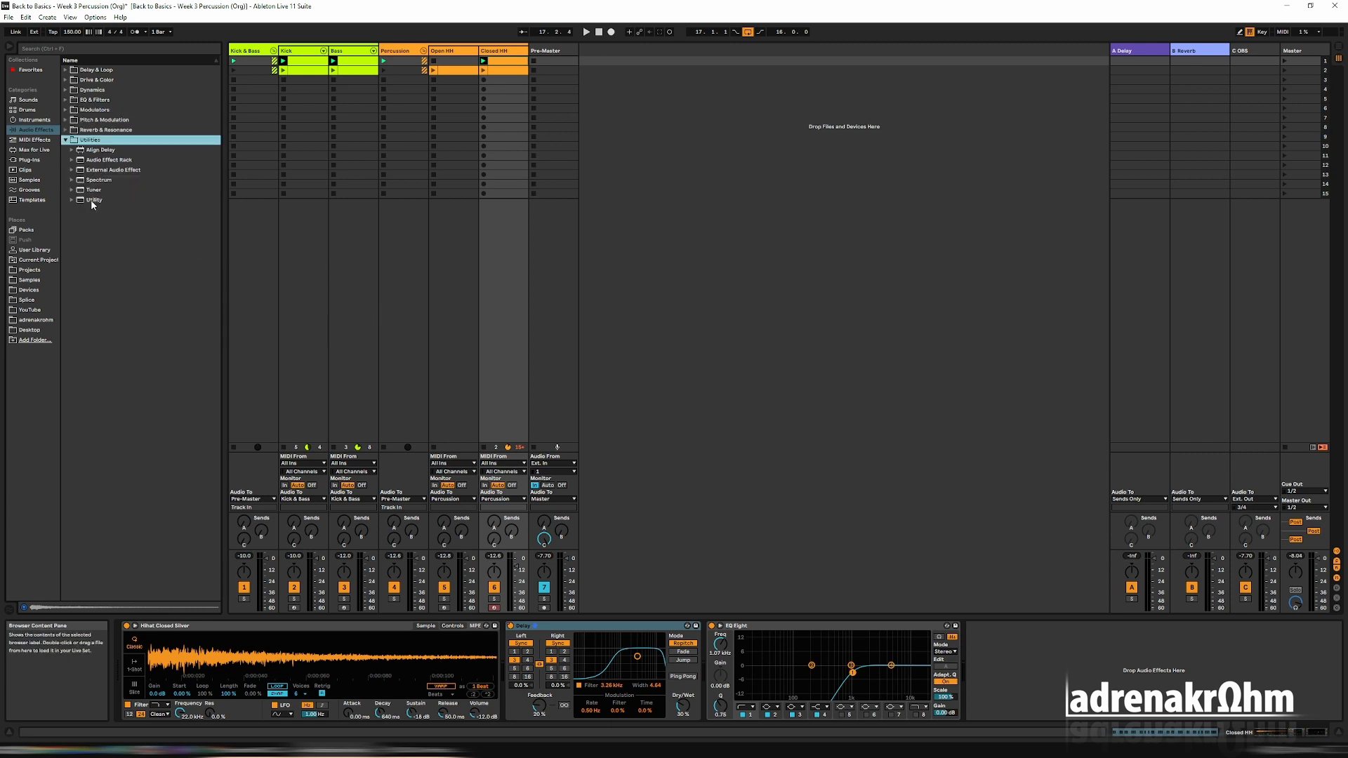
click(91, 200)
drag(91, 200, 801, 628)
drag(720, 644, 710, 634)
right_click(732, 629)
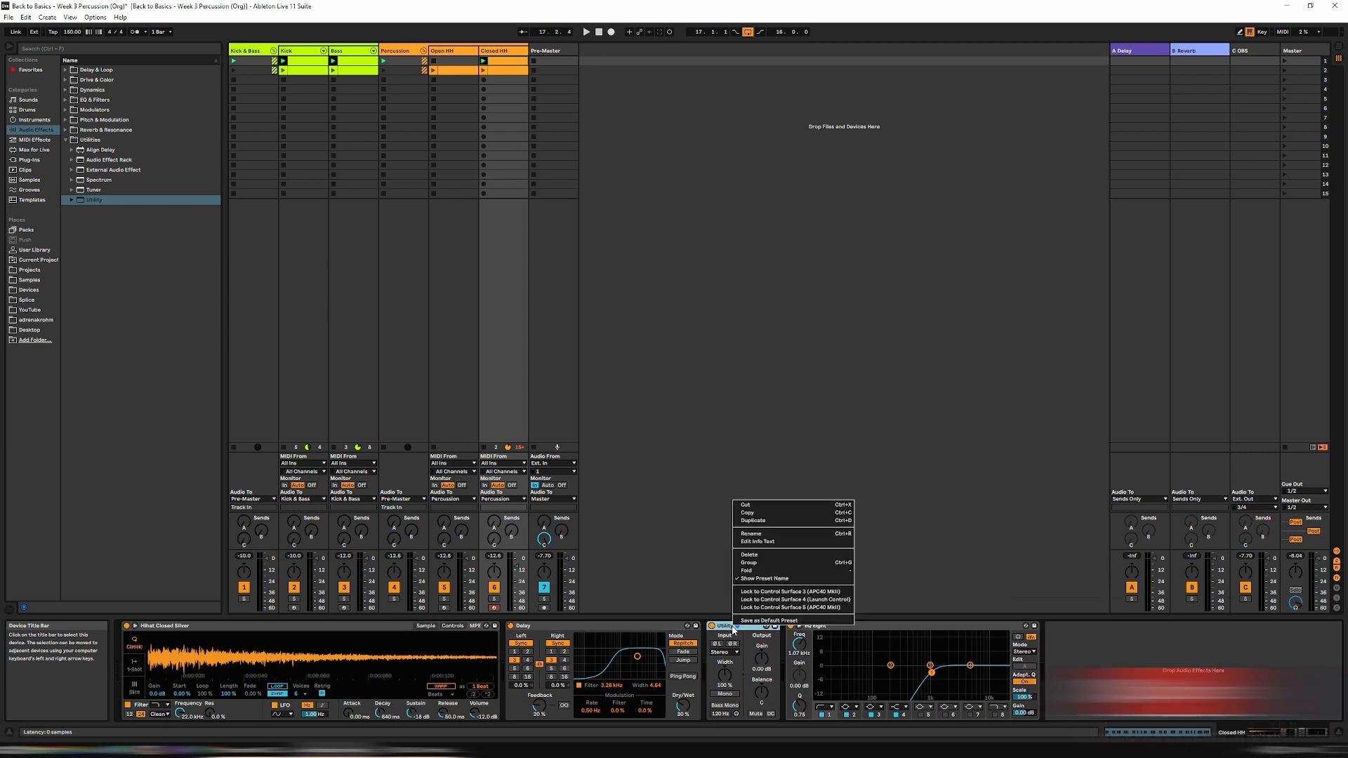
click(761, 567)
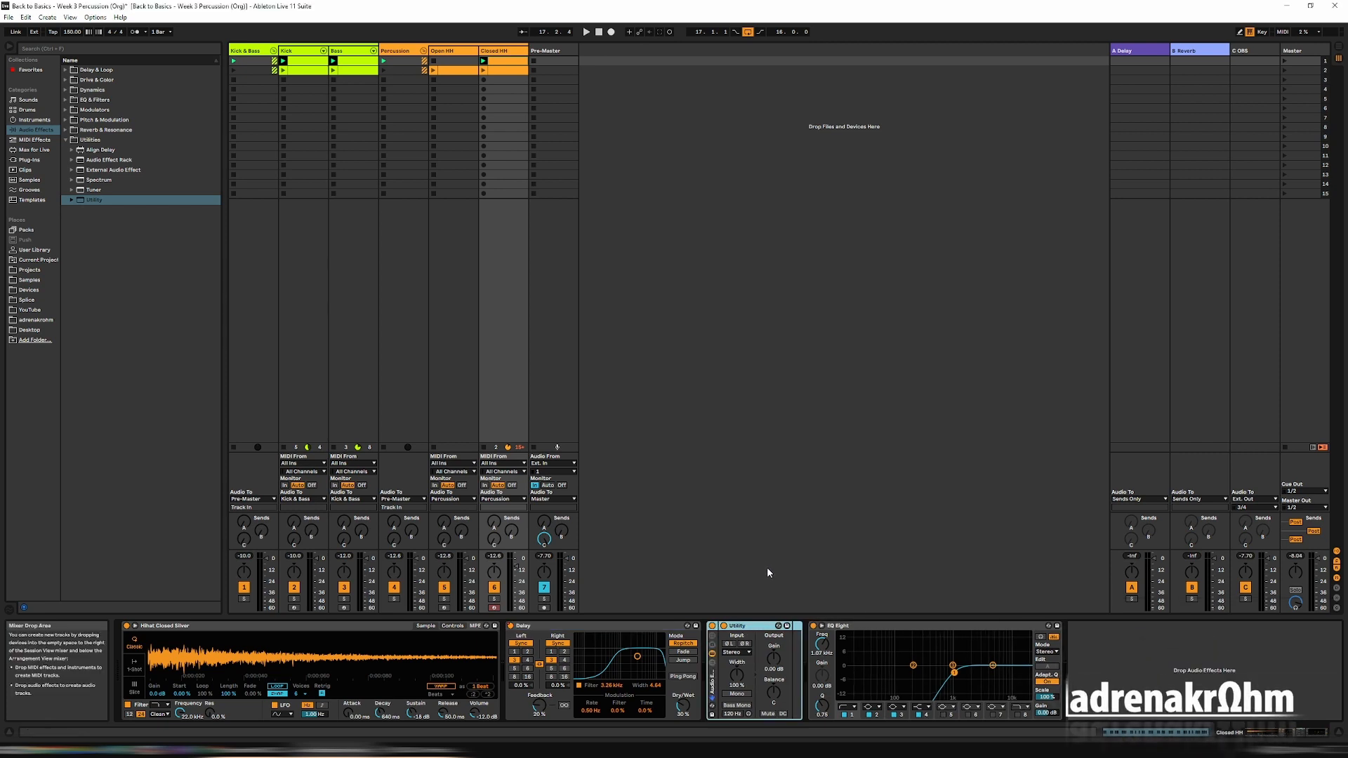
Open the envelopes of the Closed HH clip in scene 1 and clear the Delay's Device On automation.
double_click(502, 65)
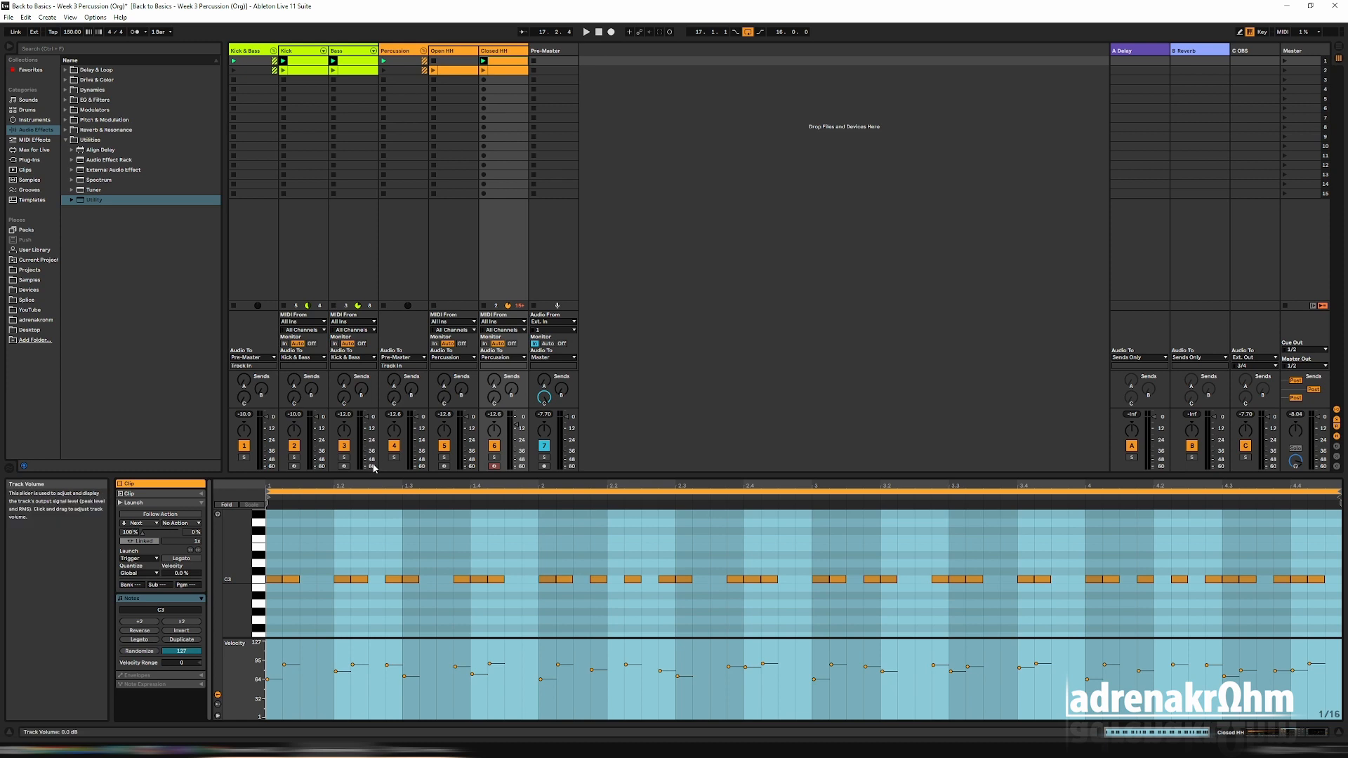
click(168, 684)
click(186, 676)
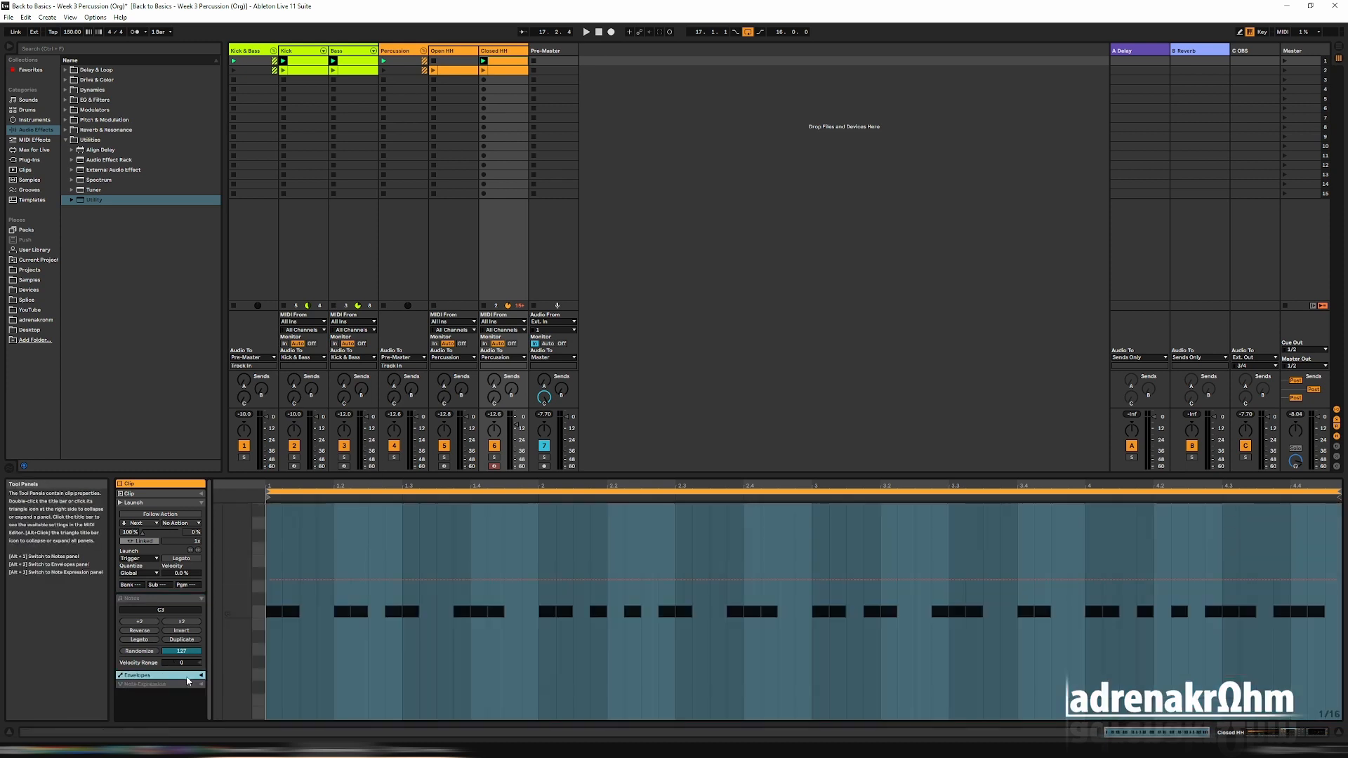
click(202, 676)
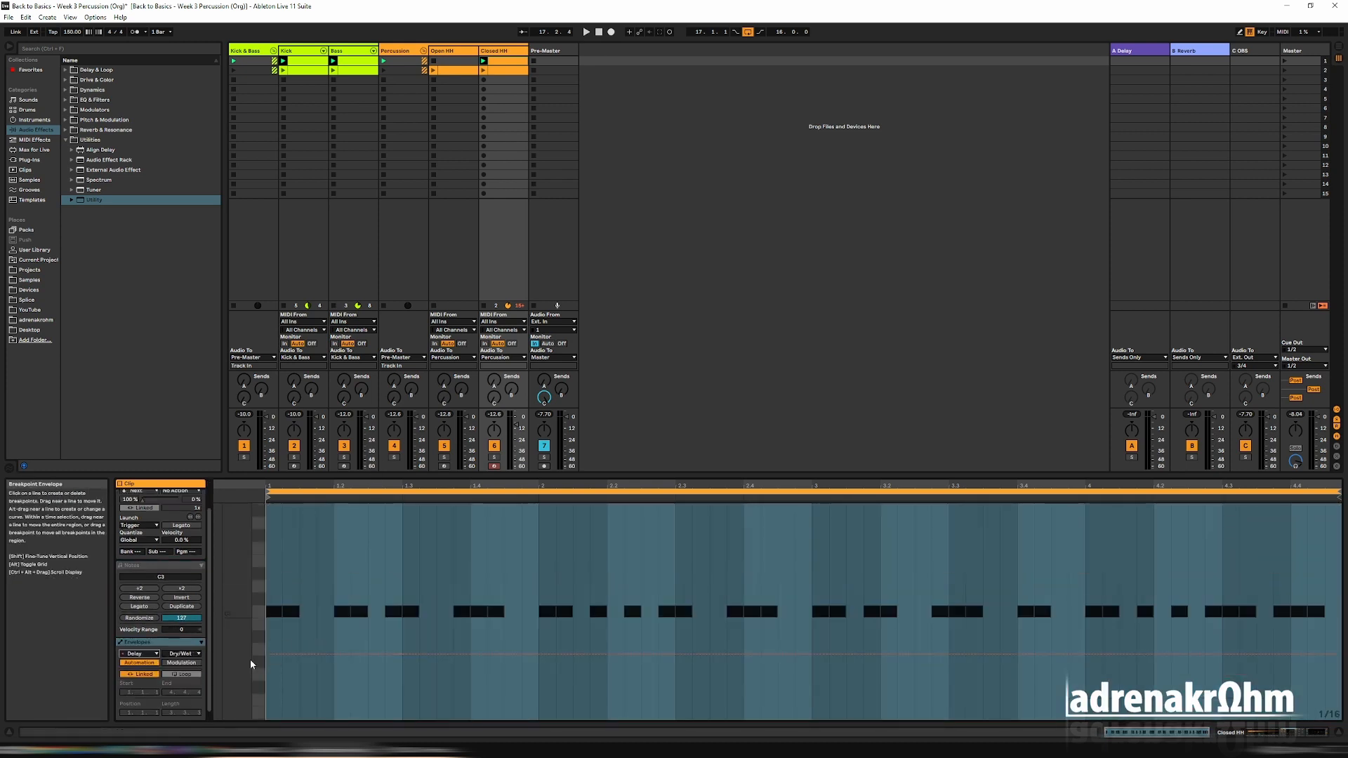
click(184, 653)
click(184, 478)
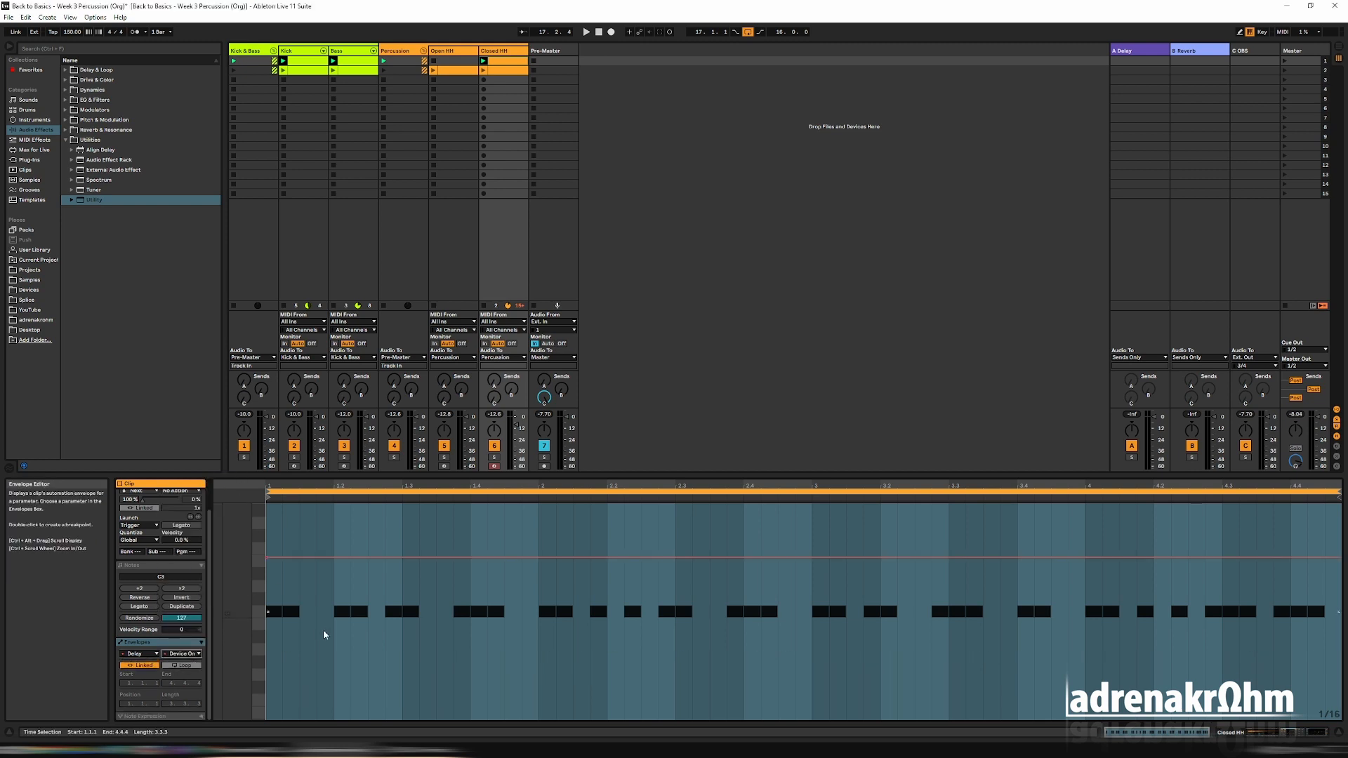
click(322, 630)
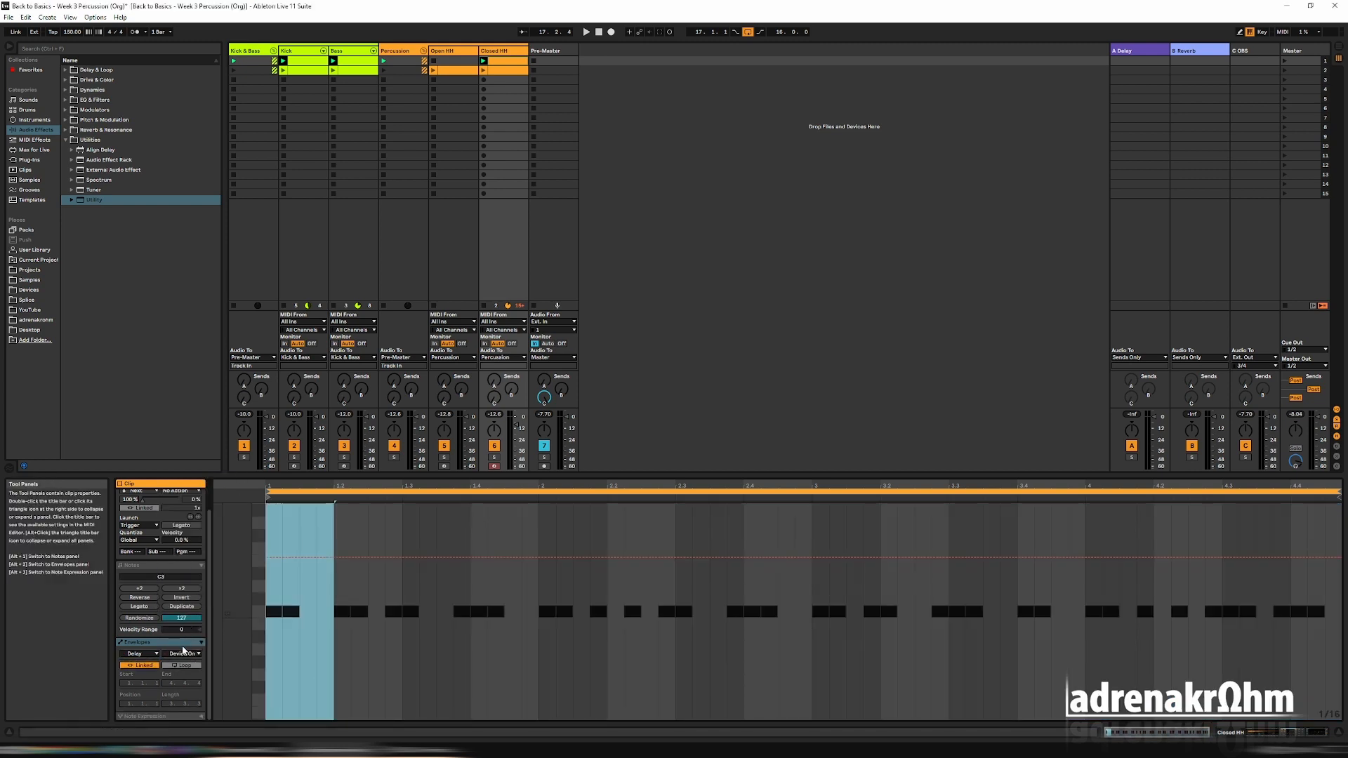
In the scene 1 Closed HH clip, automate the Audio Effect Rack's Device On as on for the whole clip.
click(139, 653)
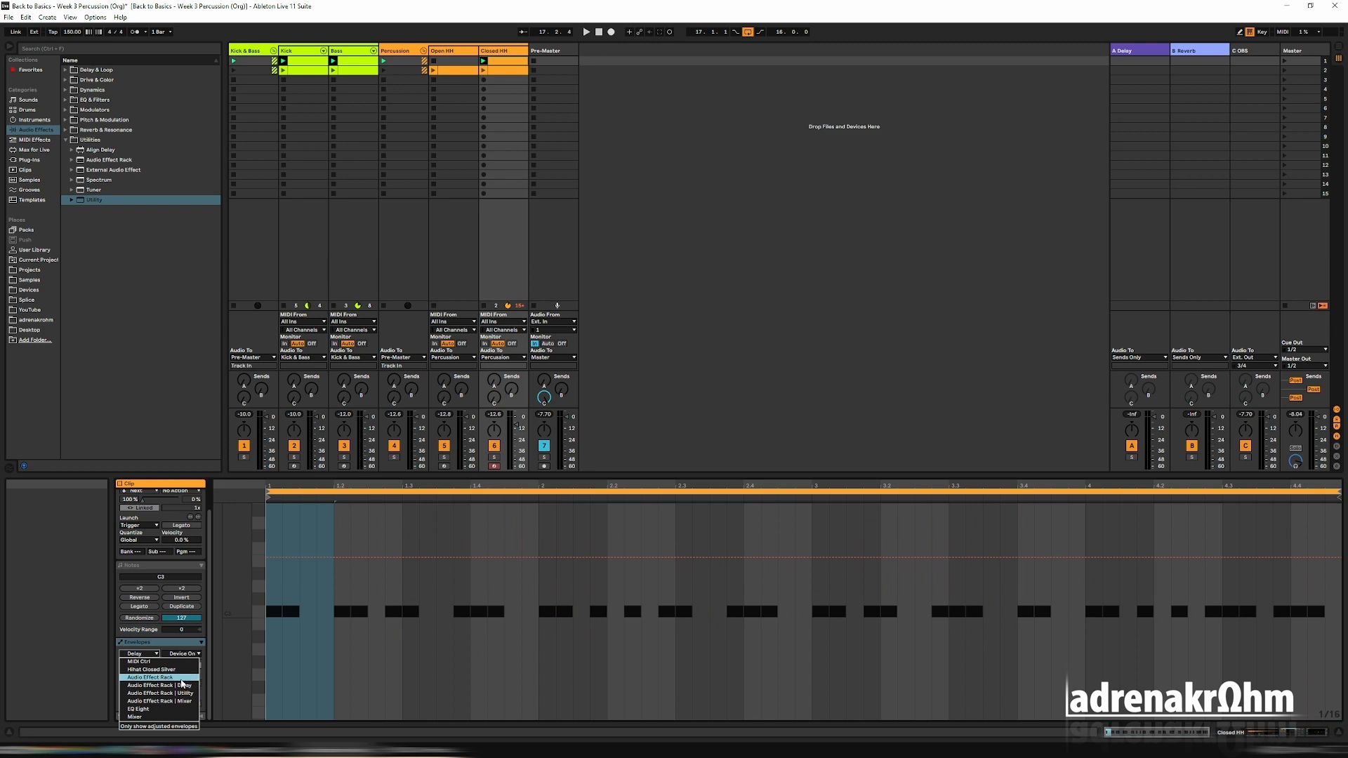
click(181, 678)
click(186, 653)
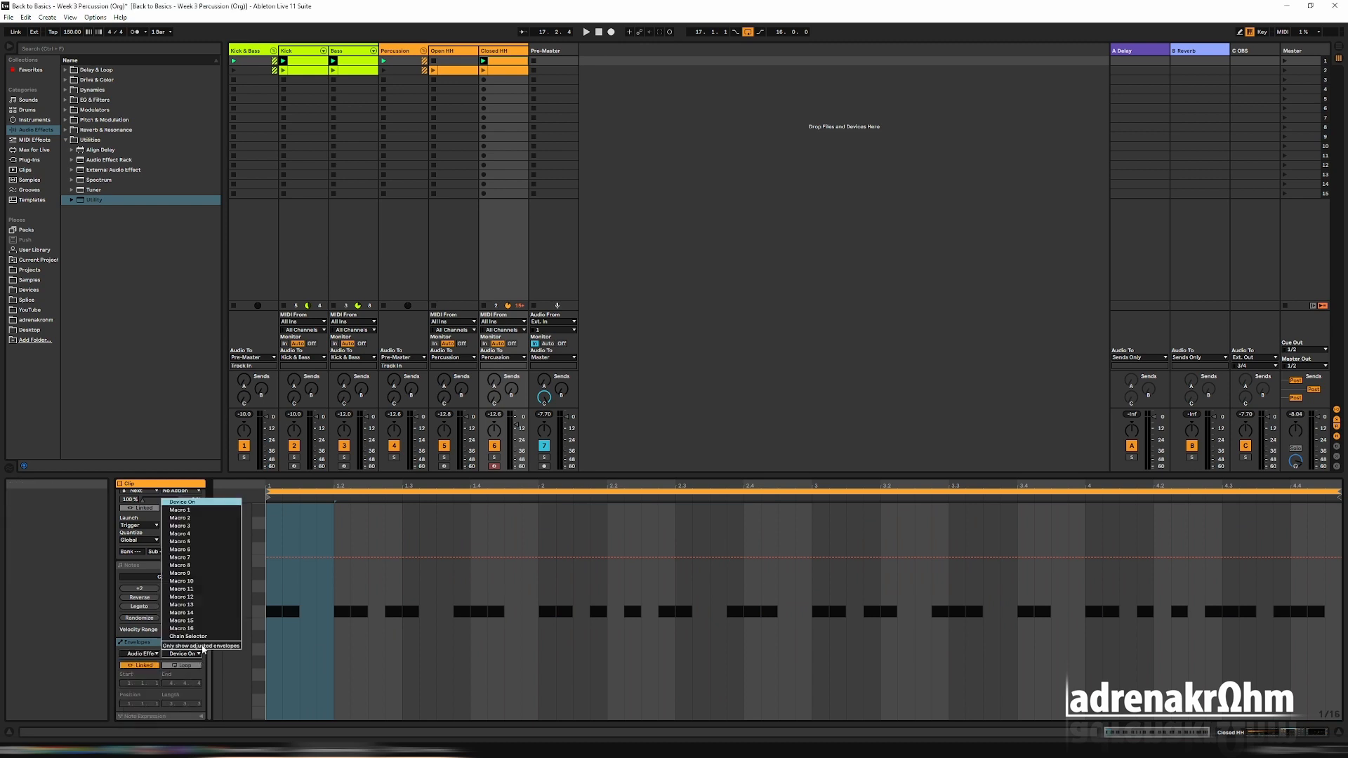
click(219, 502)
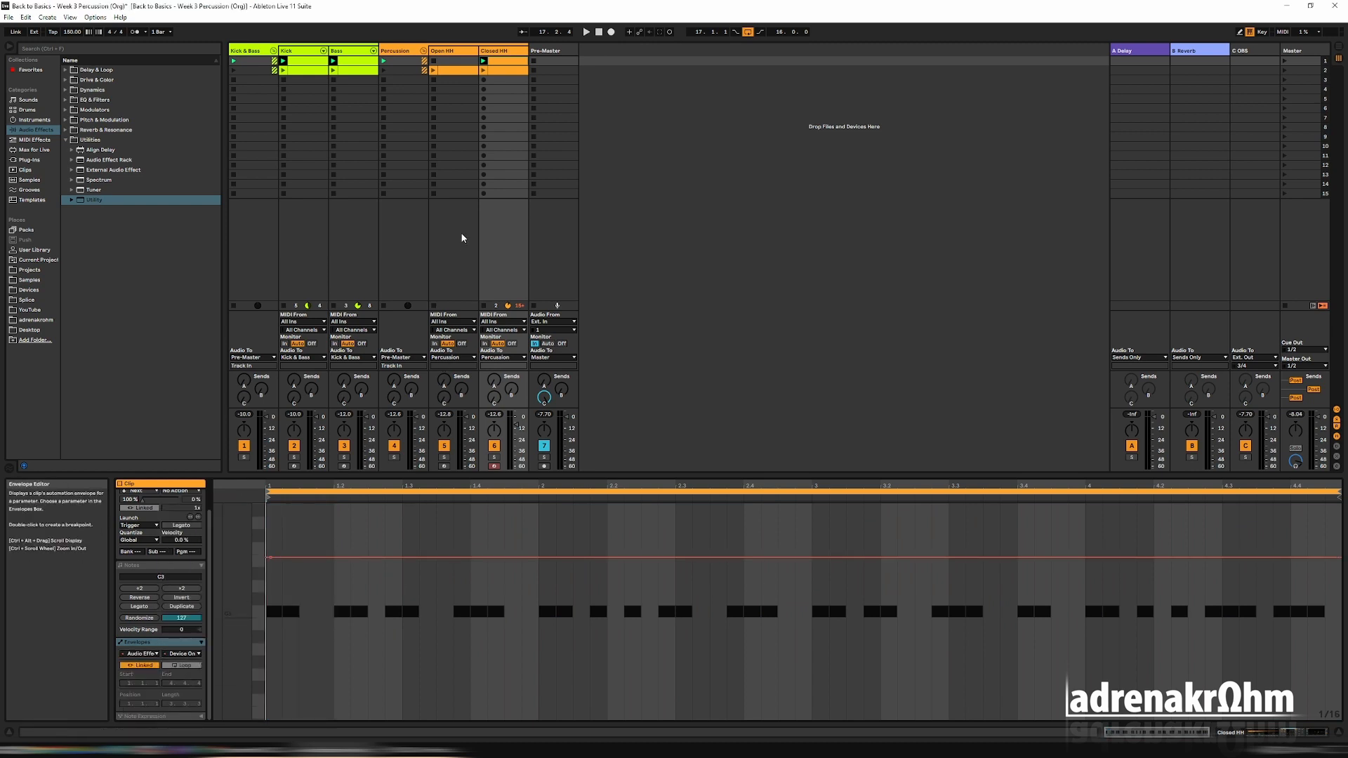
Select the Closed HH clip in scene 2 and clear its Delay Device On automation.
click(504, 70)
click(151, 653)
click(158, 687)
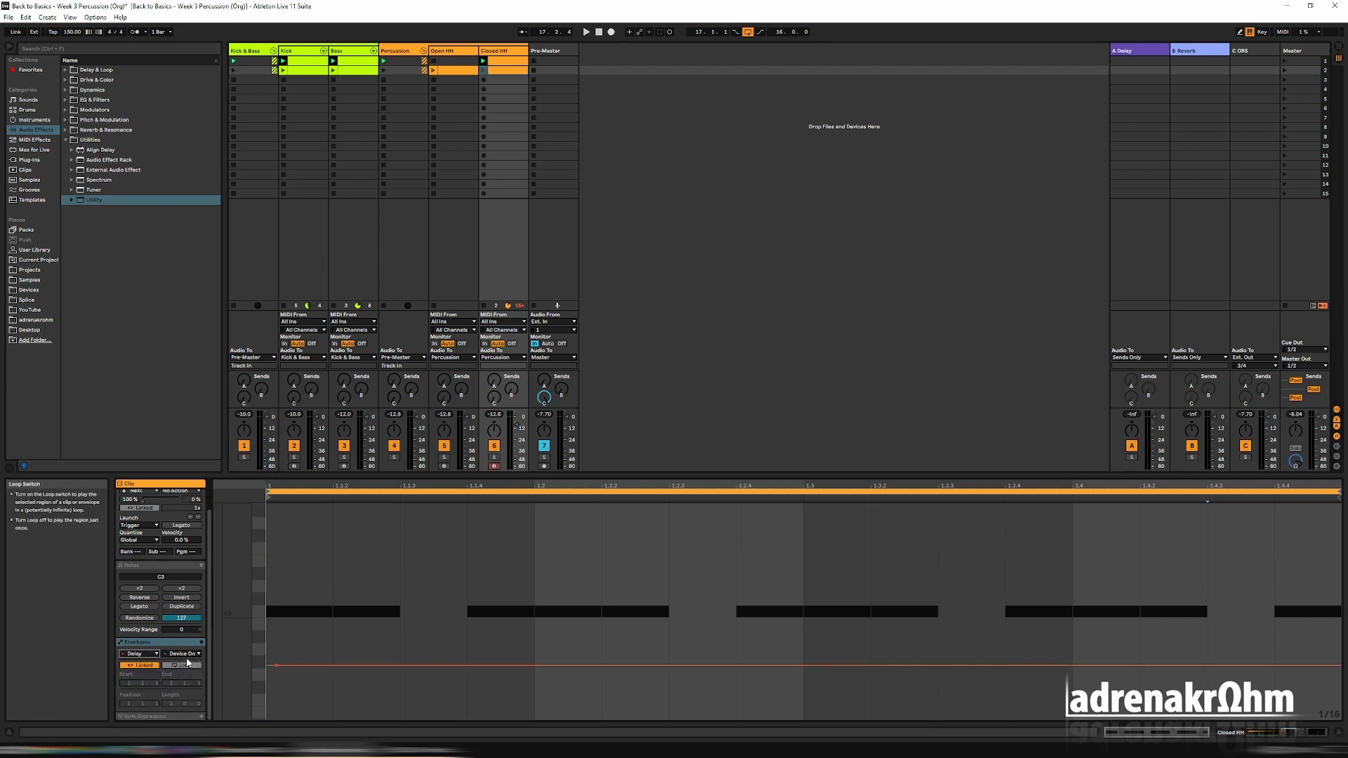
click(288, 663)
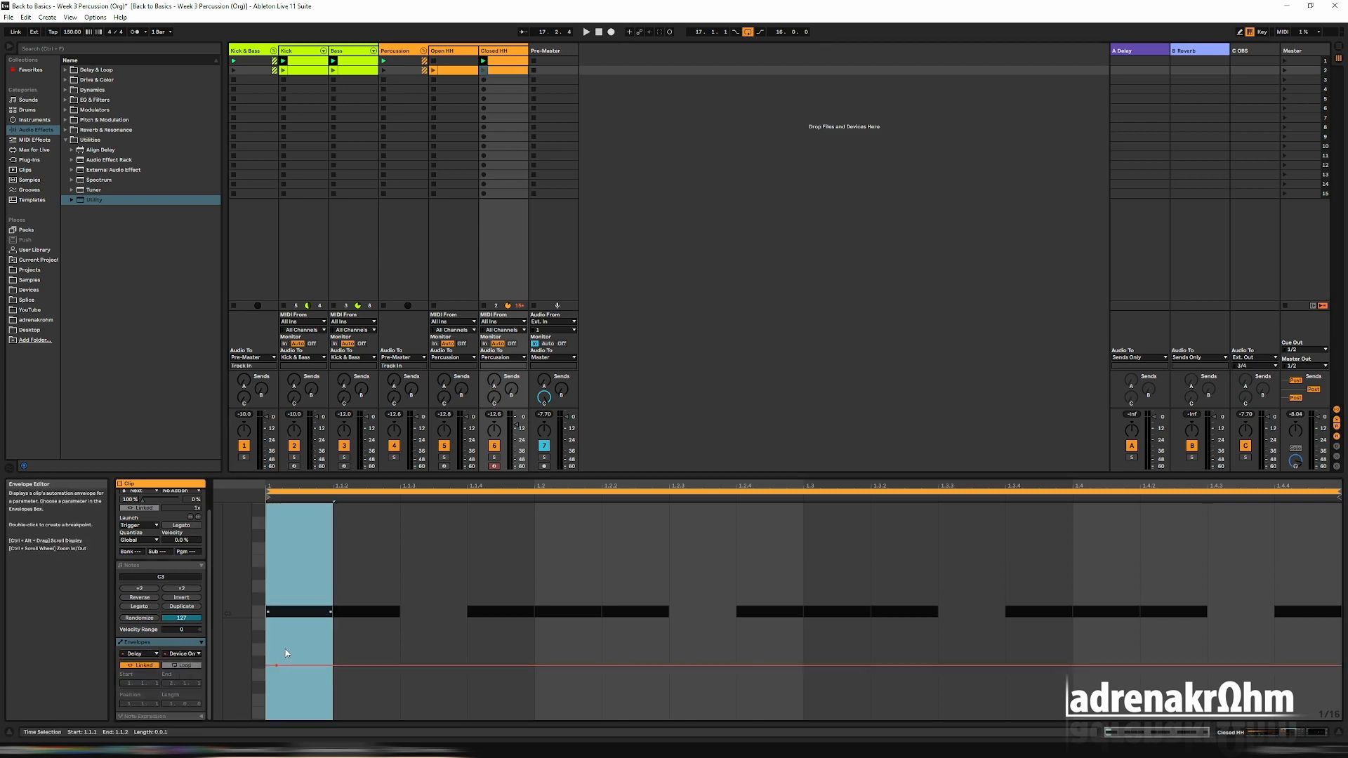
In the scene 2 Closed HH clip, automate the Audio Effect Rack's Device On as off for the whole clip.
click(192, 652)
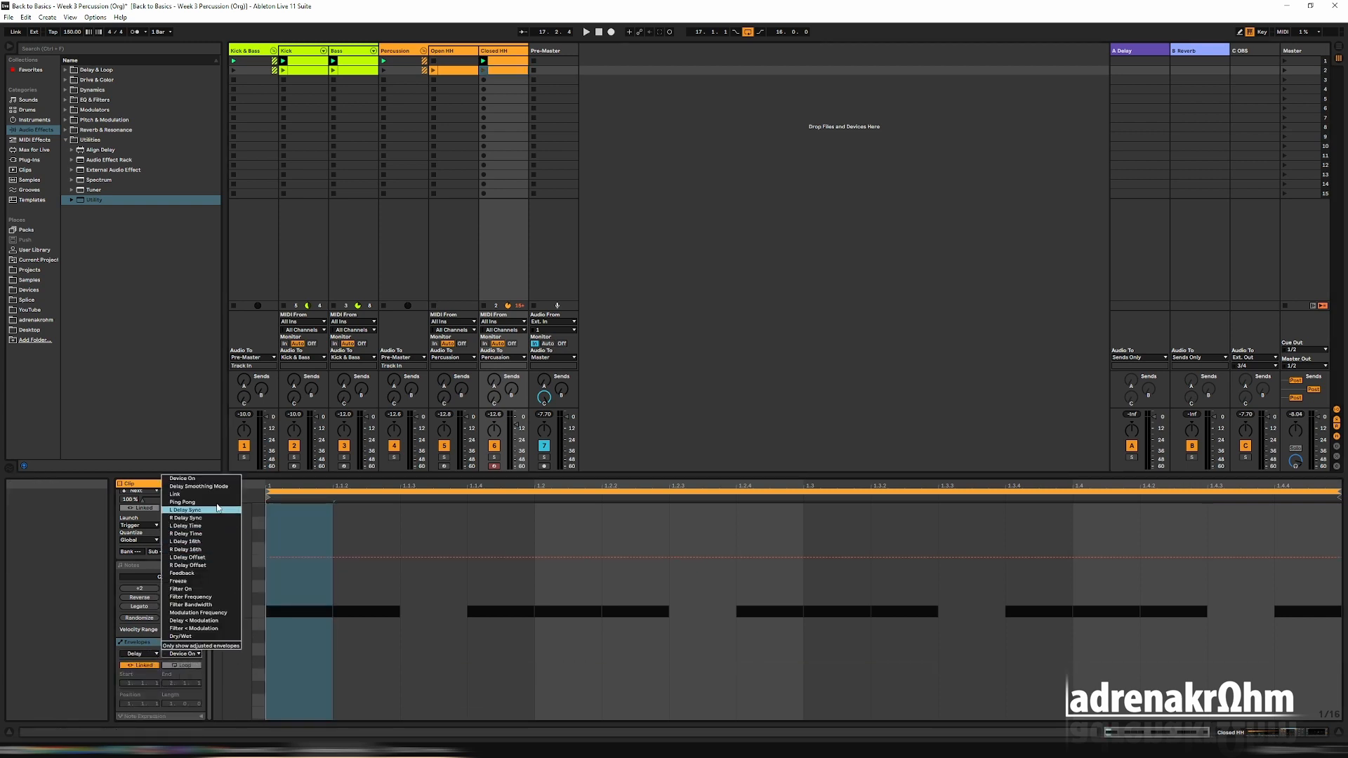
click(139, 654)
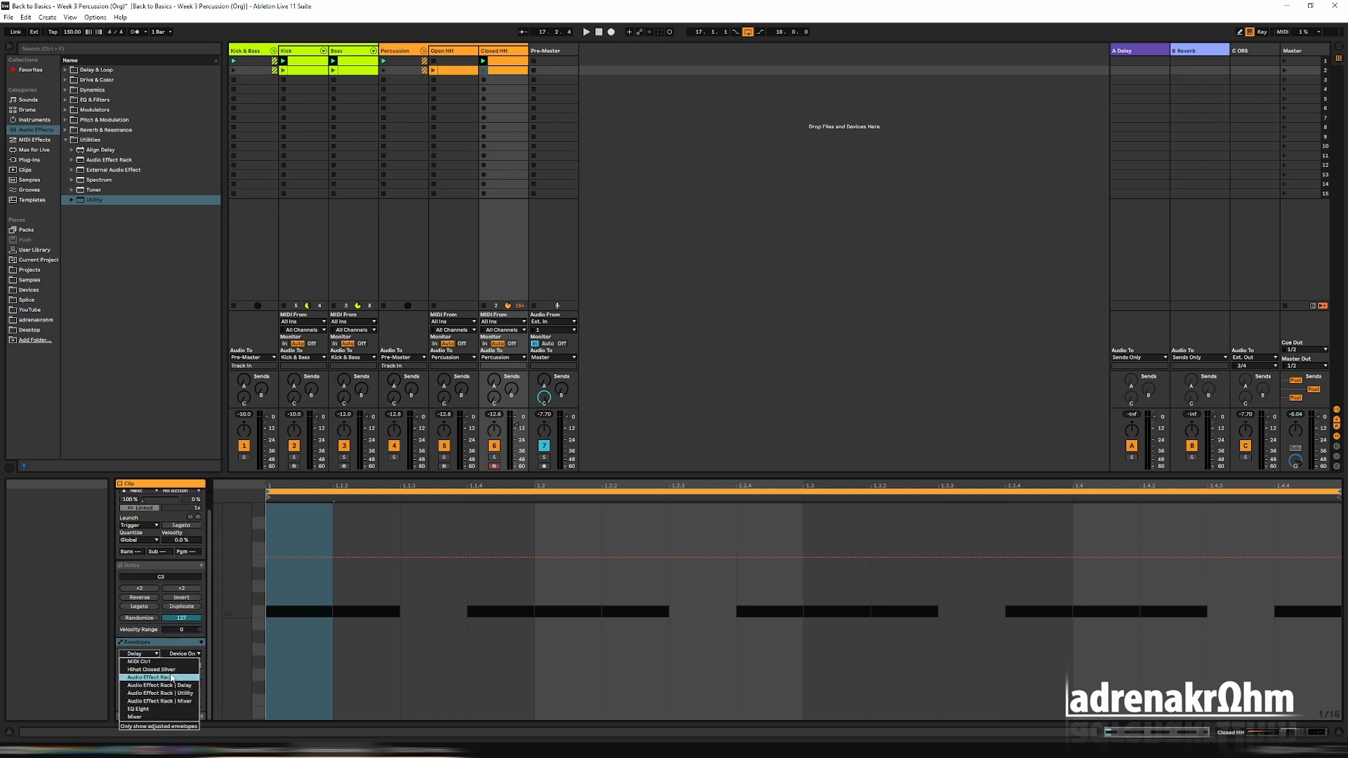
click(172, 678)
click(184, 653)
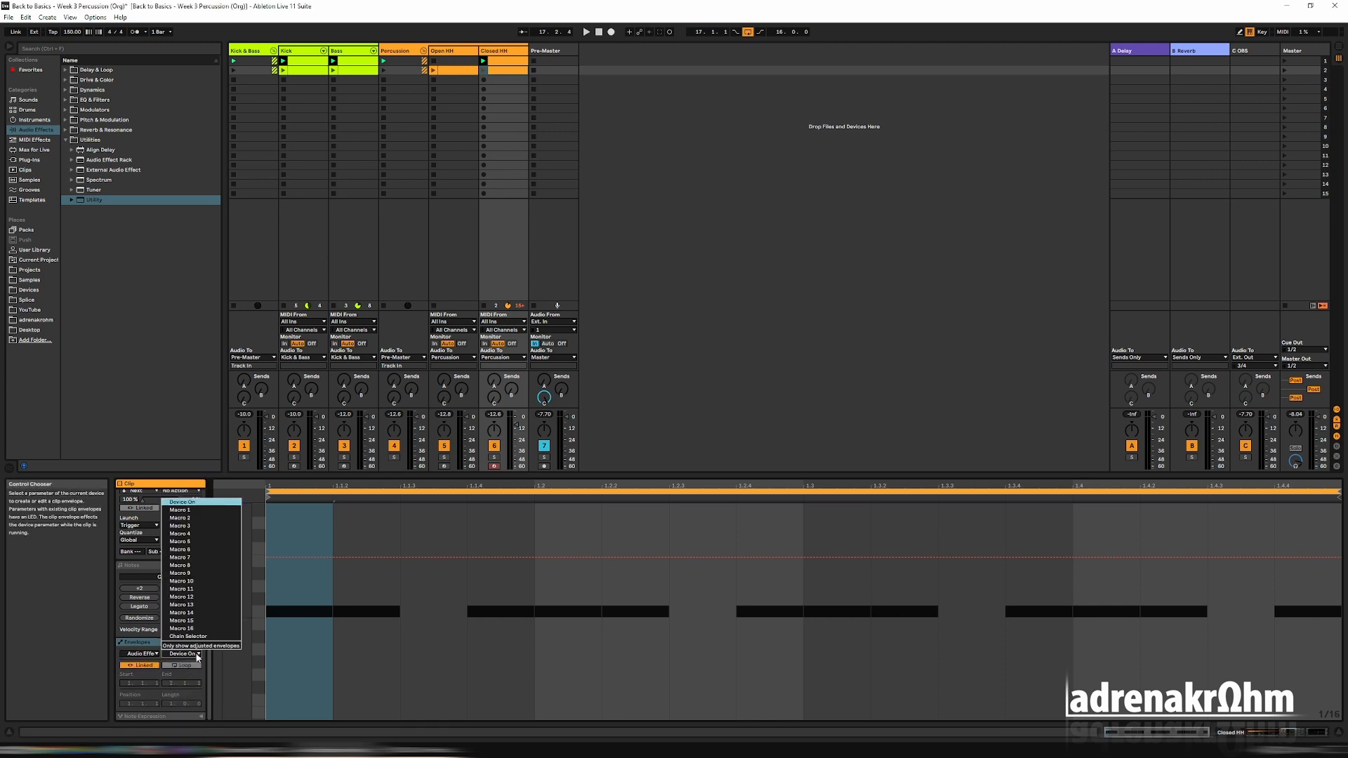
click(217, 504)
drag(280, 556, 281, 664)
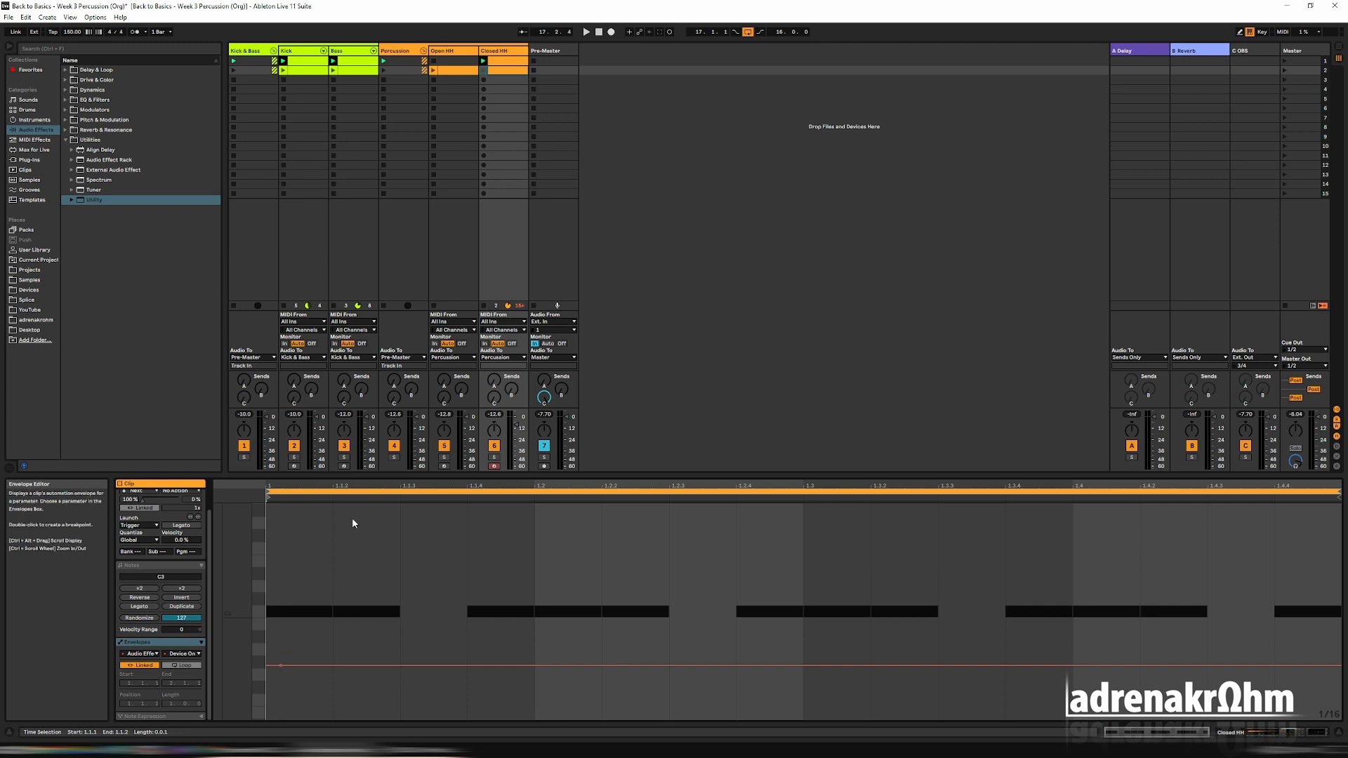
Start playback and switch between scenes 1 and 2 to compare the Closed HH with the rack on and off.
key(space)
key(shift+Tab)
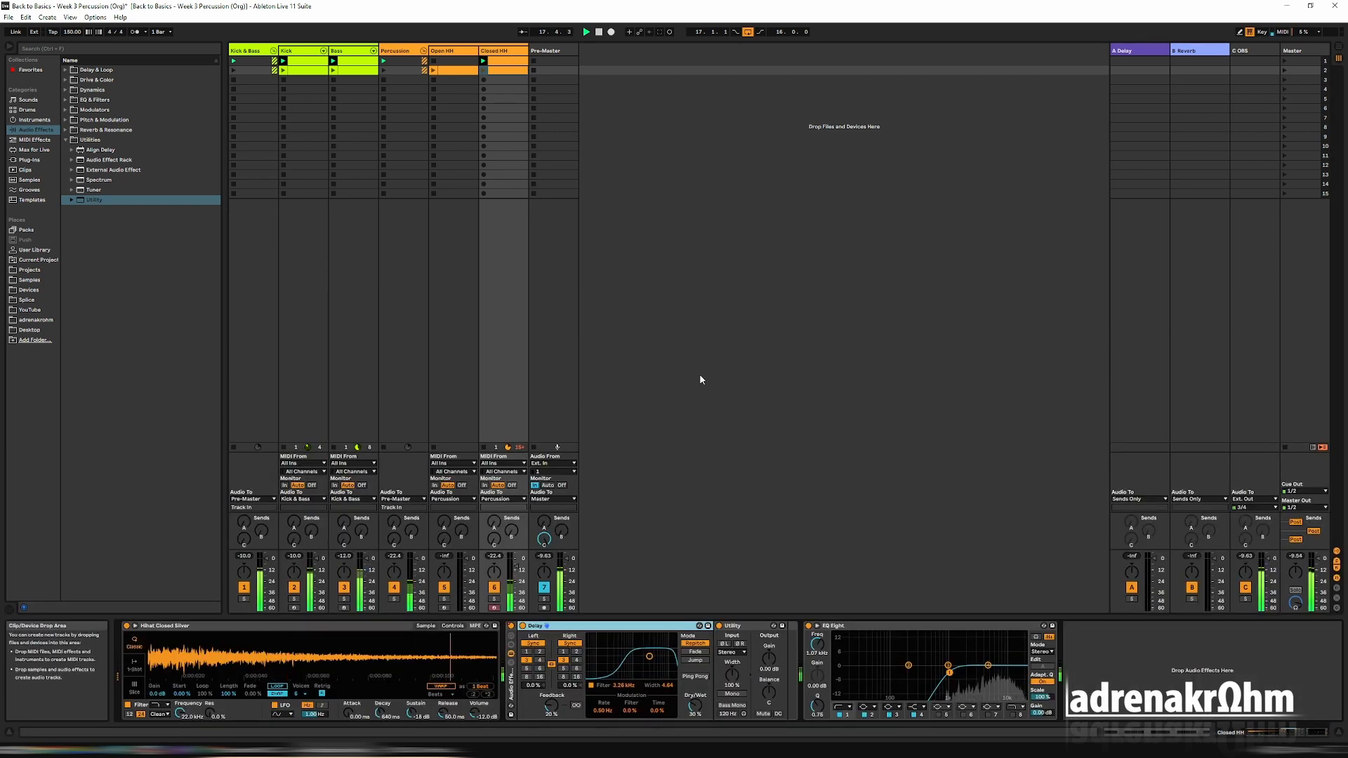
click(1282, 70)
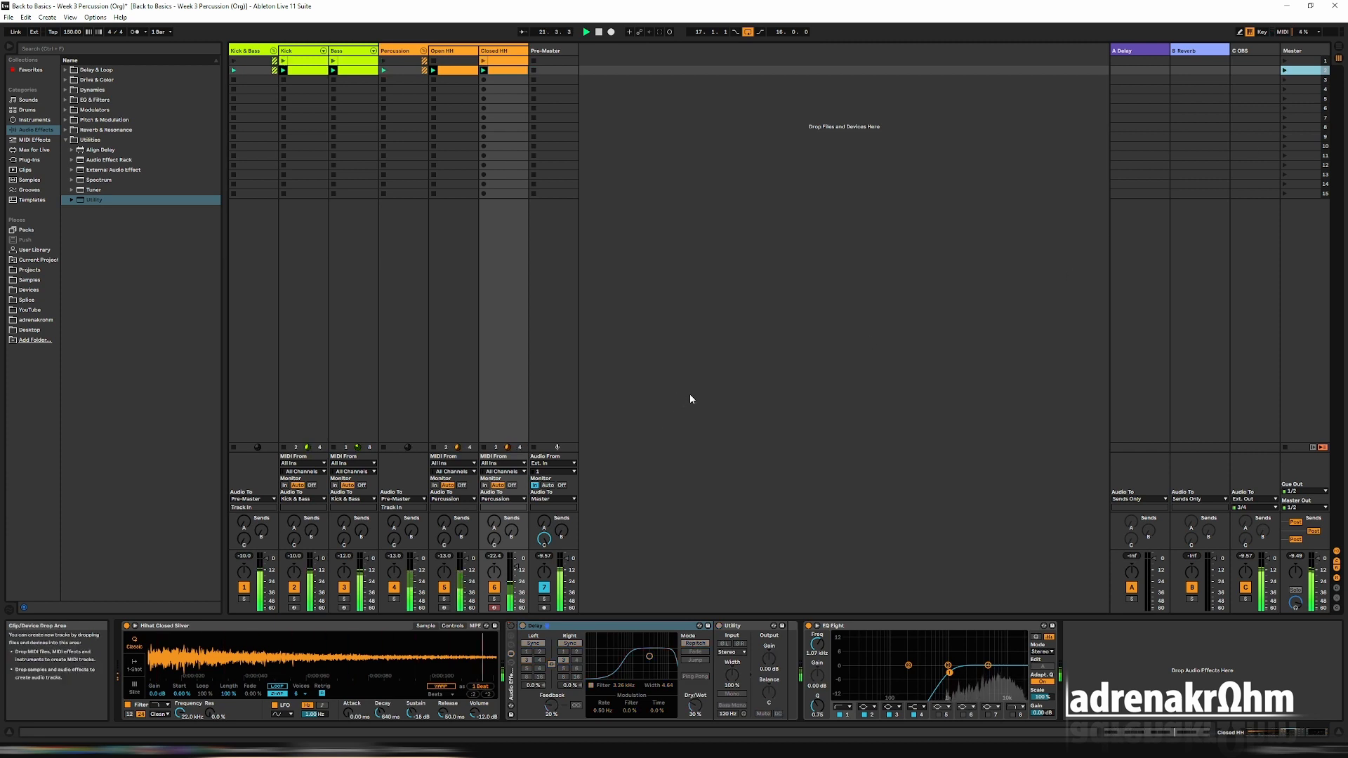
click(1285, 61)
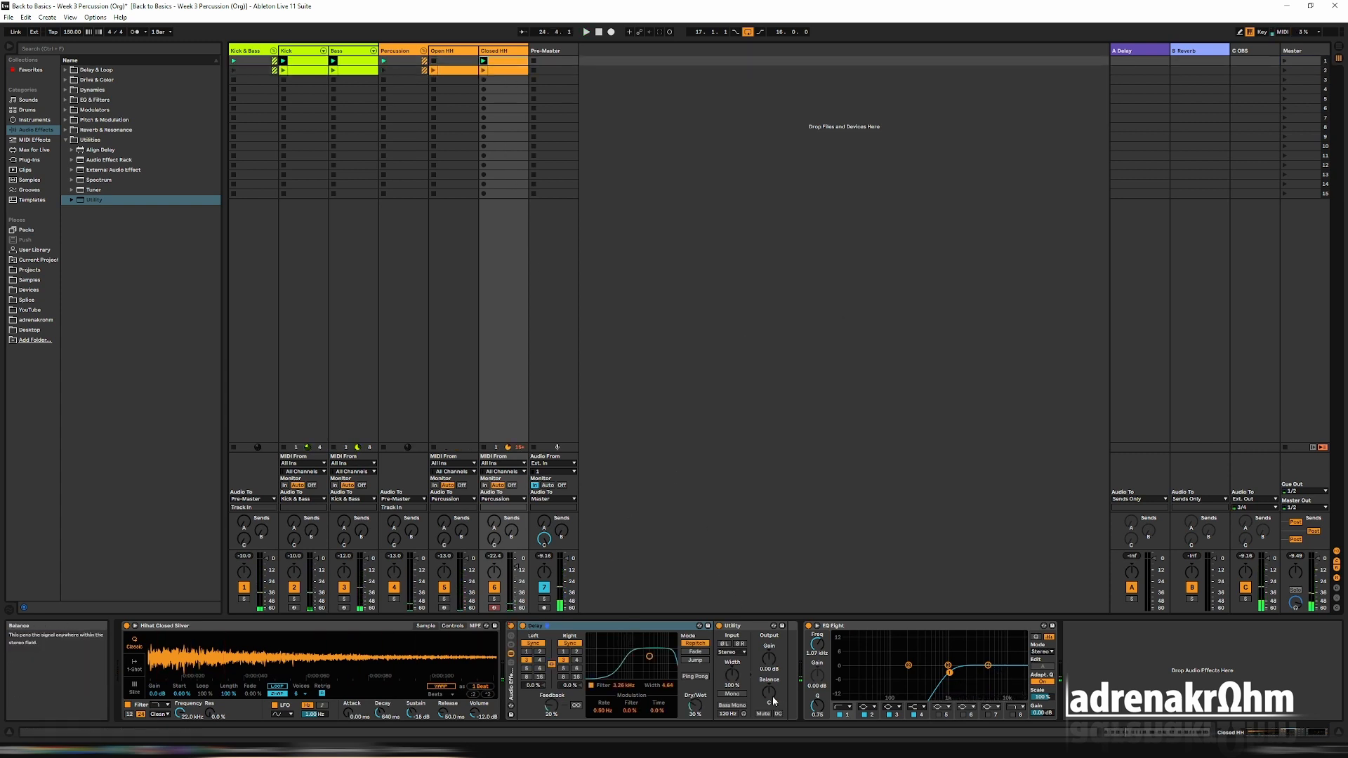
Set the Utility's gain to 3.00 dB on the Closed HH track and compare scenes 1 and 2 again.
click(770, 667)
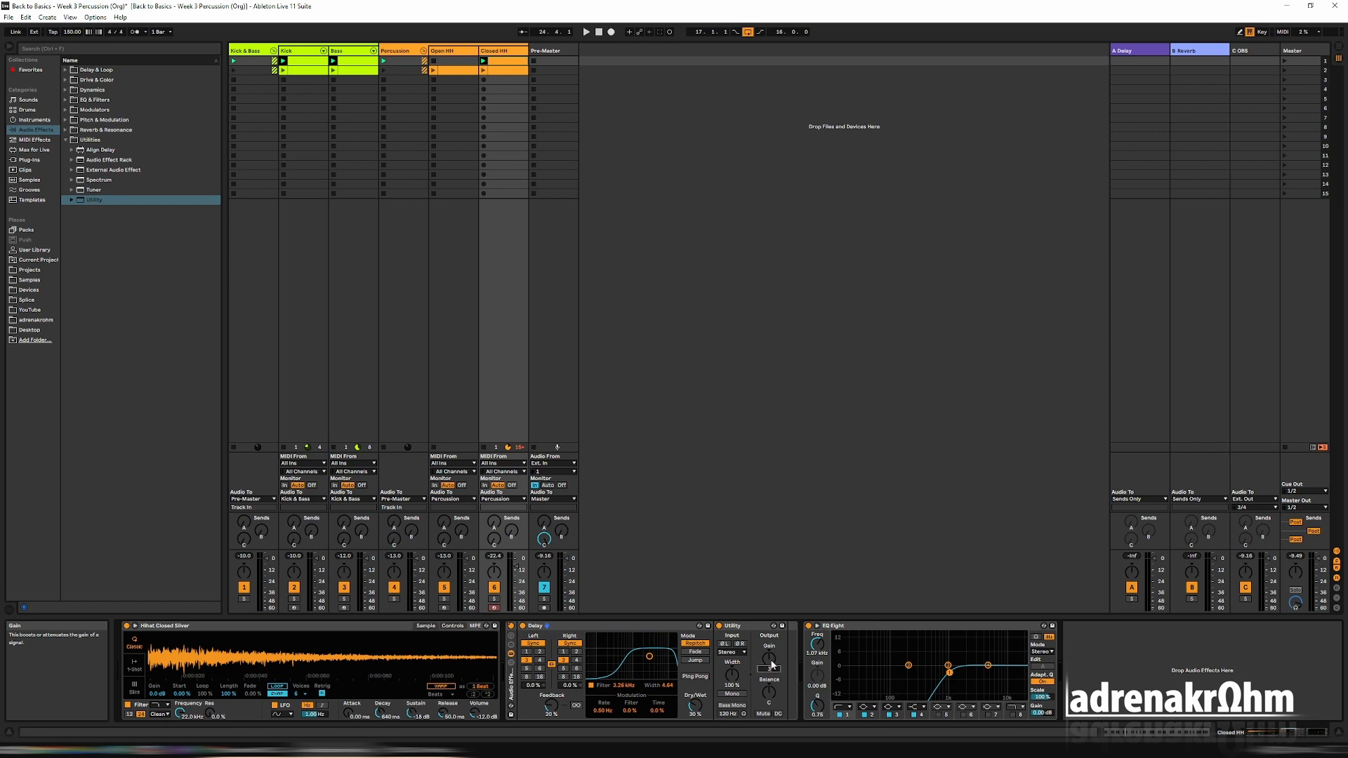
click(1283, 61)
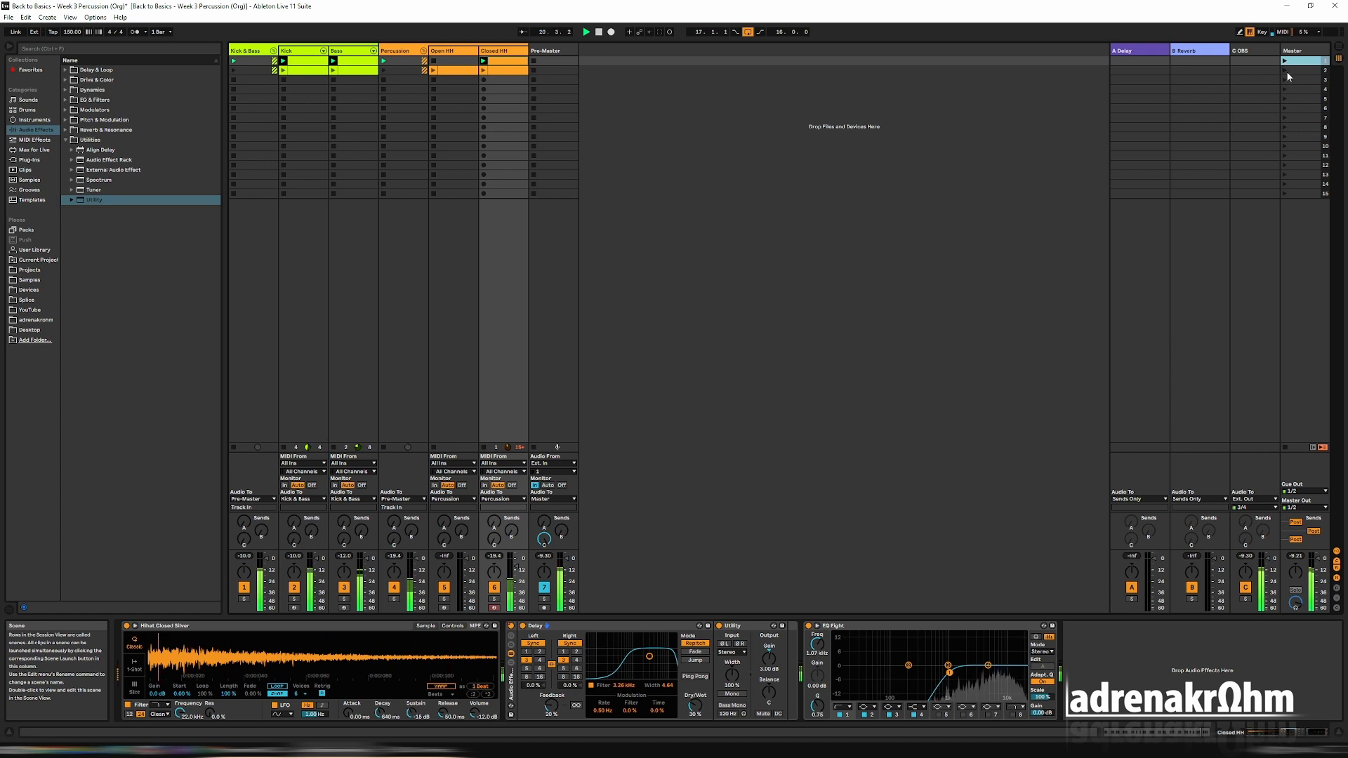
click(1285, 70)
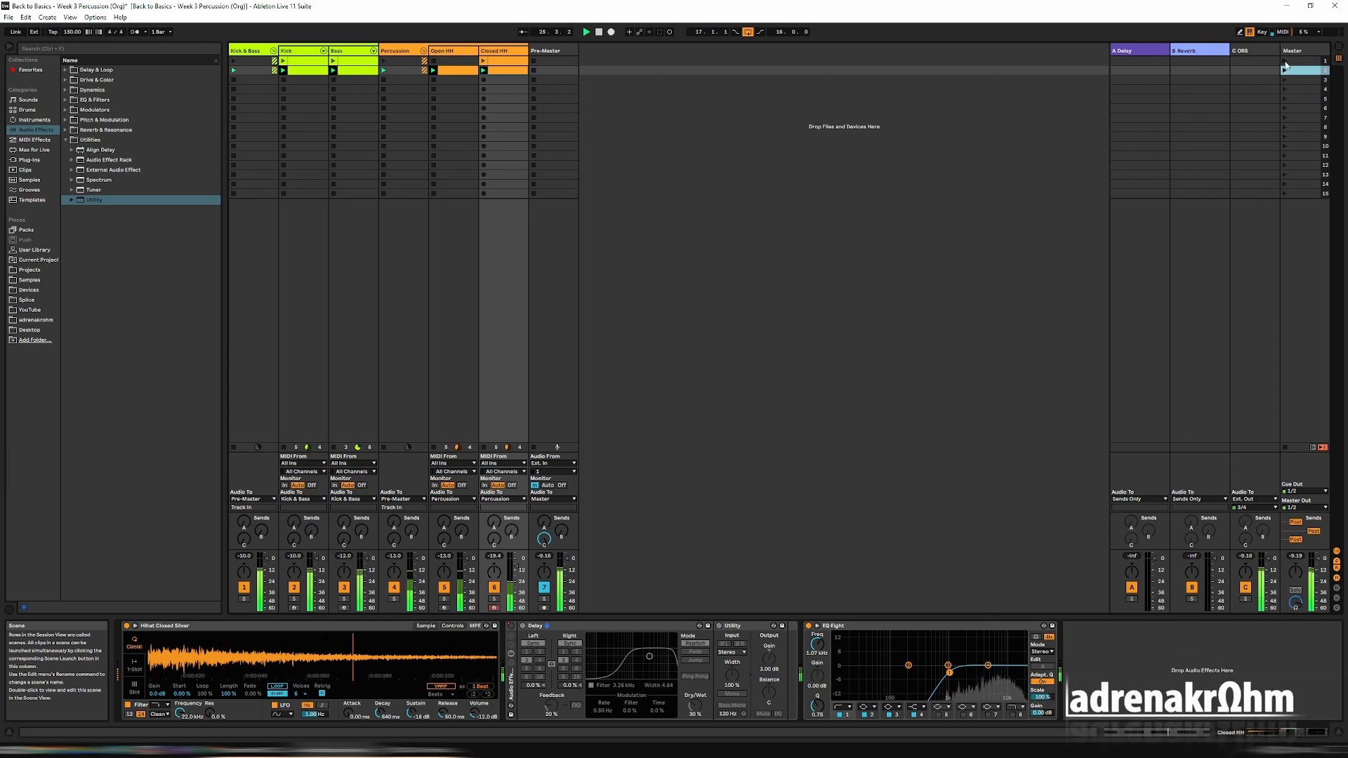
Switch between scenes 1 and 2 to compare the Closed HH levels, and stop playback.
click(1286, 63)
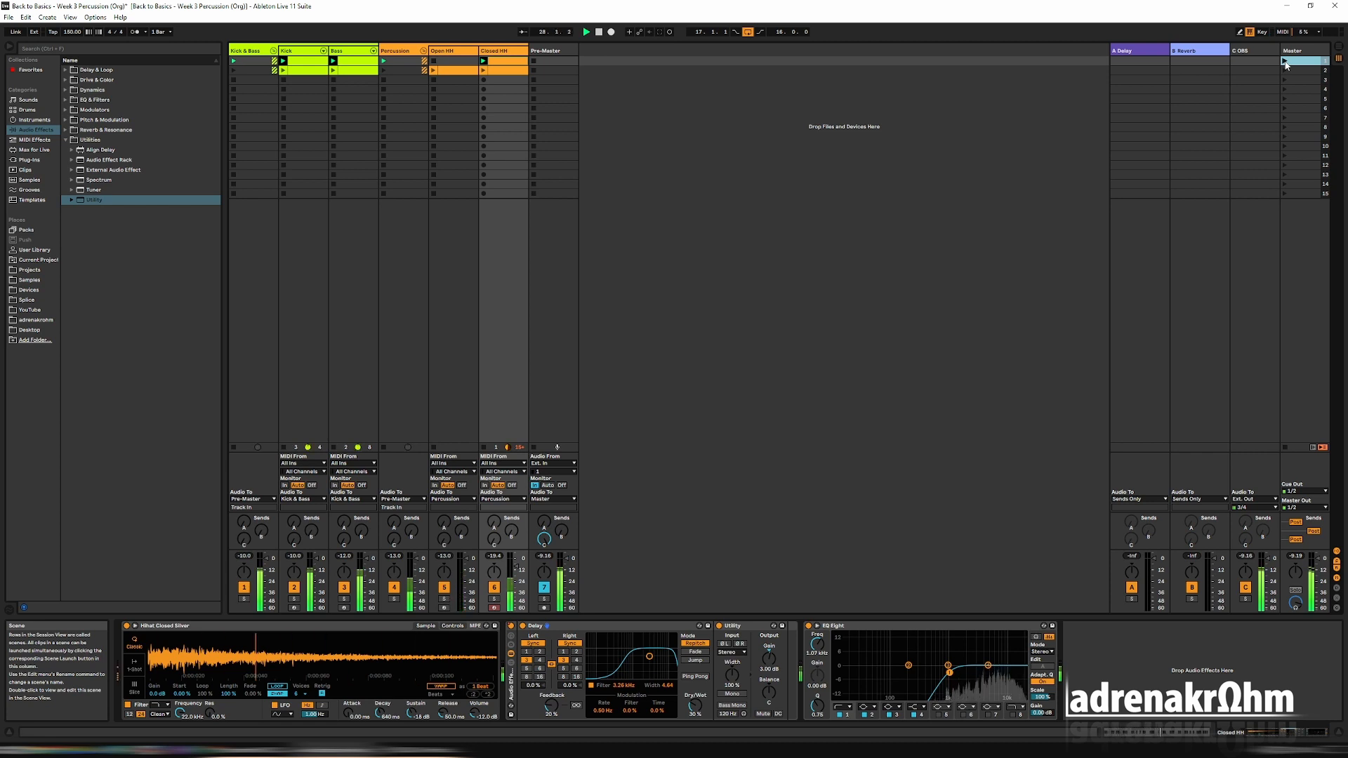
click(1283, 70)
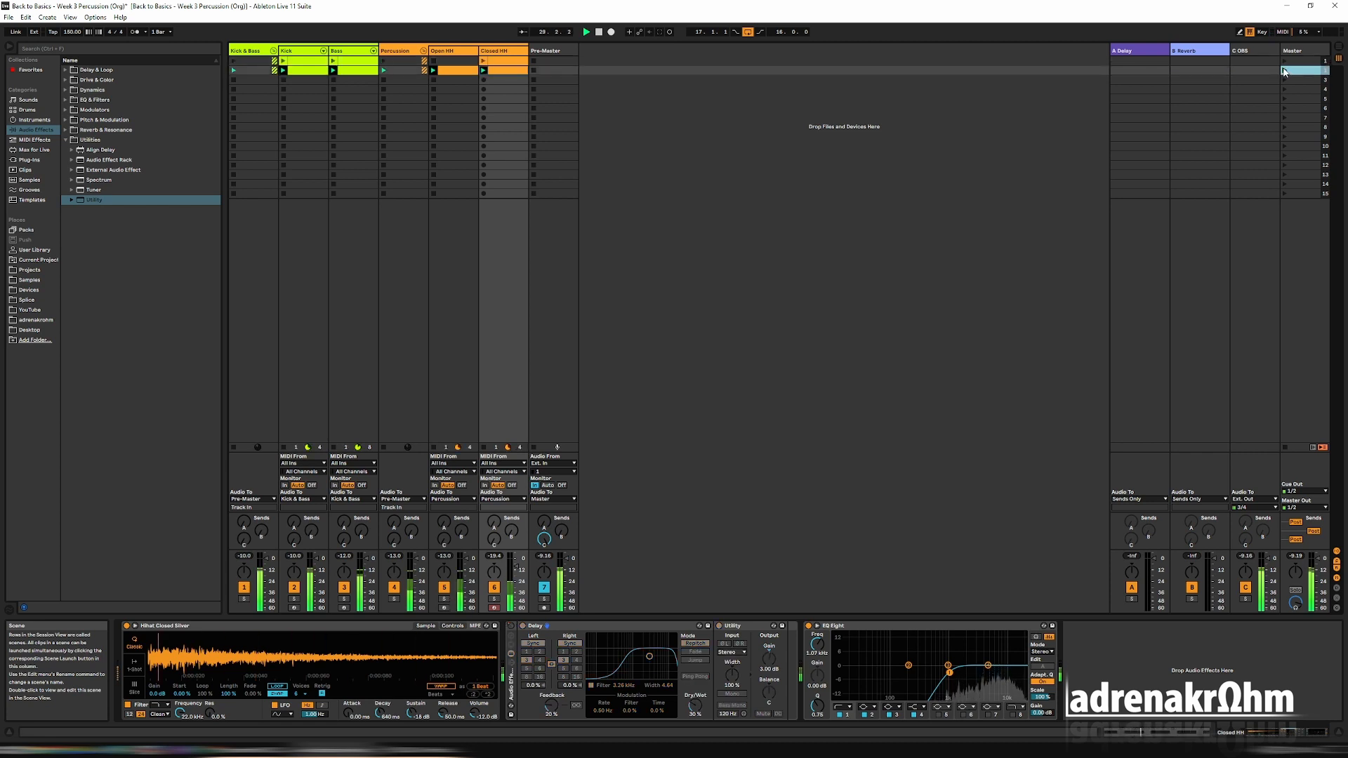
click(1286, 62)
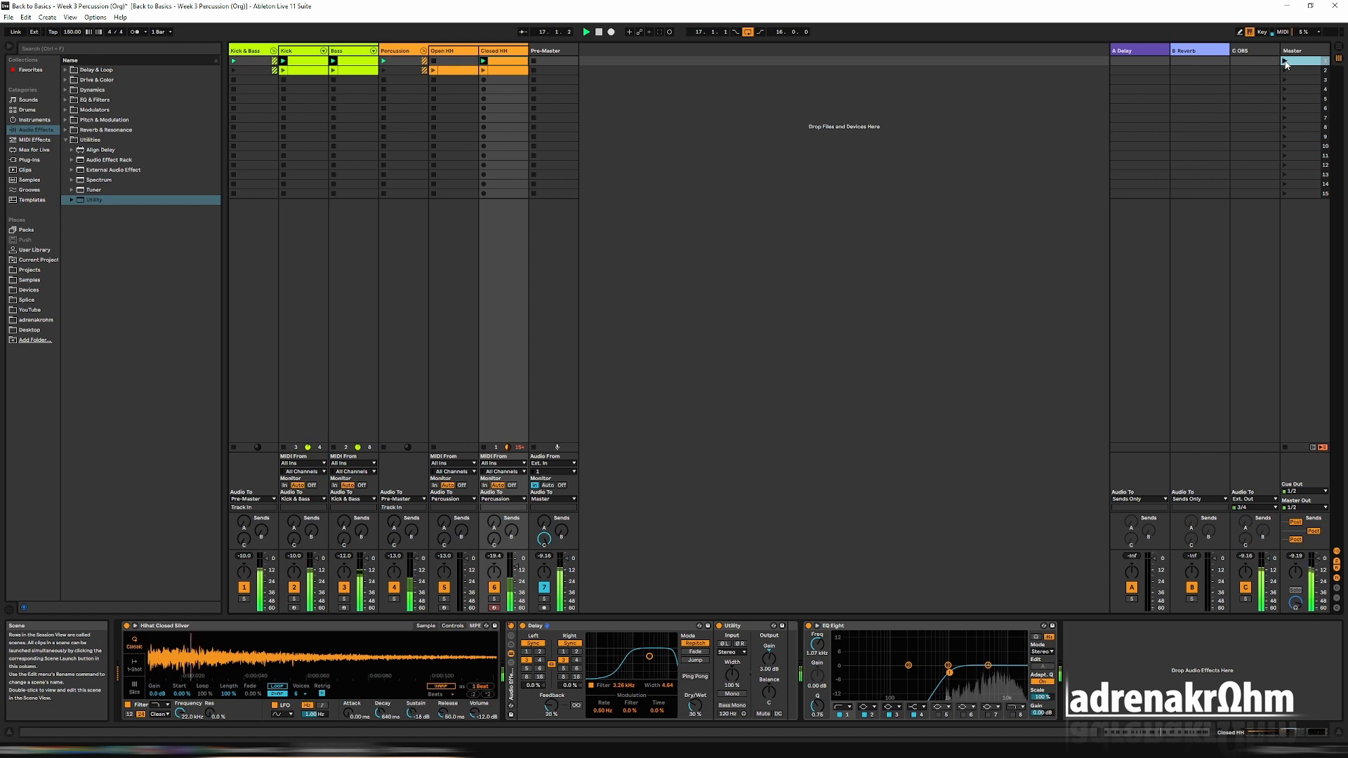
key(space)
Duplicate the Open HH track and rename the copy Snare.
right_click(455, 51)
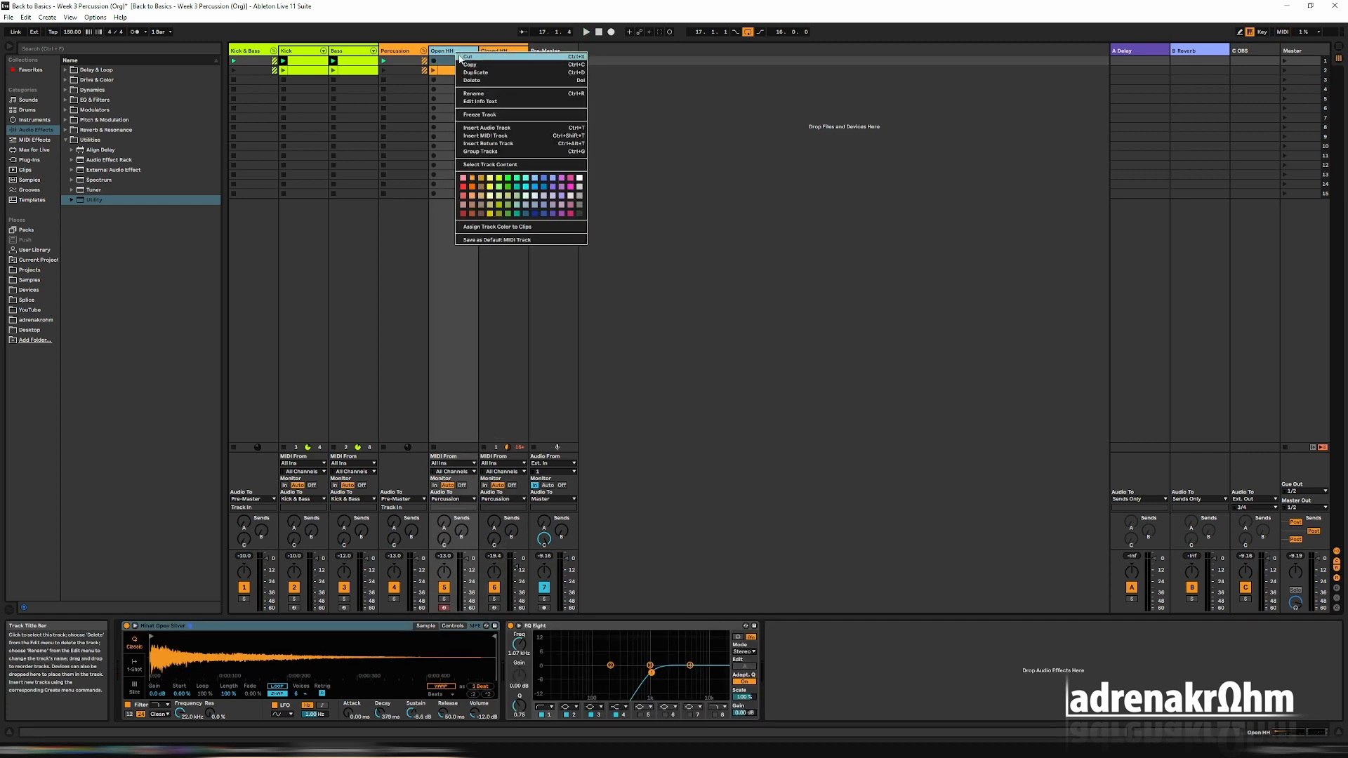
click(458, 61)
right_click(455, 50)
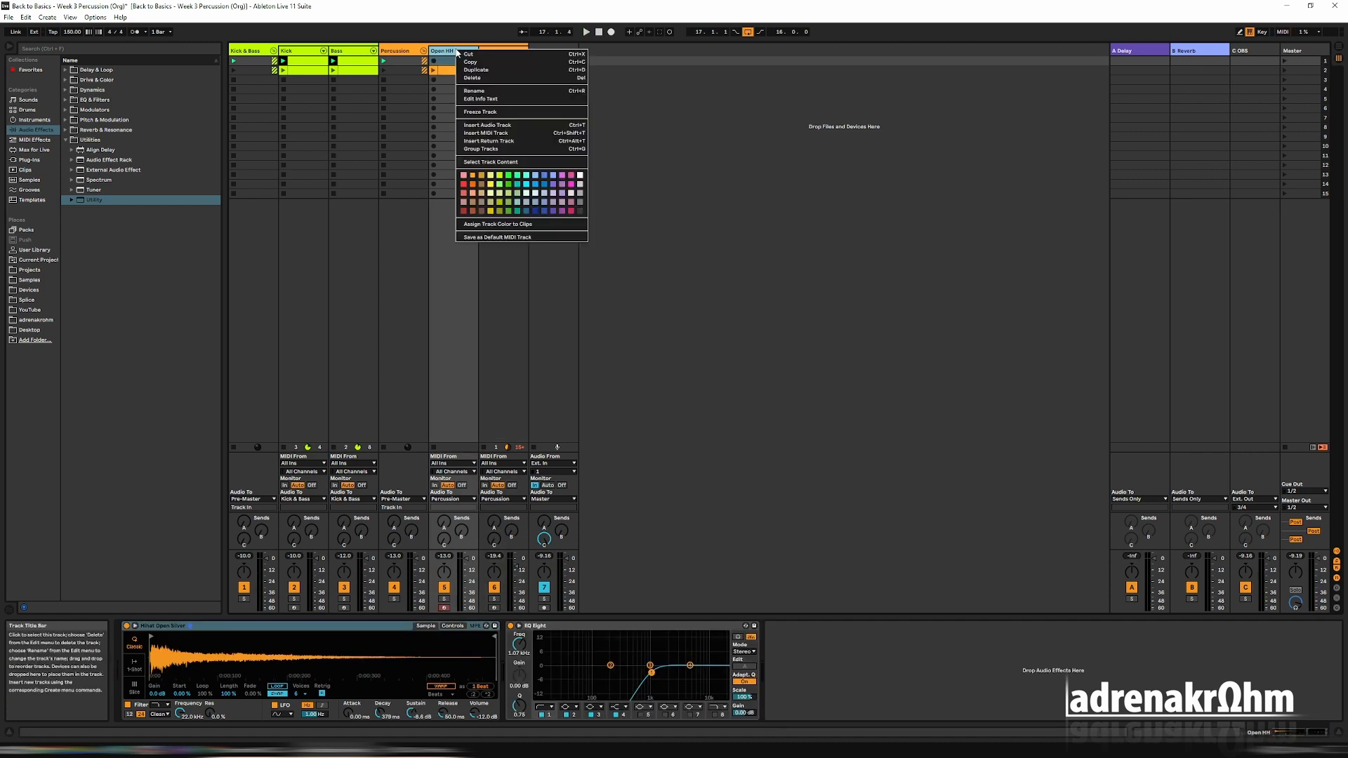
click(490, 71)
right_click(466, 51)
click(496, 95)
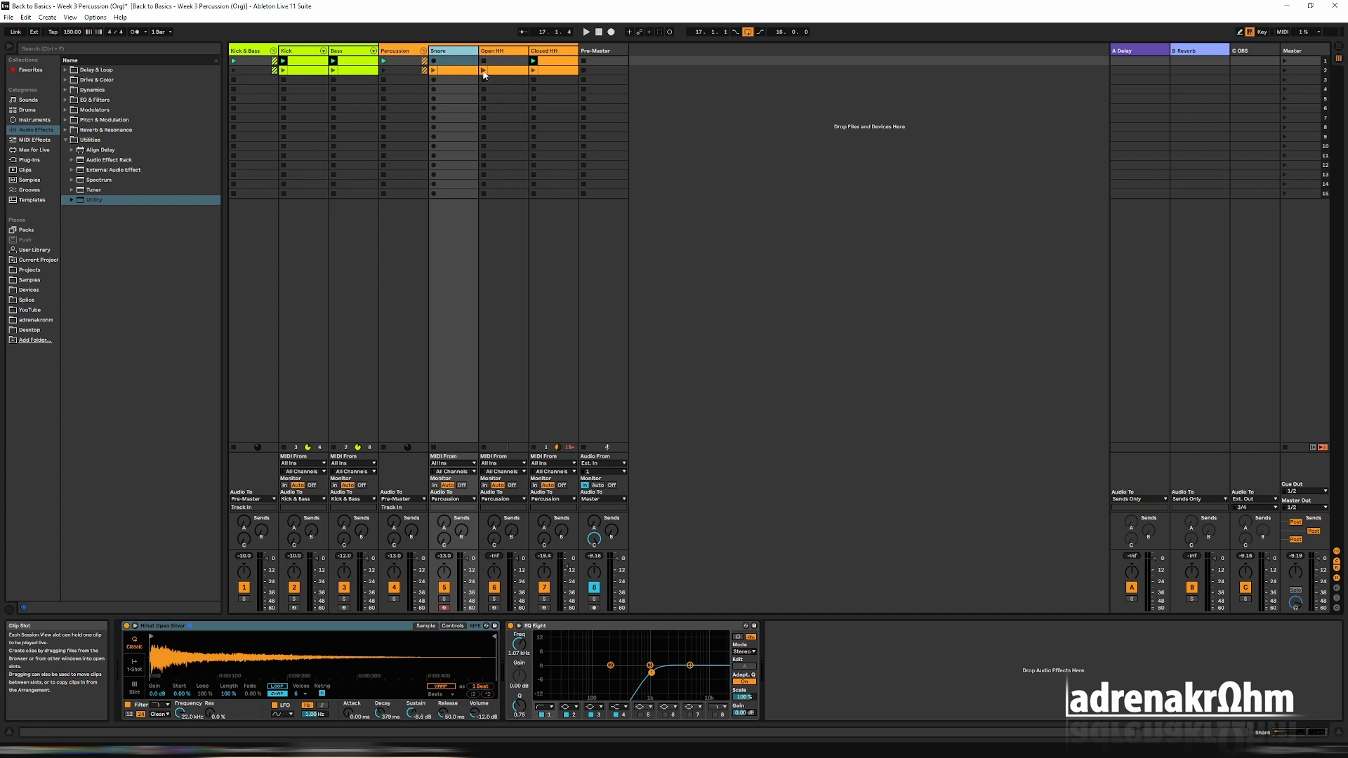
In the scene 2 Snare clip, move the first note to beat 1.2 and delete the second note.
click(466, 71)
click(444, 580)
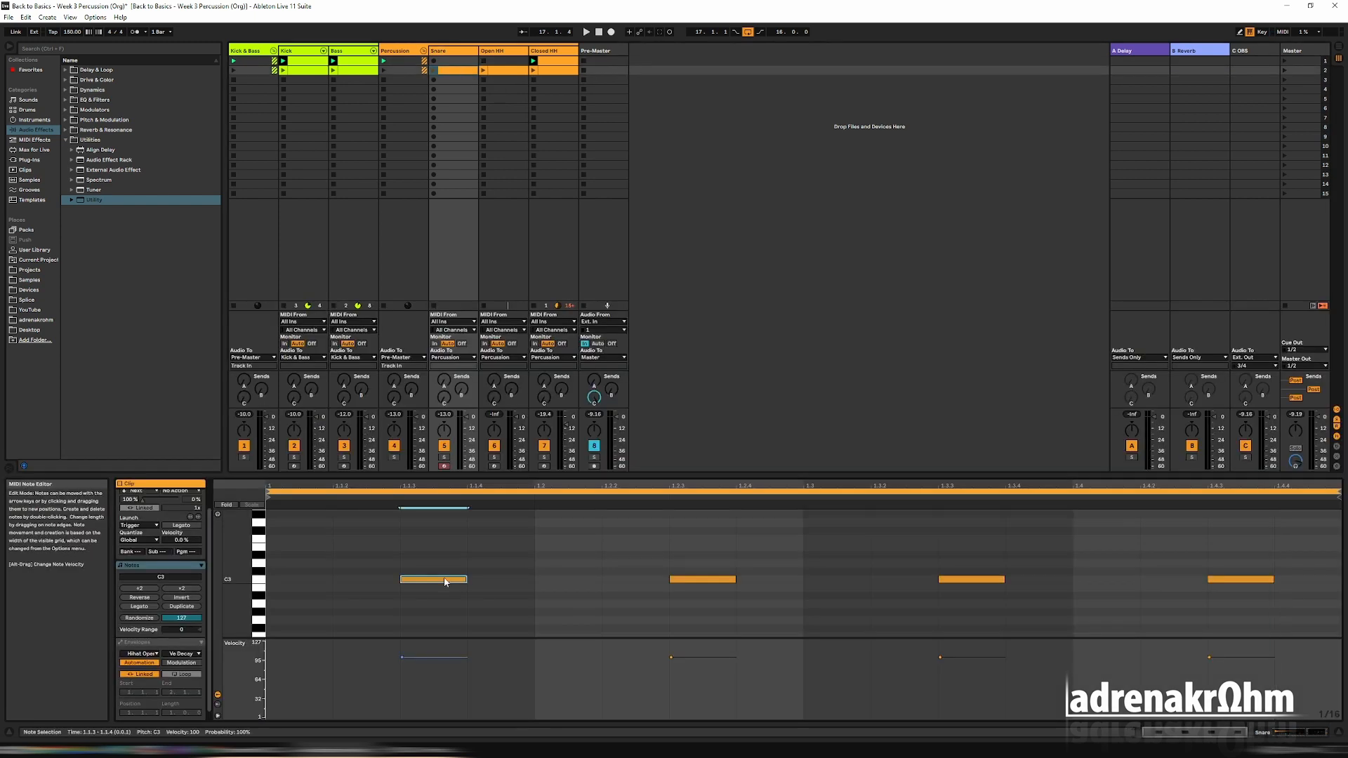
key(Right)
key(Right)
drag(681, 546, 699, 601)
key(Delete)
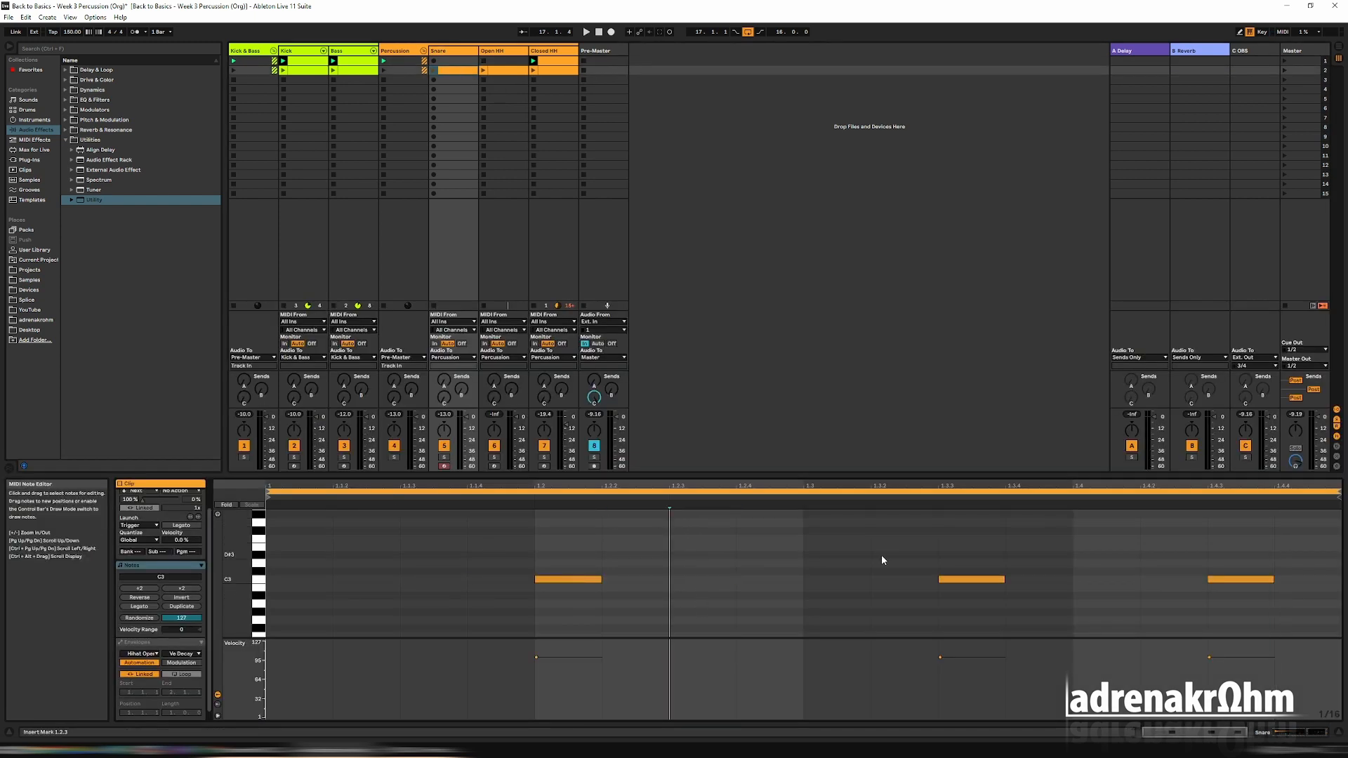
In the Snare clip, move the third note to beat 1.4, delete the last note, and lengthen both remaining notes to an eighth.
drag(881, 559, 988, 601)
key(Right)
key(Right)
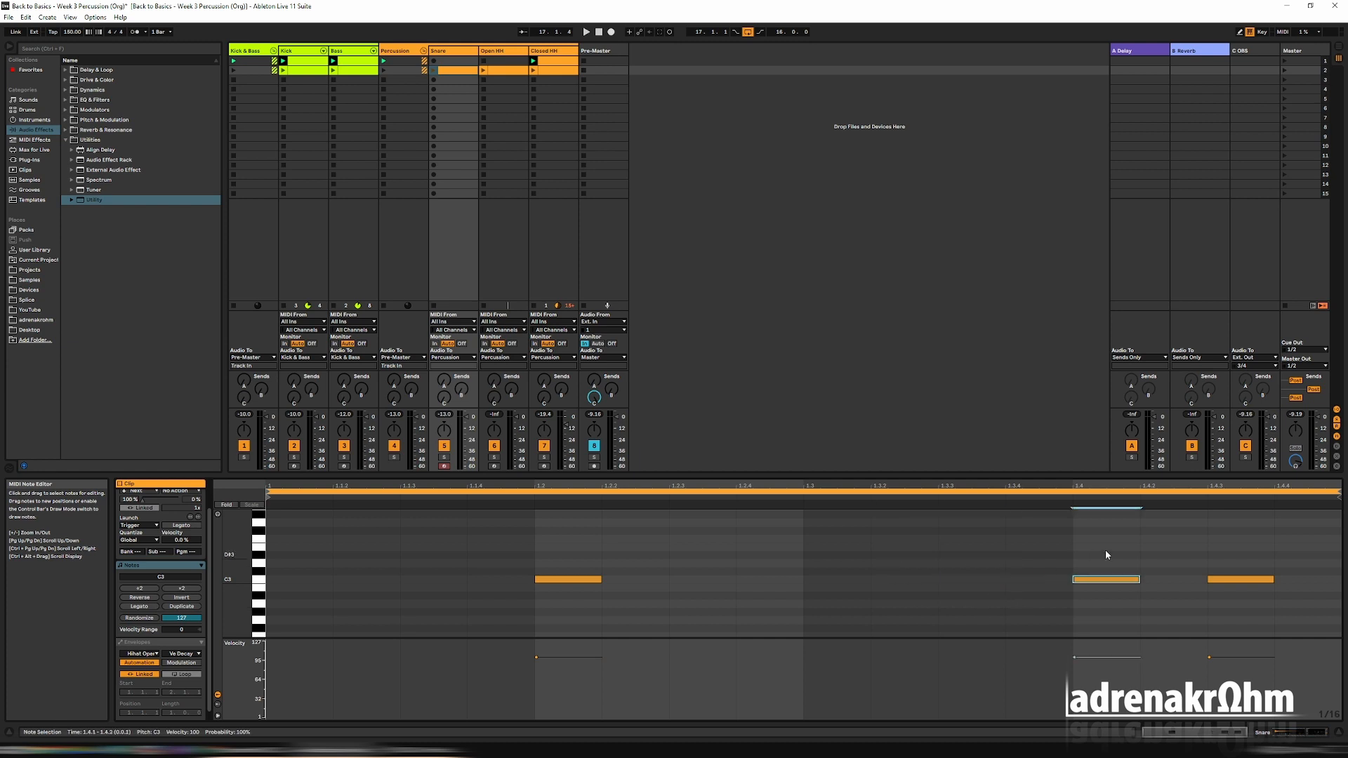
click(1210, 581)
key(Delete)
drag(561, 534, 1126, 631)
key(shift+Right)
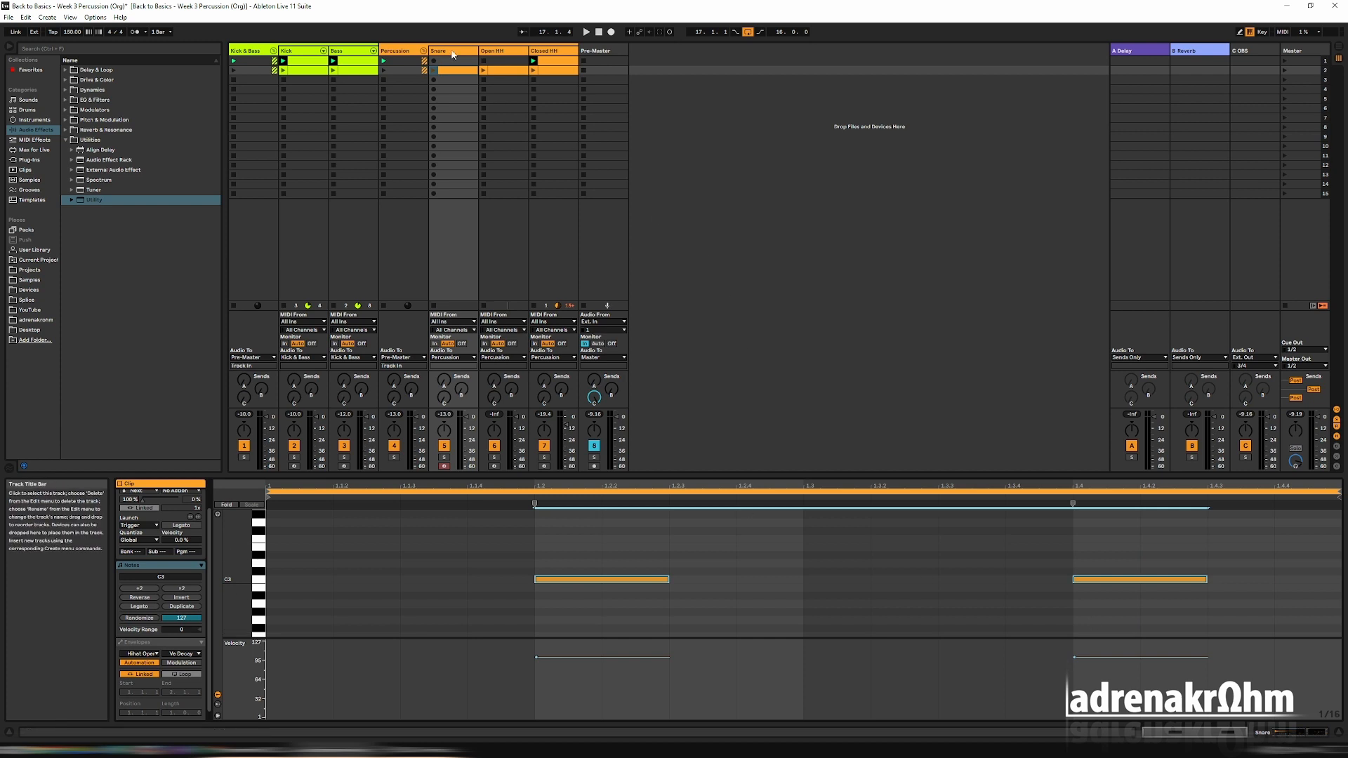
Play scene 2 and lower the Snare EQ Eight's low-cut frequency to about 132 Hz.
click(1285, 70)
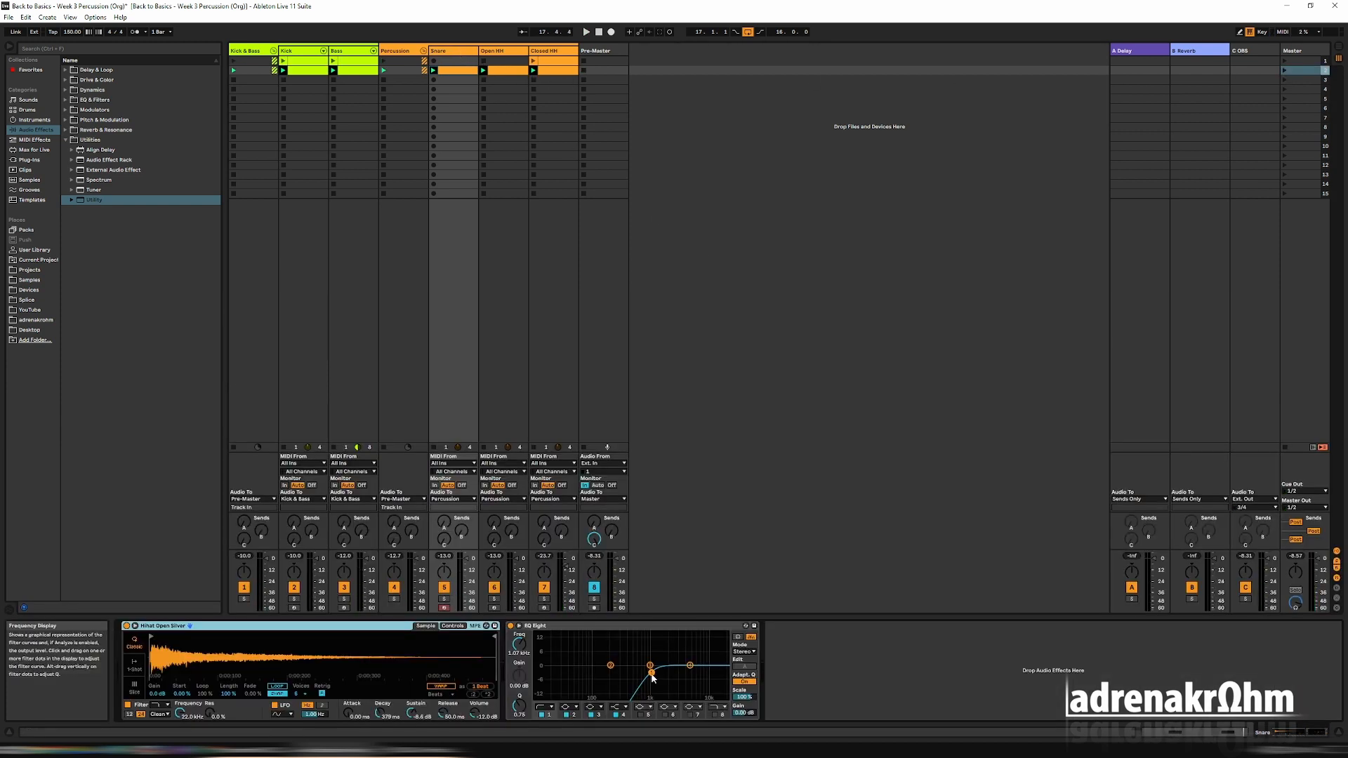
drag(652, 677, 608, 675)
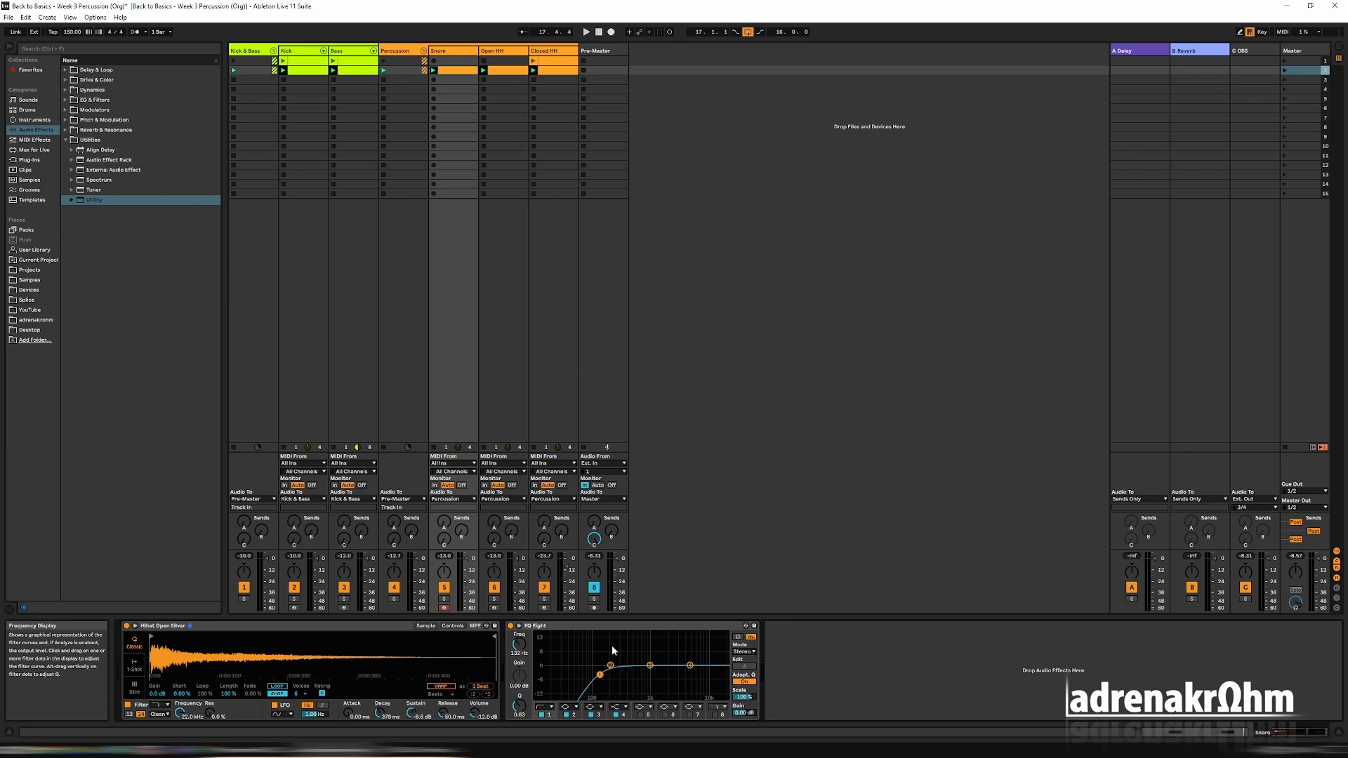
Search the samples for "snare" and load Snare 909 Tune7 u.wav into the Snare track's Simpler.
click(343, 629)
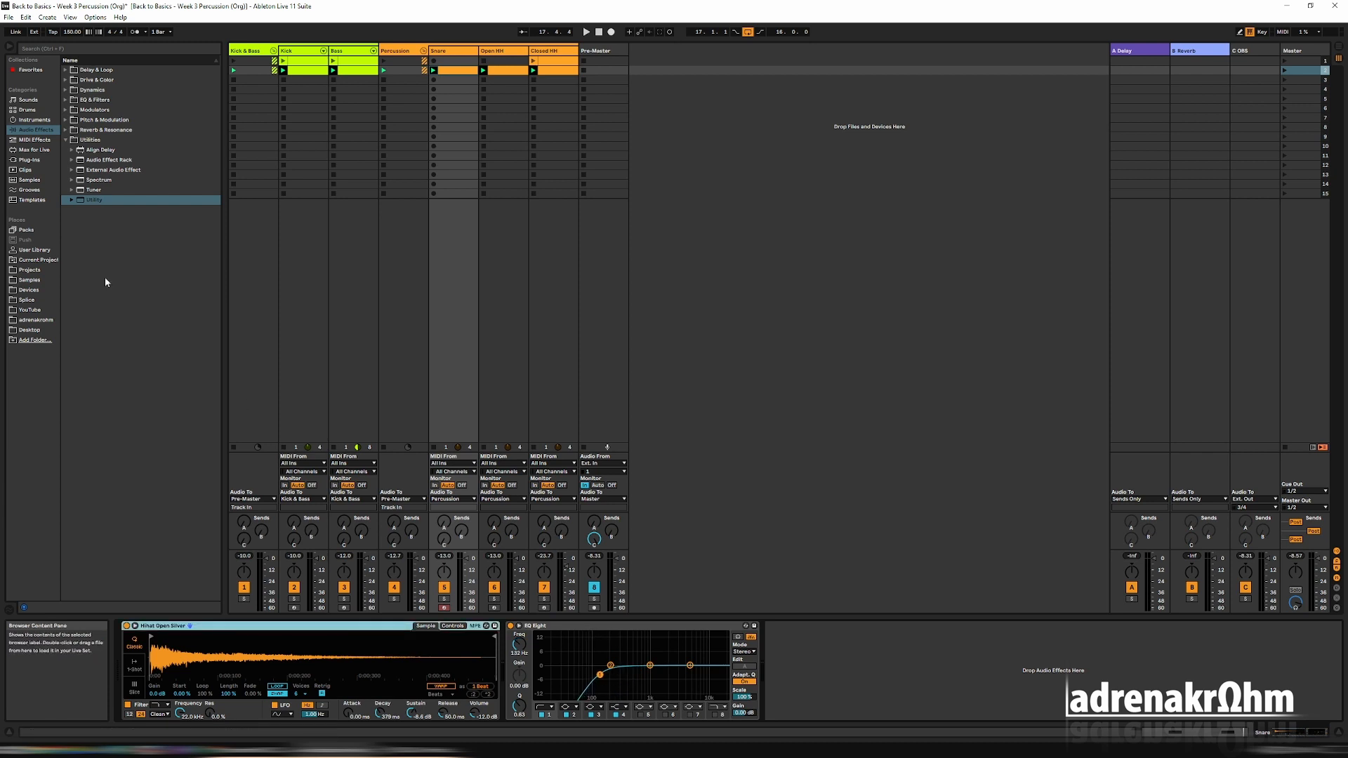
click(29, 179)
click(60, 49)
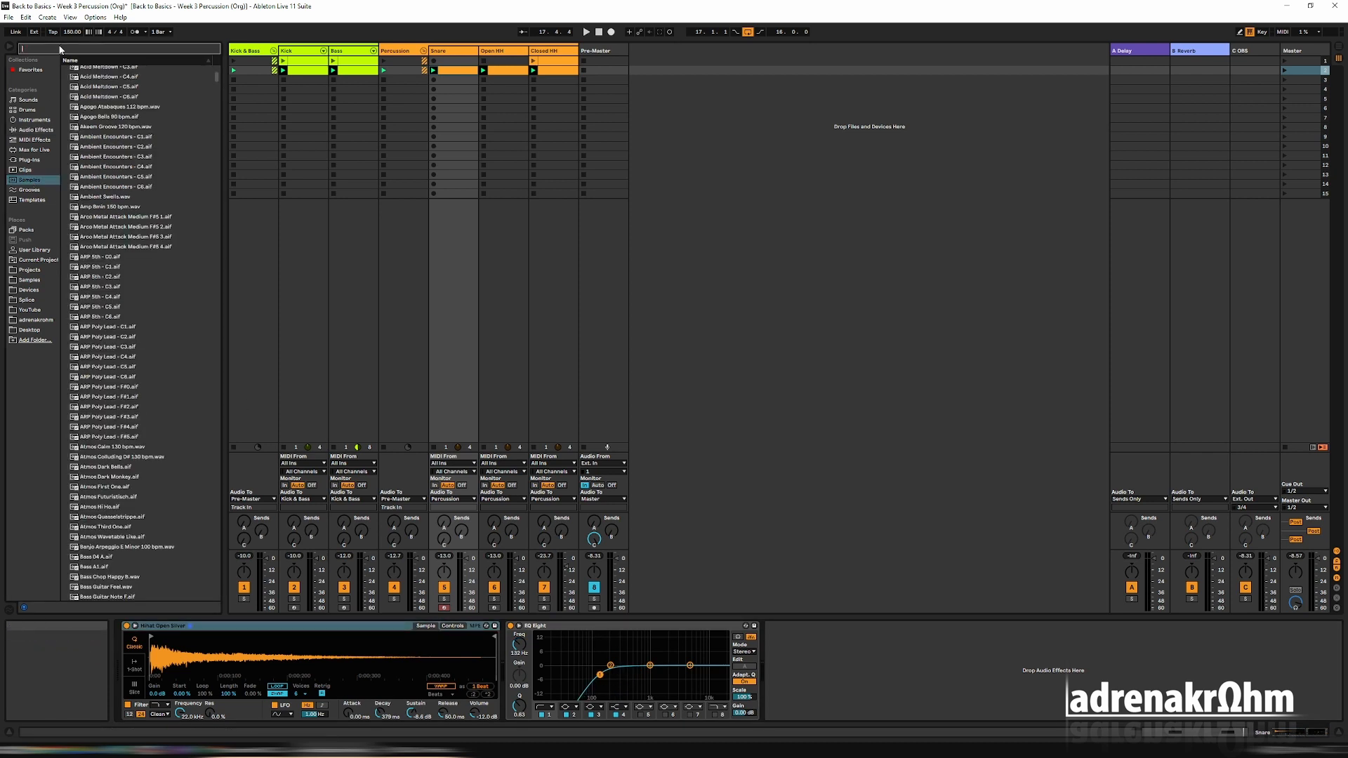
text(snare)
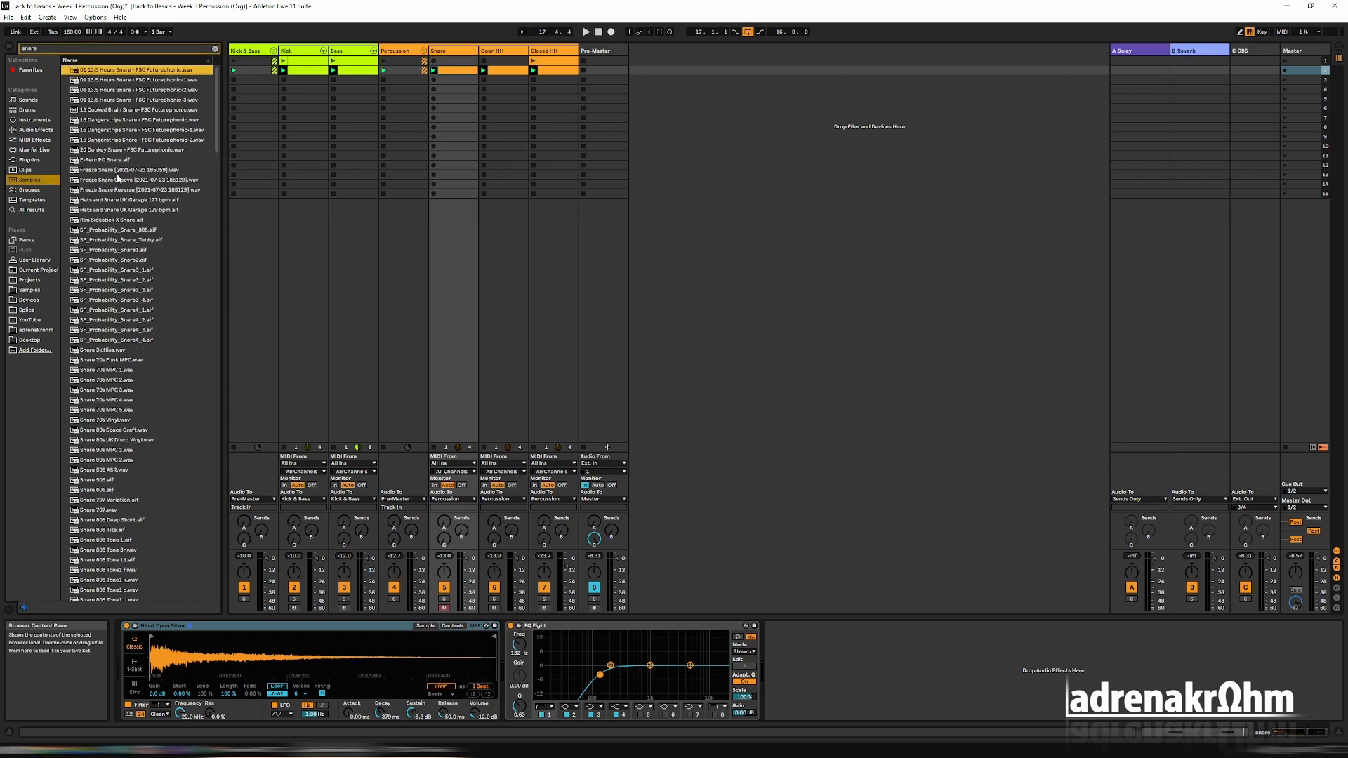
scroll(123, 337, down, 15)
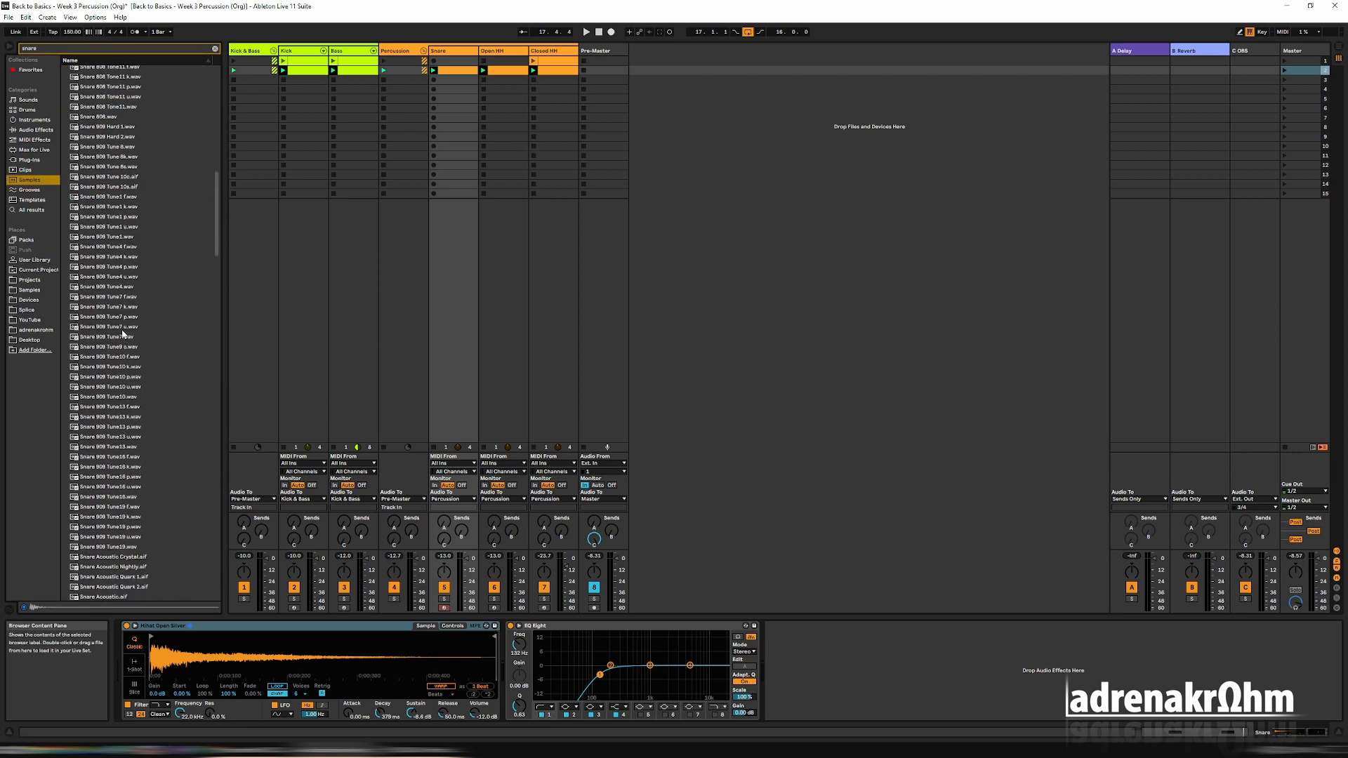
scroll(122, 334, down, 5)
click(150, 303)
key(Up)
key(Up)
key(Up)
key(Up)
key(Up)
key(Up)
key(Up)
key(Up)
key(Up)
key(Up)
key(Up)
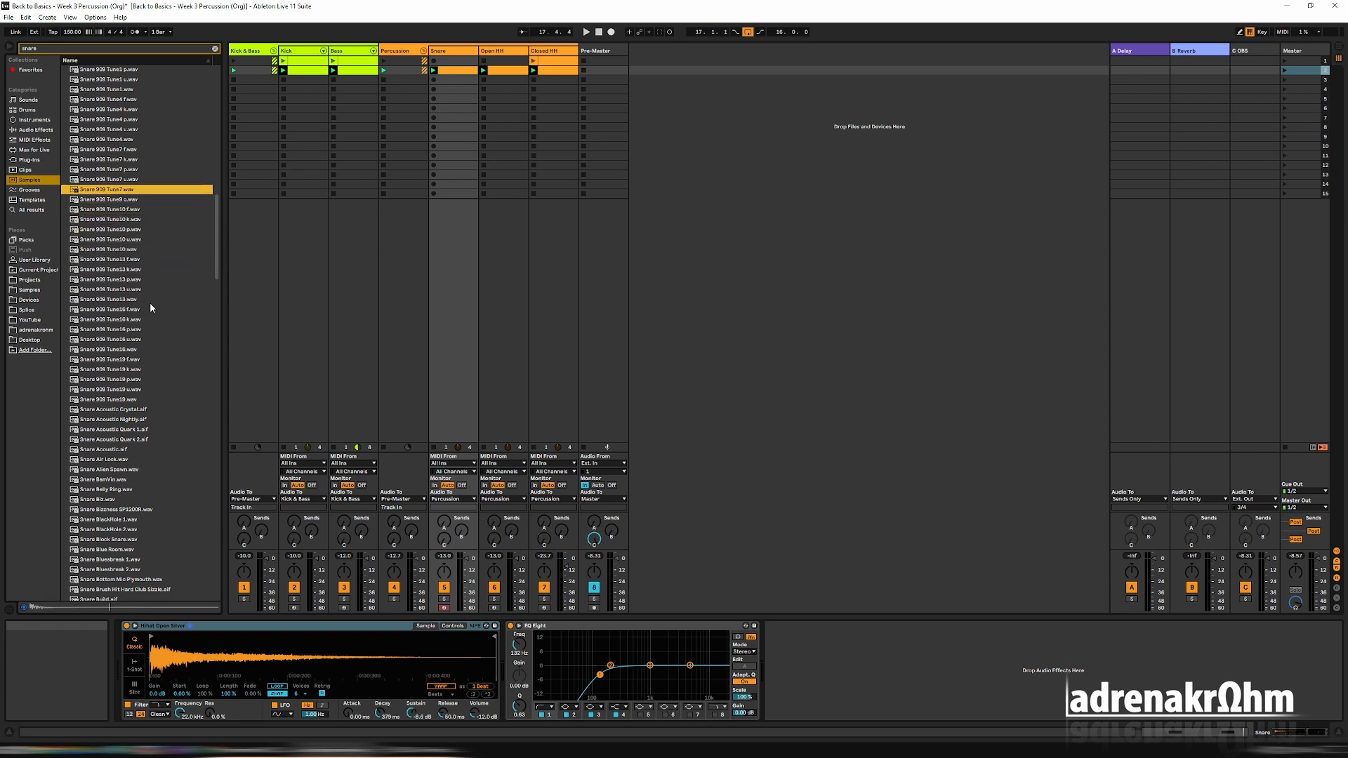
key(Up)
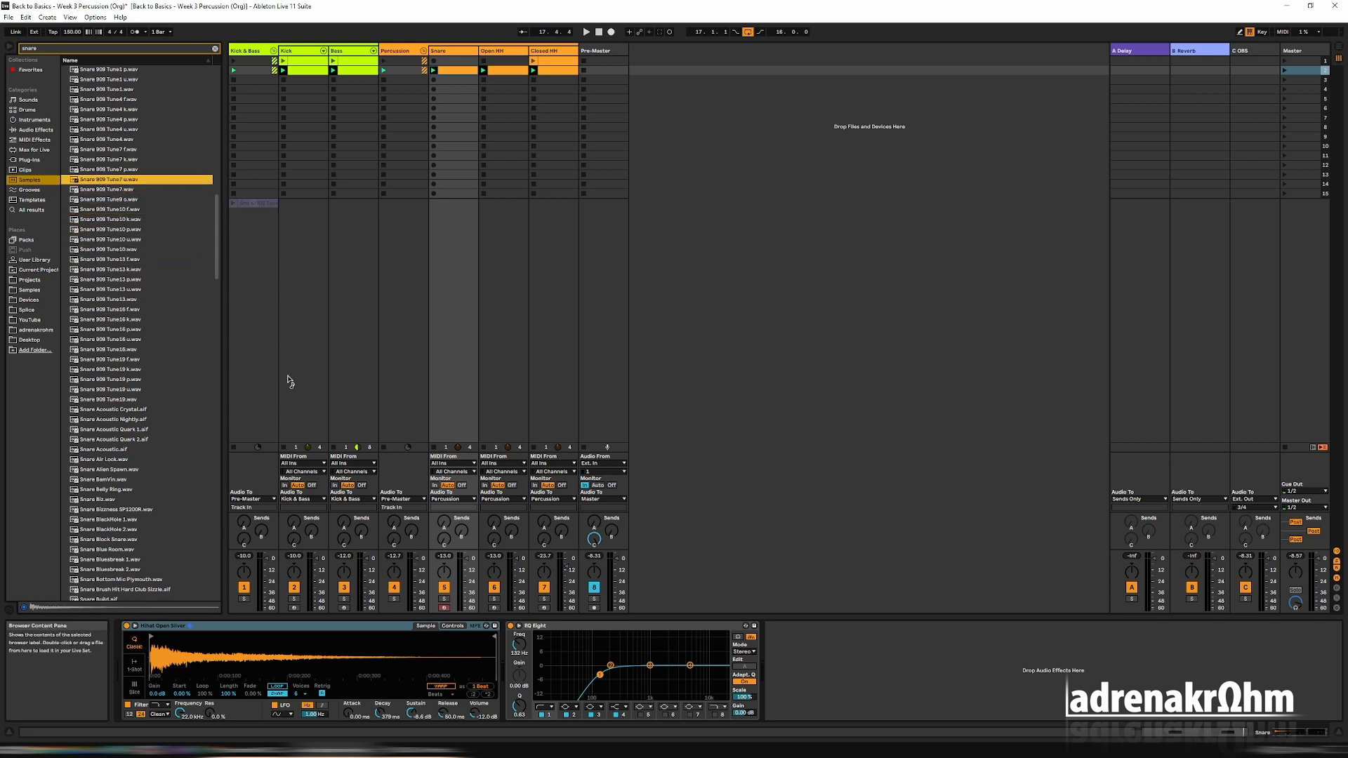
key(Return)
Clear the sample search and raise the Snare EQ Eight's low-cut frequency to about 250 Hz during playback.
key(space)
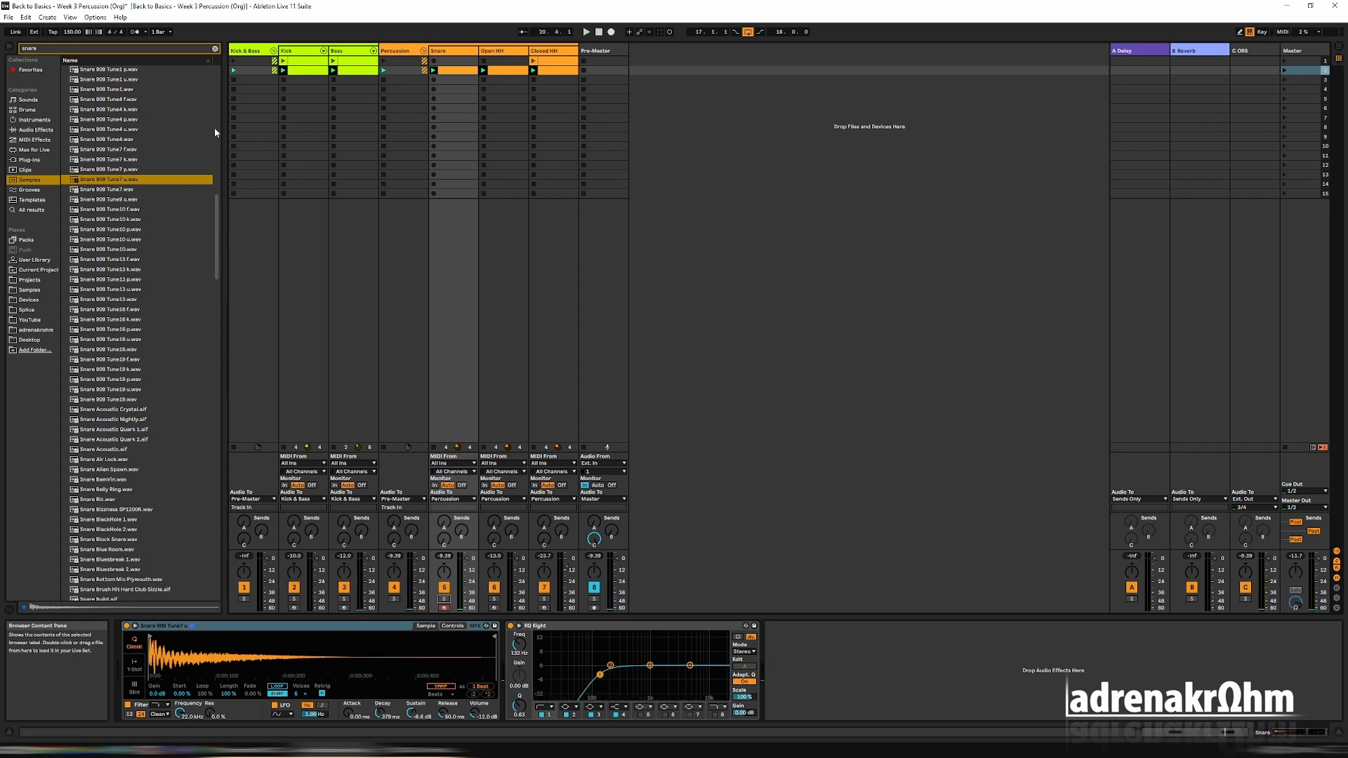
click(215, 49)
key(space)
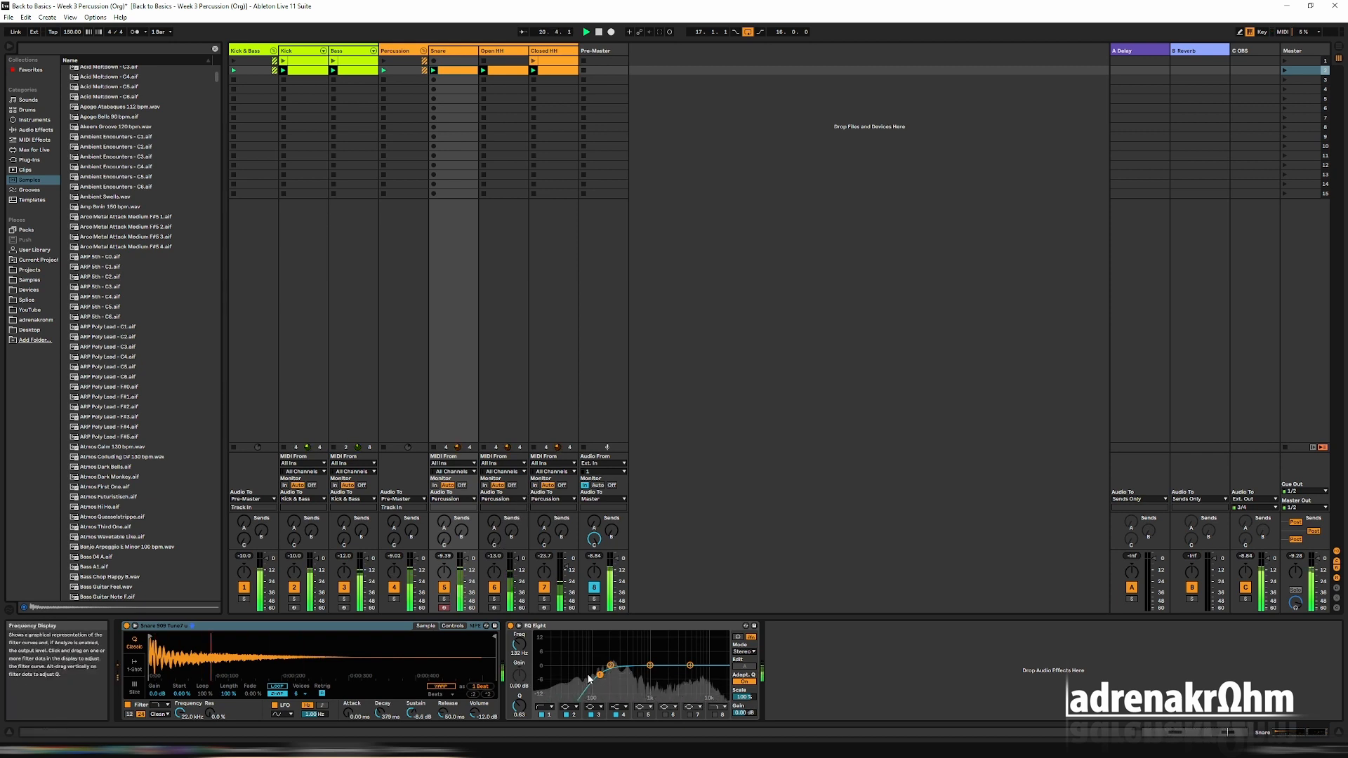
drag(600, 675, 617, 678)
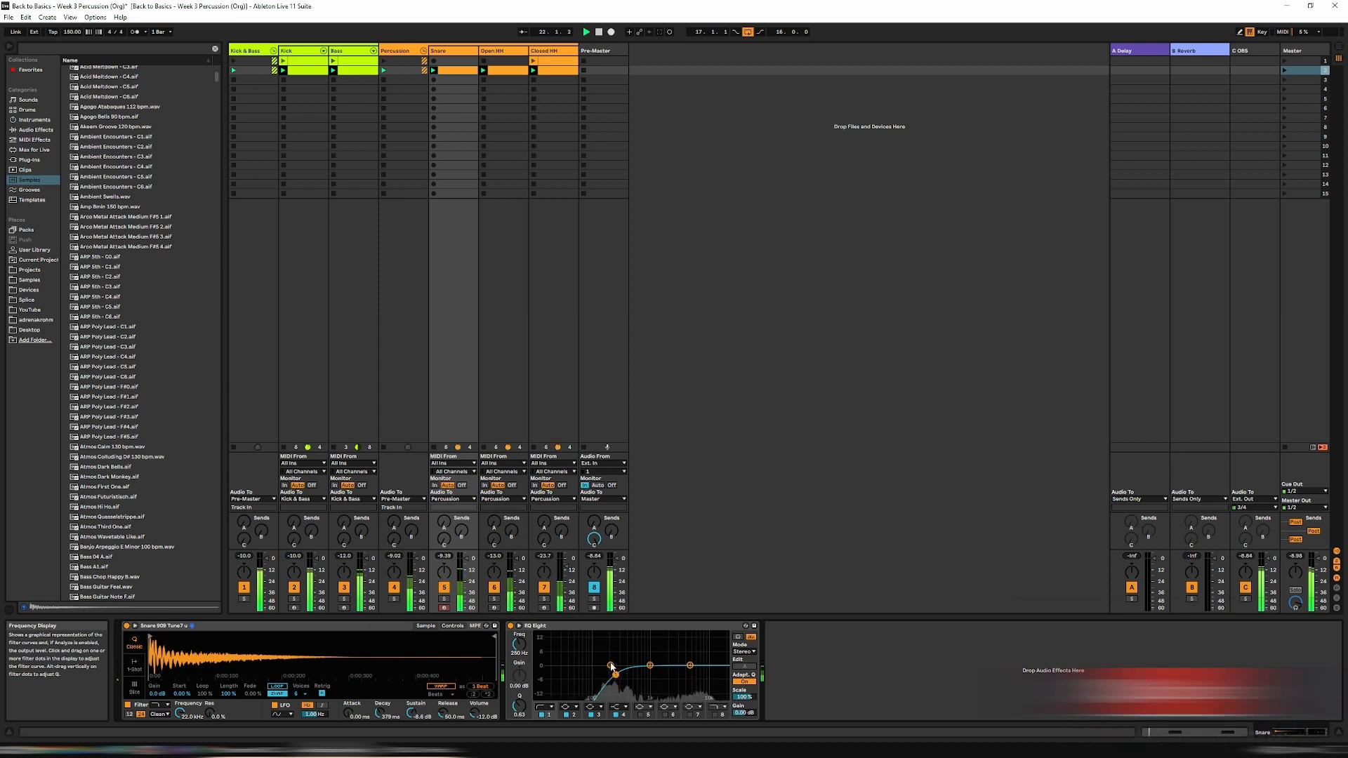
click(566, 707)
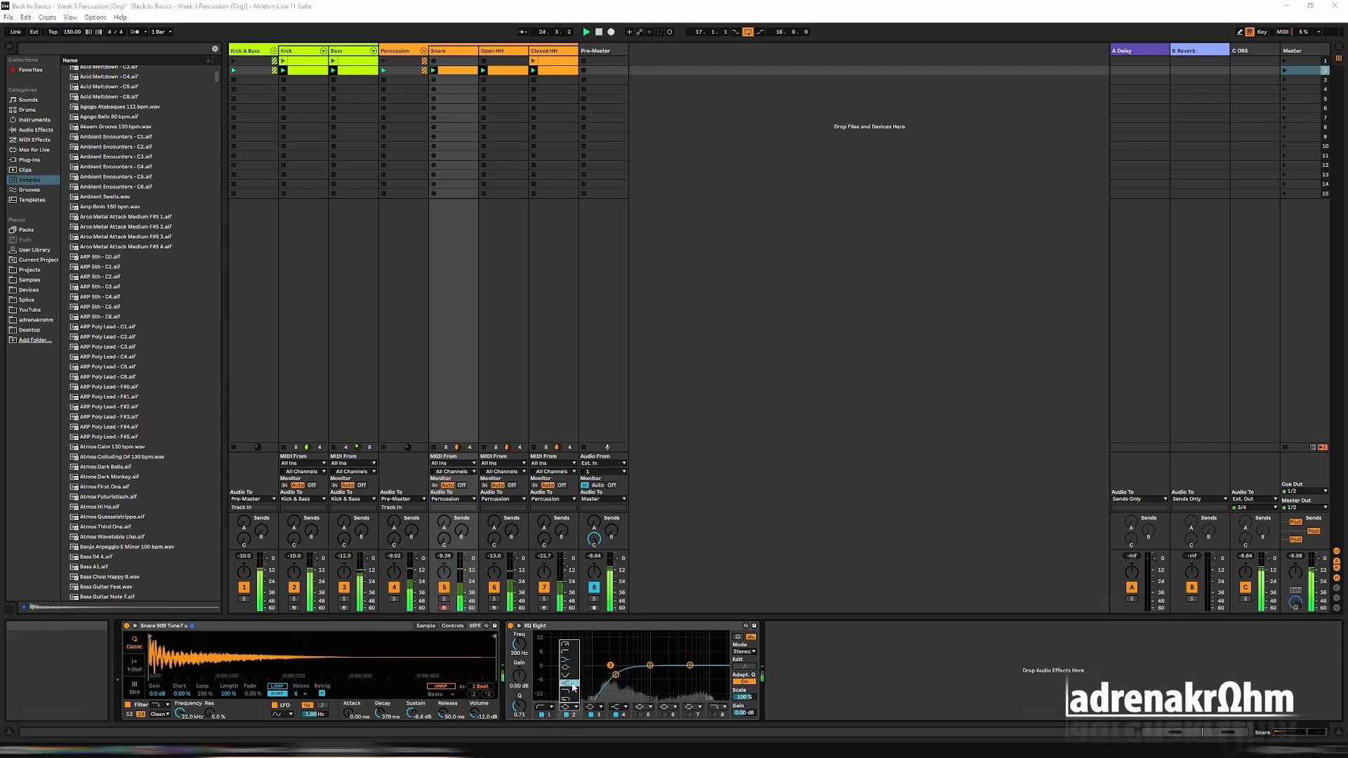
click(573, 686)
drag(610, 665, 611, 667)
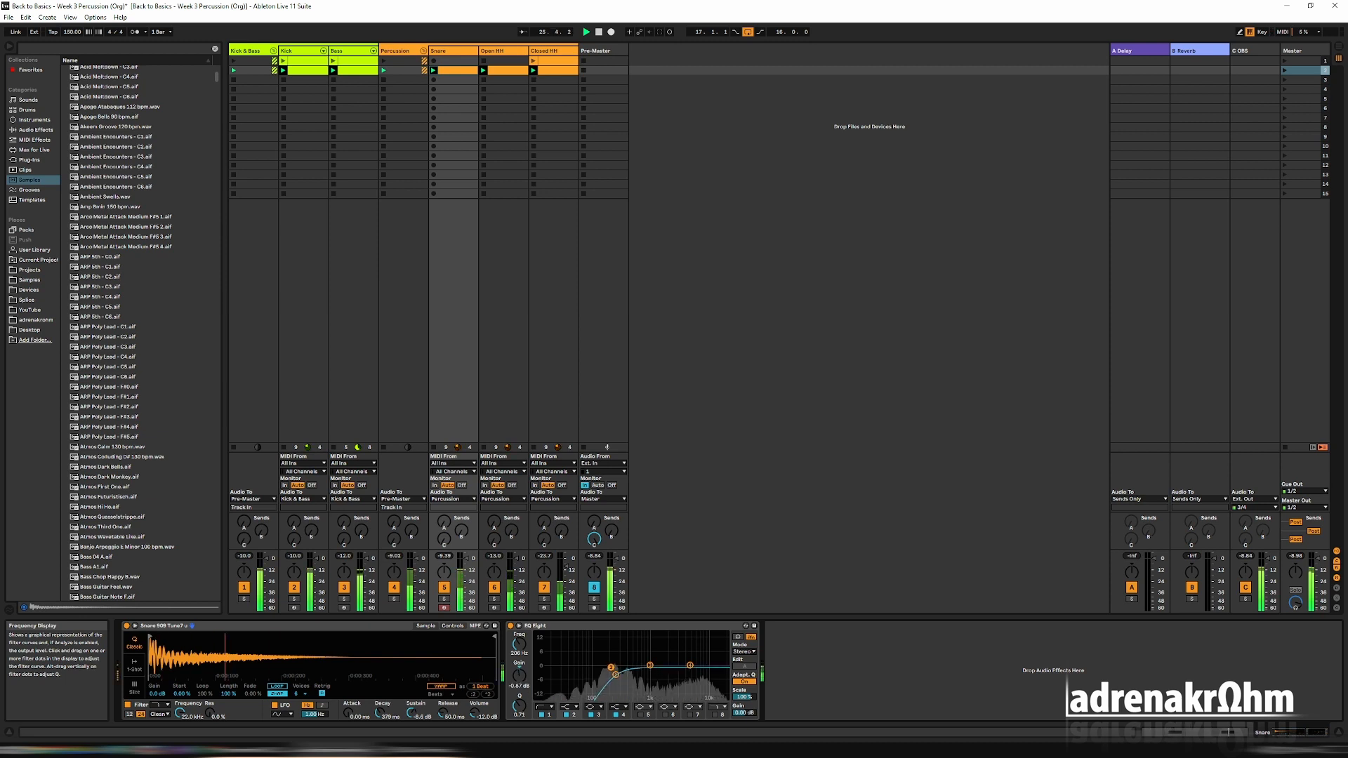
Set band 2 of the Snare's EQ Eight to a low shelf reducing the lows, and set the low cut to 182 Hz.
click(566, 707)
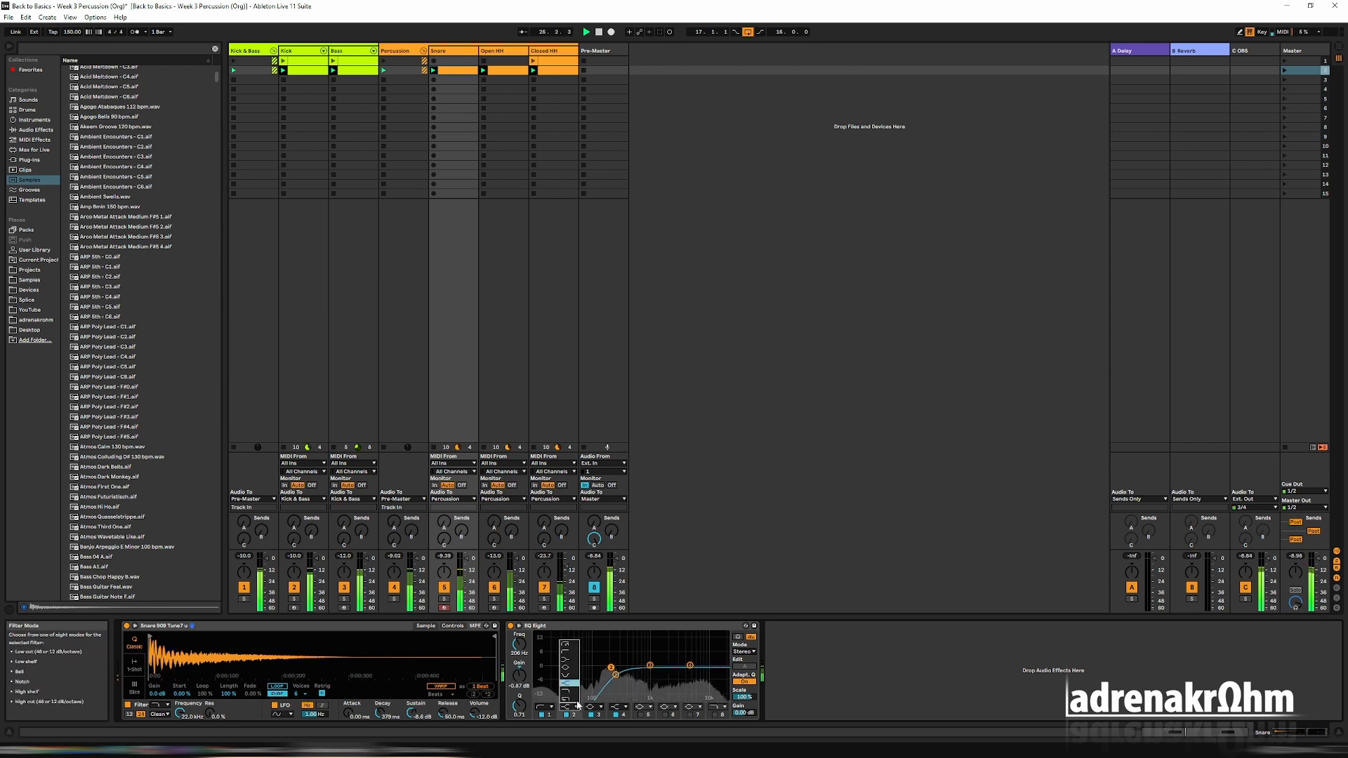
click(577, 655)
drag(610, 667, 616, 677)
click(611, 675)
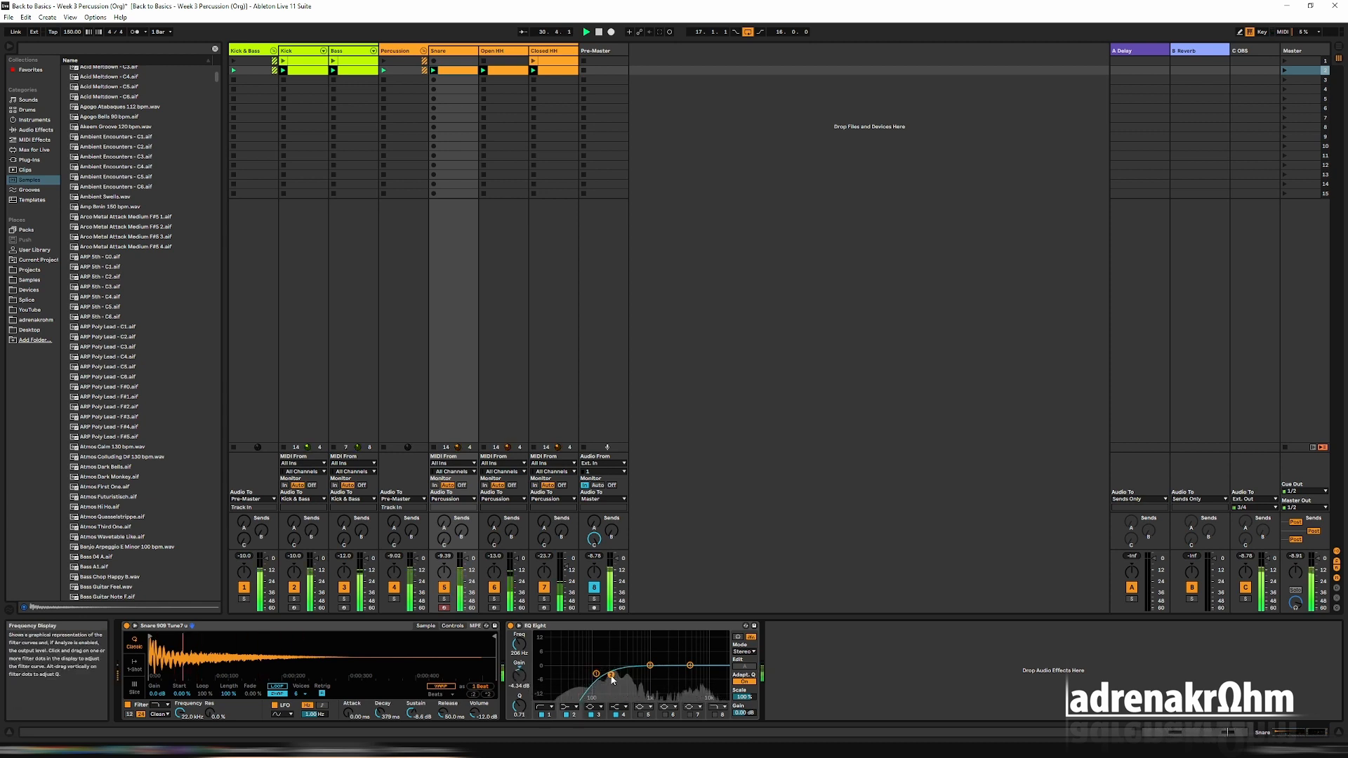
drag(611, 675, 608, 676)
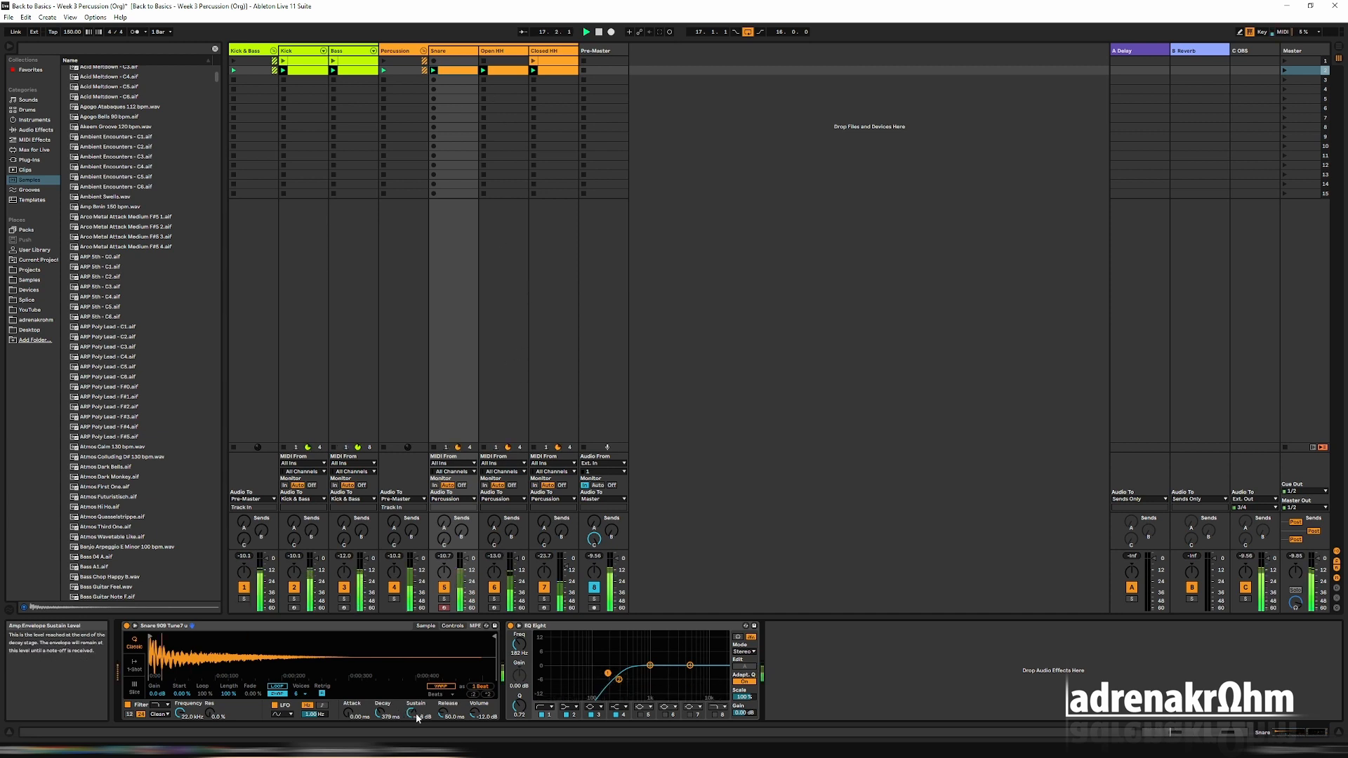
Set the Snare Simpler's decay to 1.08 s and sustain to -12 dB, and adjust its volume.
drag(380, 713, 413, 721)
drag(444, 714, 481, 712)
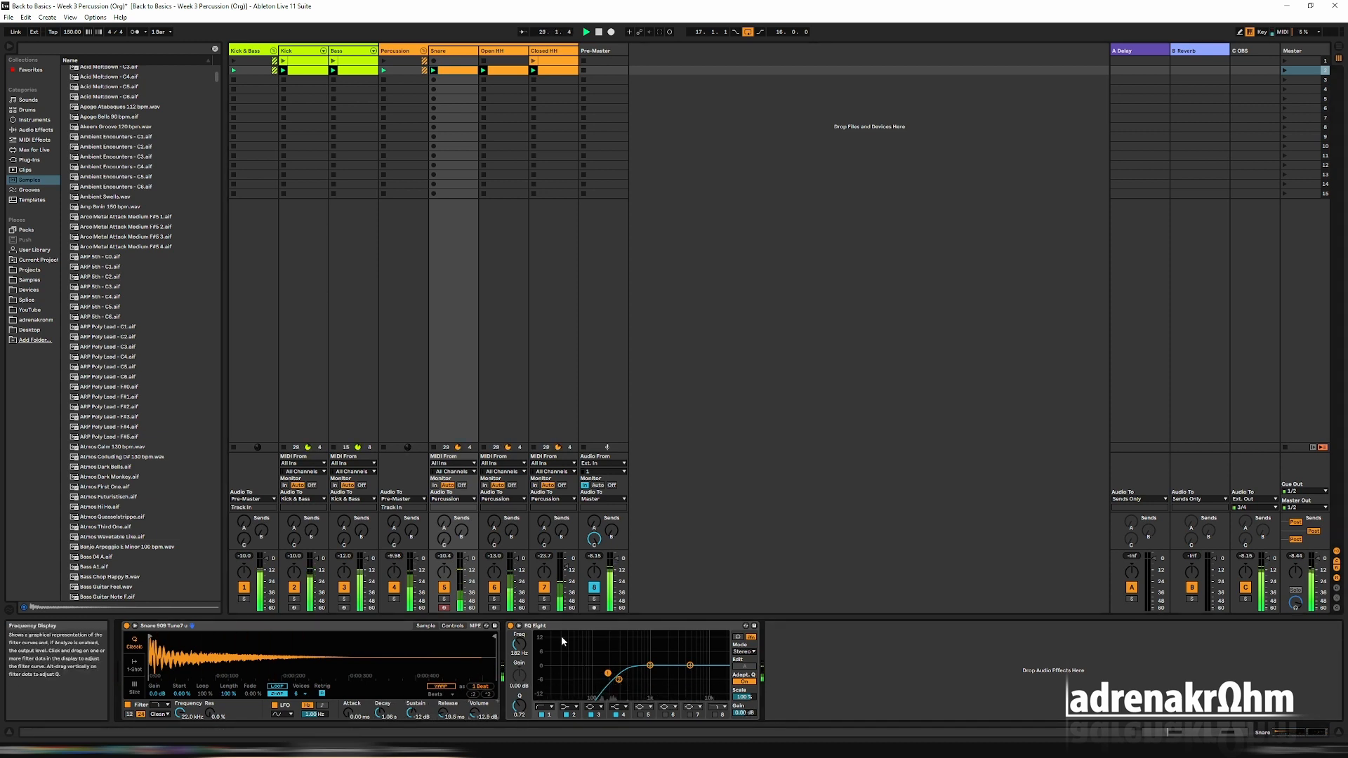
Copy the Snare clip into scene 1, play that scene with the Snare track soloed, and stop playback.
click(1285, 61)
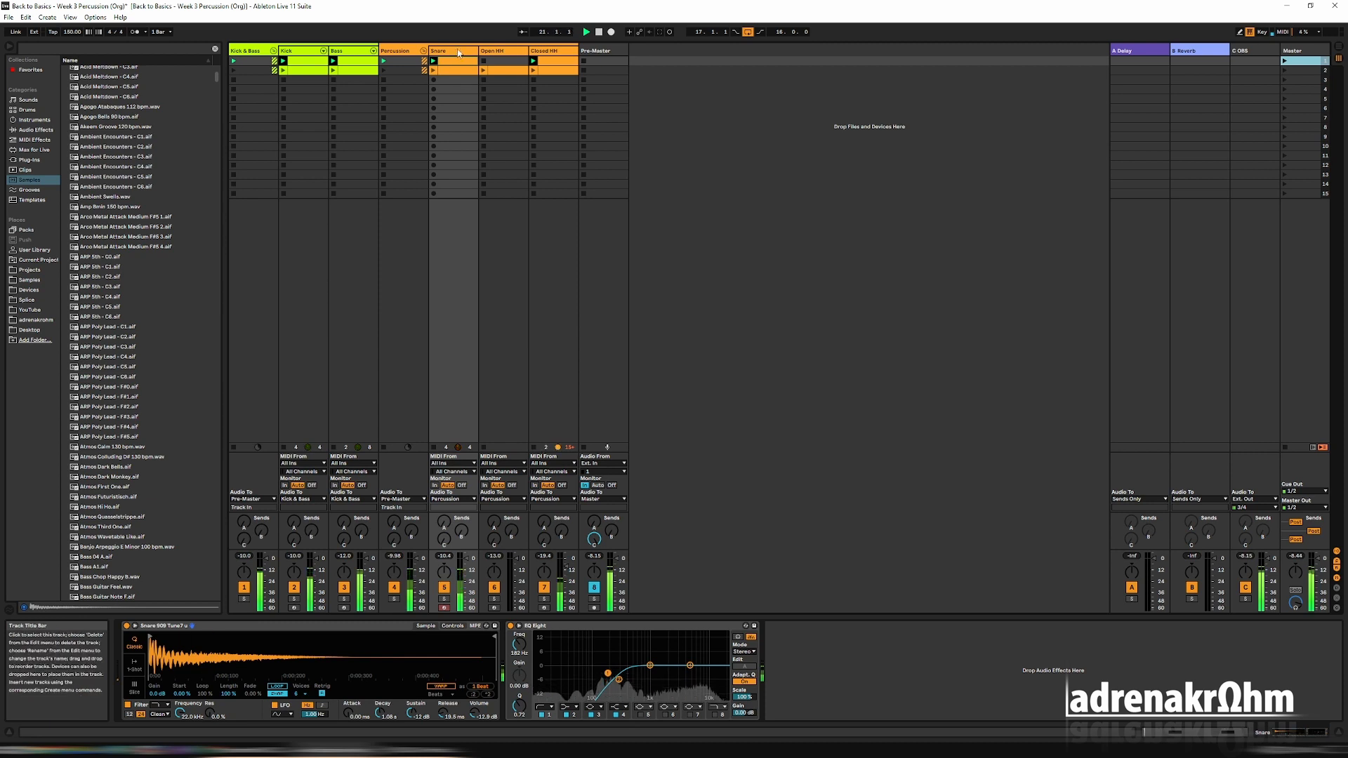
click(444, 599)
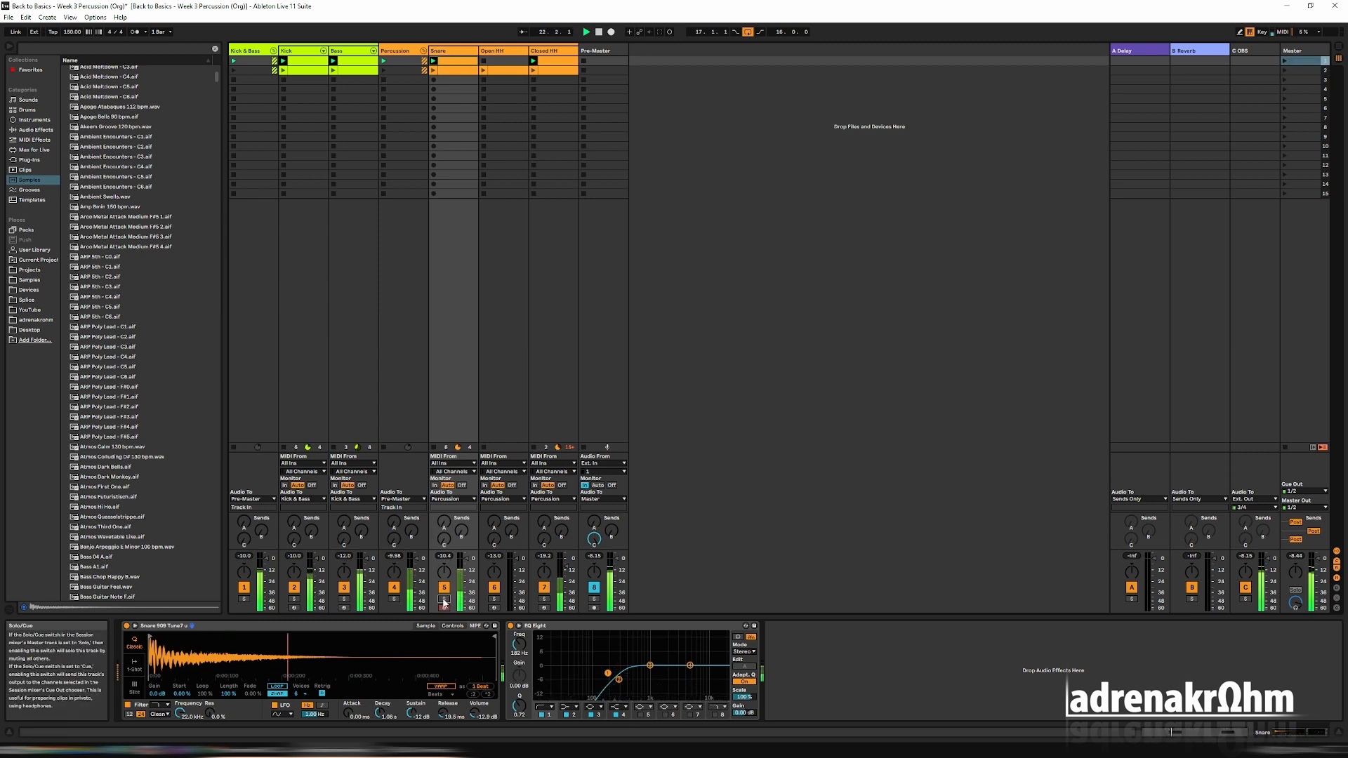
key(space)
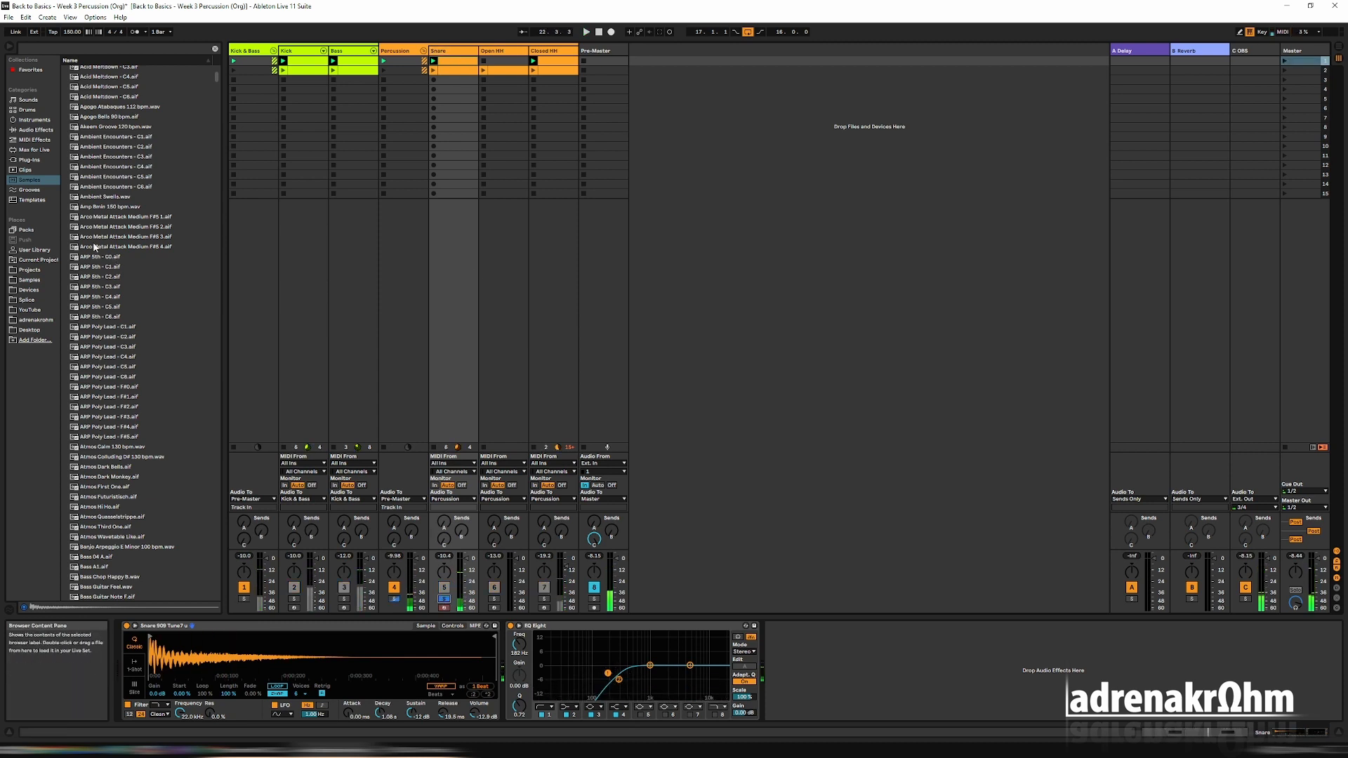
Add the Dark Small Room reverb preset to the Snare track, place it before the EQ Eight, and start playback.
click(35, 130)
click(66, 131)
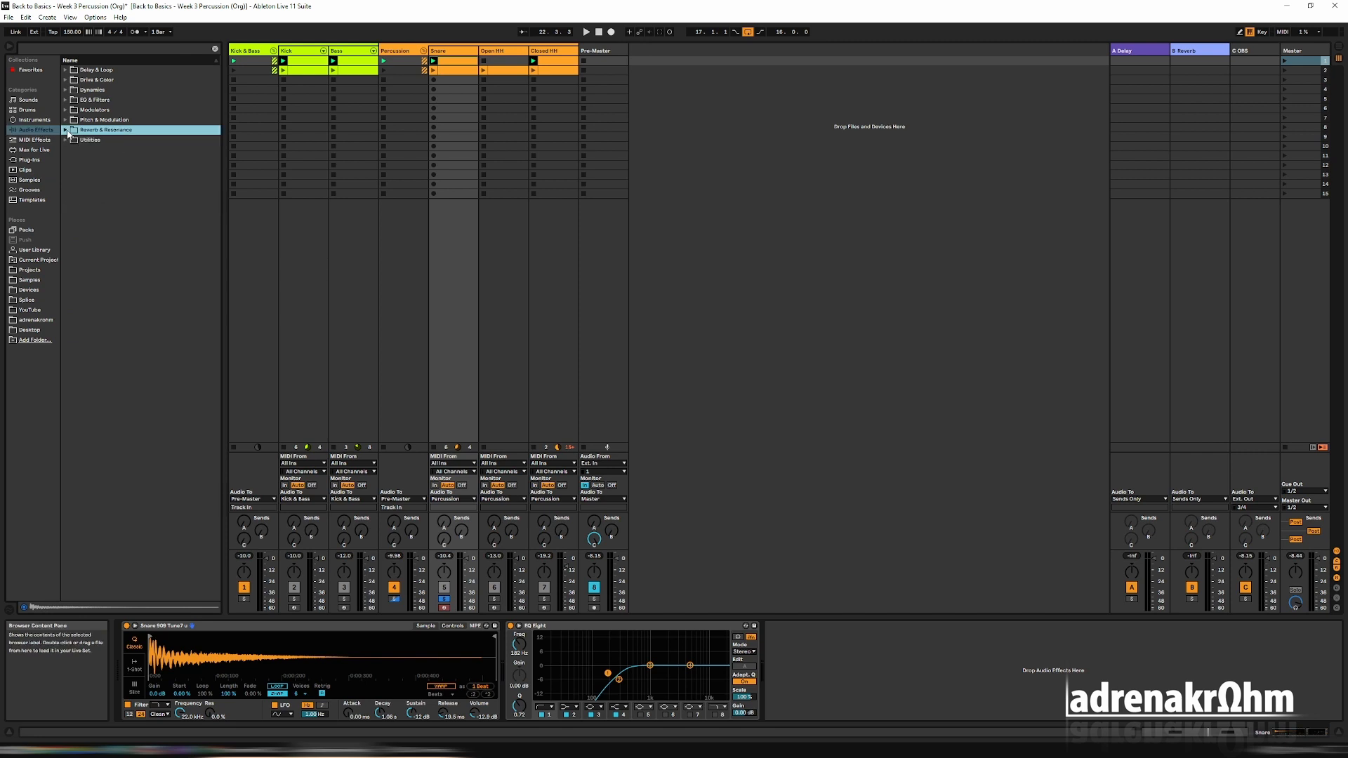
click(66, 129)
click(72, 170)
click(78, 190)
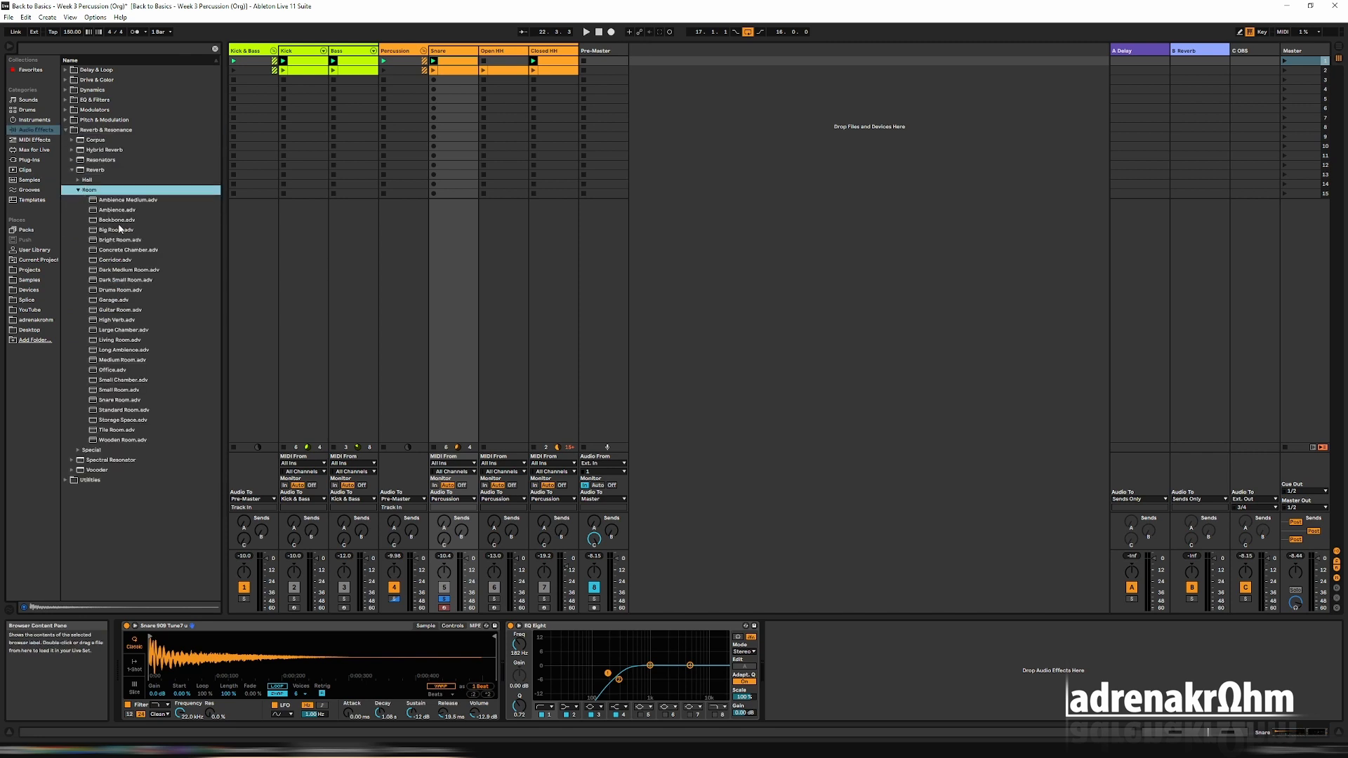
click(114, 280)
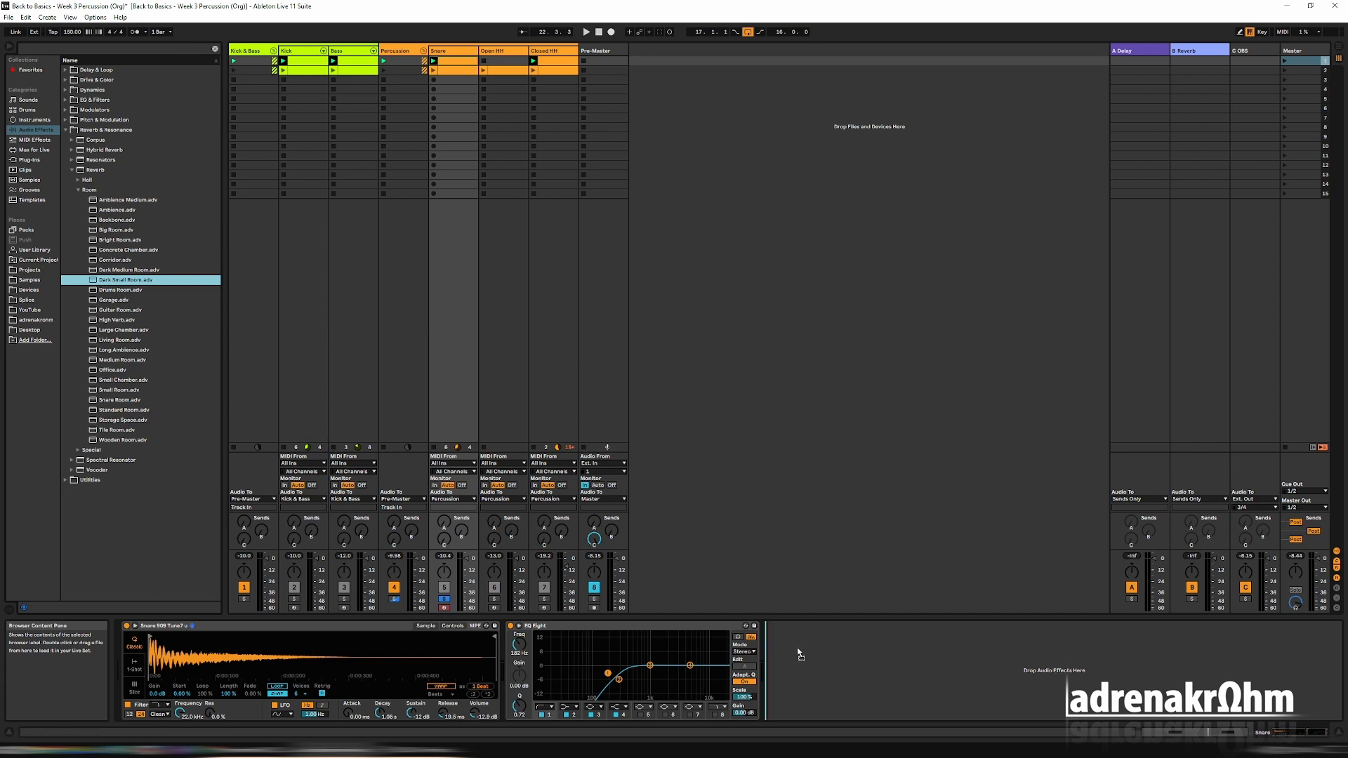
drag(798, 647, 799, 649)
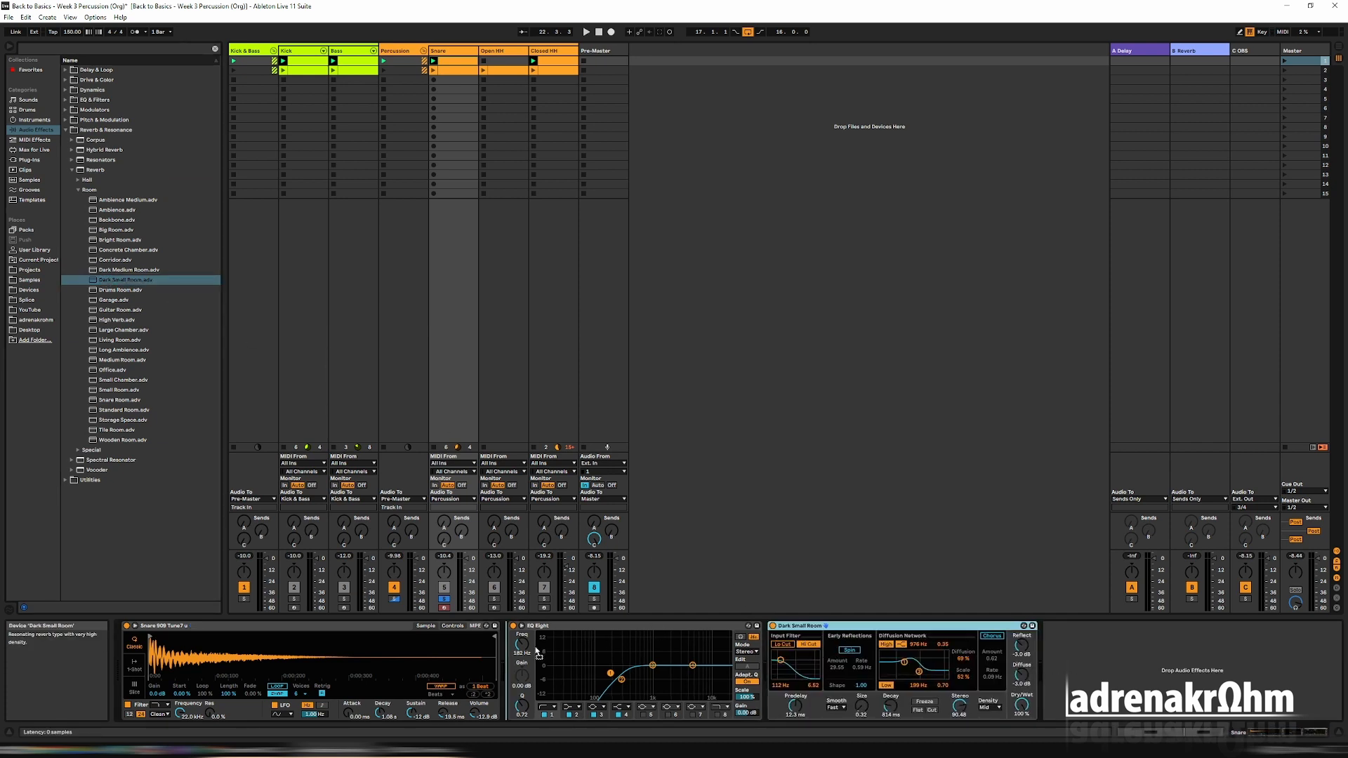
drag(536, 651, 539, 651)
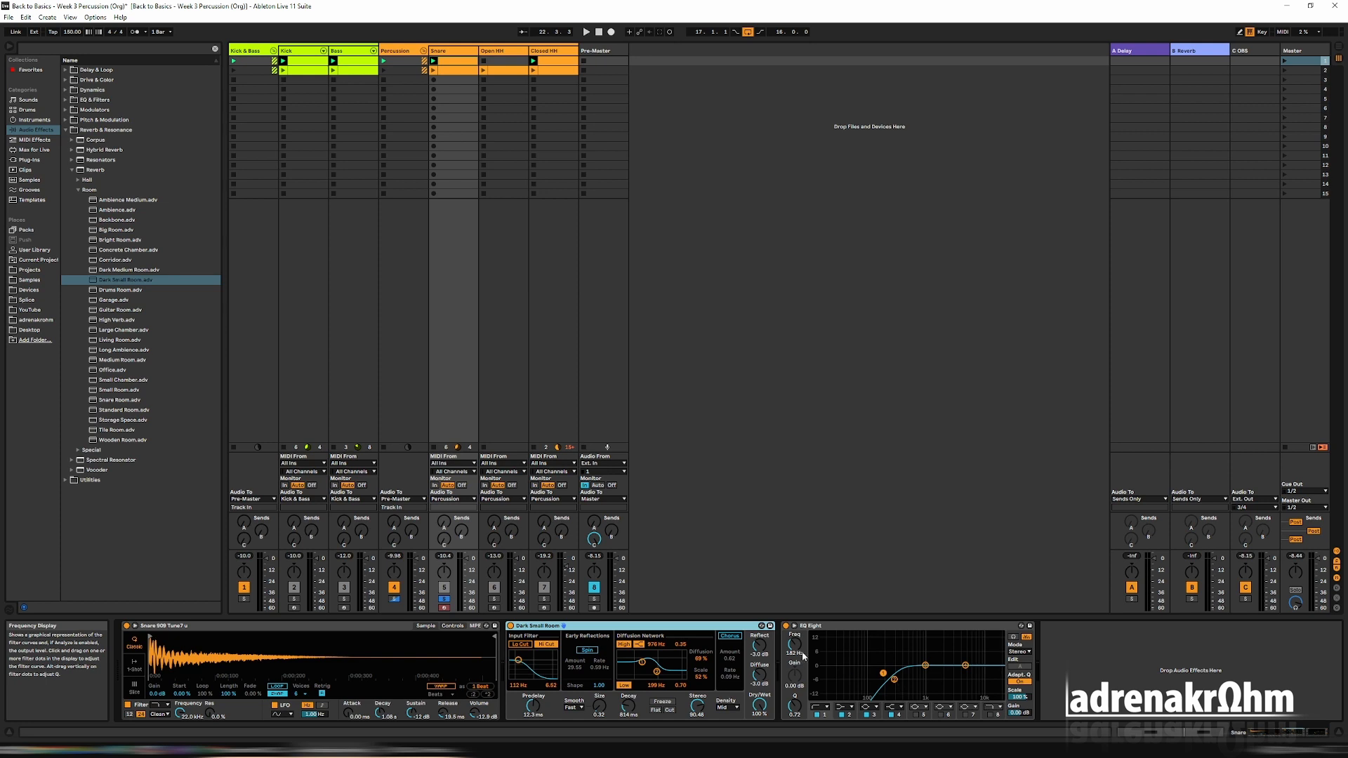
key(space)
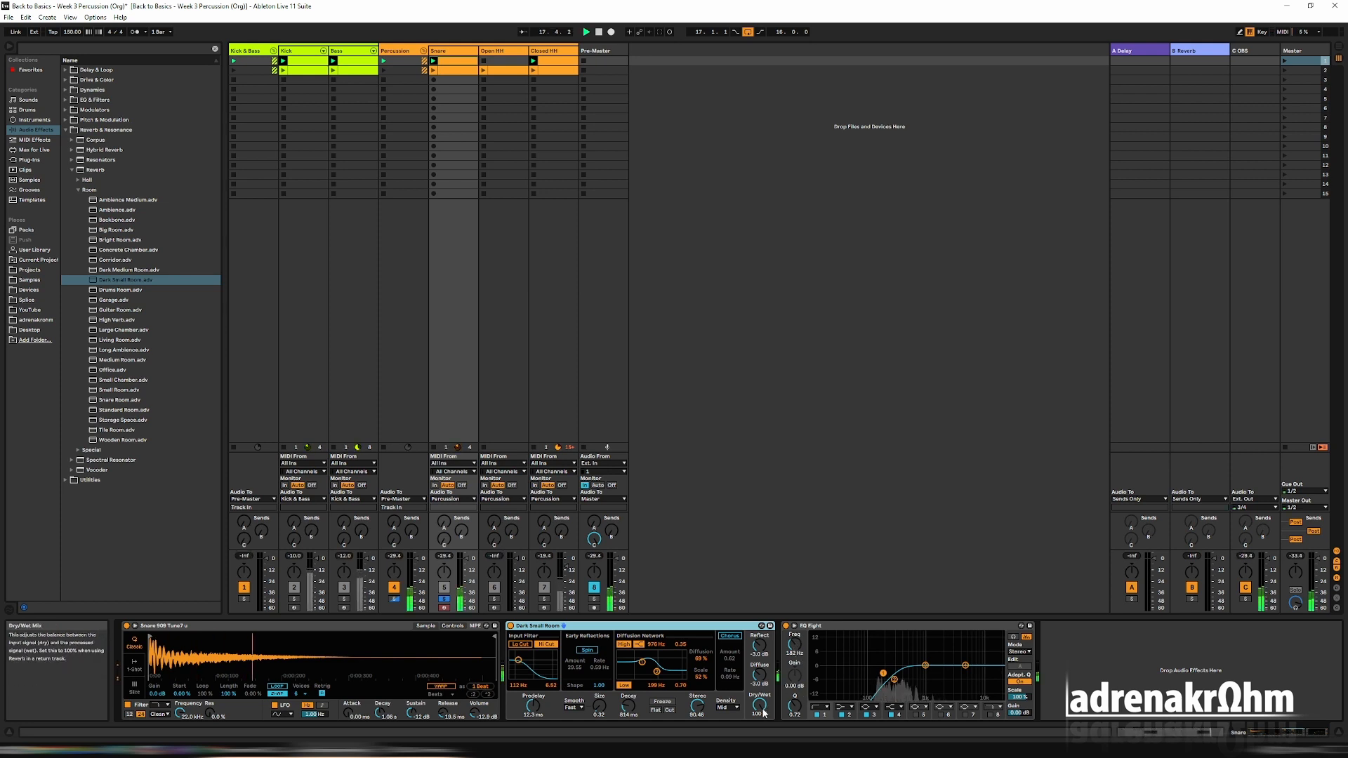
Set the Snare reverb's dry/wet mix to 31% and play scene 2 to hear the snare in the full groove.
drag(763, 713, 763, 753)
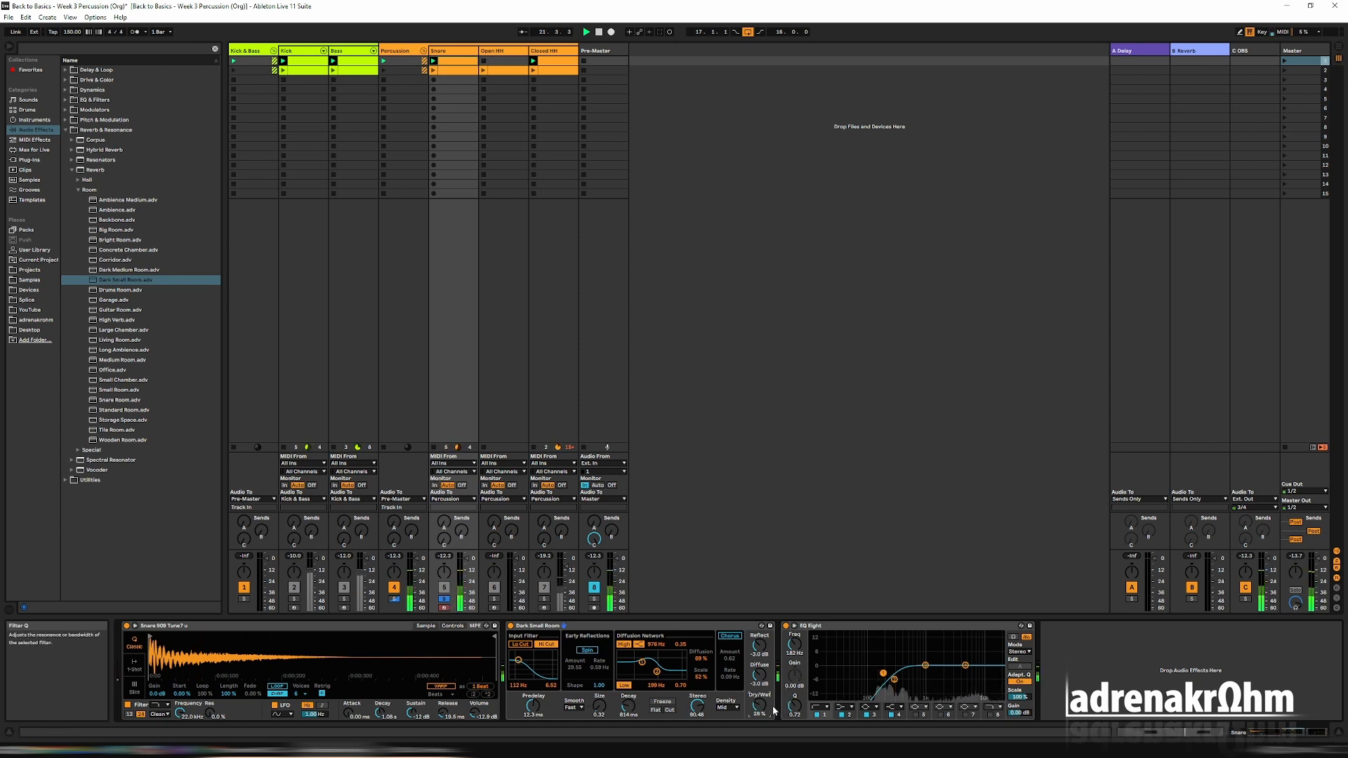
drag(761, 706, 761, 702)
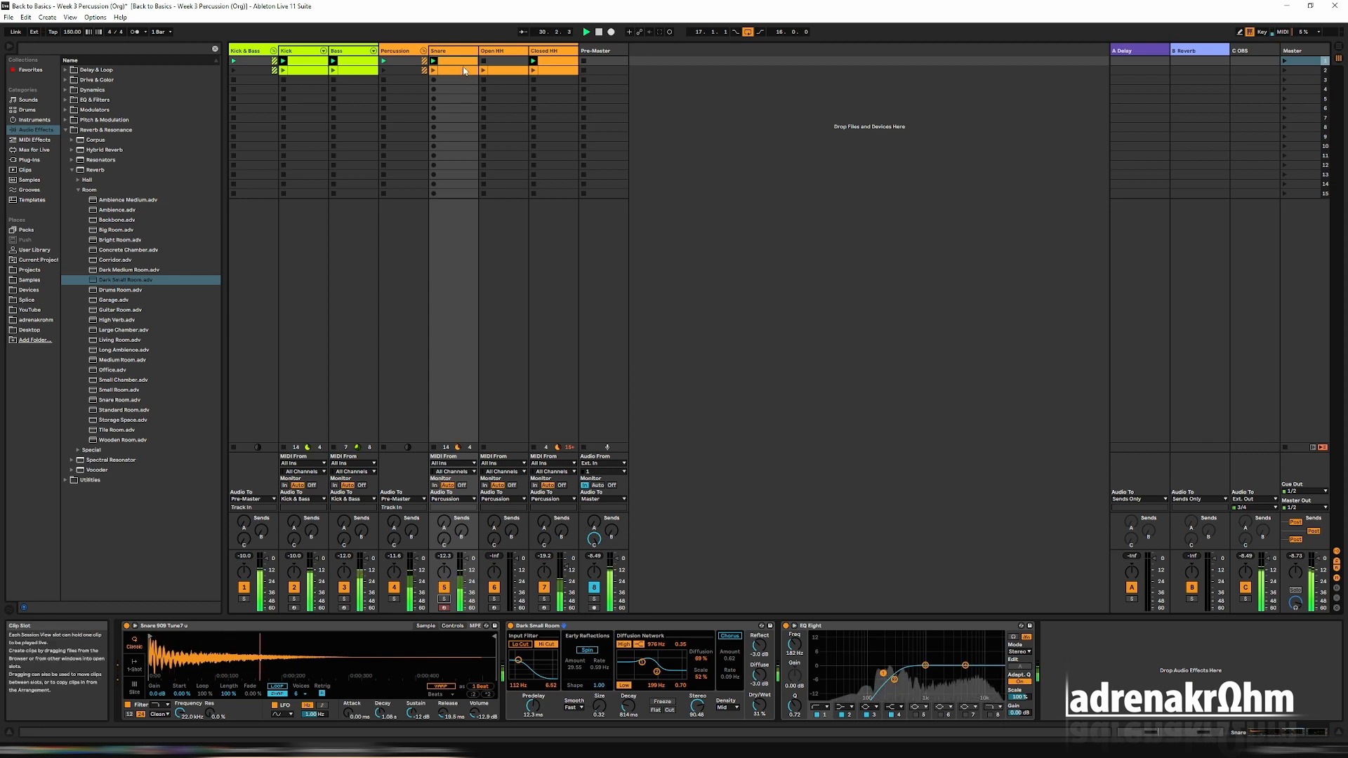
click(563, 64)
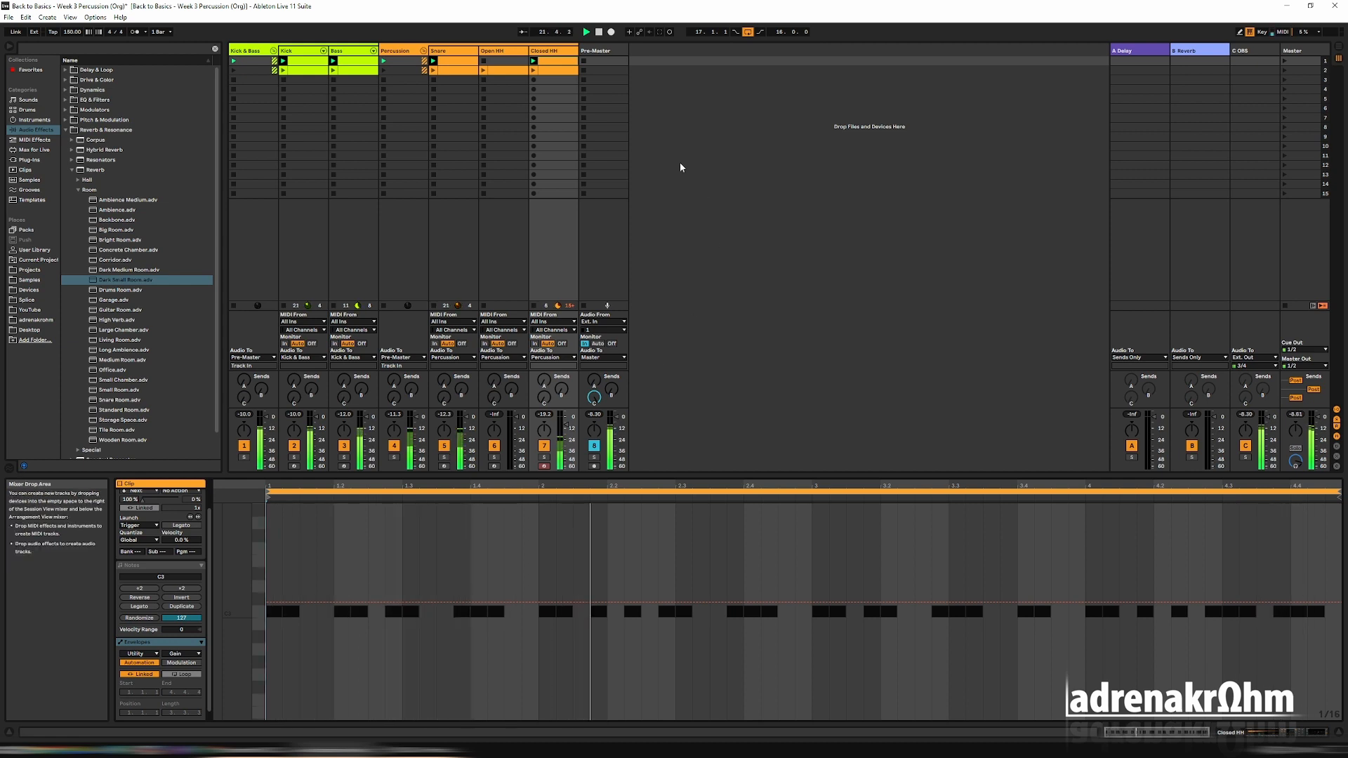
click(1285, 70)
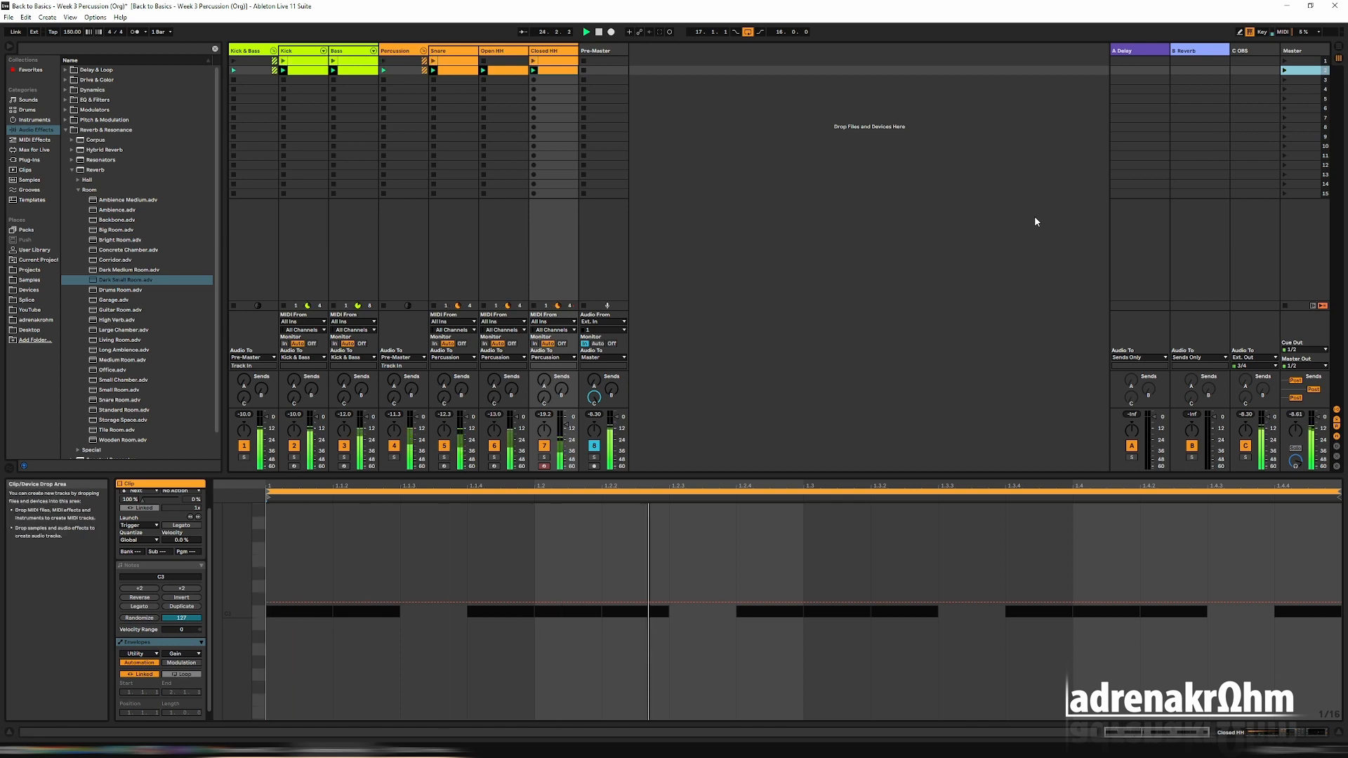
click(449, 56)
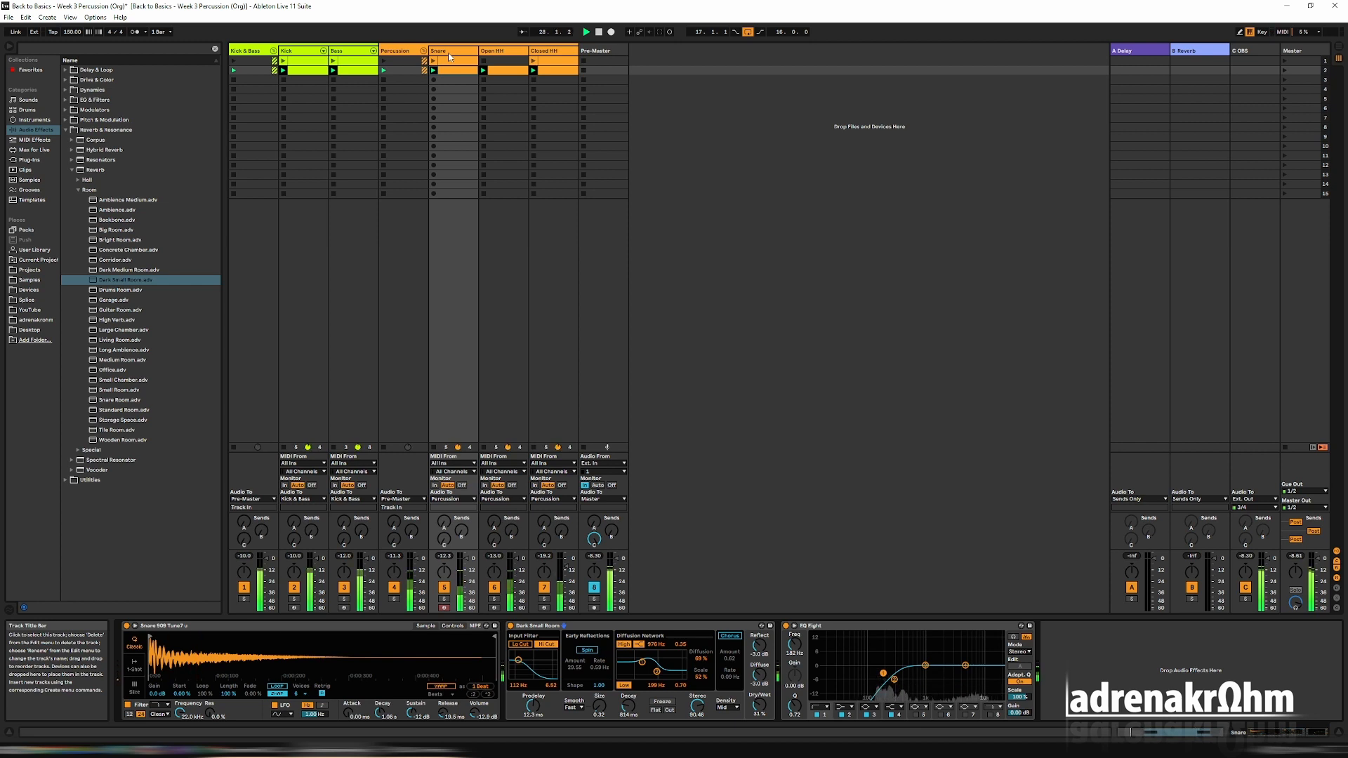
Add the adrenaGlitch audio effect rack to the Closed HH track between the Utility and the EQ Eight.
click(554, 50)
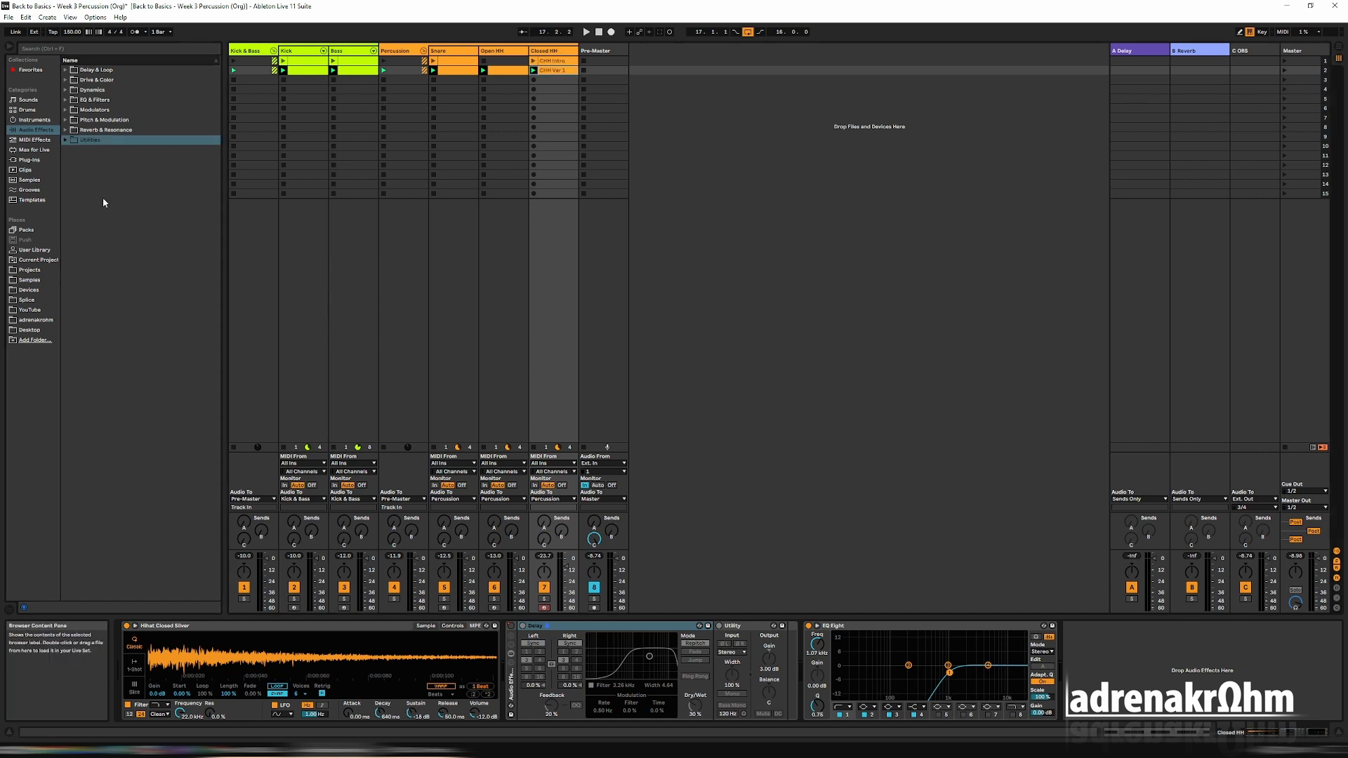
click(65, 140)
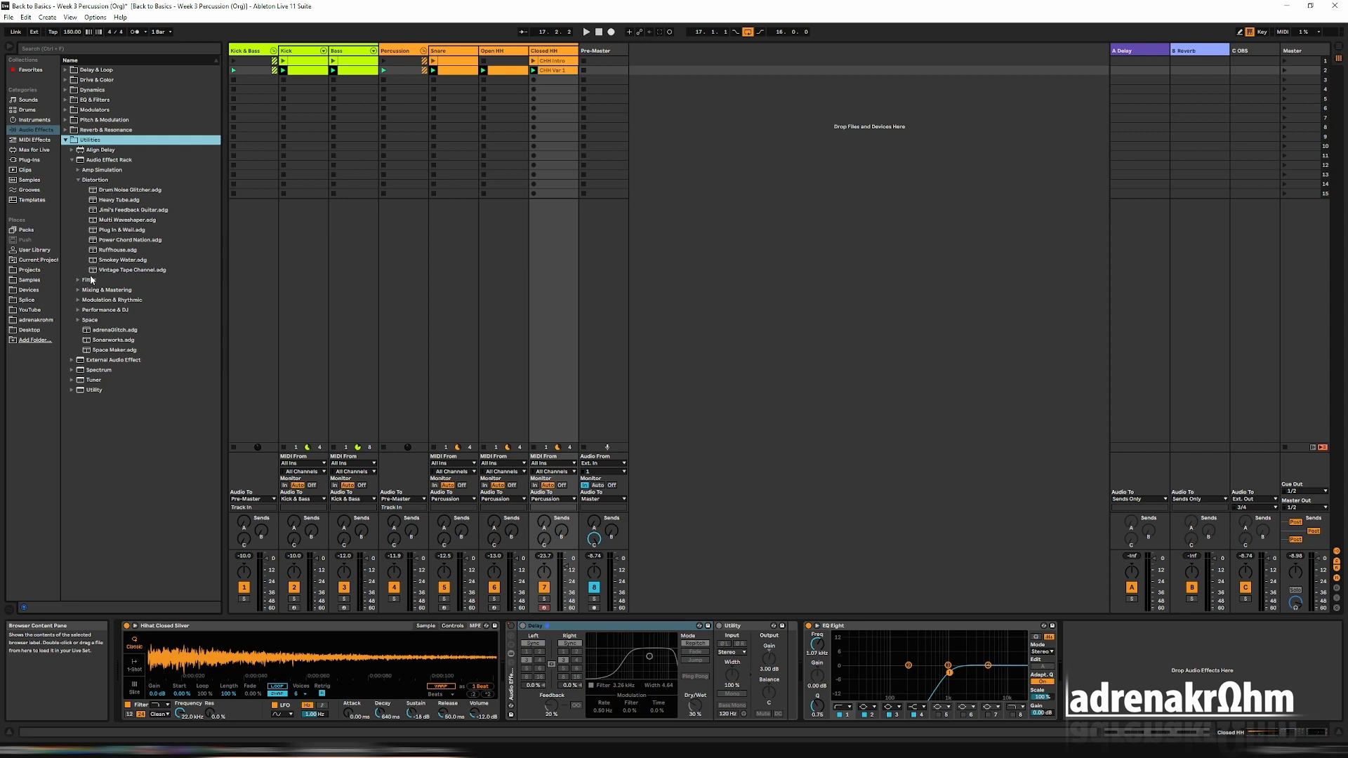
click(109, 160)
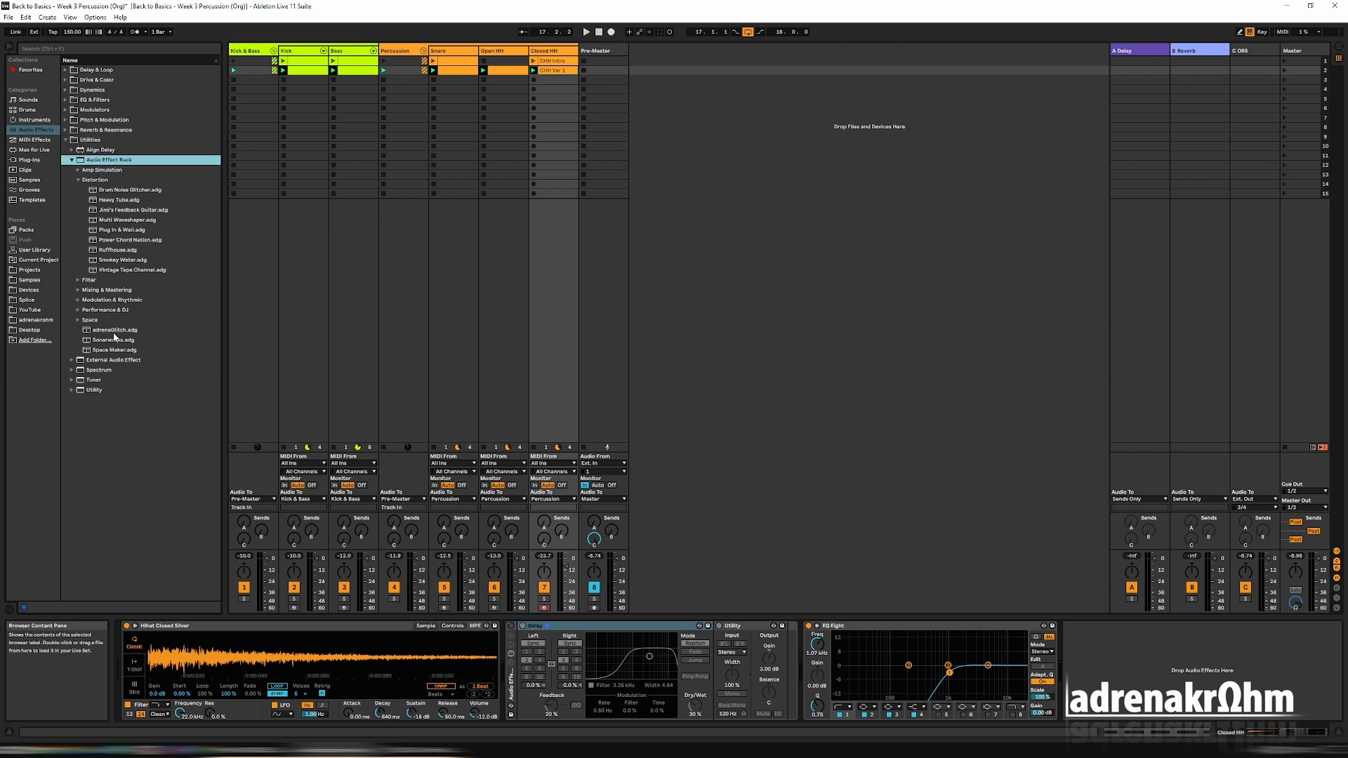
click(109, 330)
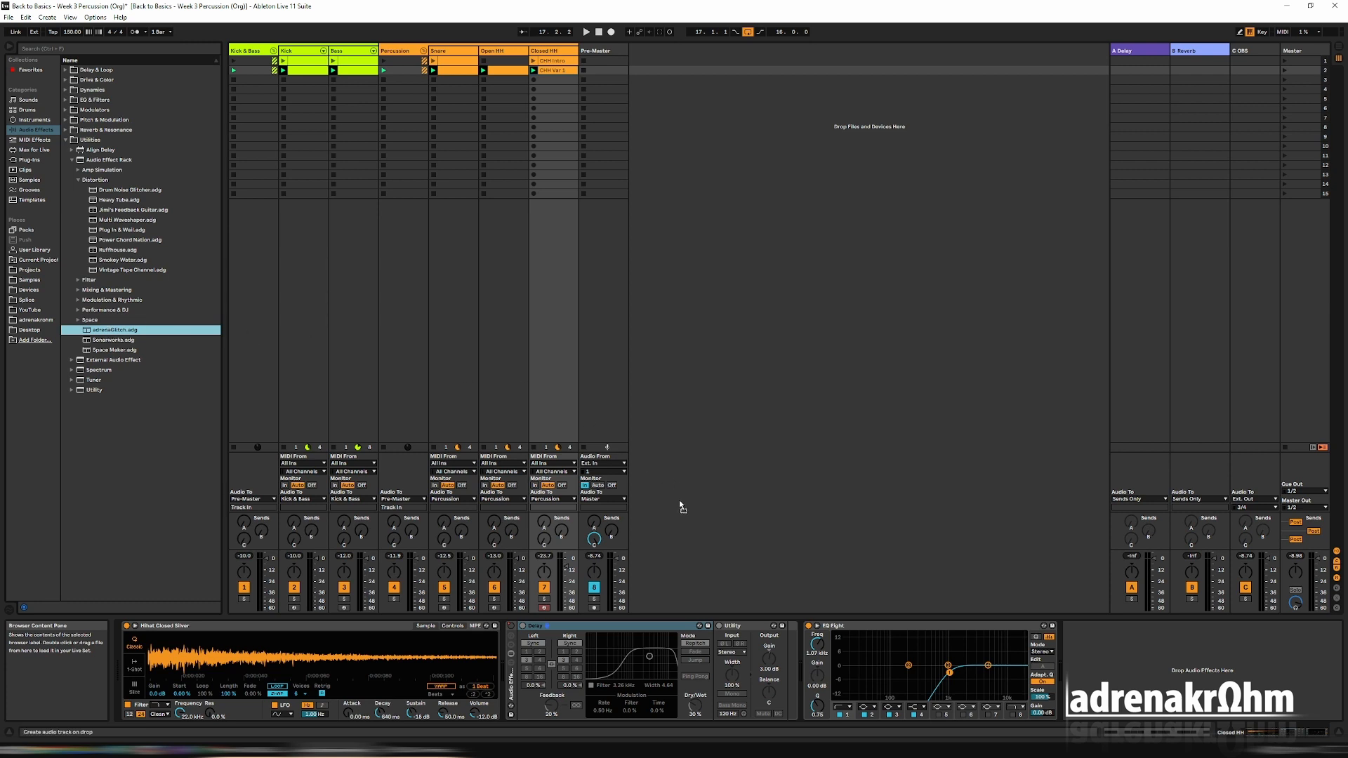
click(796, 646)
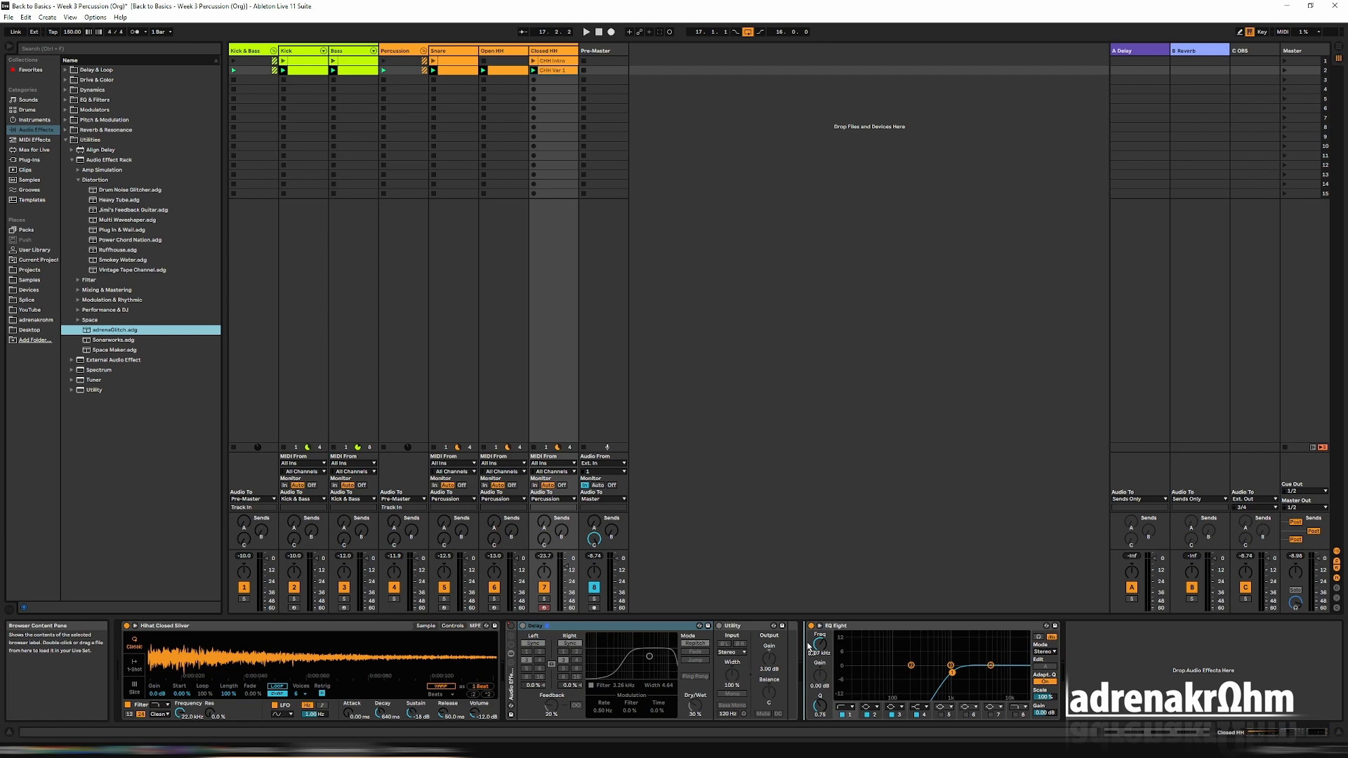
drag(807, 636, 807, 639)
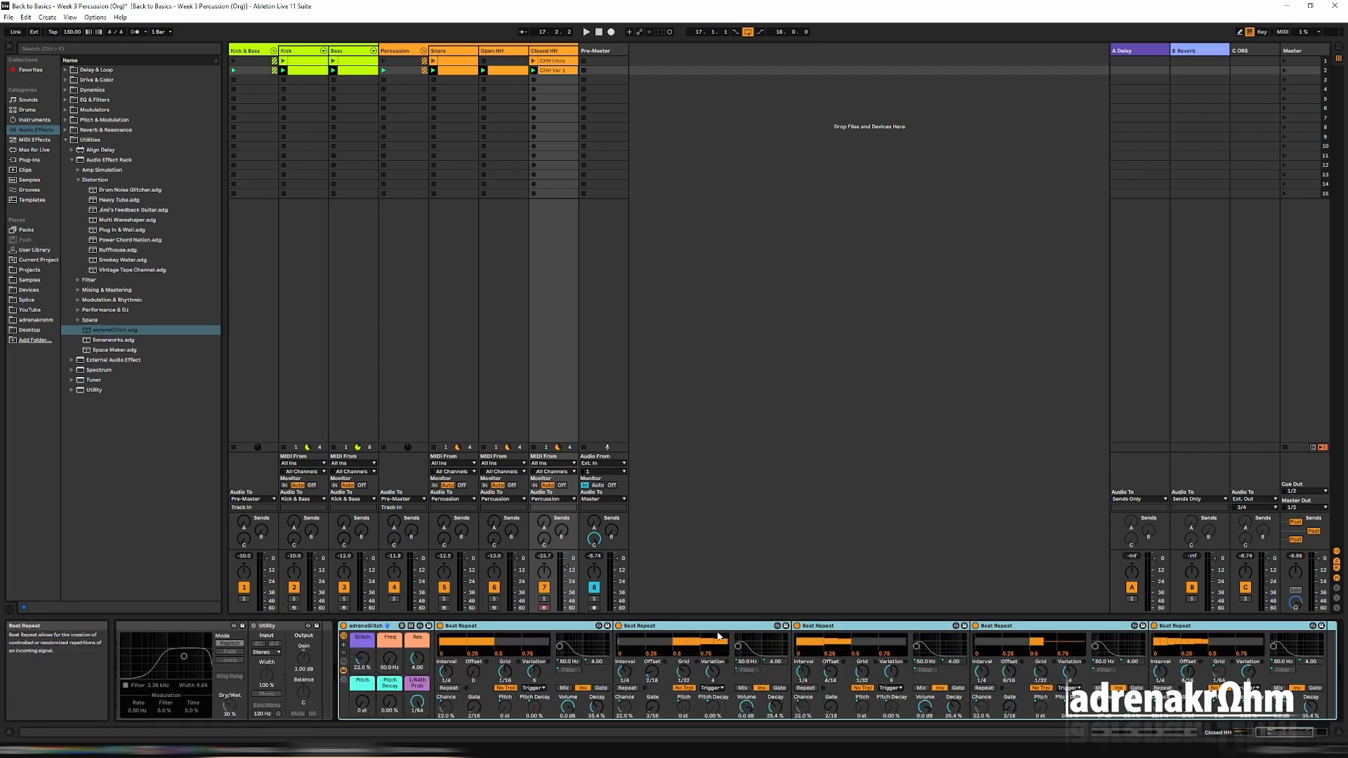
Lower the adrenaGlitch rack's Glitch macro to 4.72% while playing scene 2 with Closed HH soloed, and unsolo the track.
click(1251, 733)
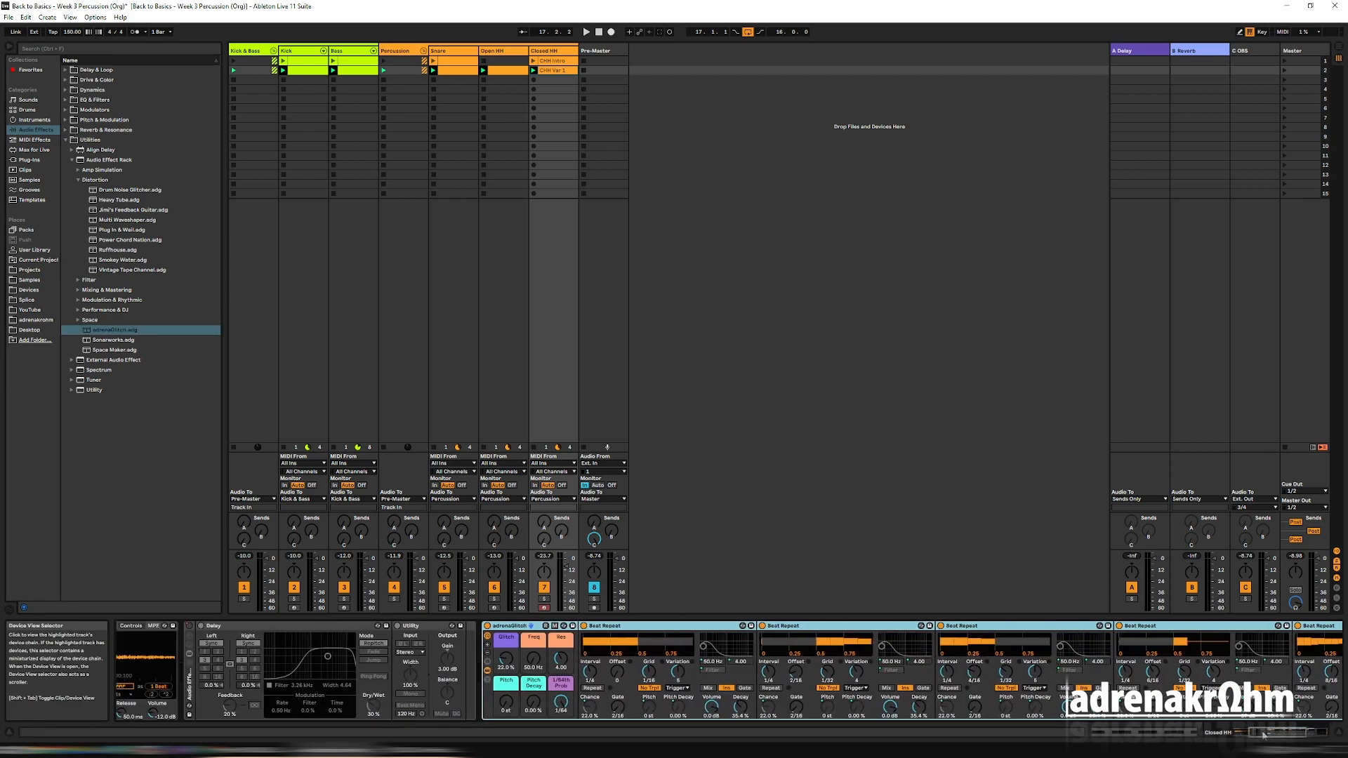
drag(1250, 732, 1266, 732)
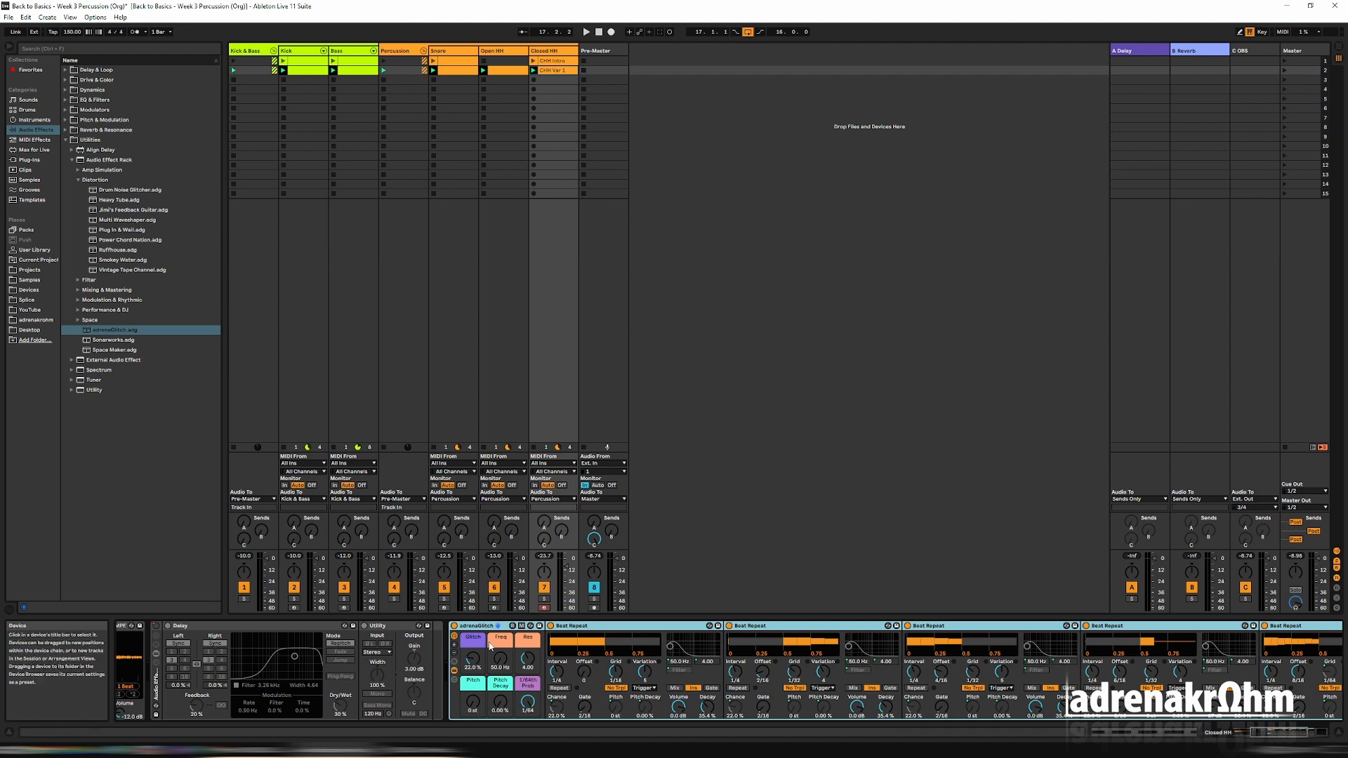
click(545, 598)
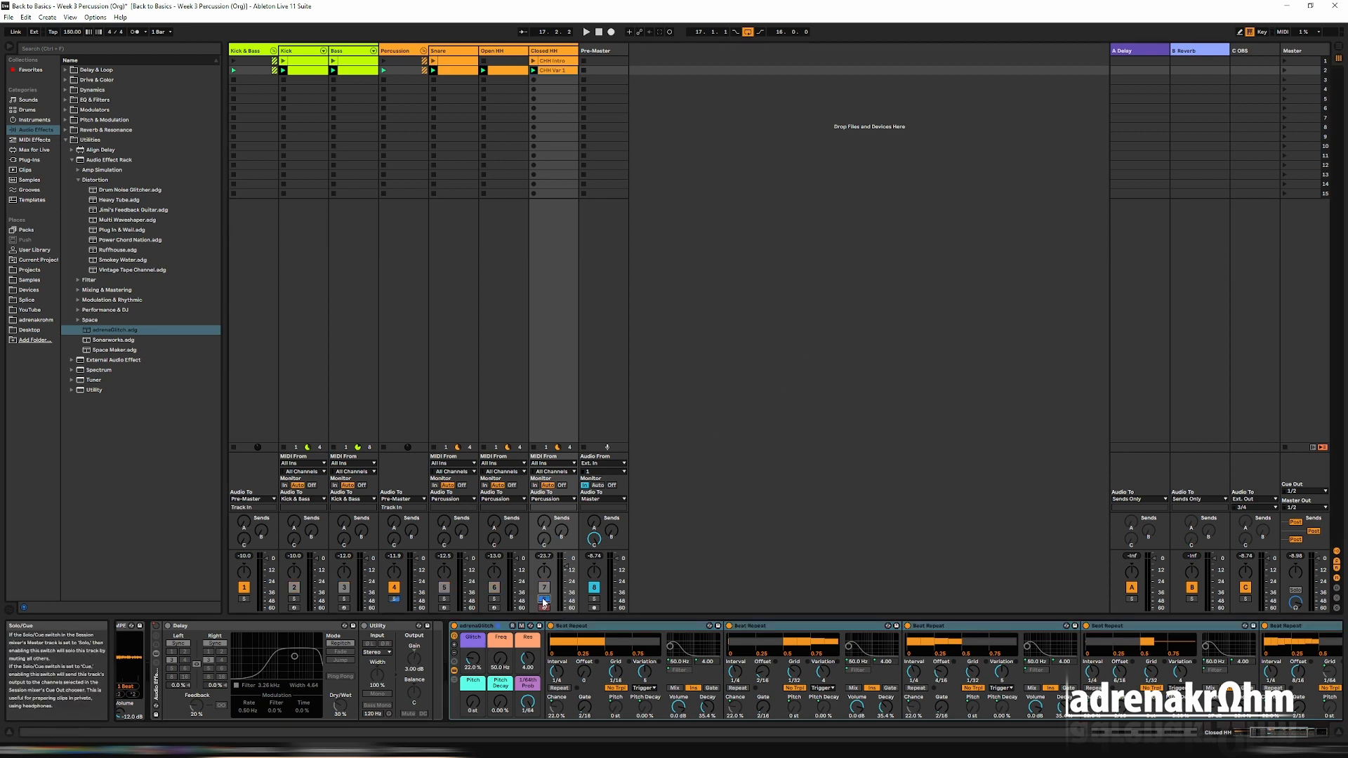
click(1284, 70)
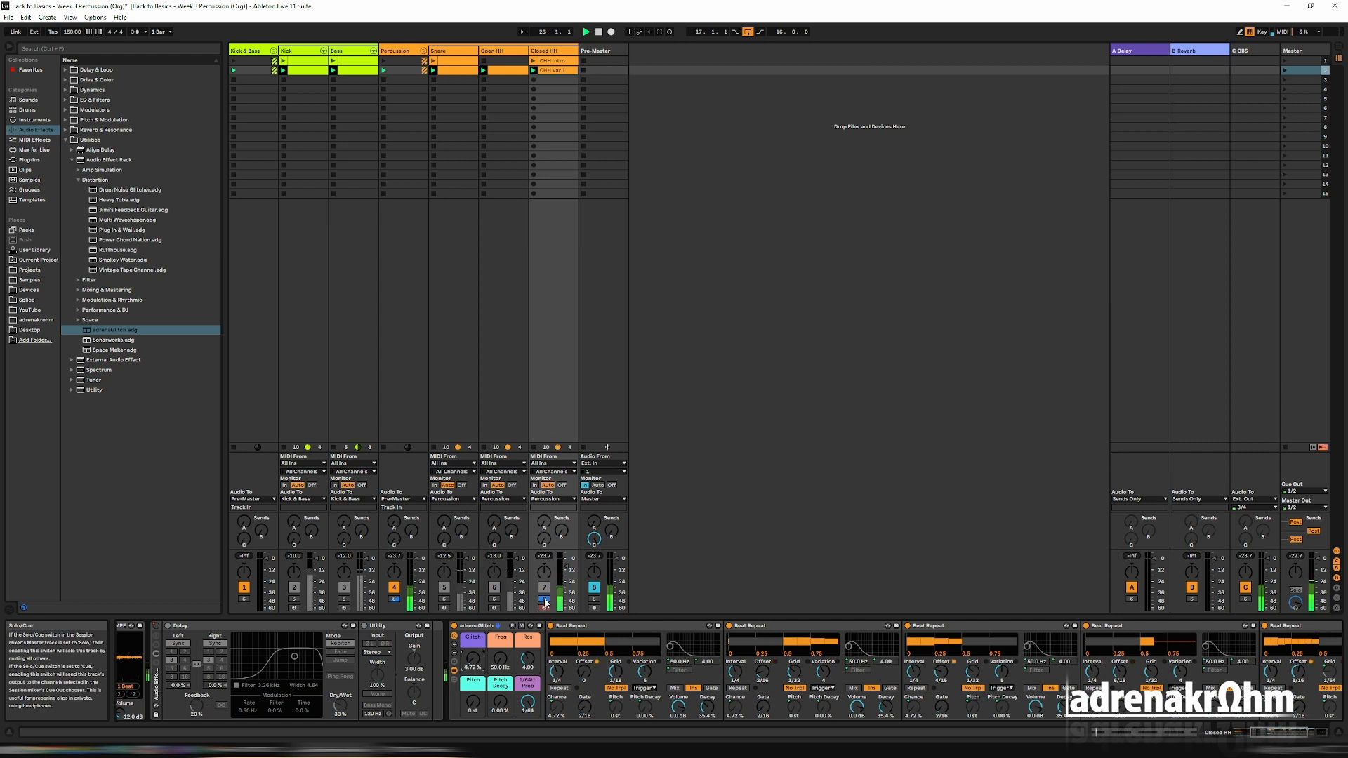
click(544, 600)
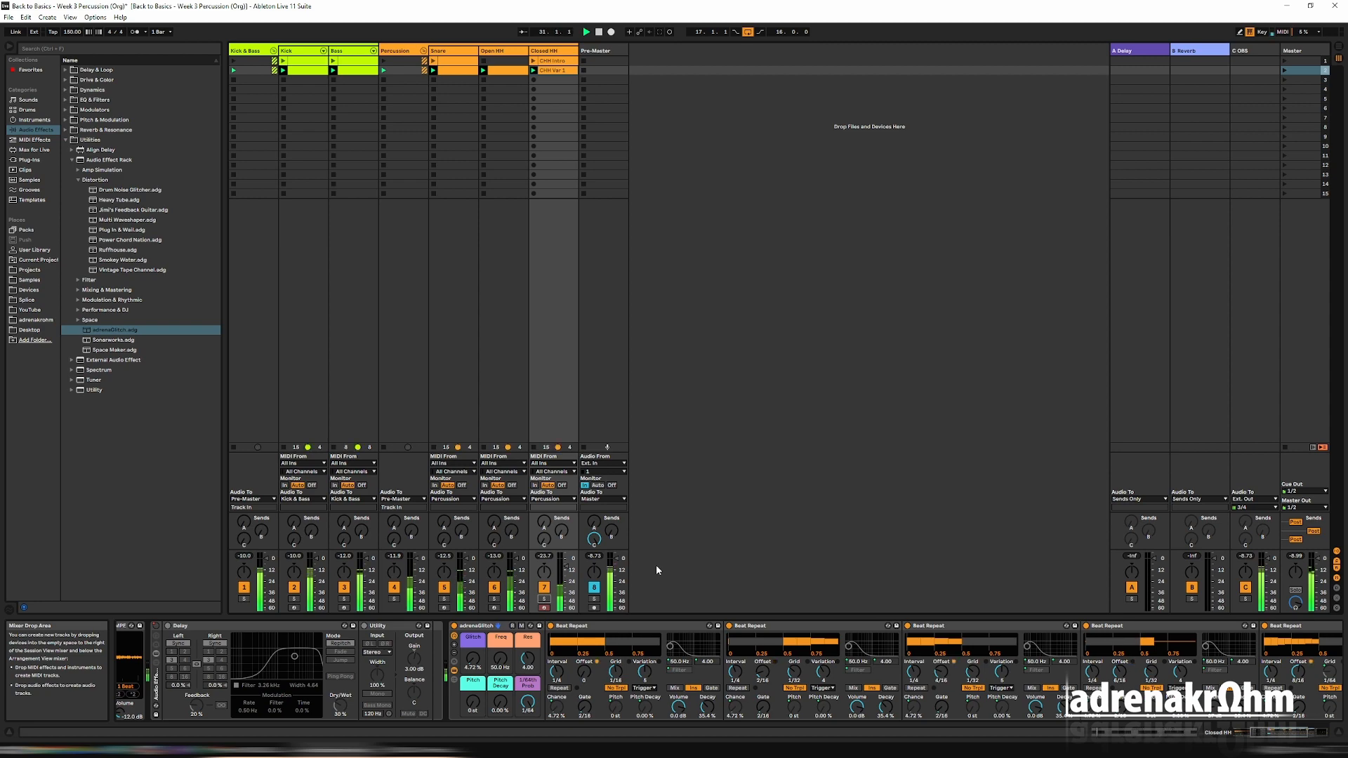
click(1242, 734)
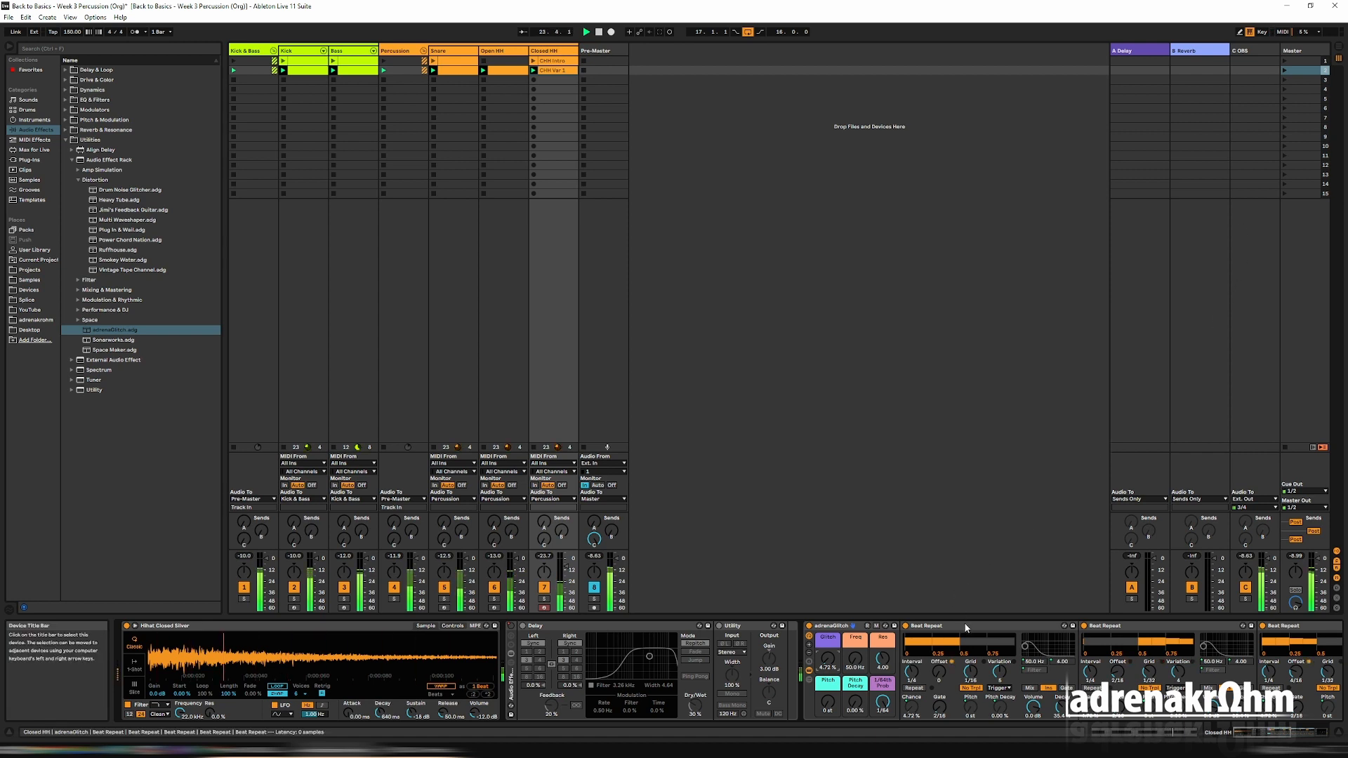
Play scene 1 and set the CHH Intro clip's Device On envelope for the adrenaGlitch rack to off.
click(1283, 60)
click(570, 59)
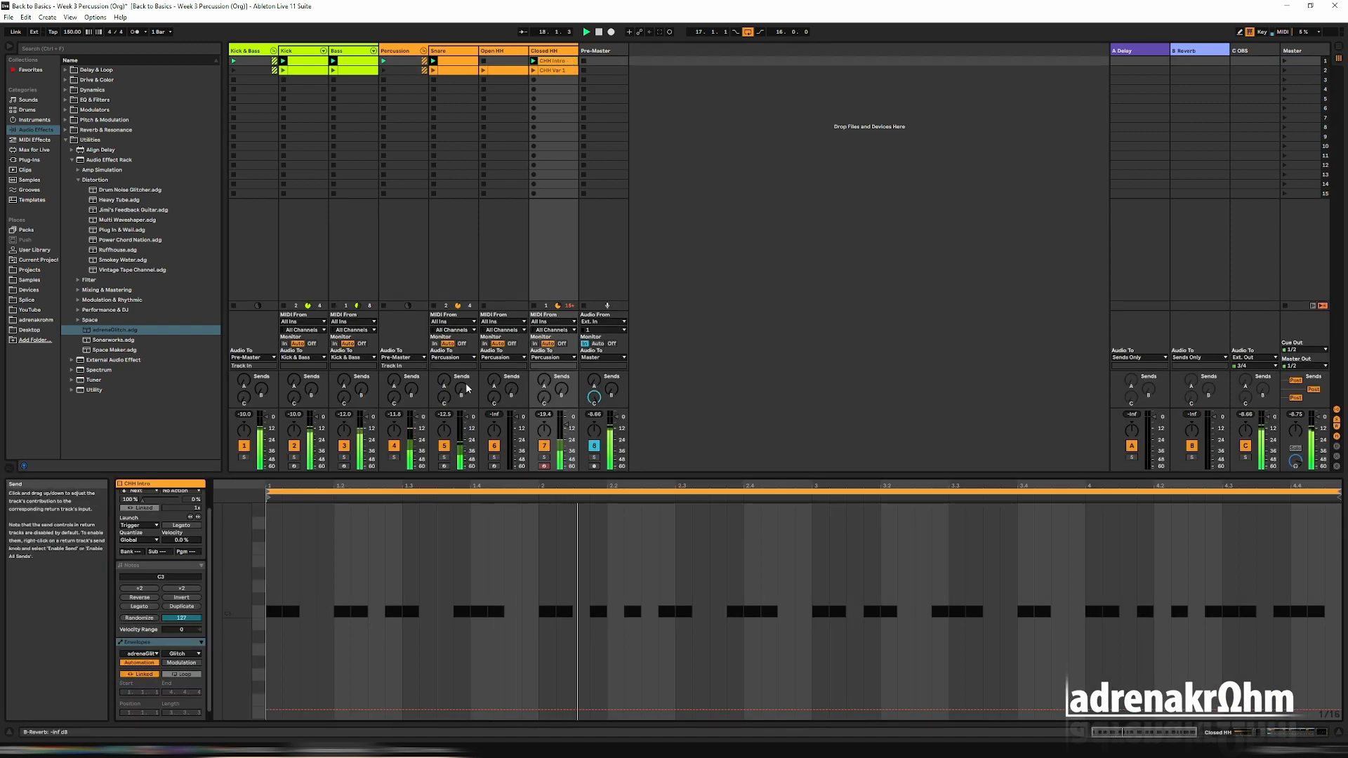
click(182, 654)
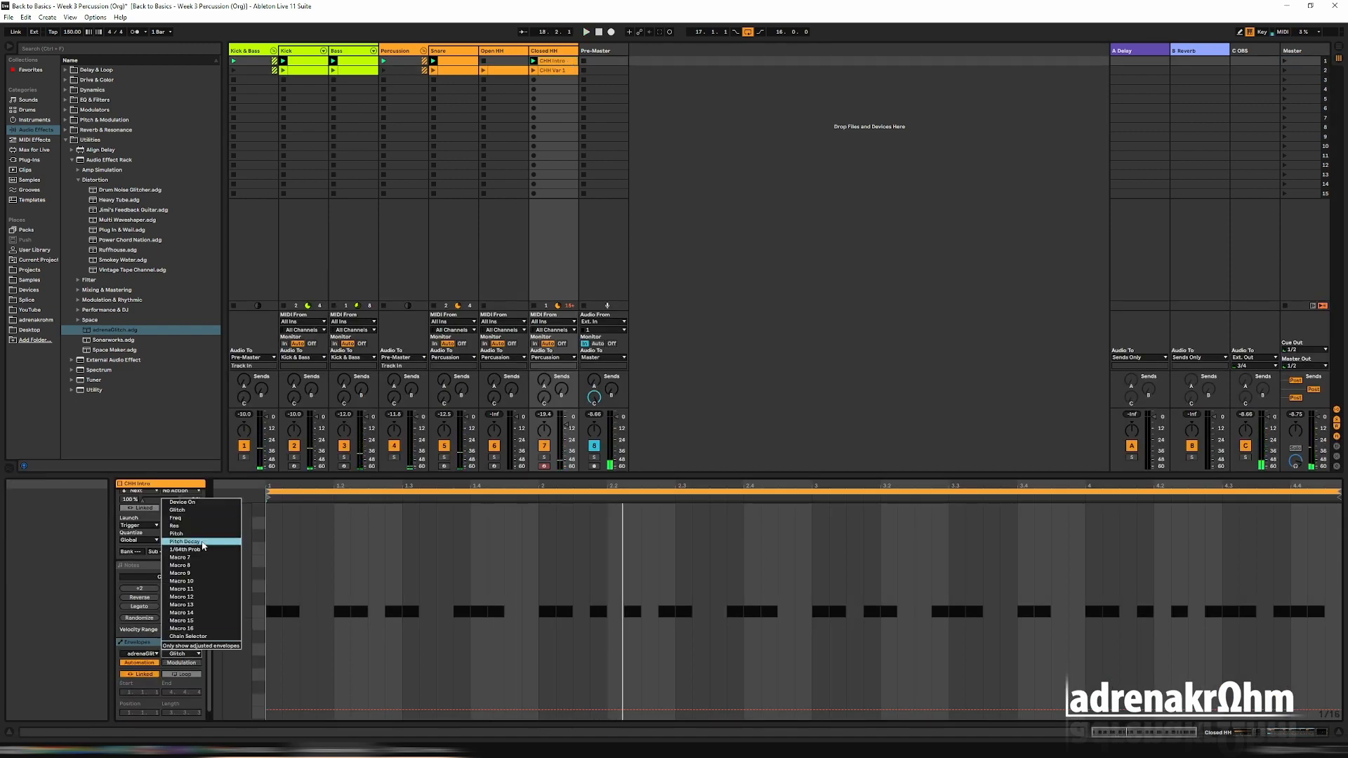
click(186, 506)
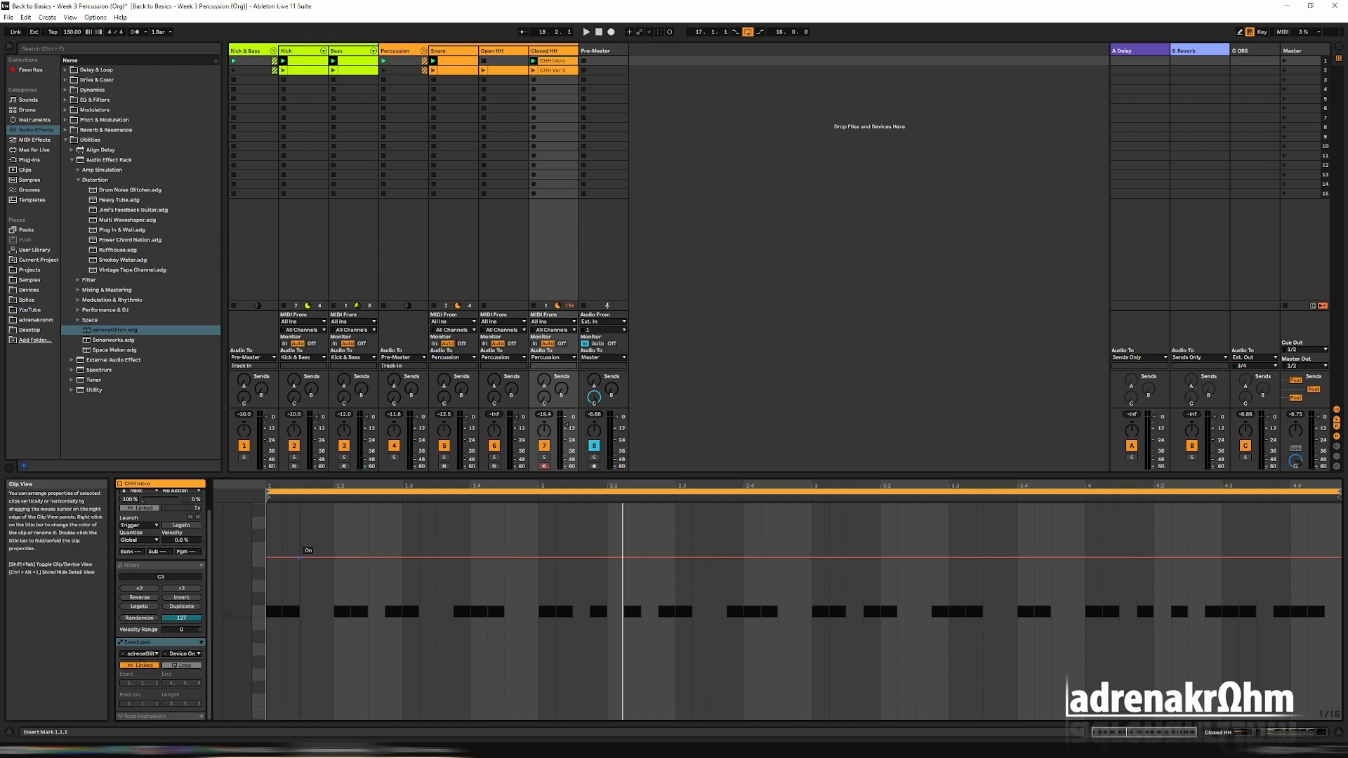
drag(300, 561, 300, 664)
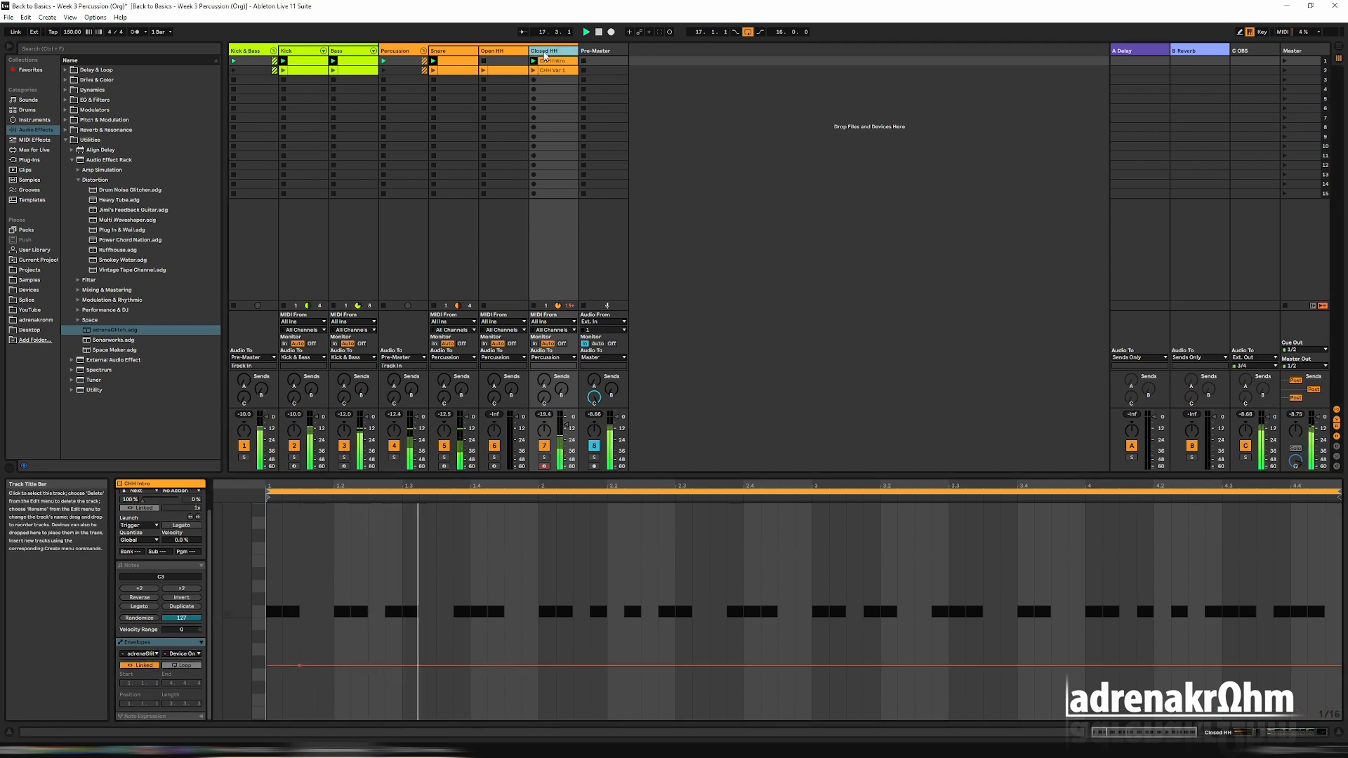
Set the CHH Var 1 clip's Device On envelope for the adrenaGlitch rack to on.
click(545, 53)
click(552, 70)
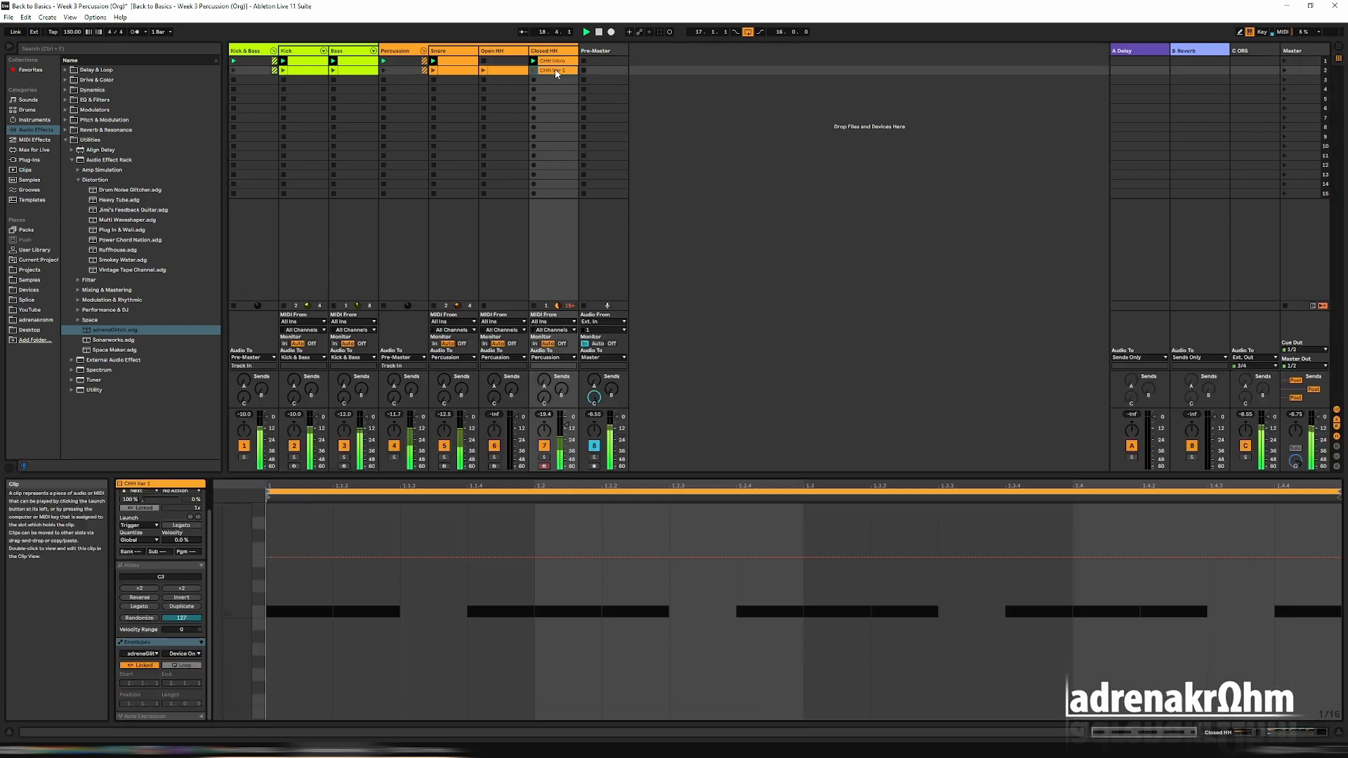
click(196, 654)
click(200, 502)
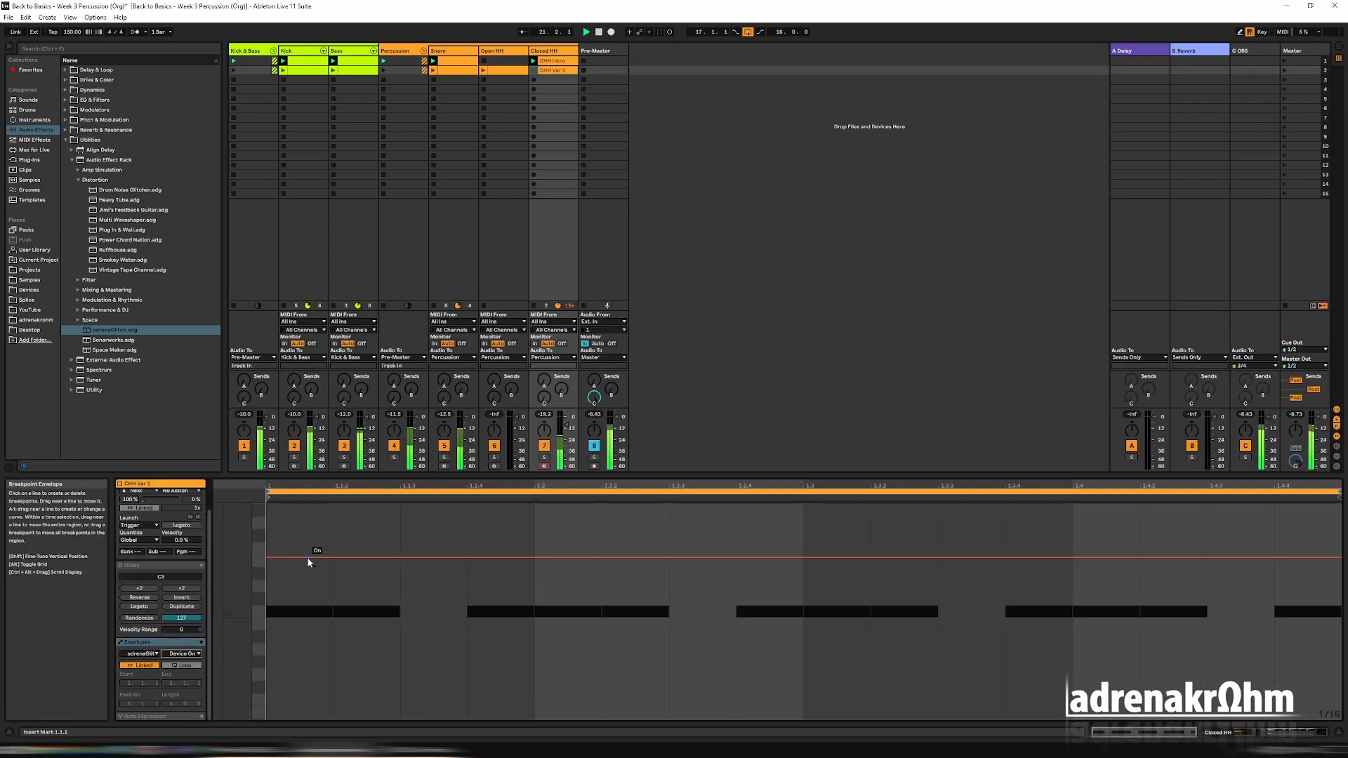
click(298, 558)
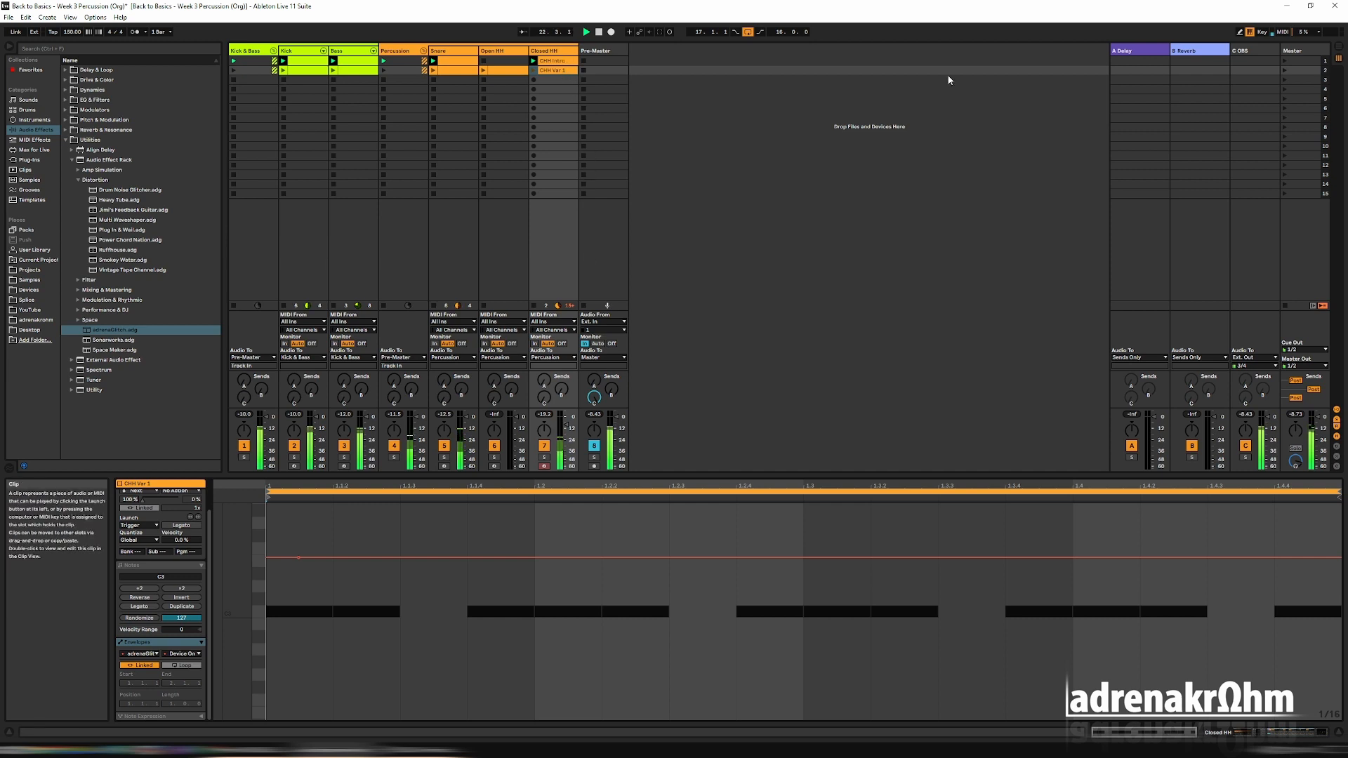
Check the CHH Intro clip's envelope and the Closed HH device chain, and play scene 2.
click(554, 61)
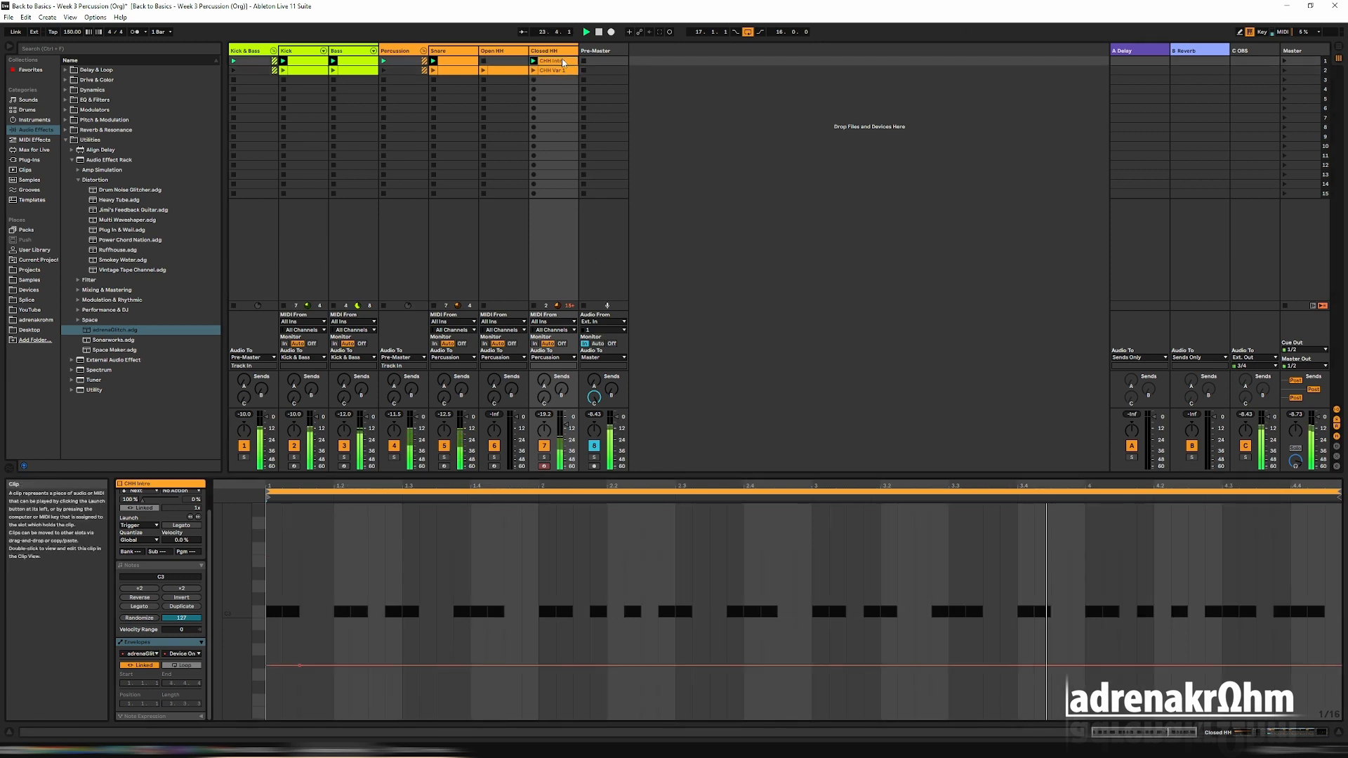
click(551, 51)
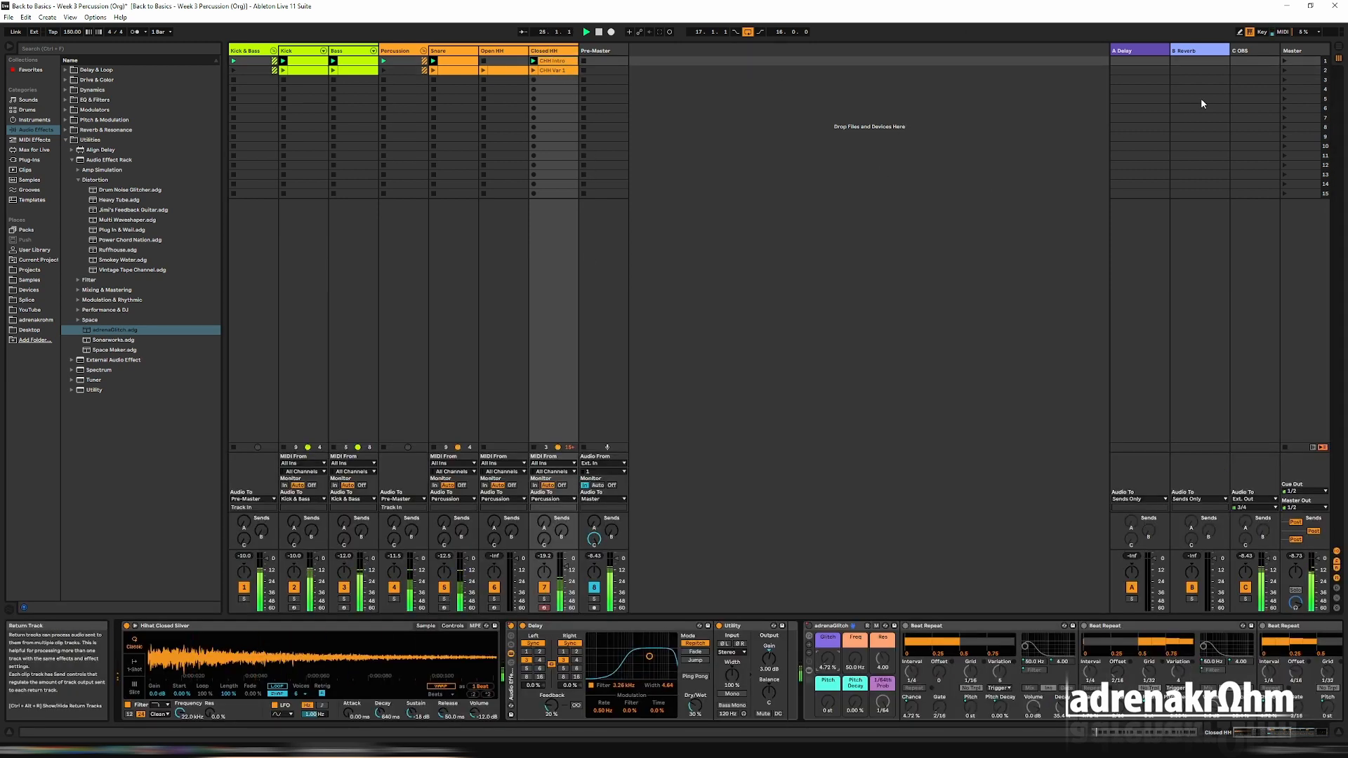
click(1283, 70)
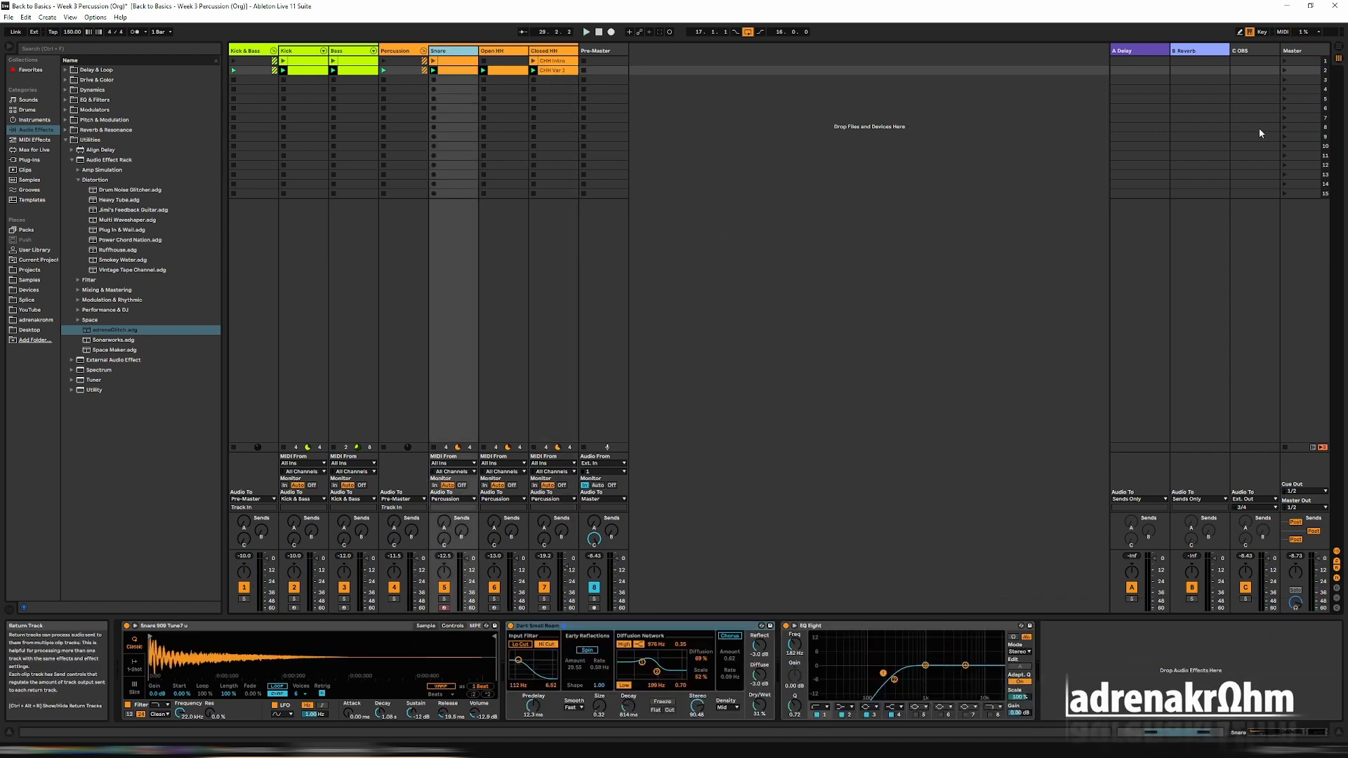
Duplicate the Snare track as Snare Layer and delete the copy's clip in scene 1.
right_click(457, 55)
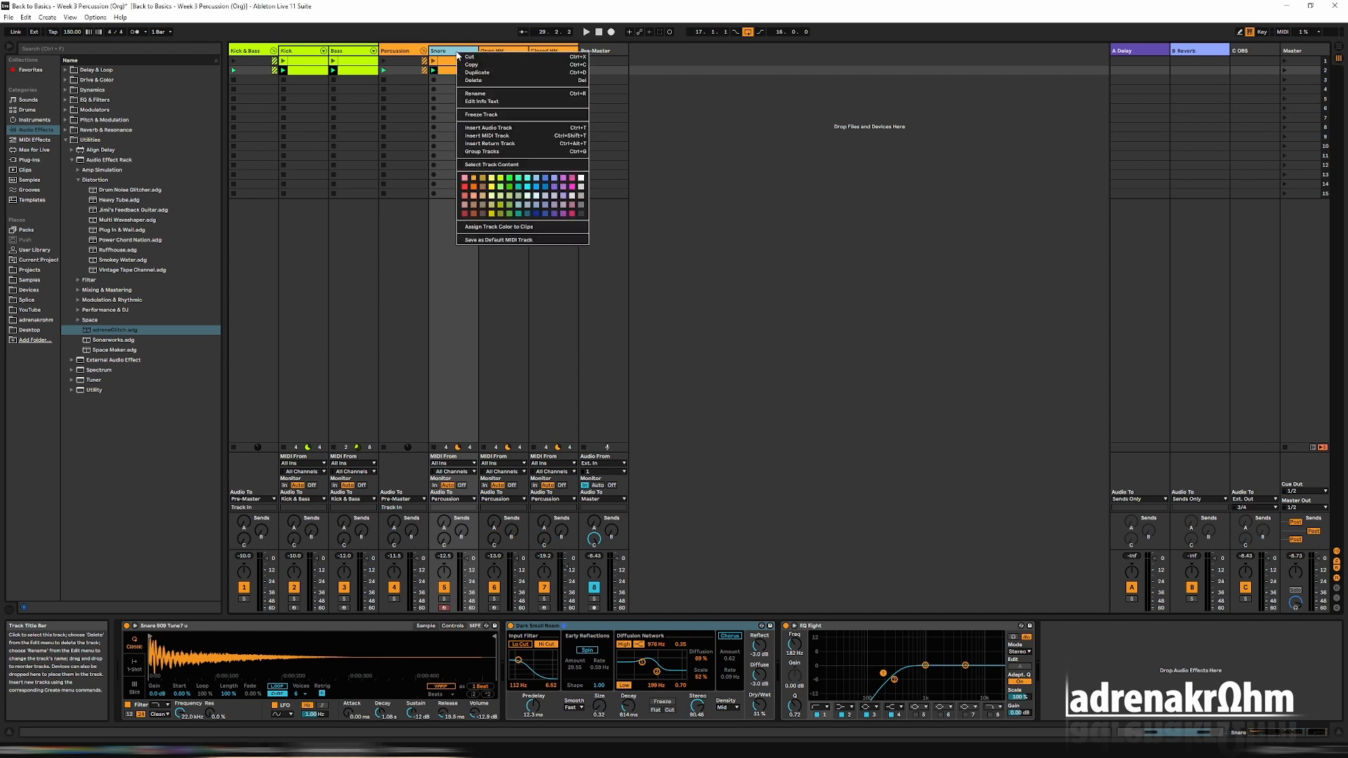
click(490, 77)
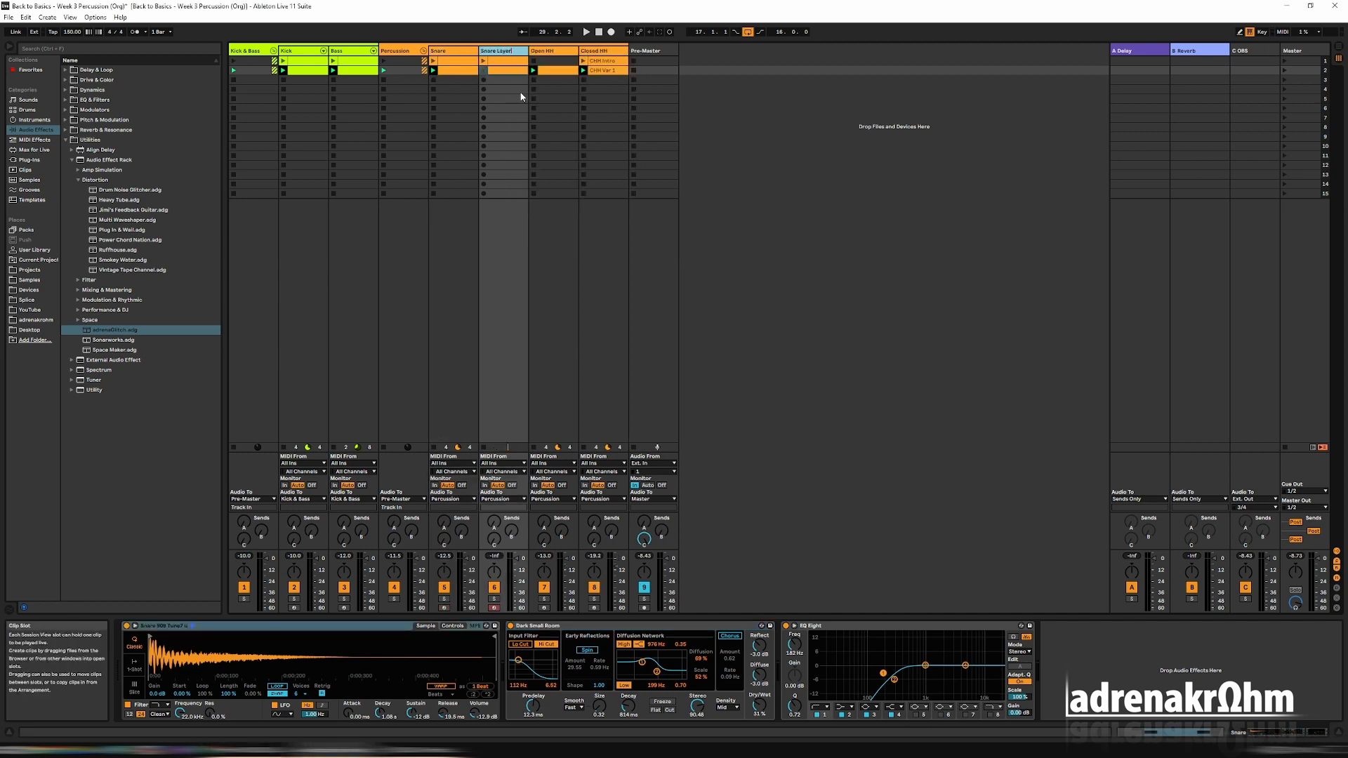
key(Return)
click(511, 63)
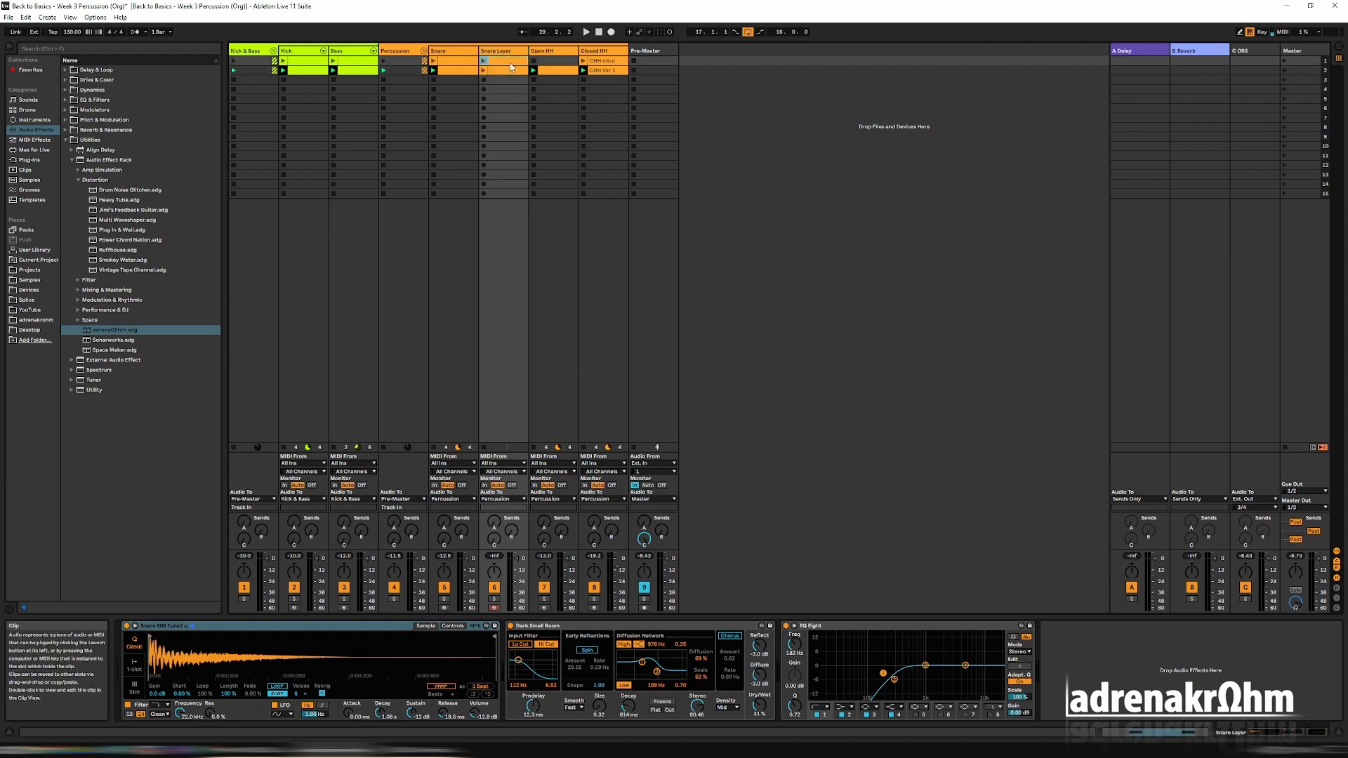
key(Delete)
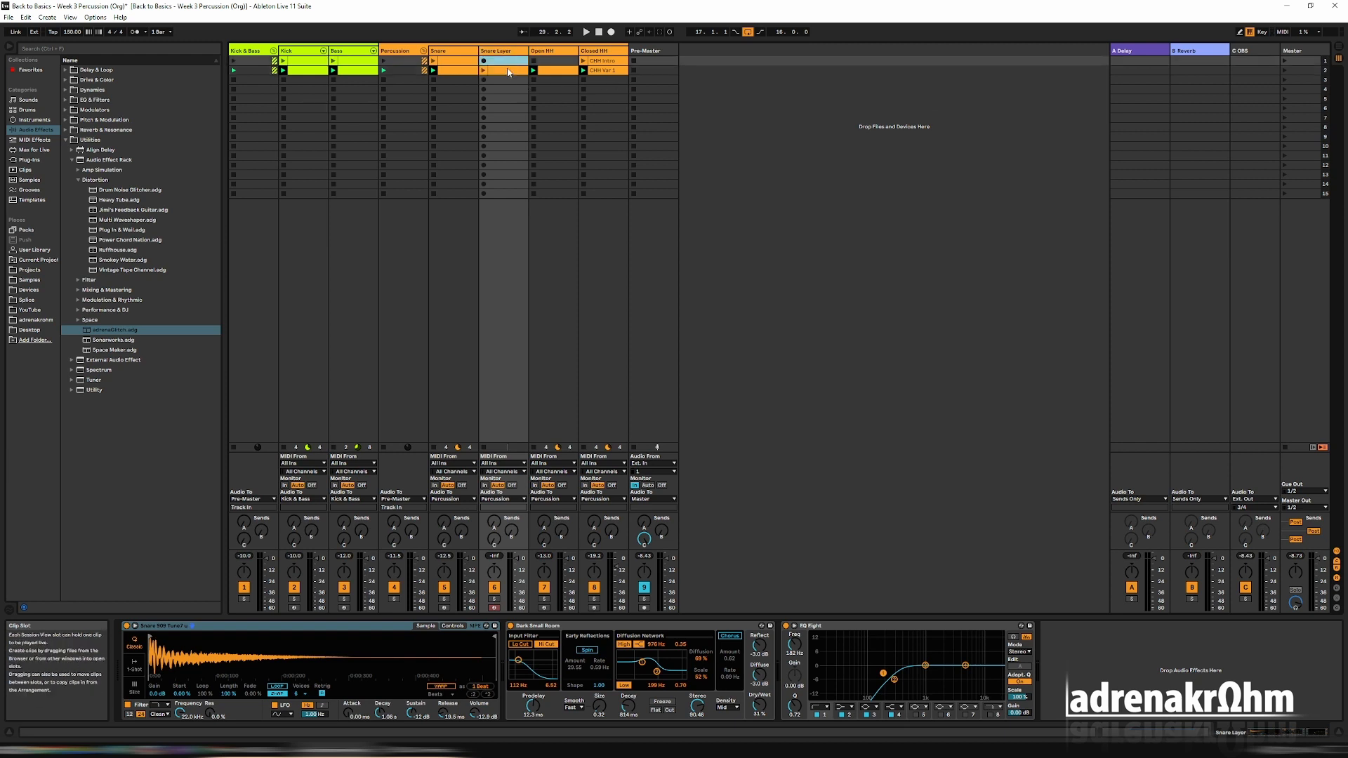
Remove the Simpler and Dark Small Room reverb from the Snare Layer track, and adjust band 2 of its EQ Eight.
click(508, 71)
click(253, 630)
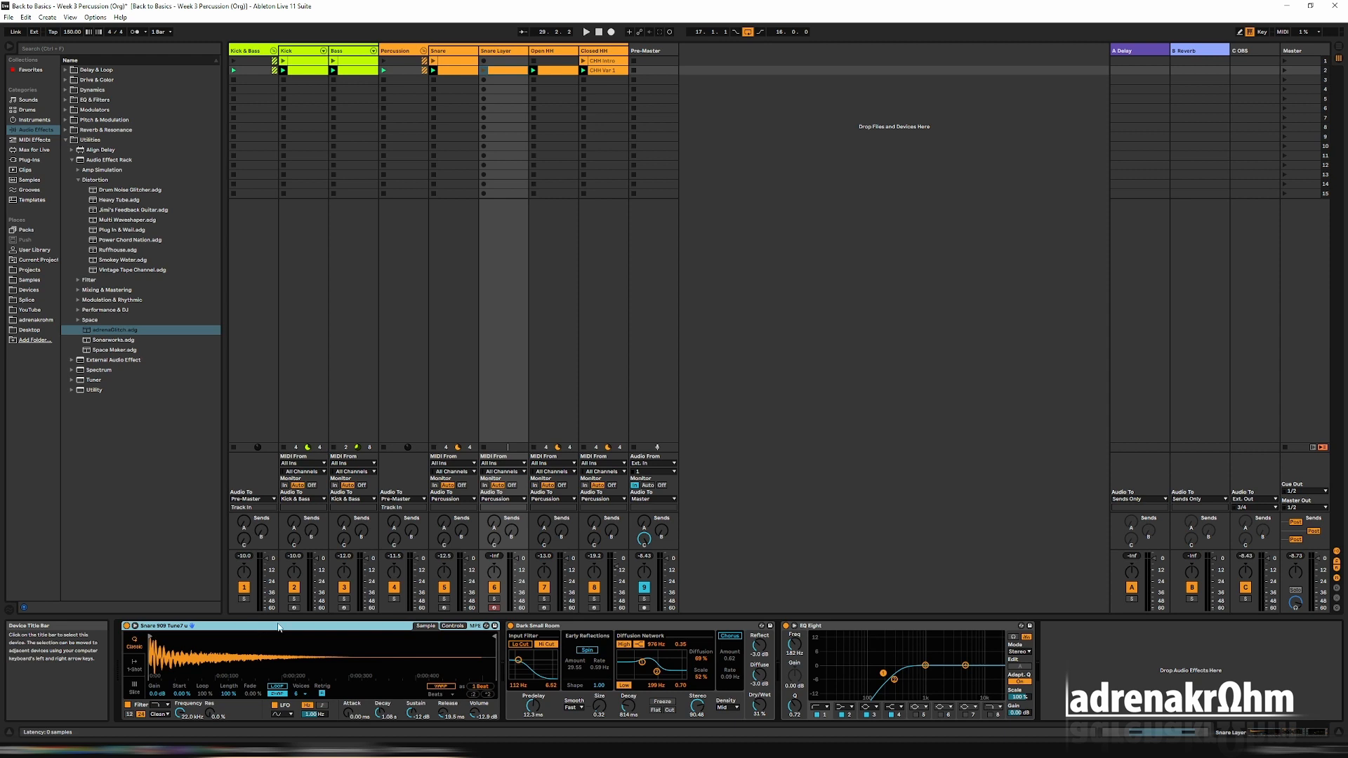
key(Delete)
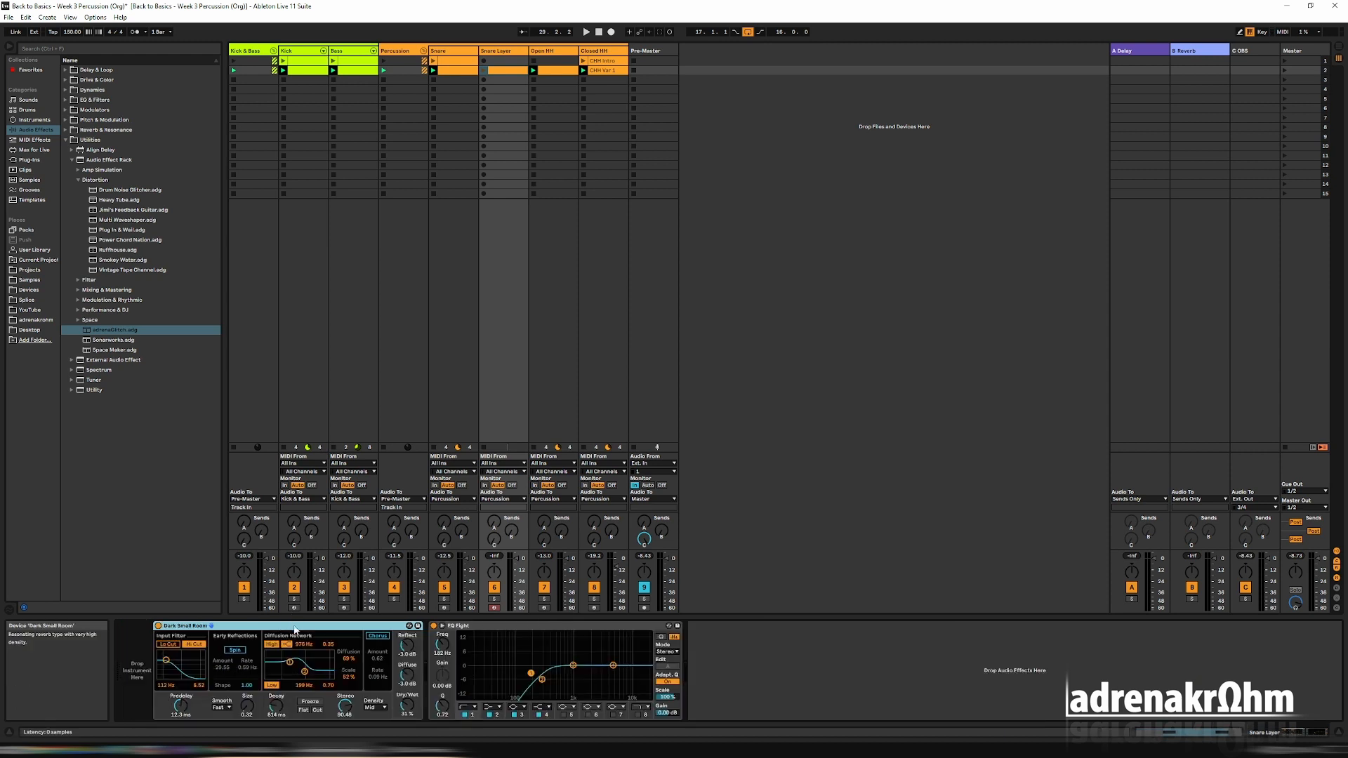
key(Delete)
drag(266, 679, 264, 680)
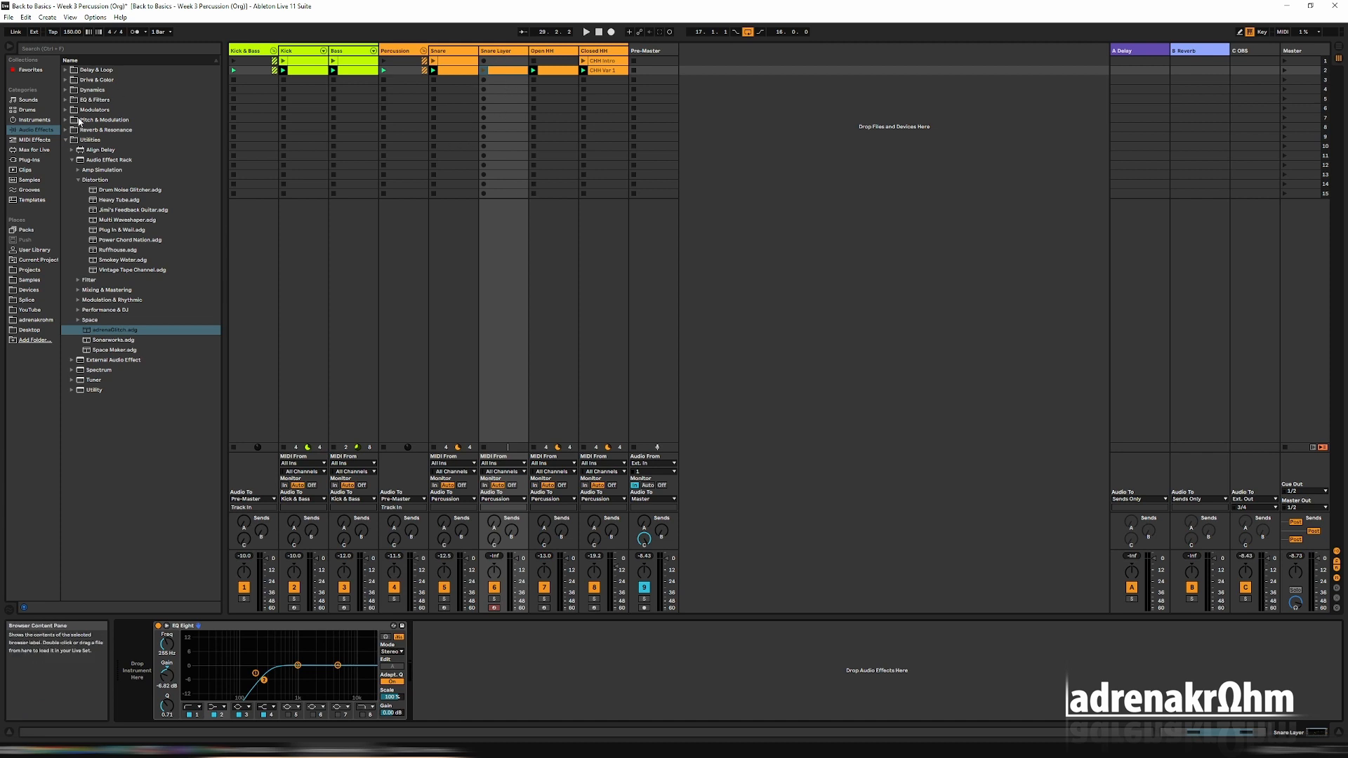
Insert a Drum Rack instrument on the Snare Layer track ahead of its EQ Eight.
click(35, 120)
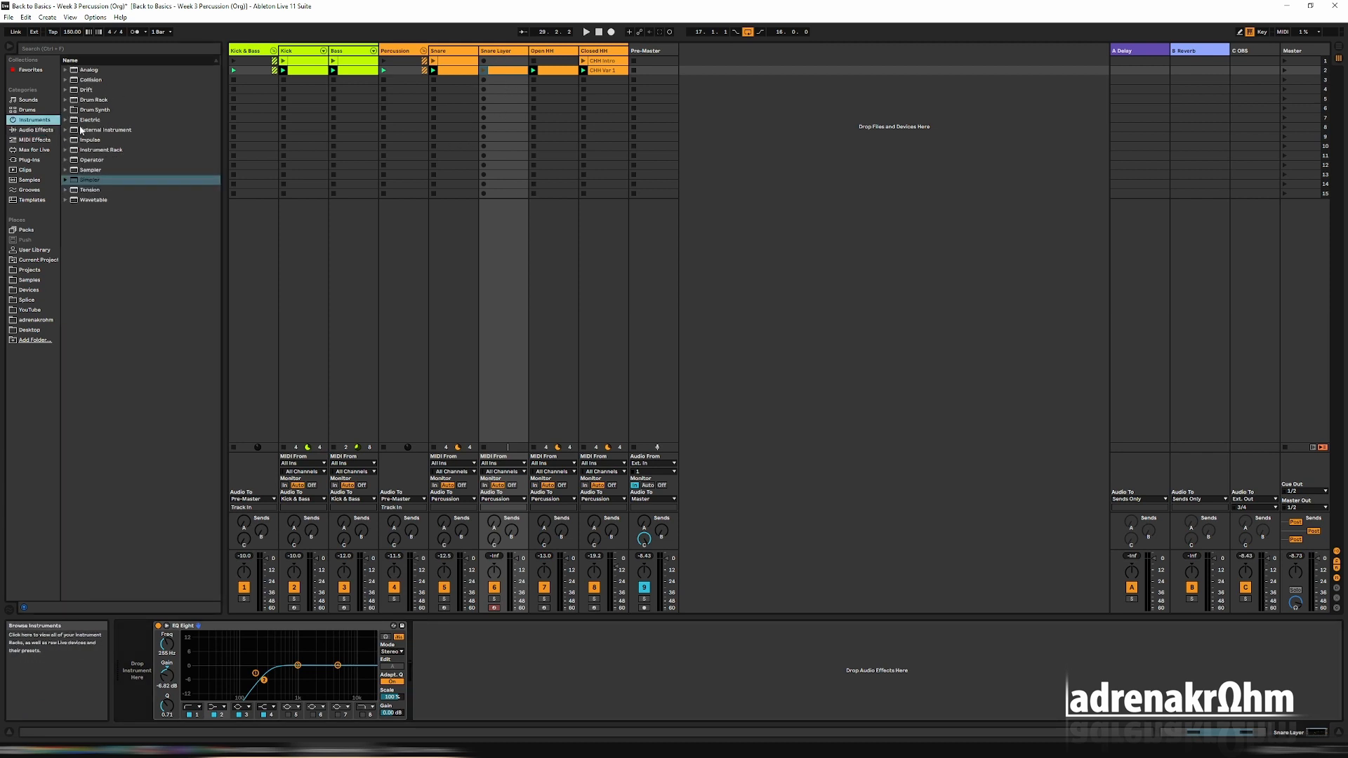
click(84, 101)
drag(174, 501, 130, 675)
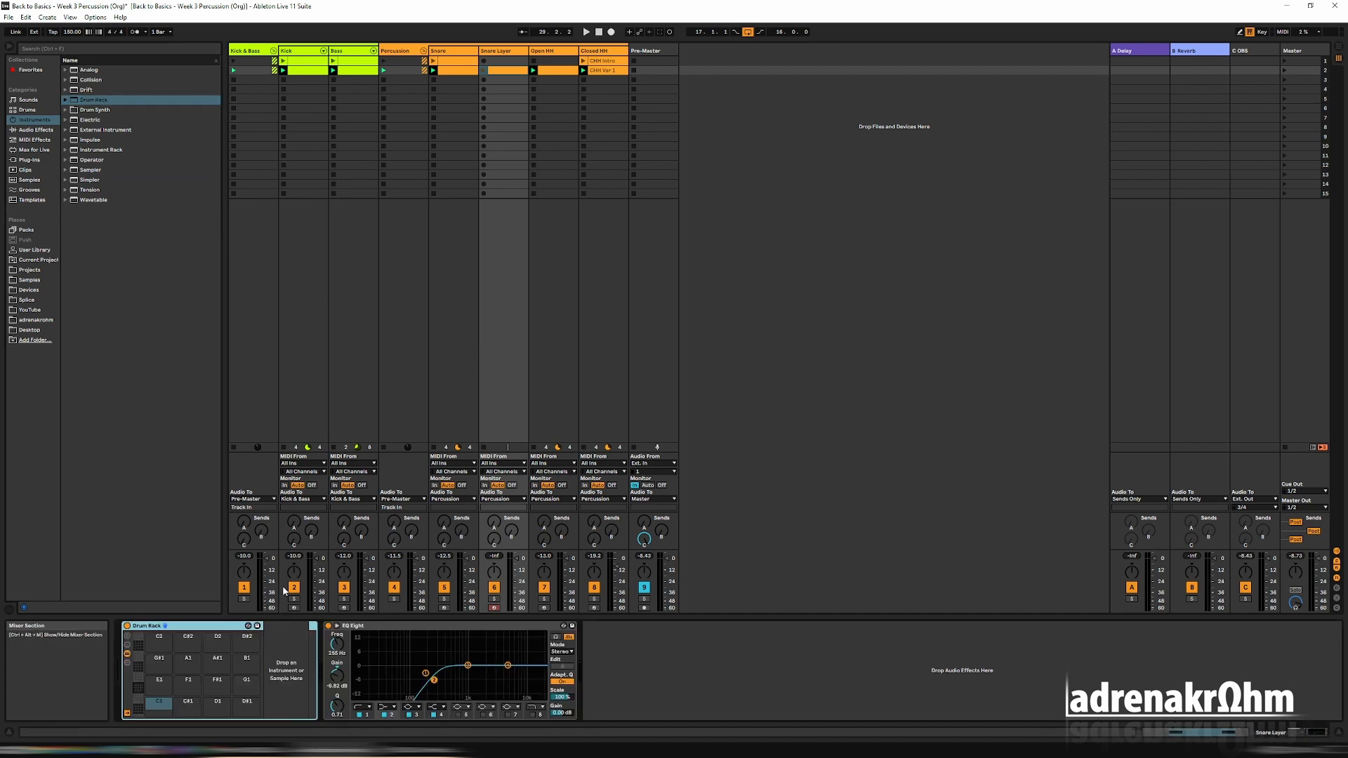
In the Snare Layer clip, shorten the first C3 note to a sixteenth, move it to the bar's start and delete the other note.
double_click(508, 71)
click(601, 580)
key(shift+Left)
key(Left)
key(Left)
key(Left)
key(Left)
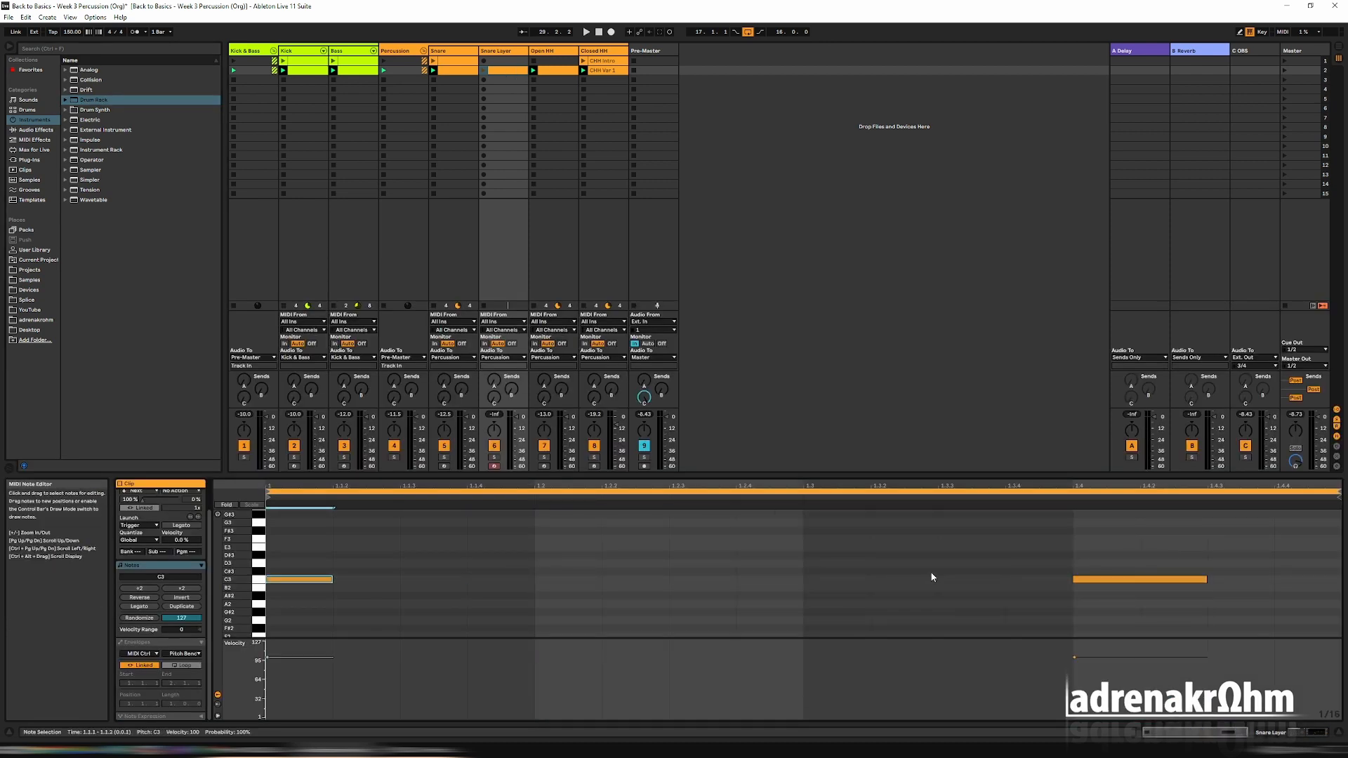
drag(1005, 570, 1086, 602)
key(Delete)
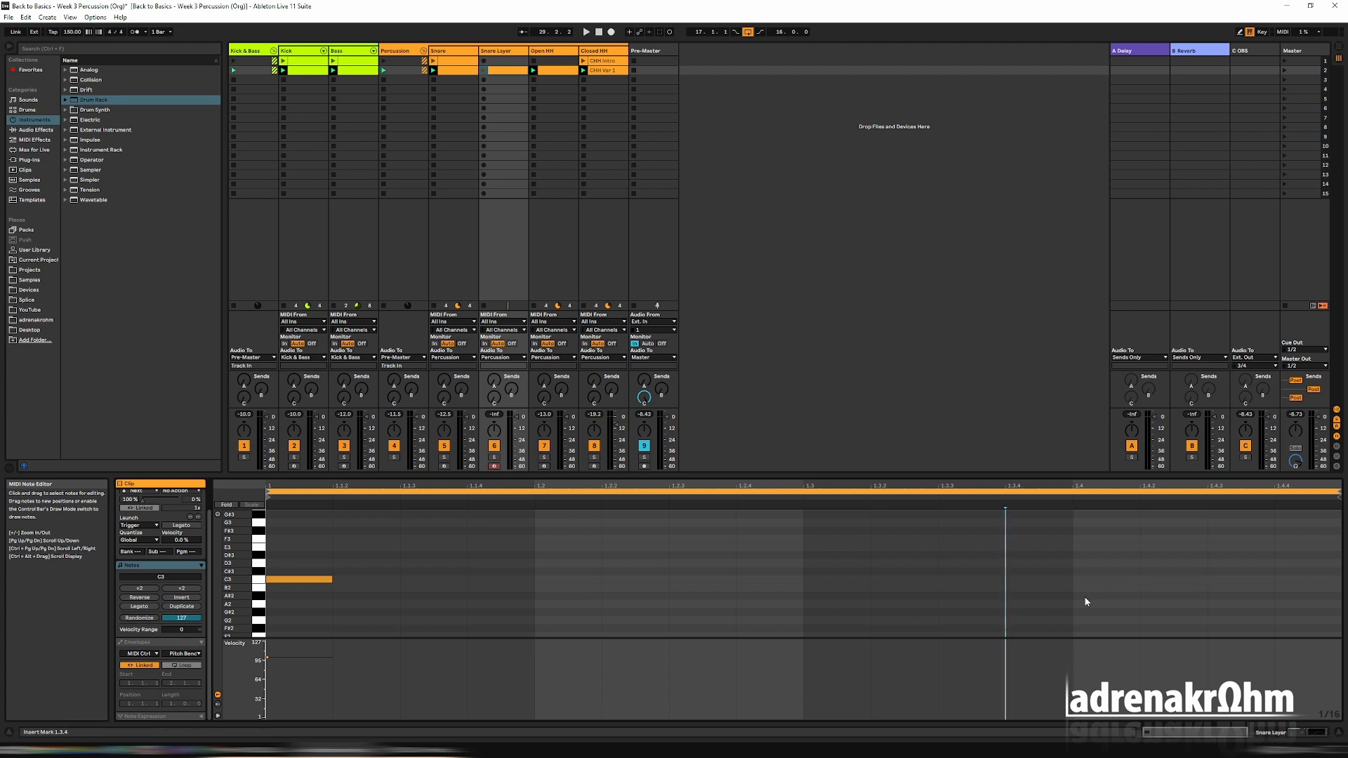
Duplicate the sixteenth C3 note repeatedly until it fills the whole bar.
key(ctrl+a)
key(ctrl+d)
key(ctrl+d)
key(ctrl+d)
key(ctrl+d)
key(ctrl+d)
key(ctrl+d)
key(ctrl+d)
key(ctrl+d)
key(ctrl+d)
key(ctrl+d)
key(ctrl+d)
key(ctrl+d)
key(ctrl+d)
key(ctrl+d)
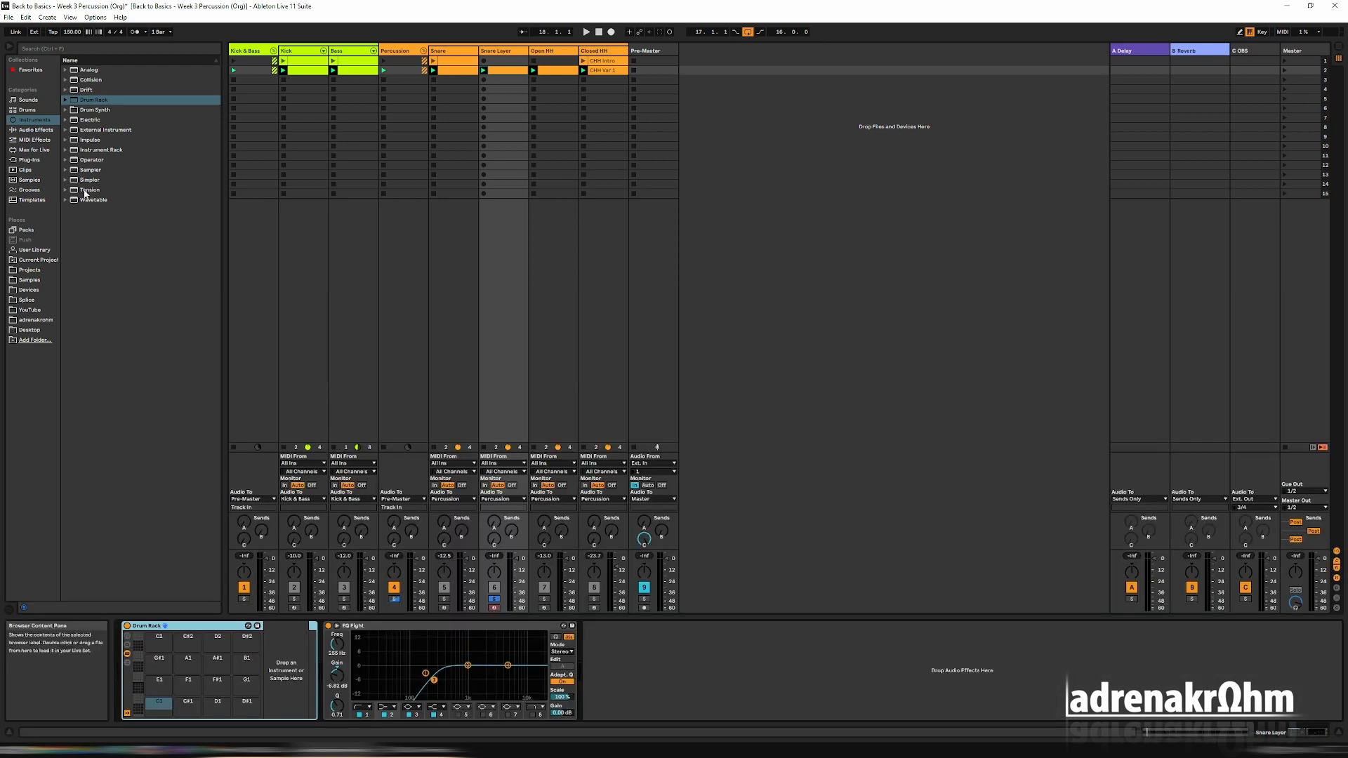
Find rim samples and load Rim Rung onto Drum Rack pad C1 and Rim Electronic onto pad C#1.
click(67, 51)
text(rim)
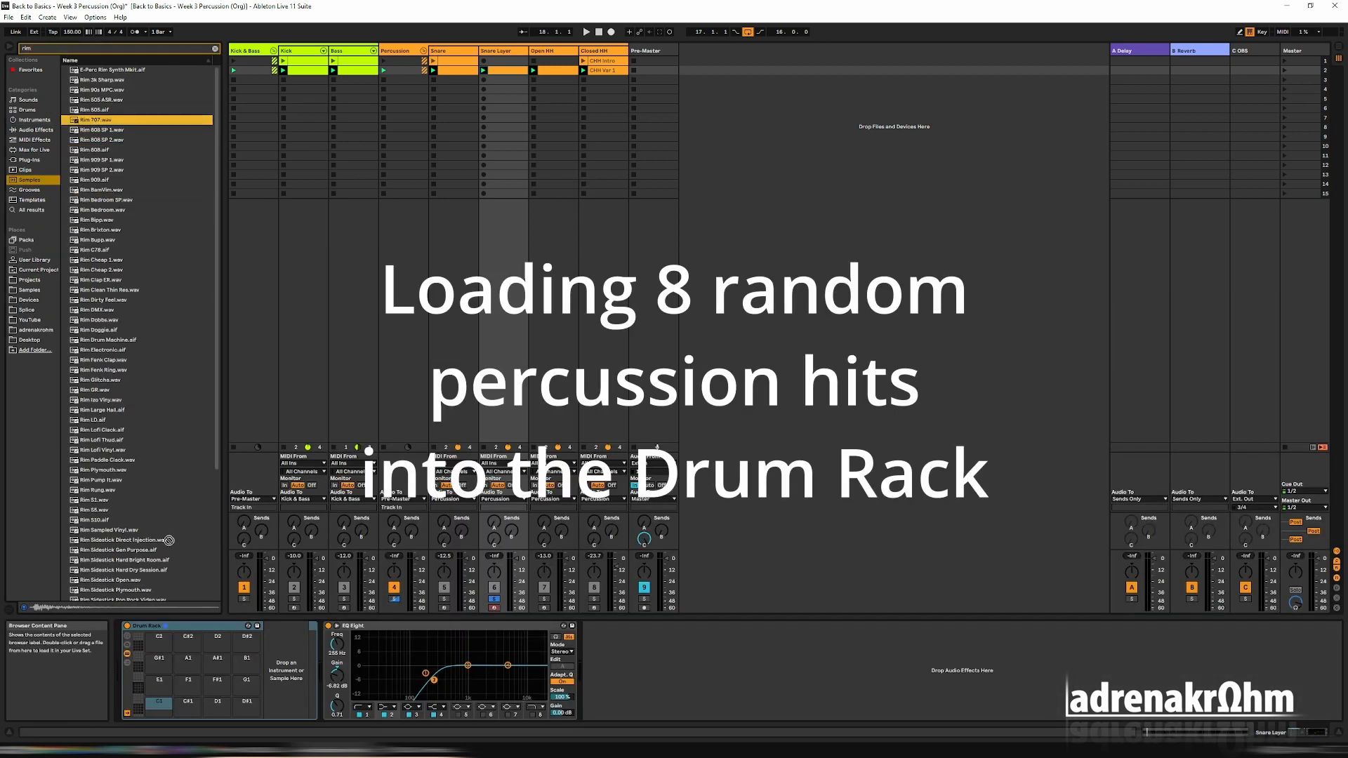
scroll(144, 315, down, 1)
drag(102, 437, 158, 704)
click(99, 429)
click(99, 437)
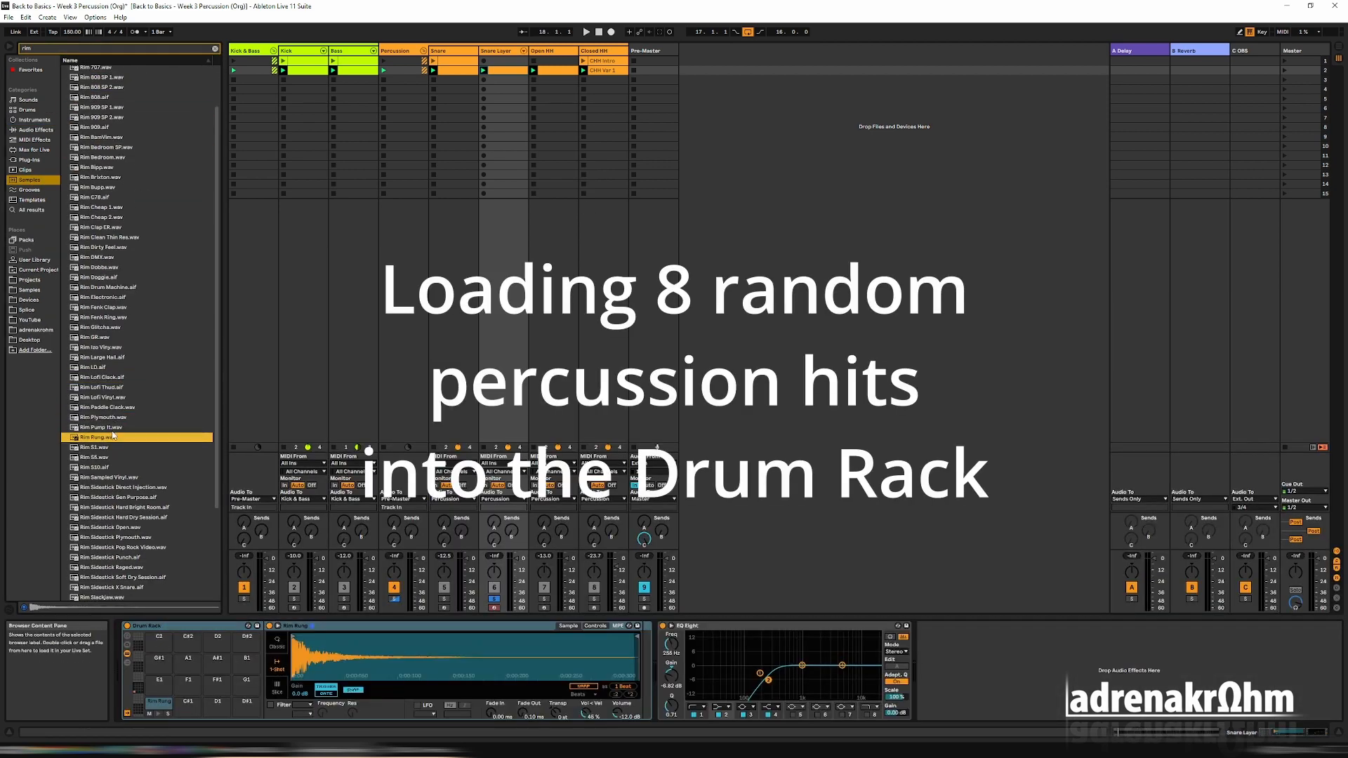
click(46, 50)
click(99, 257)
click(102, 297)
drag(102, 297, 188, 703)
Search for tabla samples and load Tabla SP 5, SP 4, SP 1 and SP 6 onto pads D1, D#1, E1 and F1.
click(60, 49)
key(BackSpace)
key(BackSpace)
key(BackSpace)
text(tabl)
click(98, 100)
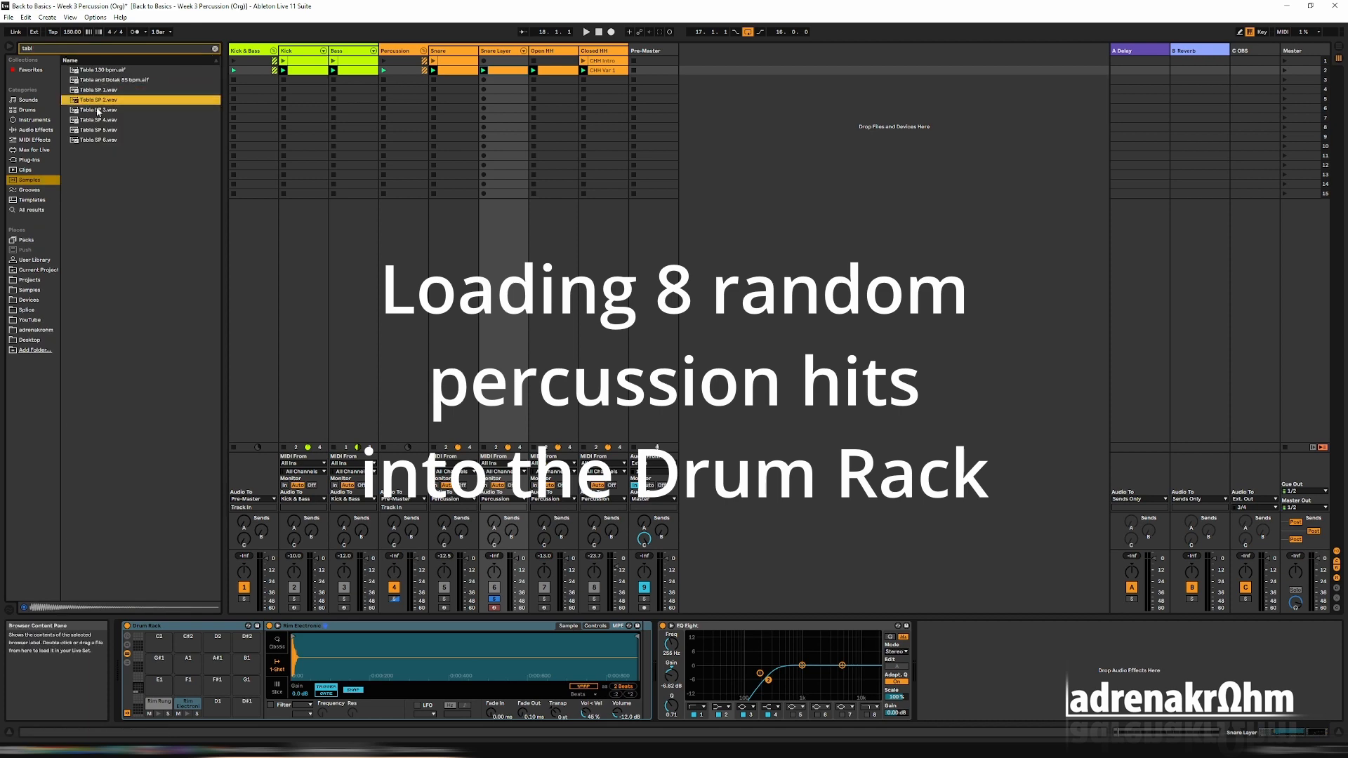
drag(99, 130, 246, 702)
click(96, 100)
drag(97, 89, 159, 681)
click(95, 141)
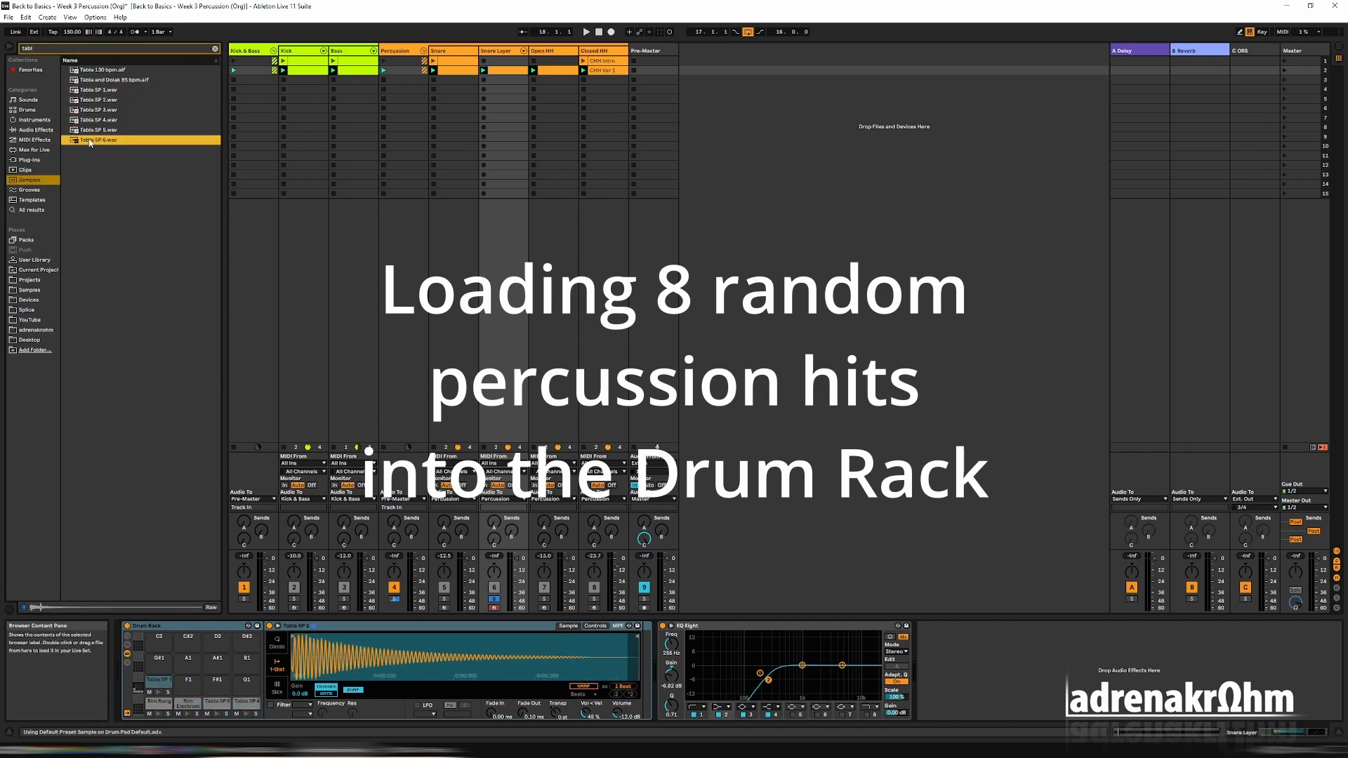
drag(95, 141, 187, 681)
Search for conga samples and load Conga Hard onto pad F#1 and Conga Soft onto pad G1.
drag(42, 49, 2, 46)
text(conga)
drag(99, 190, 217, 682)
click(105, 200)
click(105, 300)
click(105, 370)
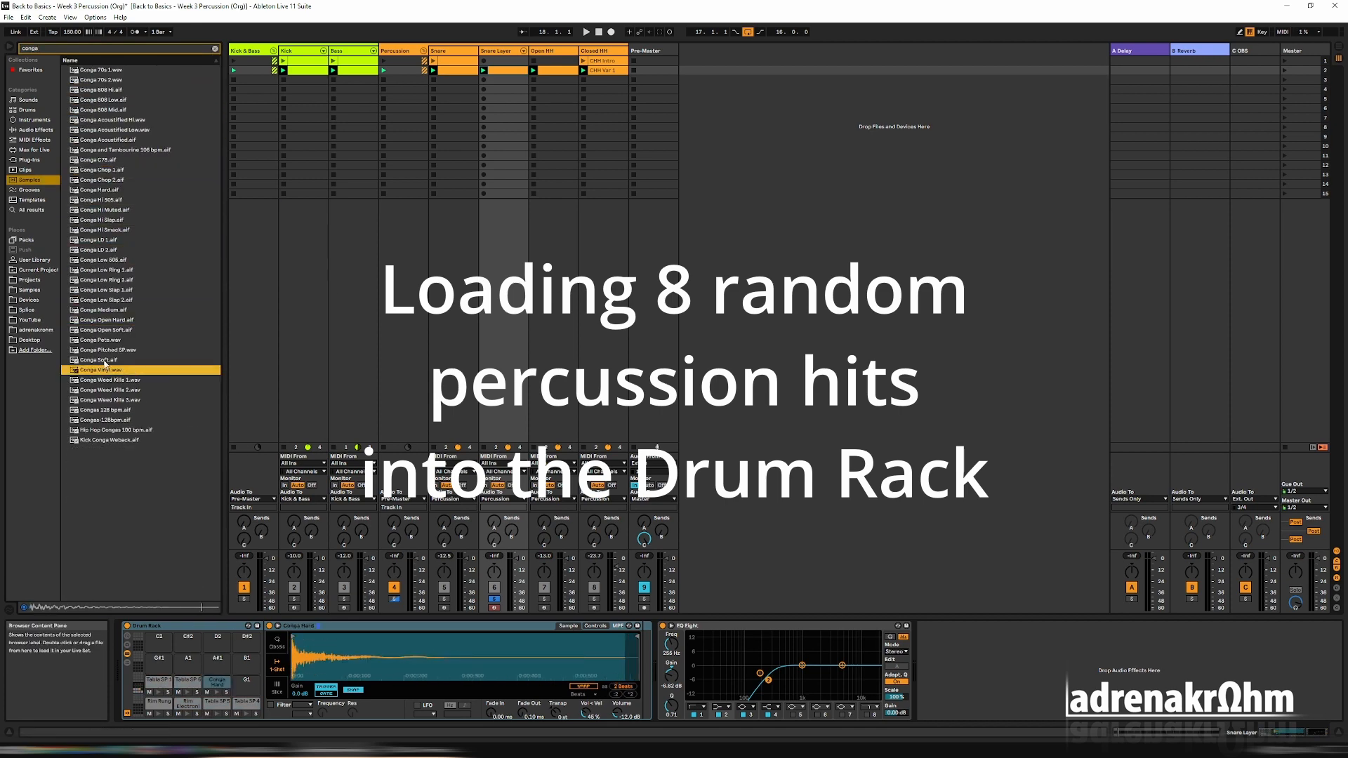
drag(105, 360, 246, 681)
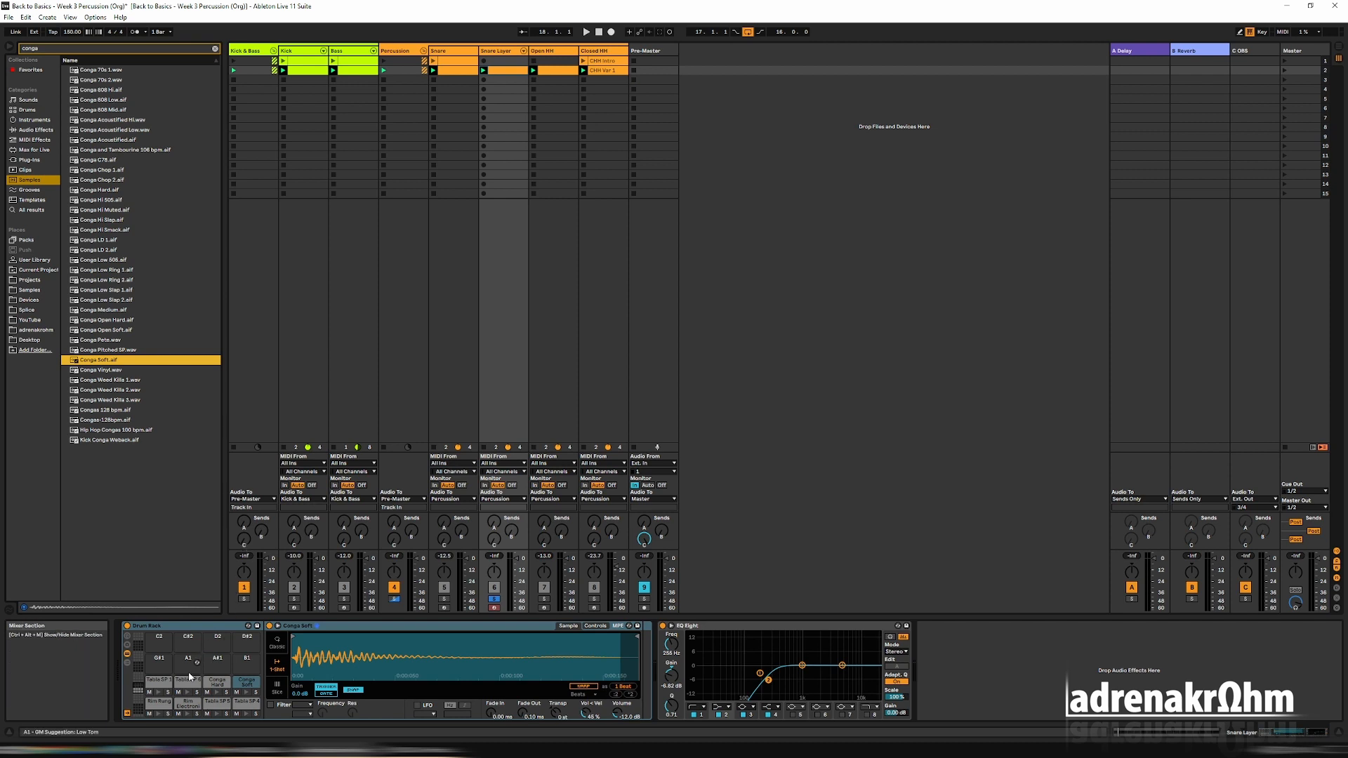
click(159, 681)
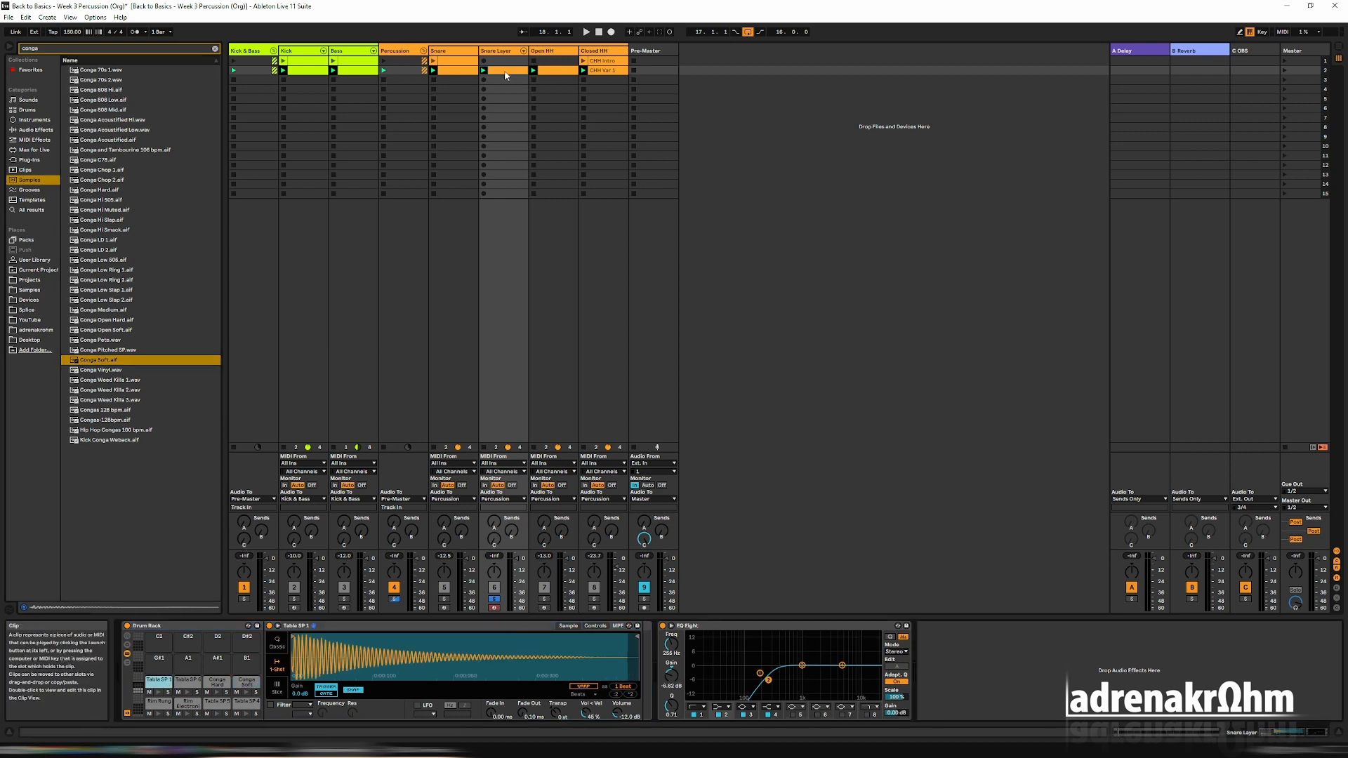
Transpose all notes of the Snare Layer clip down to C1, the Rim Rung pad.
click(505, 71)
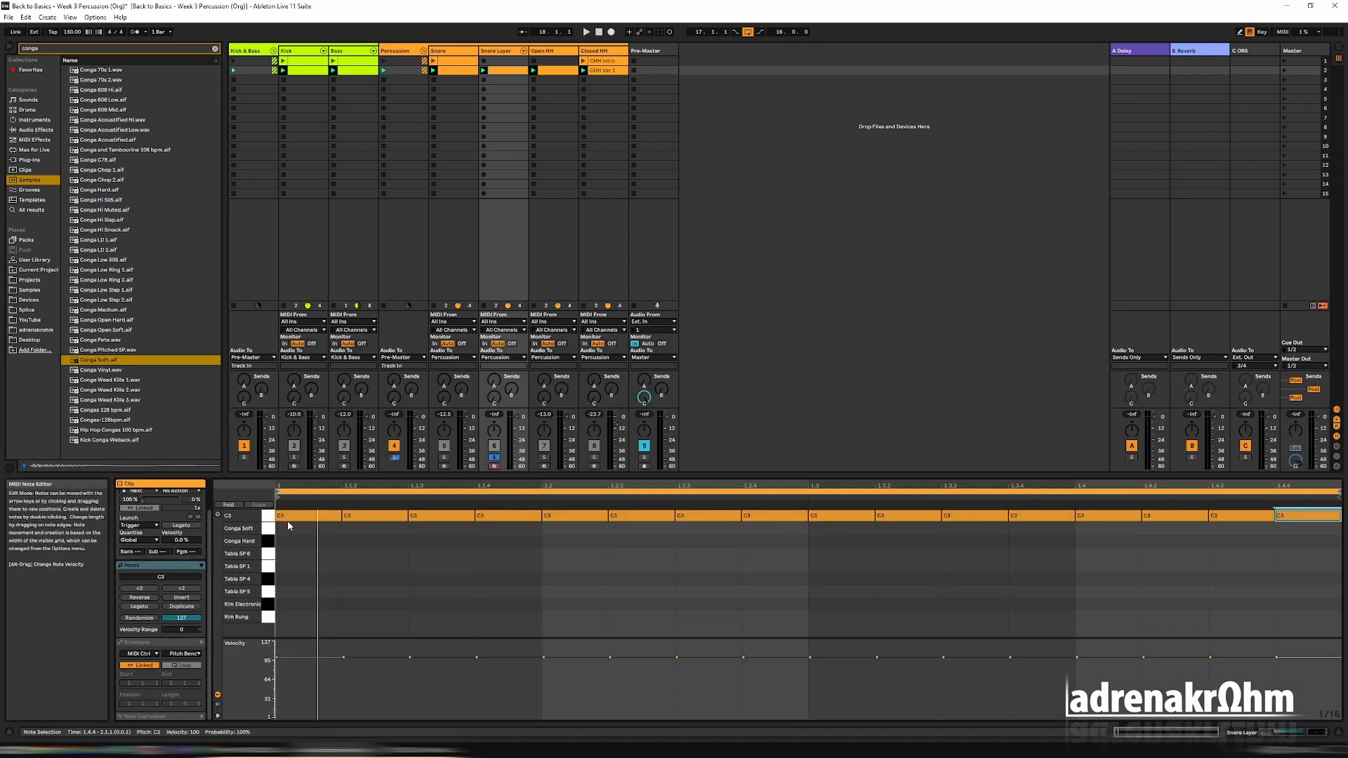
key(ctrl+a)
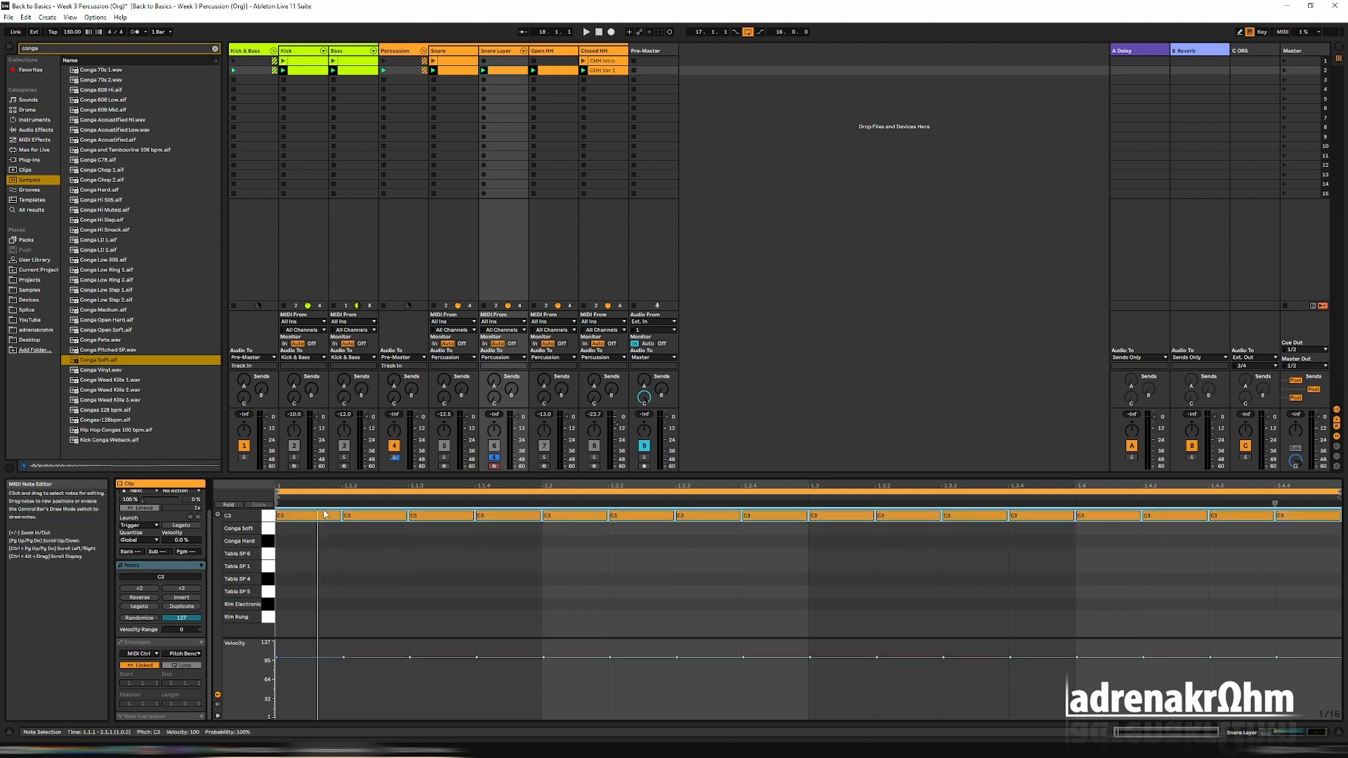
key(Down)
key(Down)
key(Down)
key(Down)
key(Down)
key(Down)
key(Down)
key(Down)
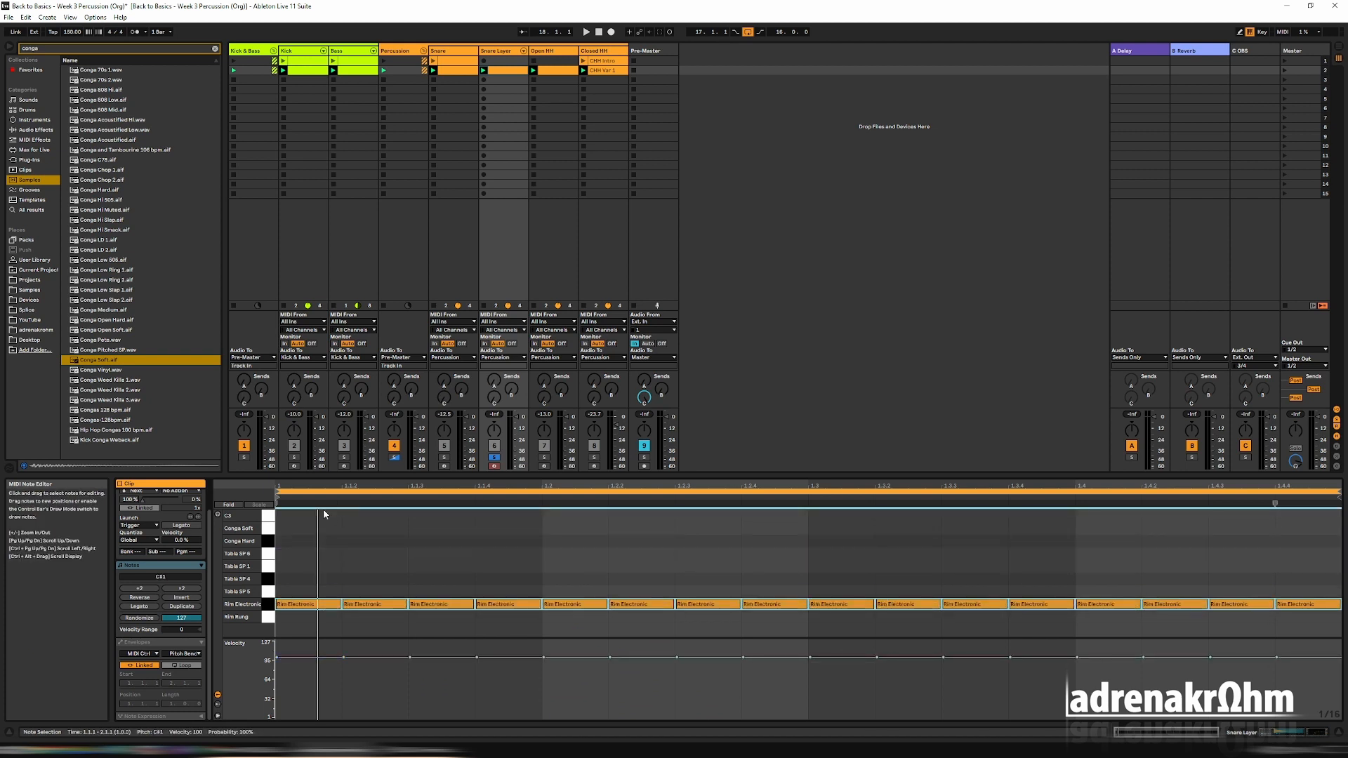
key(space)
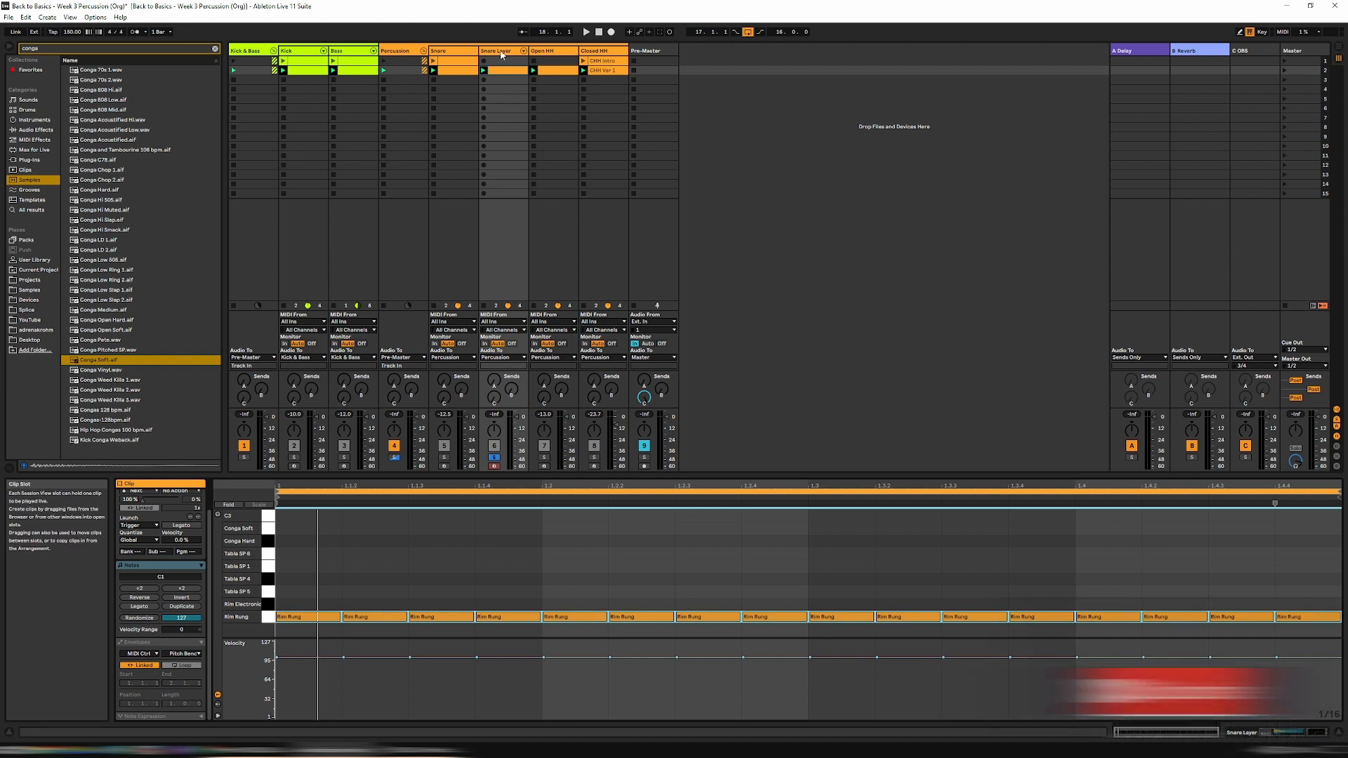
Clear the sample search and insert the Random MIDI effect ahead of the Drum Rack on the Snare Layer track.
key(shift+Tab)
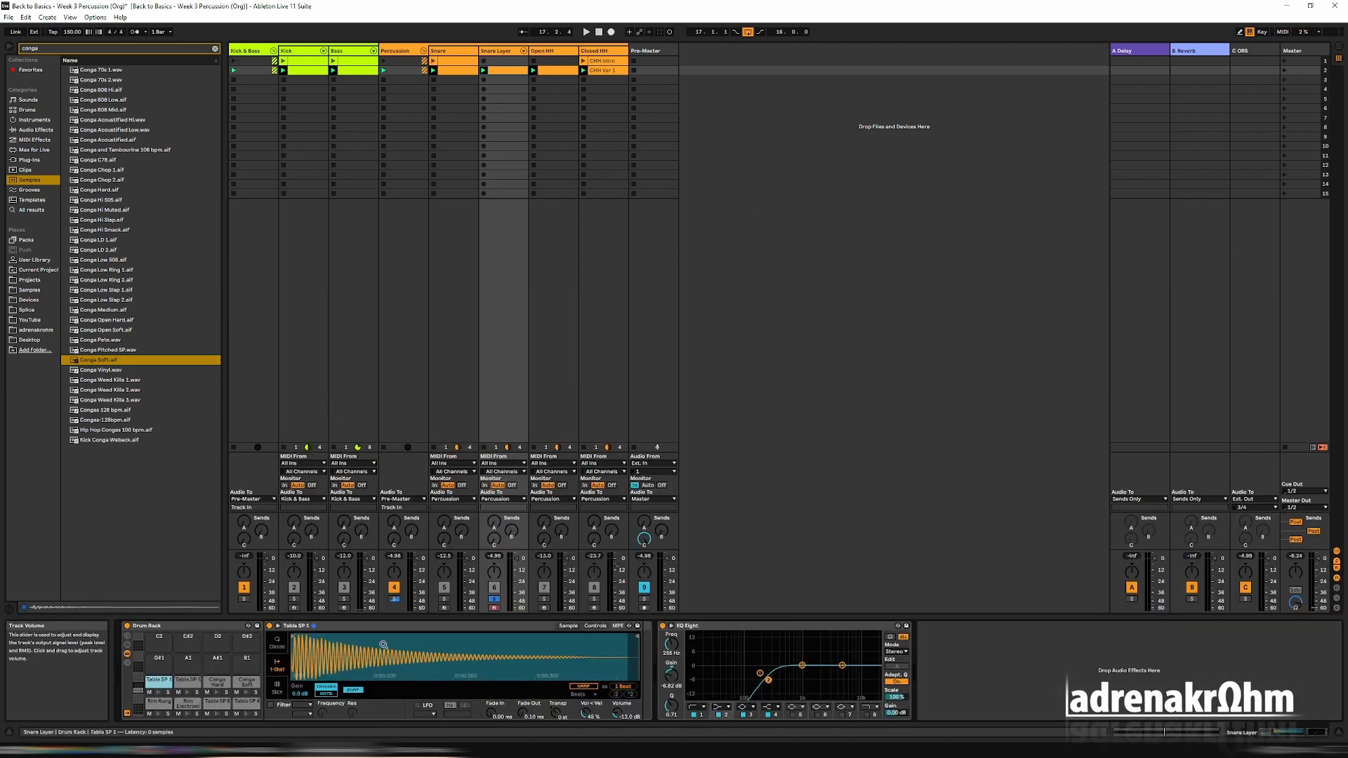
click(167, 702)
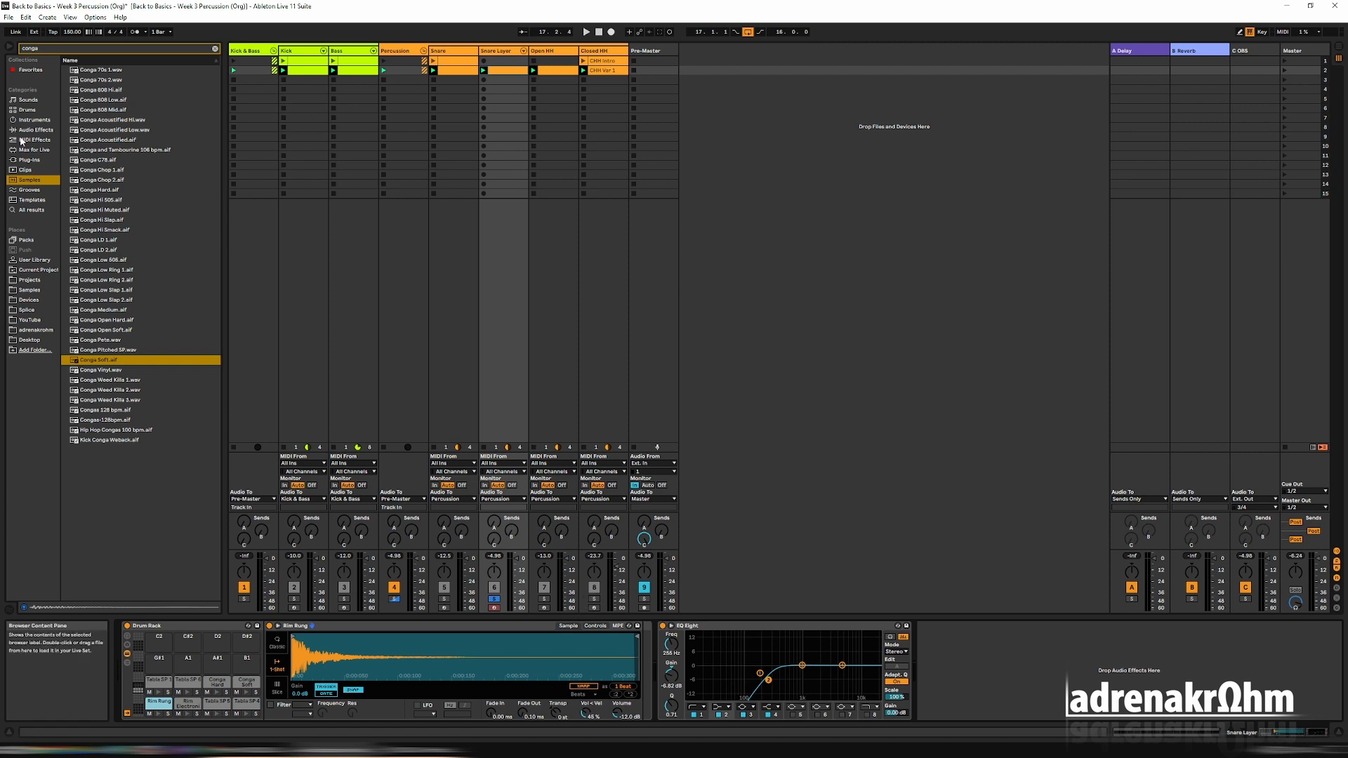
click(216, 49)
click(97, 171)
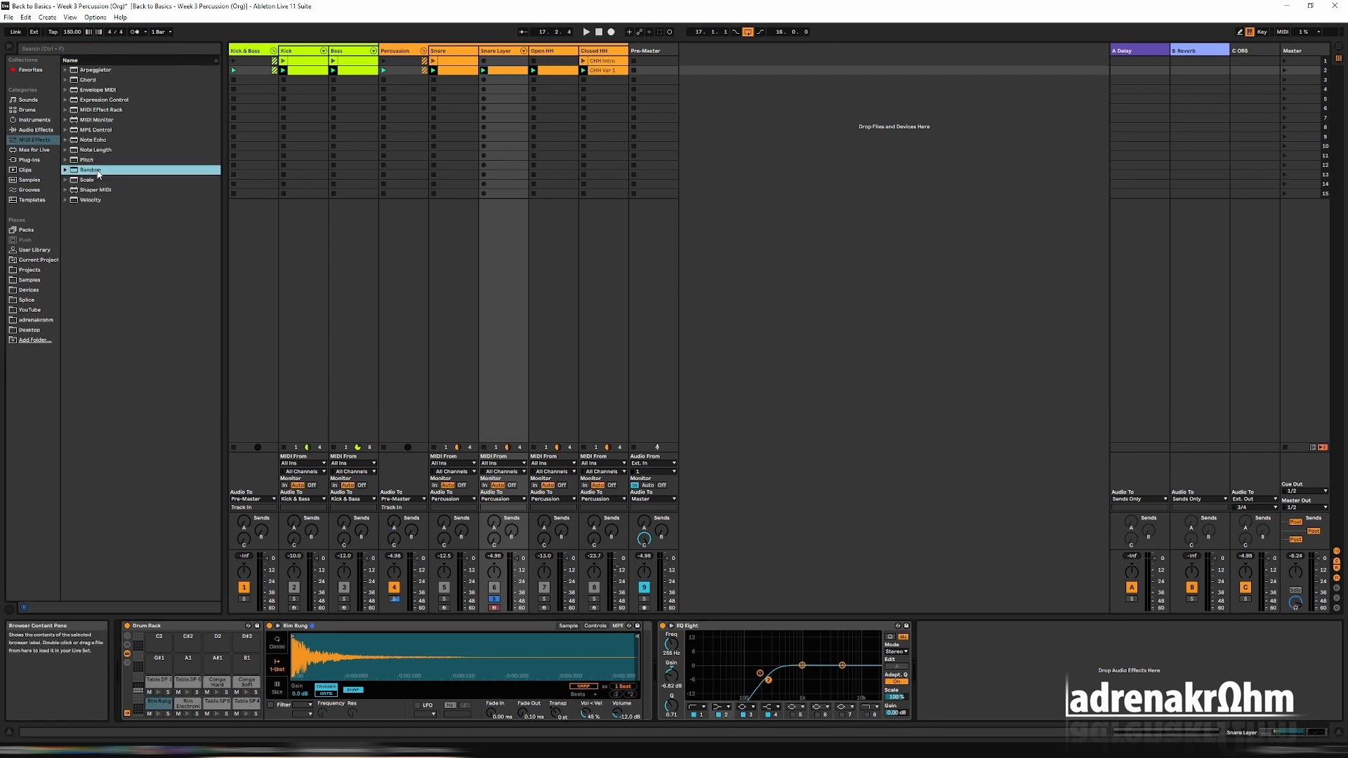
drag(363, 415, 132, 653)
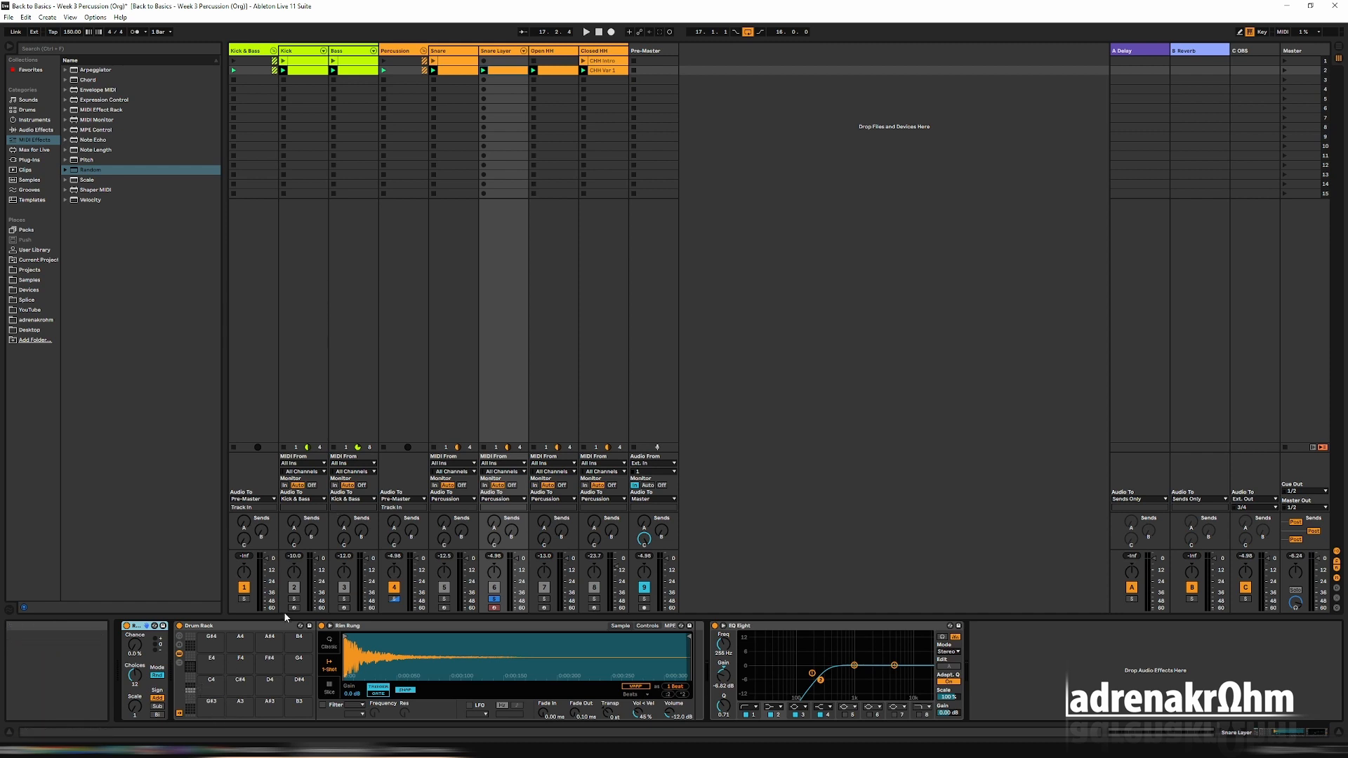
Play the set, bring the loaded Drum Rack pads into view and set the Random effect's Chance to 100%.
key(space)
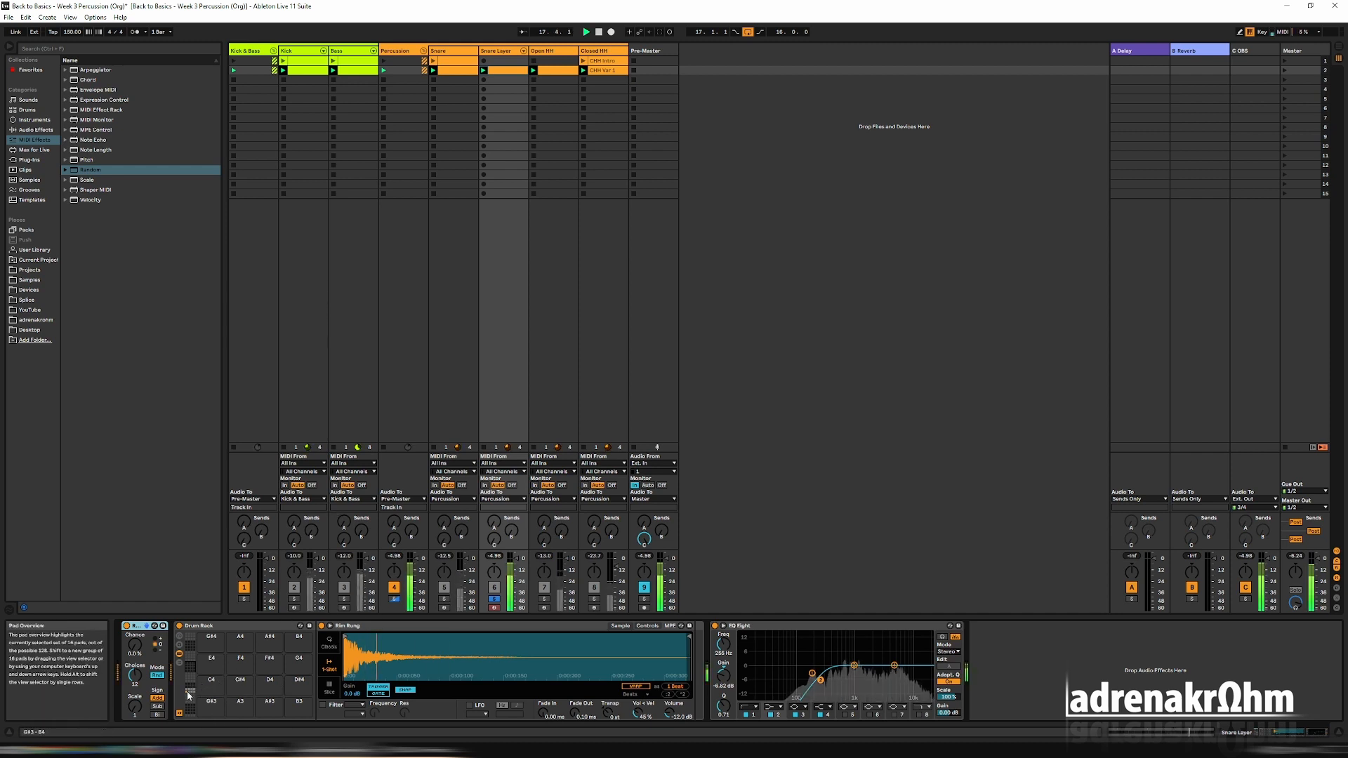
scroll(208, 690, down, 8)
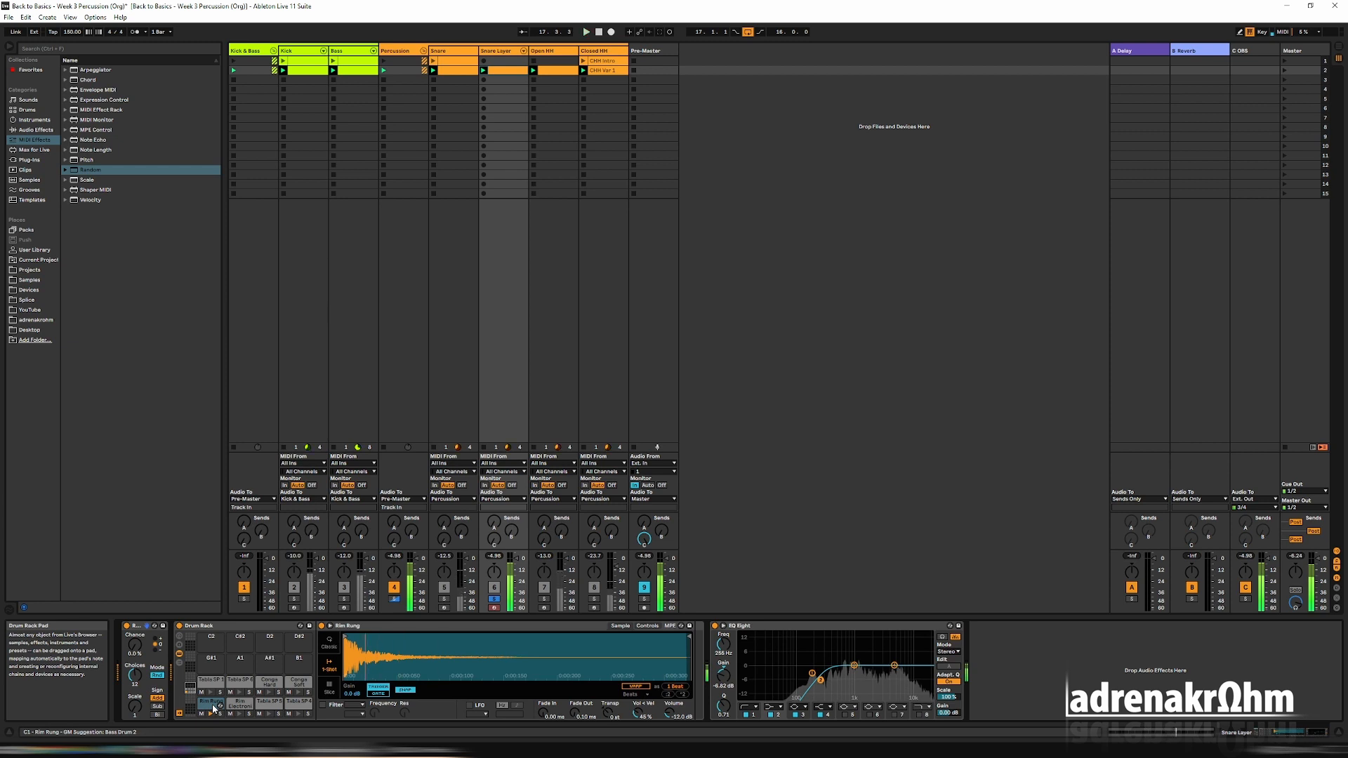
drag(135, 644, 134, 604)
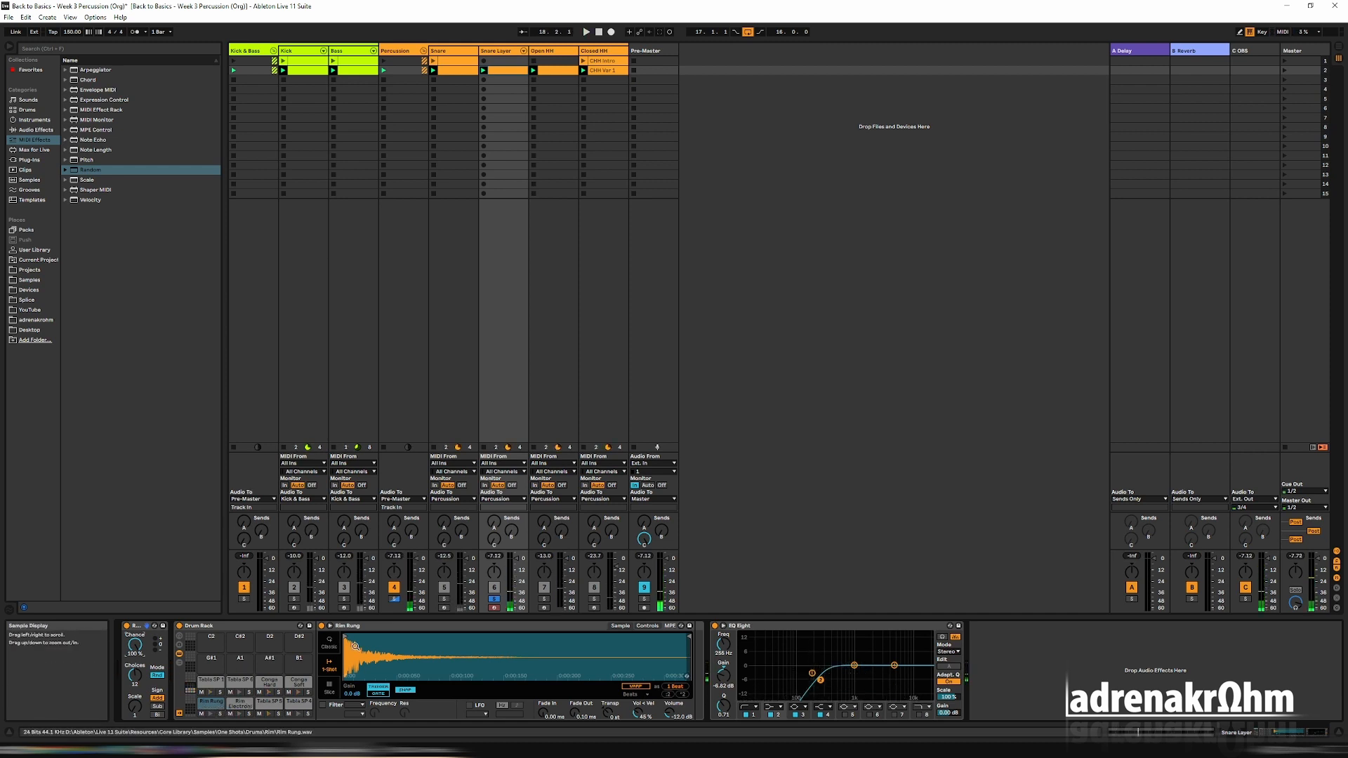
Load the Bongo C78 Low sample onto the Drum Rack's B0 pad, just below the Rim Rung pad.
click(191, 702)
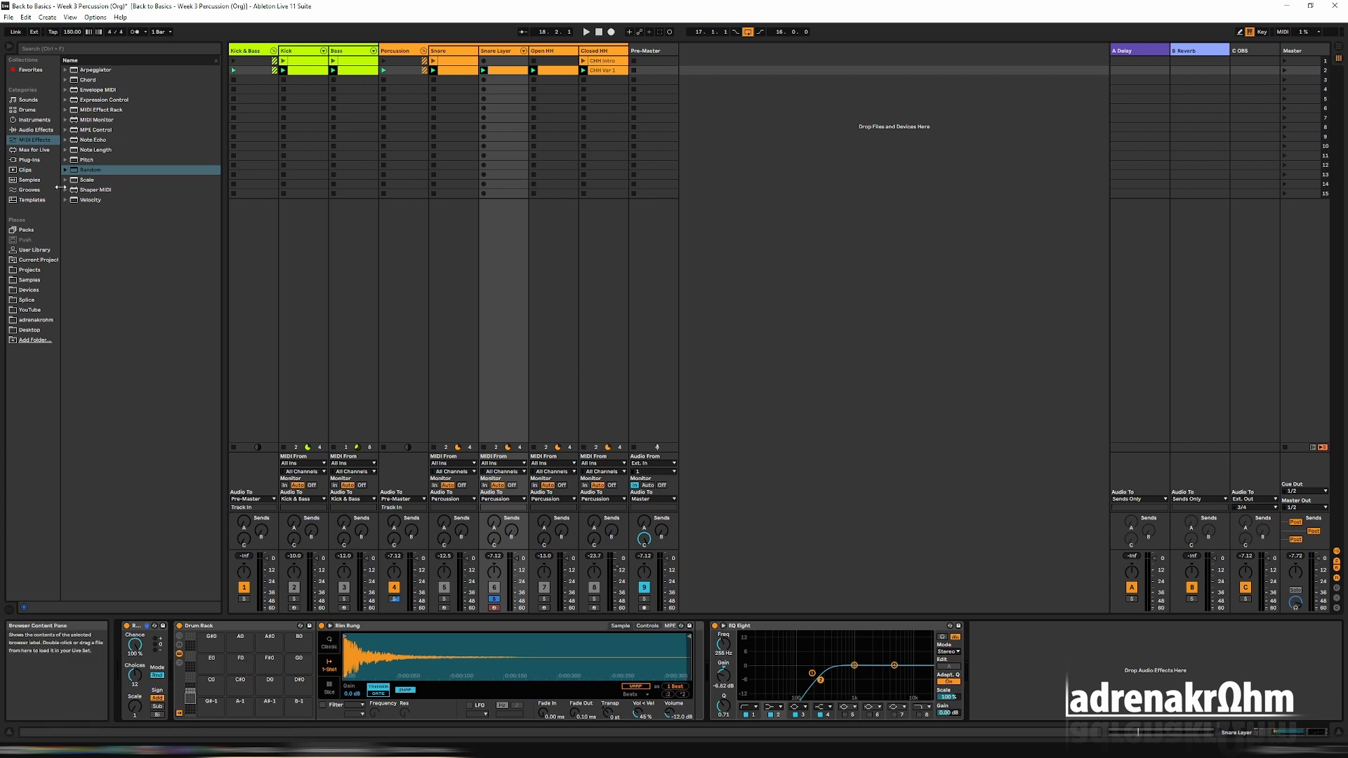
click(30, 179)
scroll(96, 295, down, 10)
click(91, 413)
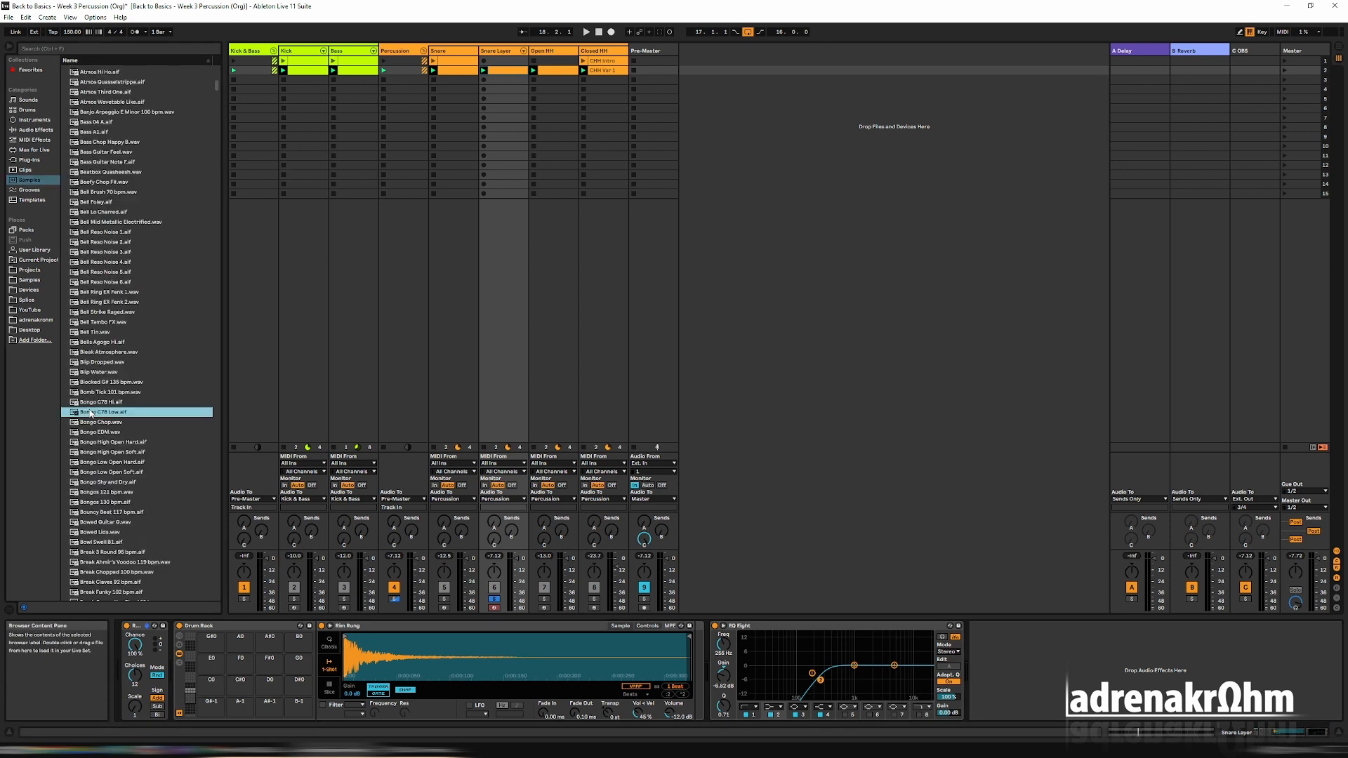
drag(298, 645, 298, 644)
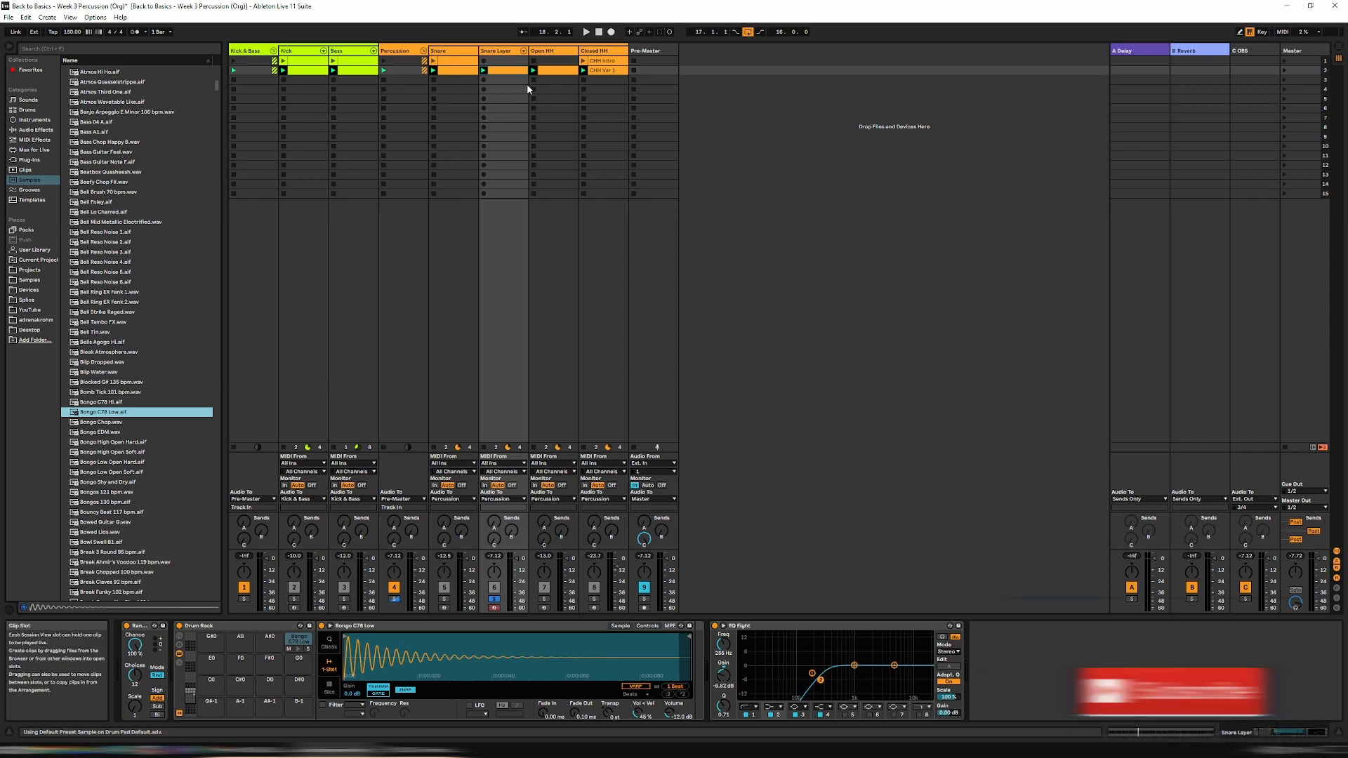
Move all notes of the Snare Layer clip down to B0 and remove the bongo sample from that pad.
double_click(514, 71)
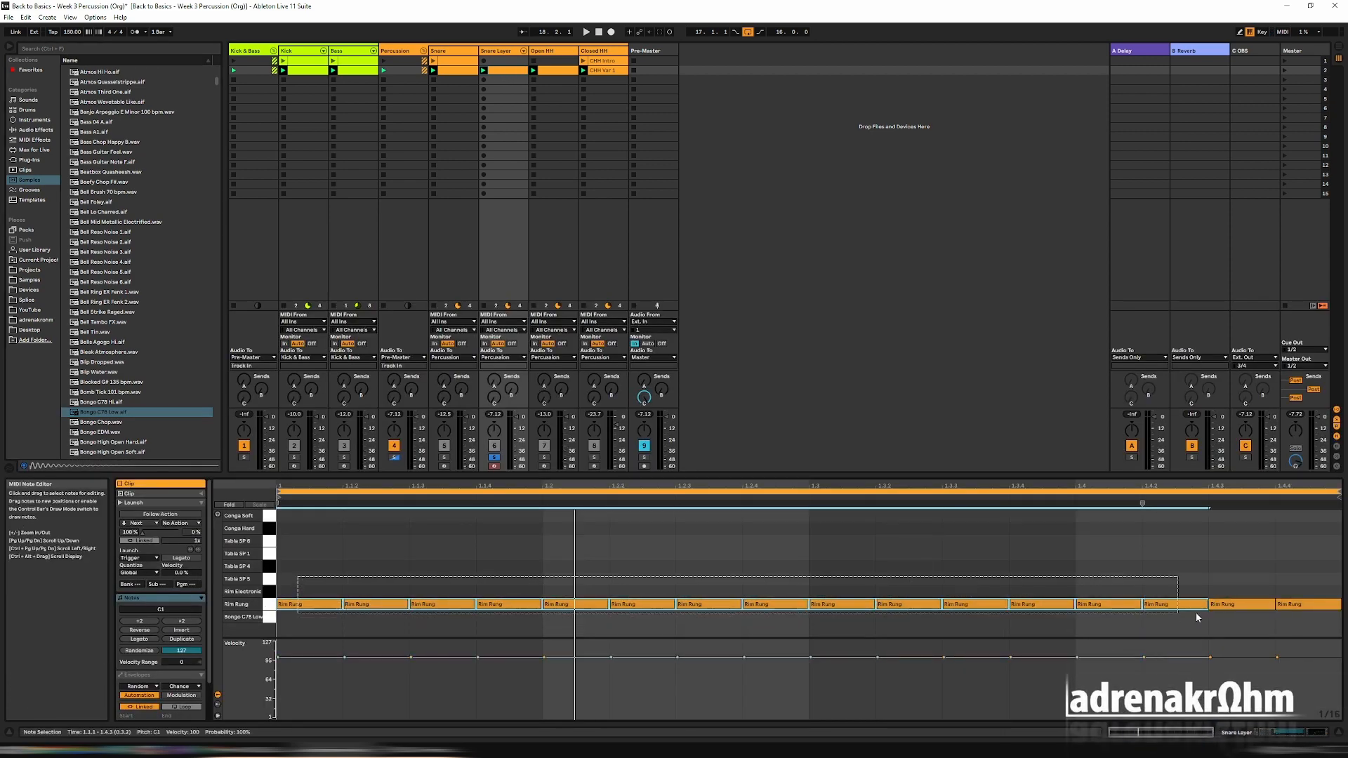
key(Down)
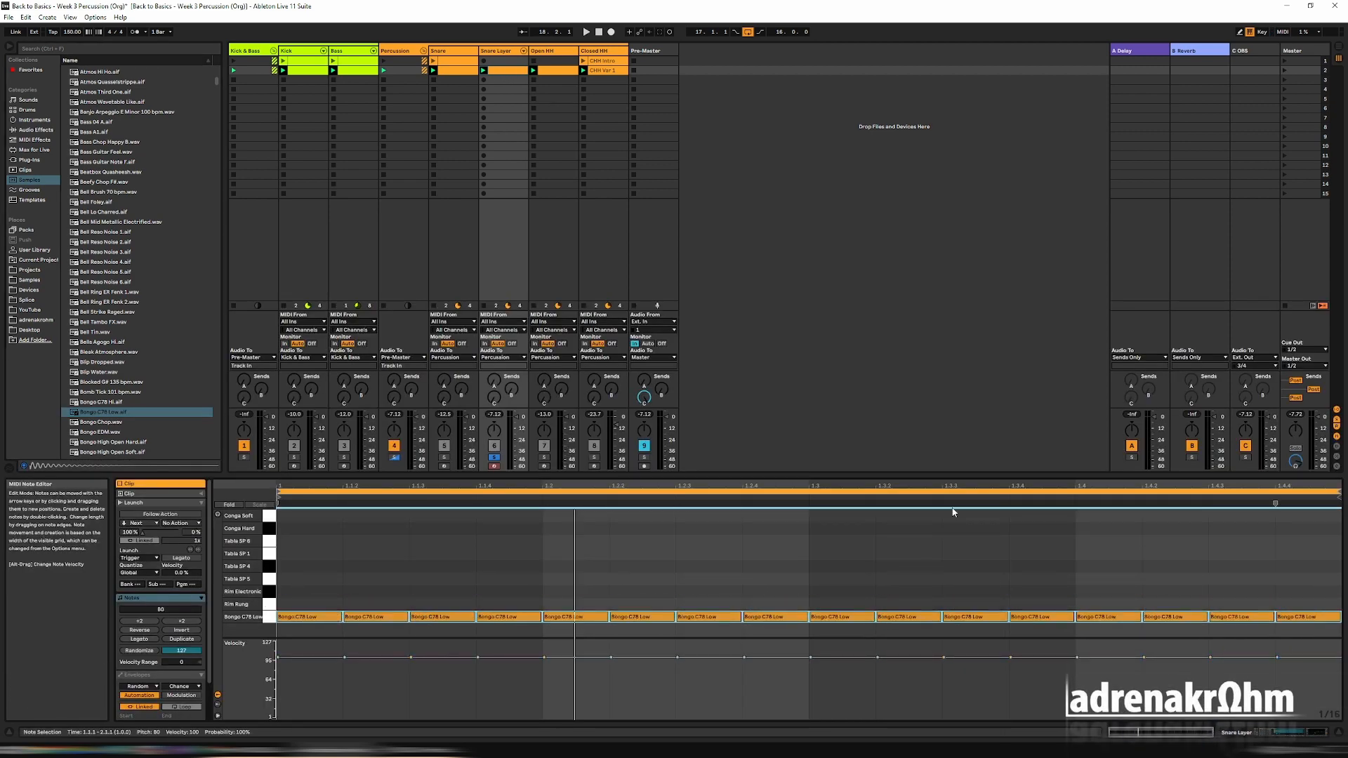
key(shift+Tab)
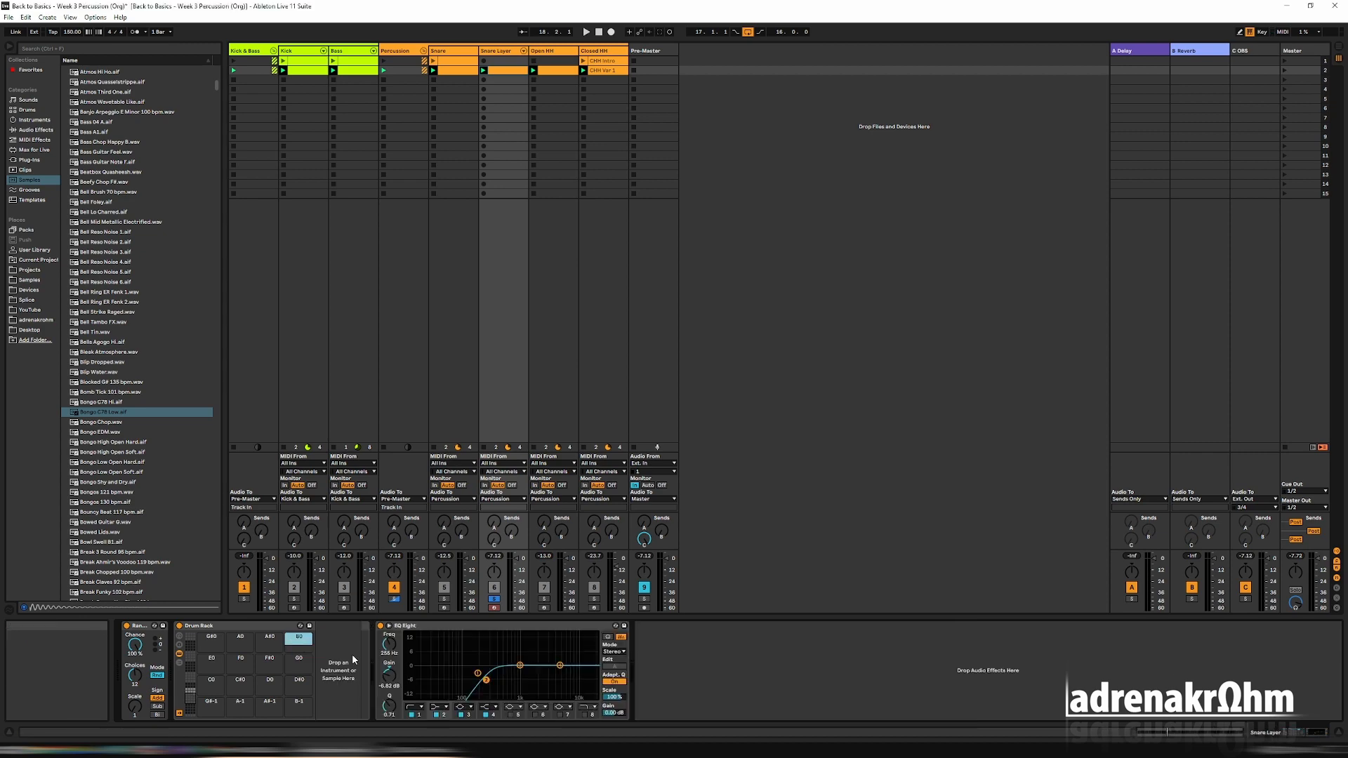
key(shift+Tab)
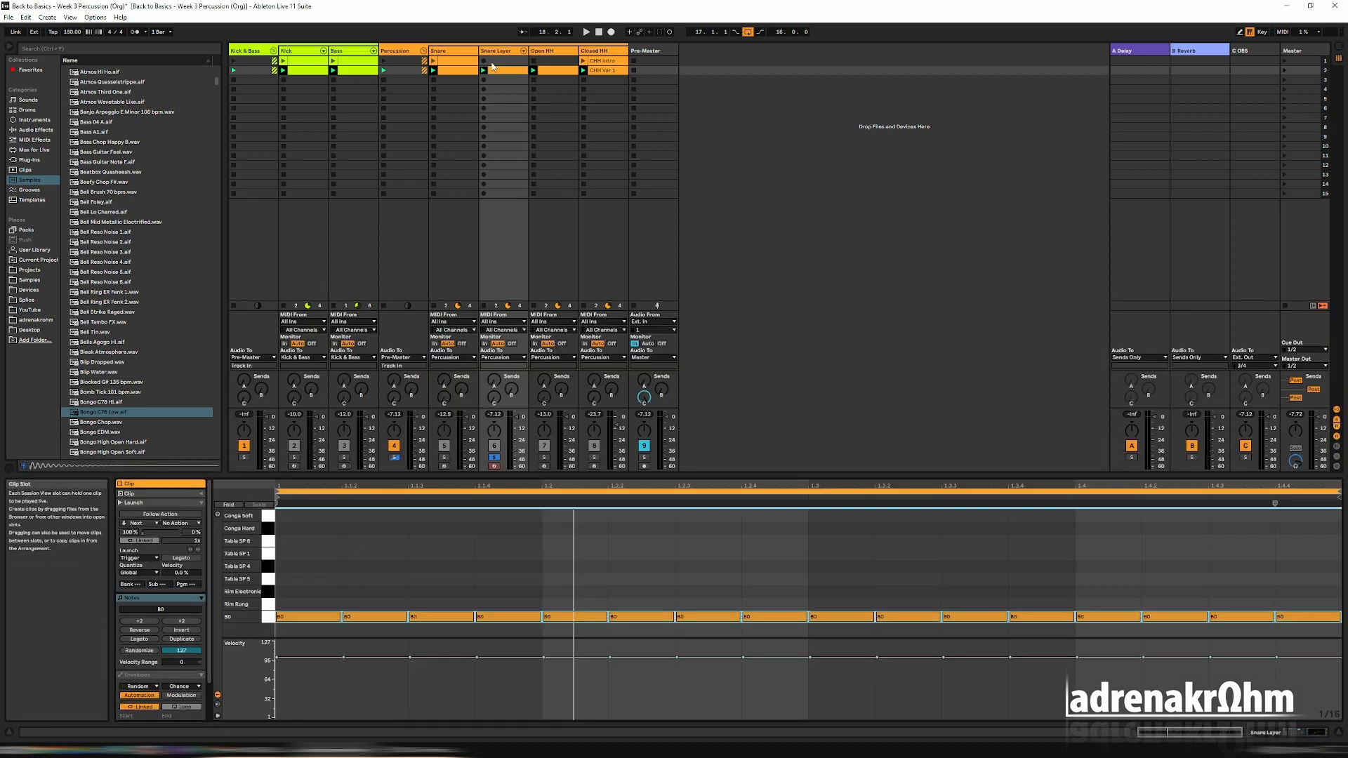
Play the Snare Layer track and check in its Drum Rack how the loaded pads are triggered at random.
click(497, 53)
click(466, 53)
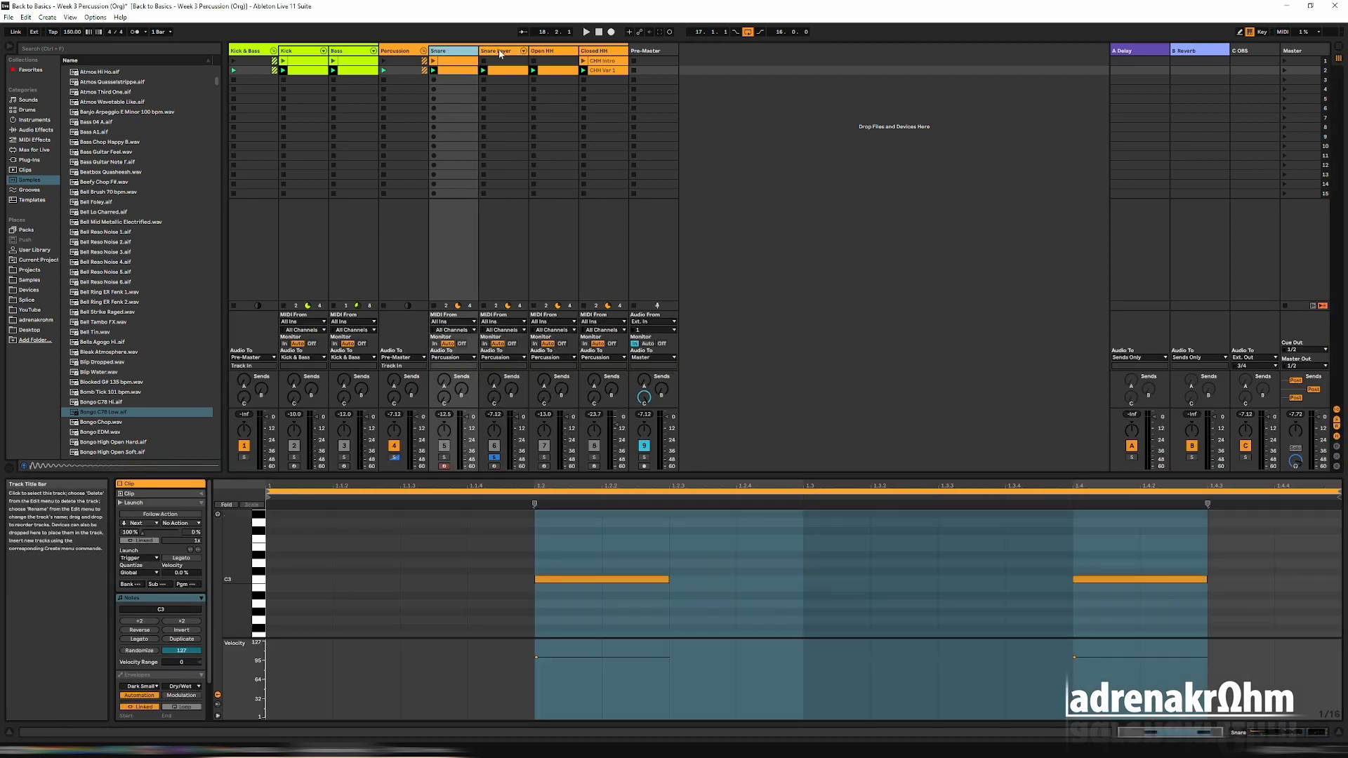
double_click(499, 52)
key(space)
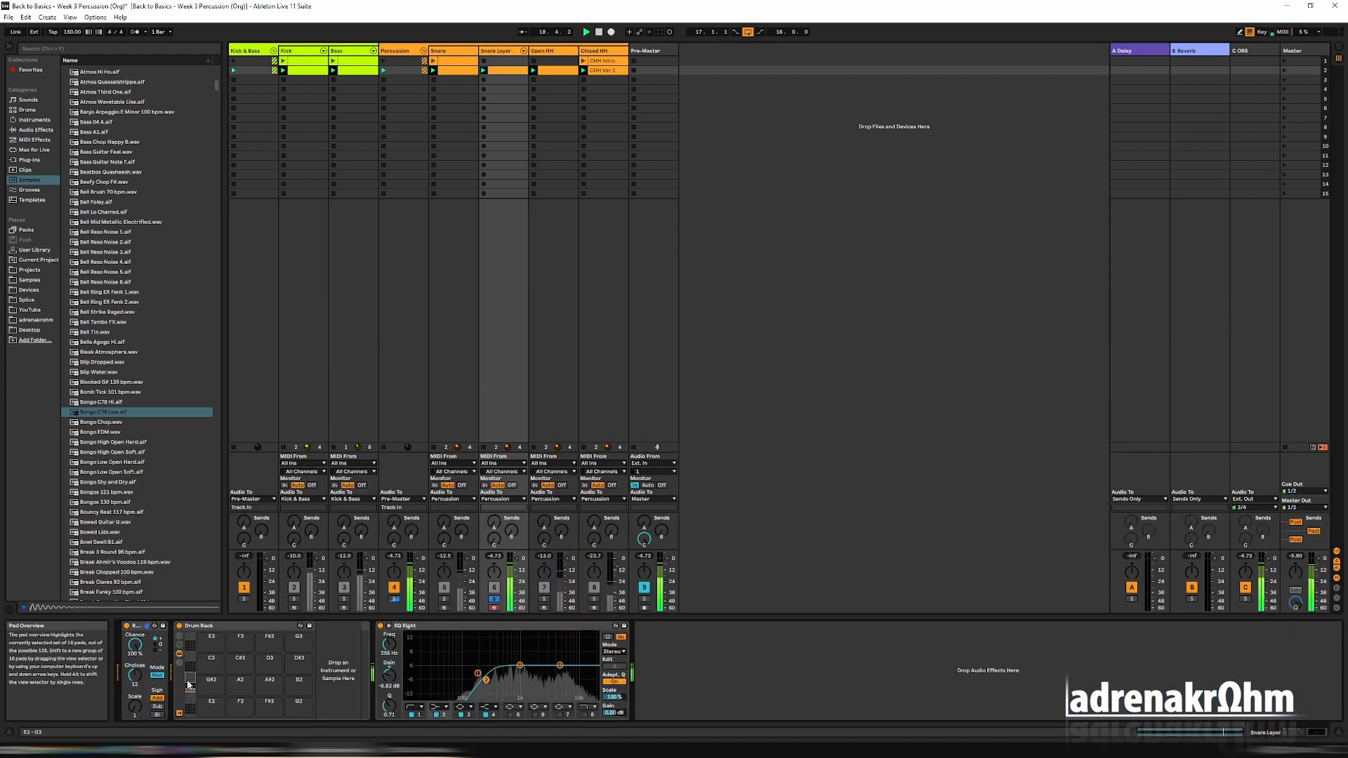
drag(191, 697, 190, 689)
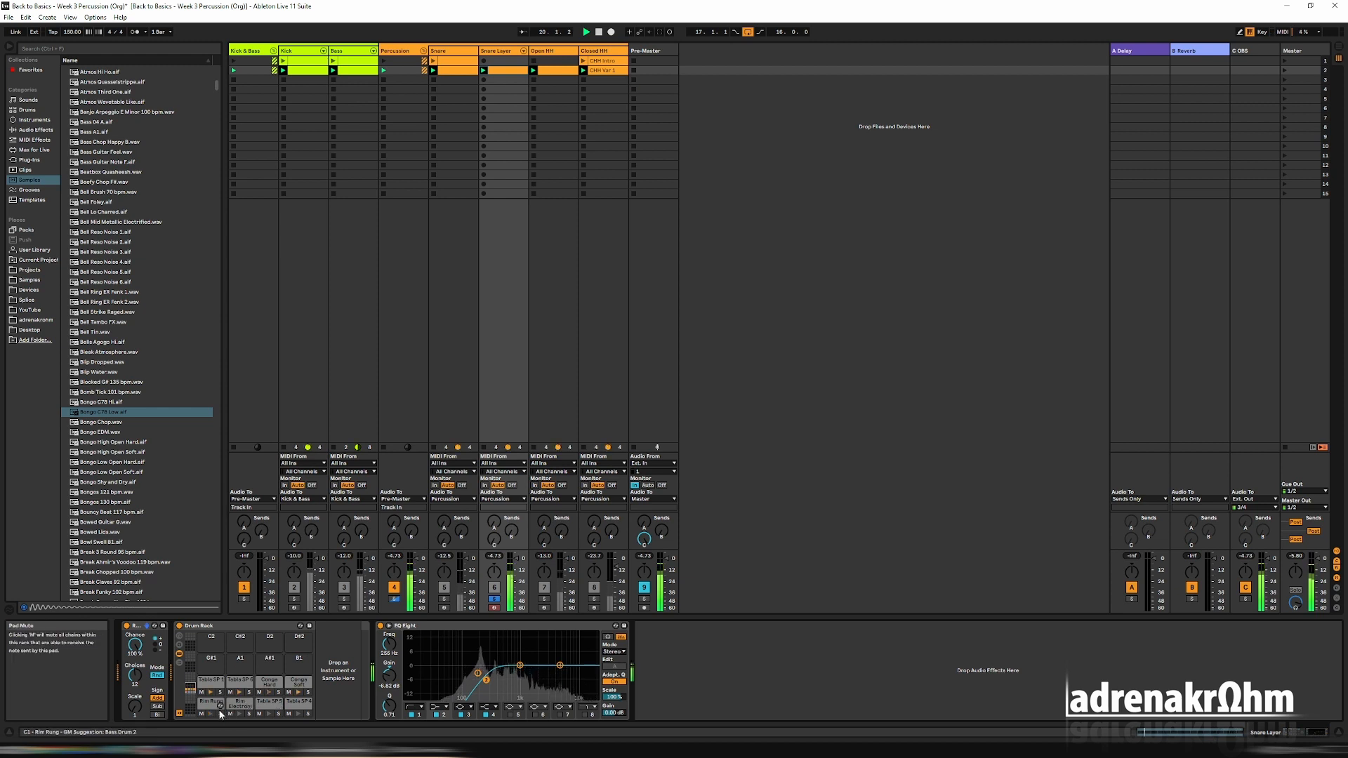
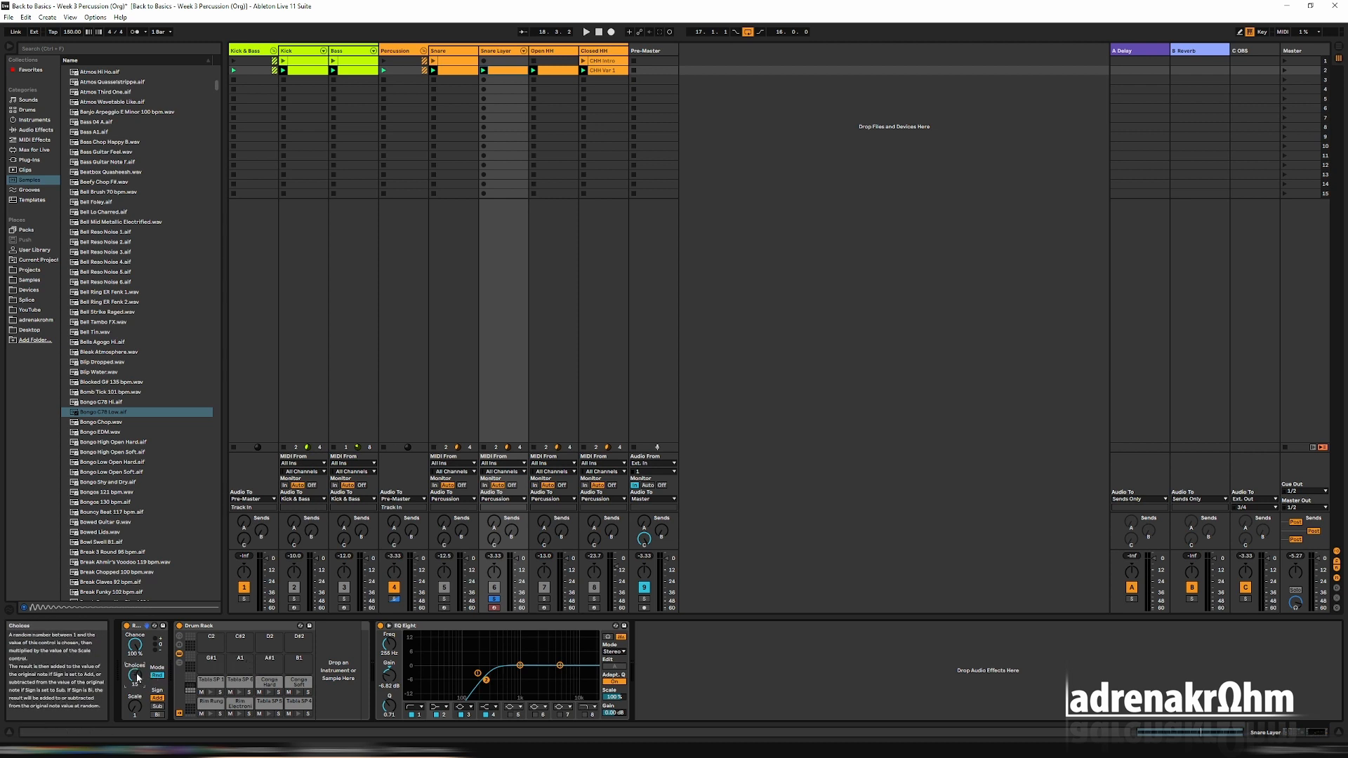
Adjust the Random effect's Choices, play the set and show the note Chance lane in the Snare Layer clip.
click(137, 677)
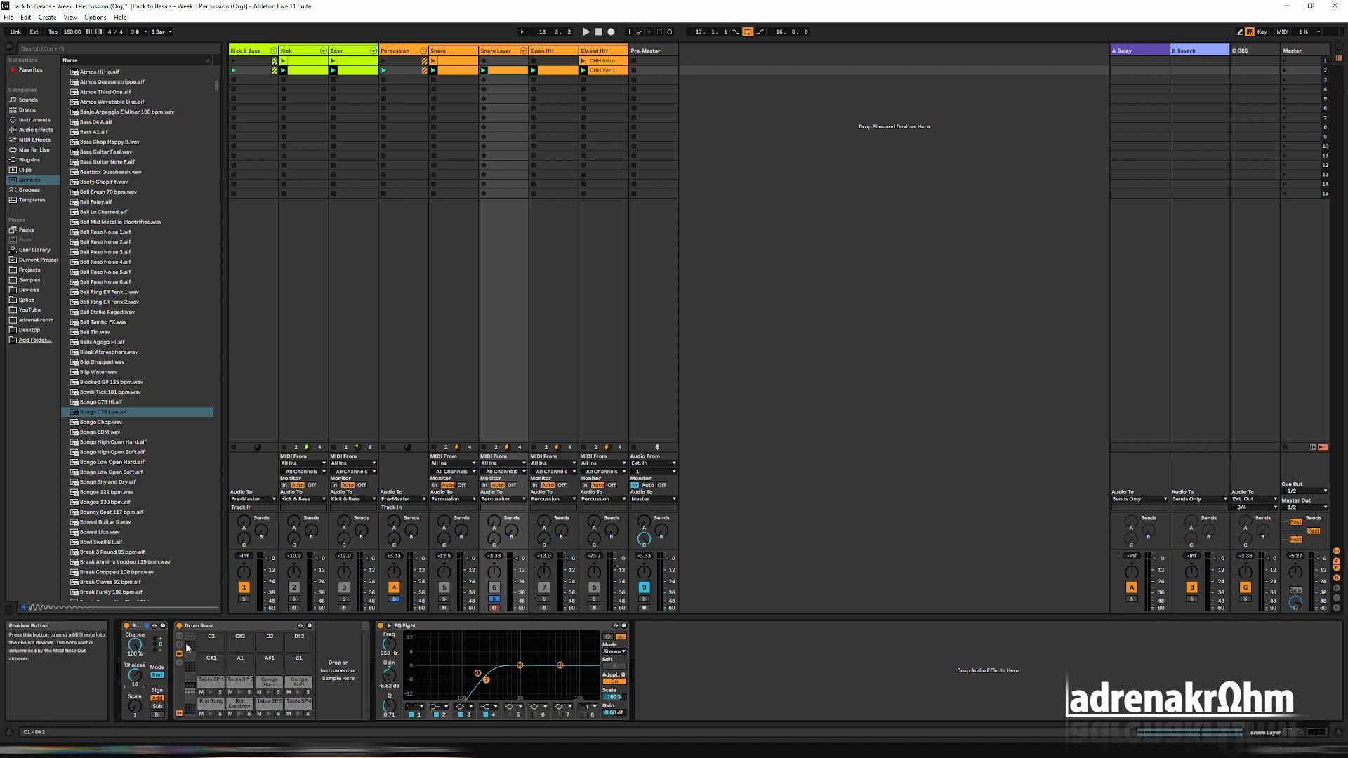
key(space)
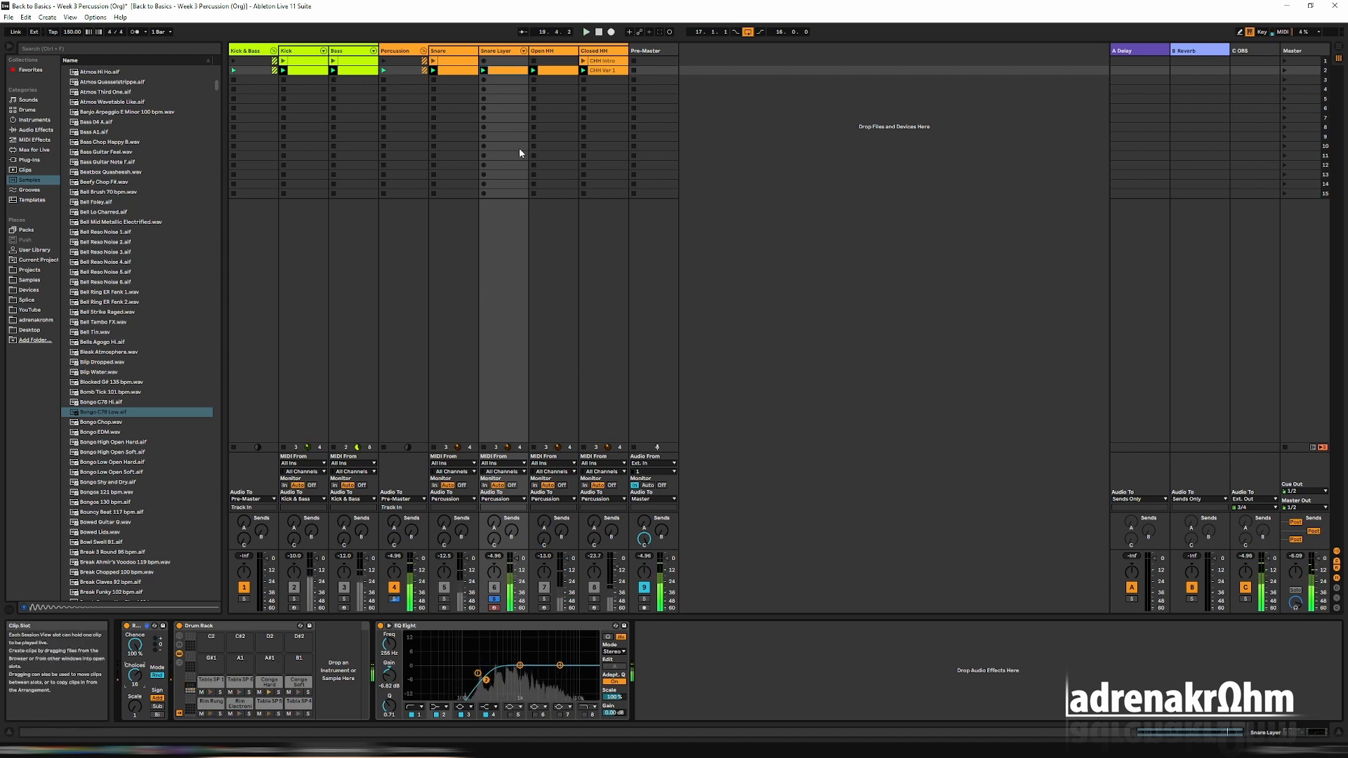
click(503, 70)
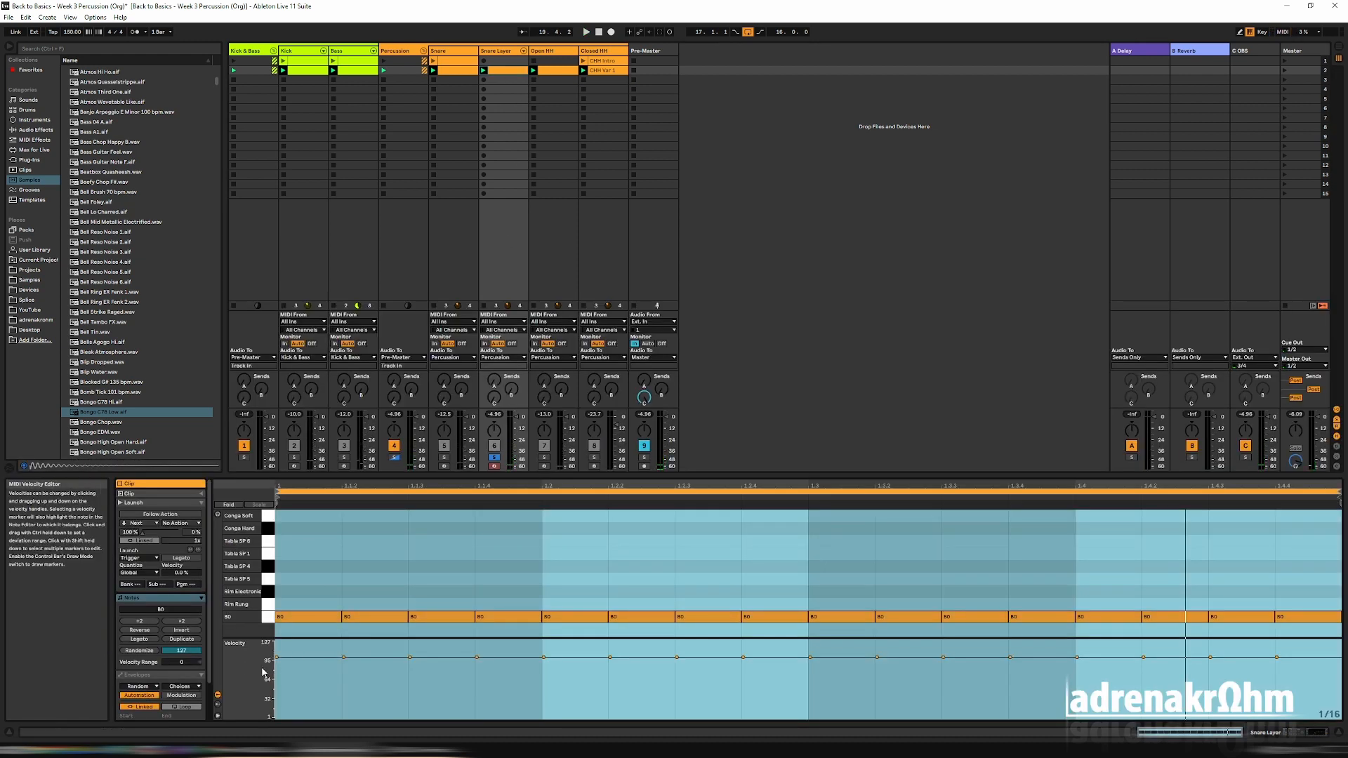
click(218, 704)
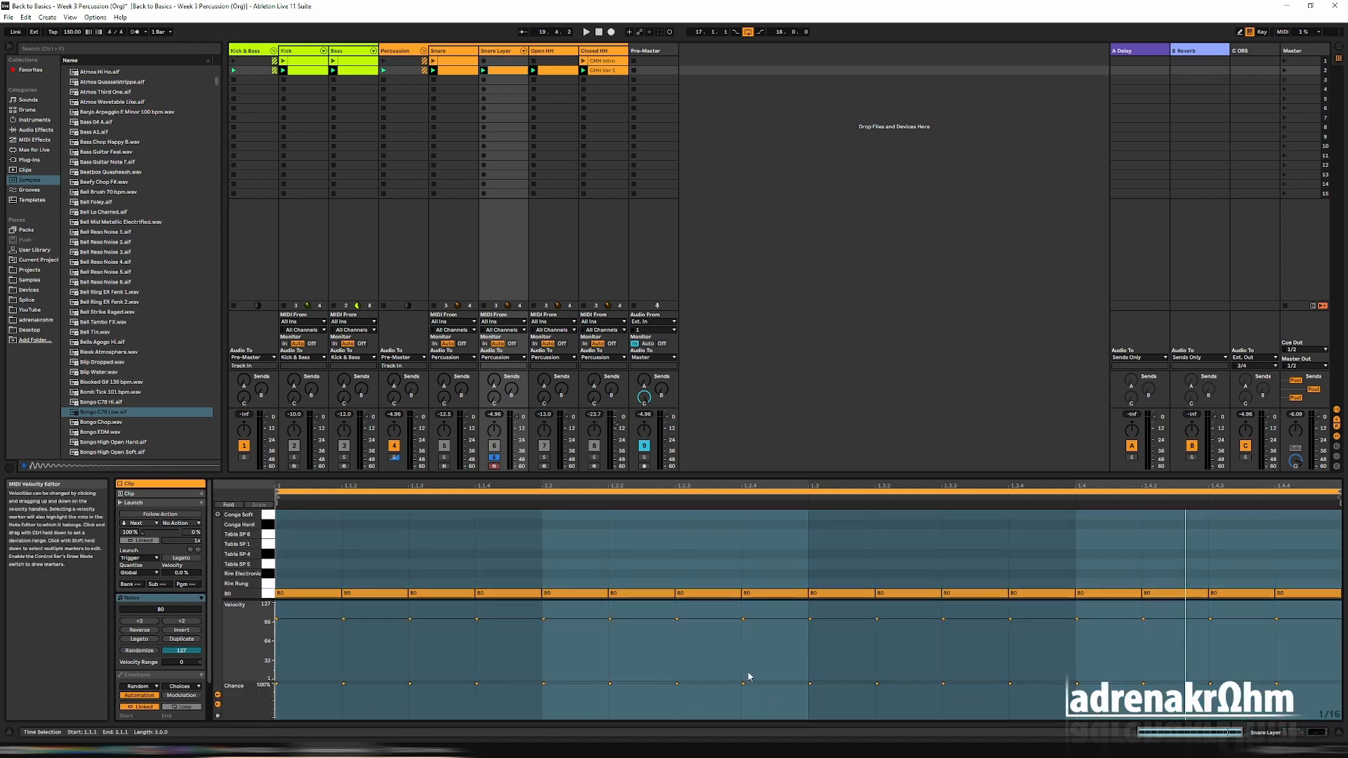
Group the Random effect and the Drum Rack on the Snare Layer track into an Instrument Rack.
double_click(498, 51)
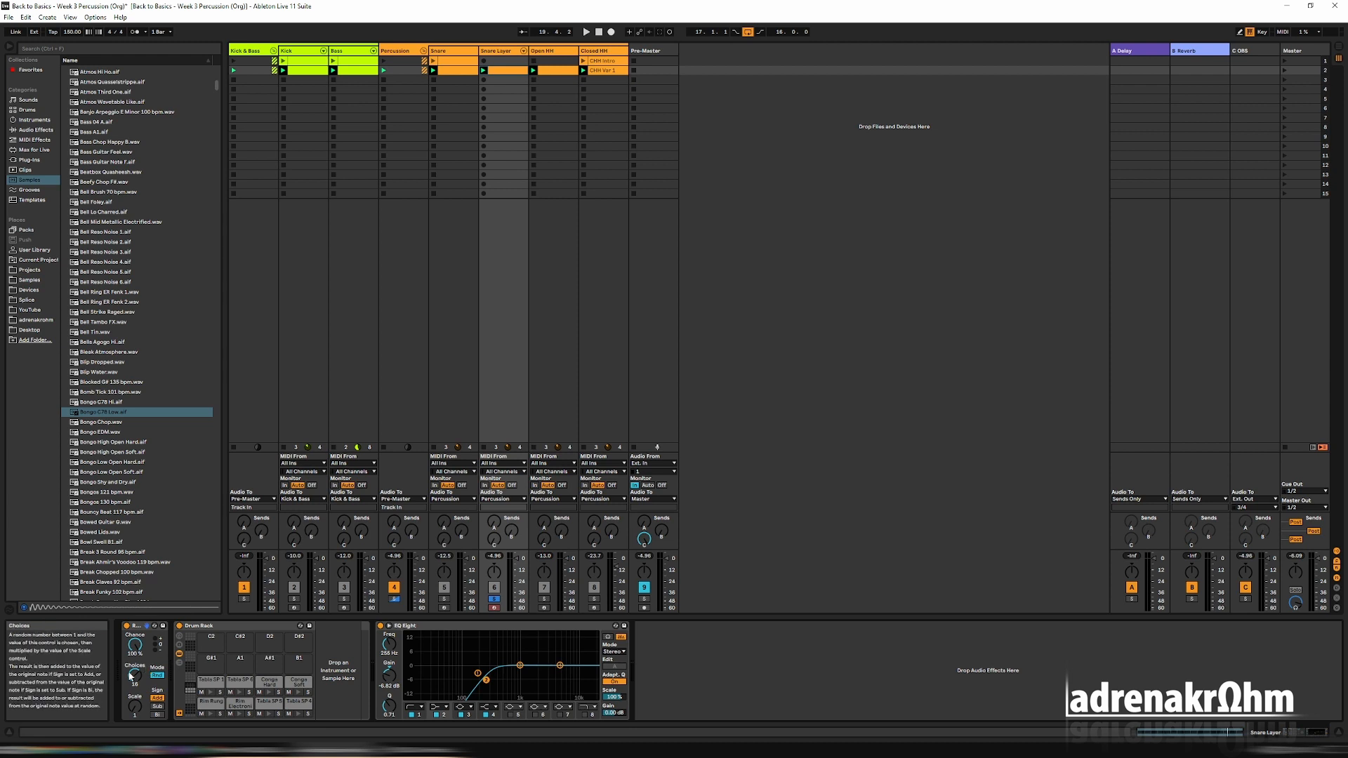
right_click(231, 626)
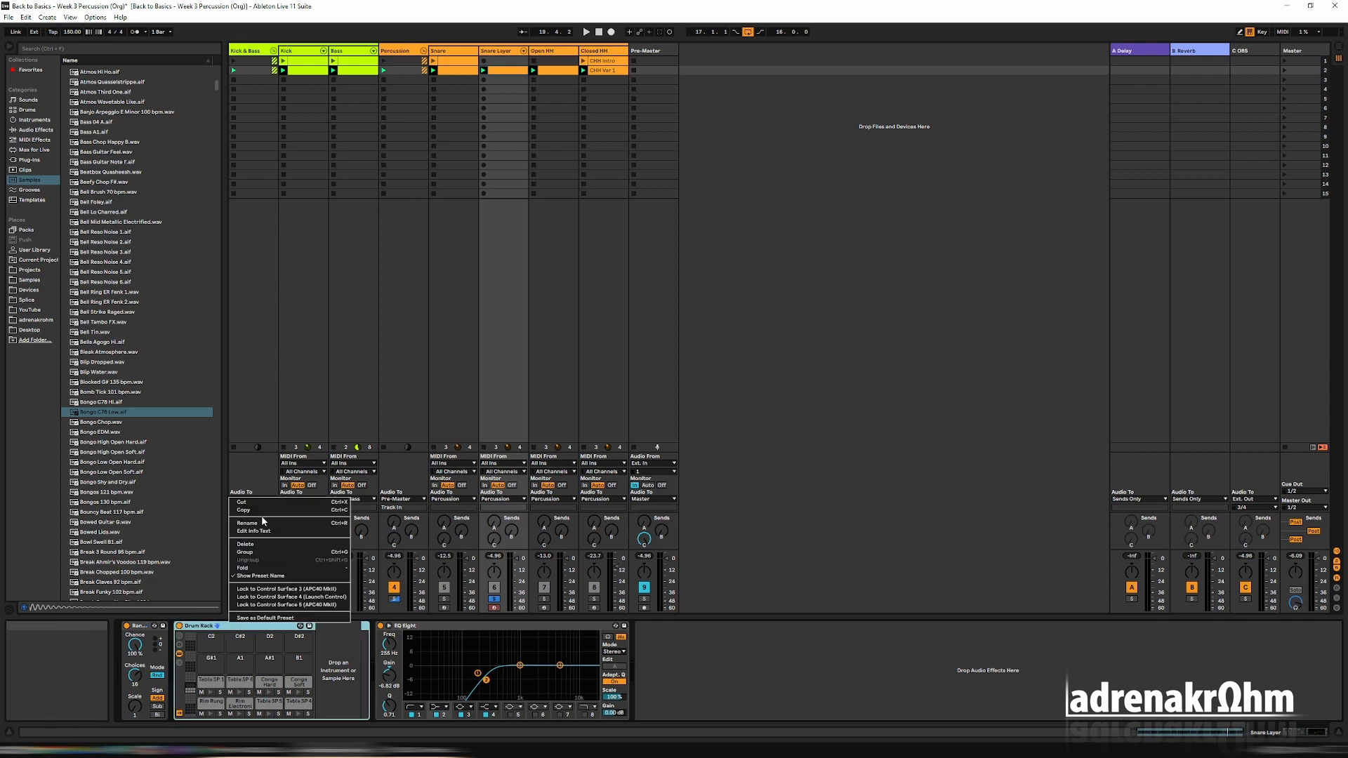
click(260, 552)
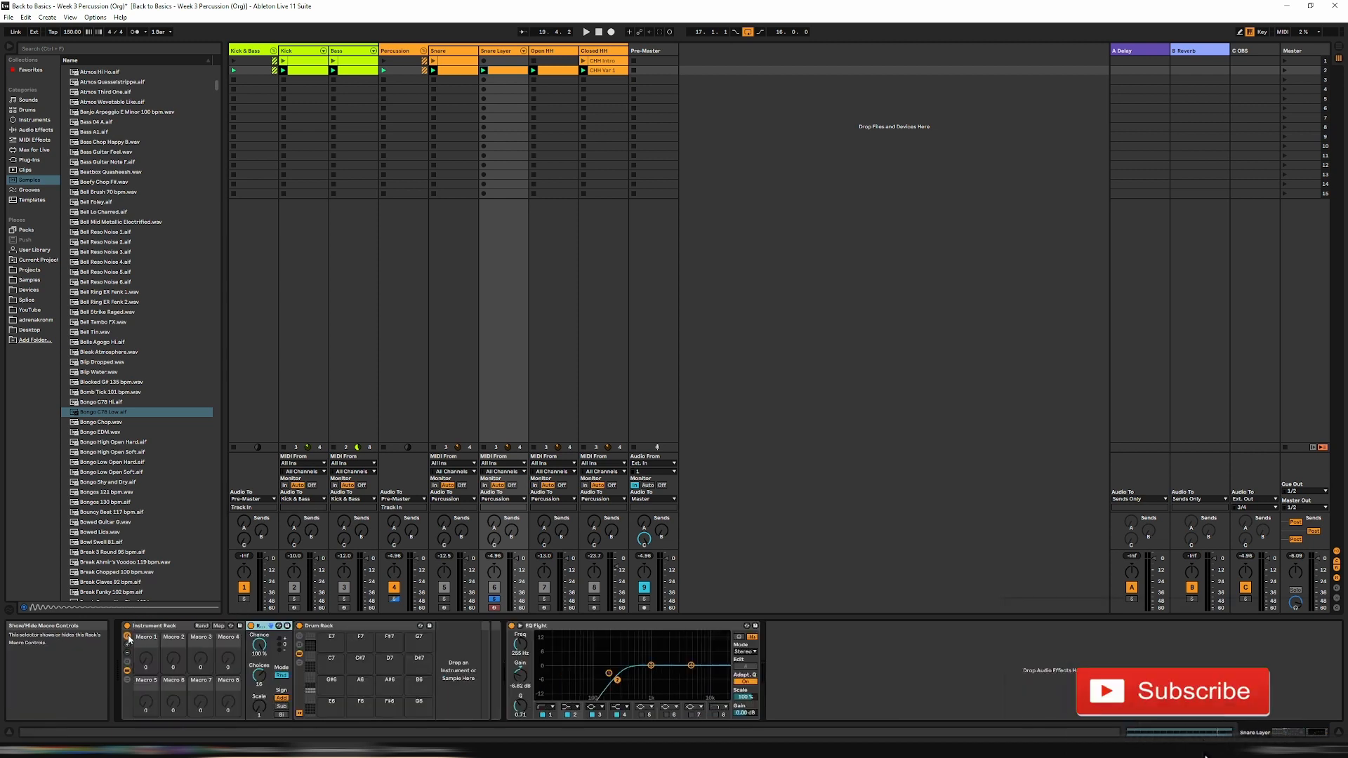
Map the Random effect's Choices parameter to the Instrument Rack's first macro.
click(218, 626)
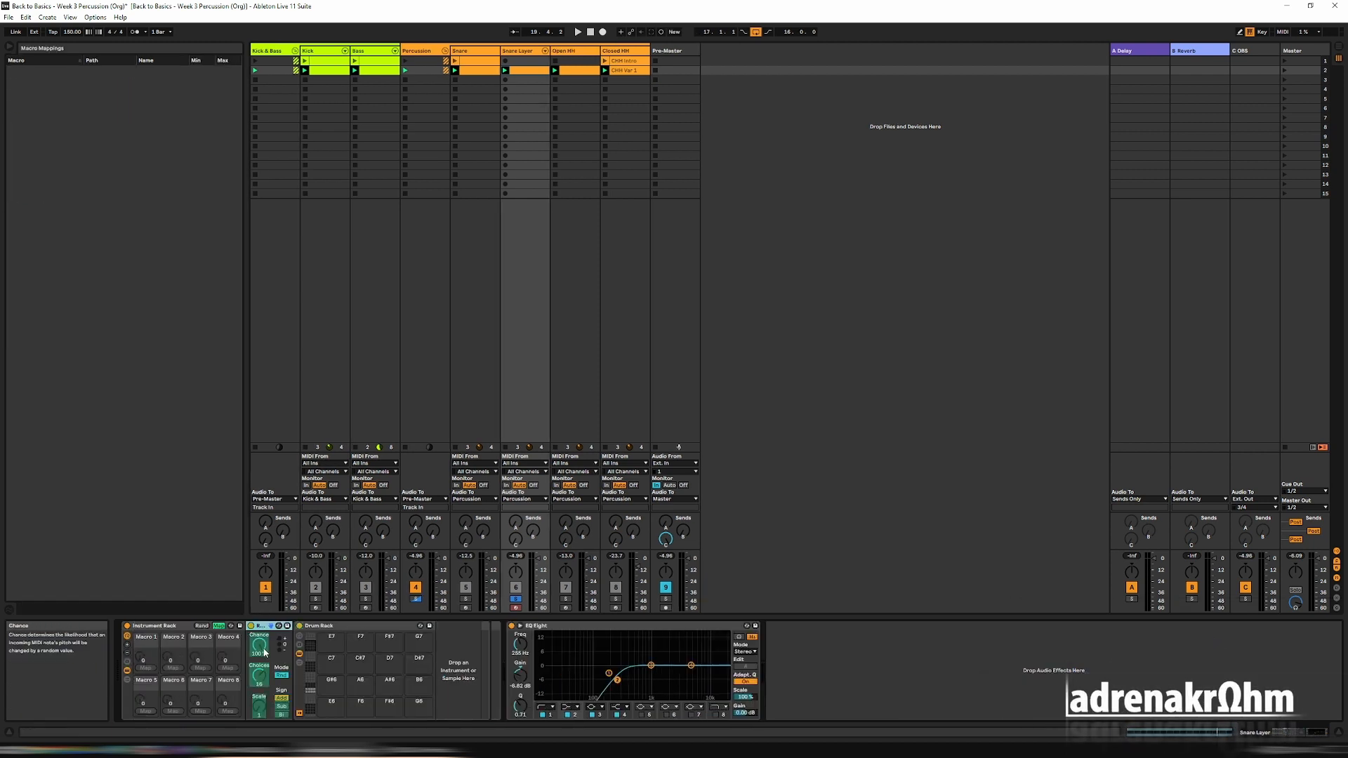
click(259, 678)
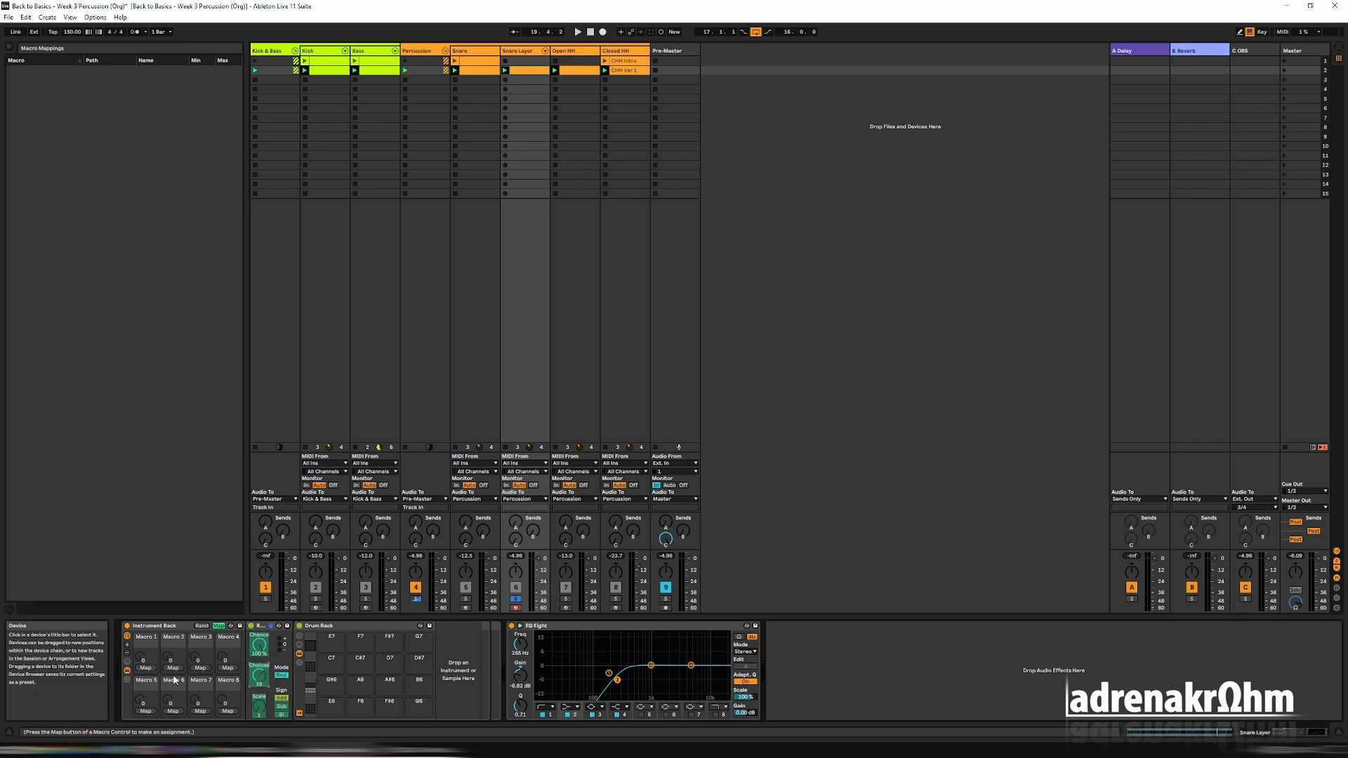
click(145, 668)
click(219, 626)
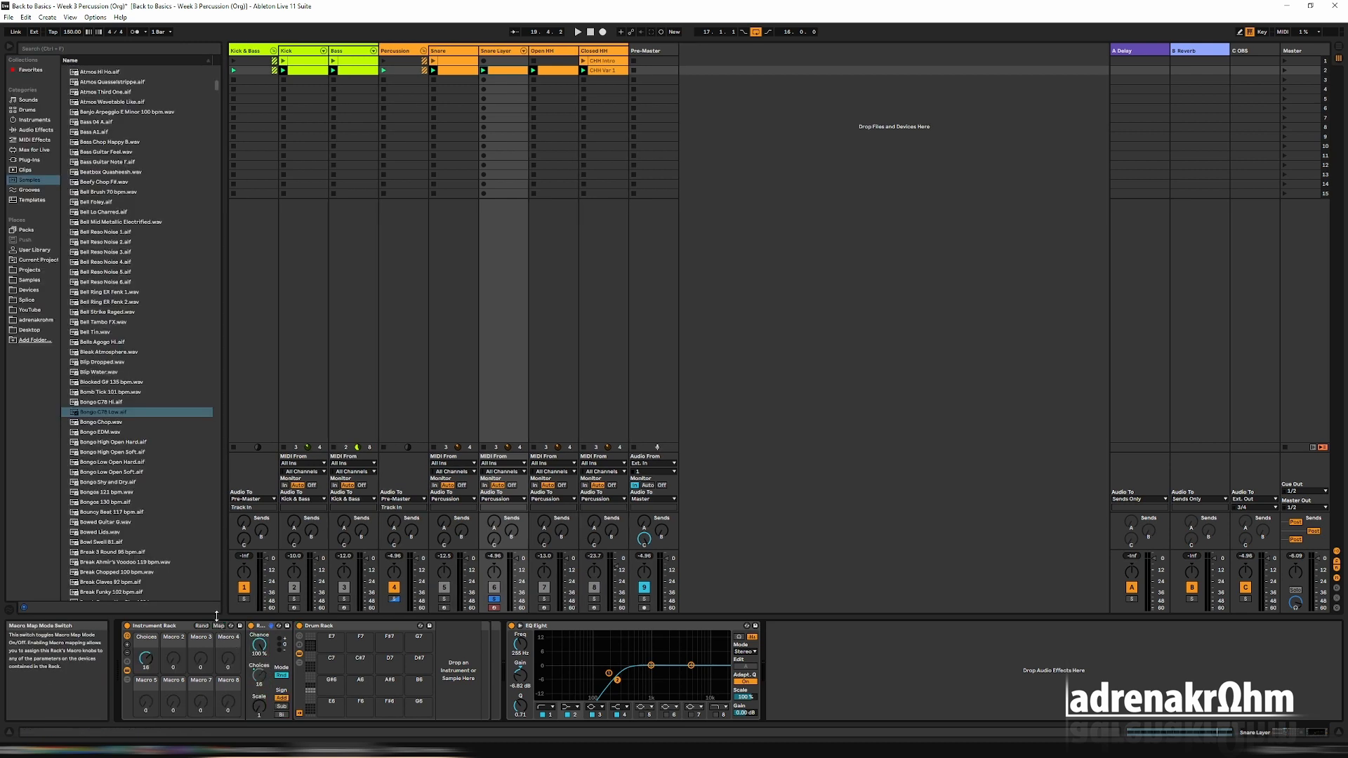
Play the set and try the Choices macro at different amounts while watching the loaded Drum Rack pads.
key(space)
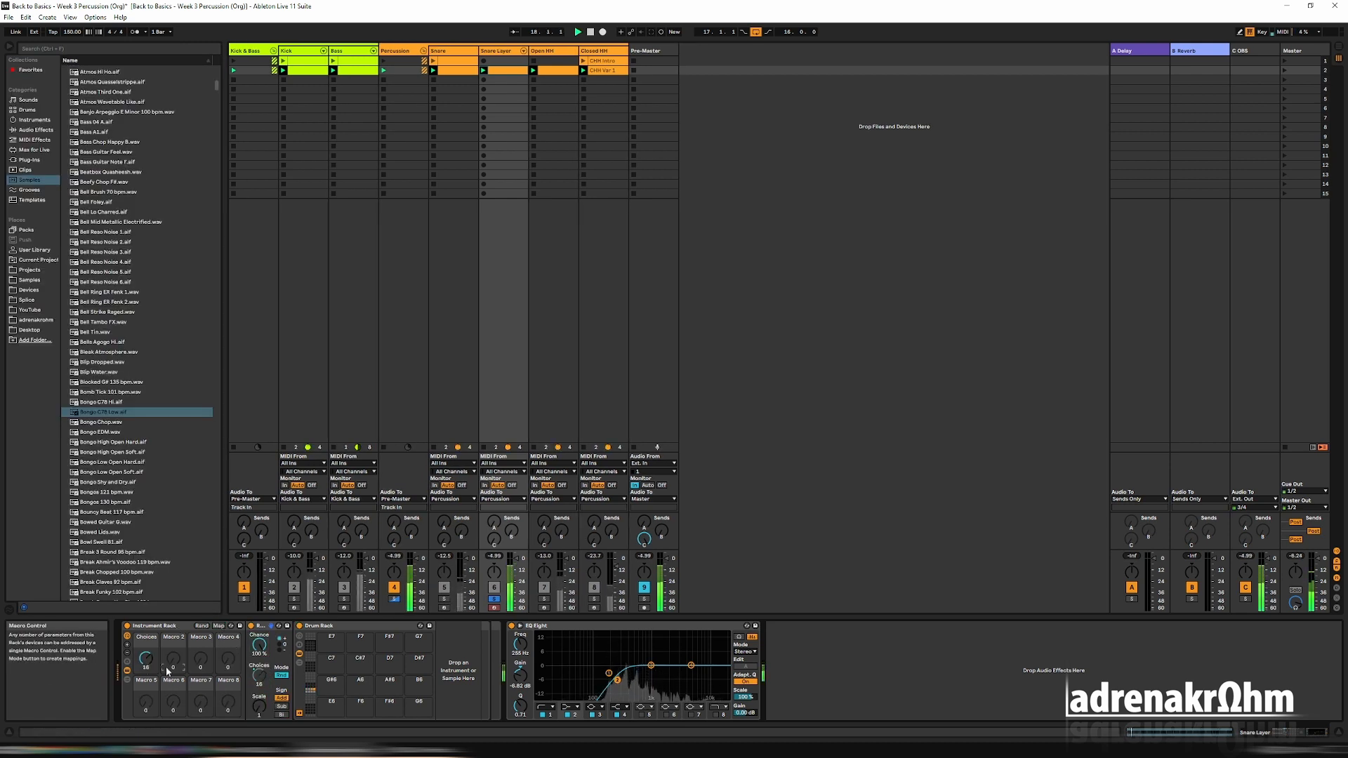
drag(146, 660, 146, 646)
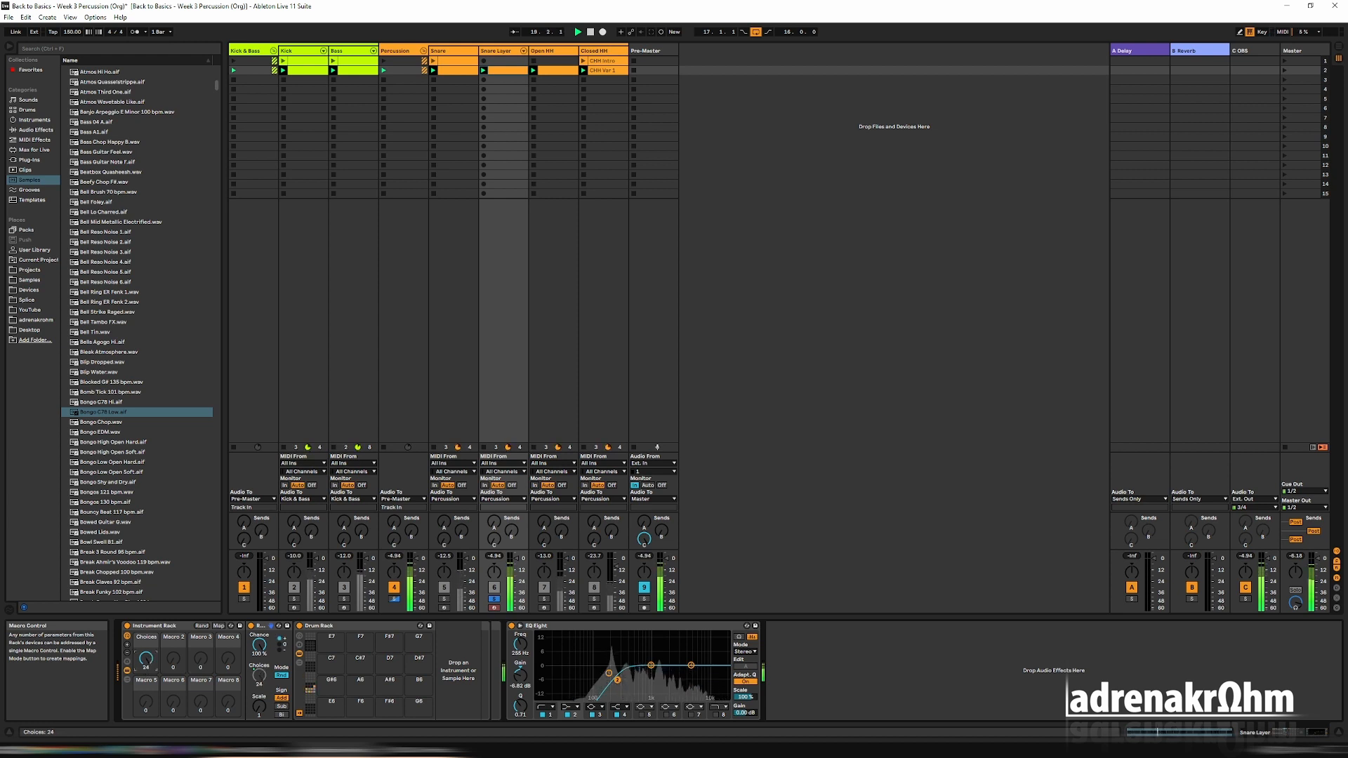
click(309, 692)
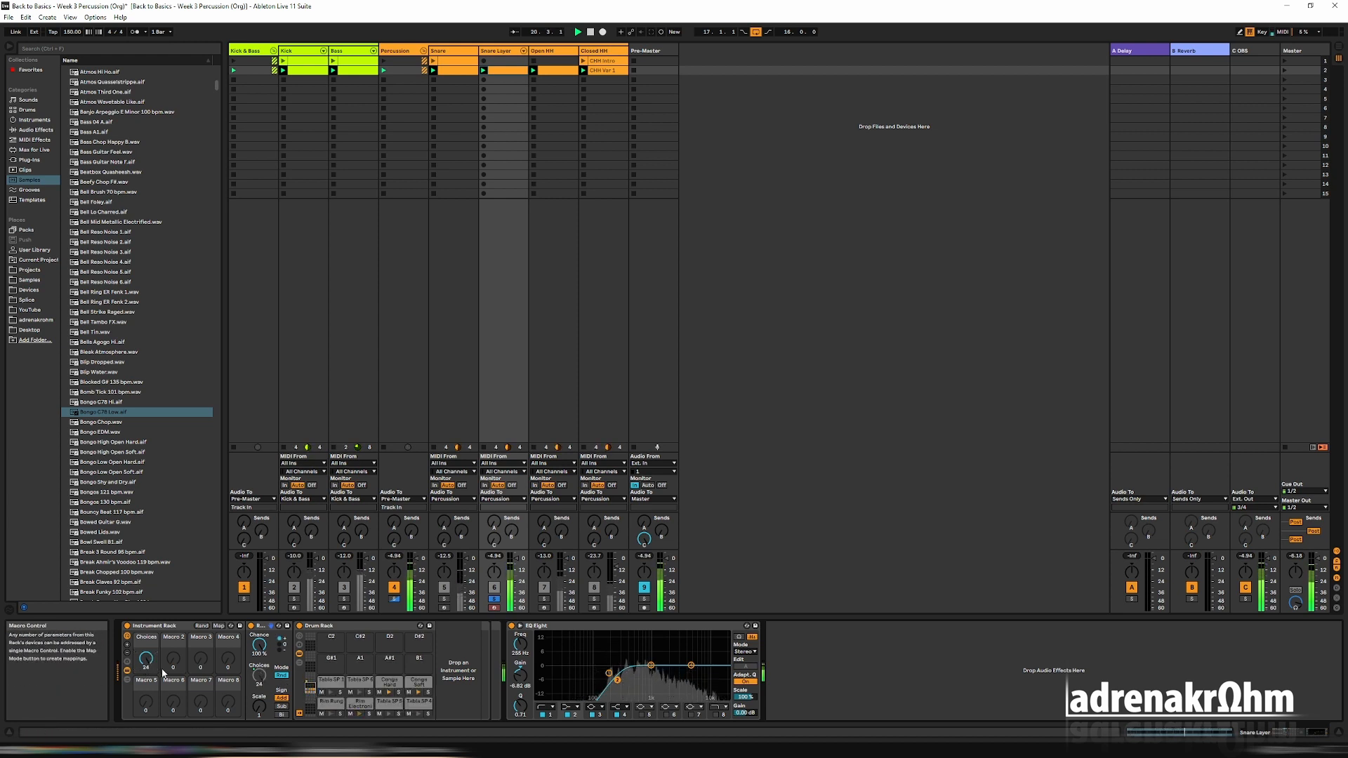
drag(146, 659, 145, 677)
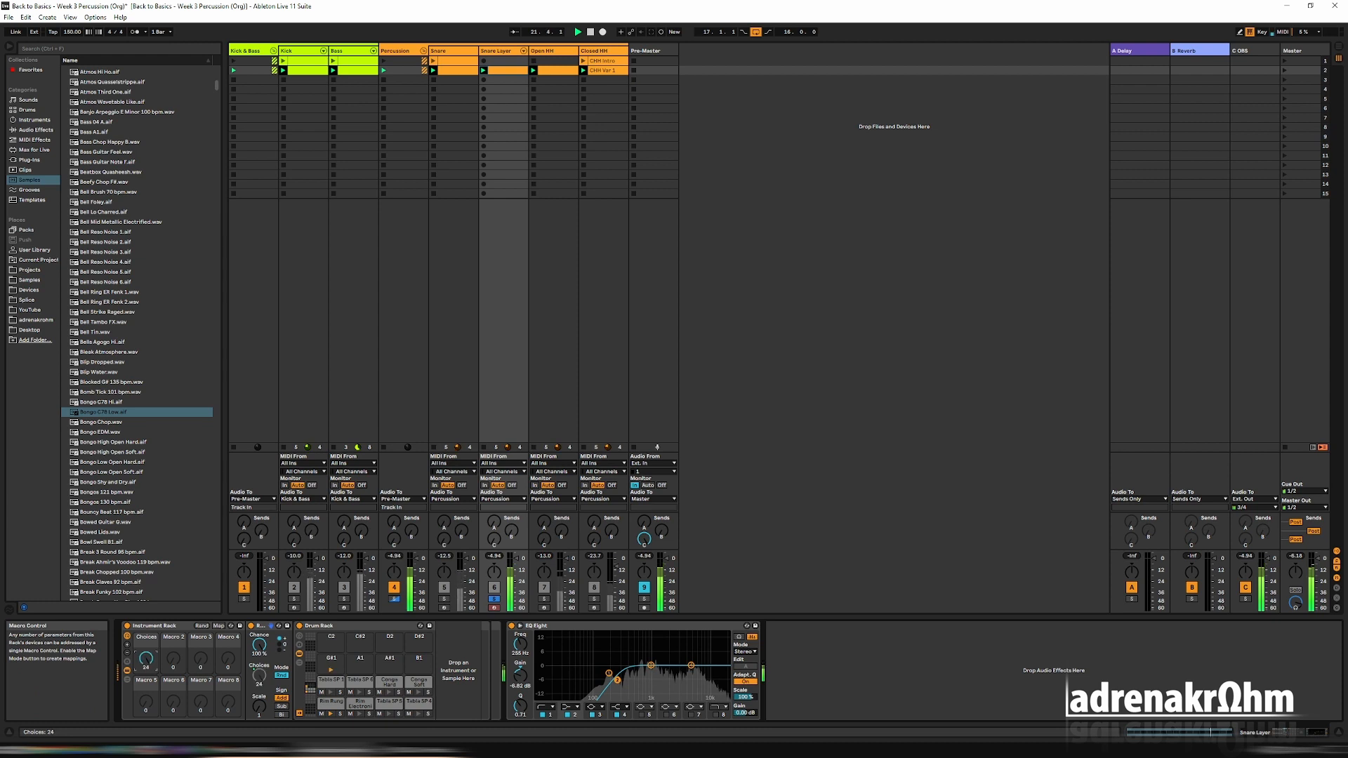
Invert the Choices macro mapping range to Min 24 and Max 1.
click(218, 625)
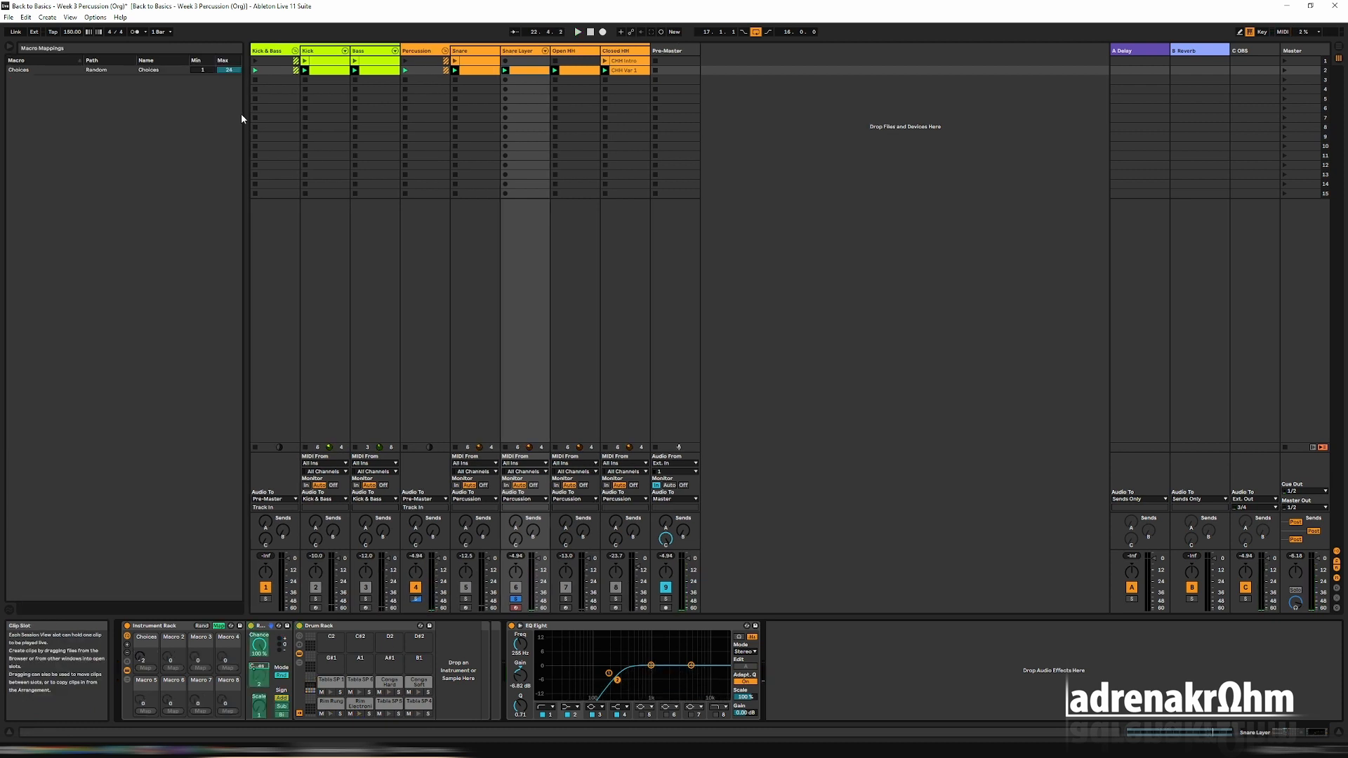
click(205, 71)
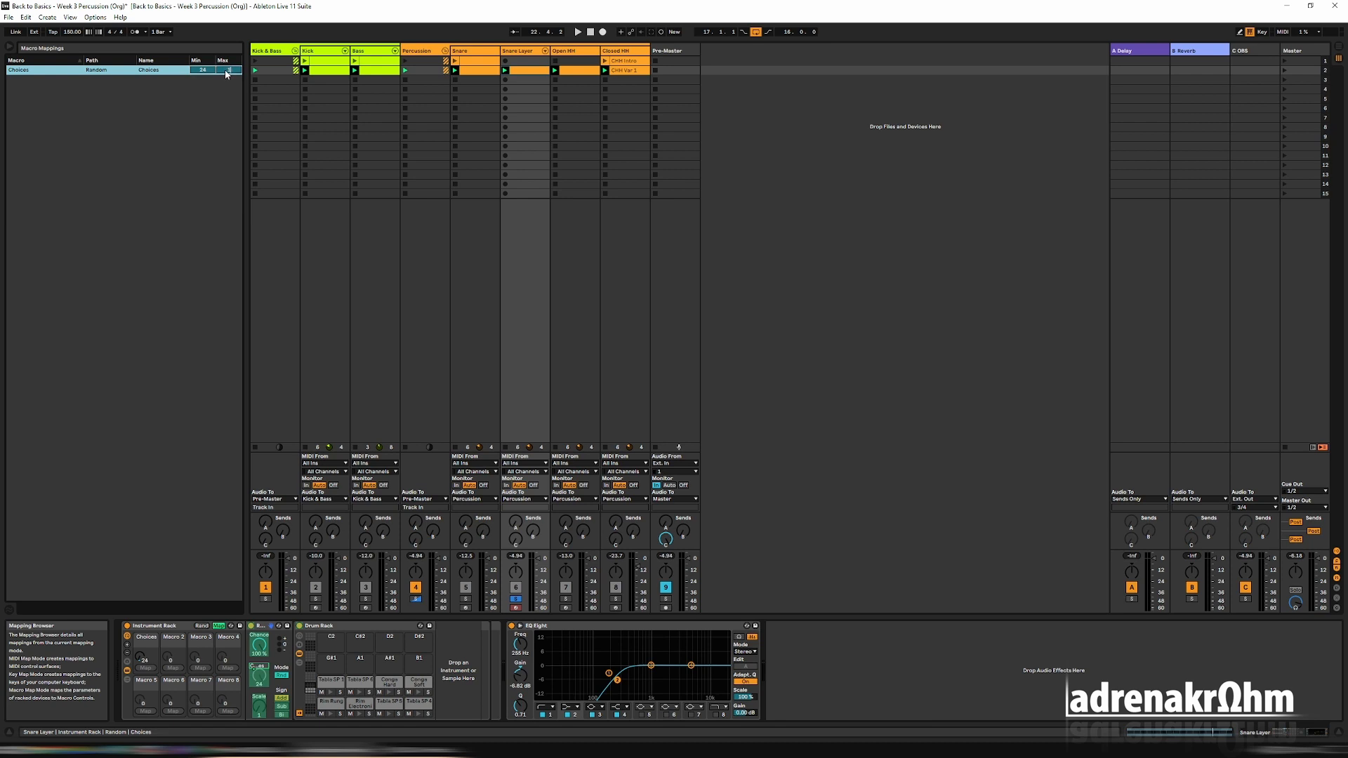
click(139, 659)
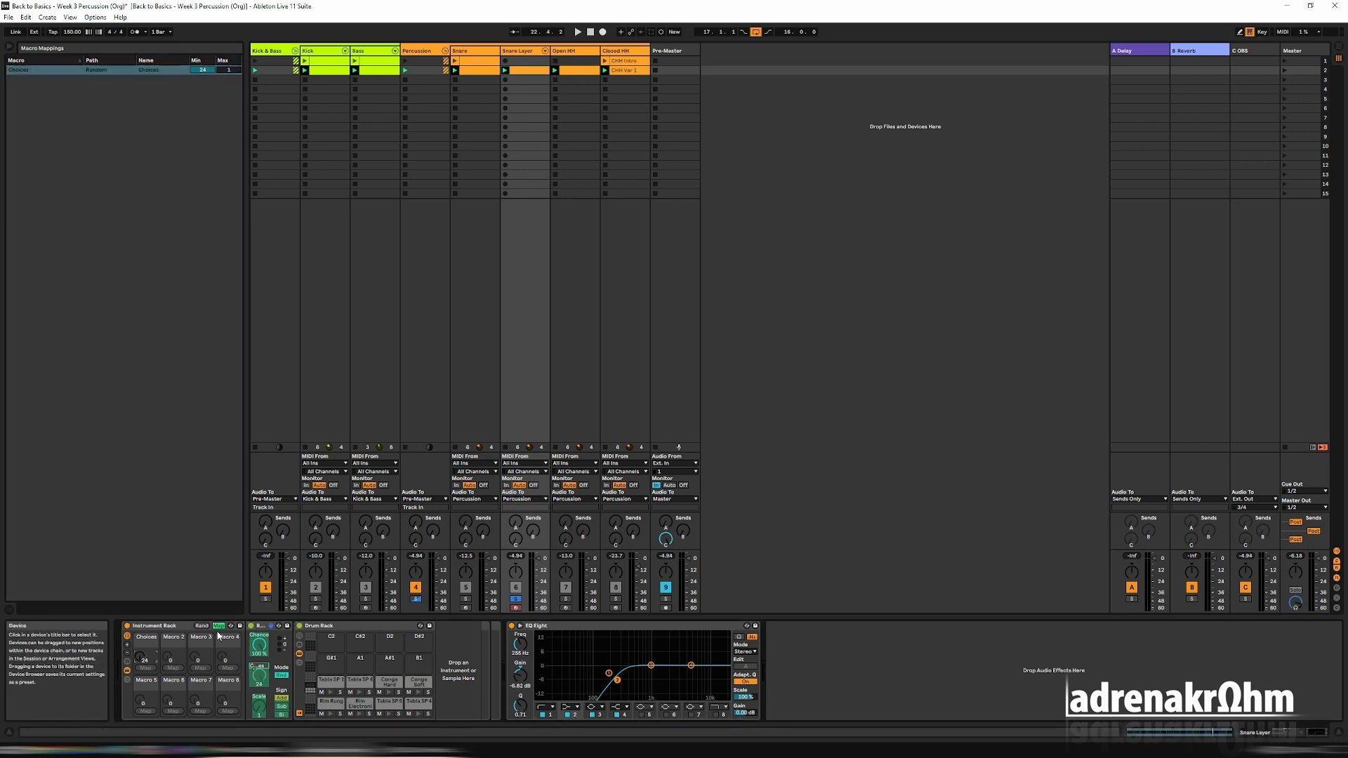
click(219, 625)
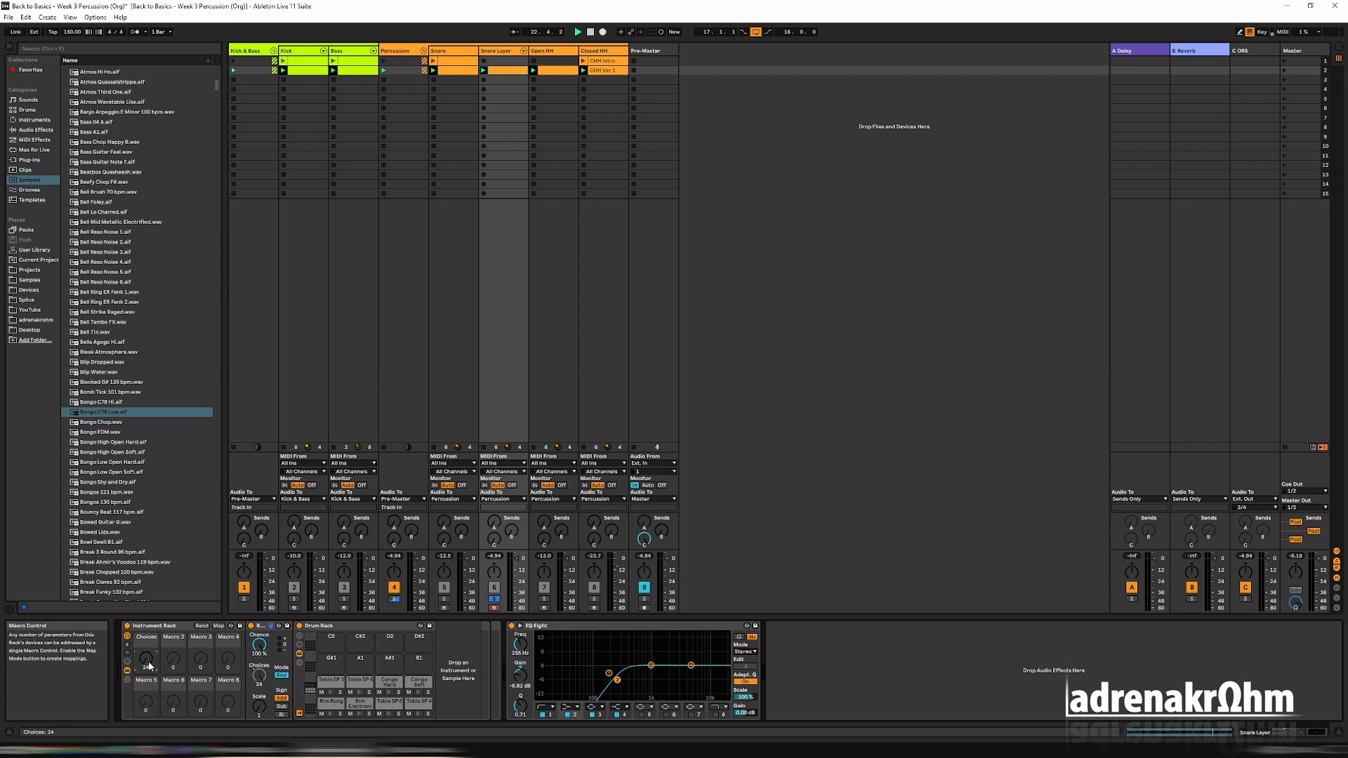
Take the Snare Layer track out of solo and set the Choices macro to 22 during playback.
drag(149, 665, 149, 701)
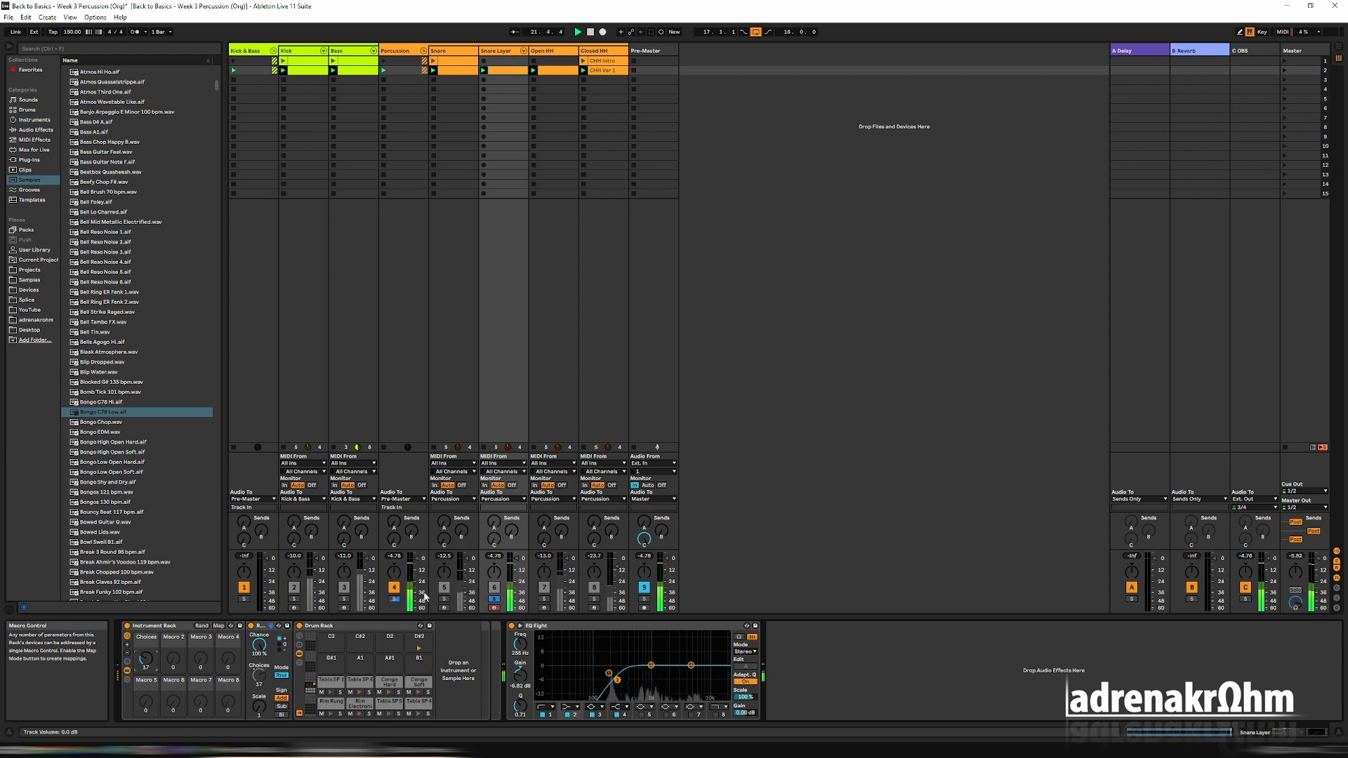
click(494, 599)
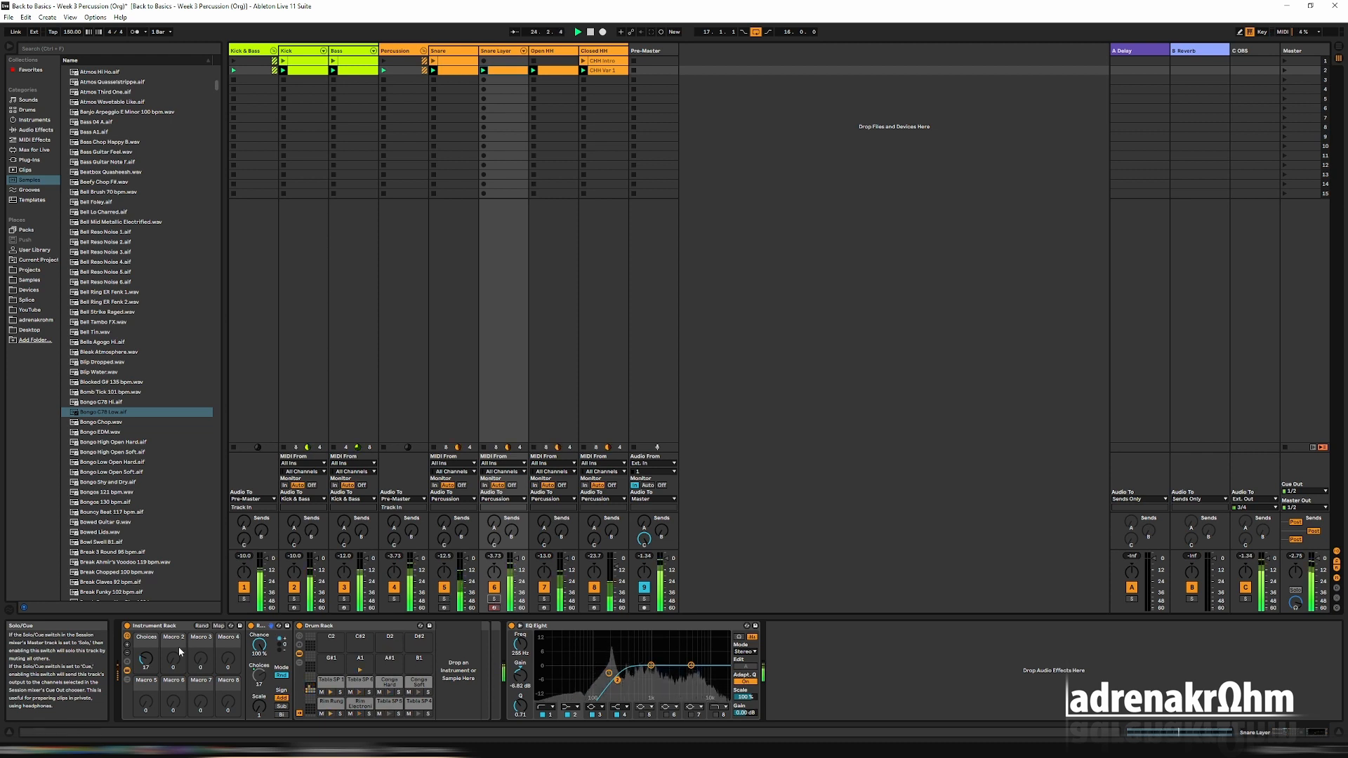
drag(146, 659, 146, 656)
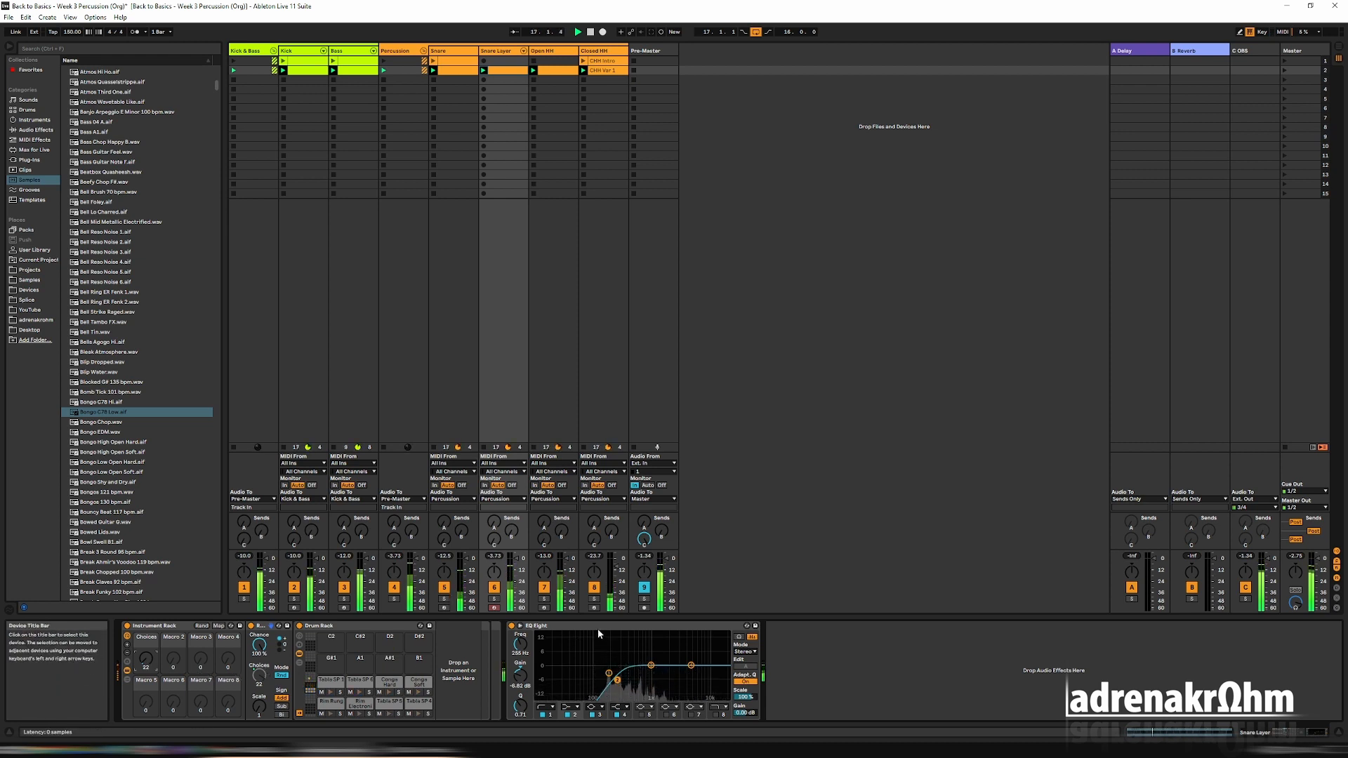
Insert the Total Random preset of the Velocity MIDI effect between the Random effect and the Drum Rack.
click(35, 141)
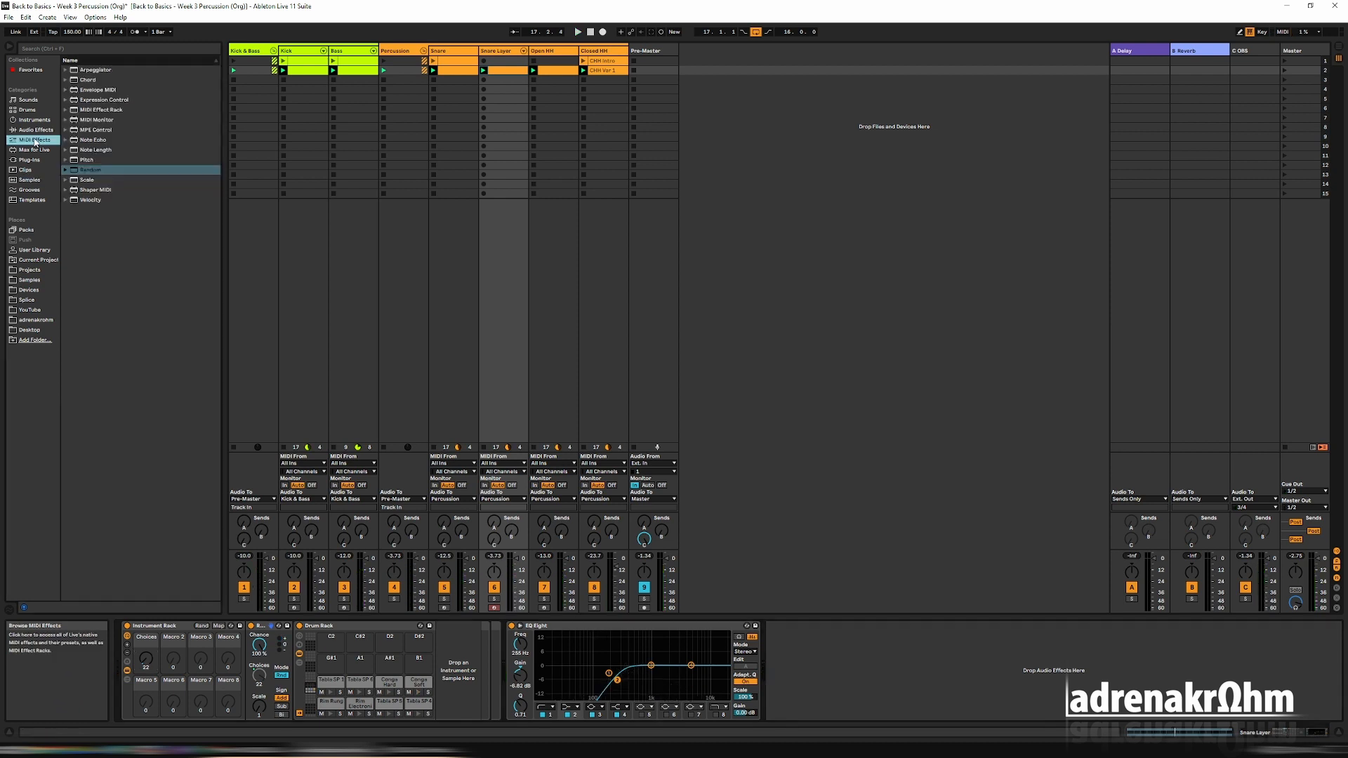
click(65, 200)
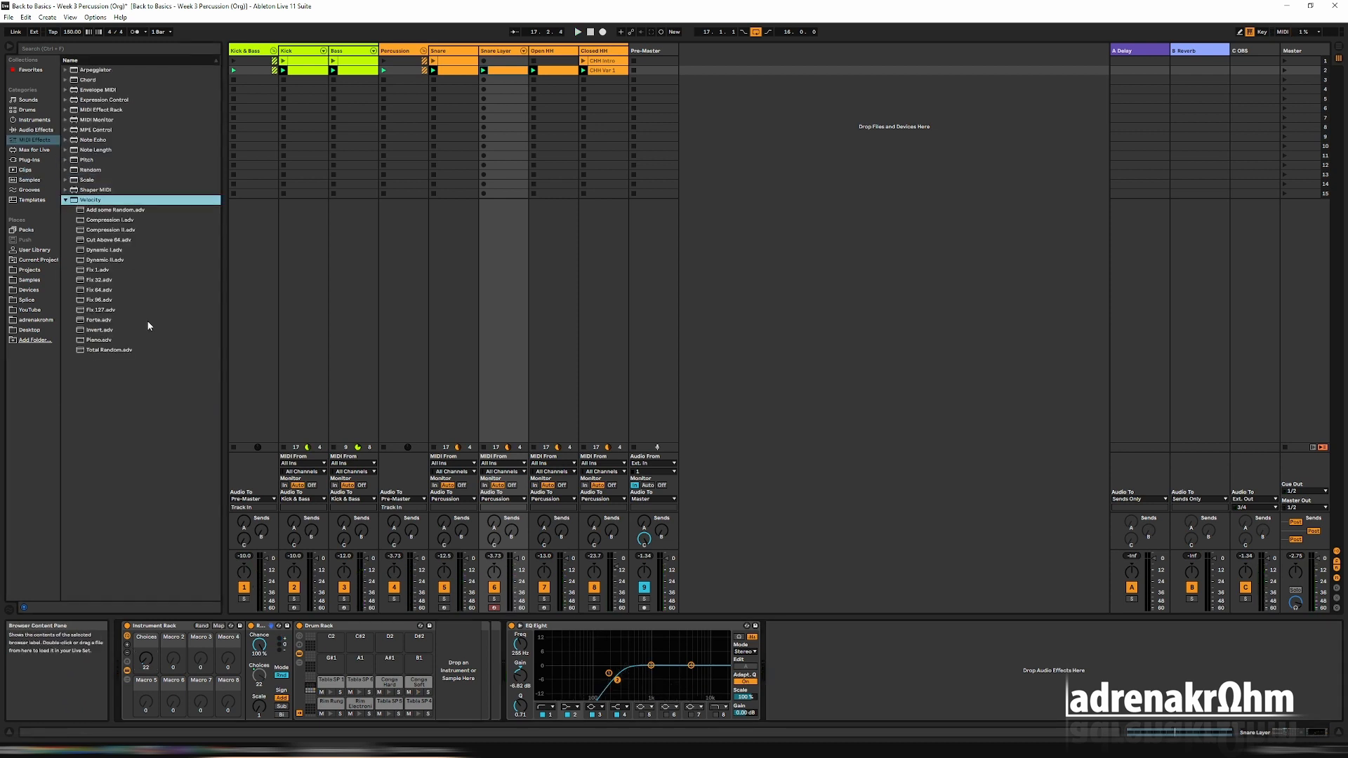
drag(127, 353, 292, 651)
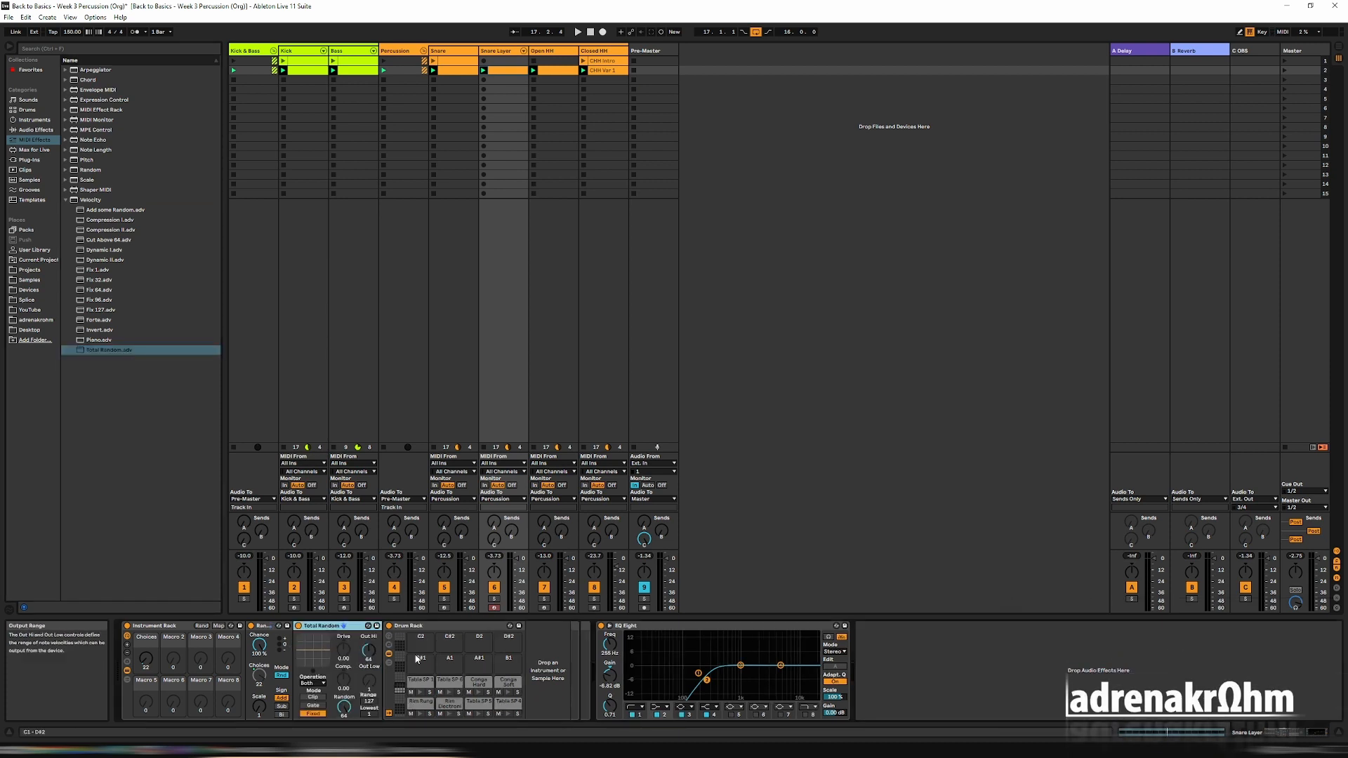
Set the Total Random effect's input Range to 100 while the set plays, and stop playback.
key(space)
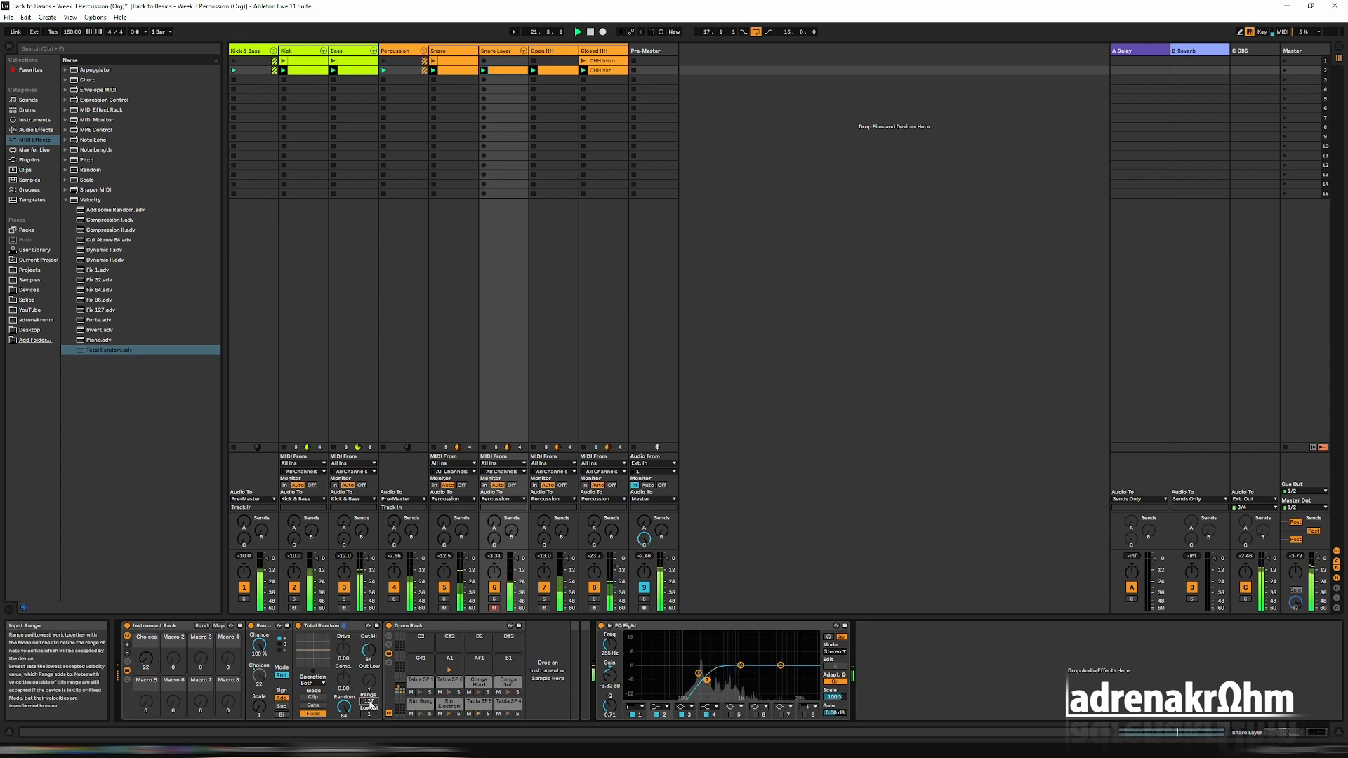
drag(369, 701, 369, 720)
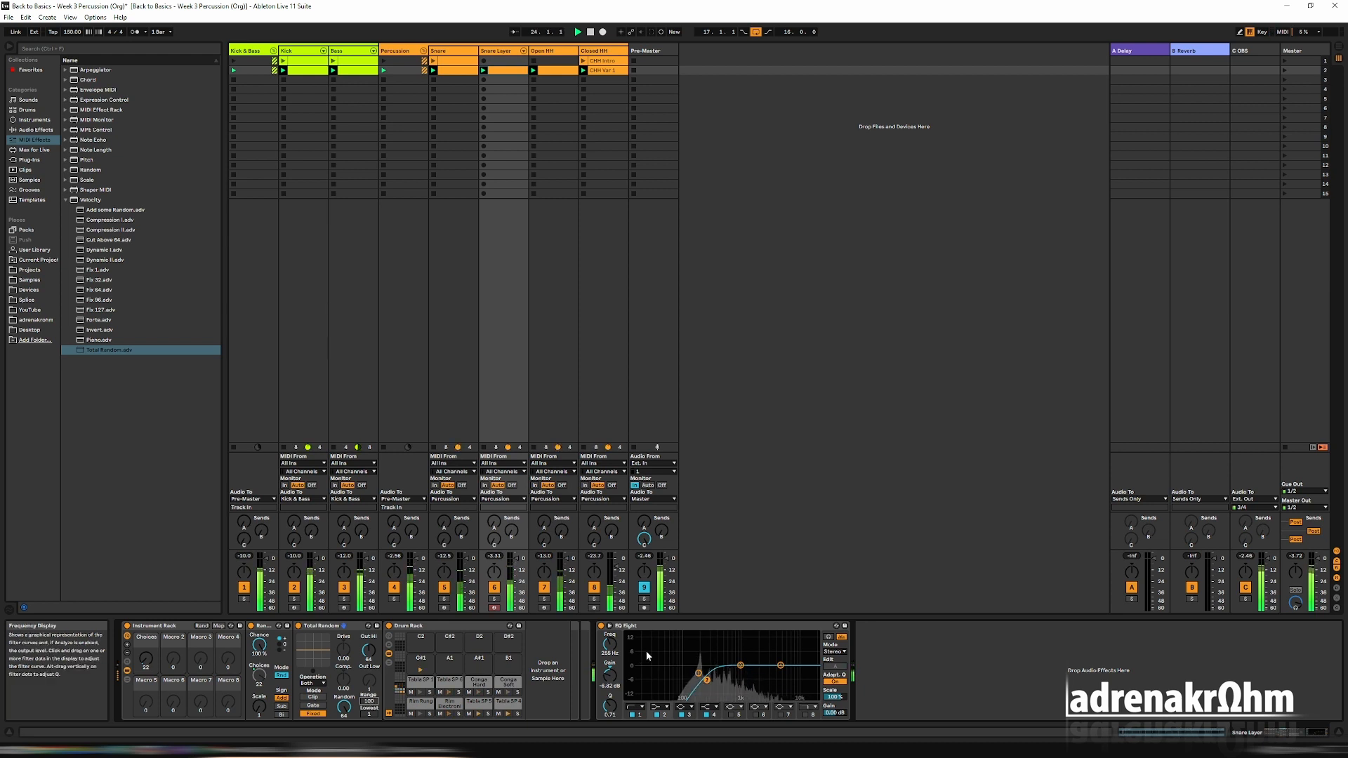
key(space)
Search the browser for "lfo" and add the LFO modulator after the Drum Rack, before EQ Eight.
click(49, 50)
text(lfo)
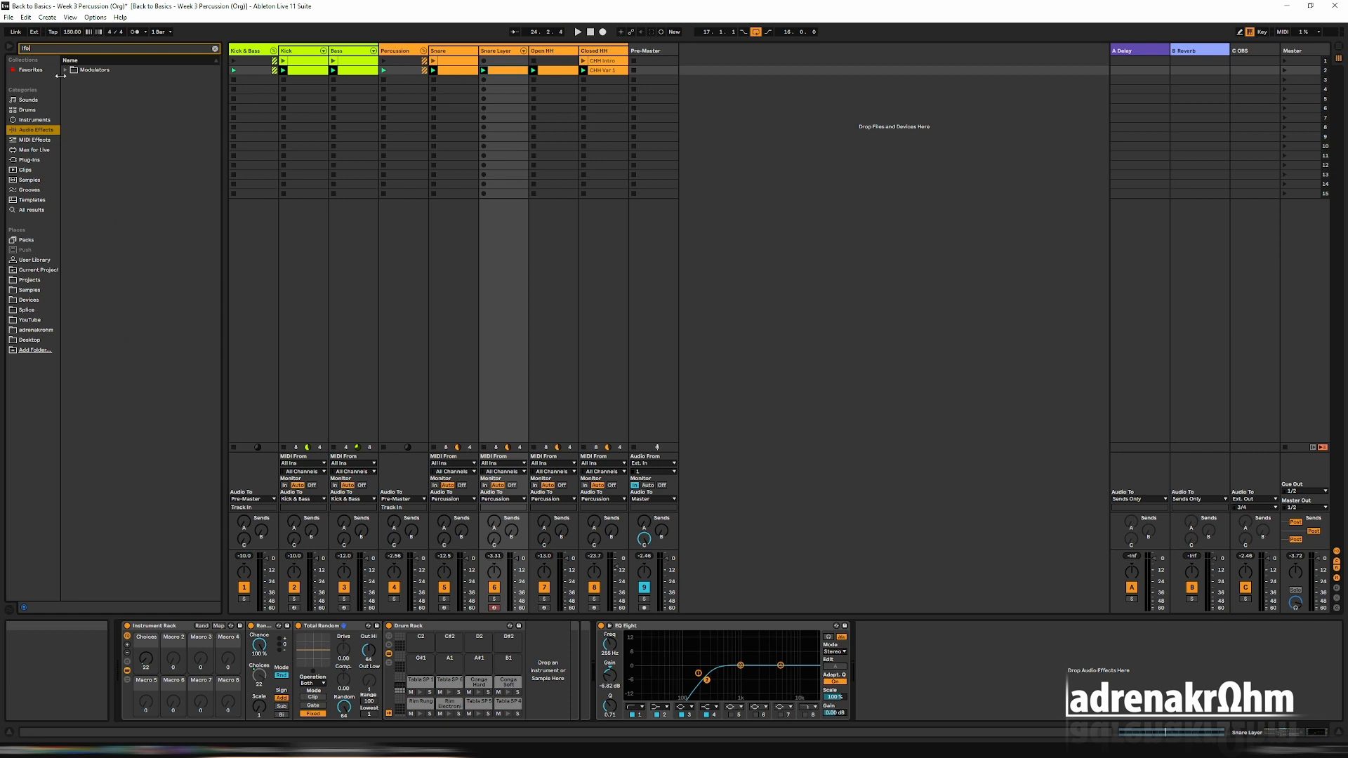
click(66, 71)
mouse_move(84, 82)
mouse_down()
mouse_move(452, 432)
mouse_move(595, 671)
mouse_move(579, 670)
mouse_move(590, 659)
mouse_up()
Show the Drum Rack's chain list and map the LFO to the Transpose of all eight samples, from Rim Rung to Conga Soft.
click(389, 664)
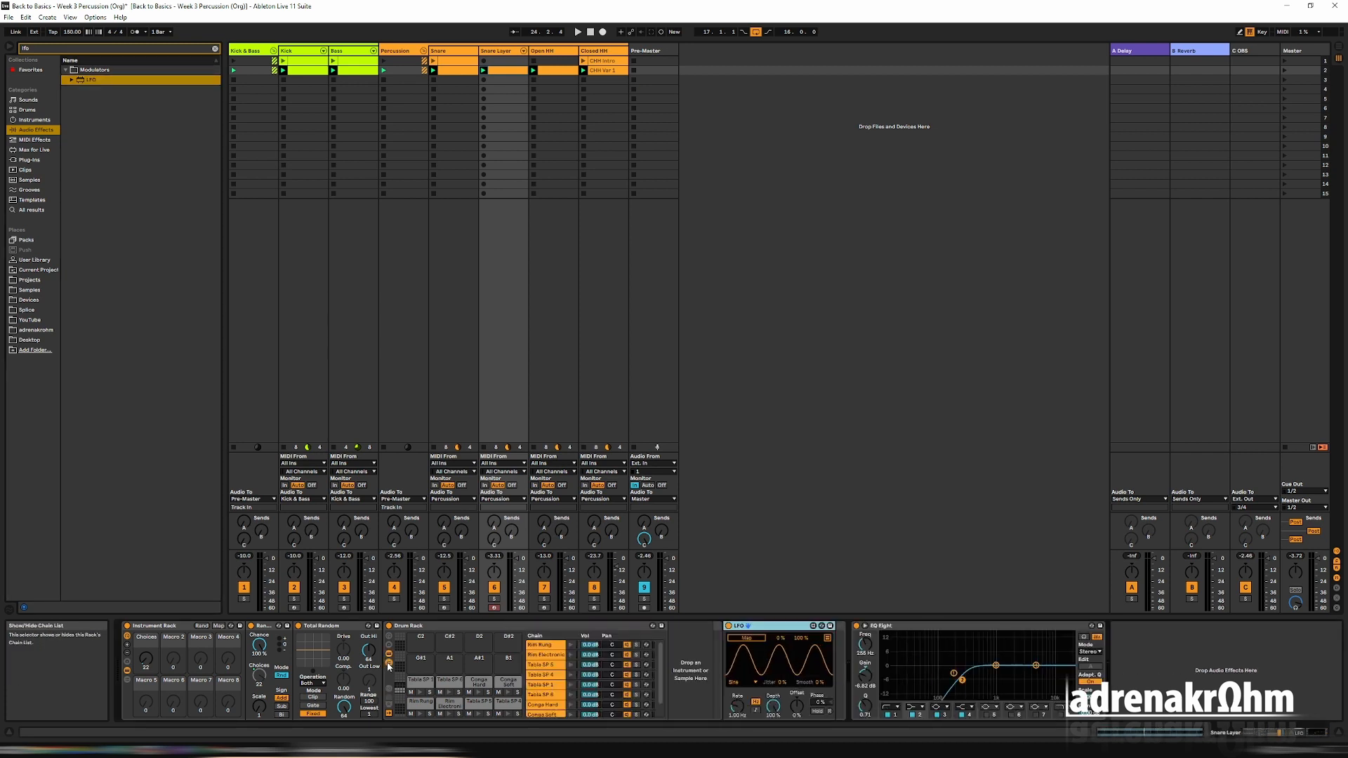
click(544, 644)
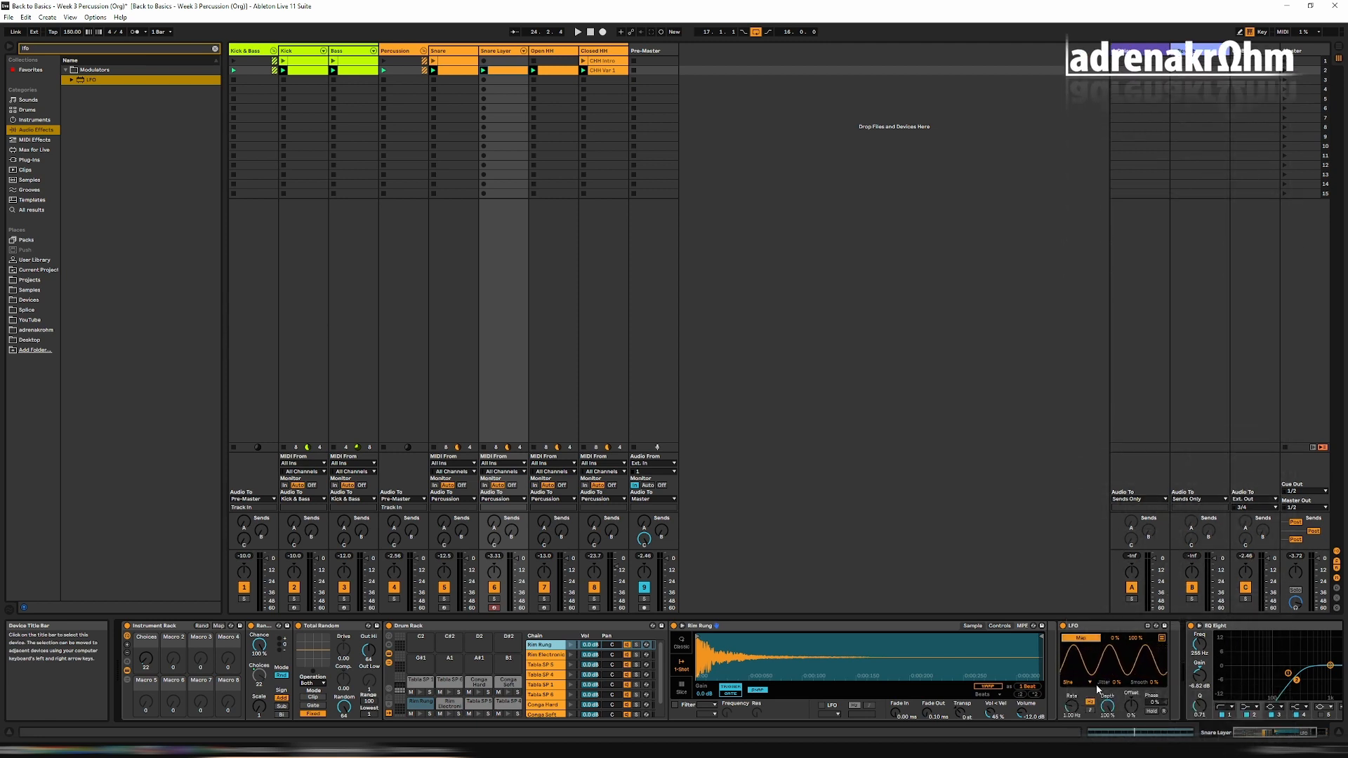
click(962, 713)
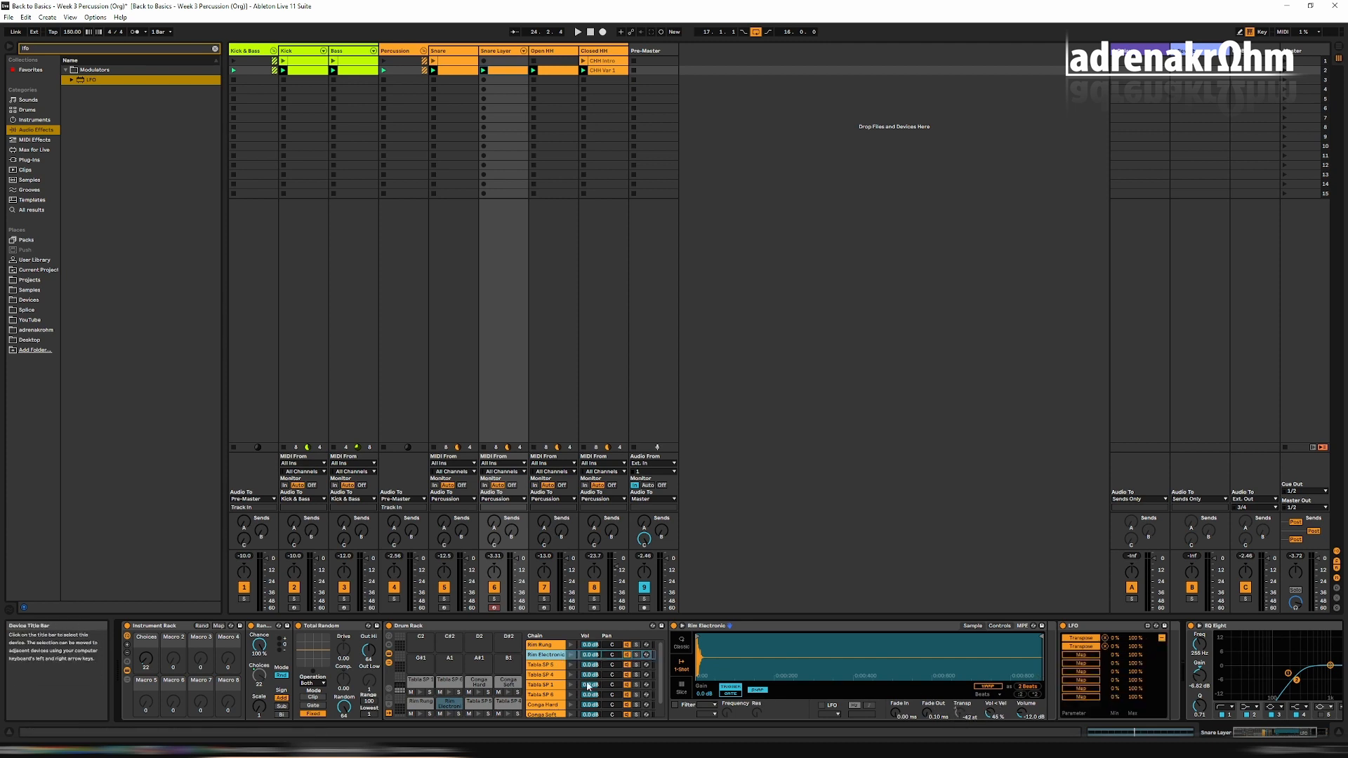
click(554, 666)
key(Down)
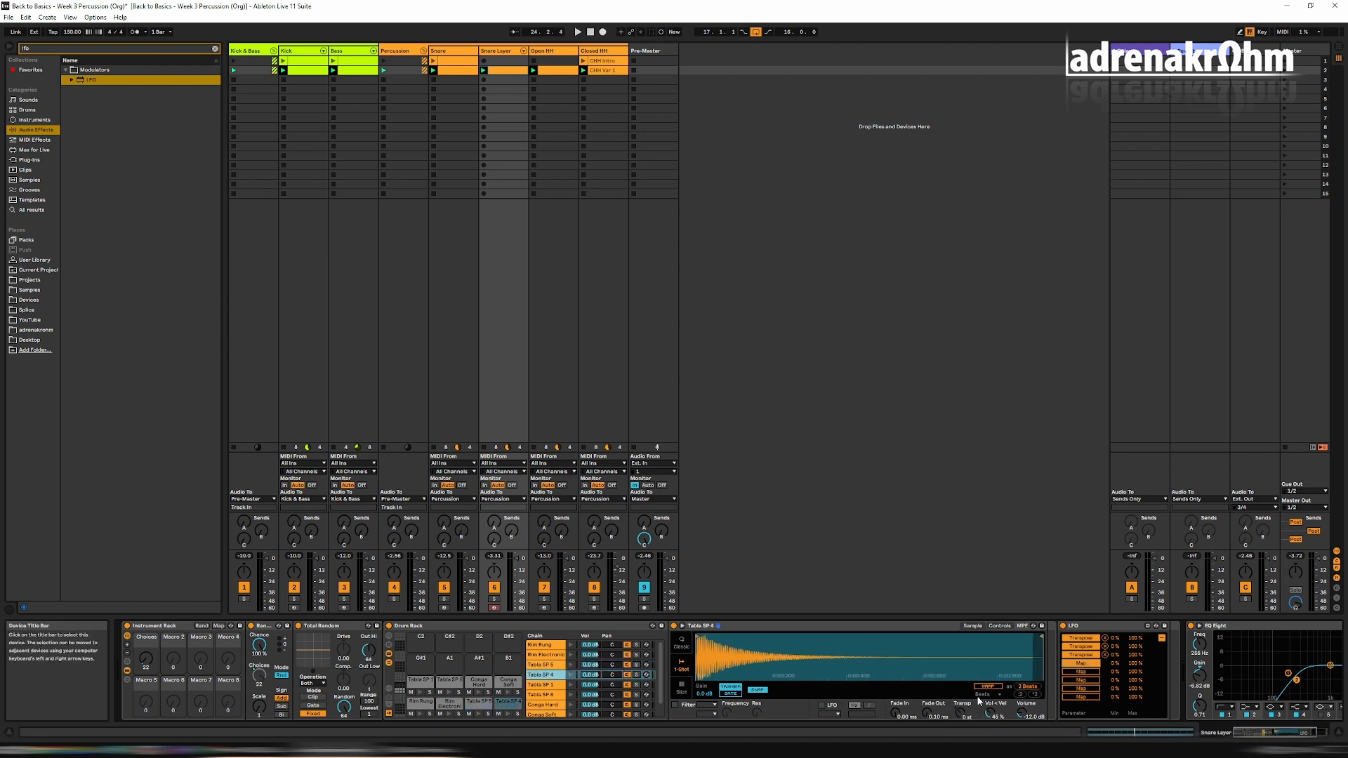
key(Down)
key(Down)
key(Down)
key(Down)
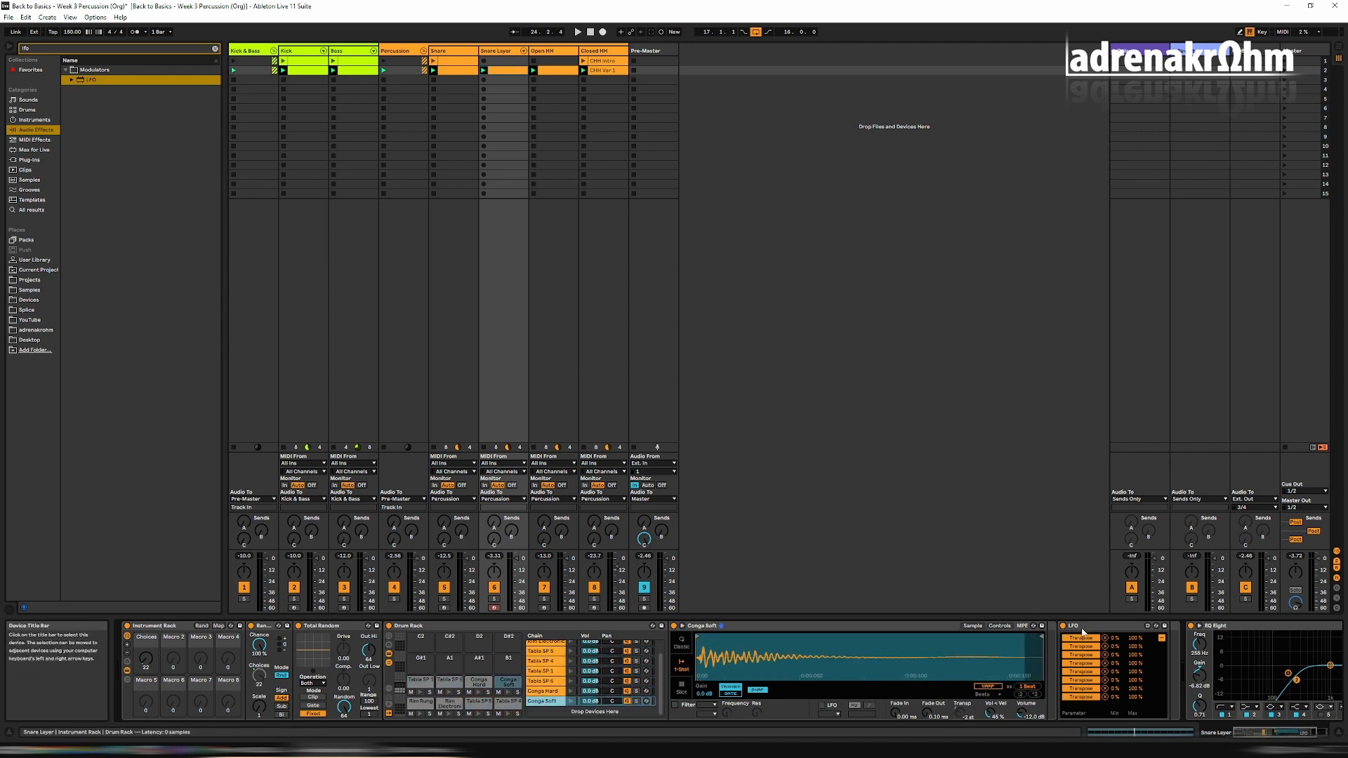
click(1158, 637)
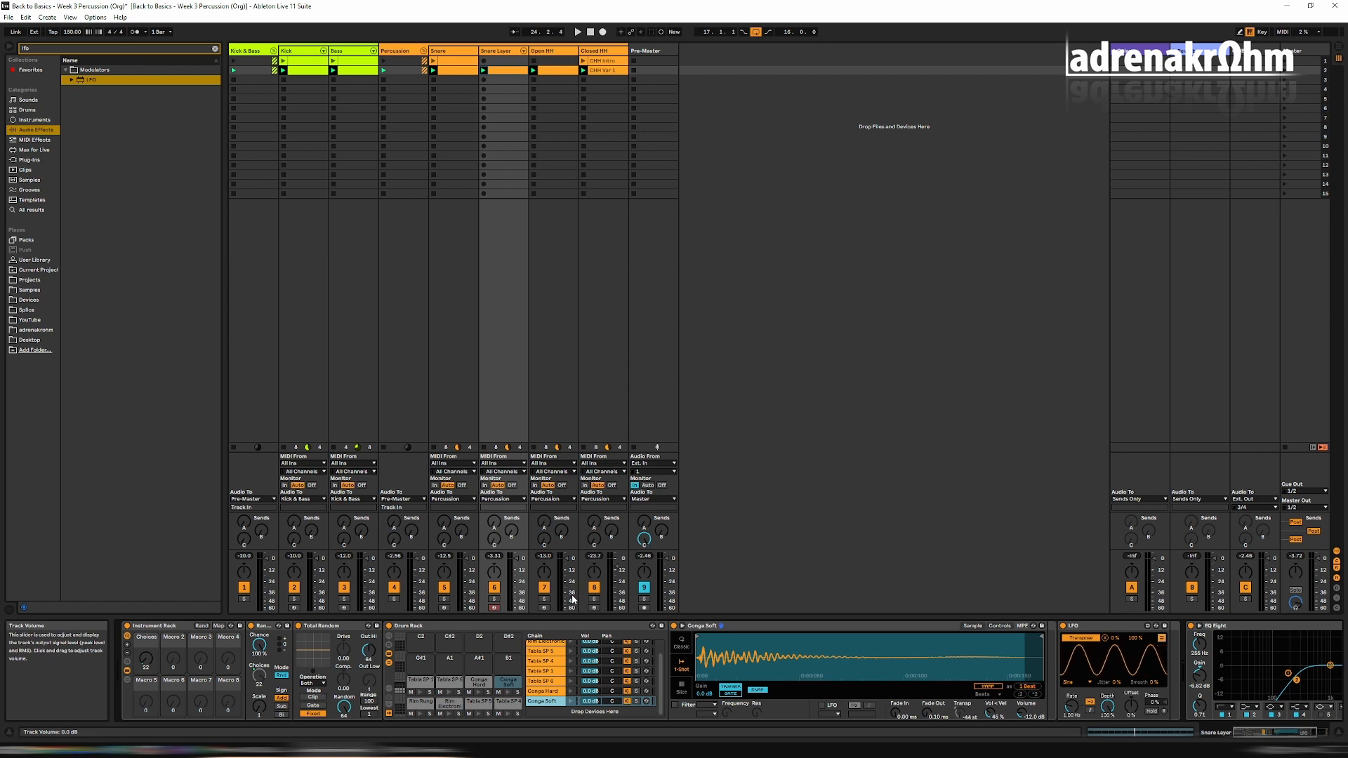
Set the LFO's waveform to Random and adjust its Depth while the set plays.
key(space)
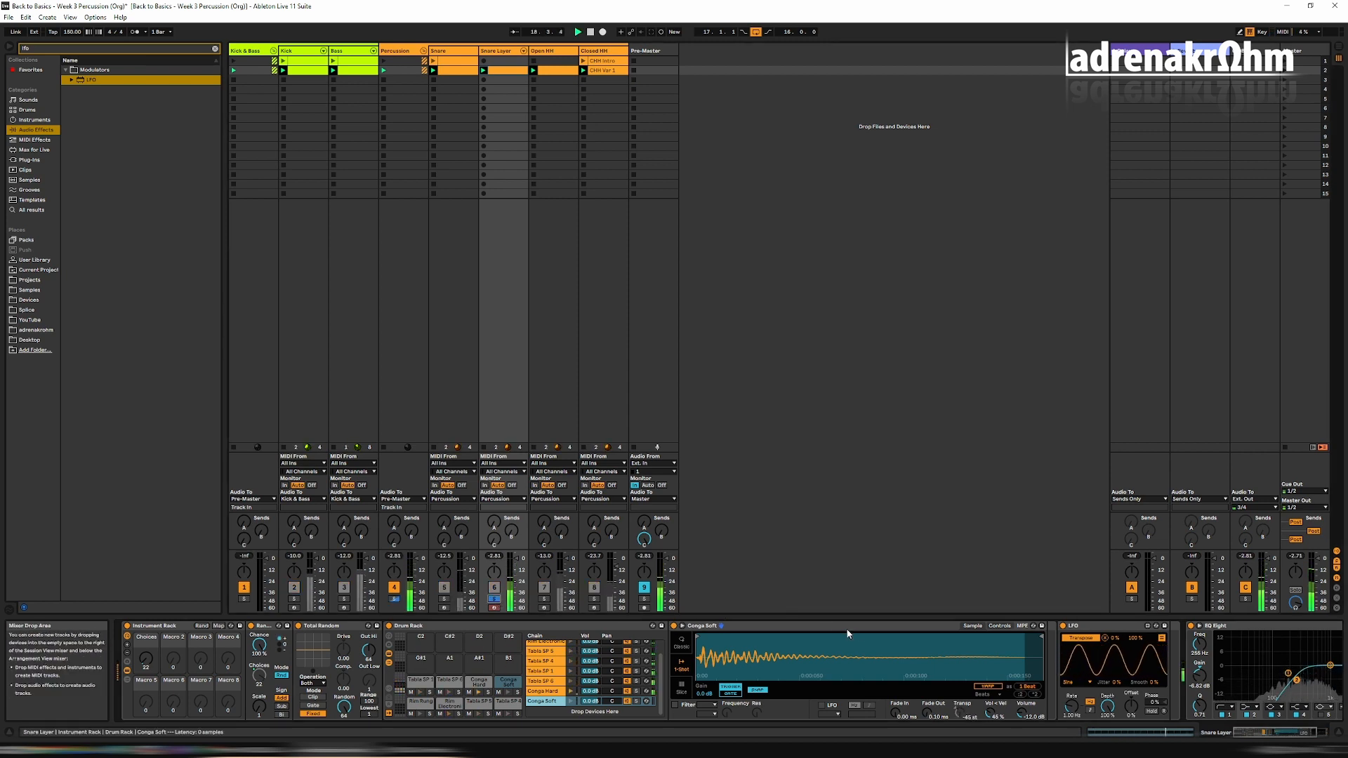
click(1090, 681)
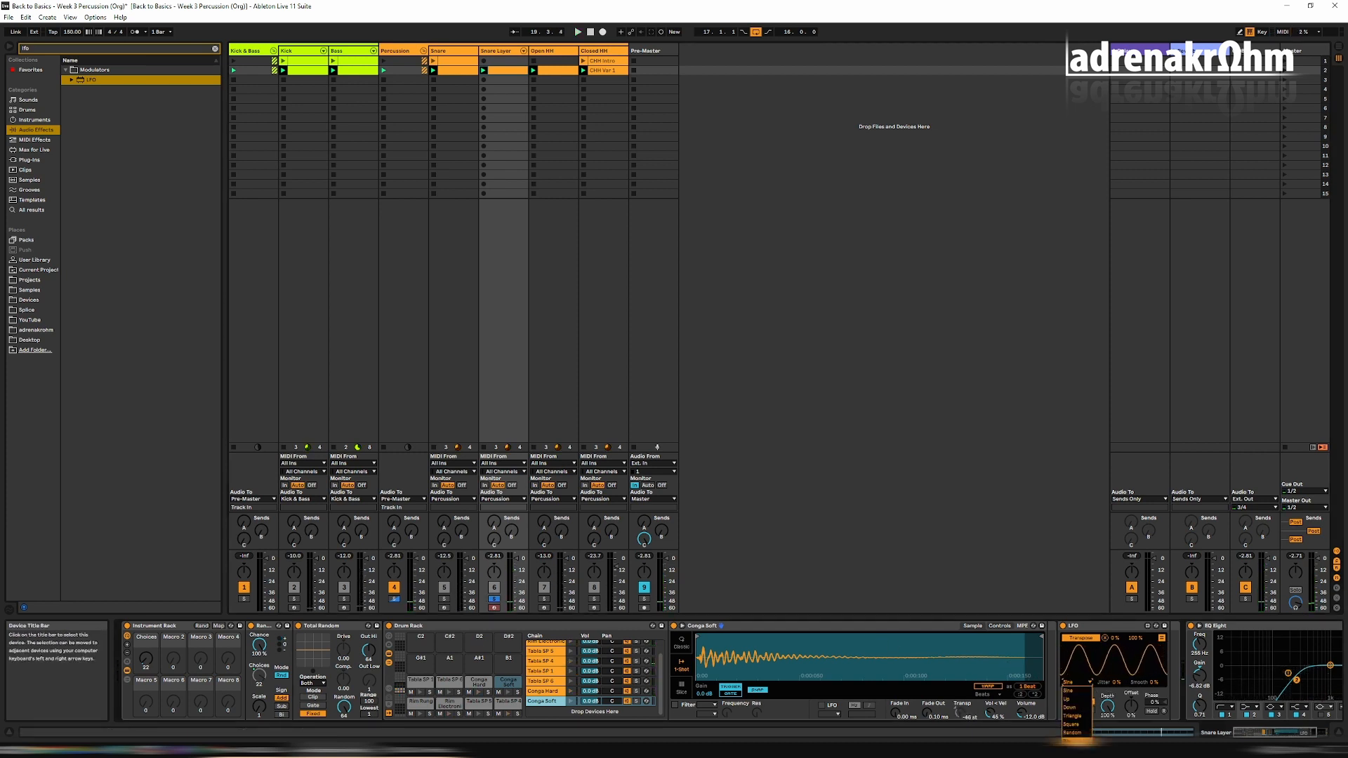
click(1078, 735)
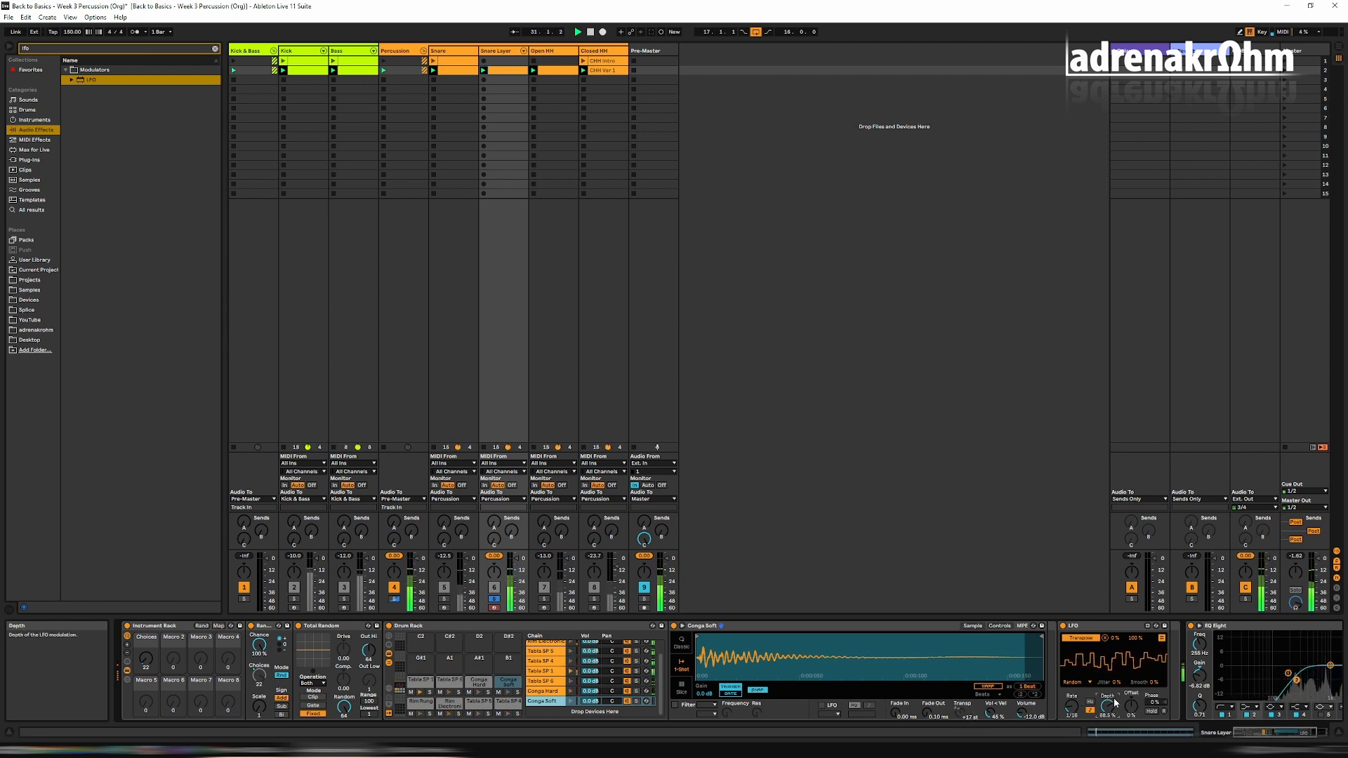
drag(1108, 706, 1107, 690)
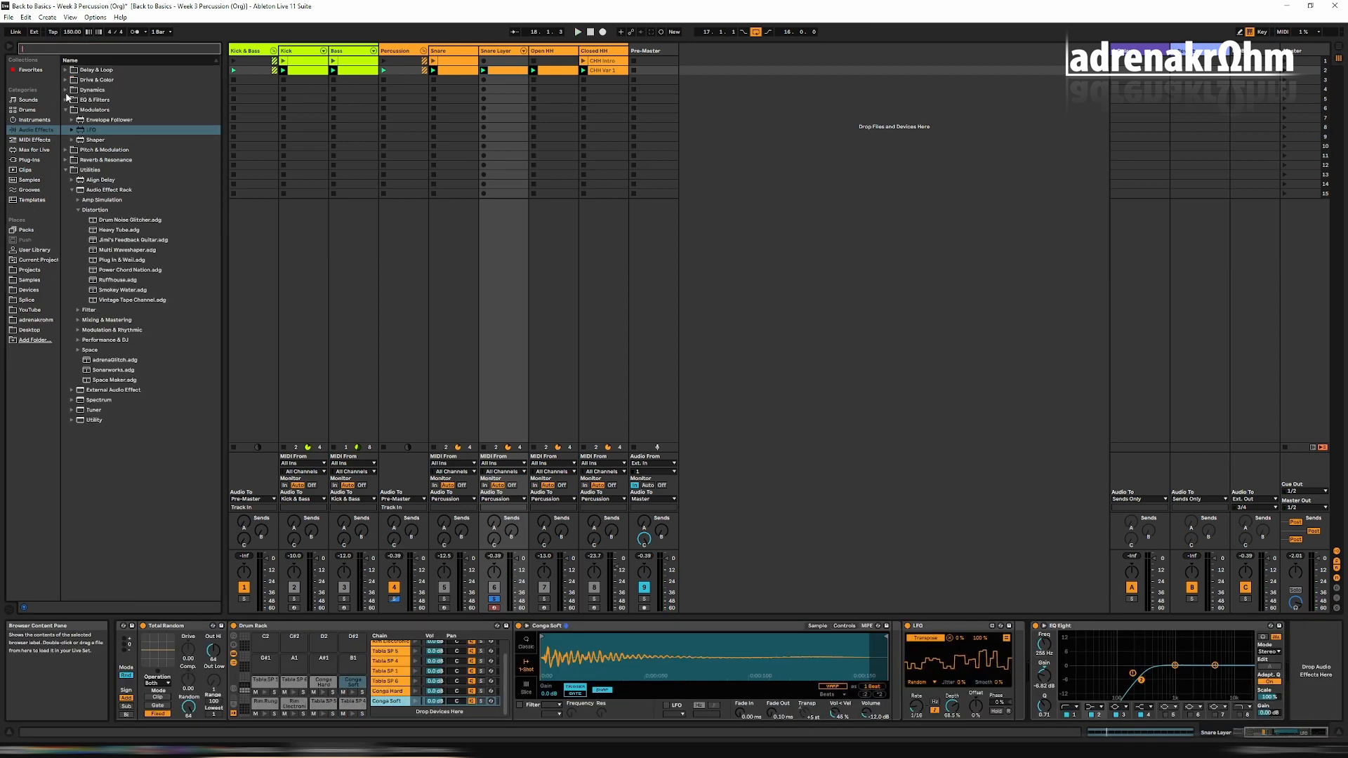
Add a Compressor from the Dynamics folder after EQ Eight and lower its threshold to about -35 dB during playback.
click(68, 92)
drag(82, 102, 211, 121)
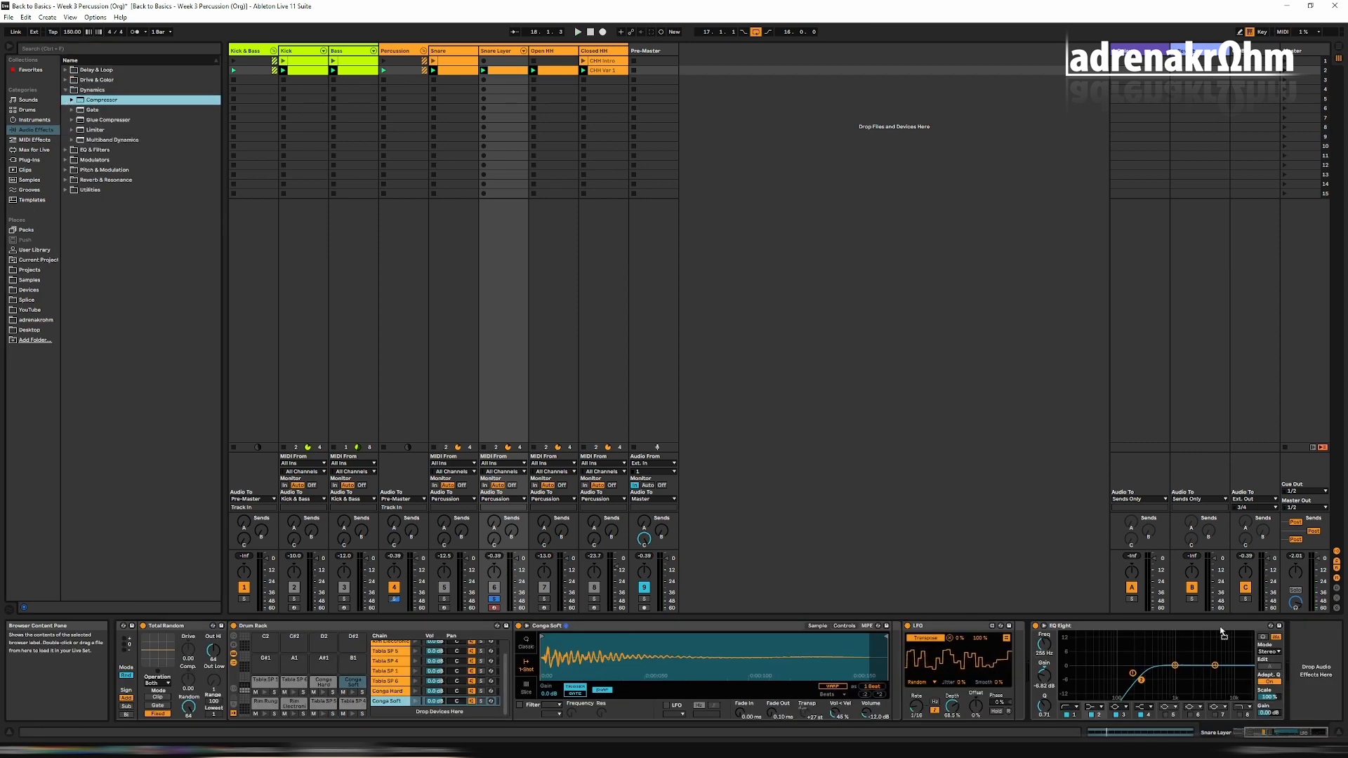
drag(1294, 689, 1295, 684)
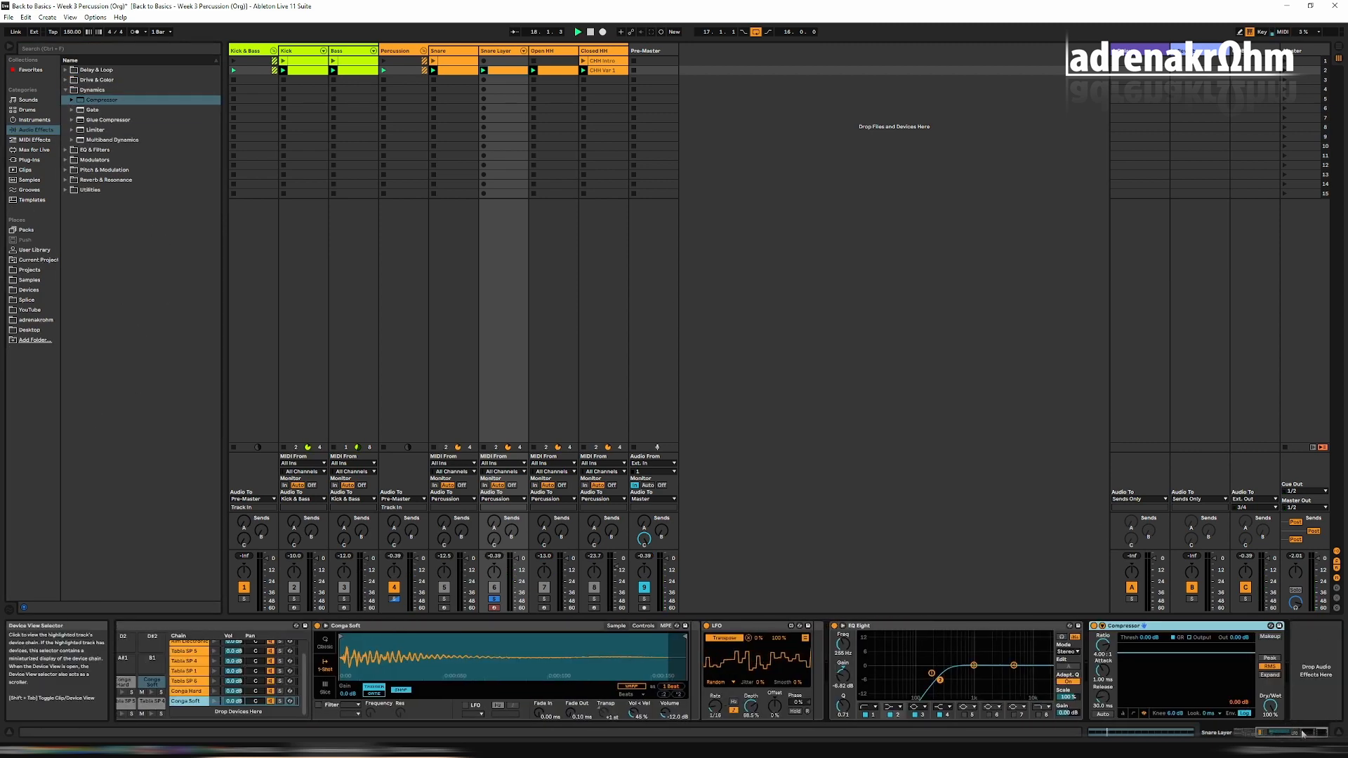
key(space)
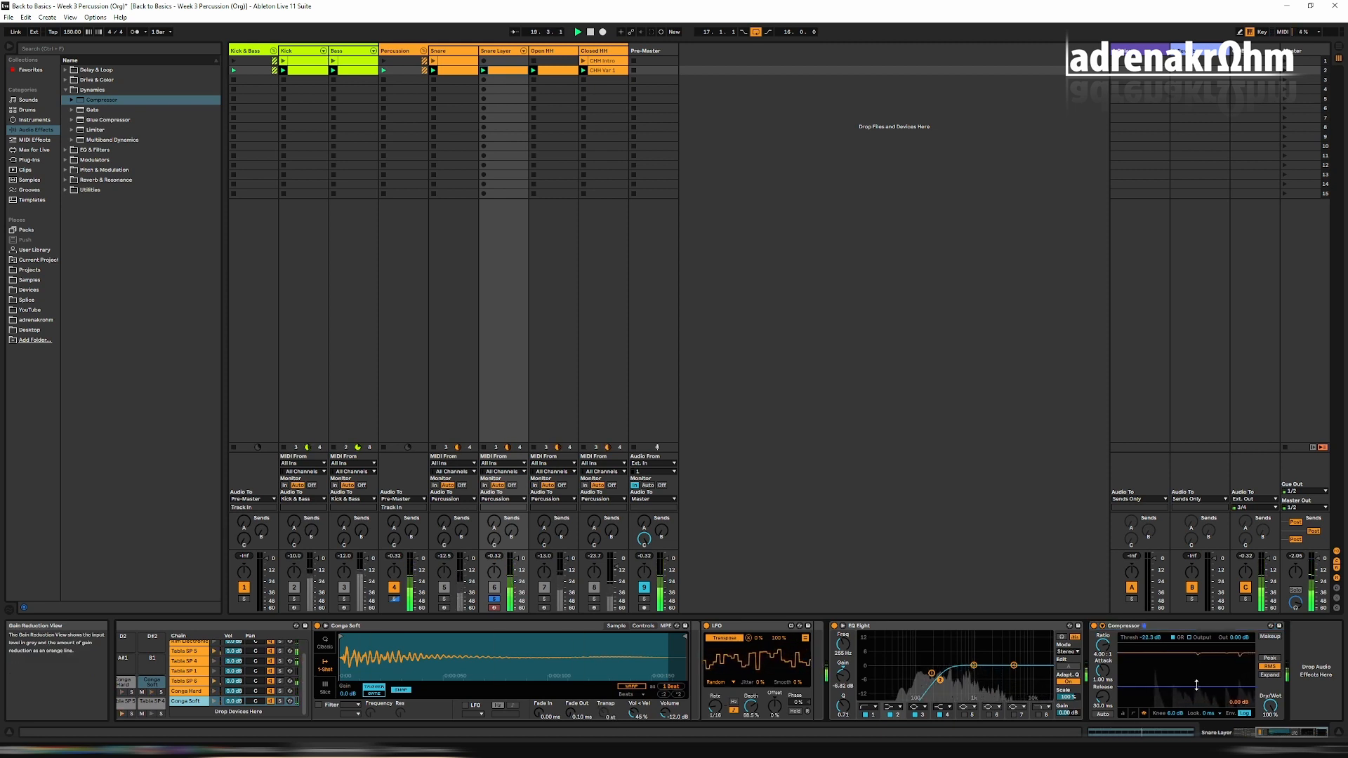
drag(1196, 685, 1196, 700)
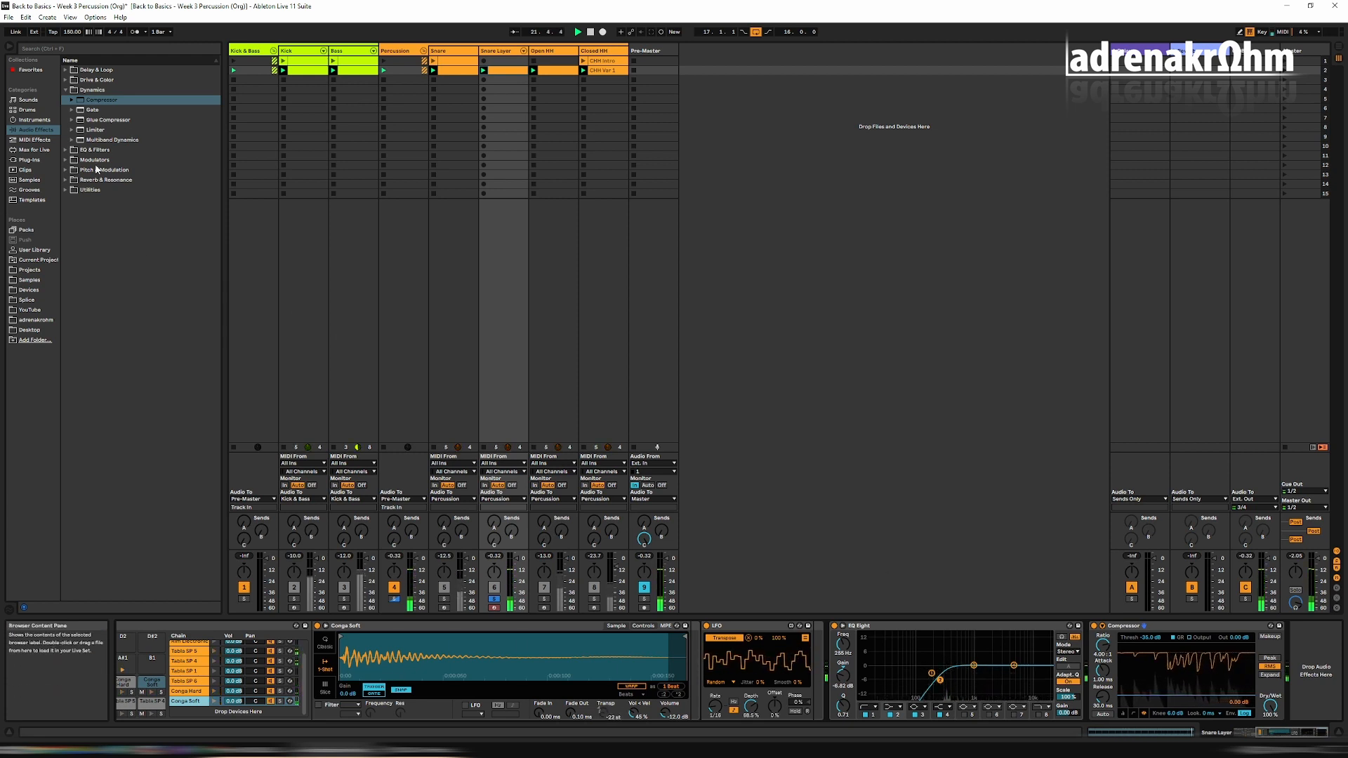
Add a Limiter after the Compressor, set its Ceiling to about -10.3 dB, and stop playback.
drag(98, 130, 1320, 714)
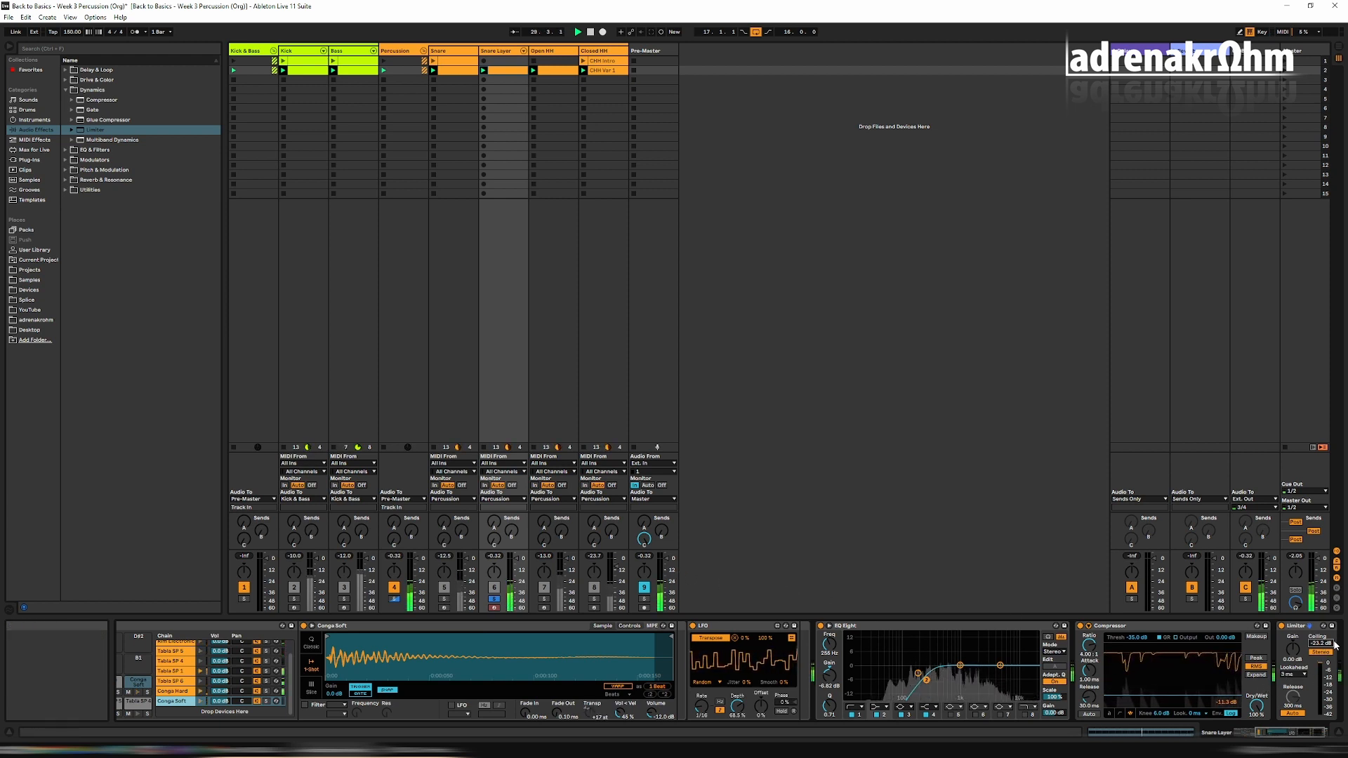
drag(1327, 643, 1327, 602)
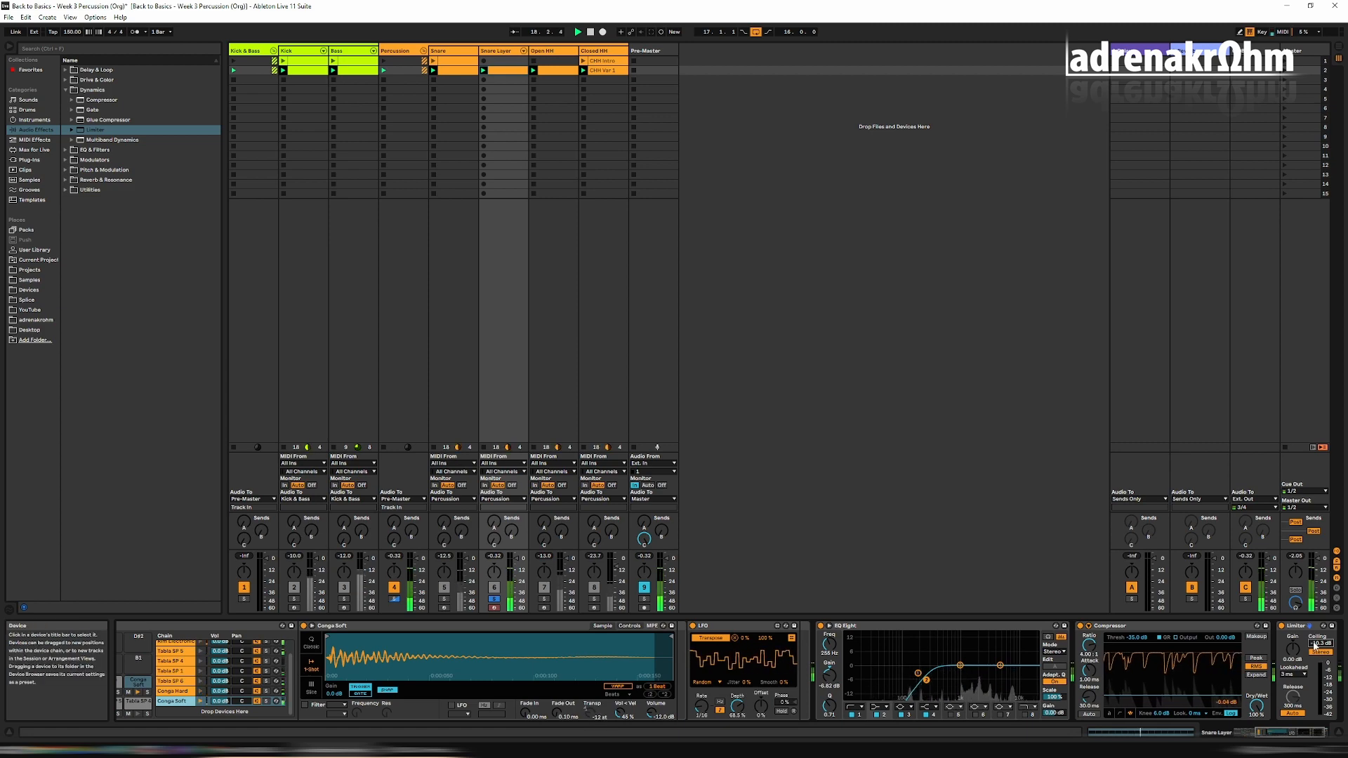
key(space)
Open the Snare Layer clip and delete the B0 notes that fall on beats 1.2 and 1.4.
double_click(506, 70)
click(559, 570)
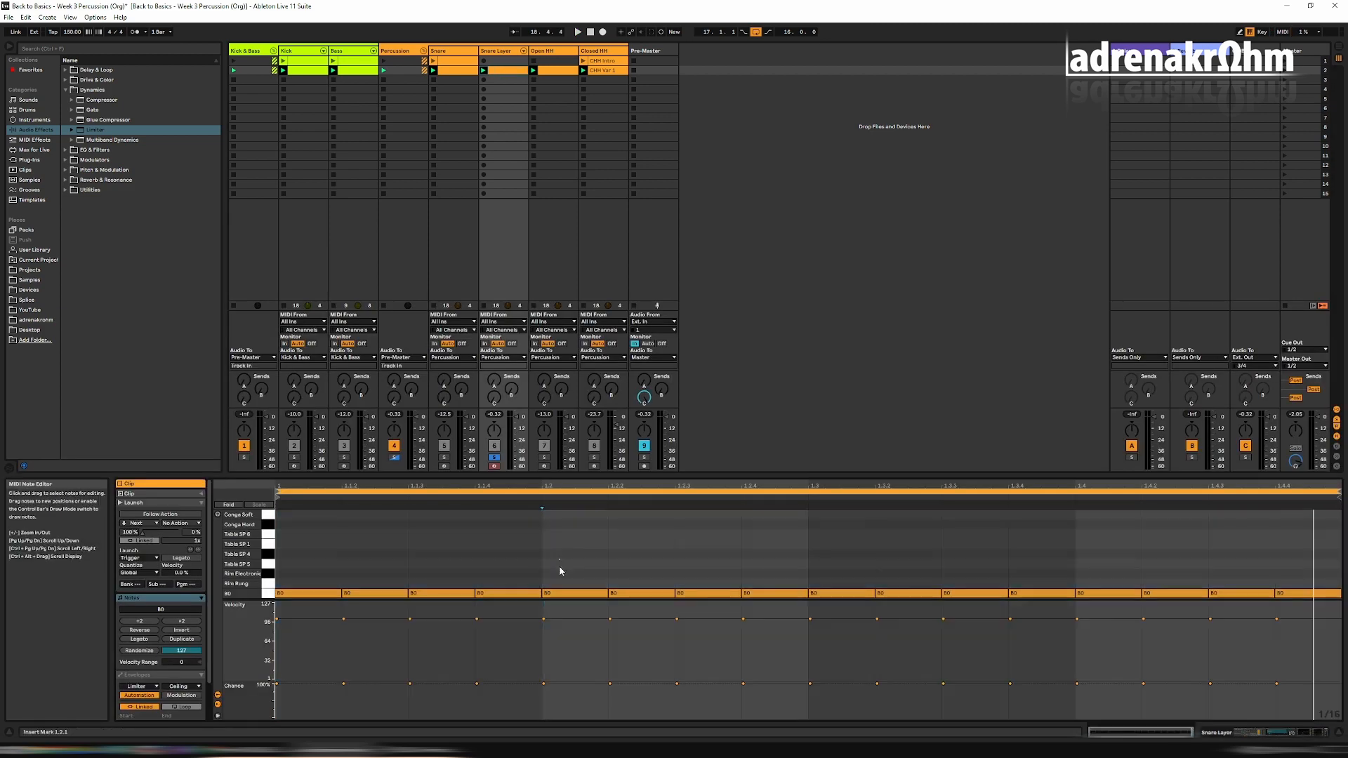
click(563, 593)
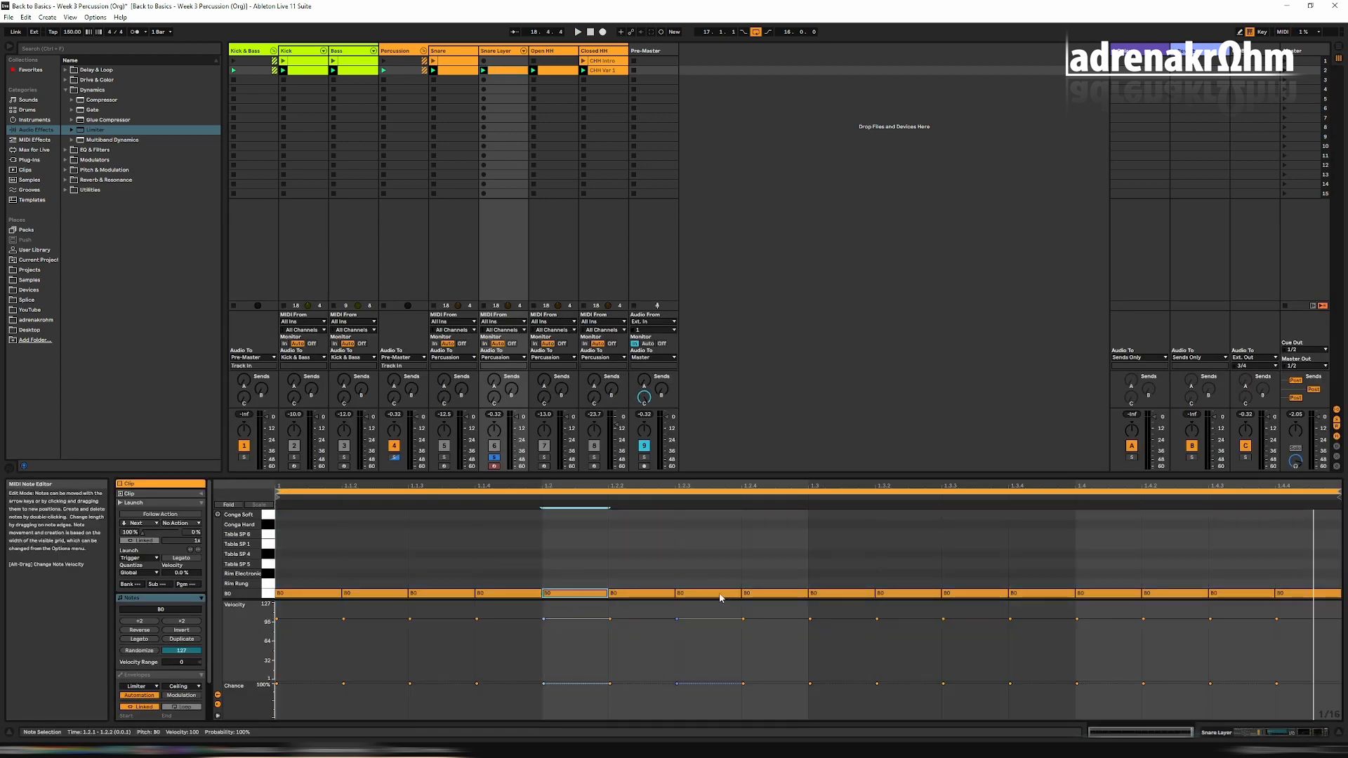
key(Delete)
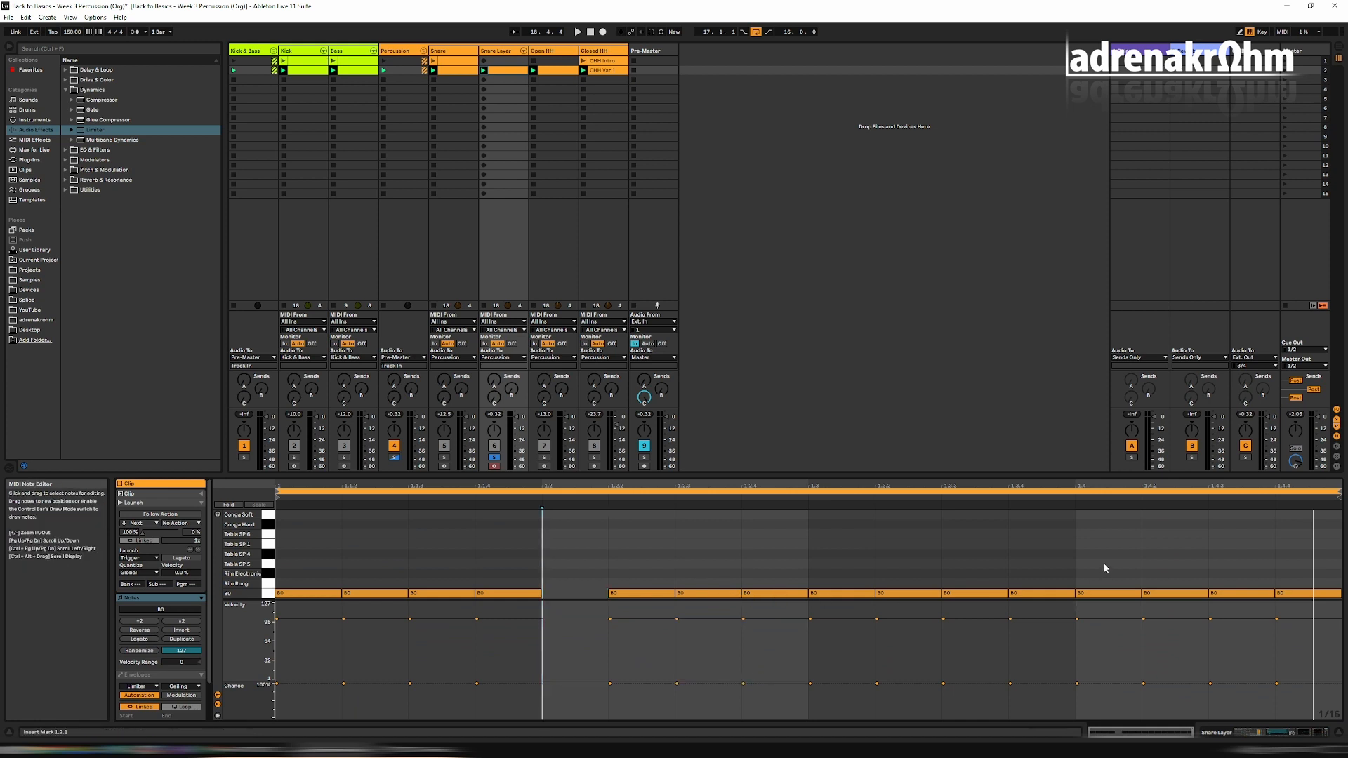
click(1104, 593)
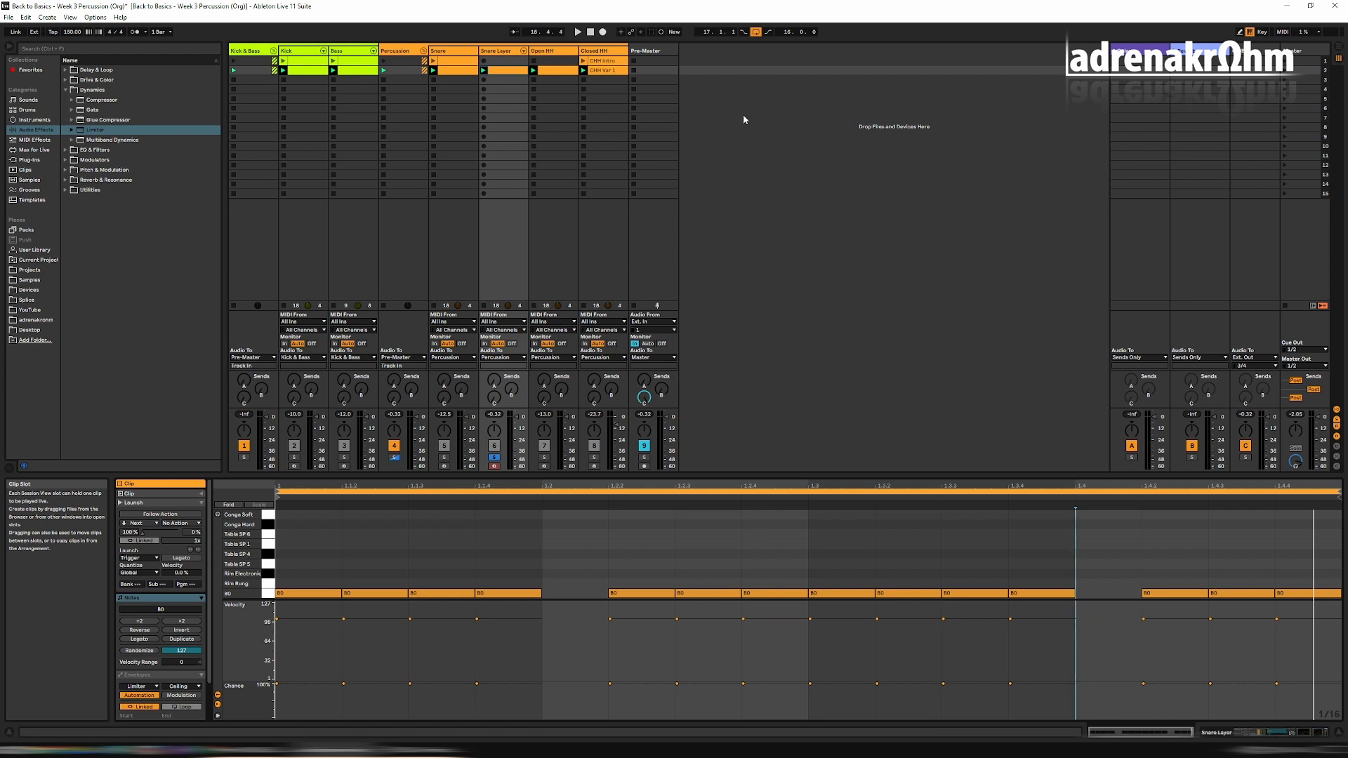
key(space)
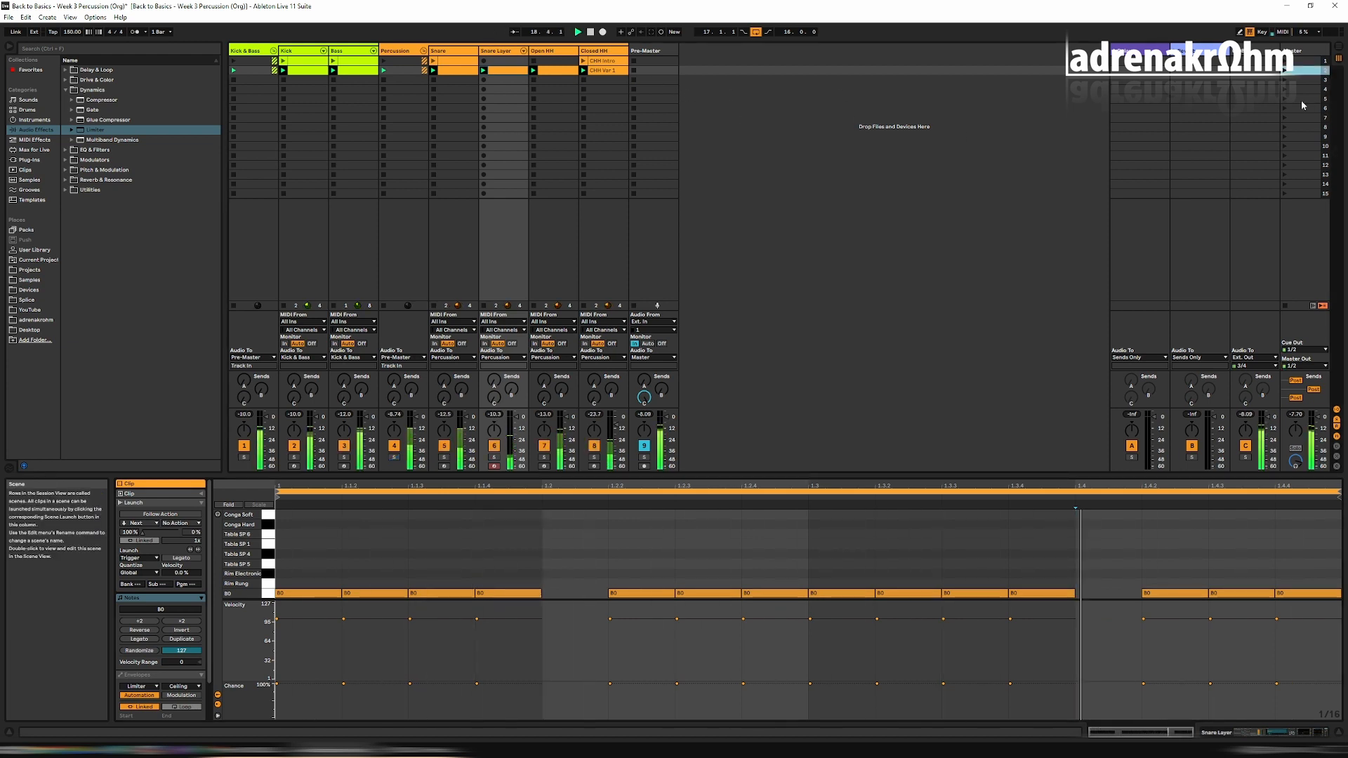
double_click(496, 51)
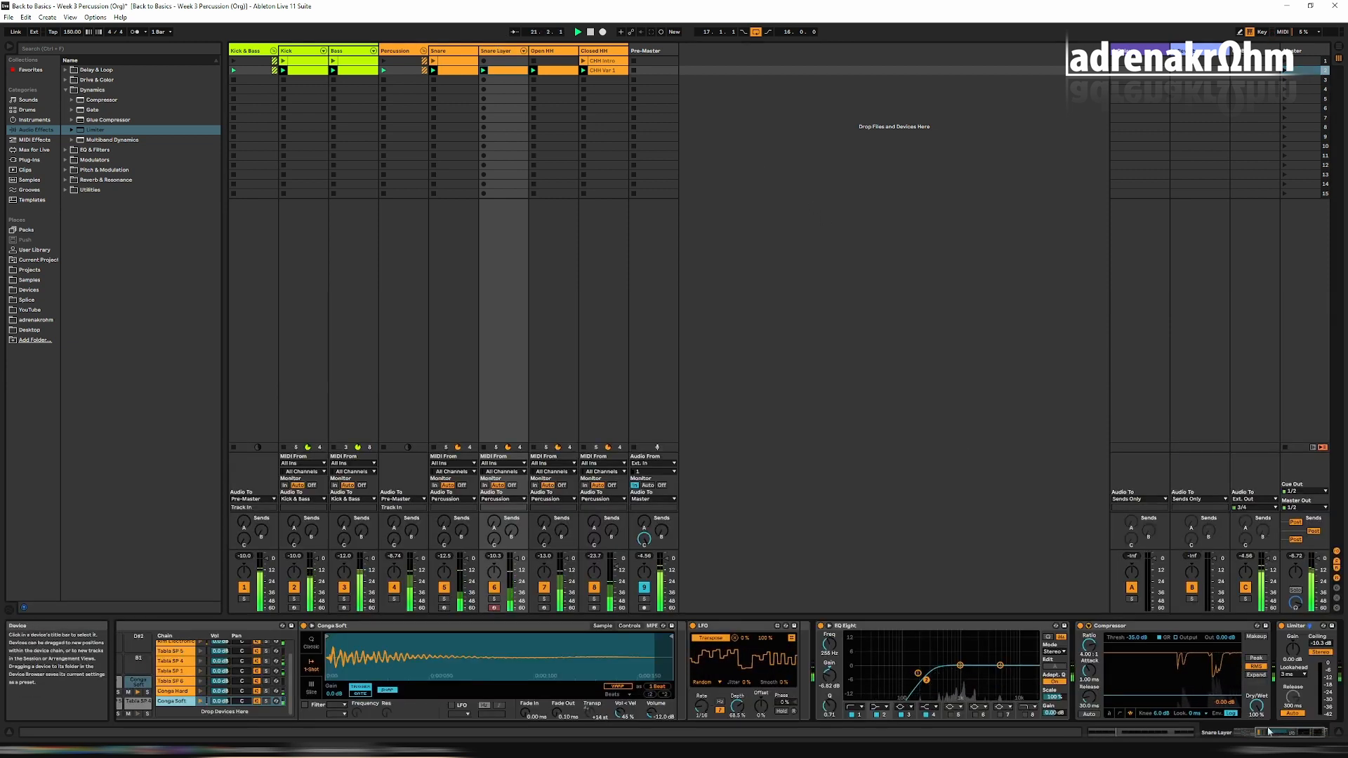
drag(1268, 732, 1279, 732)
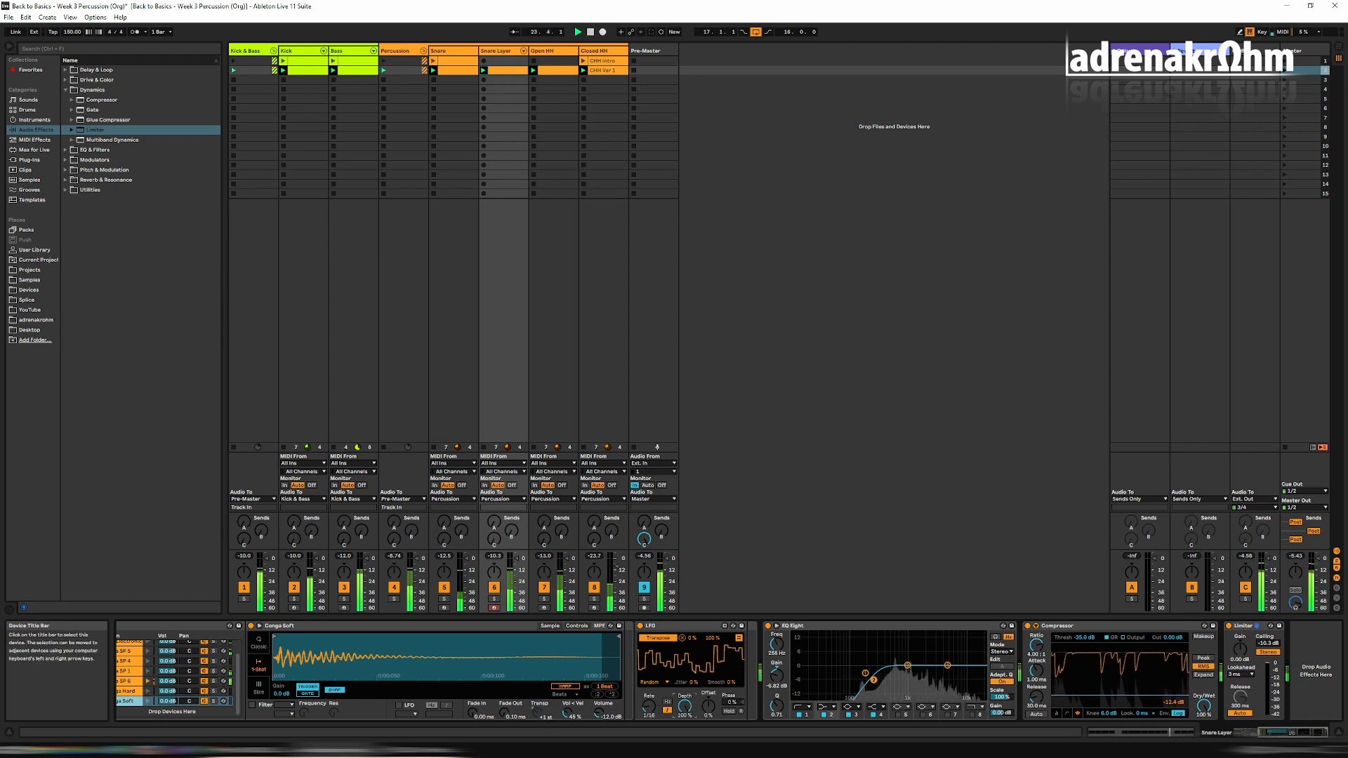
drag(1278, 732, 1222, 735)
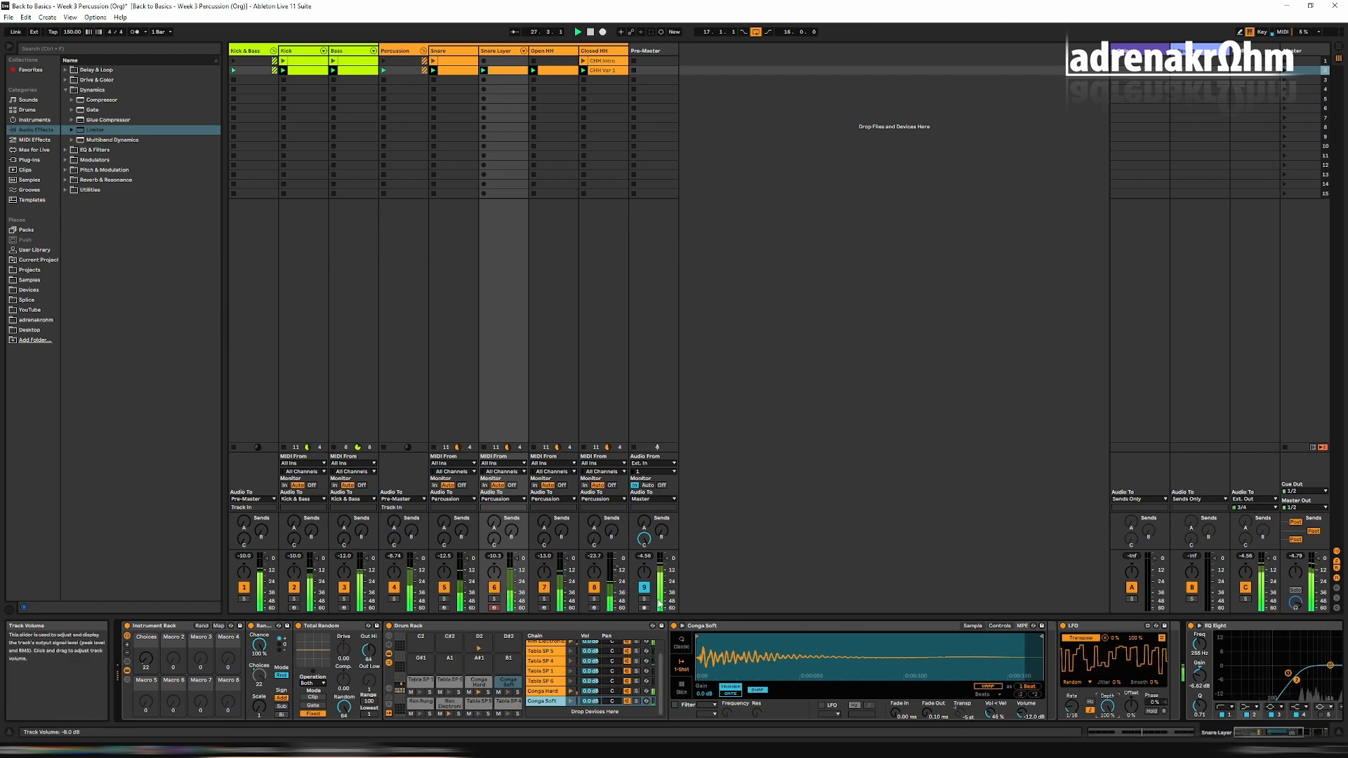
drag(1272, 733, 1306, 732)
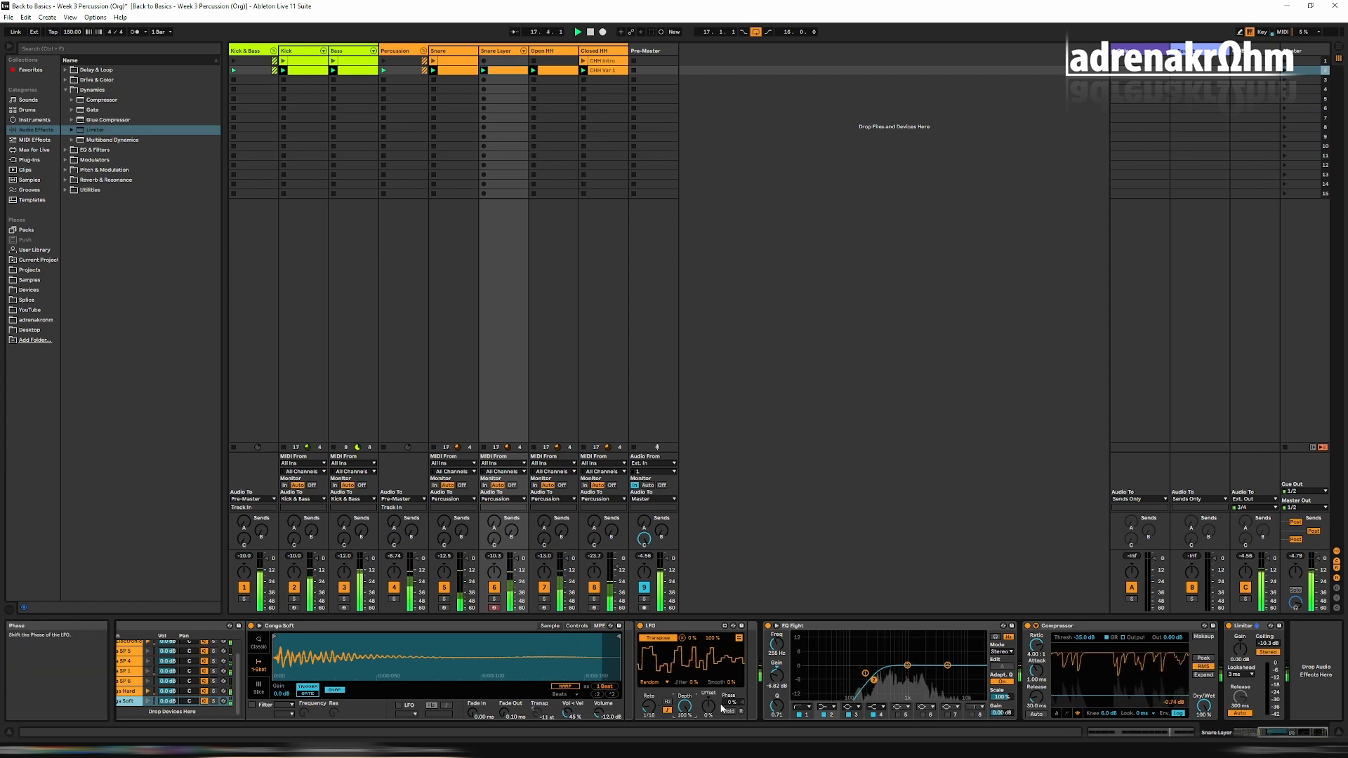
drag(688, 709, 688, 732)
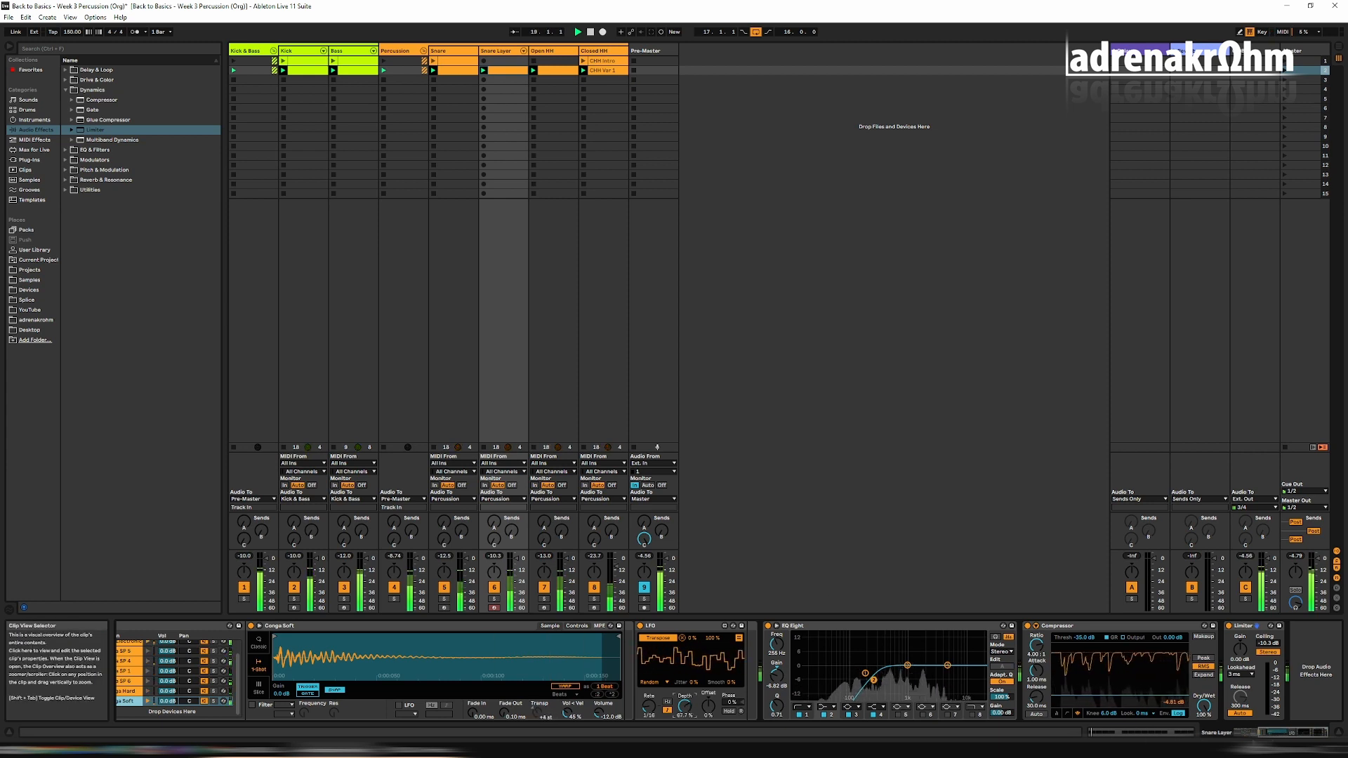
click(1253, 735)
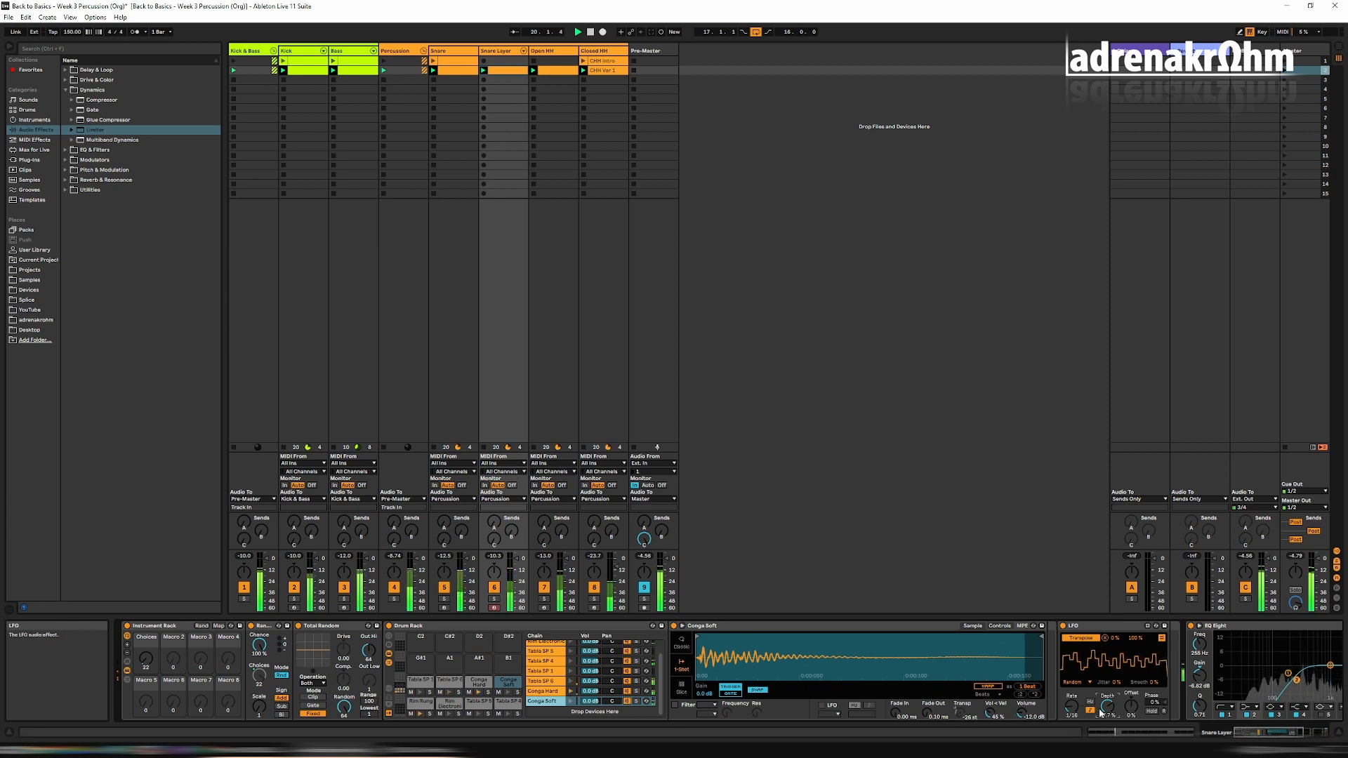
drag(1107, 706, 1107, 718)
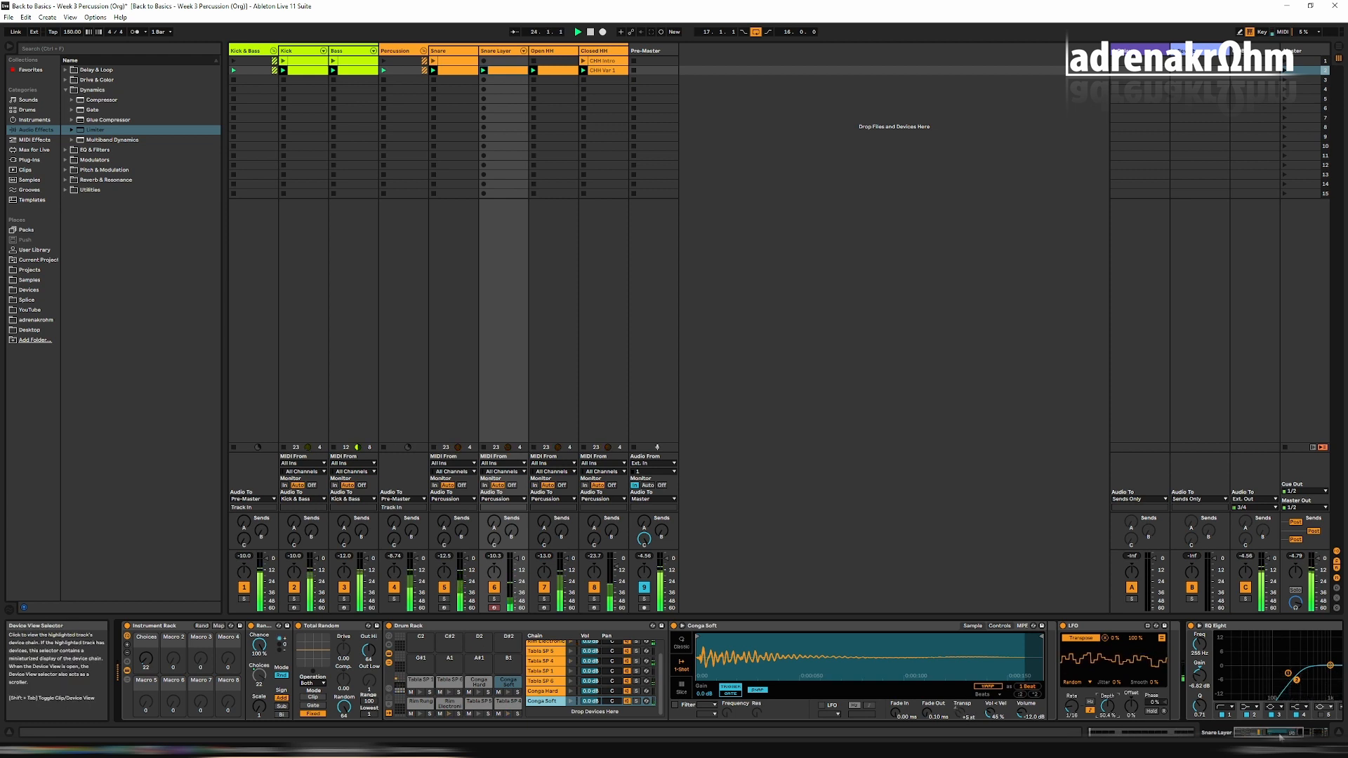
Raise the low-cut band of the Snare Layer's EQ Eight to about 790 Hz.
click(1311, 732)
drag(873, 679, 902, 672)
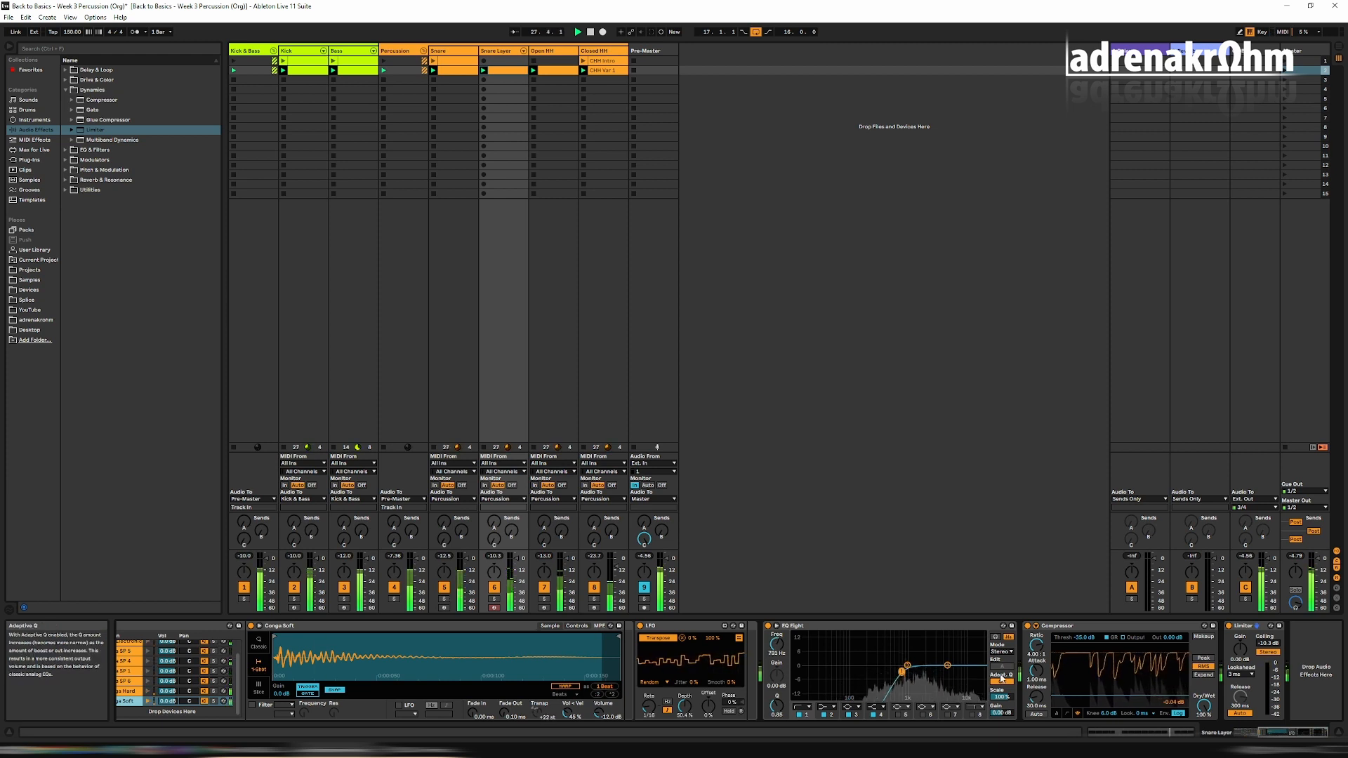
click(1002, 713)
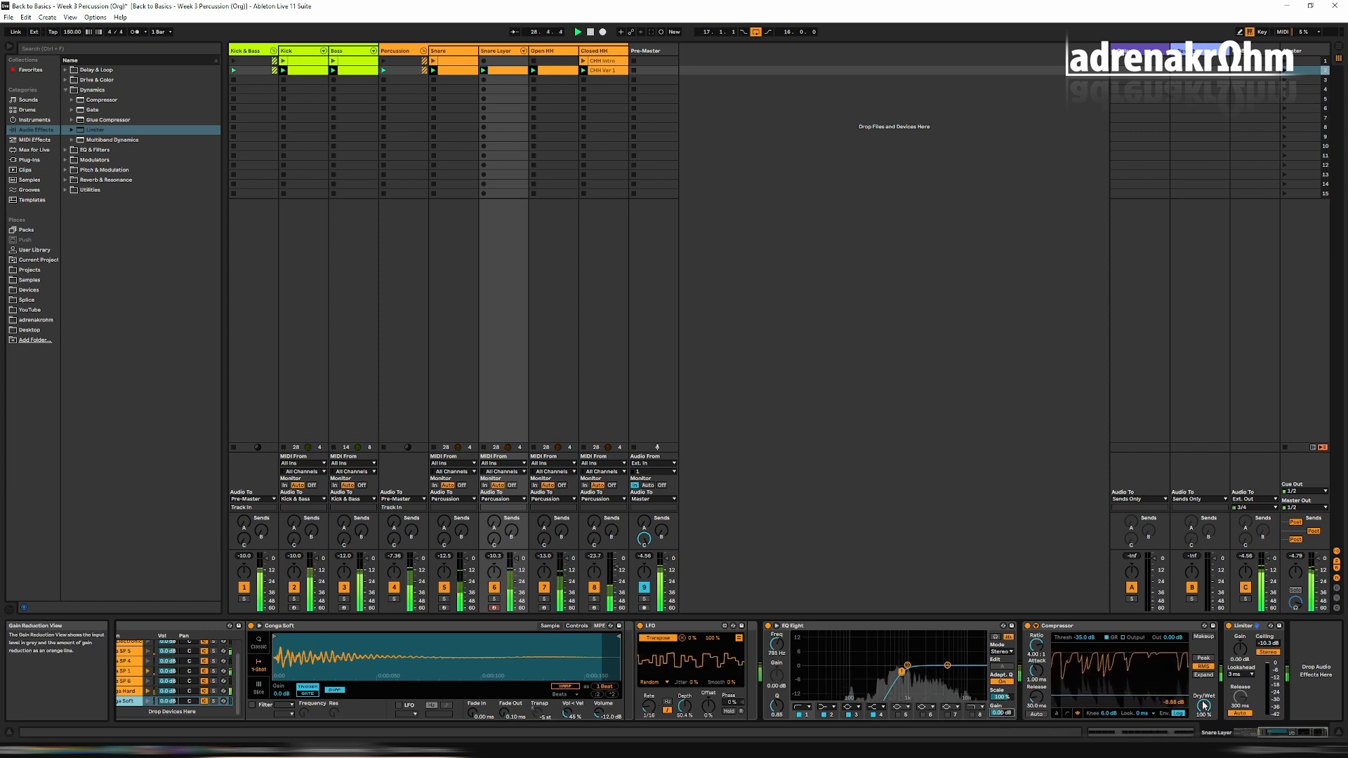
Try a Limiter Gain of 3 dB, raise it to 4 dB, and stop playback after listening.
click(1240, 629)
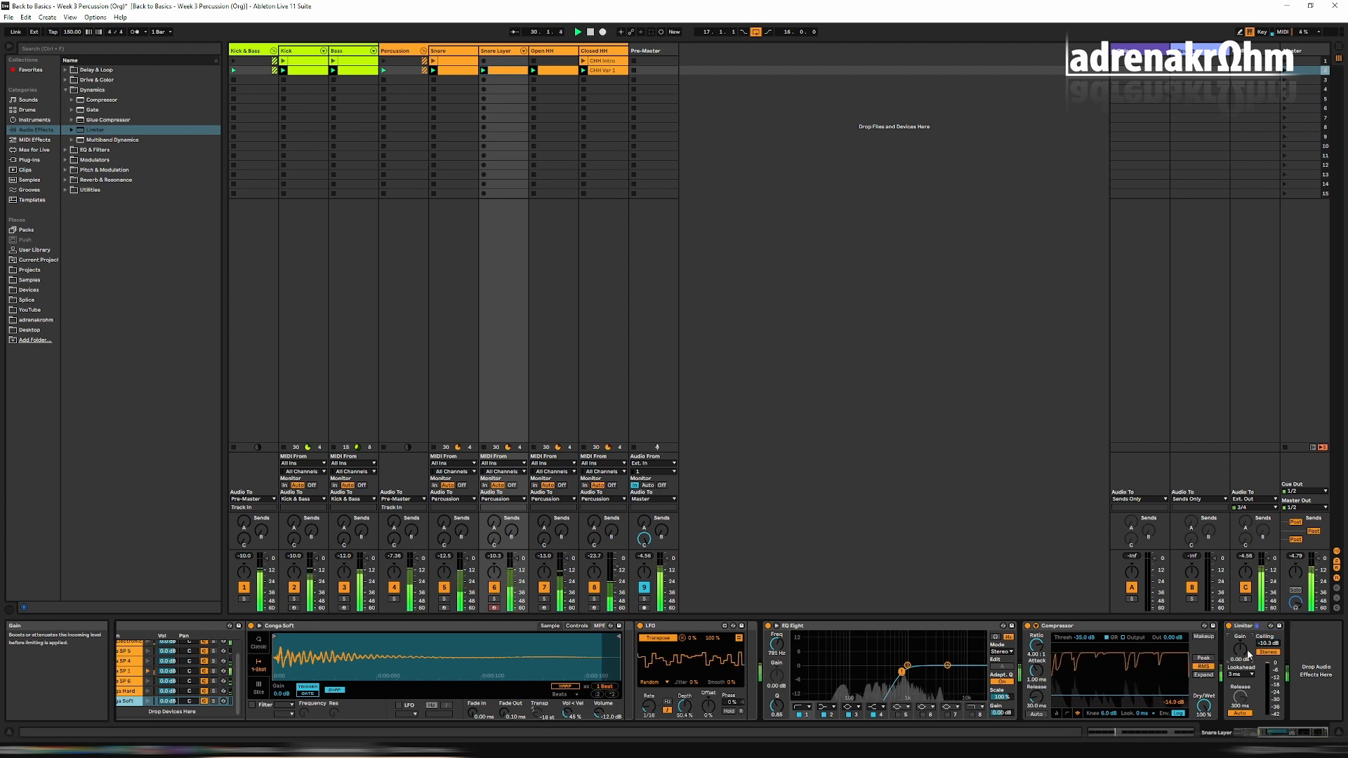
click(1248, 650)
text(3)
key(Return)
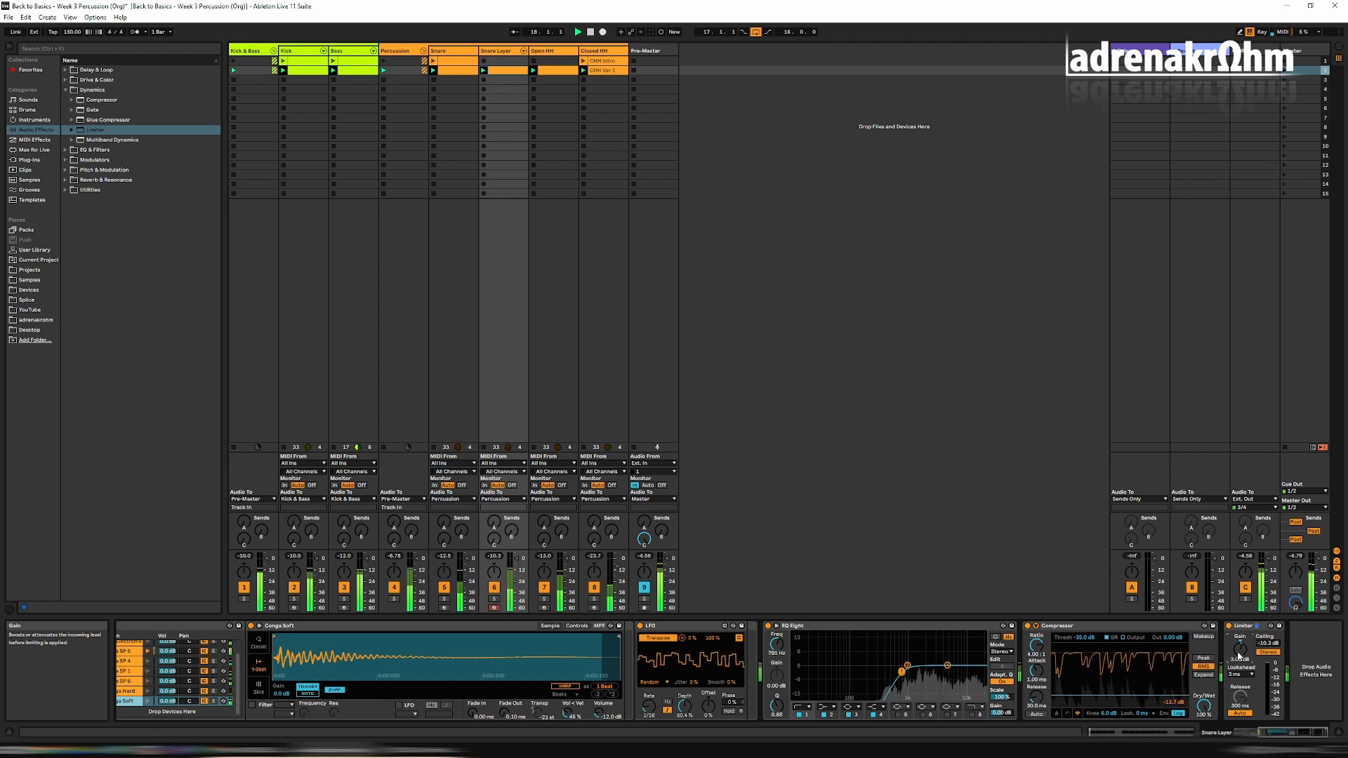
text(4)
key(Return)
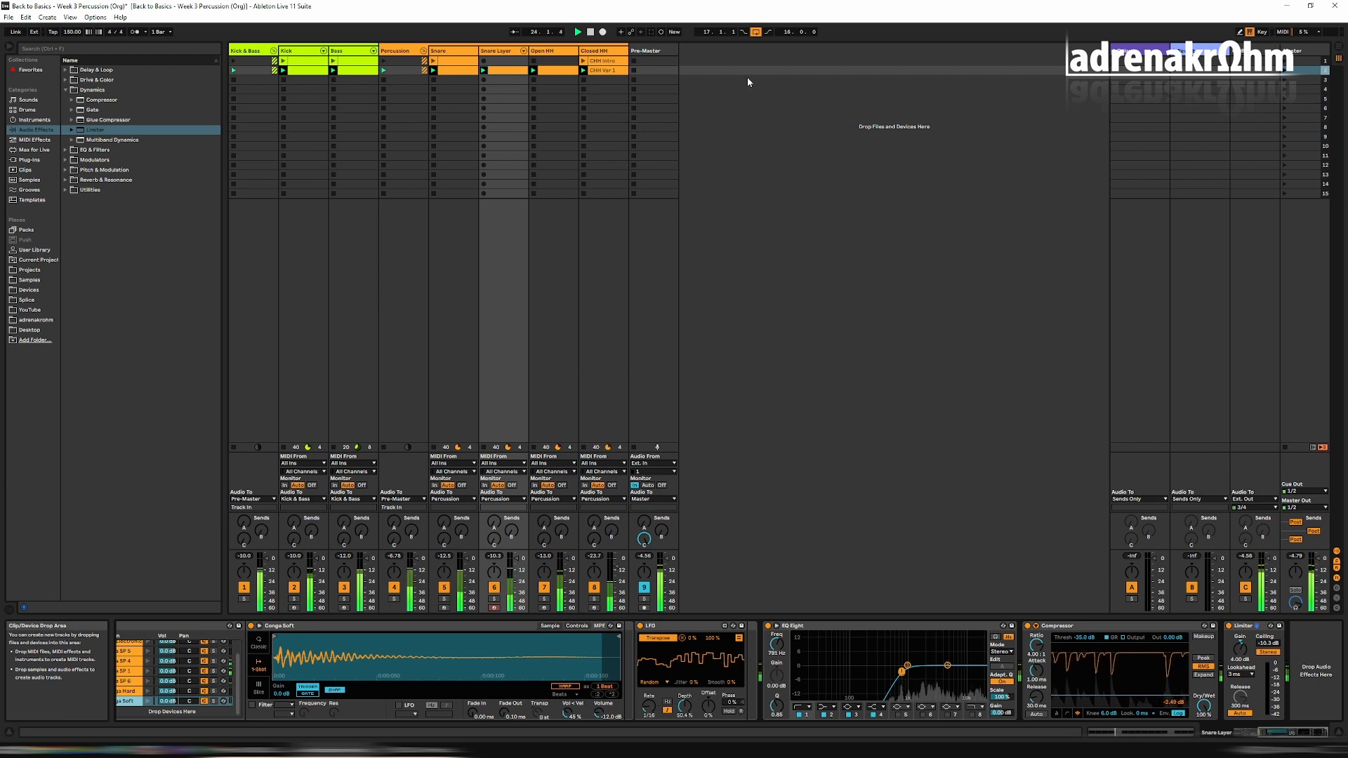
key(space)
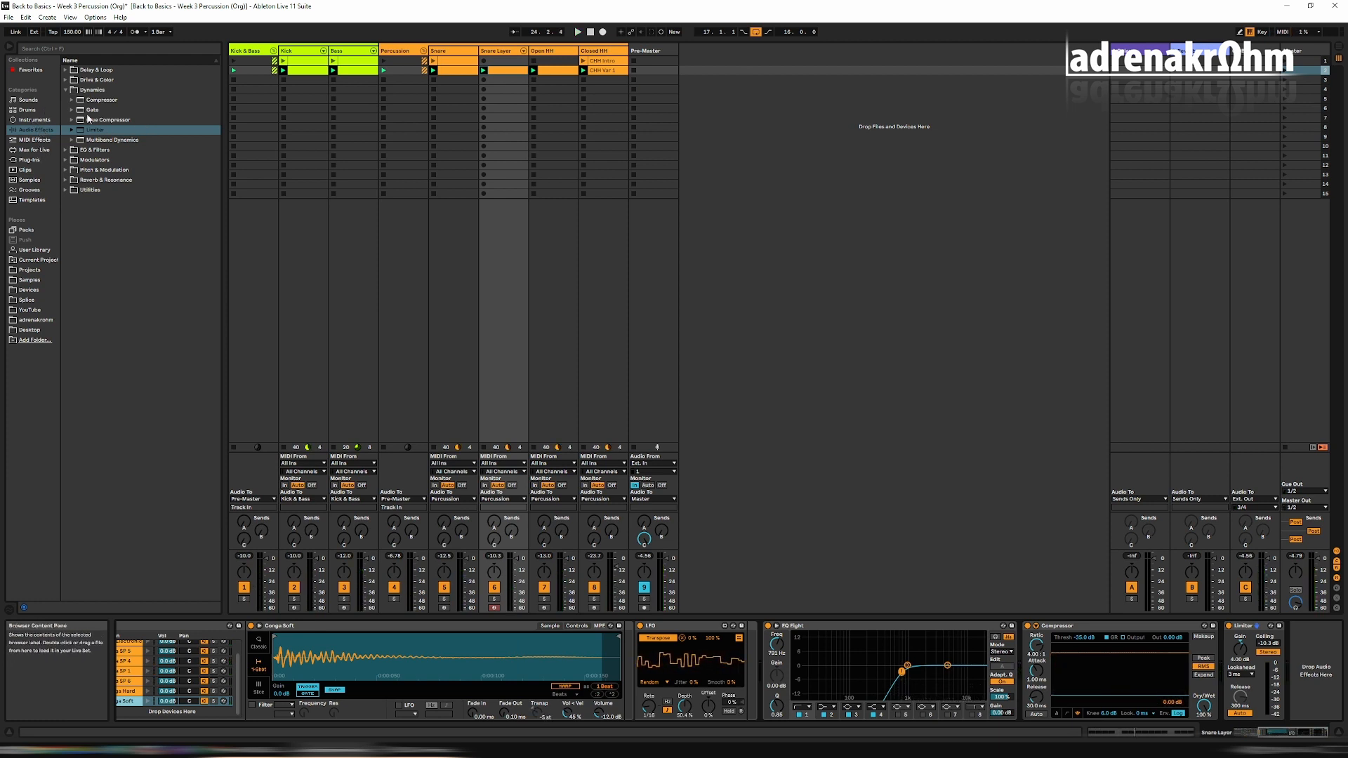
Load the Autonomous Photon Ray preset of Shifter from Pitch & Modulation after the Limiter and play the set.
click(66, 172)
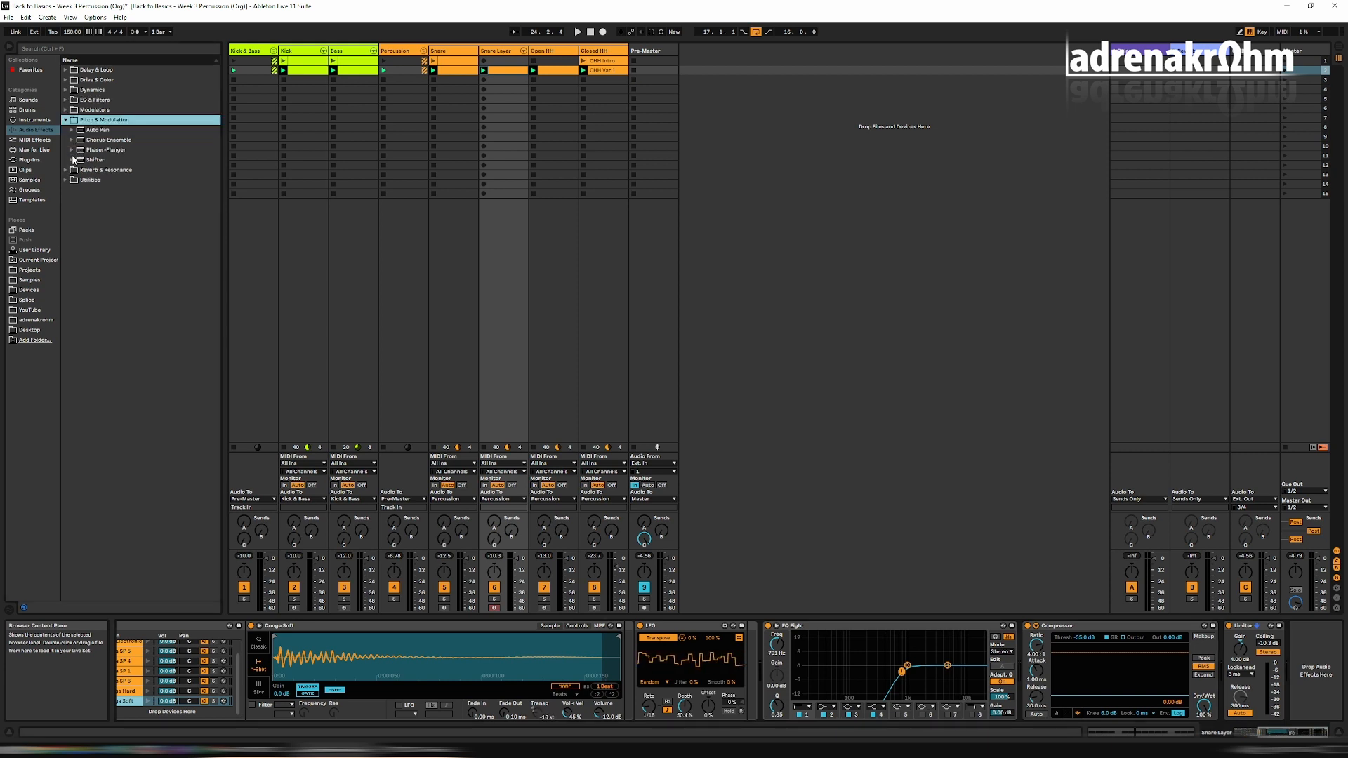
click(72, 161)
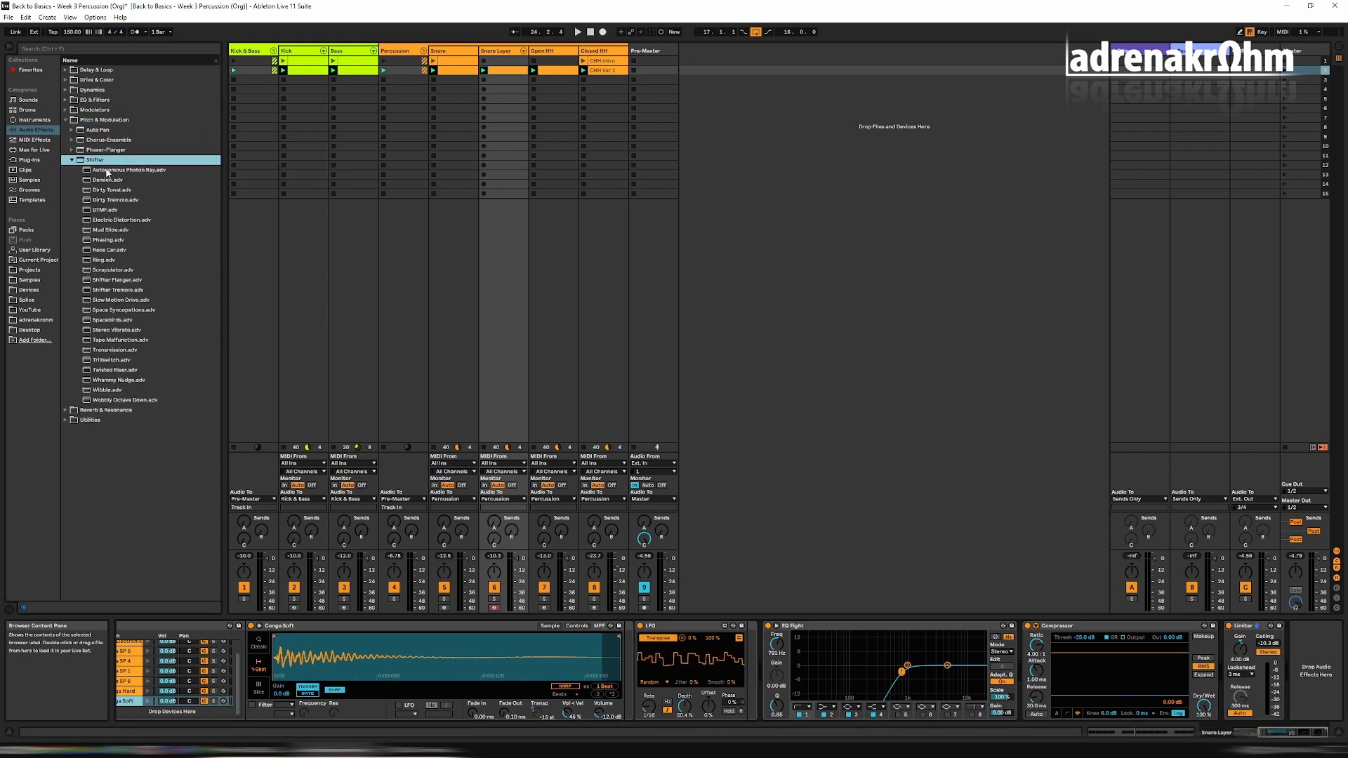
double_click(107, 170)
key(space)
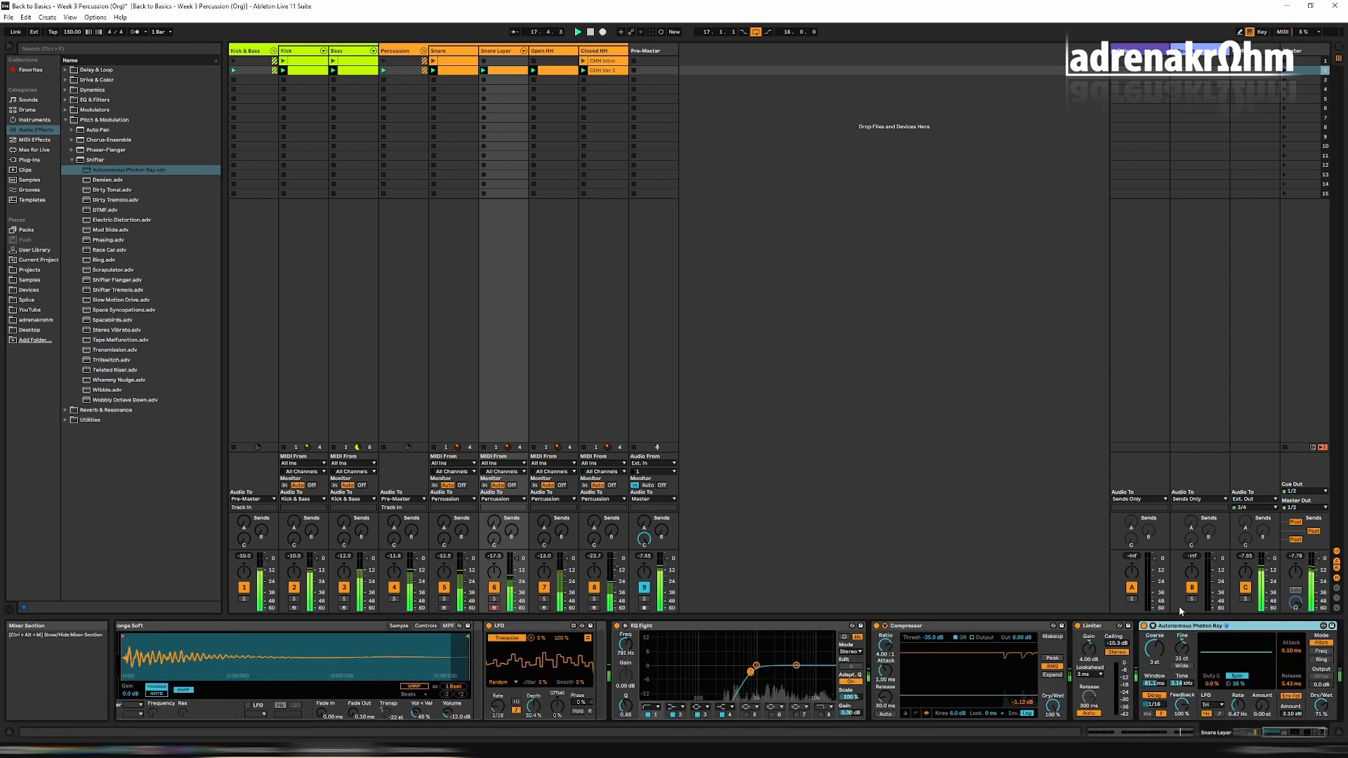
click(1314, 732)
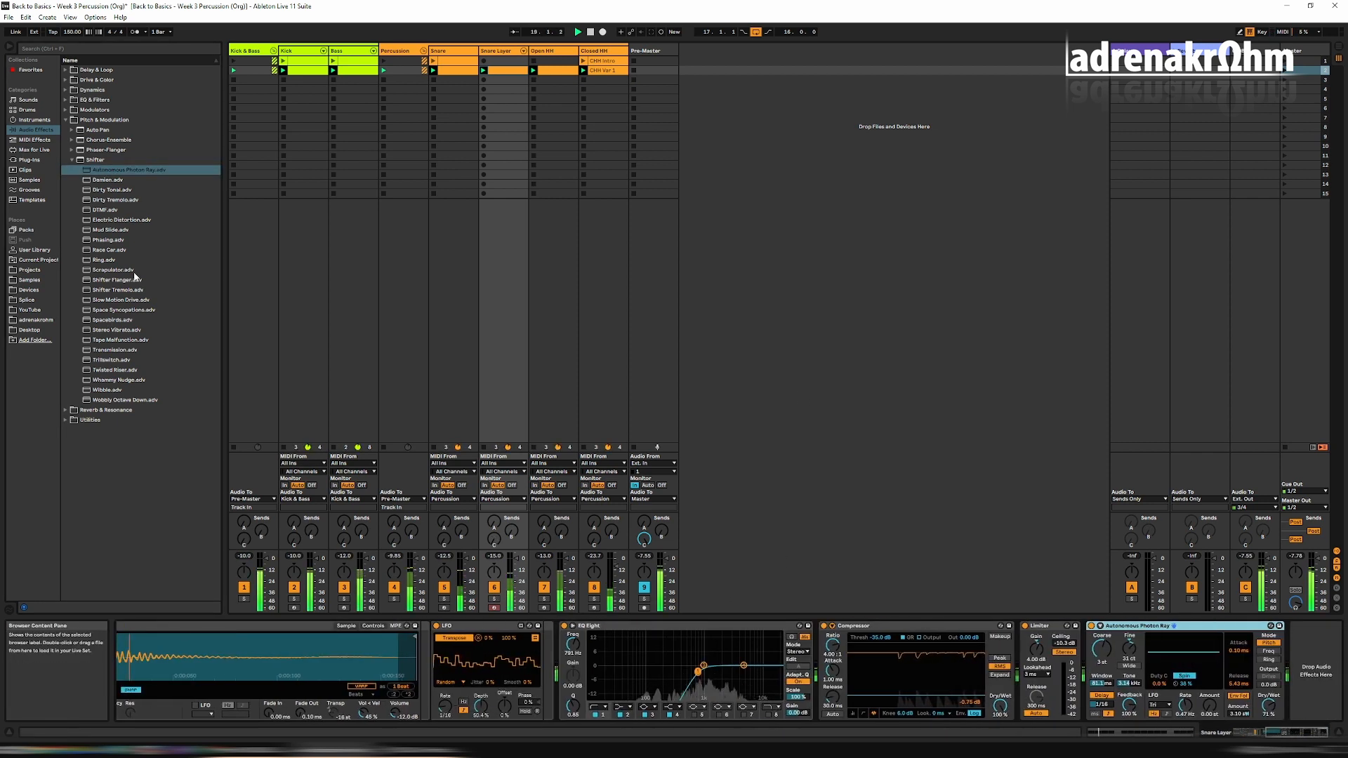
Try the next Shifter preset in place of Autonomous Photon Ray and start hot-swapping the device.
drag(107, 181, 863, 494)
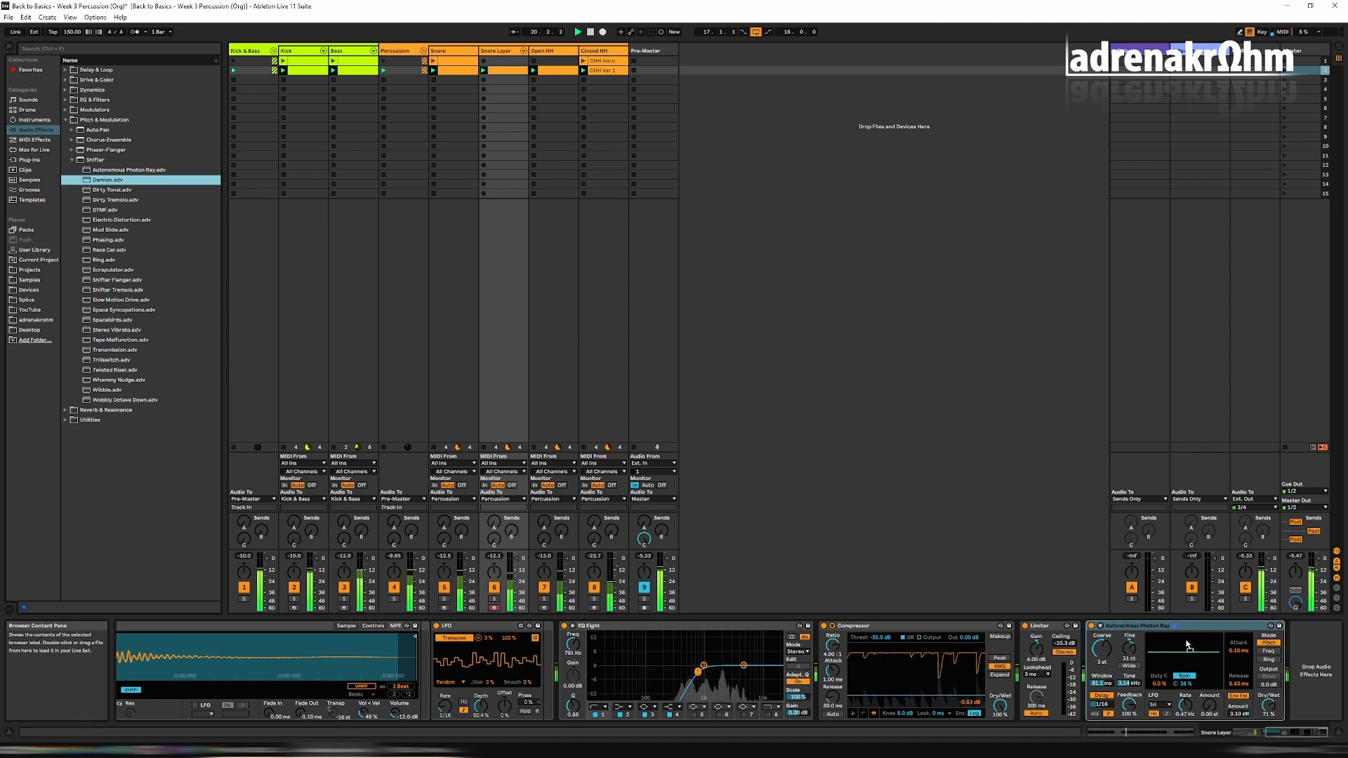
drag(1186, 644, 1177, 623)
click(1270, 625)
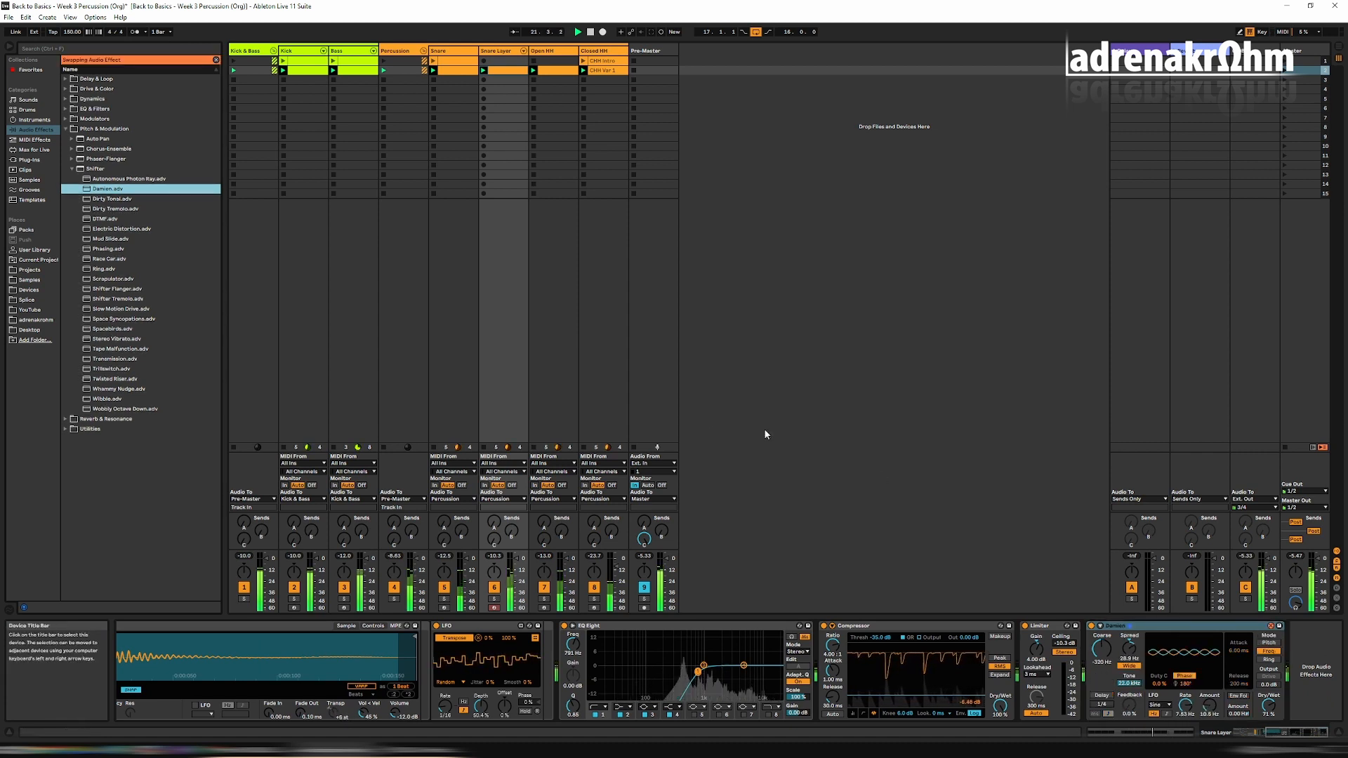
Browse the Shifter presets from Dirty Tonal down to Wibble during playback, and leave hot-swap mode.
click(134, 200)
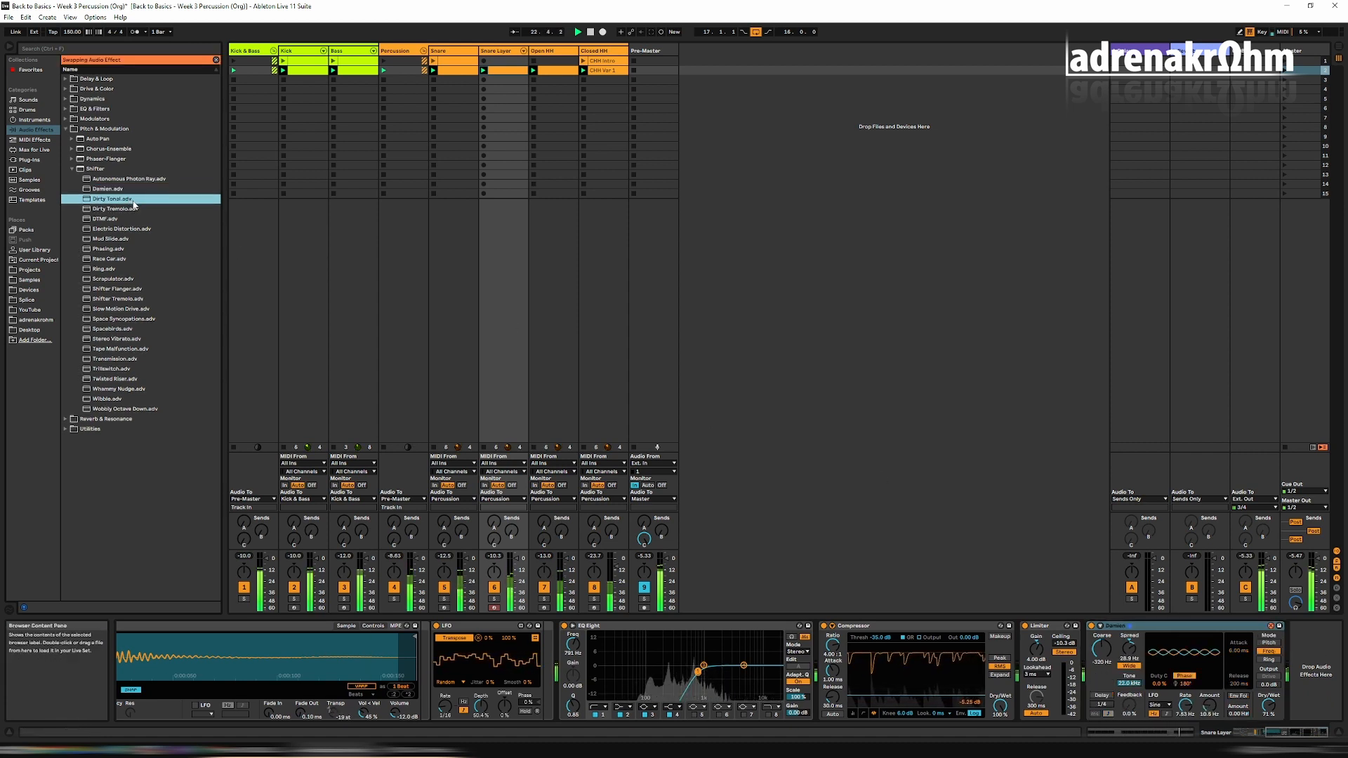
key(Down)
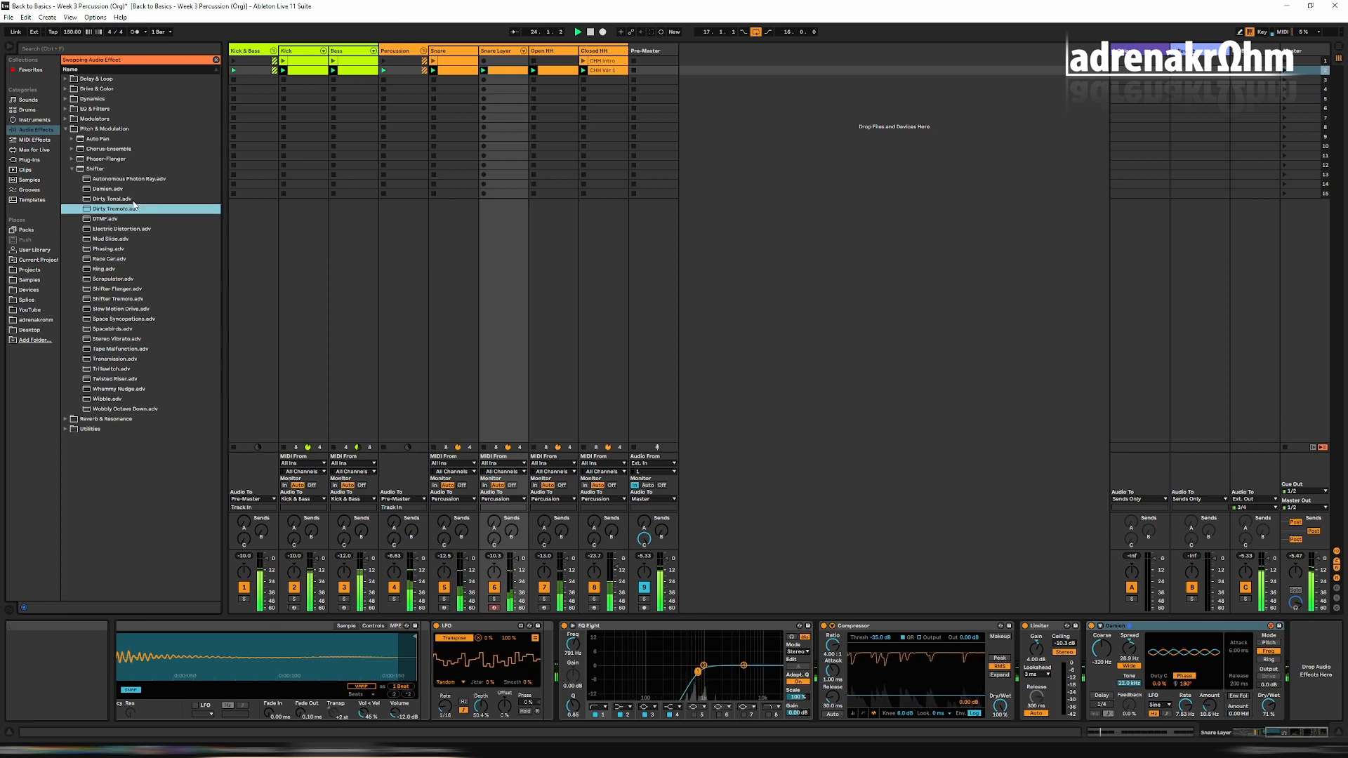
key(Down)
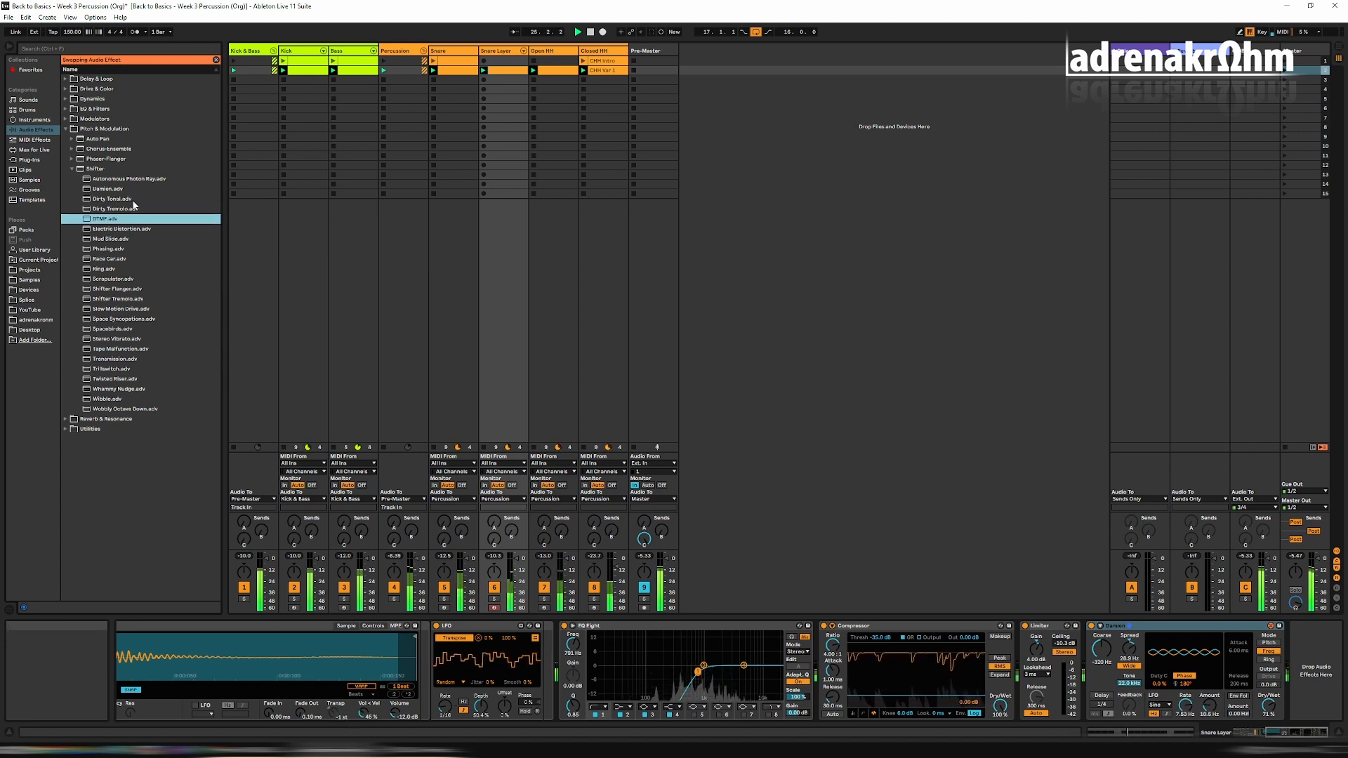
key(Down)
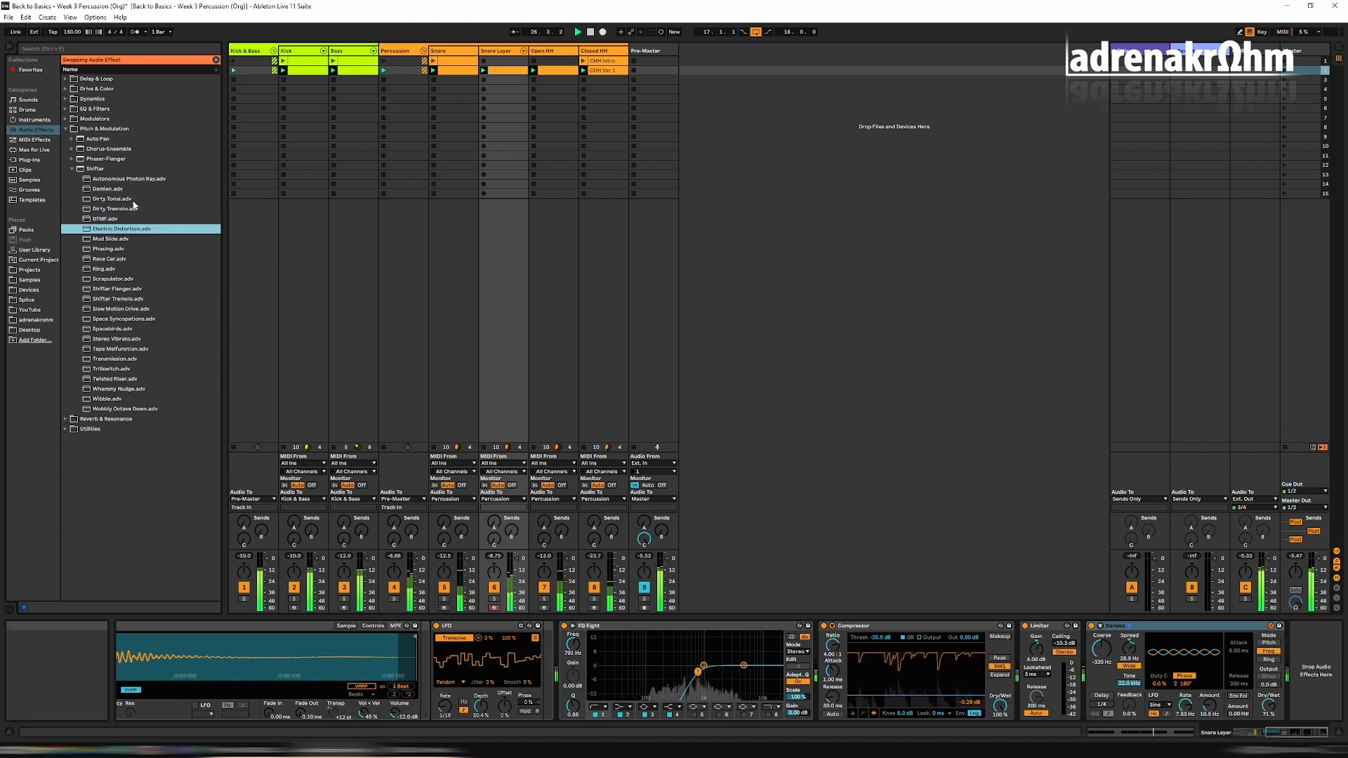
key(Down)
key(Down)
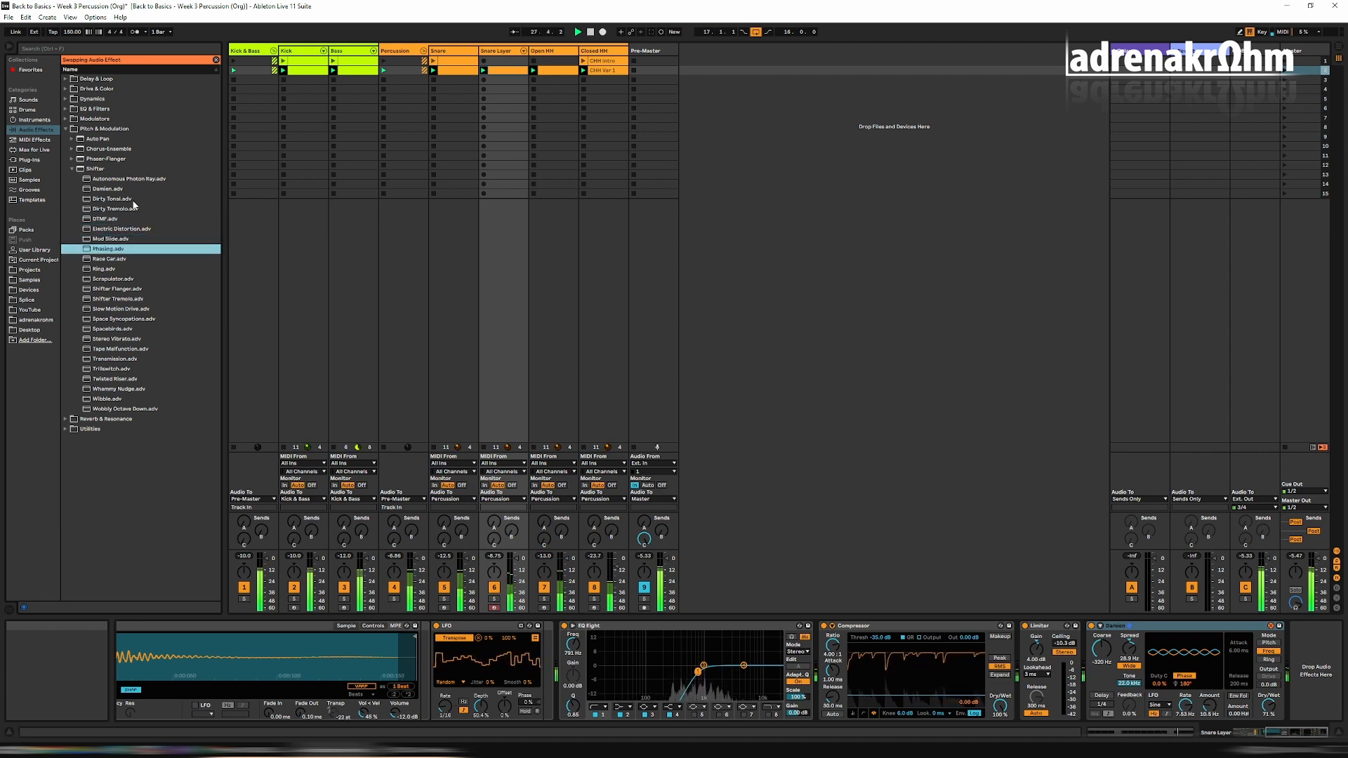
click(120, 320)
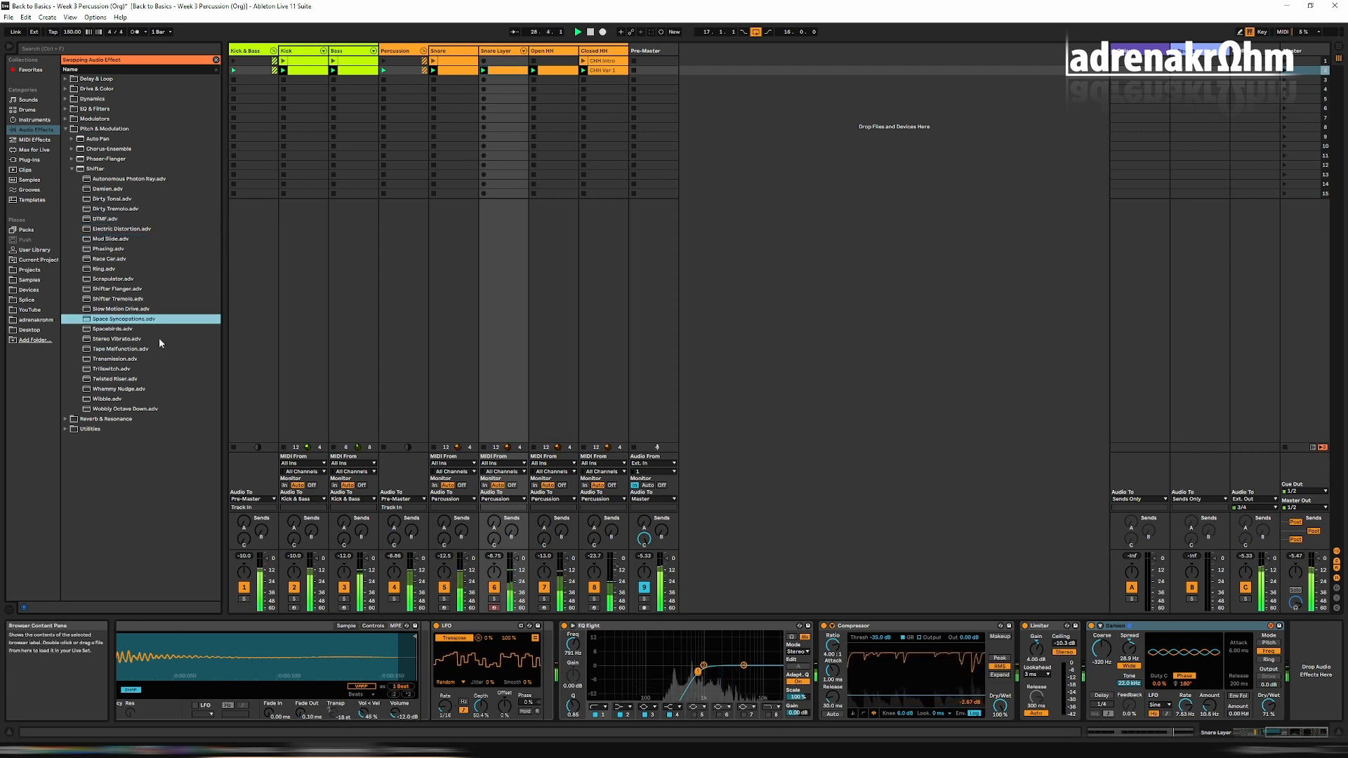
click(122, 350)
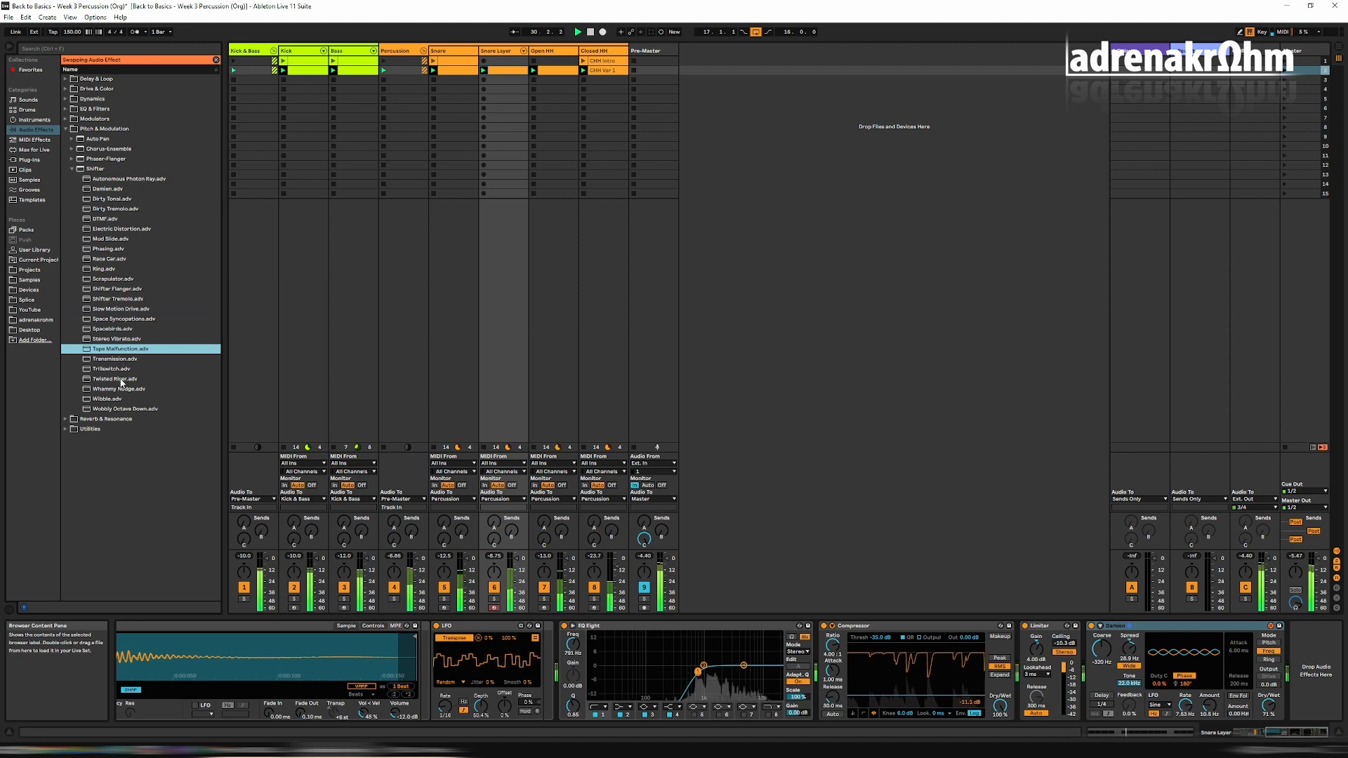
click(120, 379)
click(104, 399)
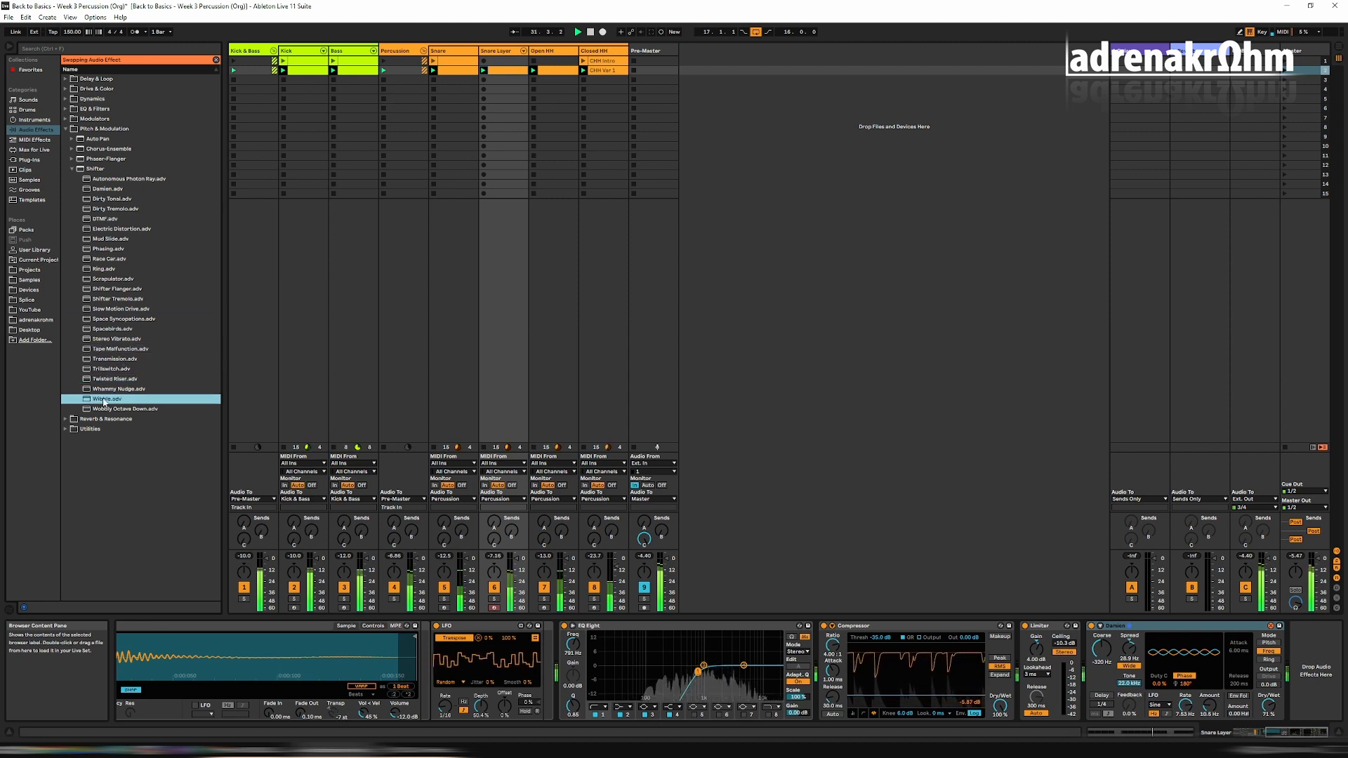
click(216, 60)
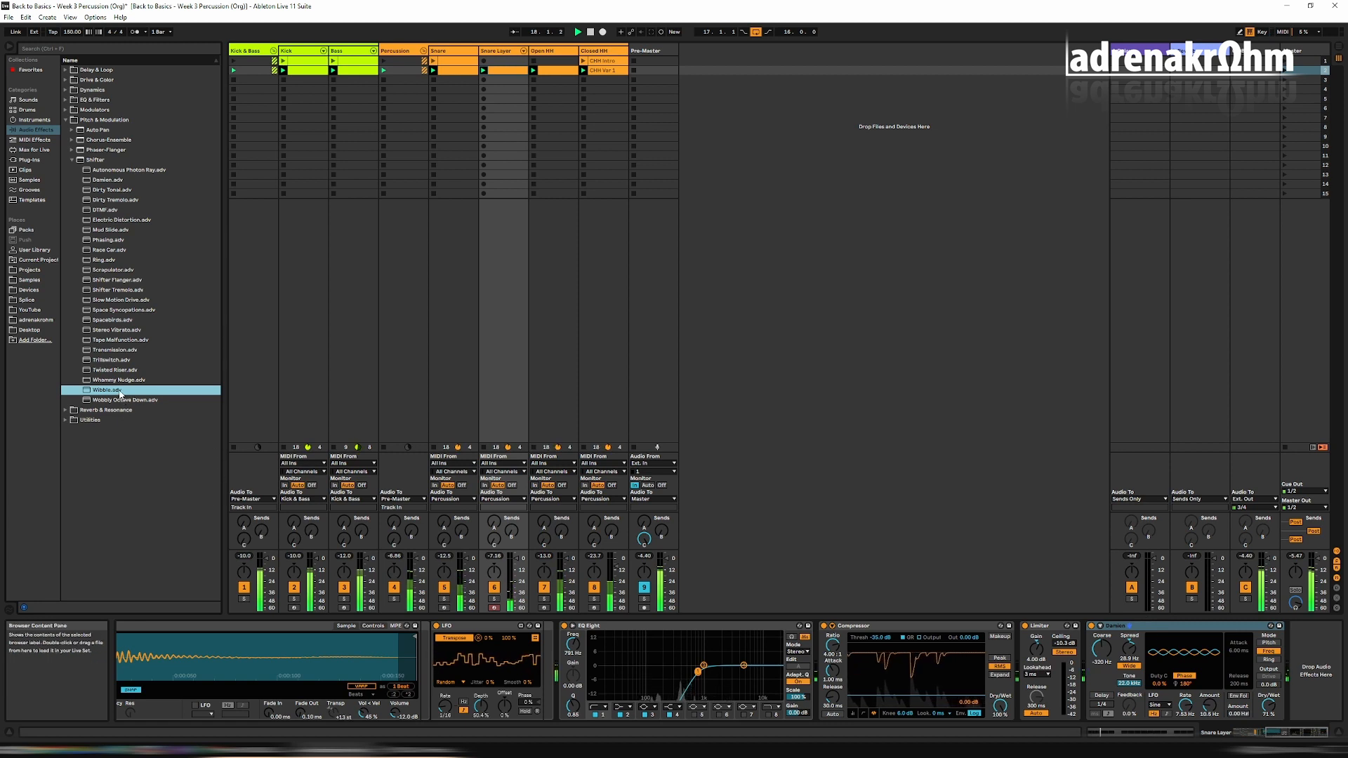
Load the Wibble preset into the Snare Layer's Shifter and look over the track's device chain.
drag(1184, 628, 1186, 622)
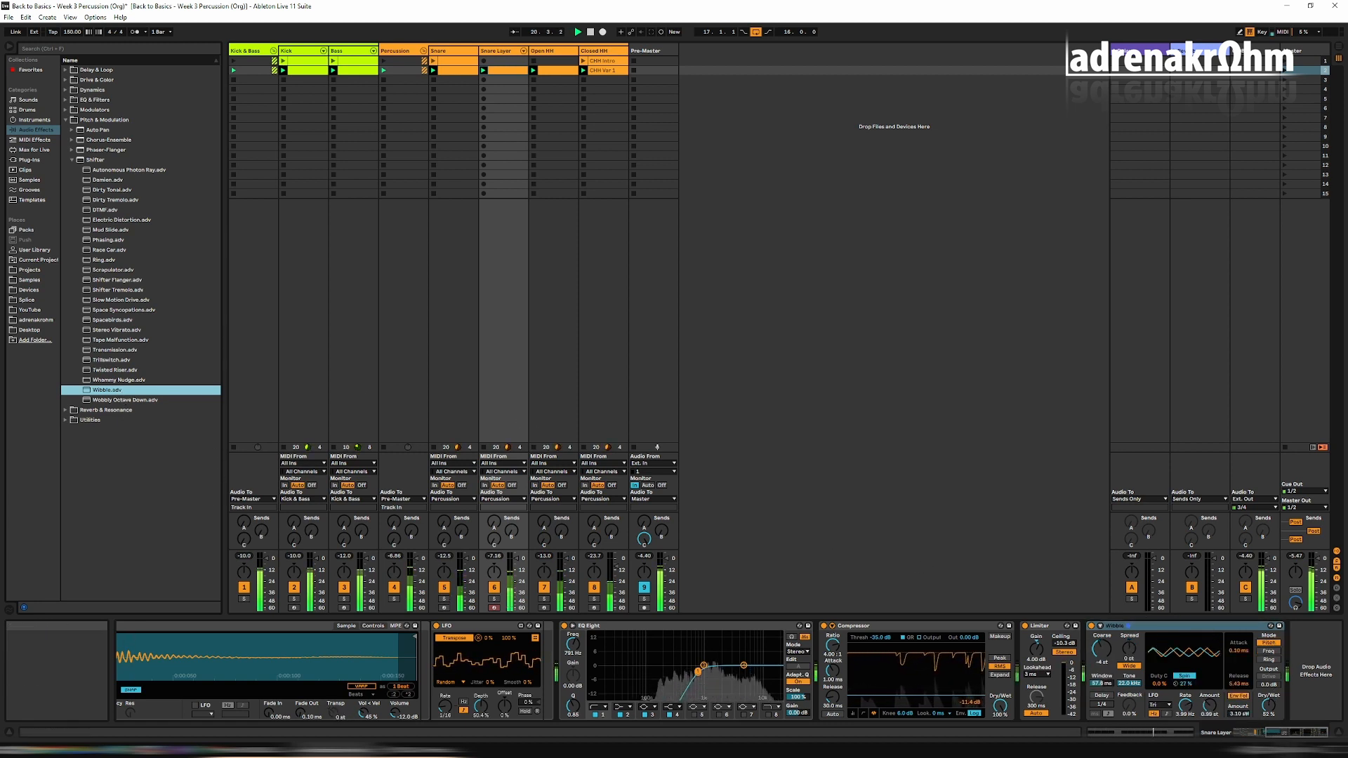
click(1236, 734)
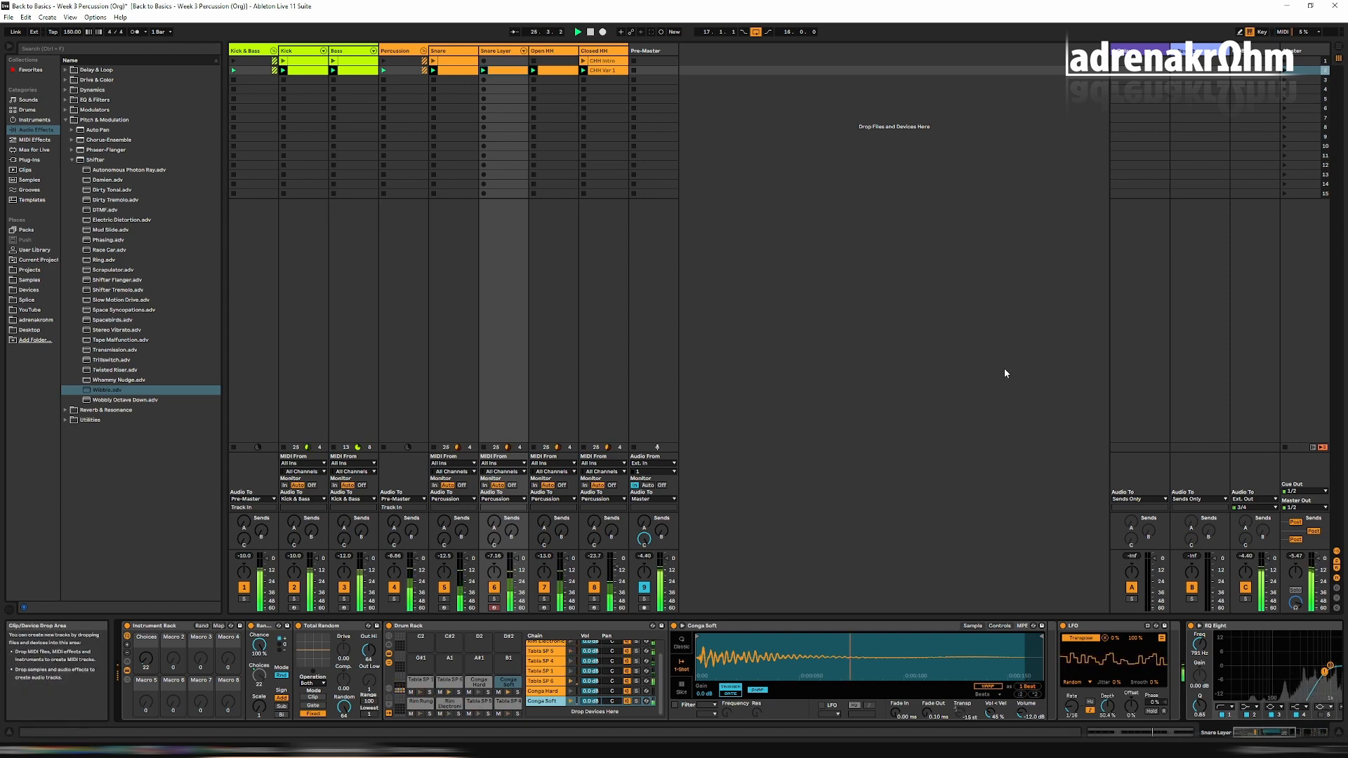
click(1273, 730)
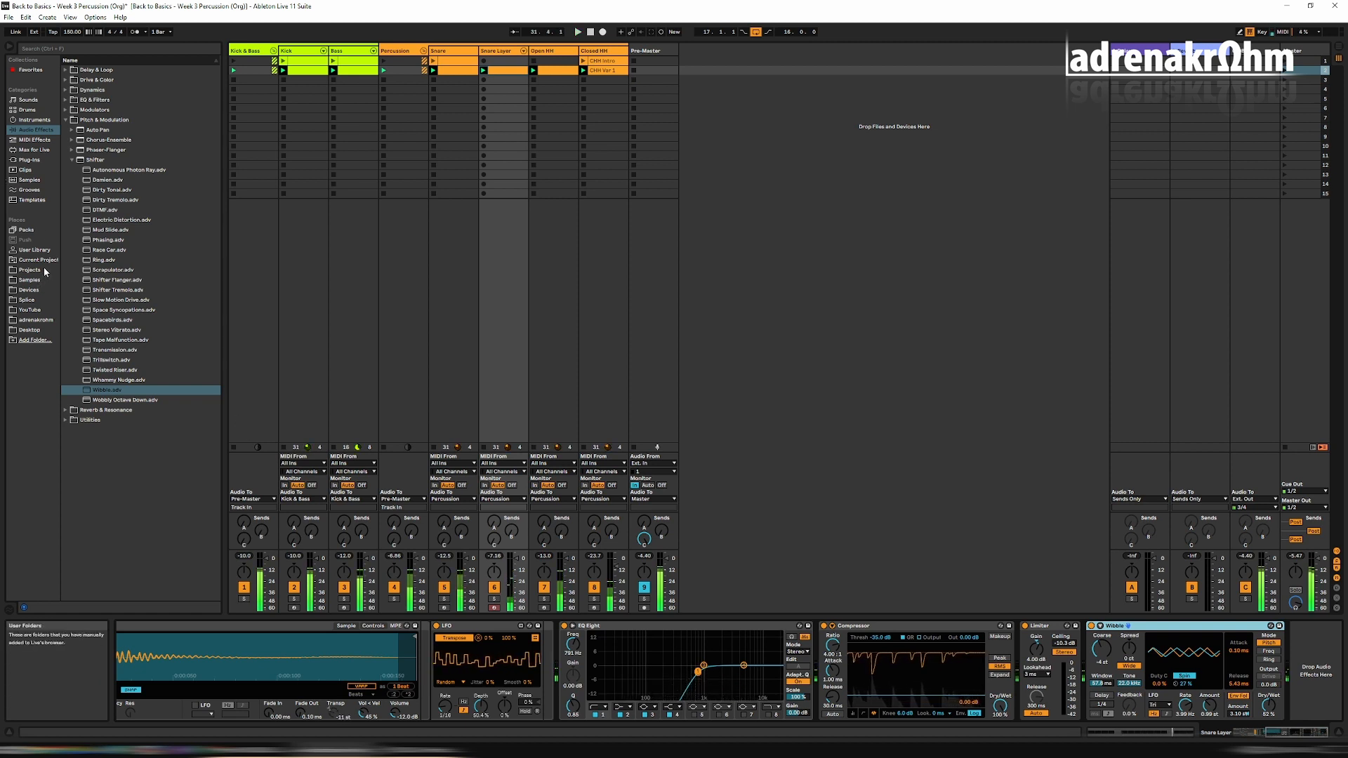
Add the adrenaGlitch rack from the Space presets of Audio Effect Rack to the Snare Layer, before the Compressor.
click(67, 121)
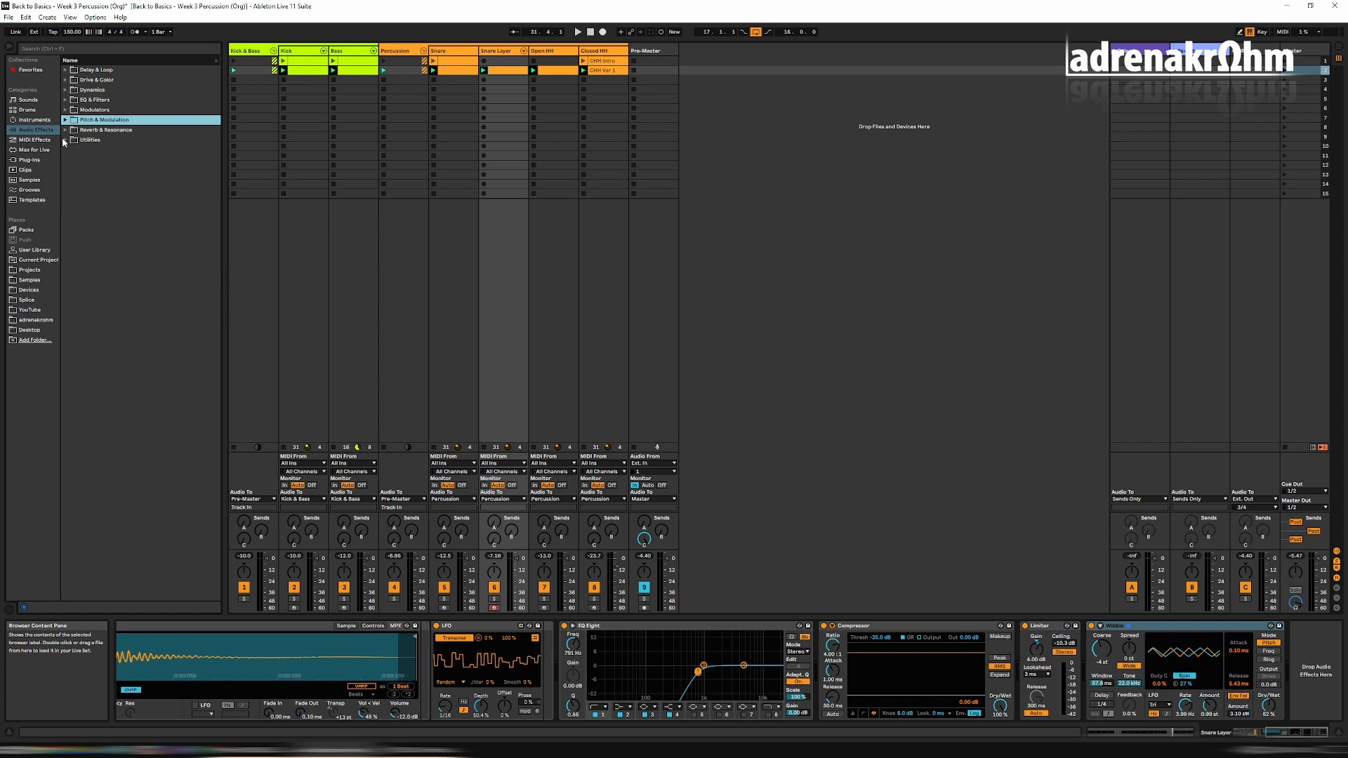
click(65, 141)
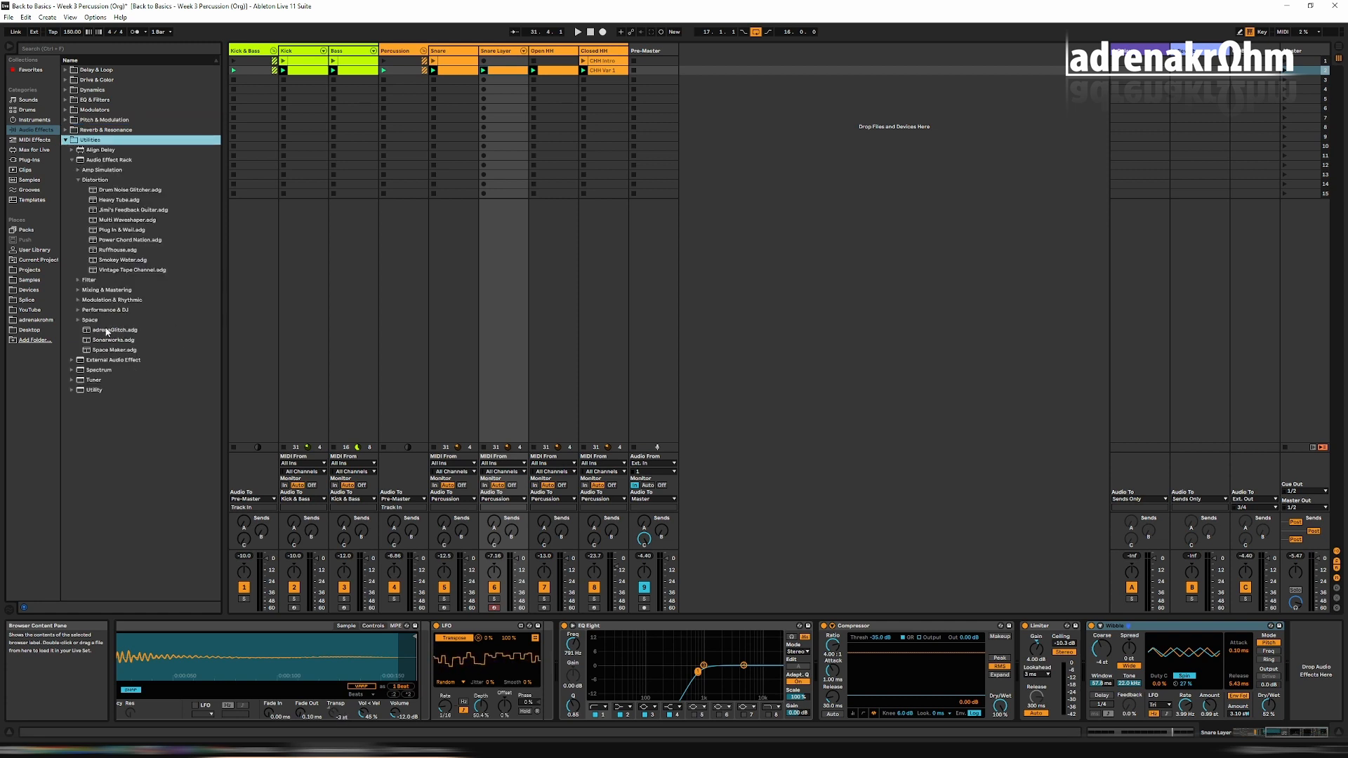
click(107, 330)
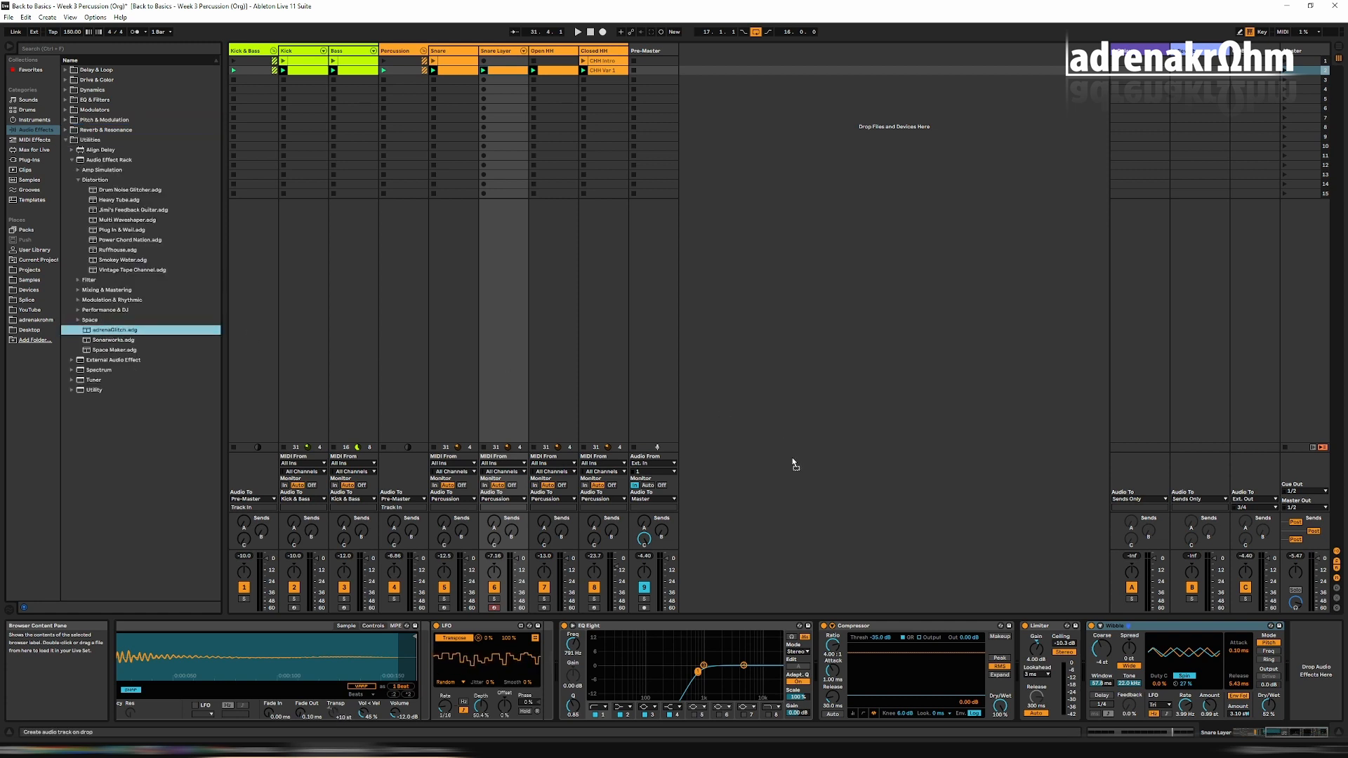
drag(826, 620, 827, 642)
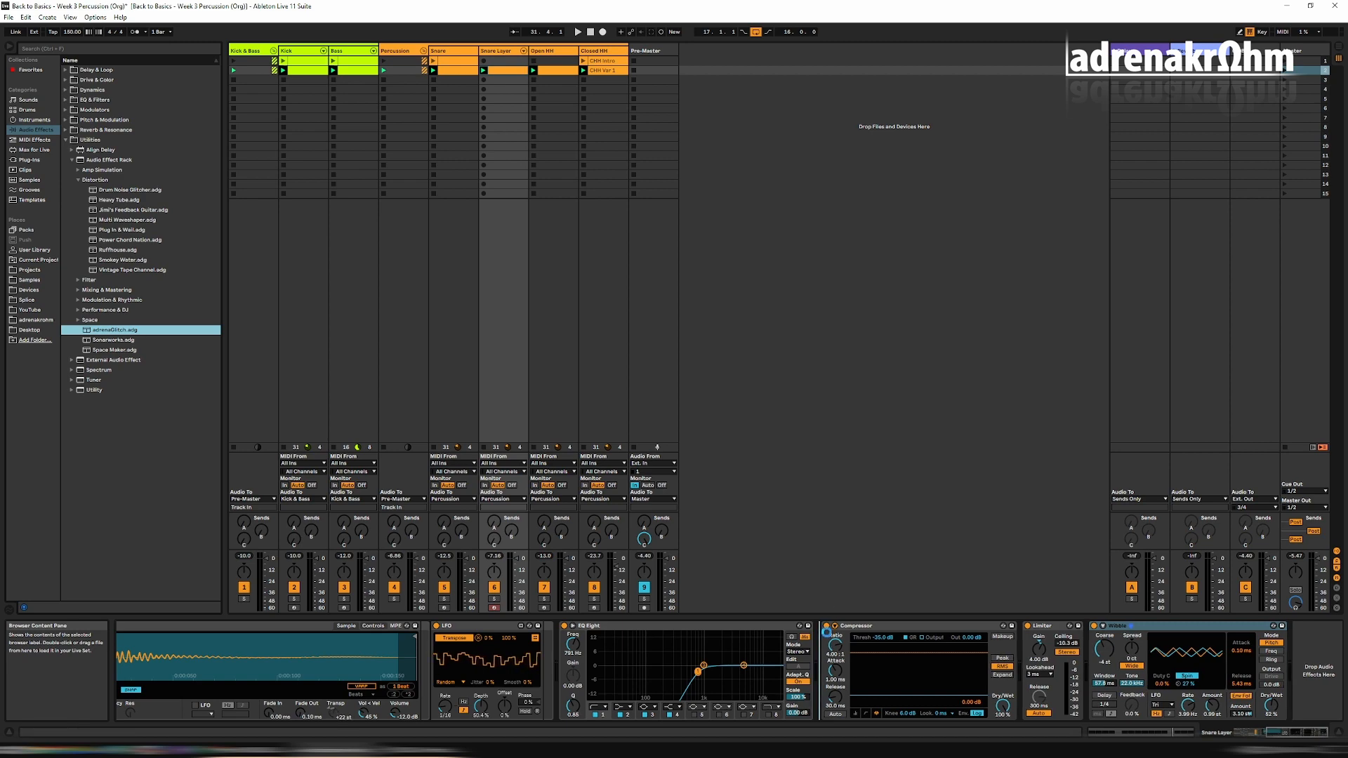
Move the adrenaGlitch rack between the LFO and EQ Eight, play the set, and raise its Glitch macro to 30.7%.
mouse_move(1276, 732)
mouse_down()
mouse_move(1241, 732)
mouse_move(1243, 717)
mouse_move(1270, 735)
mouse_up()
drag(974, 625, 686, 640)
key(space)
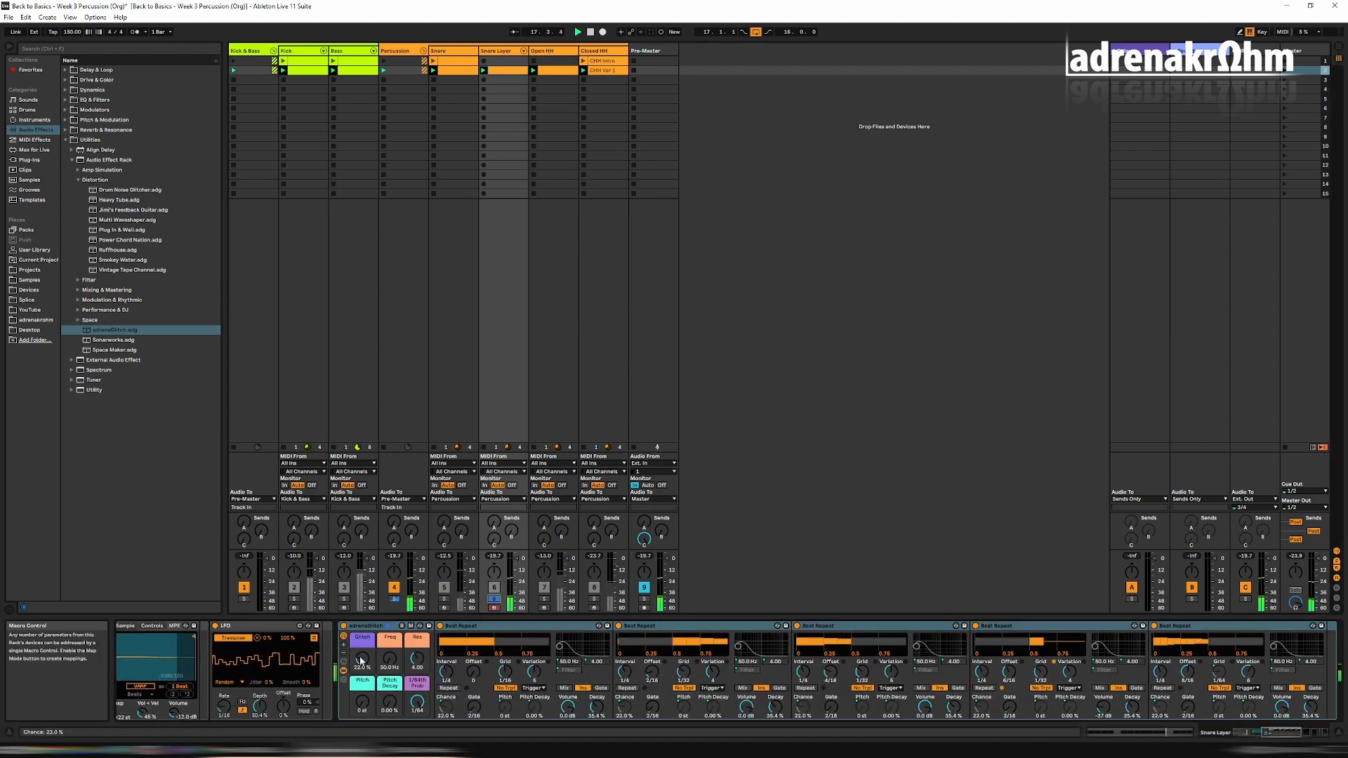
drag(360, 660, 360, 654)
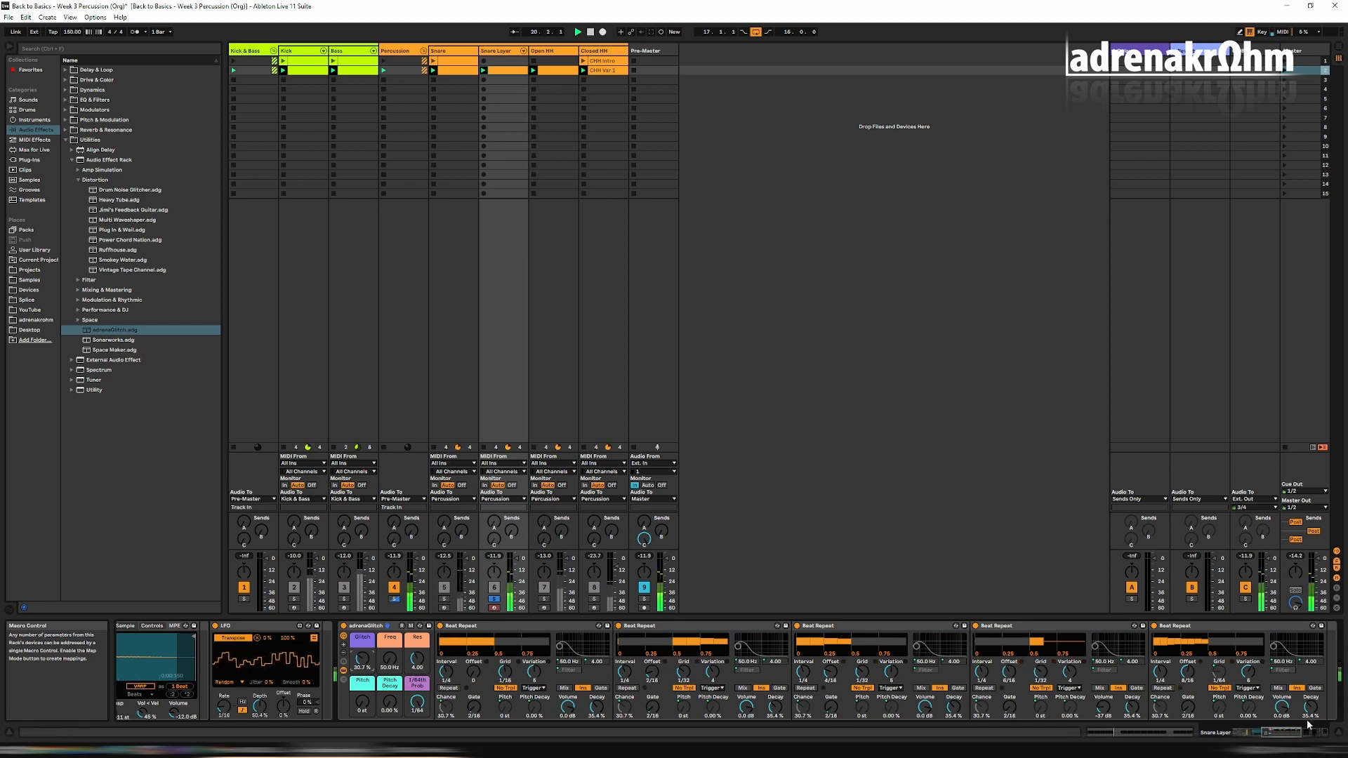
Search the audio effects for "lfo" and insert a second LFO between the first LFO and the adrenaGlitch rack.
click(81, 49)
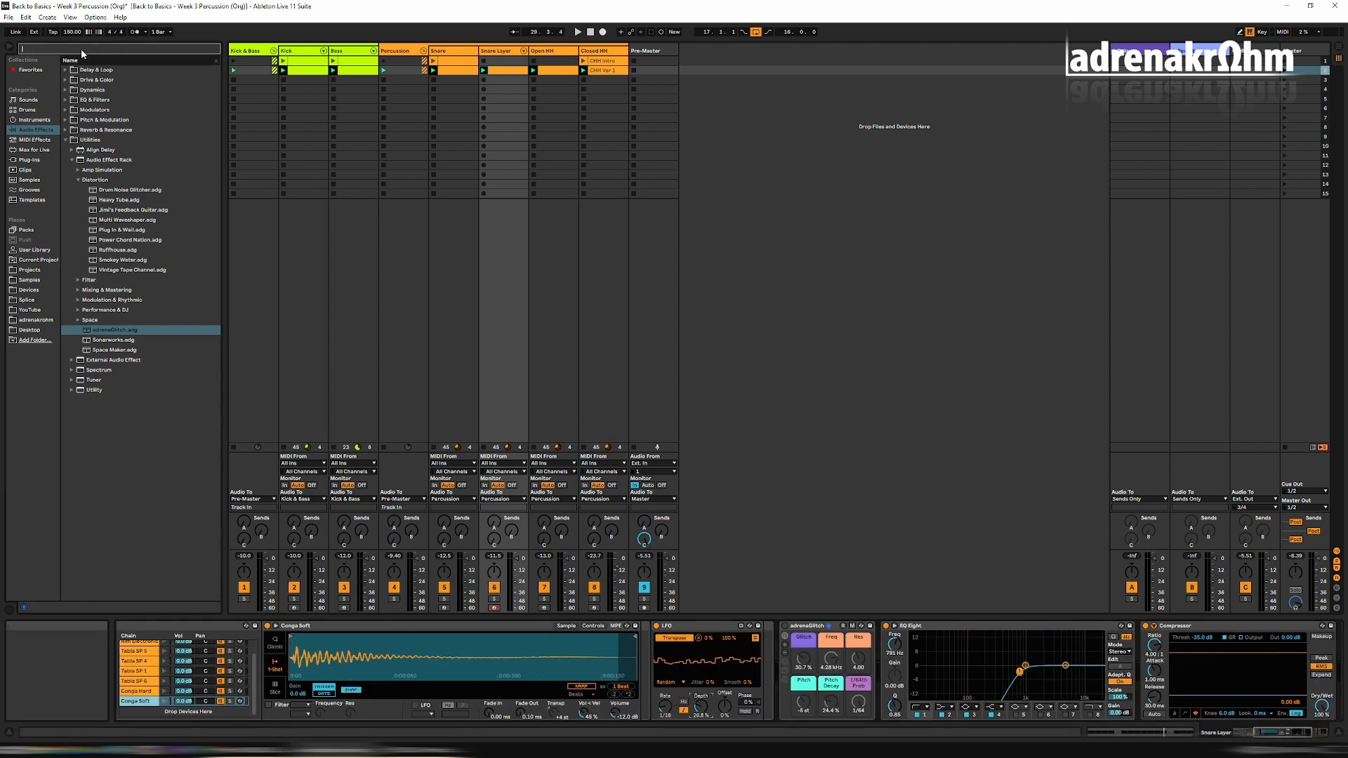
text(lfo)
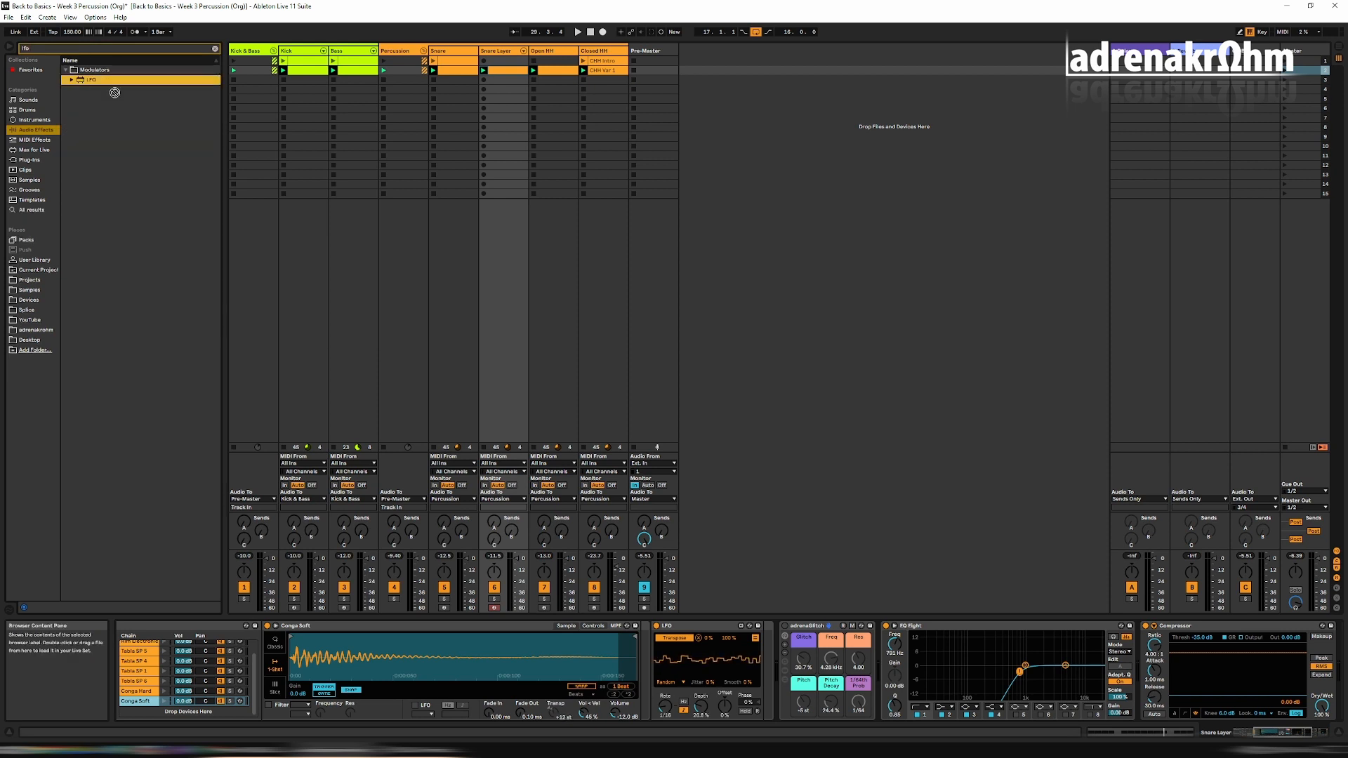
drag(89, 79, 766, 651)
Map the second LFO to the pan of the Drum Rack chains down to Conga Soft and start playback.
scroll(184, 654, up, 1)
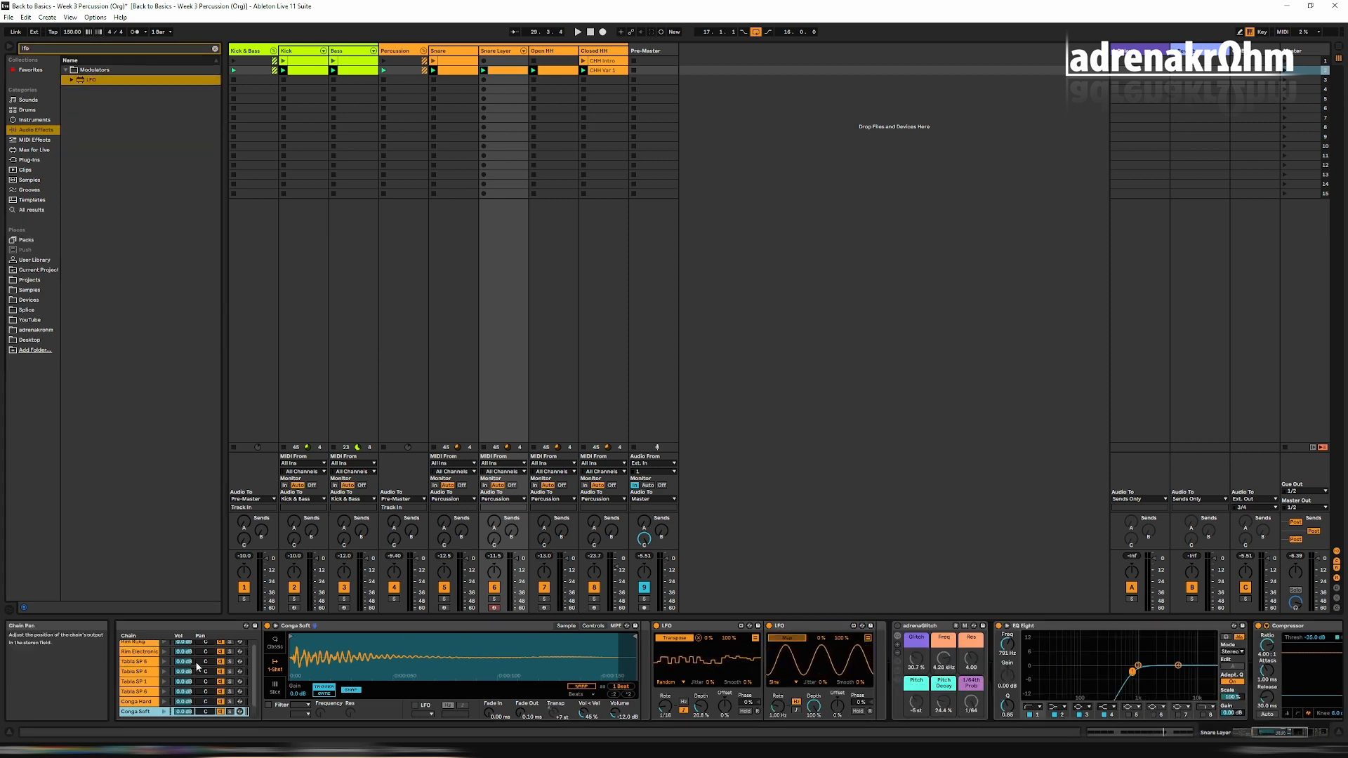
click(205, 644)
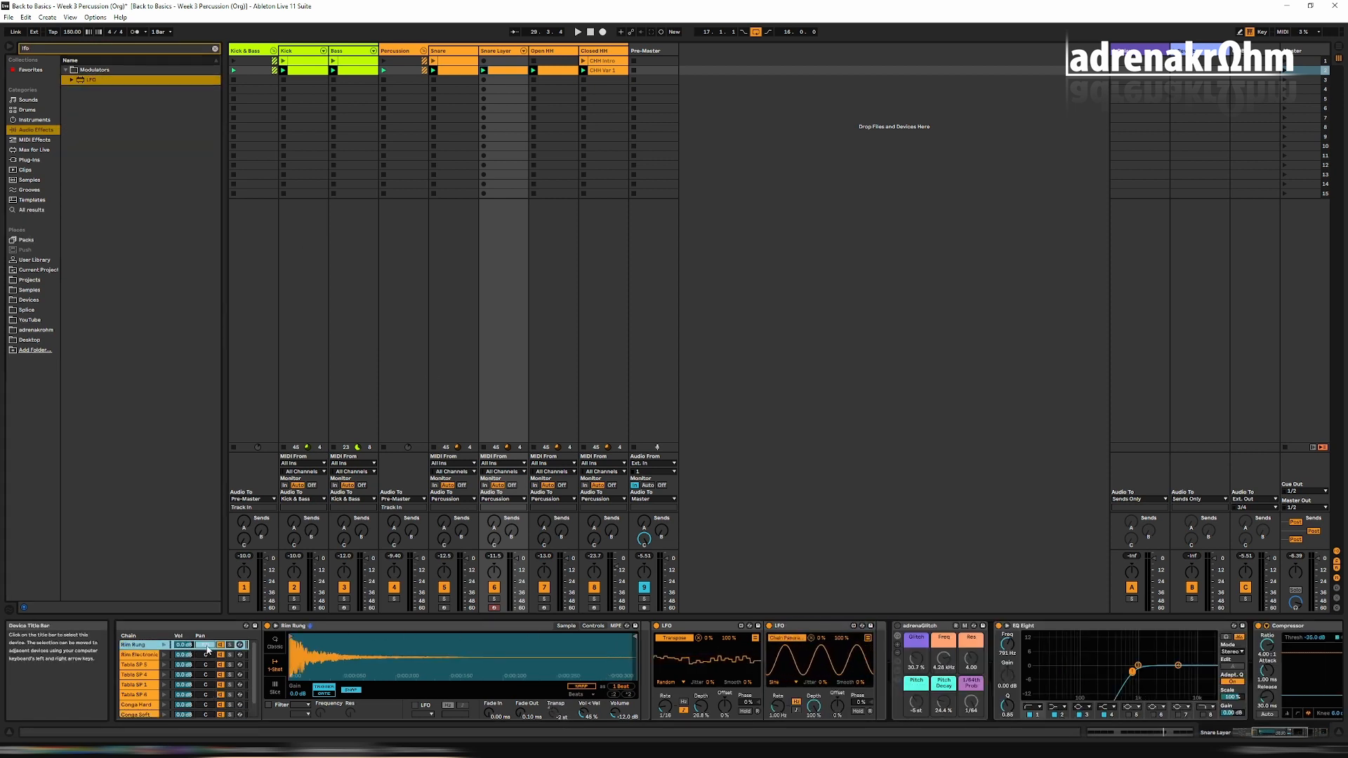
click(868, 637)
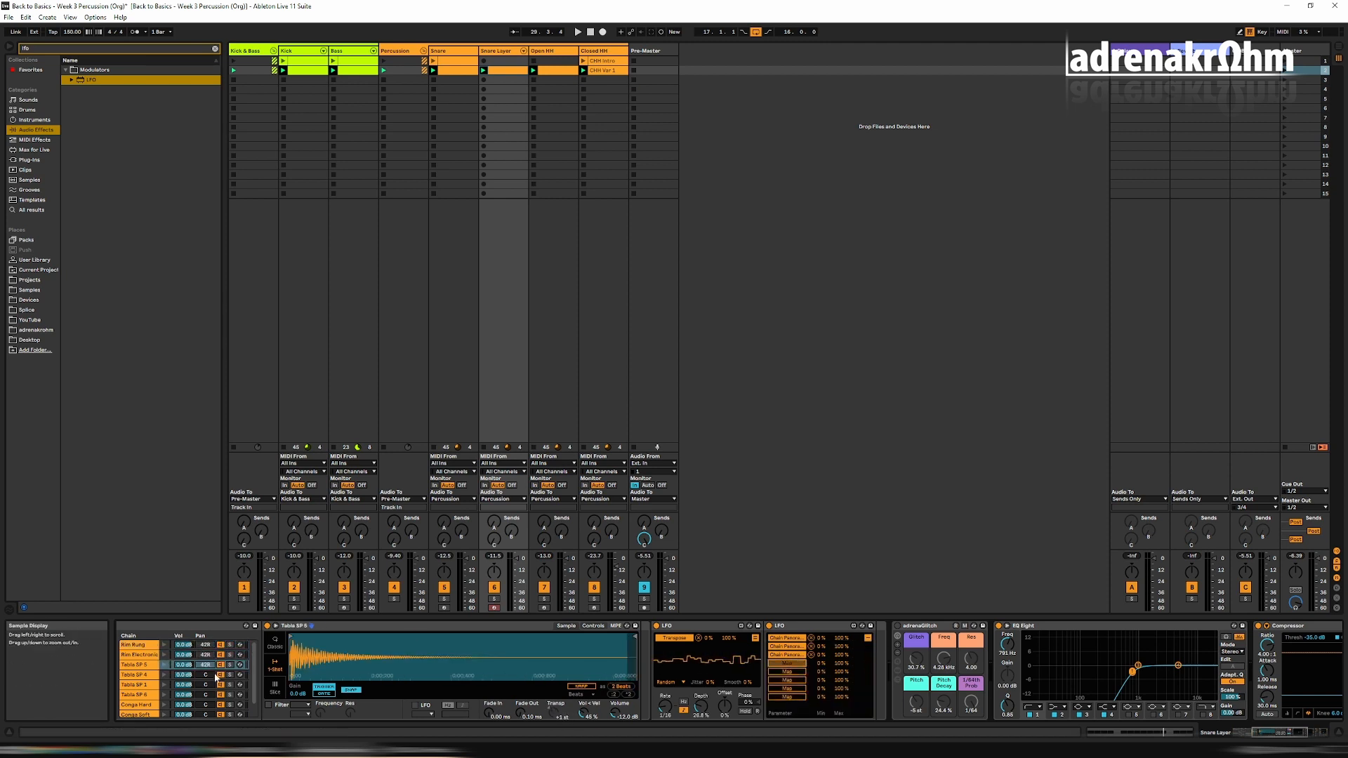
key(space)
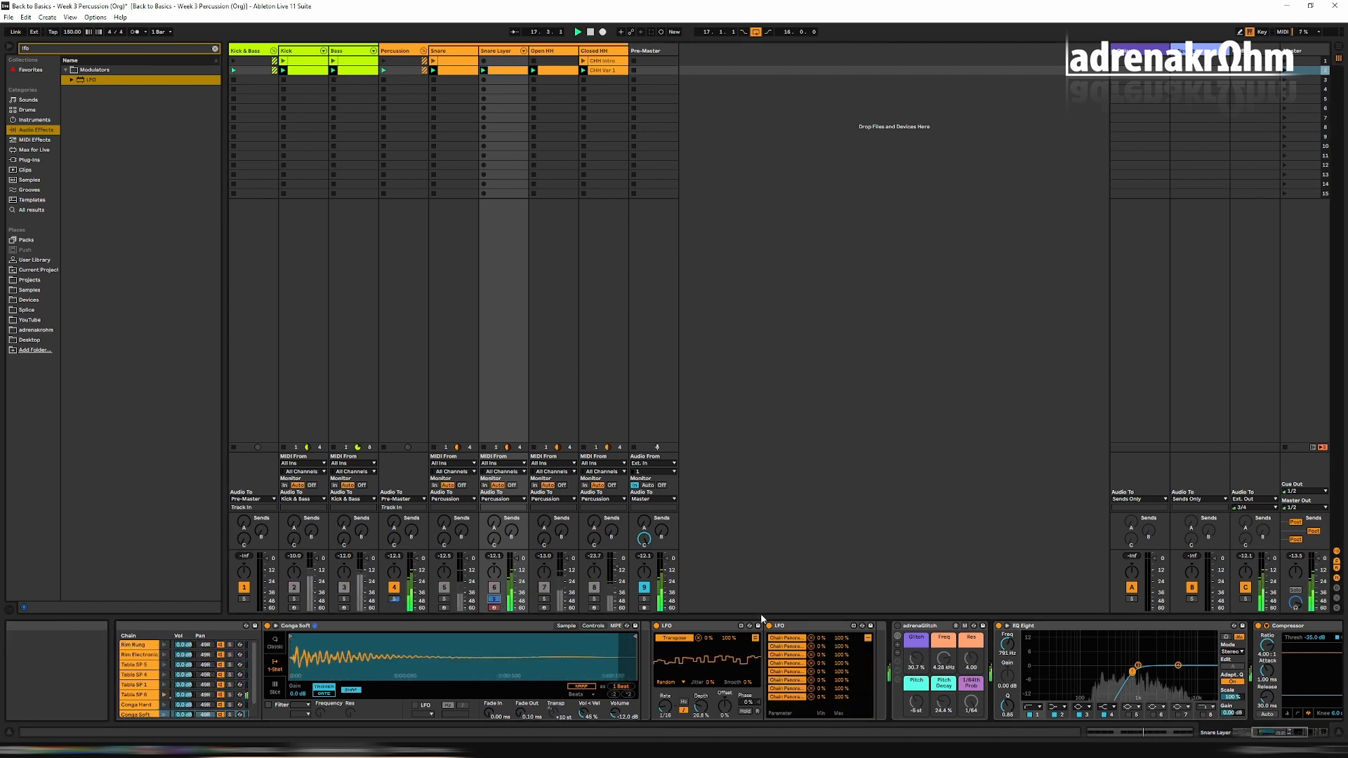
click(867, 638)
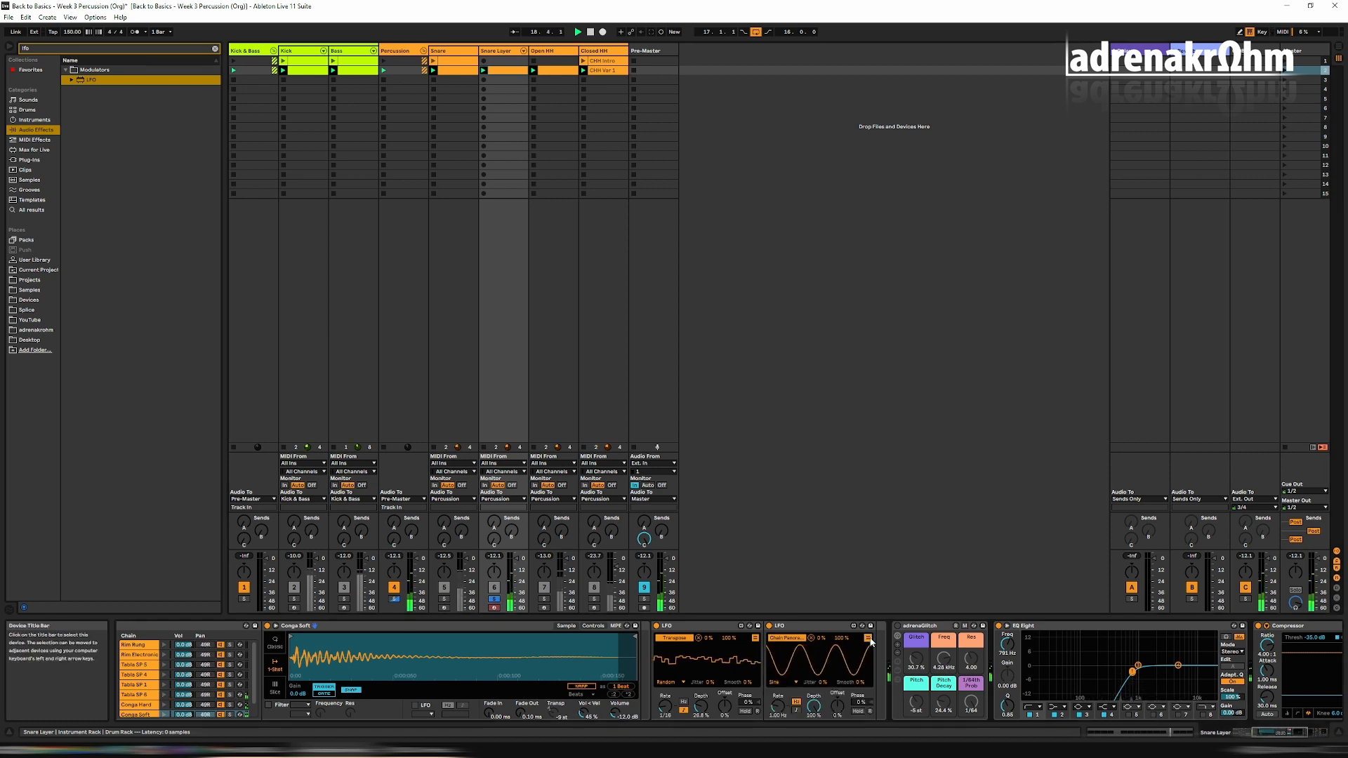
Set the second LFO's waveform to Random, sync its rate to tempo, and adjust the Rate.
click(778, 681)
click(779, 733)
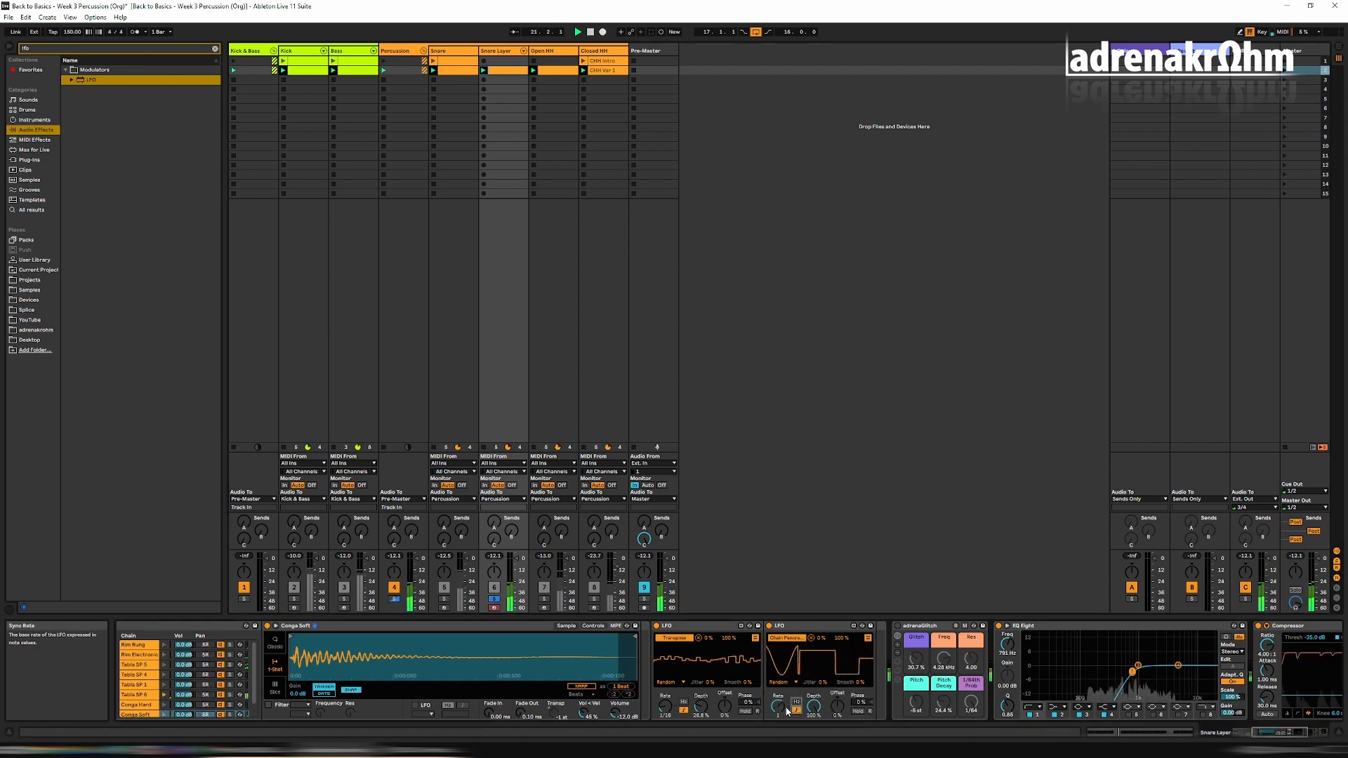
click(796, 710)
drag(778, 706, 813, 733)
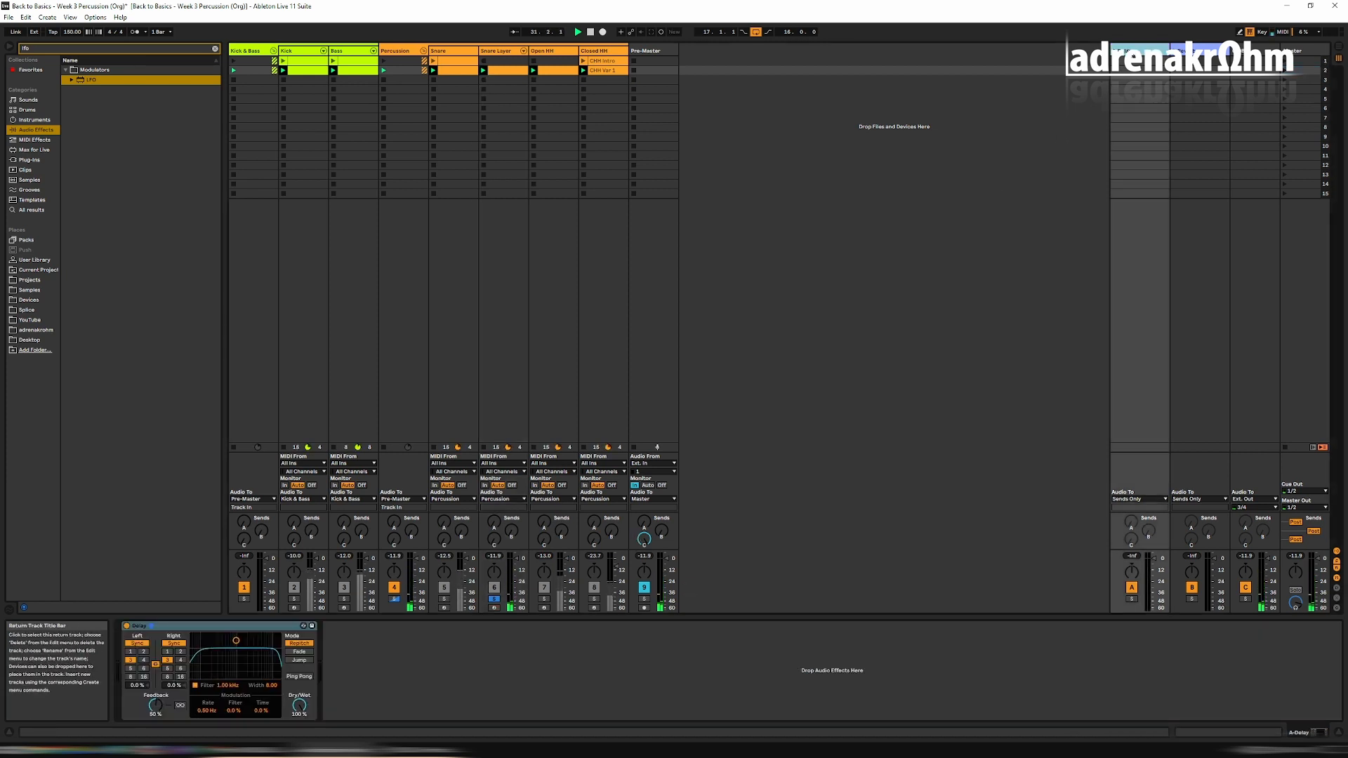
Clear the browser search and delete the Delay device from return track A.
click(339, 527)
click(254, 626)
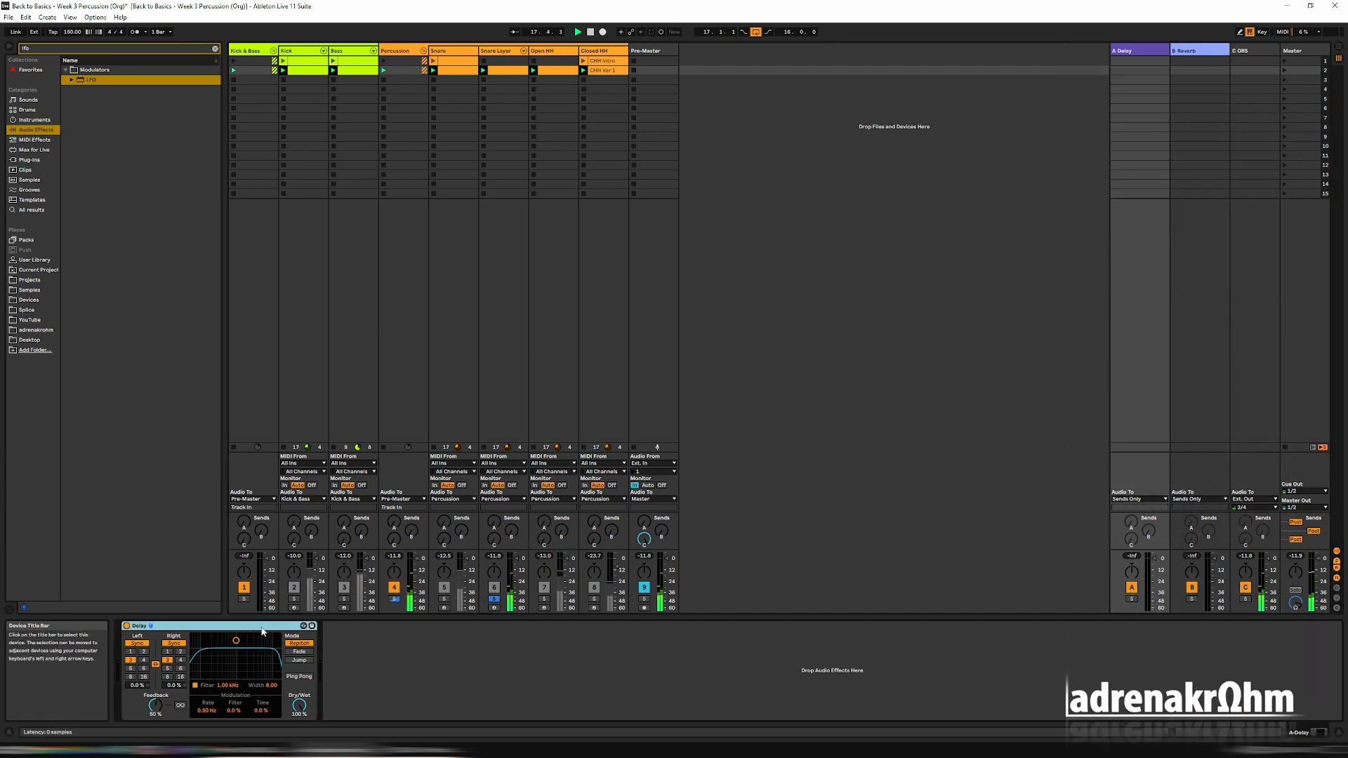
click(215, 48)
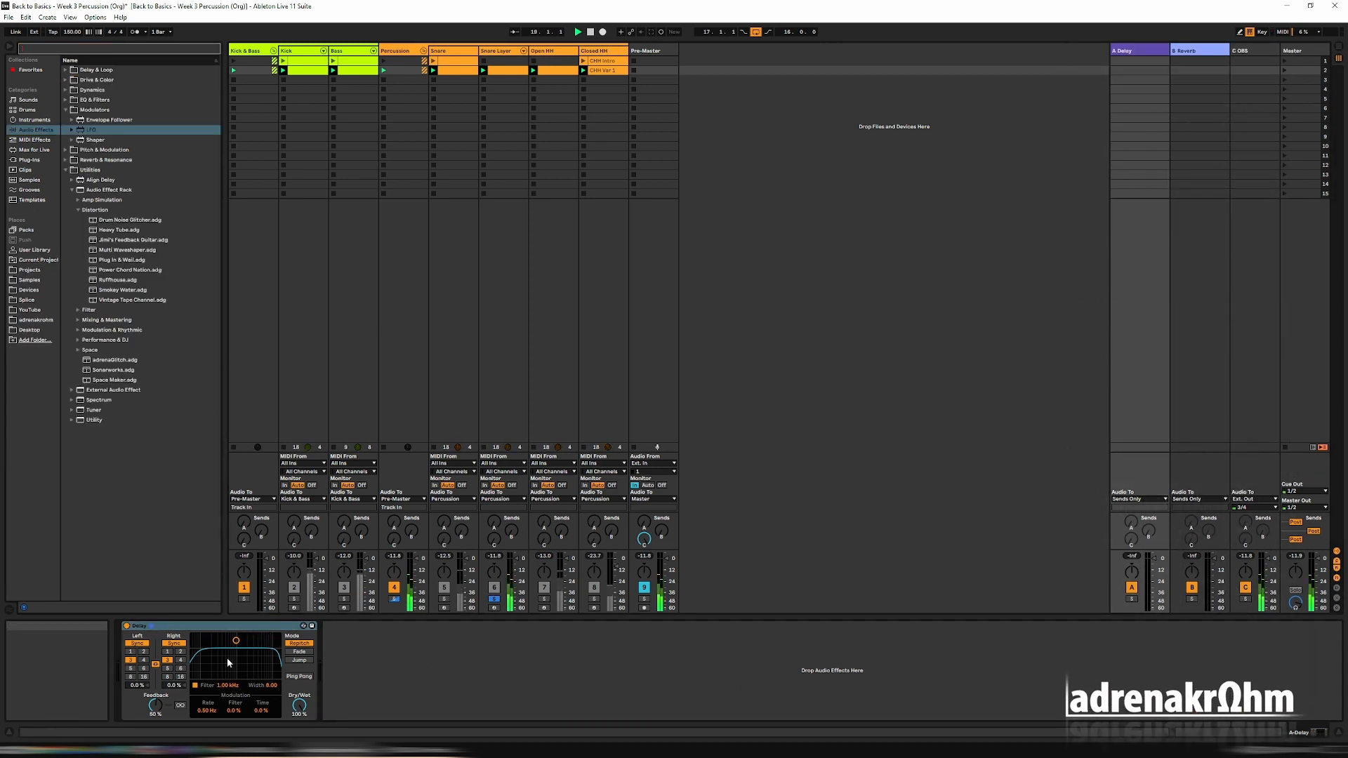
key(Delete)
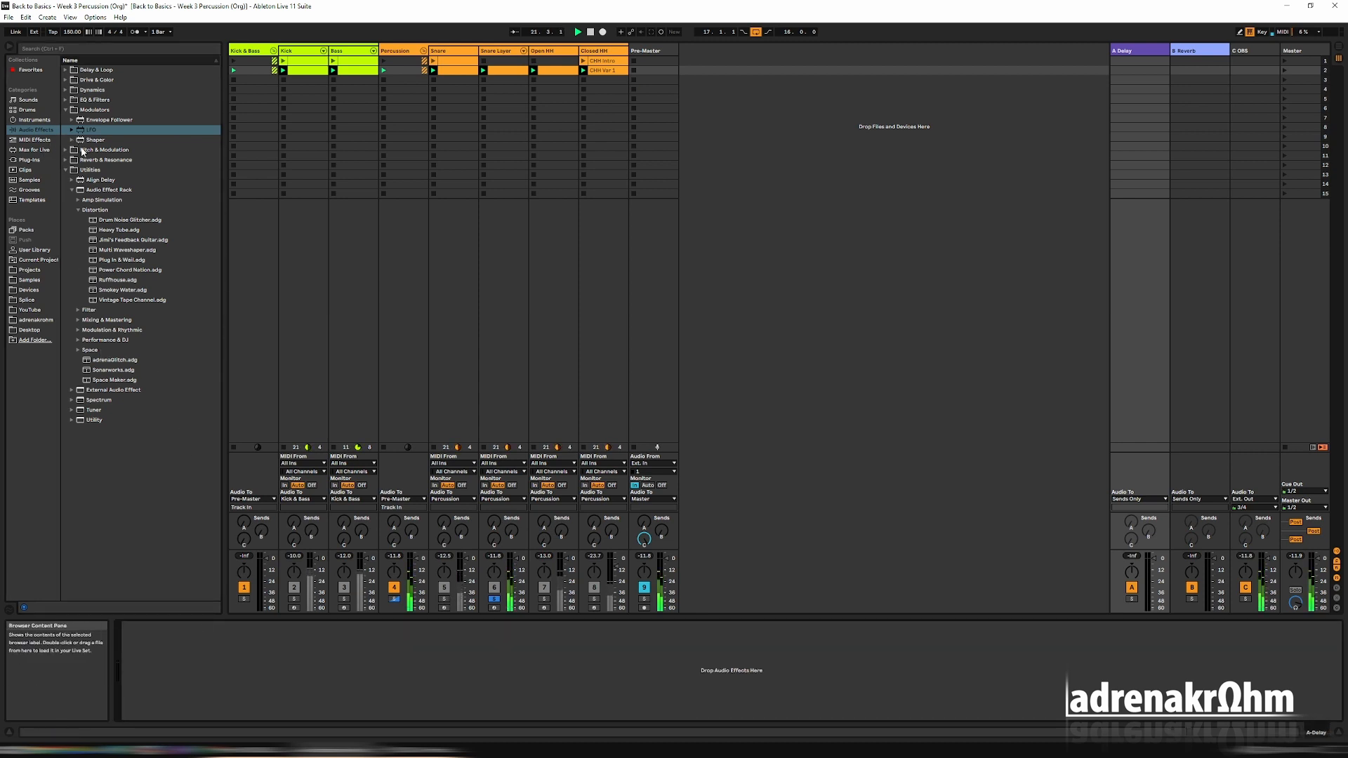
Load Echo from Delay & Loop onto return track A and set it to Ping Pong mode.
click(66, 71)
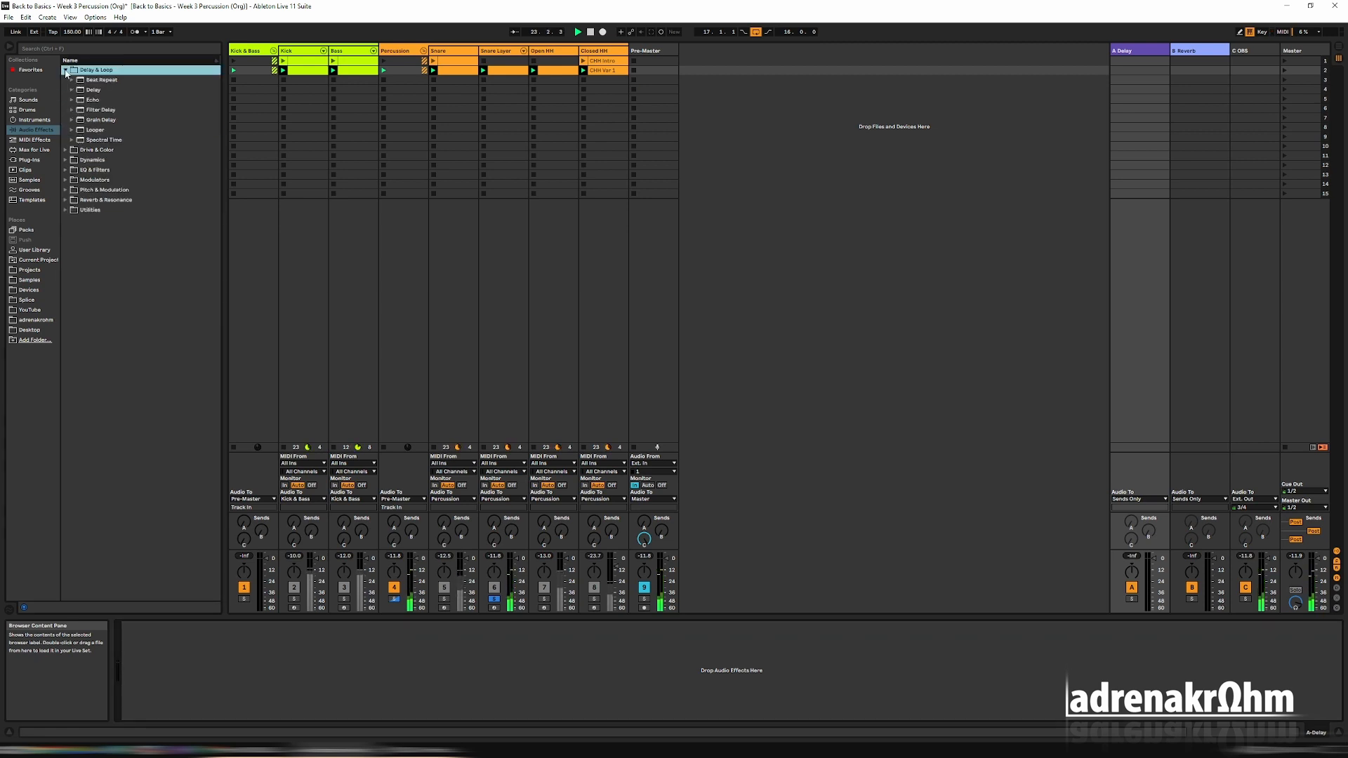
click(98, 100)
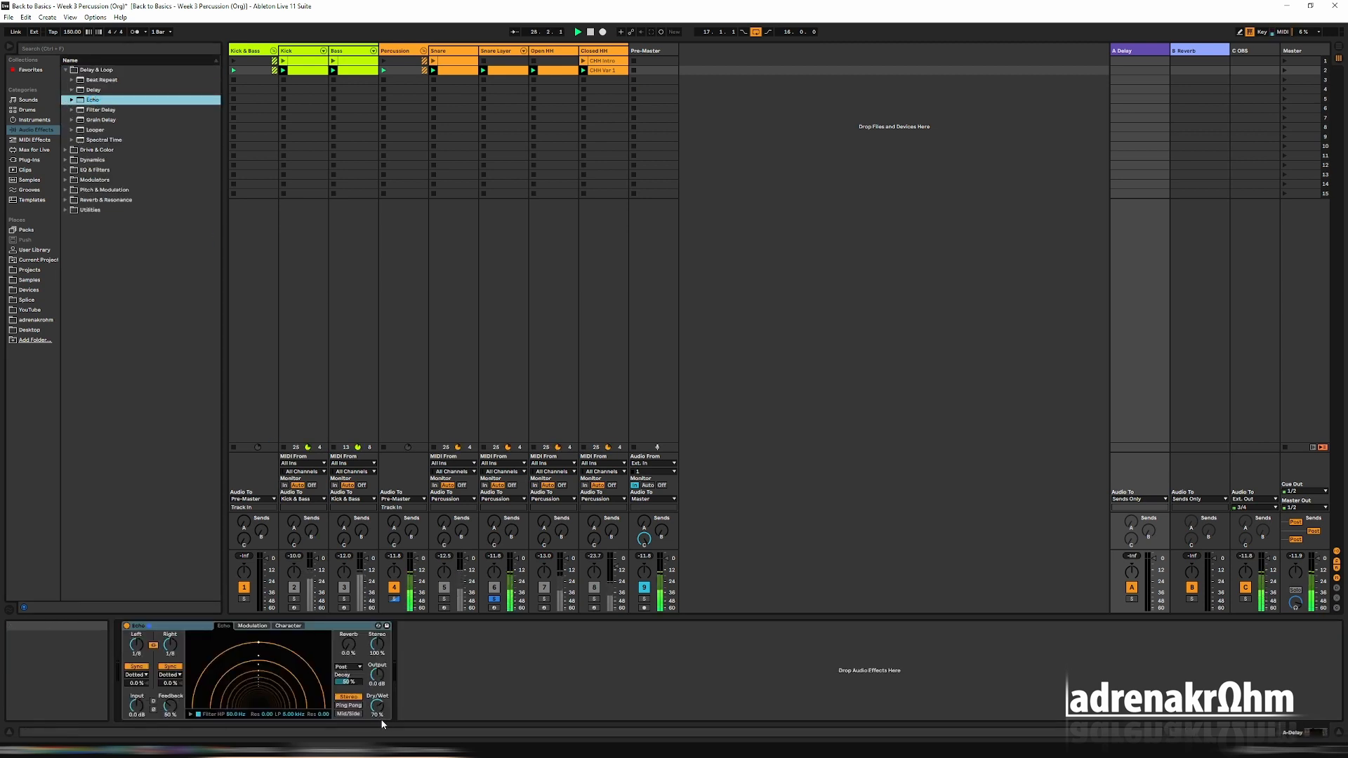
click(350, 705)
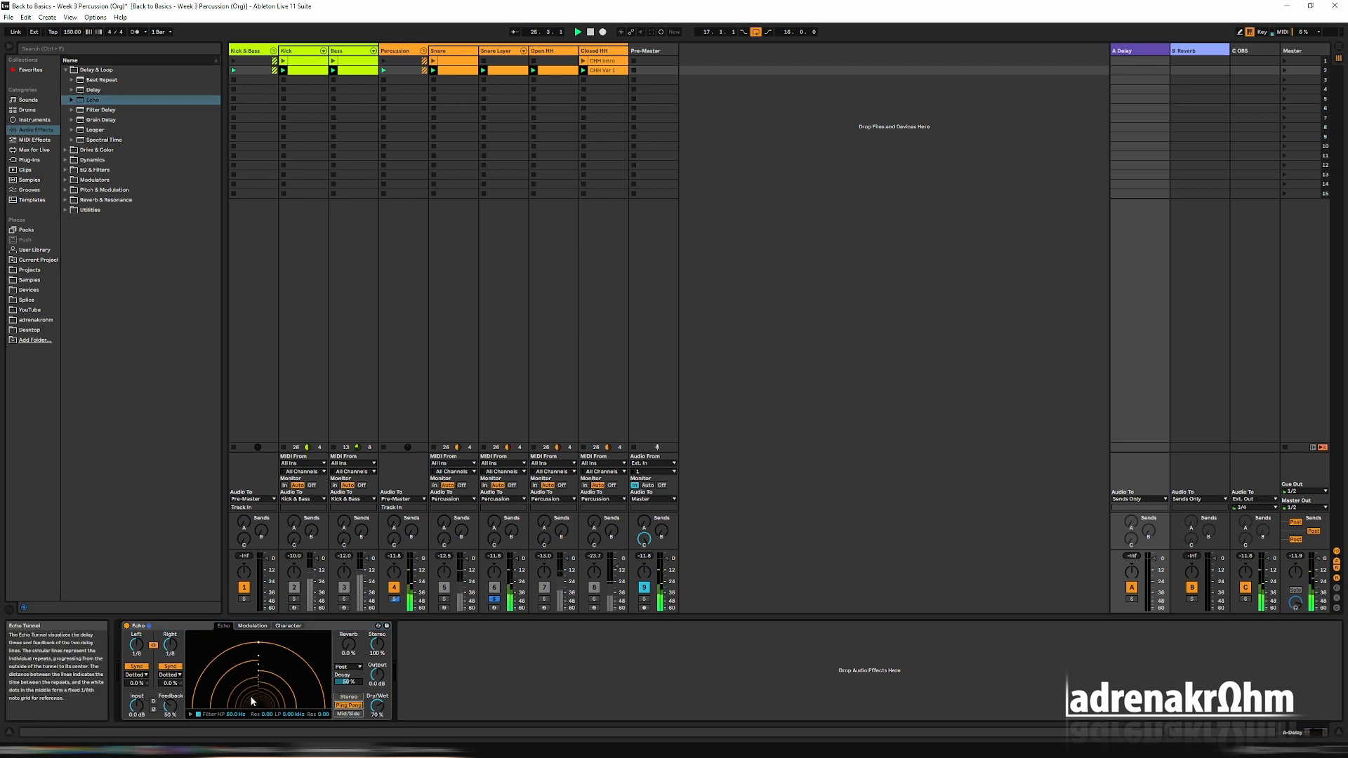
Set Echo's Dry/Wet to 100% on return track A and raise the Snare Layer track's send to the delay return.
drag(377, 707, 377, 674)
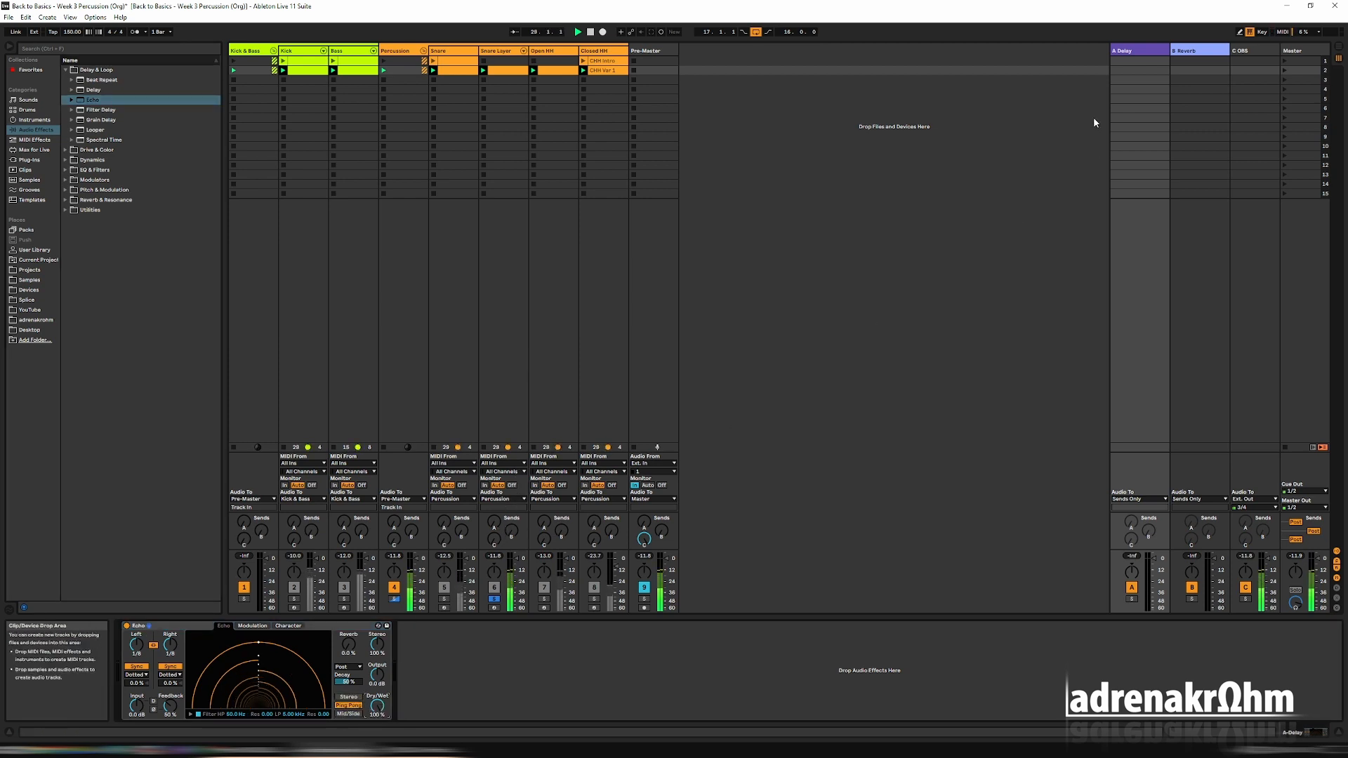
click(1136, 50)
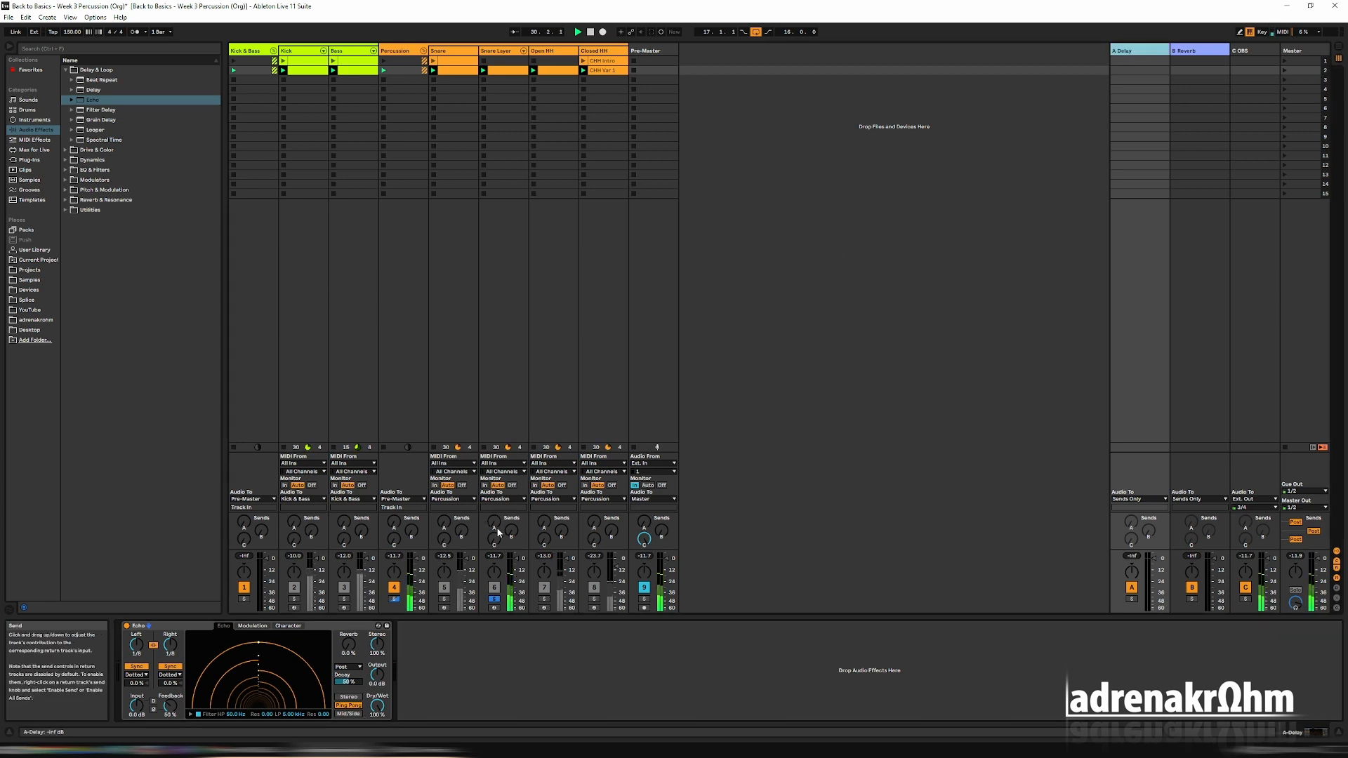
drag(495, 525, 495, 522)
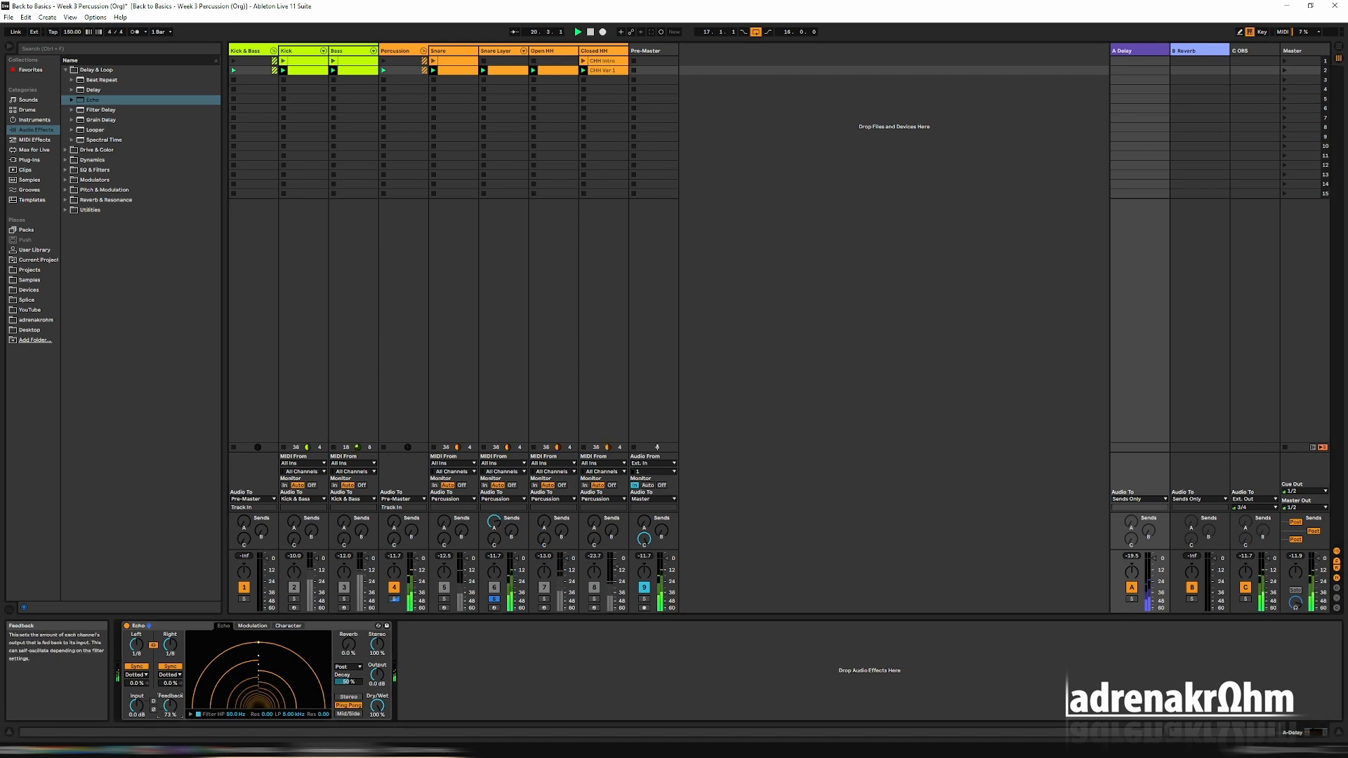
Raise the Snare Layer track's send to the reverb return and fine-tune Echo's Feedback amount.
drag(170, 705, 170, 708)
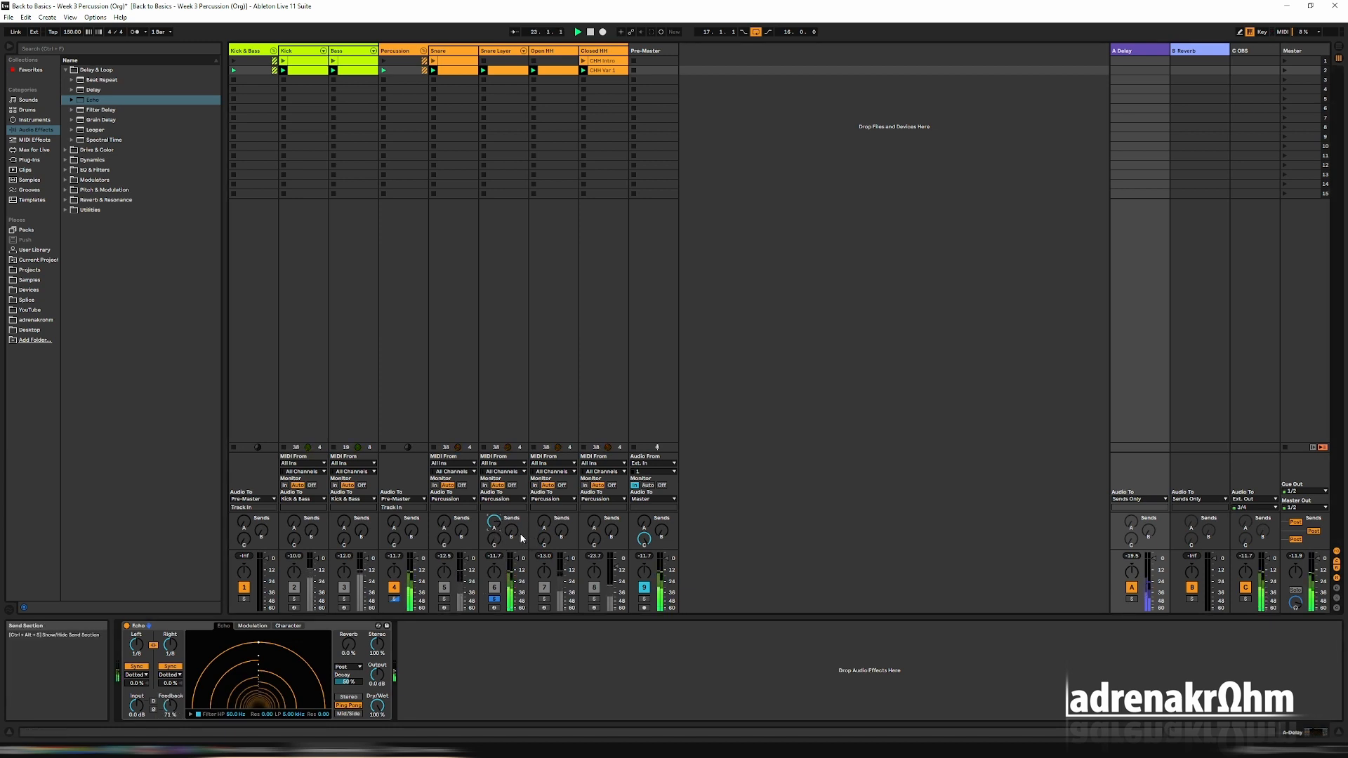
drag(512, 533, 512, 480)
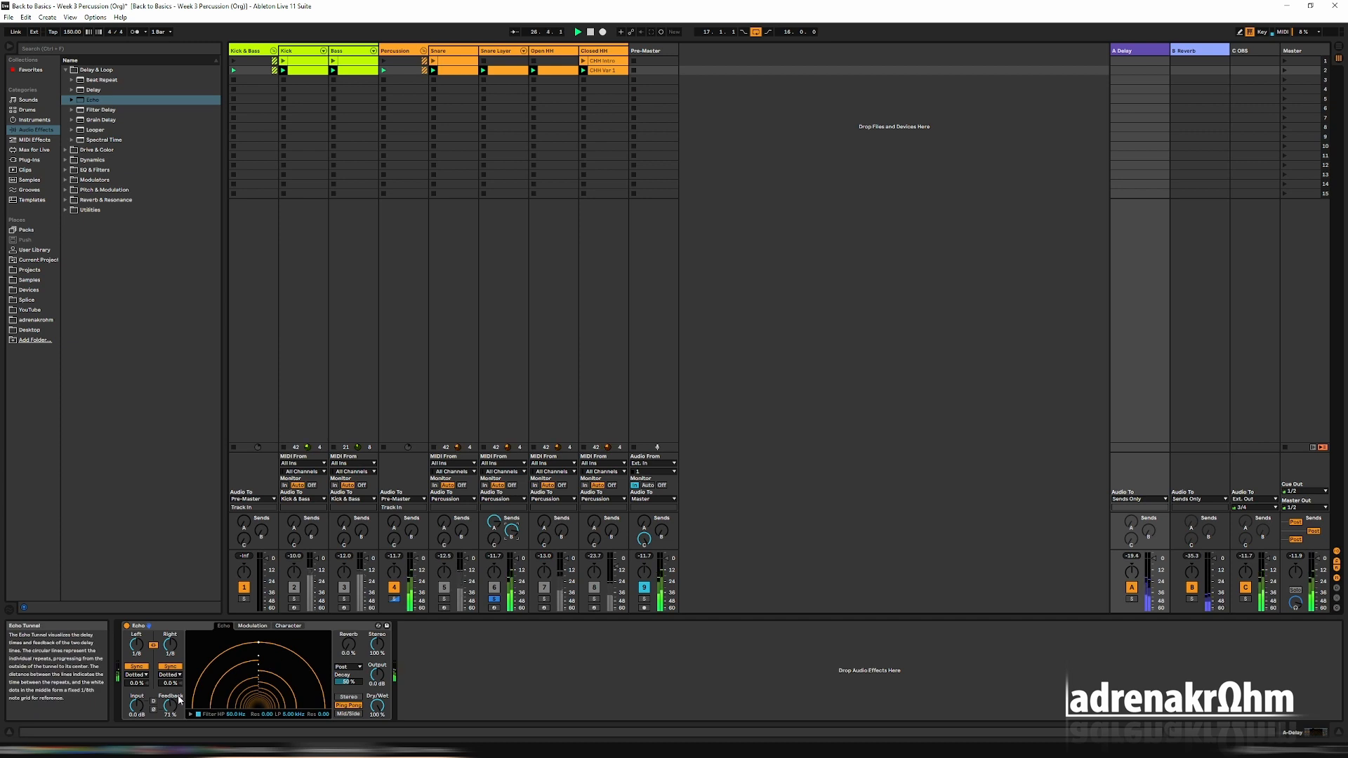
drag(170, 705, 170, 698)
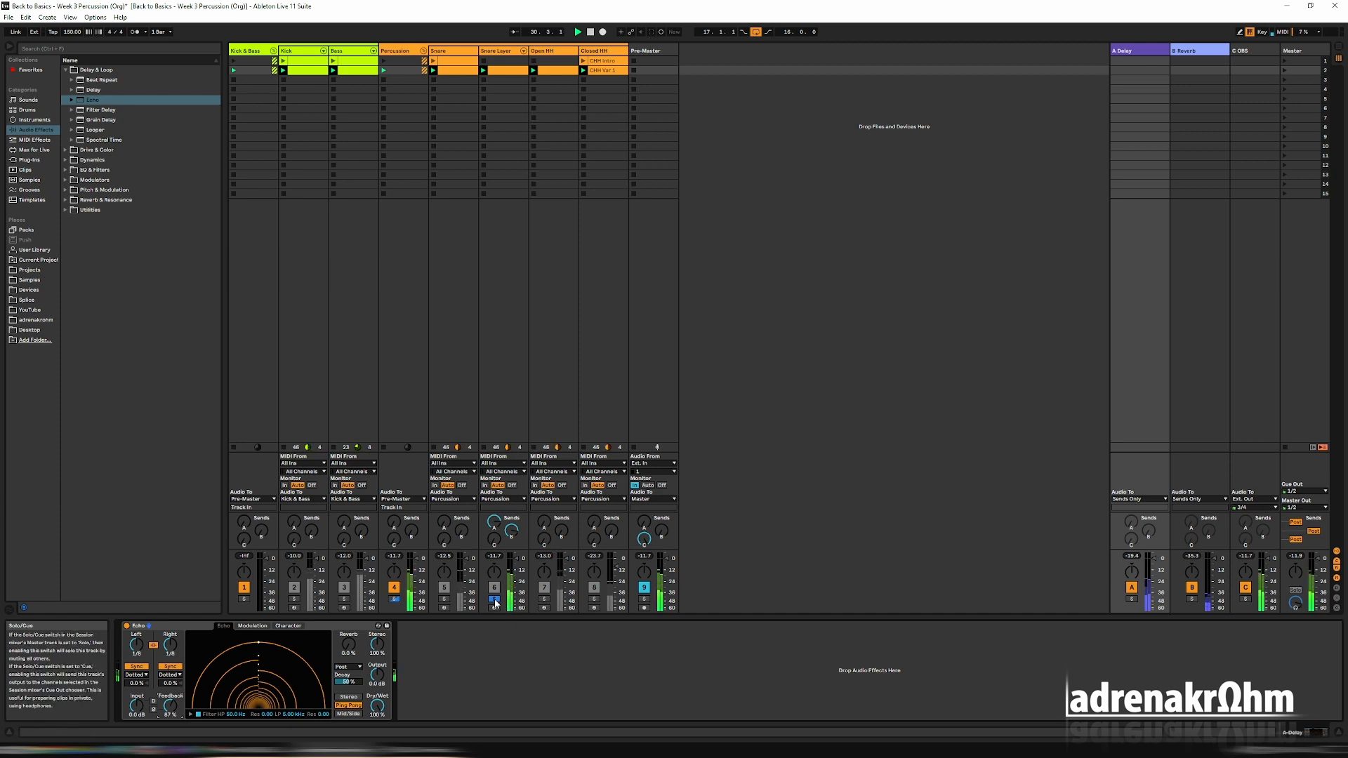
drag(172, 708, 172, 711)
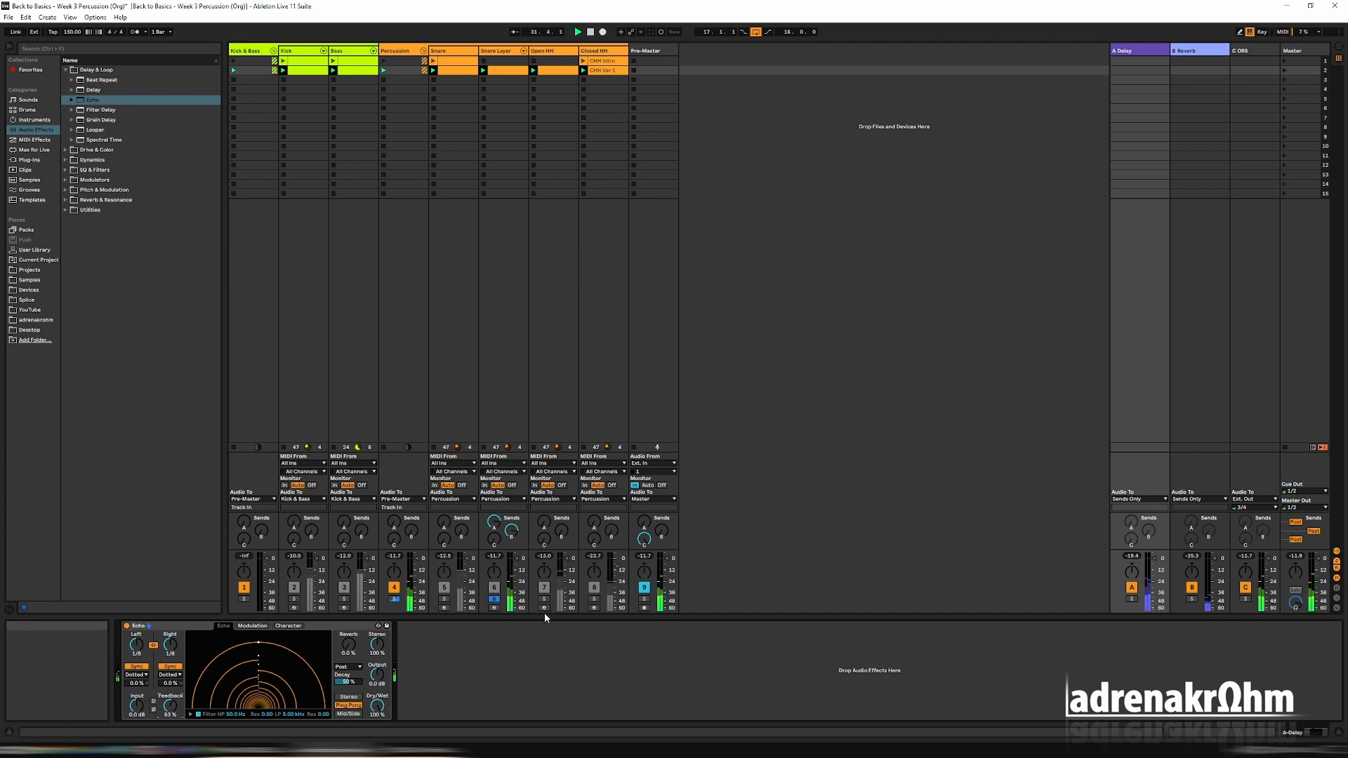
Unsolo the Snare Layer track and route the output of both the Reverb and Delay returns to Pre-Master.
click(496, 600)
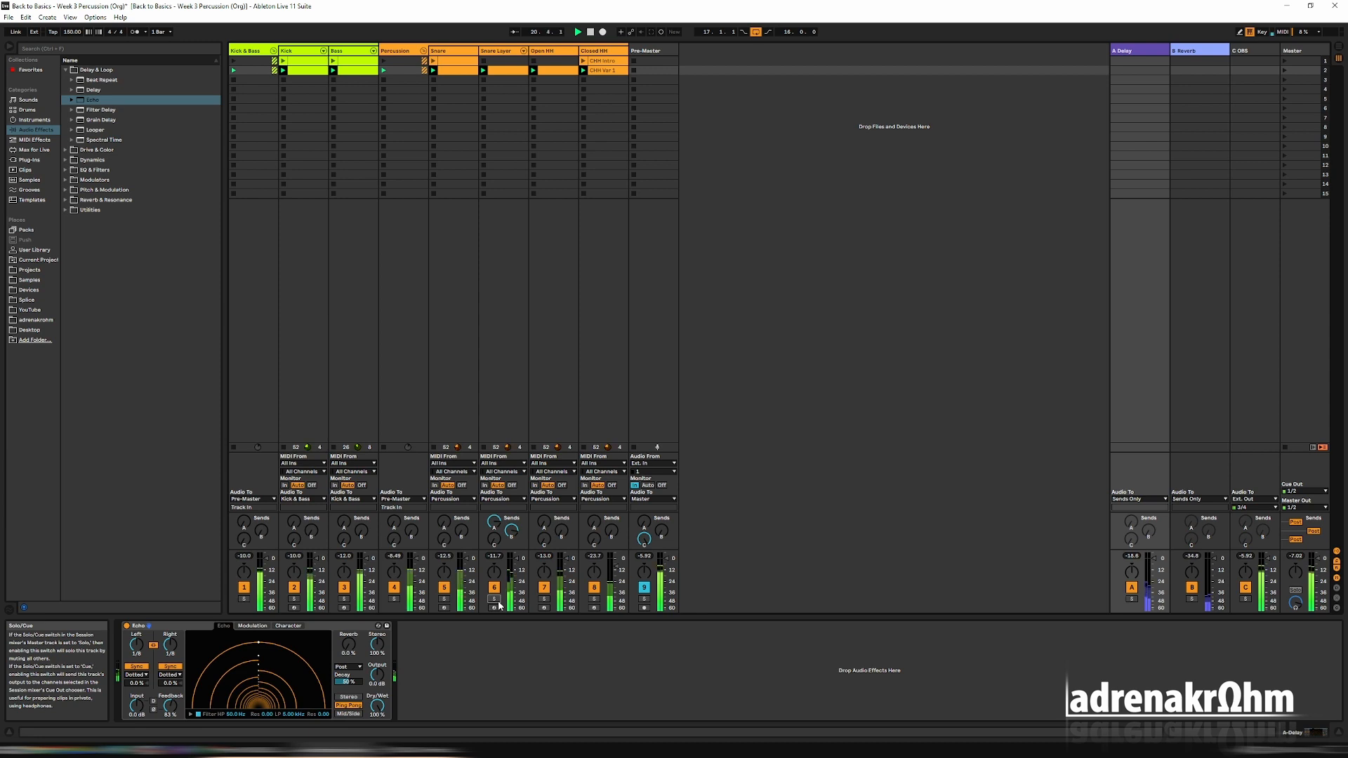
click(1199, 499)
click(1193, 549)
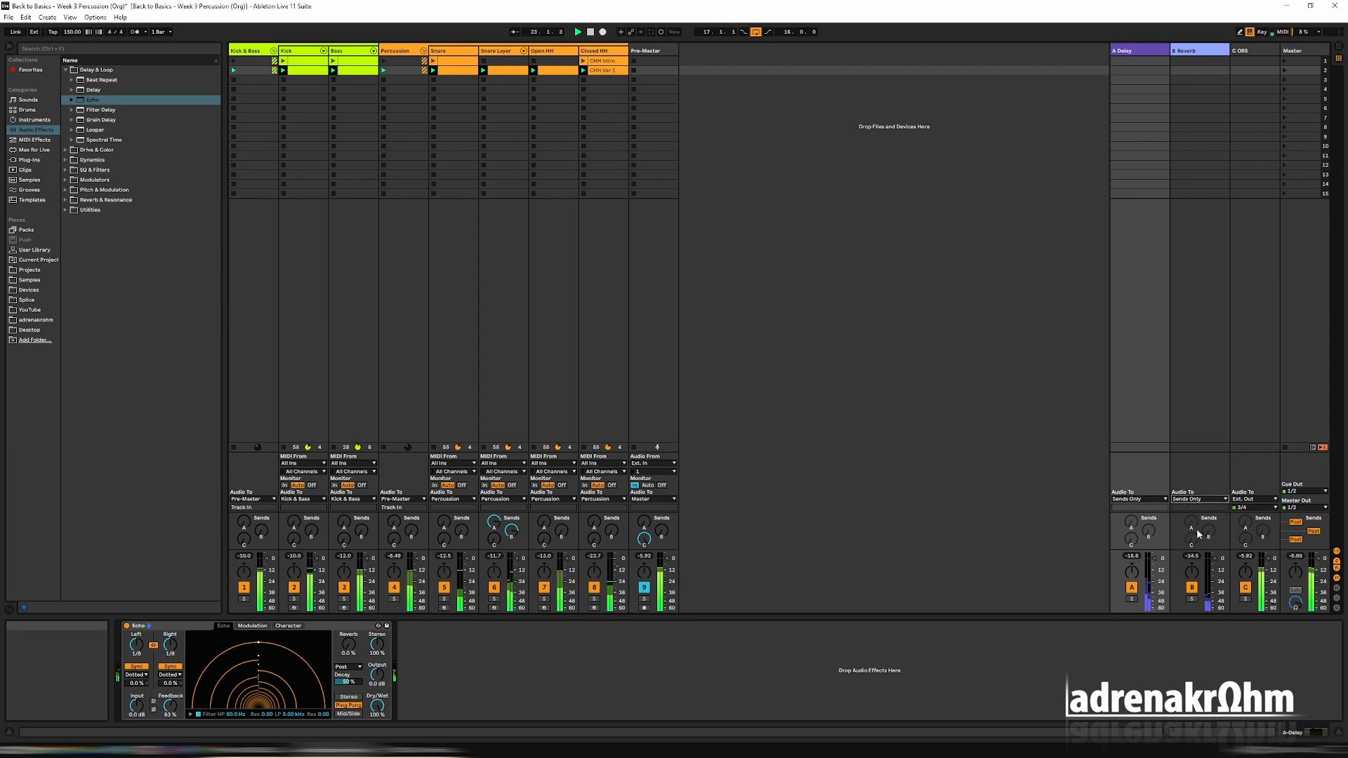
click(1138, 499)
click(1147, 549)
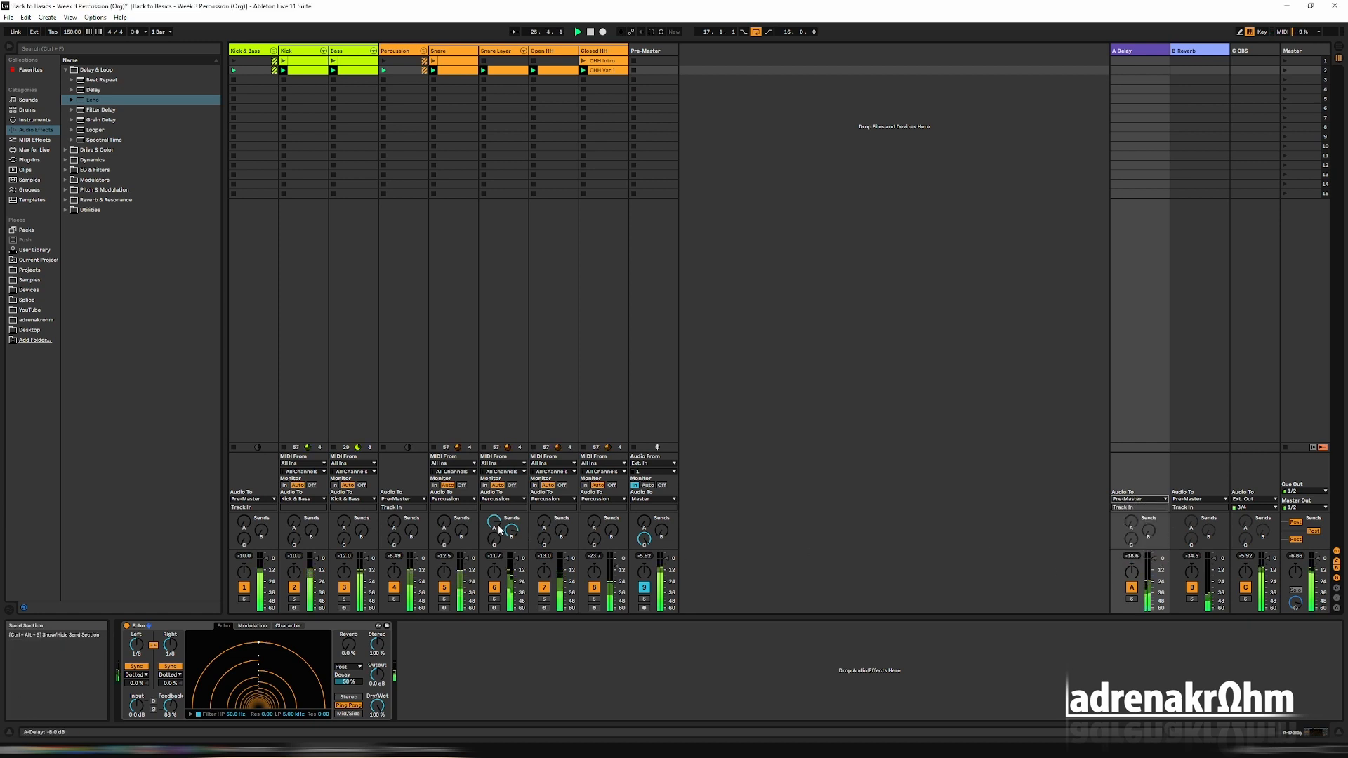
Lower the Snare Layer track's delay and reverb sends and readjust Echo's Feedback in the full mix.
drag(511, 532, 496, 536)
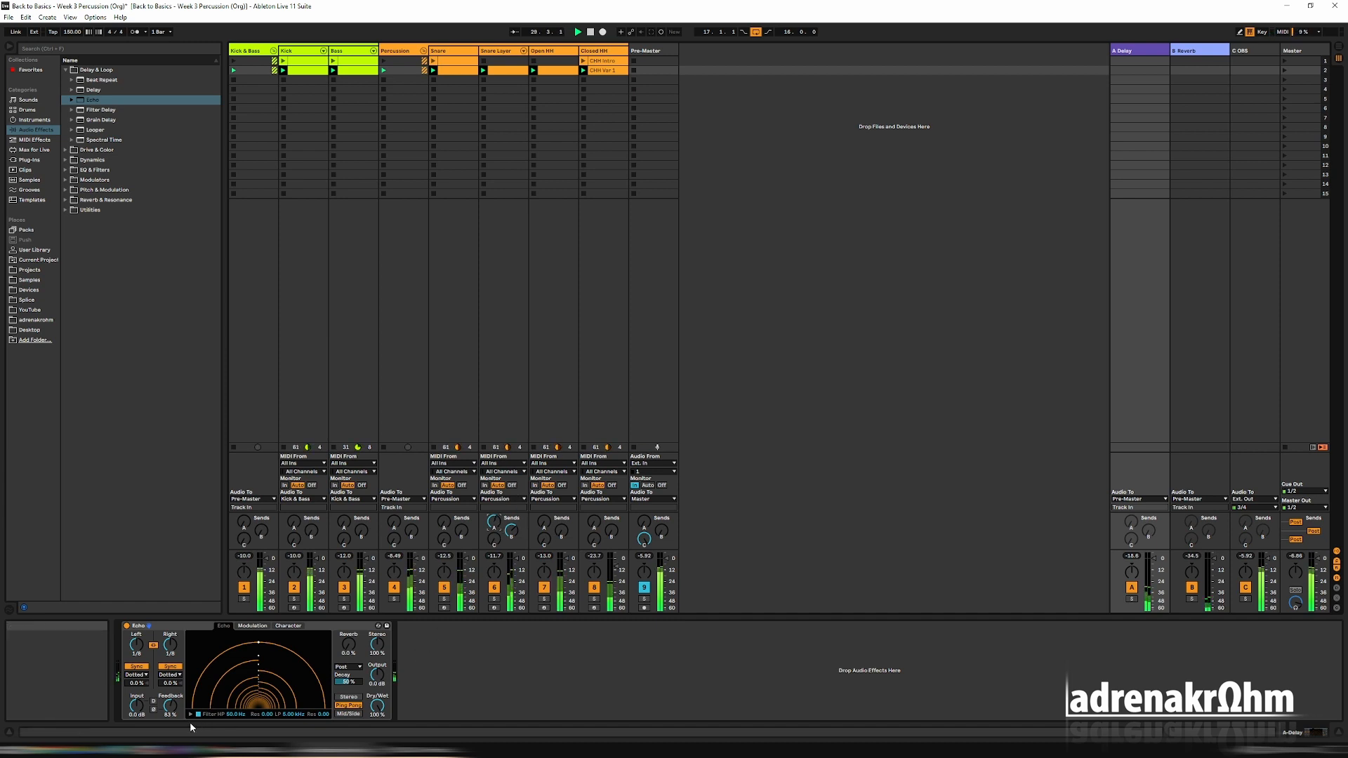
drag(170, 704, 170, 710)
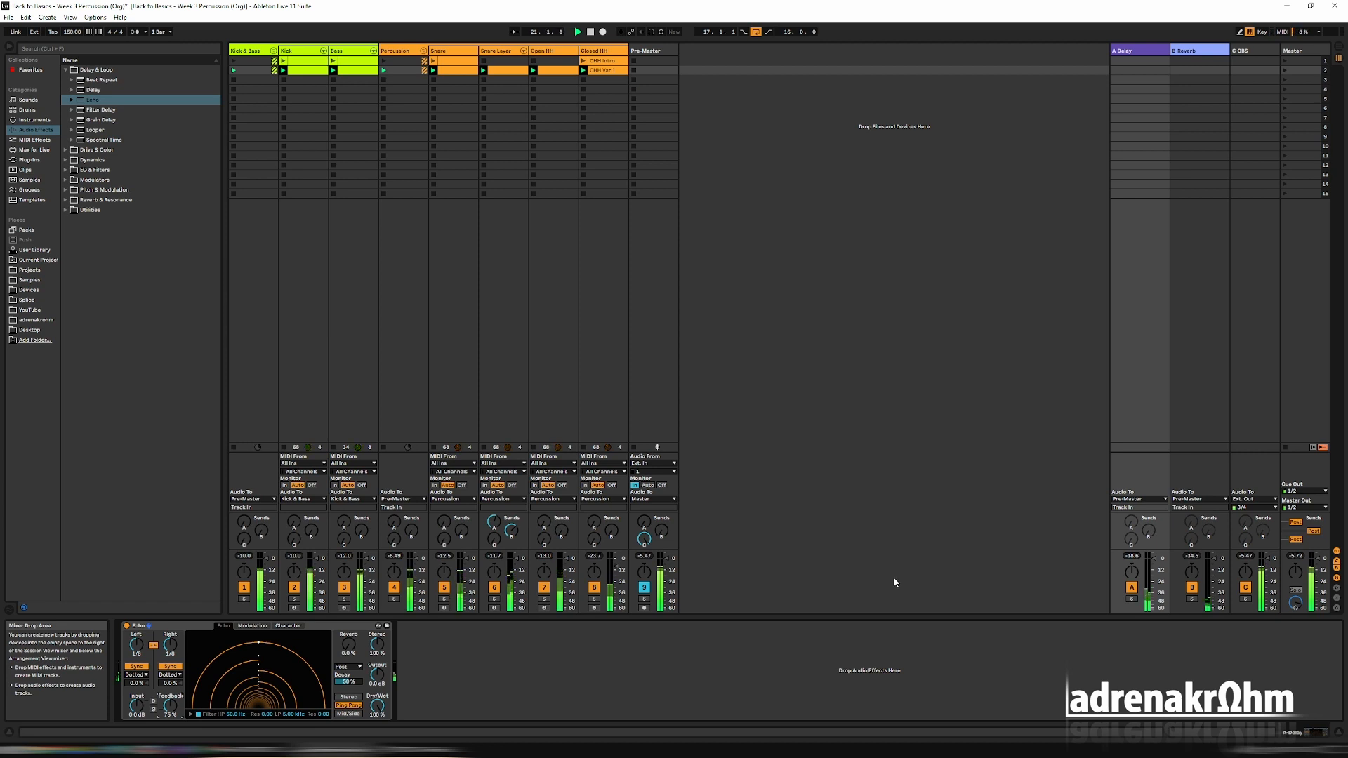
Launch scene 1, duplicate it, and delete the Snare clip from the original scene 1.
click(1284, 61)
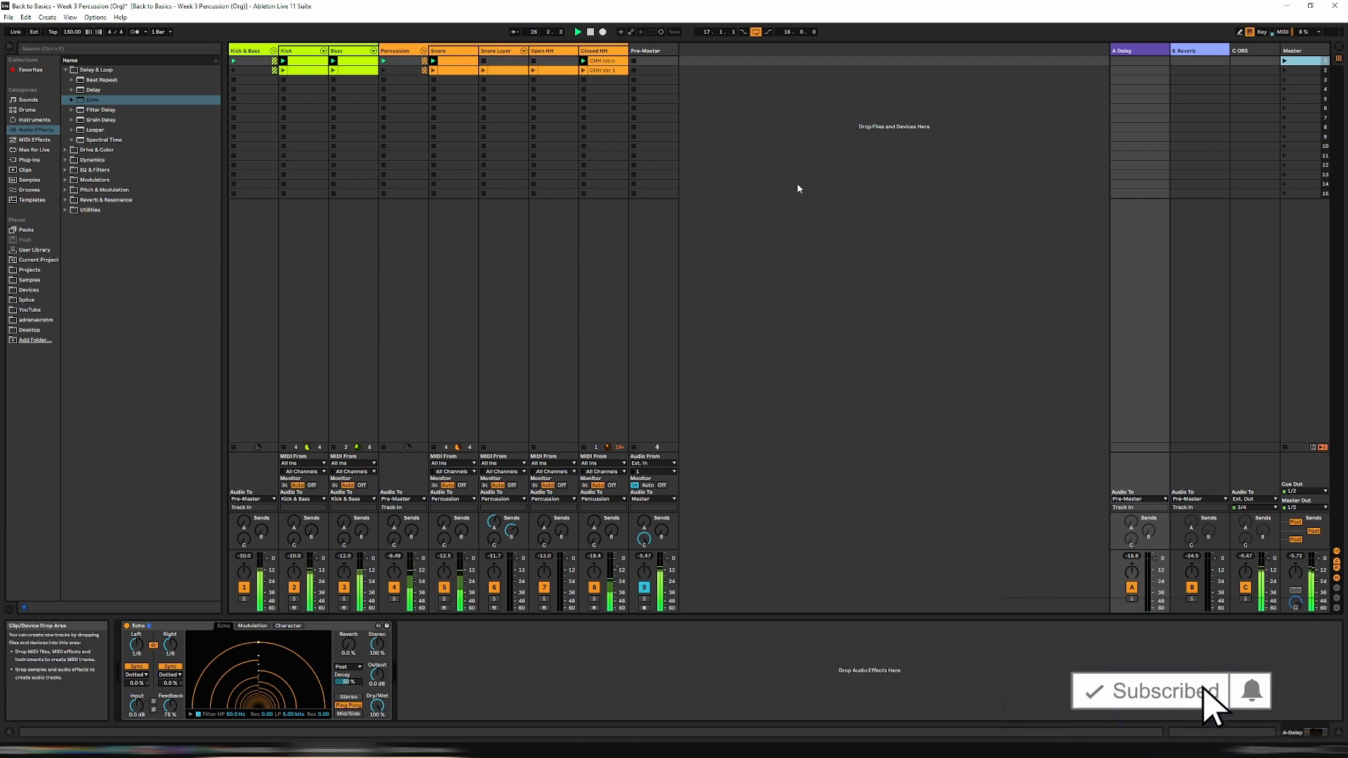
right_click(1293, 61)
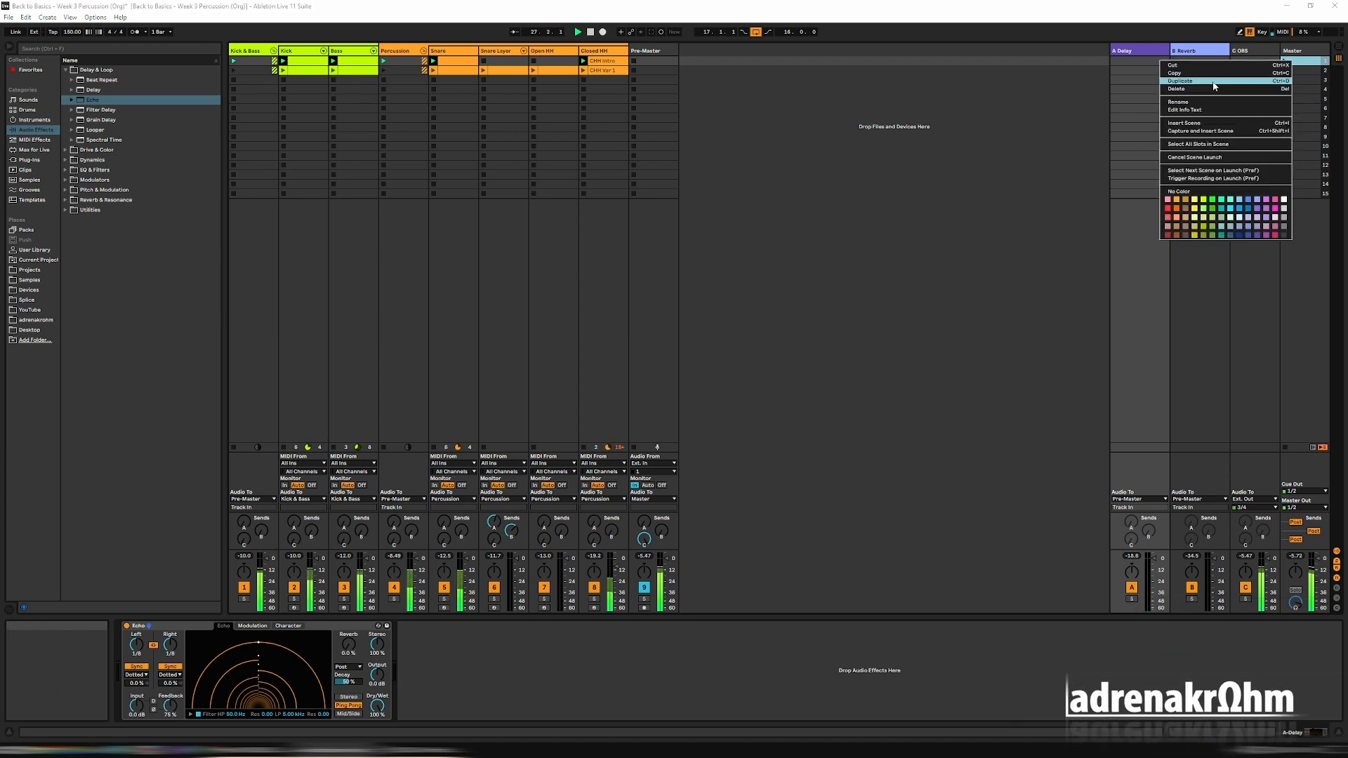
click(1214, 81)
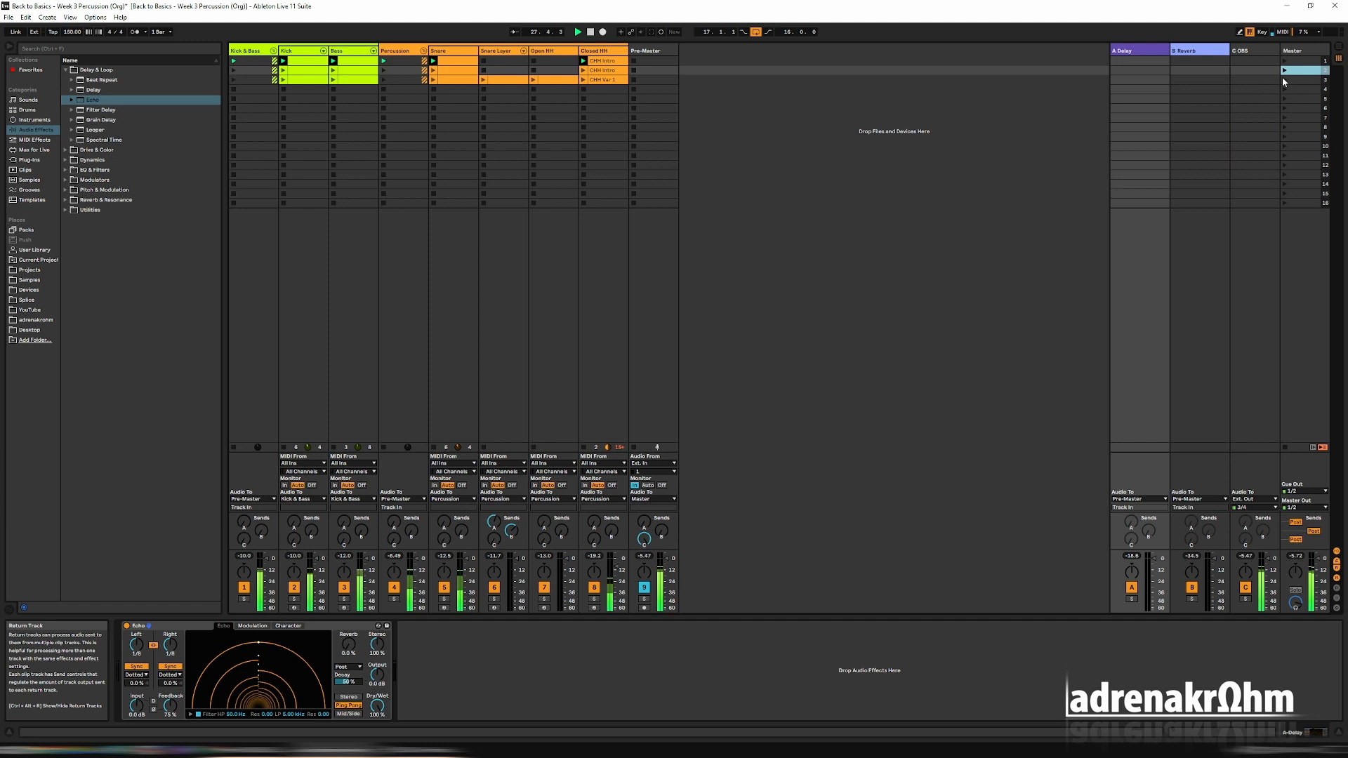
click(454, 60)
key(Delete)
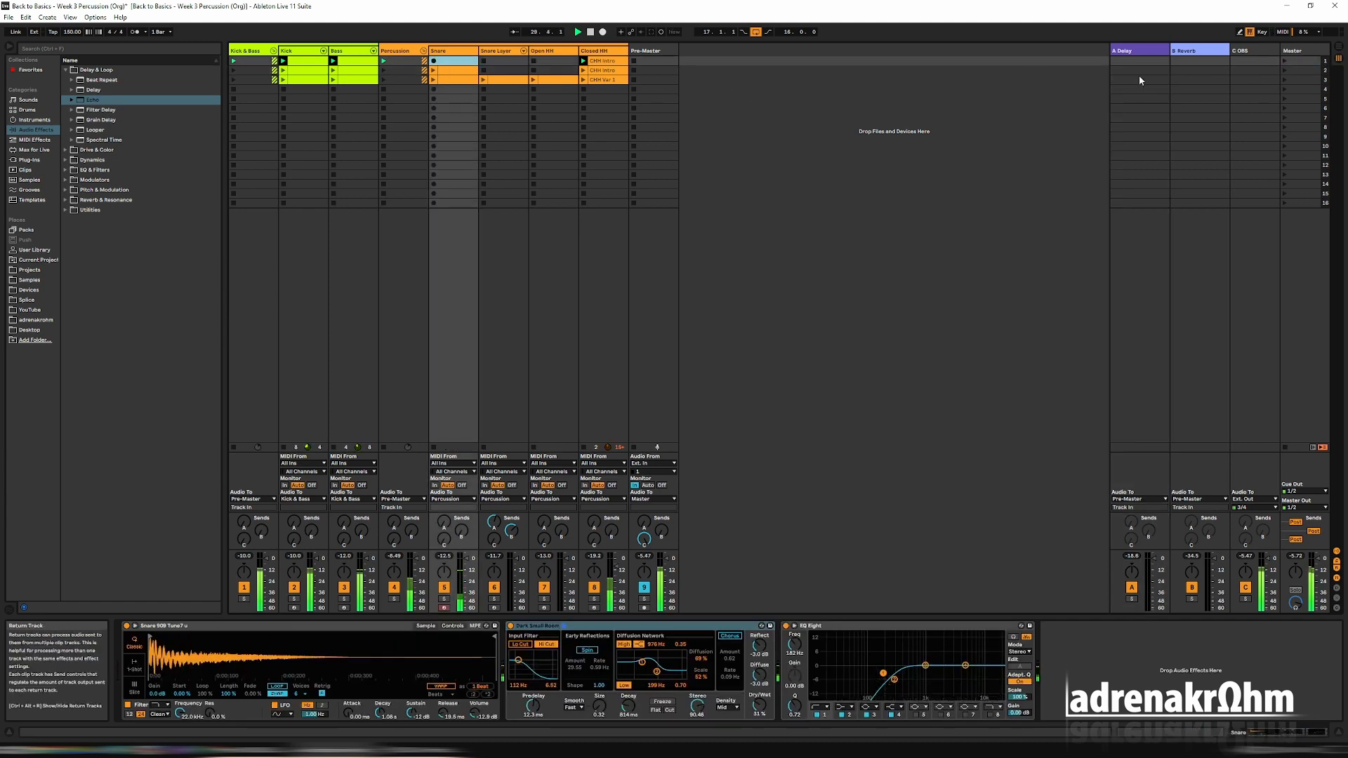
Launch scenes 2 and 3 in turn and duplicate scene 3.
click(1284, 72)
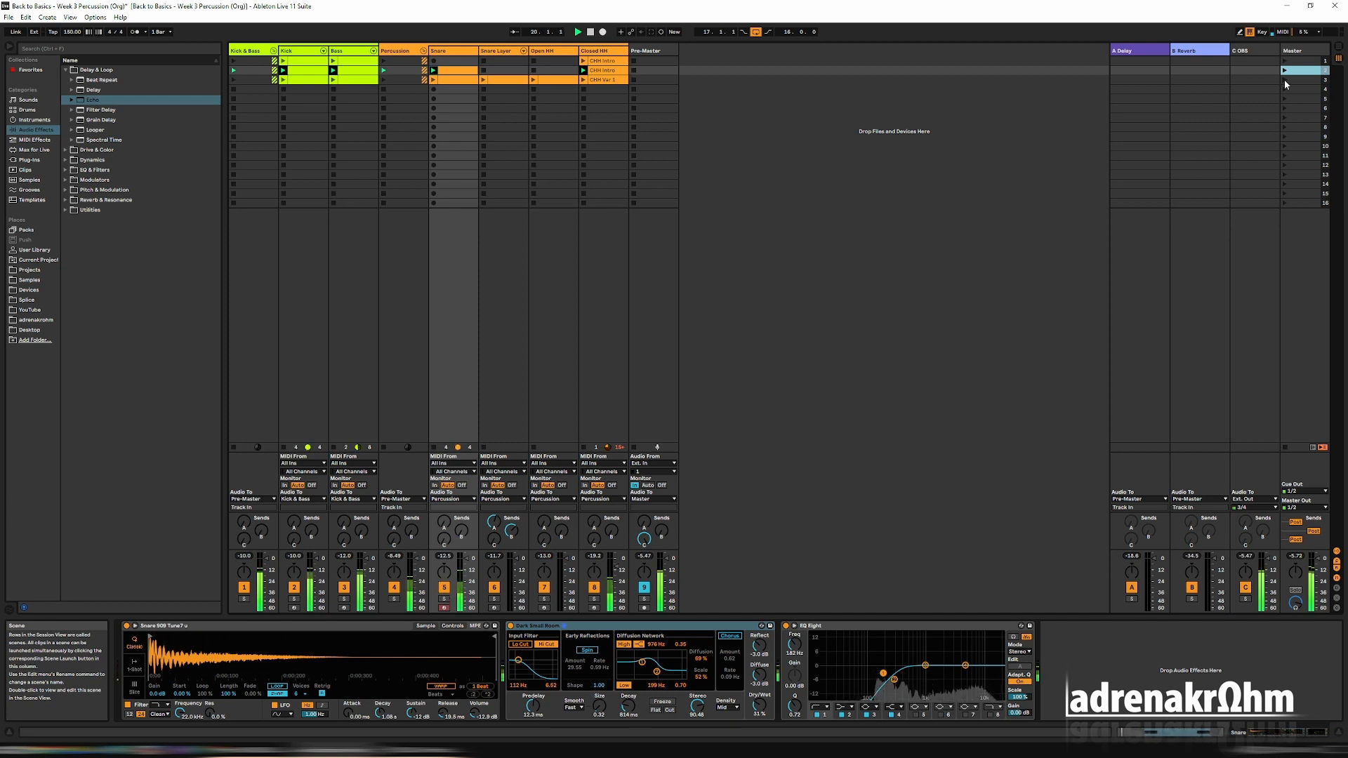
click(1285, 82)
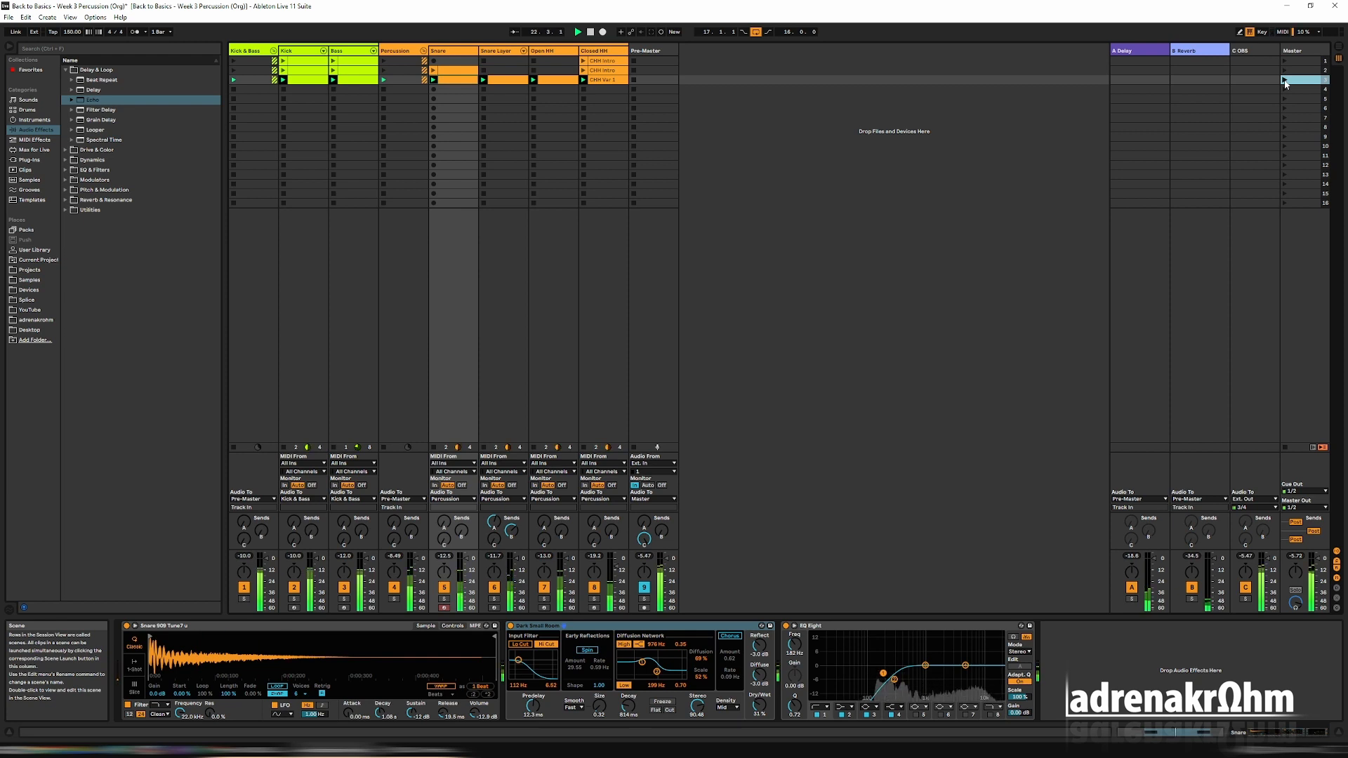
right_click(1285, 82)
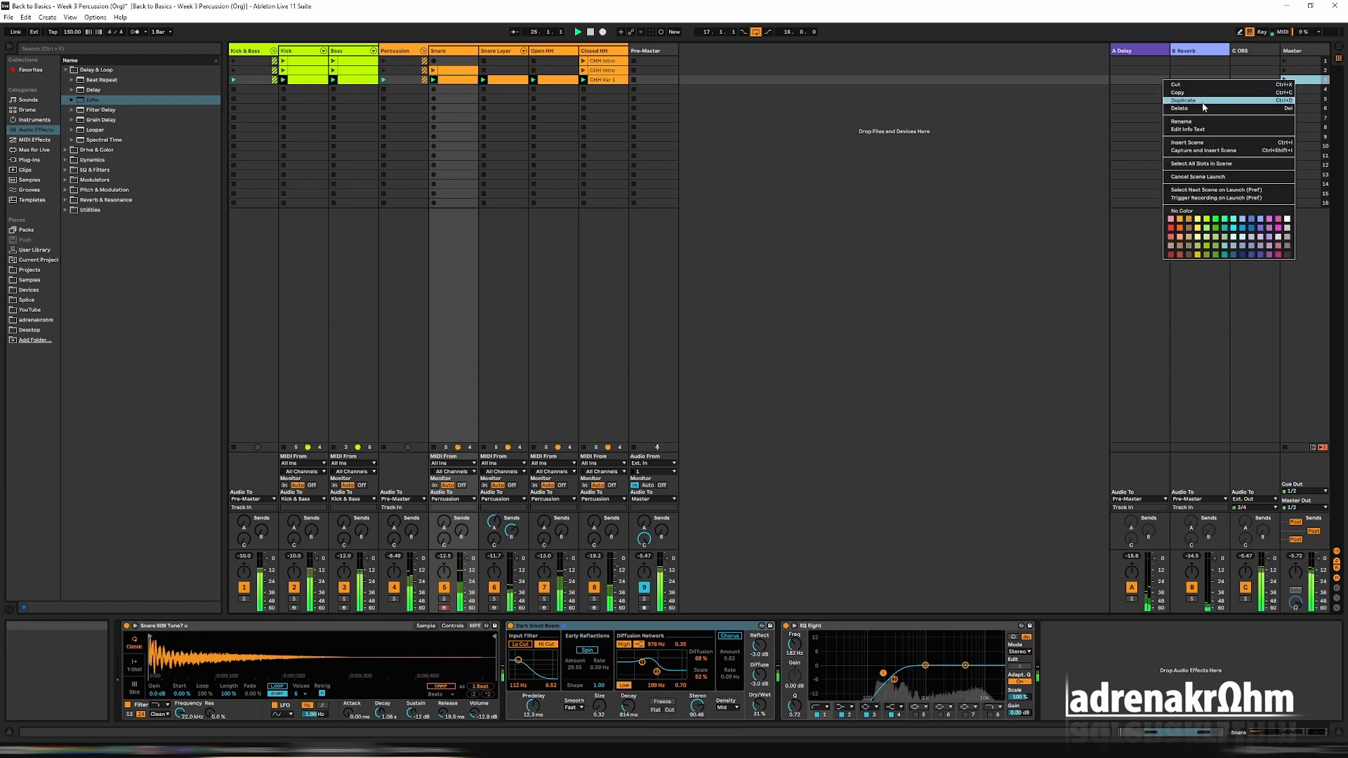
click(1241, 101)
click(455, 81)
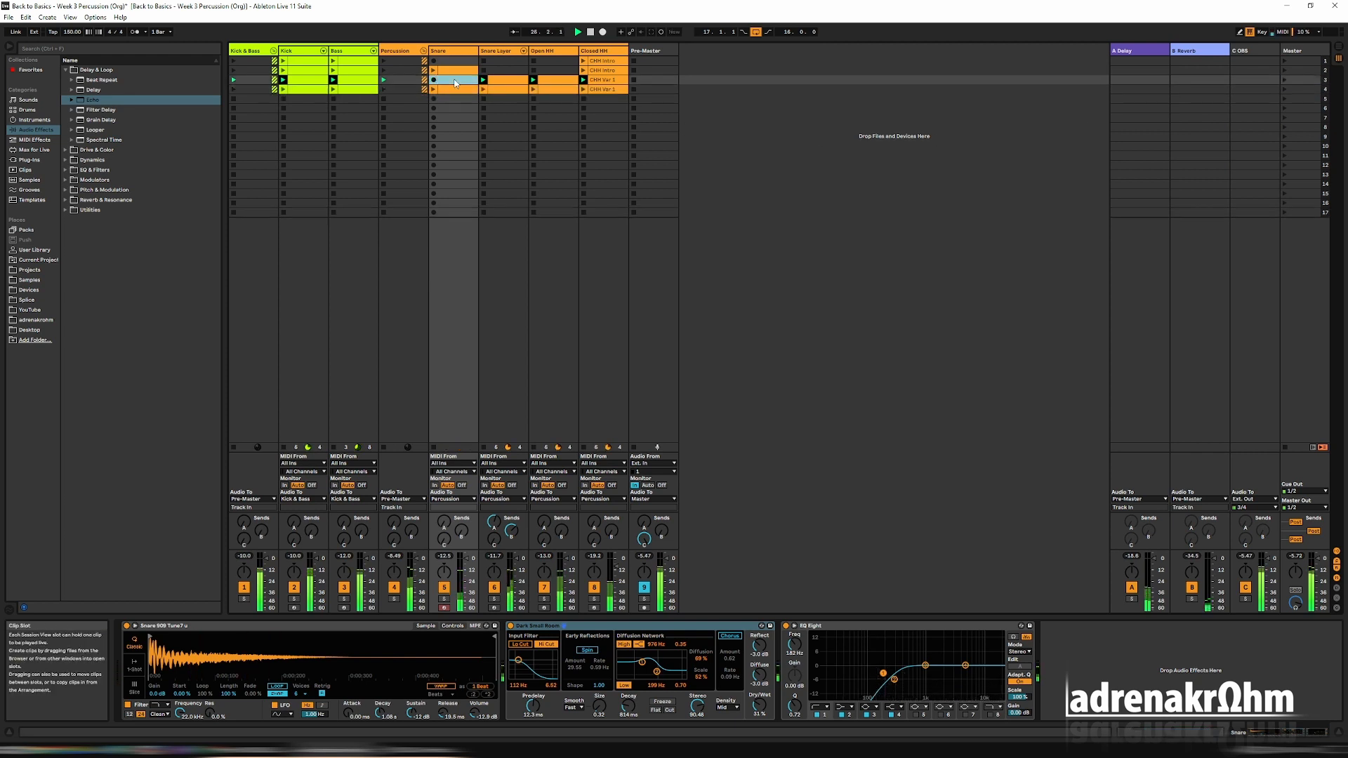
click(1282, 82)
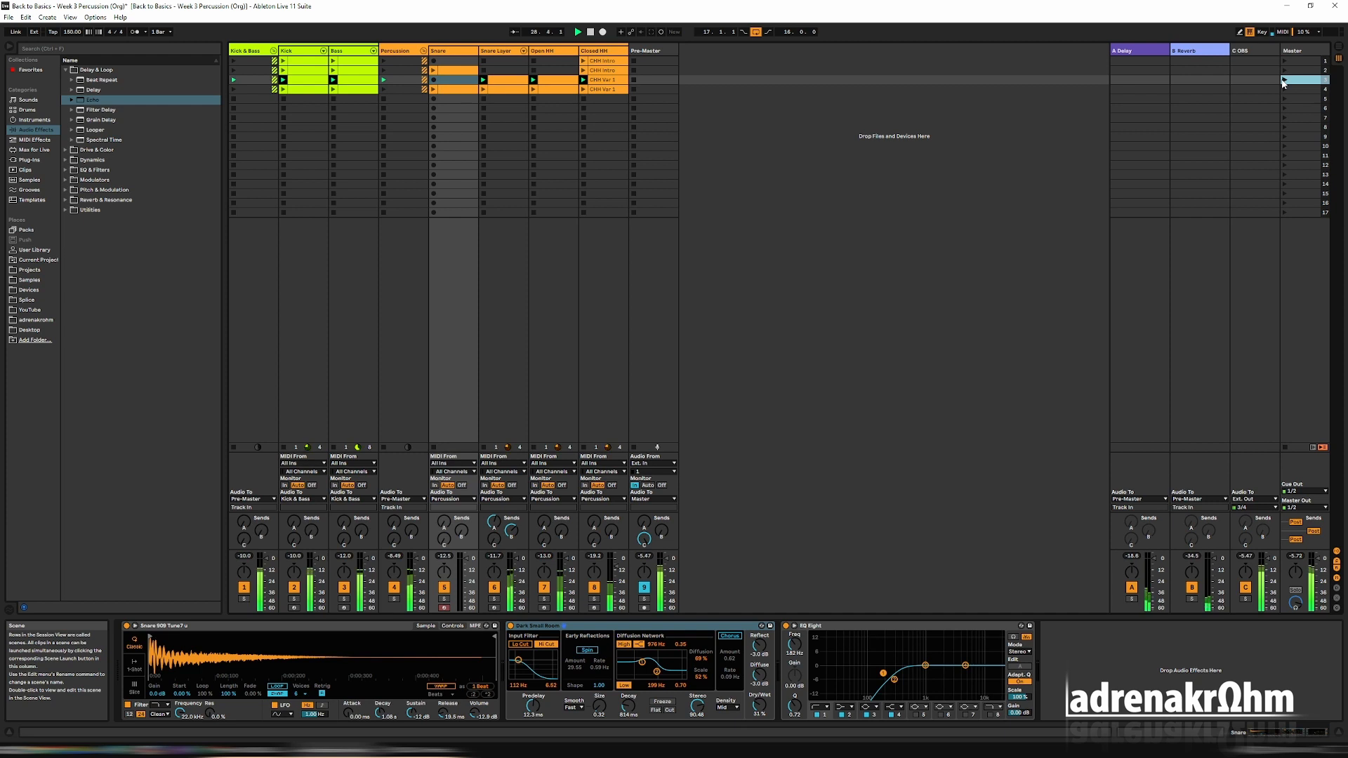
click(451, 91)
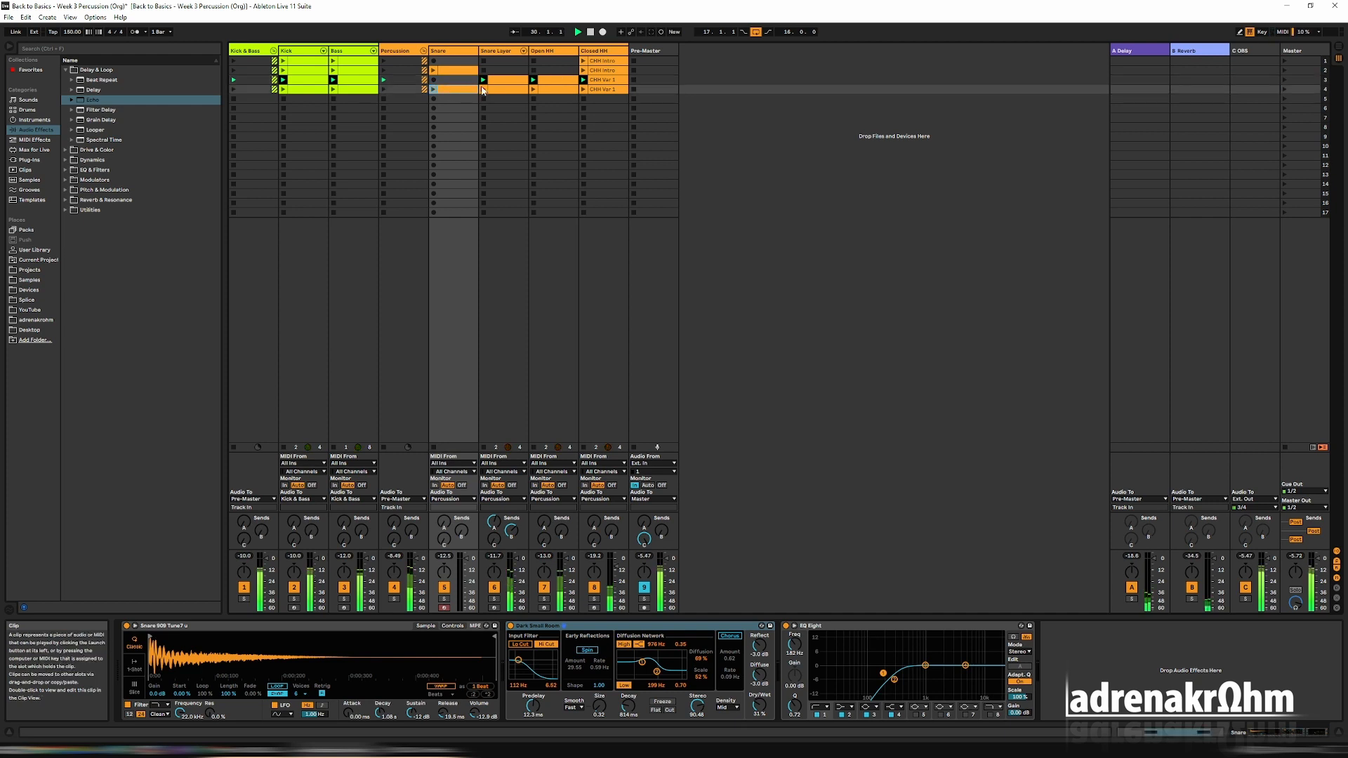
Delete the Snare Layer clip from scene 3 and launch scenes 3 and 4 in turn.
click(509, 81)
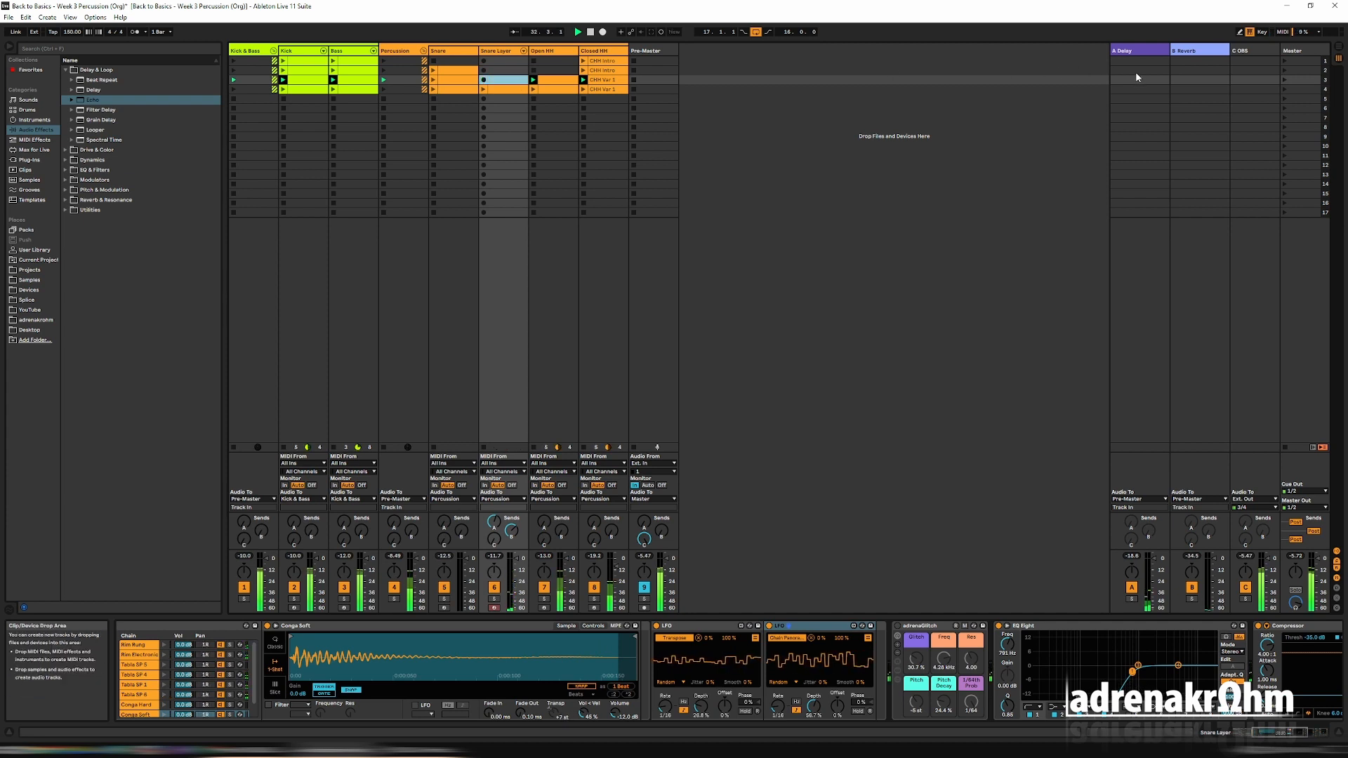
click(1288, 79)
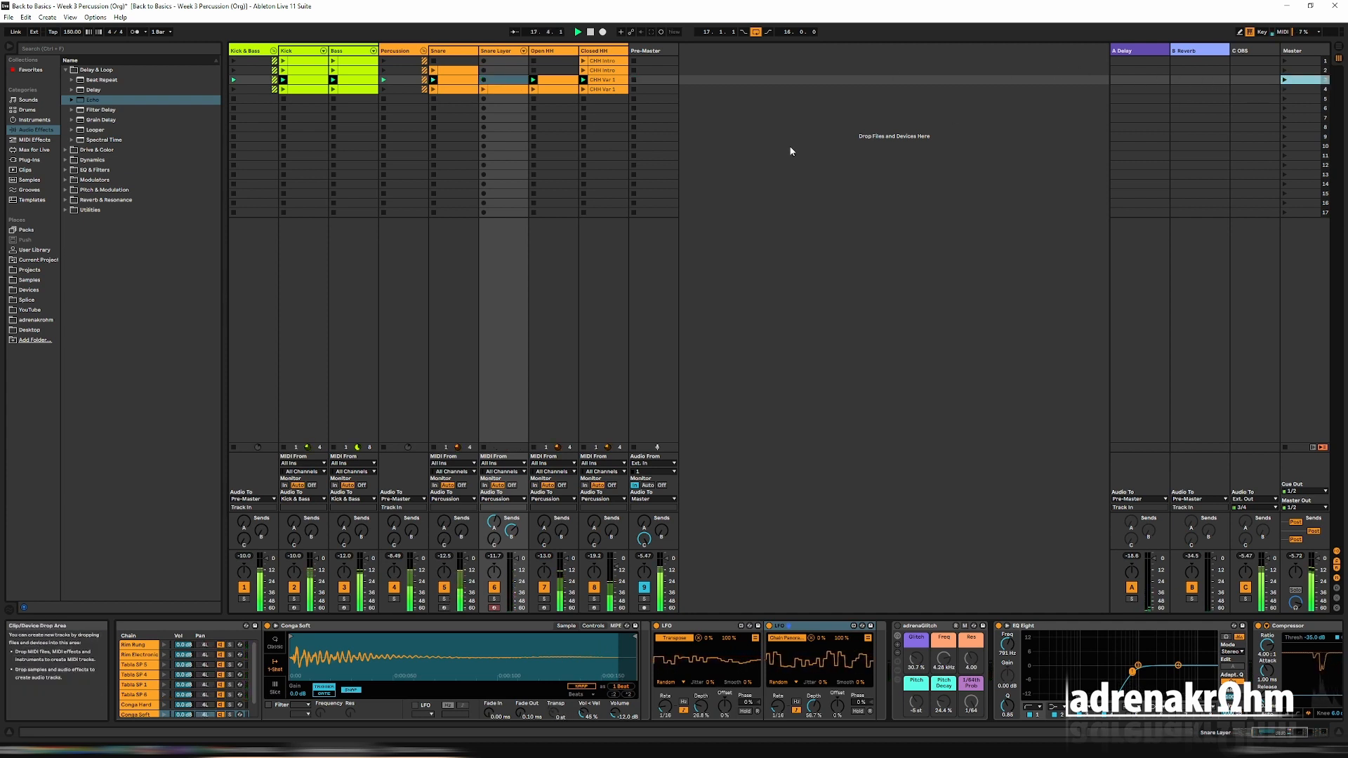
click(1283, 90)
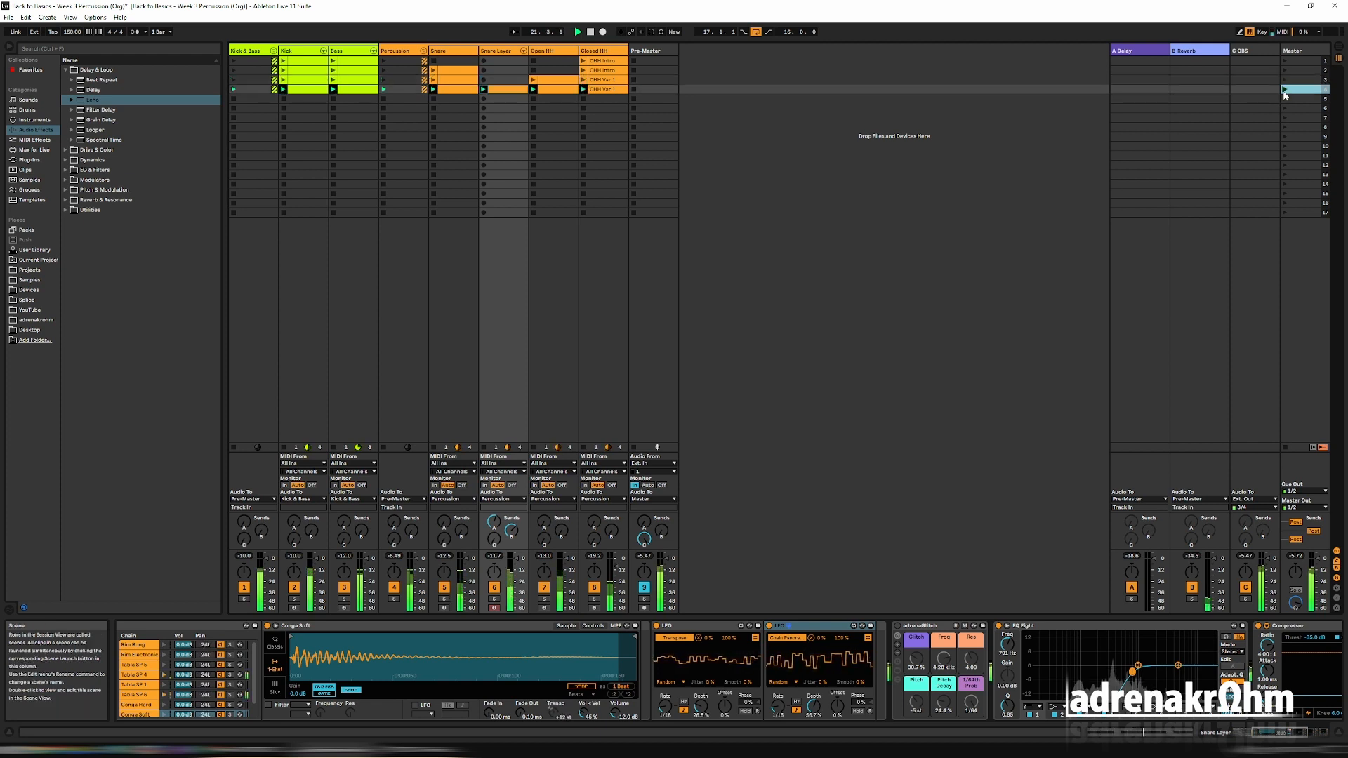